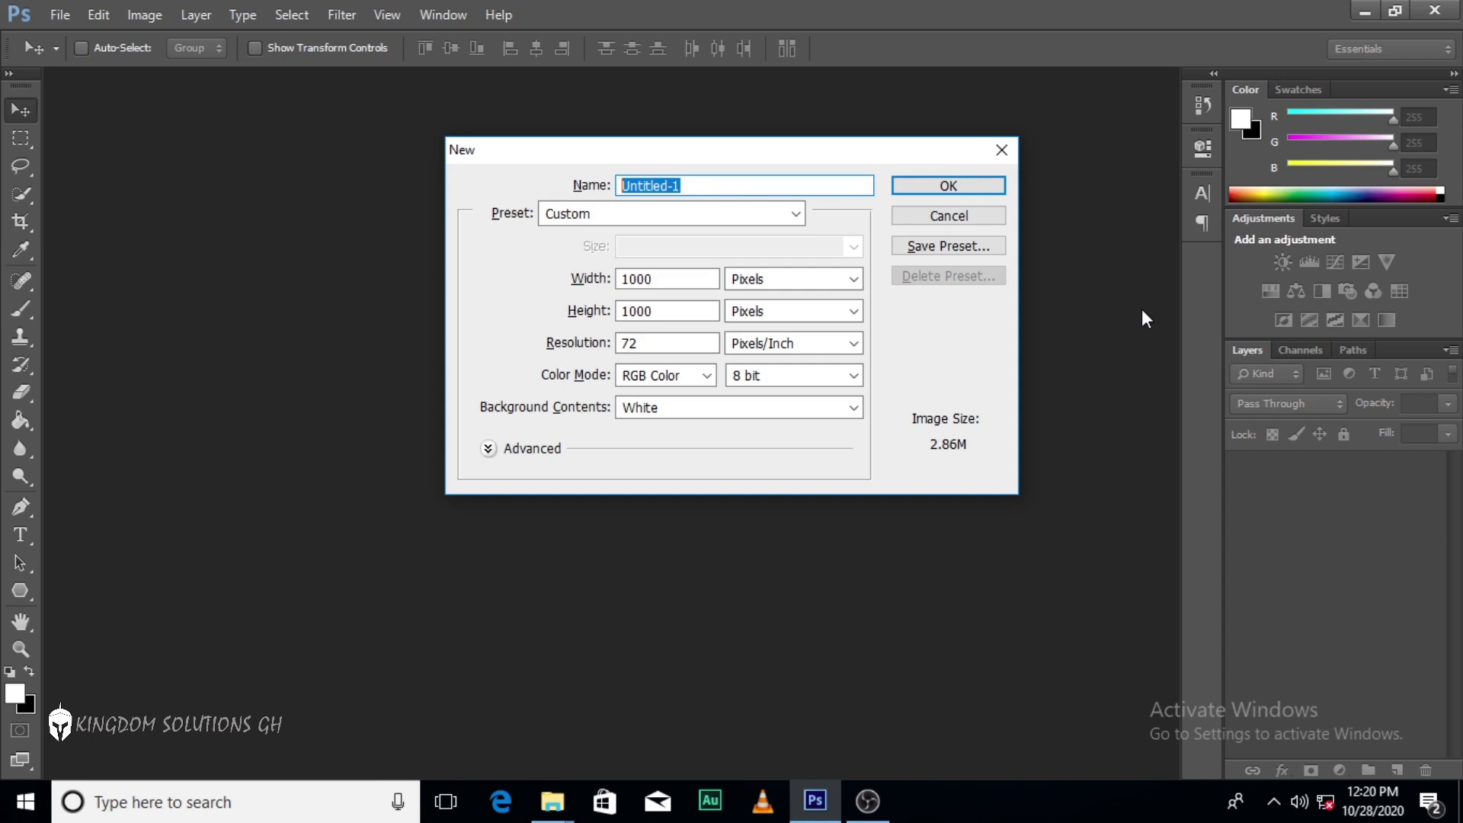
# Create a new 1000 × 1000 pixel document named MY MONTH OF SUCCESS.
pyautogui.write('MY MON')
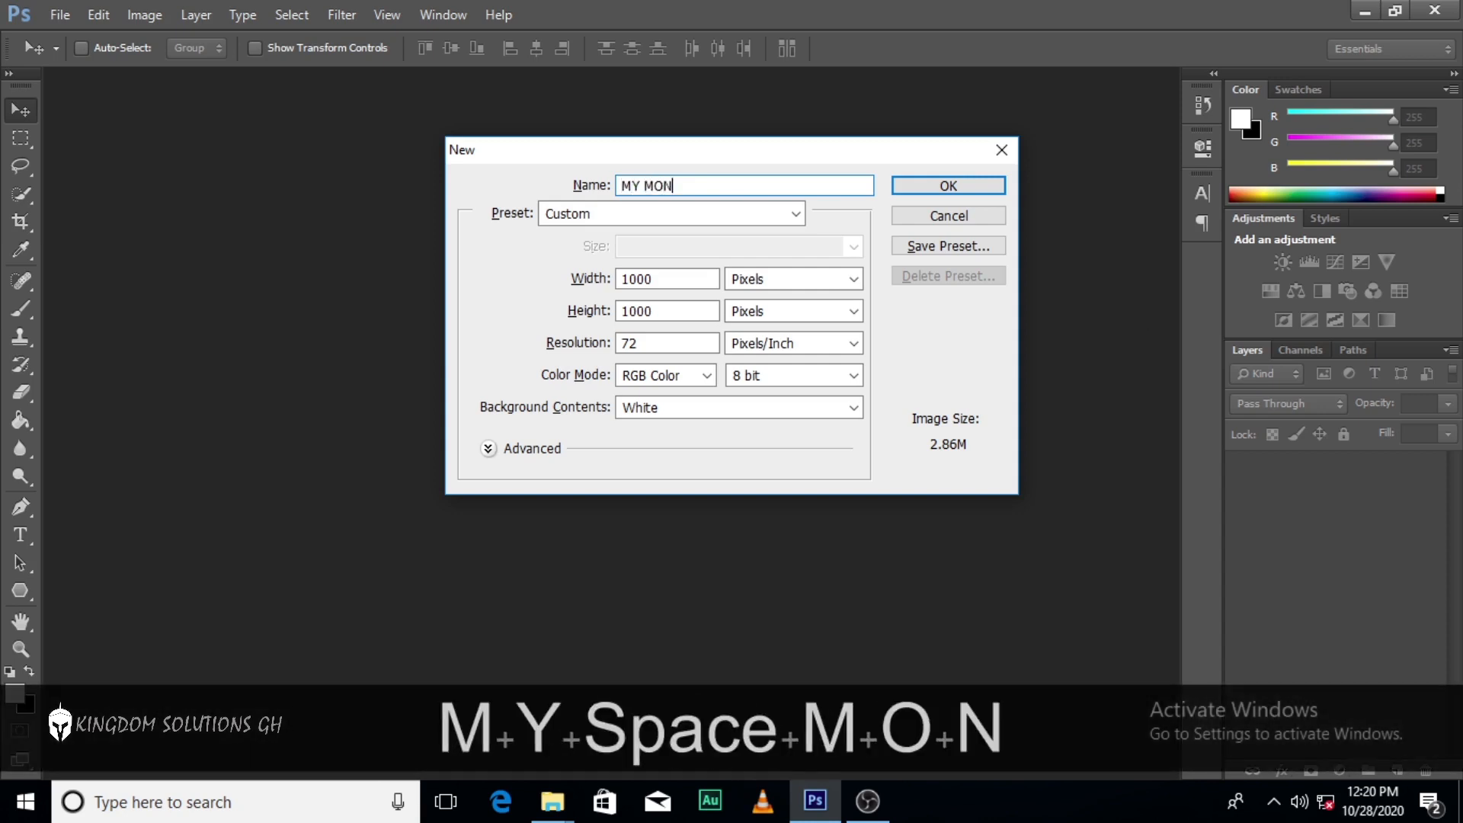
pyautogui.write('TH OF SU')
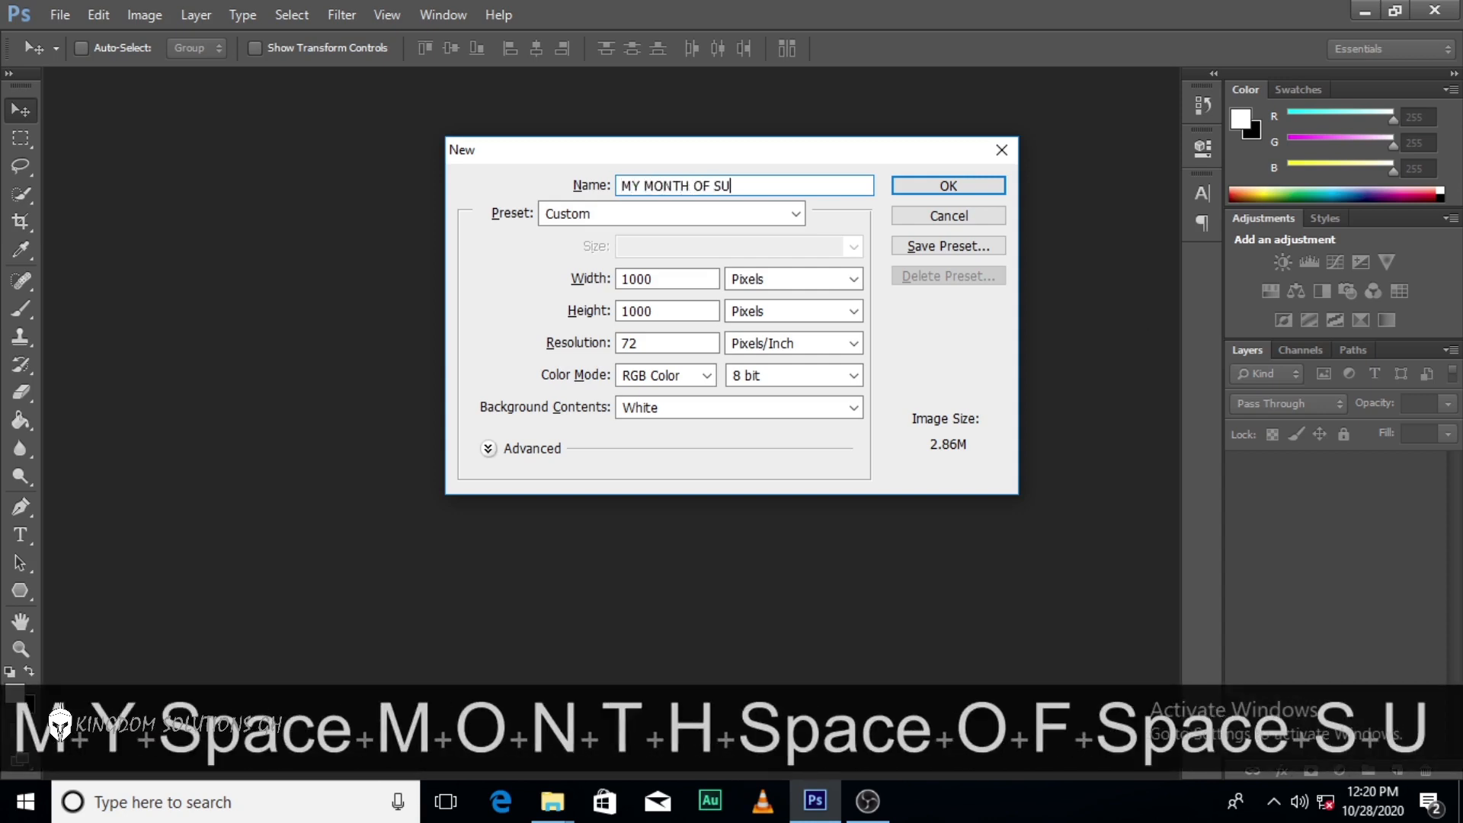
pyautogui.write('CCS')
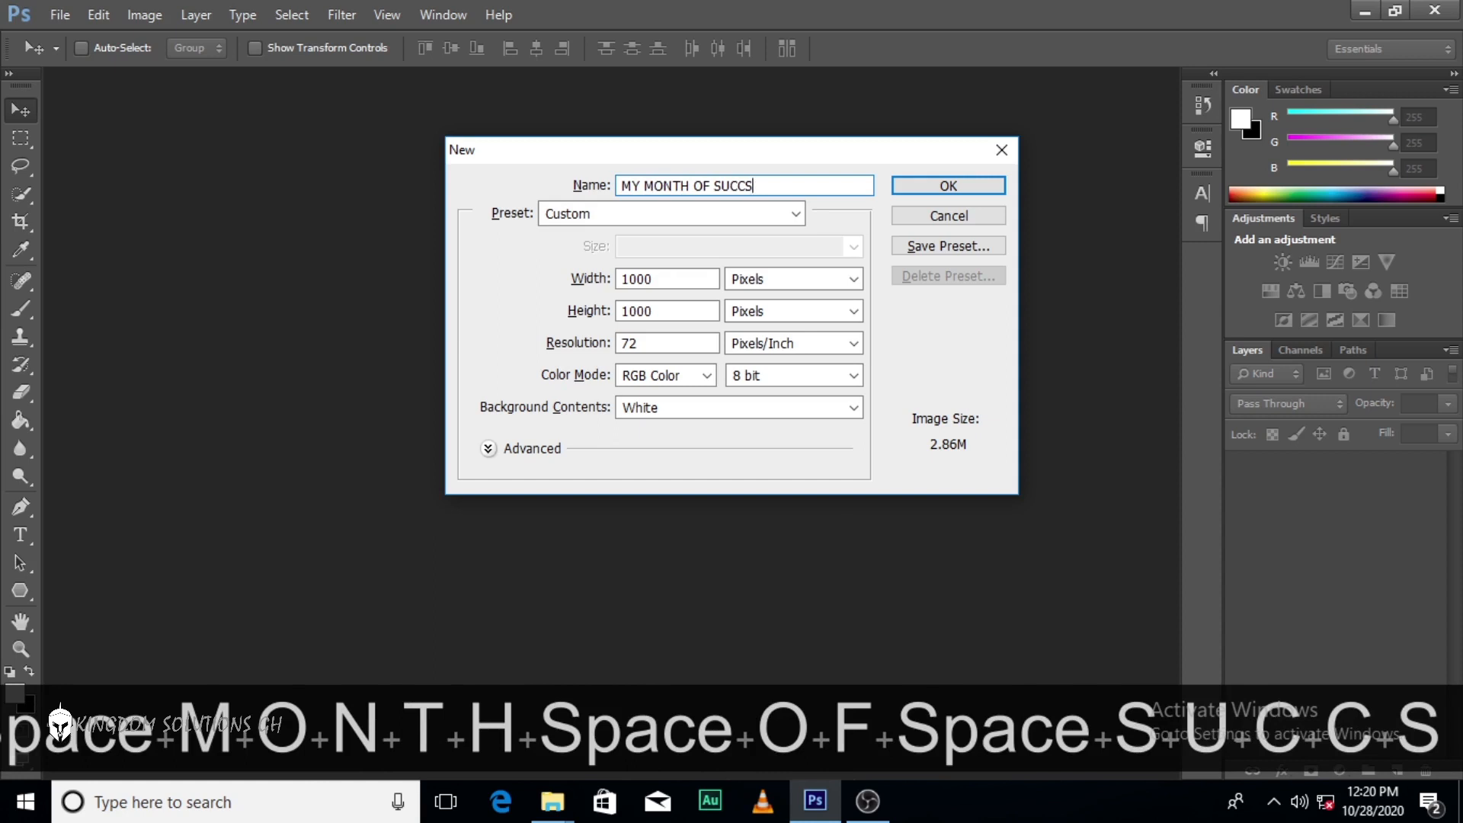
pyautogui.press('BackSpace')
pyautogui.write('ESS')
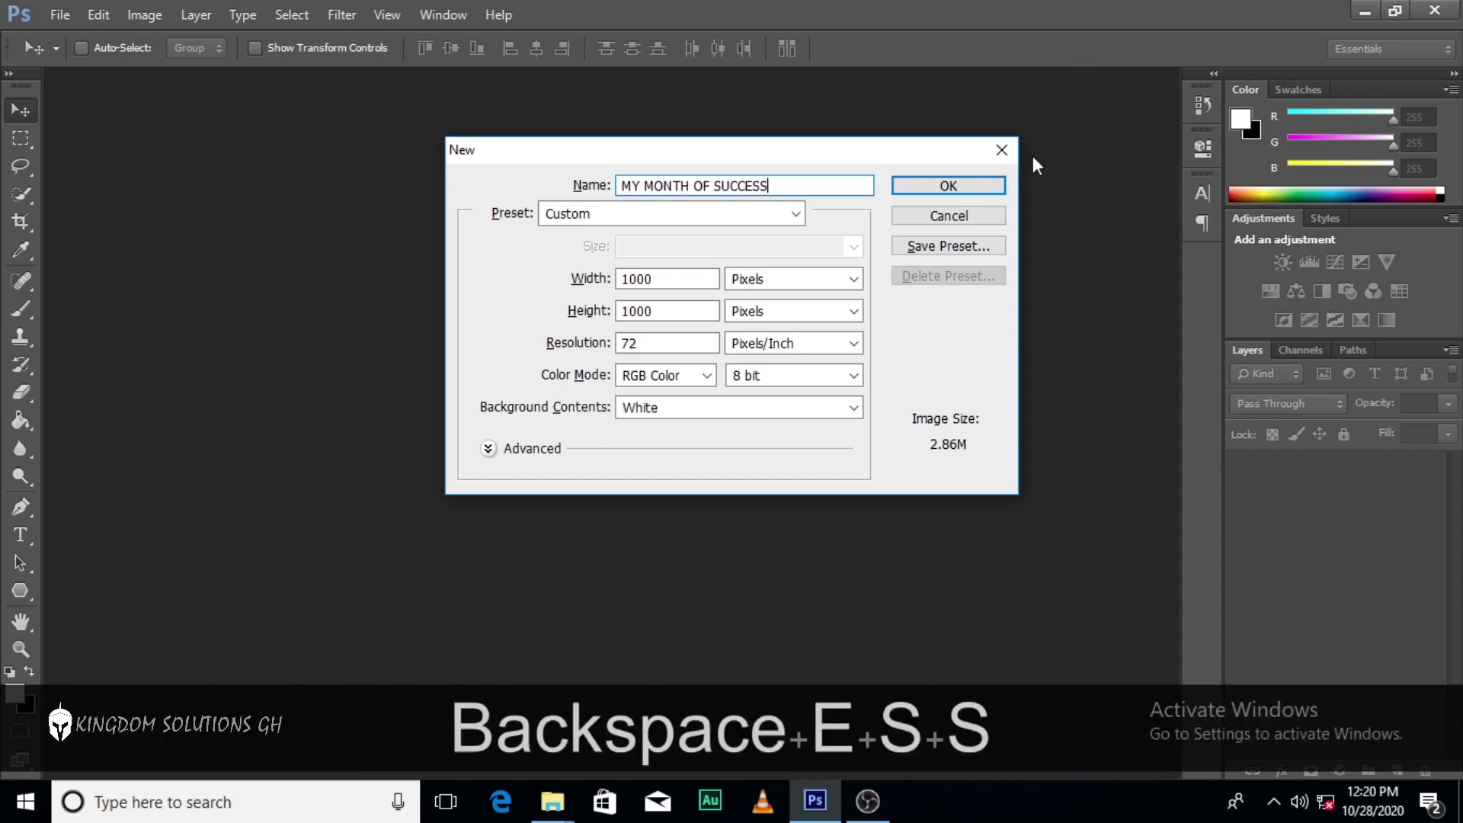
pyautogui.click(979, 186)
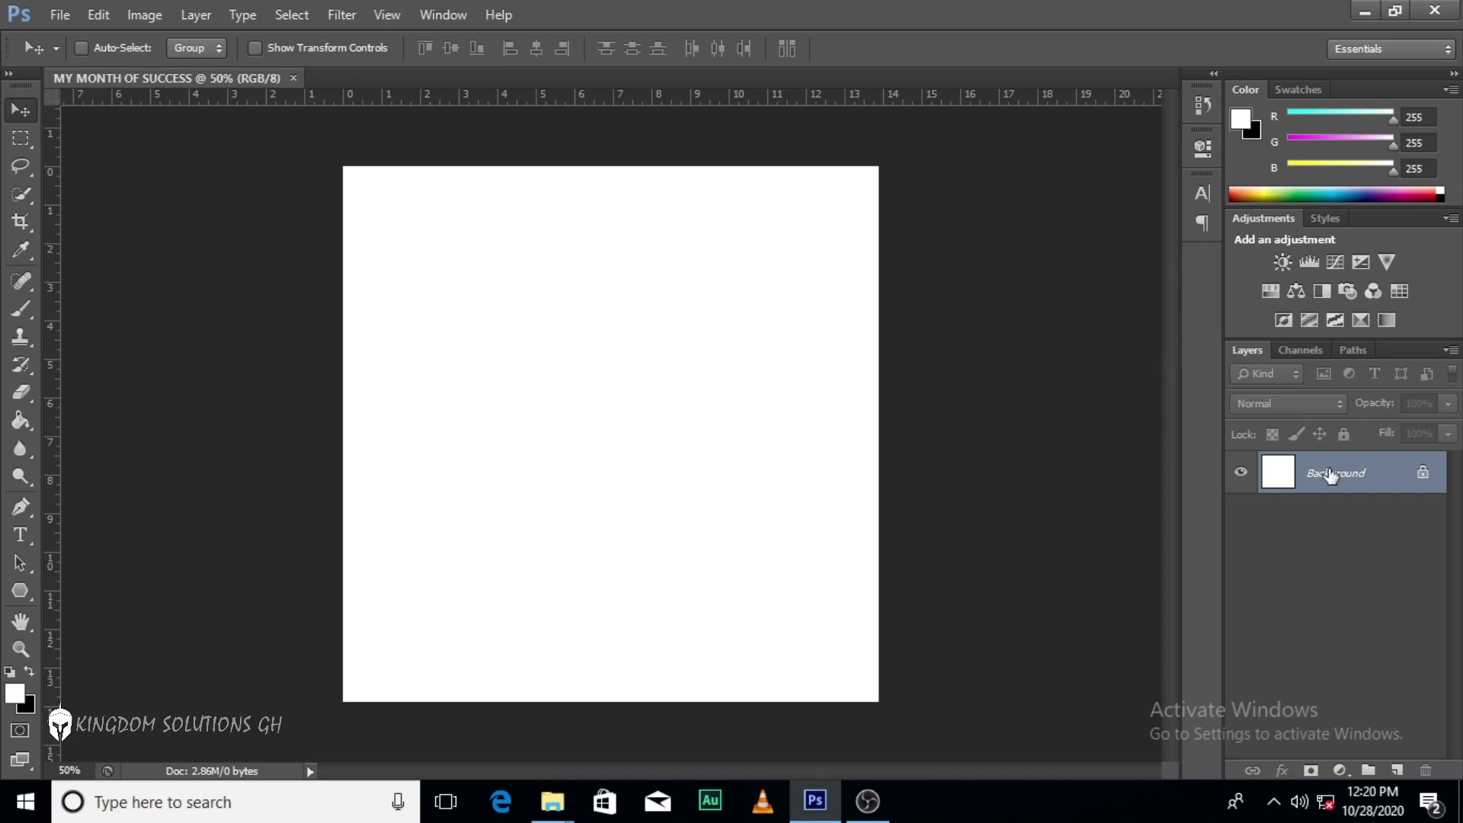
# Place the BG image from the MONTH OF SUCCESSS folder and scale it to about 358% to cover the canvas.
pyautogui.click(555, 807)
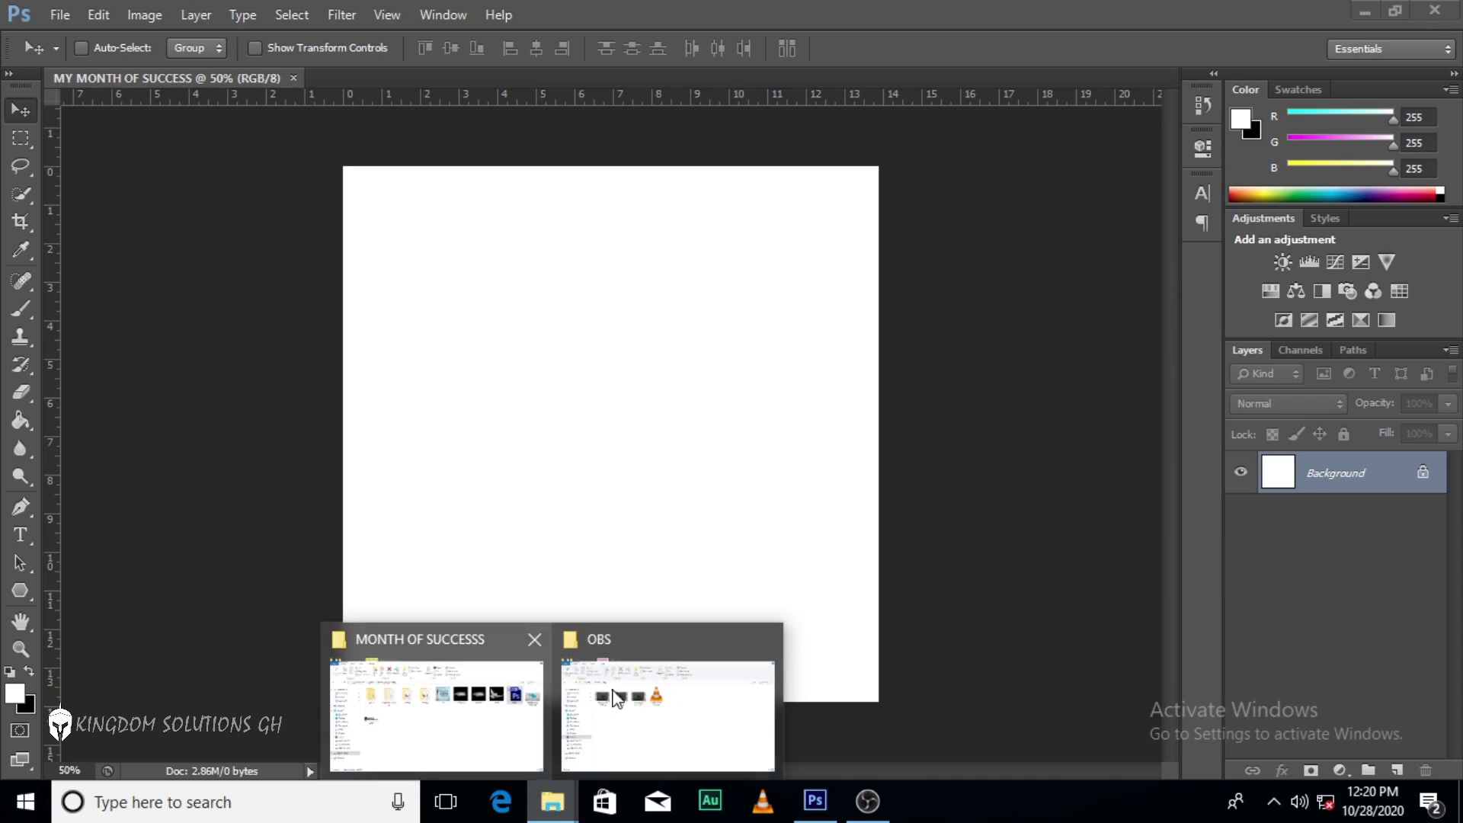
pyautogui.click(491, 686)
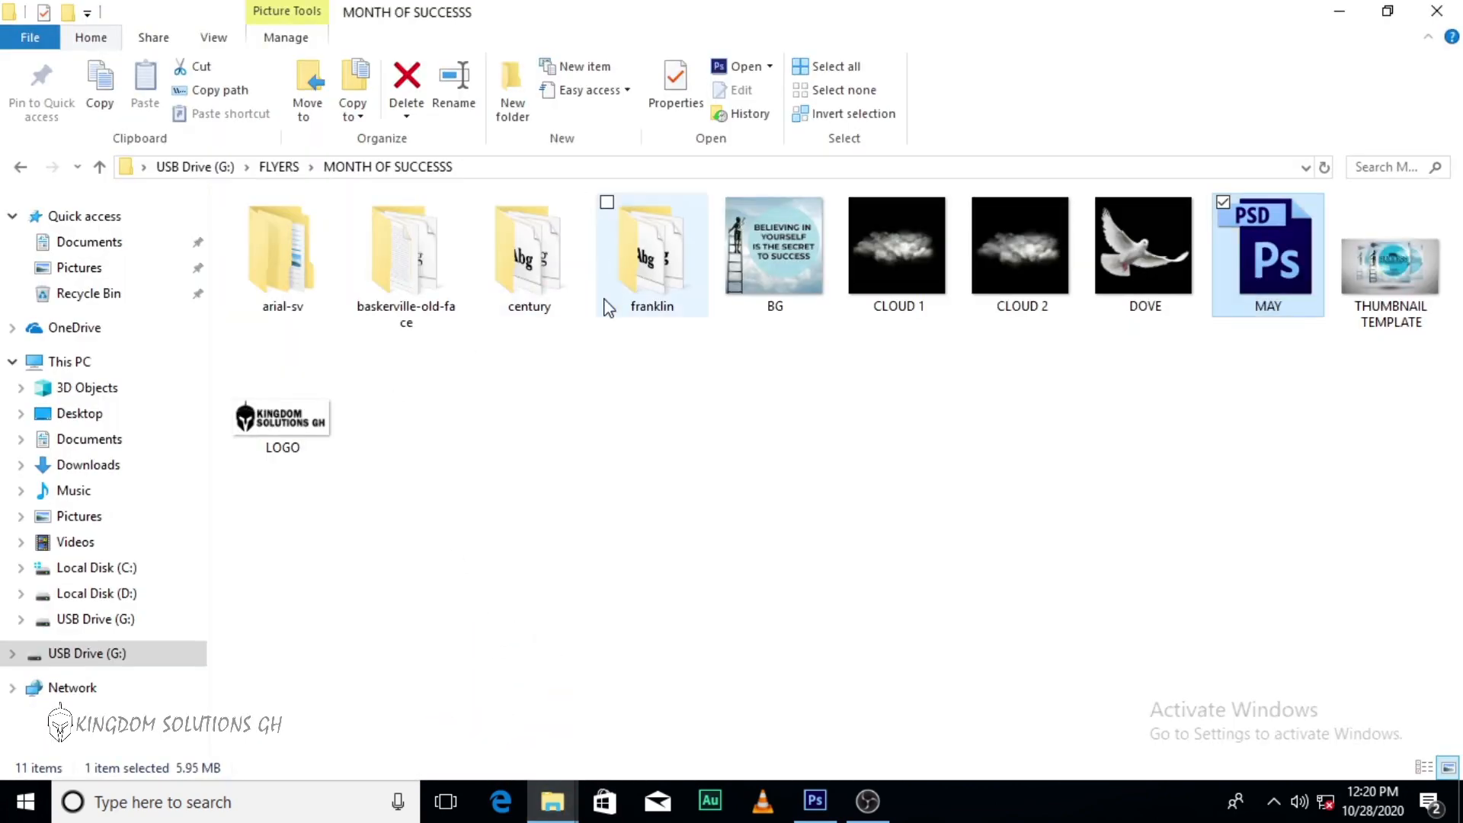
pyautogui.click(773, 263)
pyautogui.moveTo(779, 259); pyautogui.dragTo(876, 713)
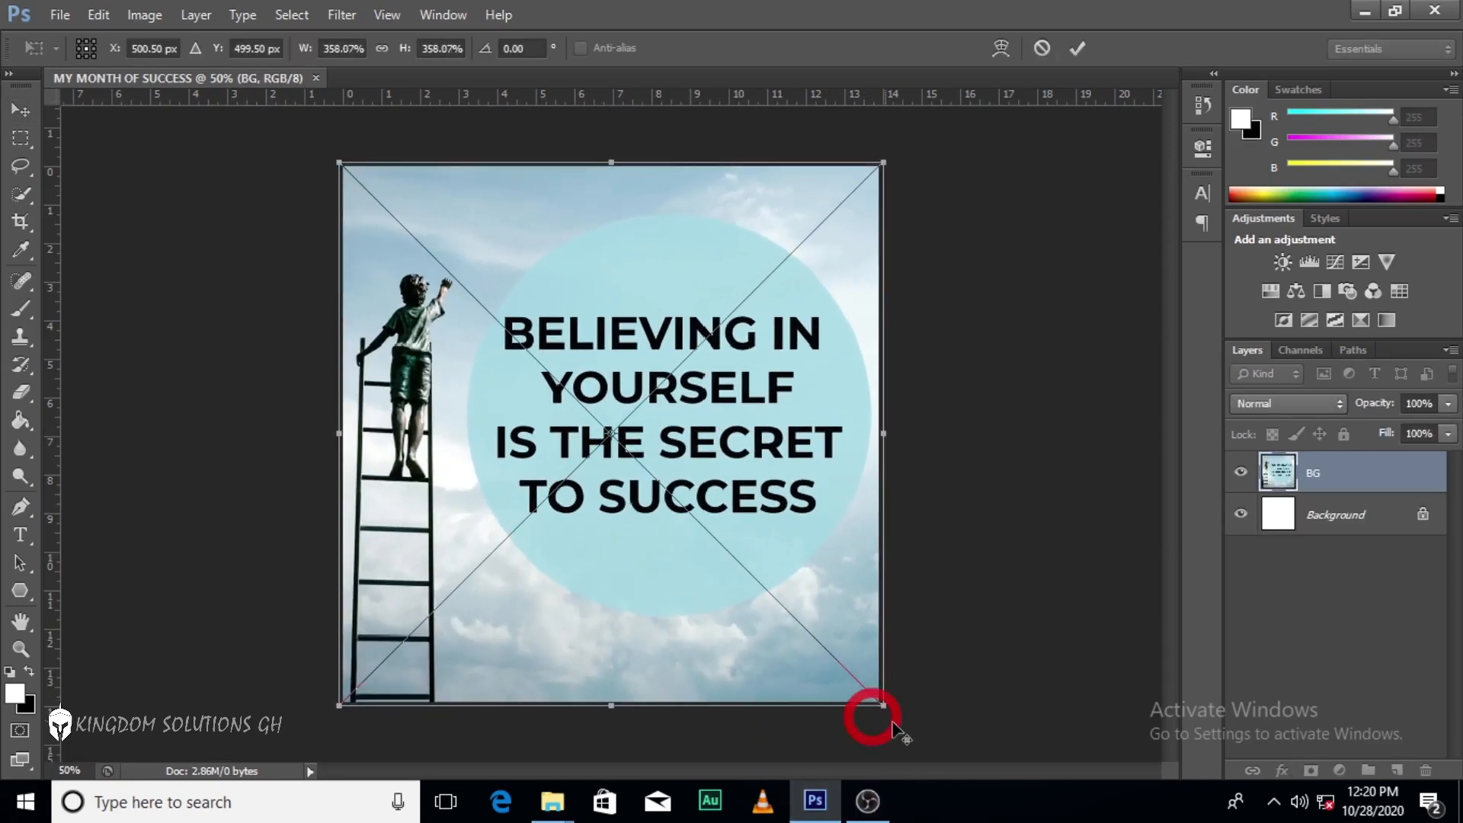
pyautogui.press('Return')
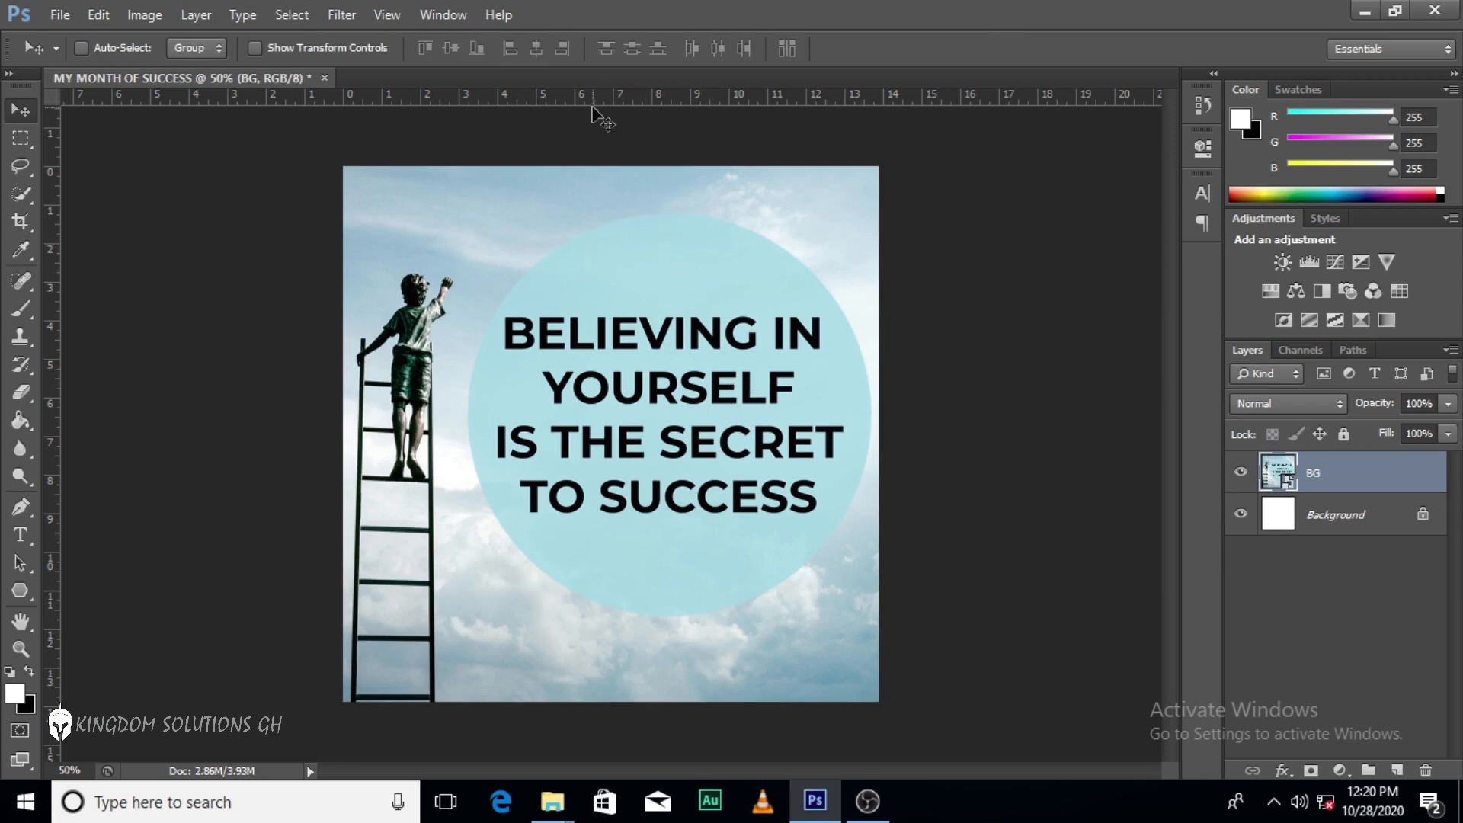
# Place guides along the top, bottom, left and right edges of the canvas.
pyautogui.moveTo(593, 103); pyautogui.dragTo(587, 166)
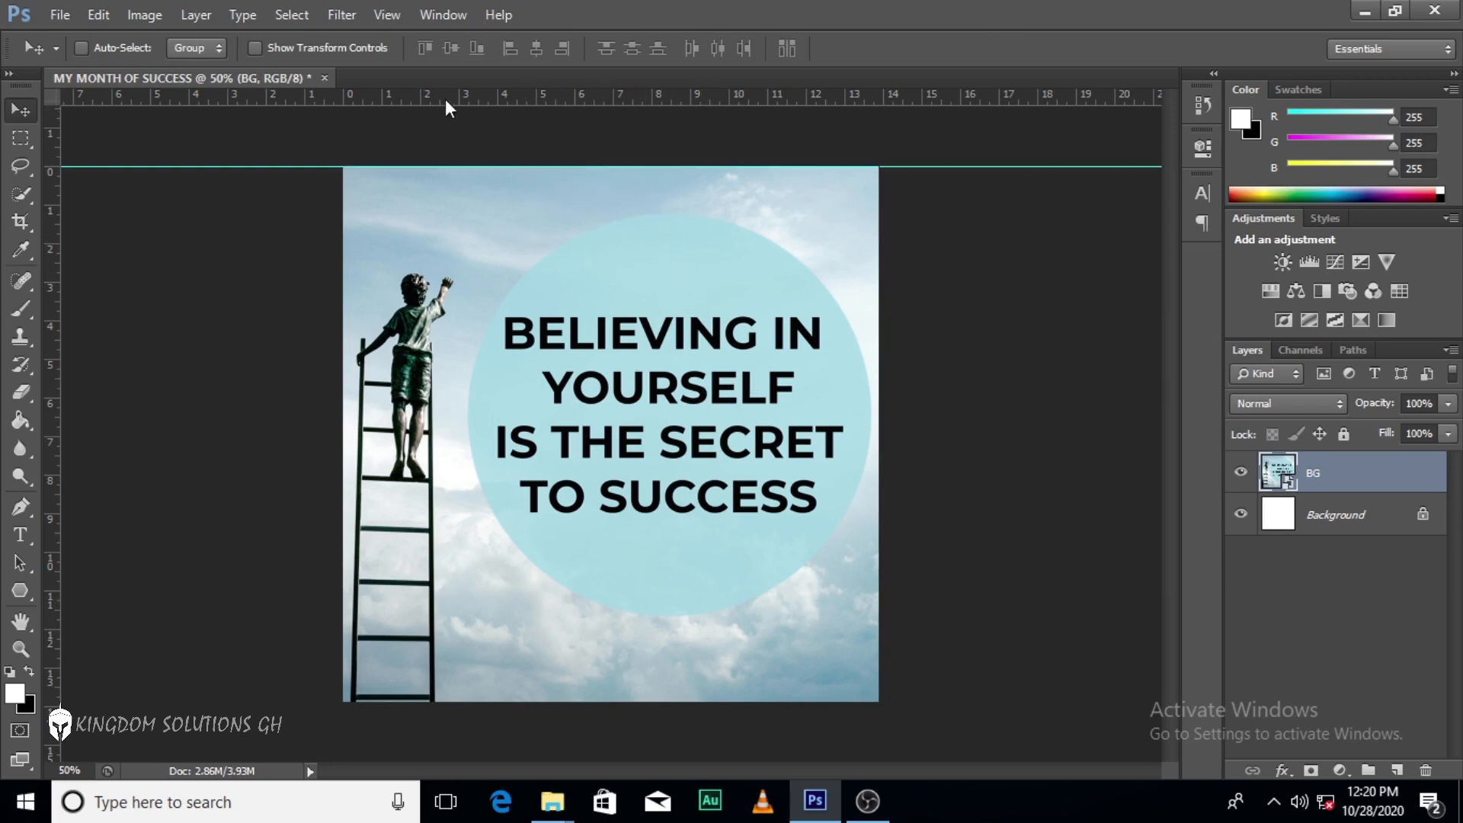
pyautogui.moveTo(445, 101); pyautogui.dragTo(506, 701)
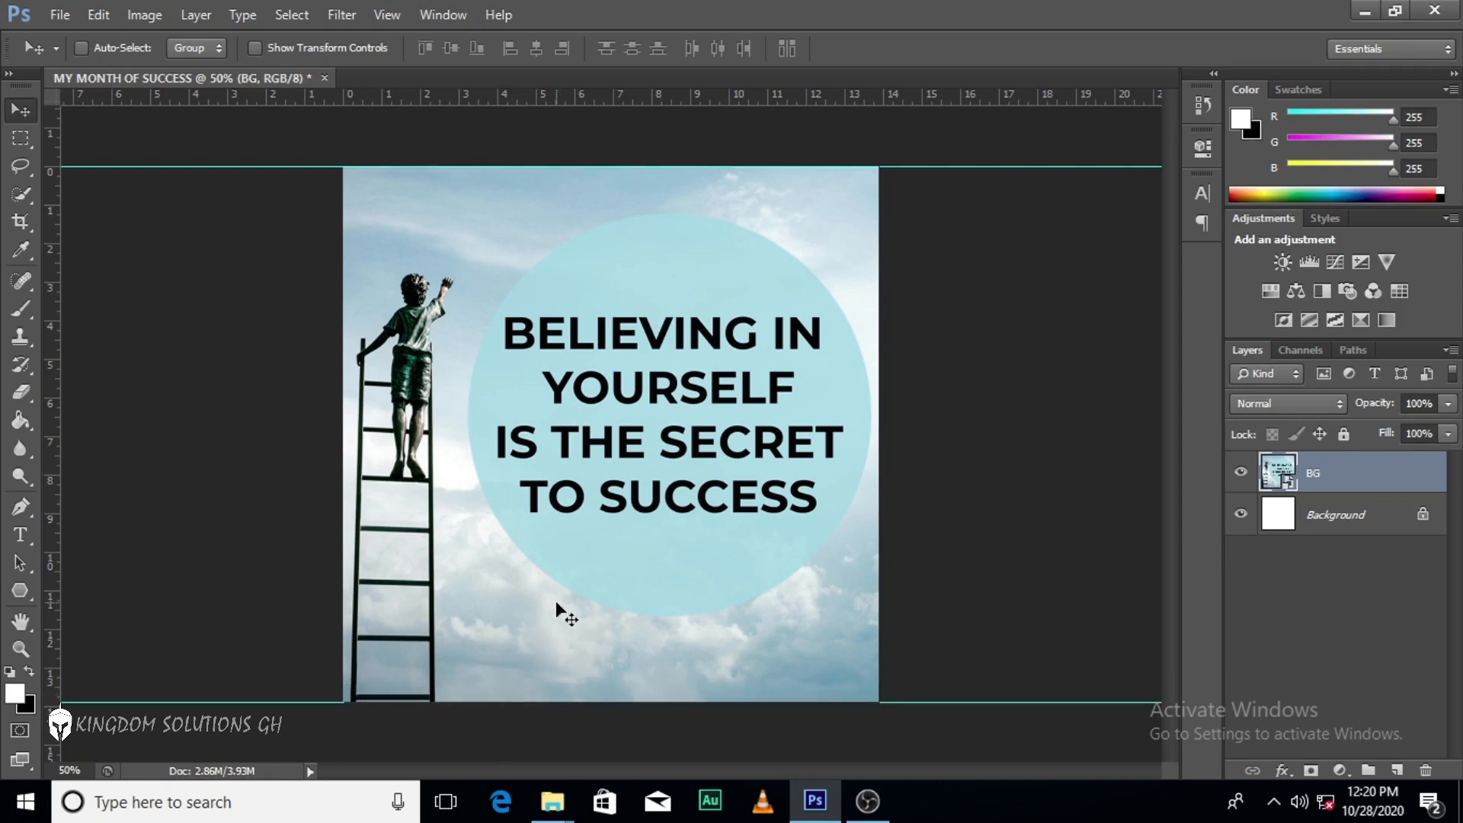
pyautogui.hotkey('ctrl', 'r')
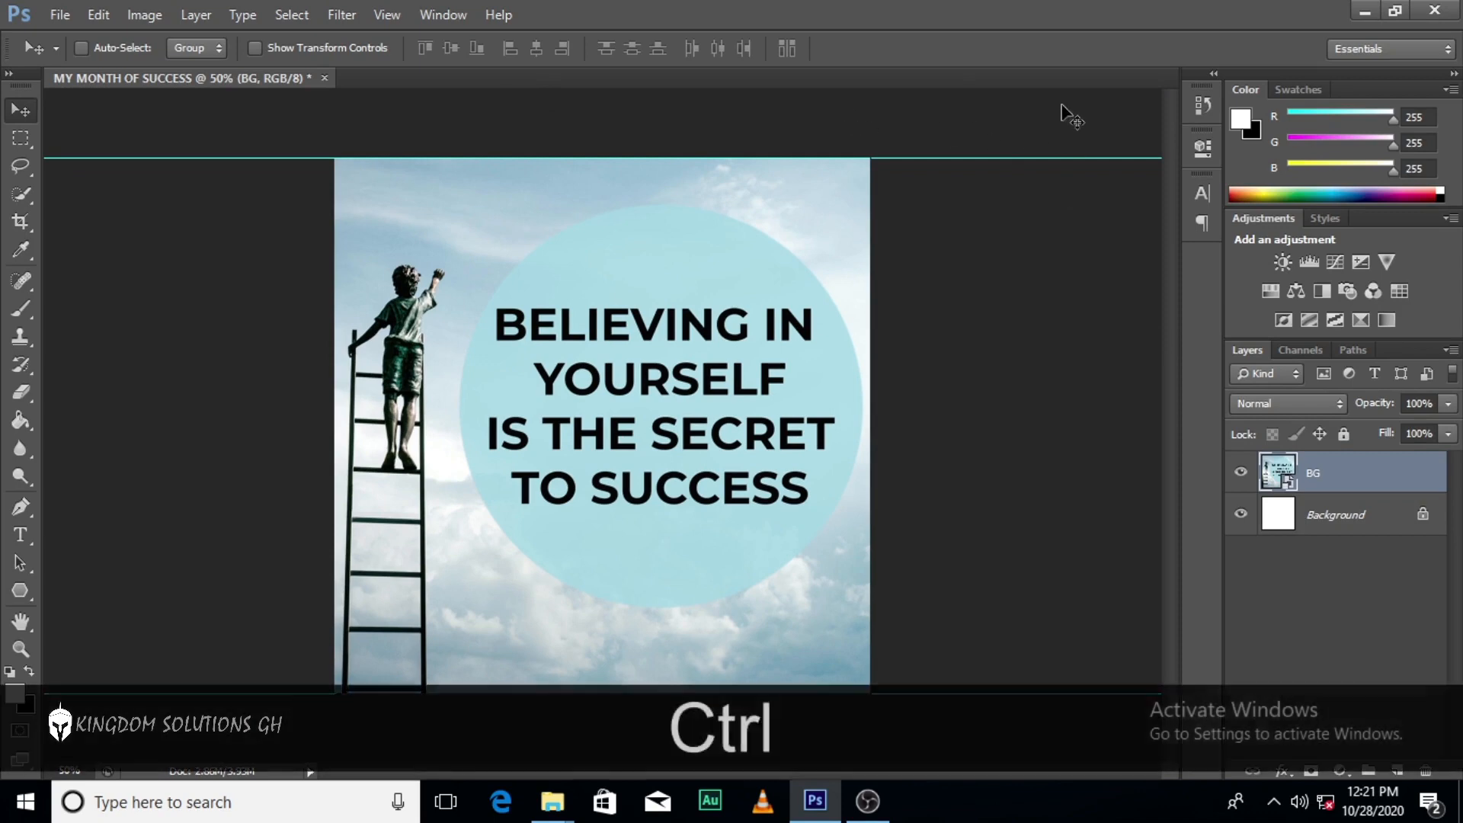
pyautogui.hotkey('ctrl', 'r')
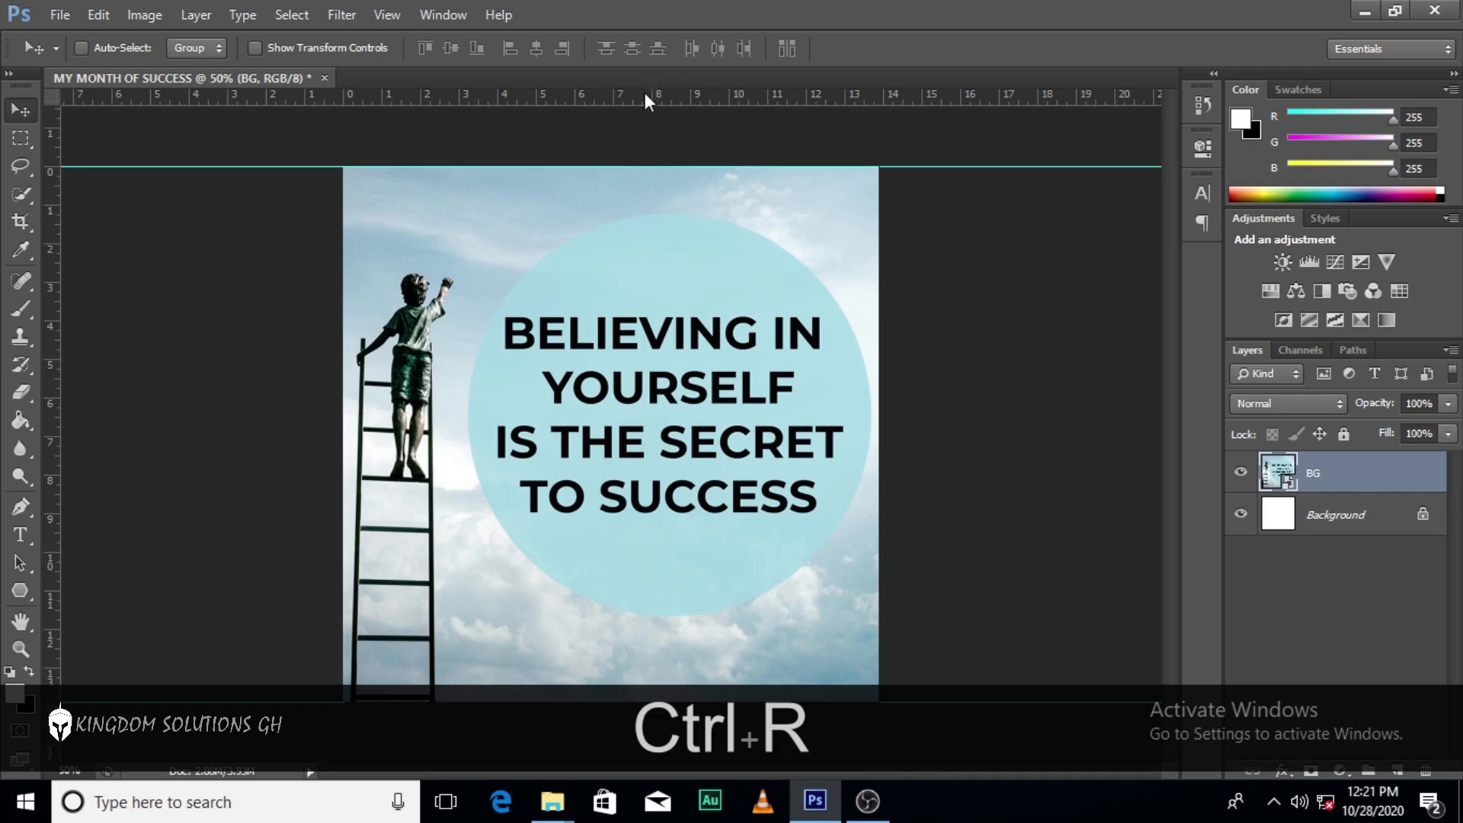
pyautogui.moveTo(644, 100); pyautogui.dragTo(637, 700)
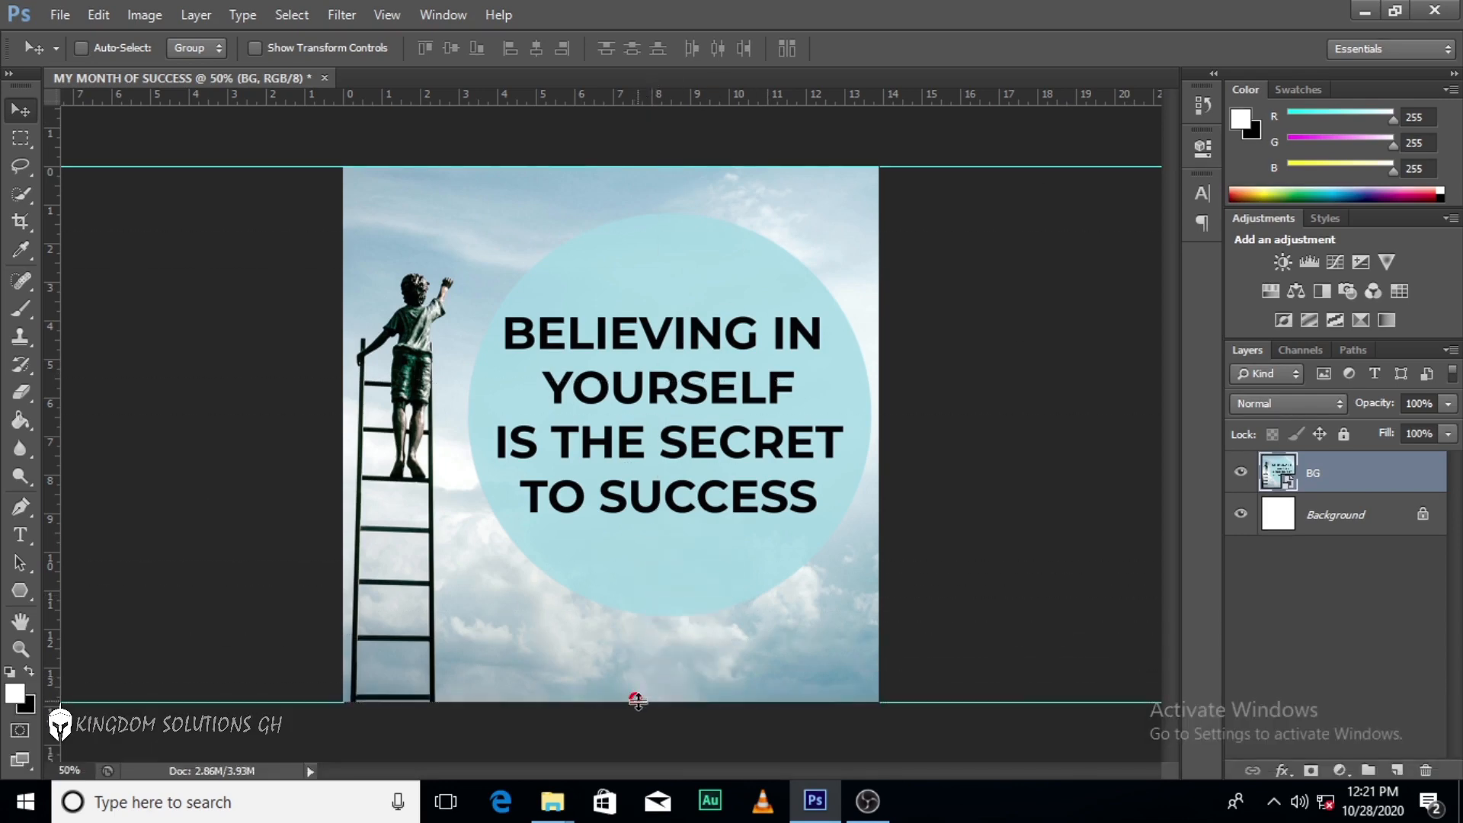
pyautogui.moveTo(57, 406); pyautogui.dragTo(343, 422)
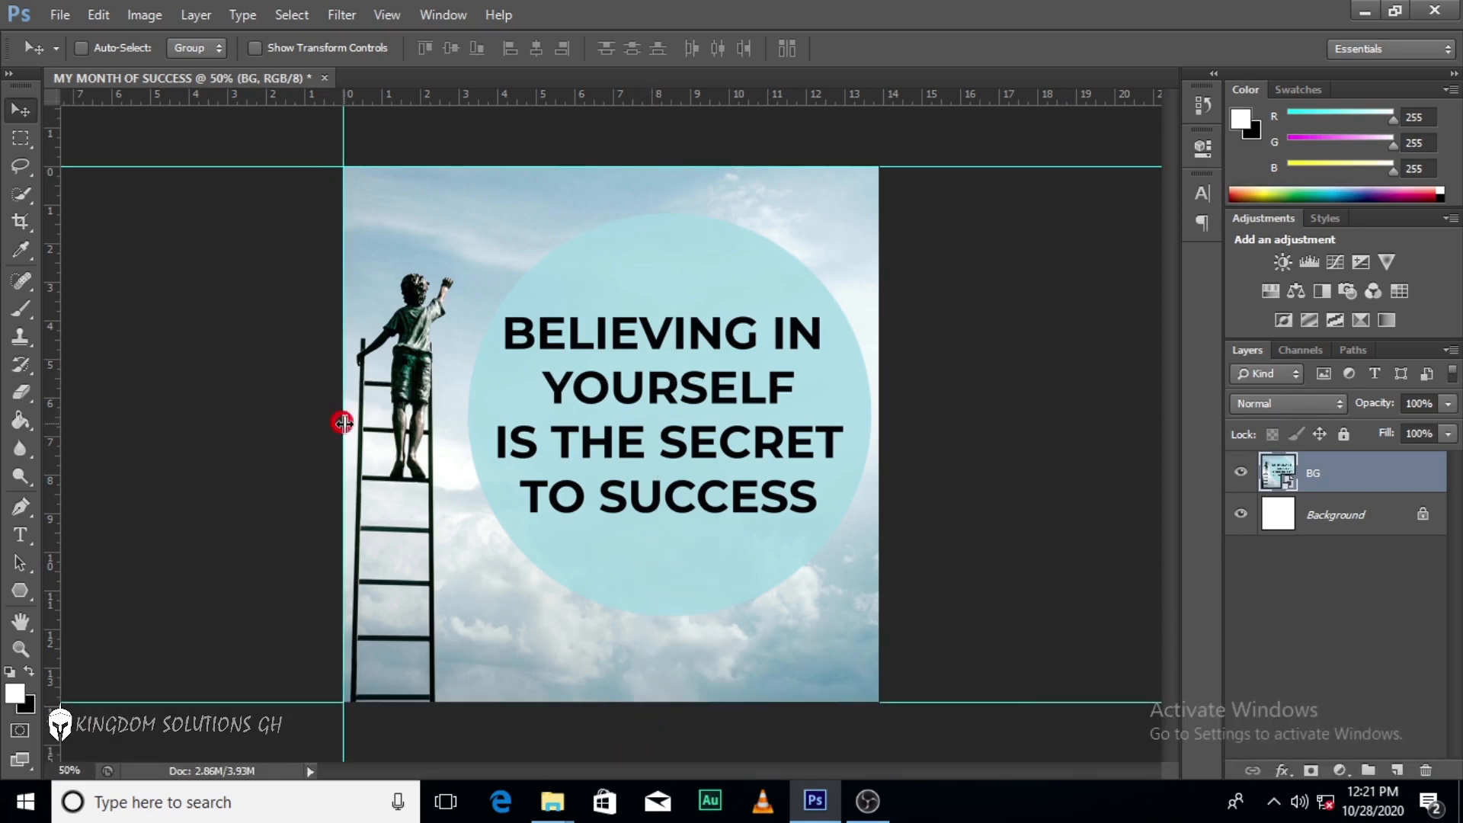
pyautogui.moveTo(49, 459); pyautogui.dragTo(877, 495)
# Add guides at the pale circle's left and top edges and draw an ellipse shape about 756 × 756 px covering it.
pyautogui.moveTo(52, 462); pyautogui.dragTo(466, 461)
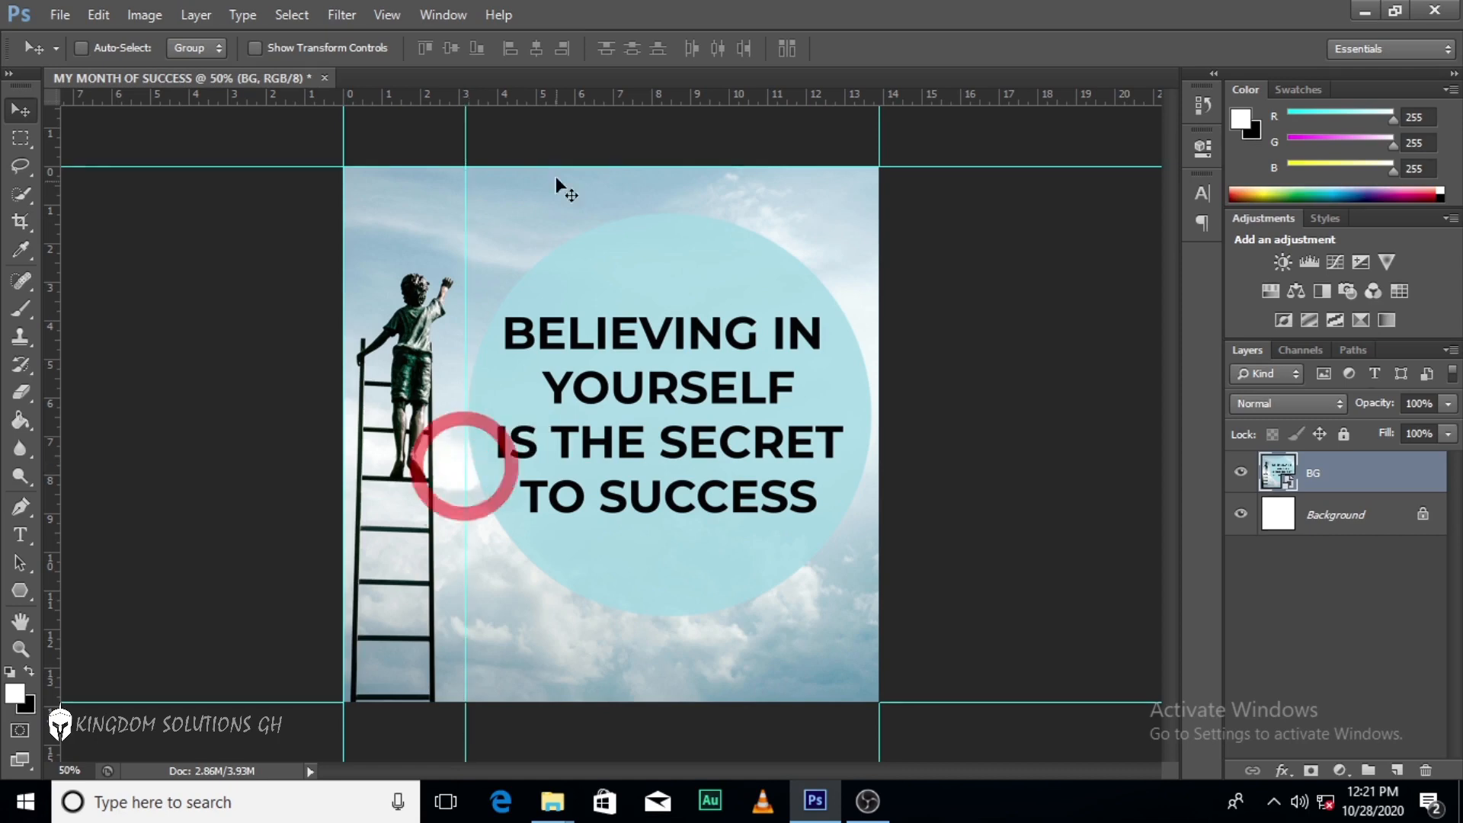
pyautogui.moveTo(587, 90); pyautogui.dragTo(624, 212)
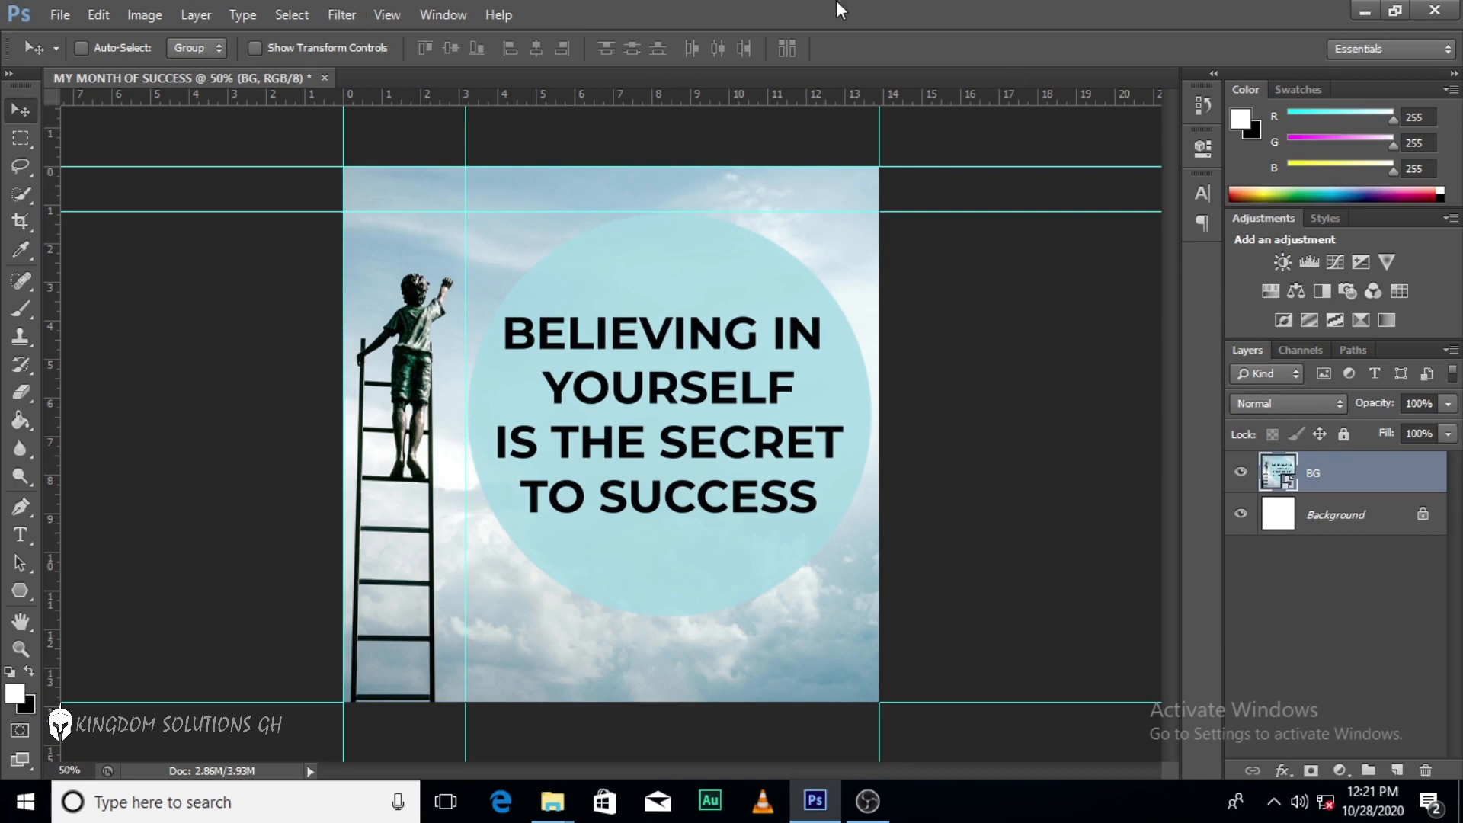
pyautogui.click(22, 590)
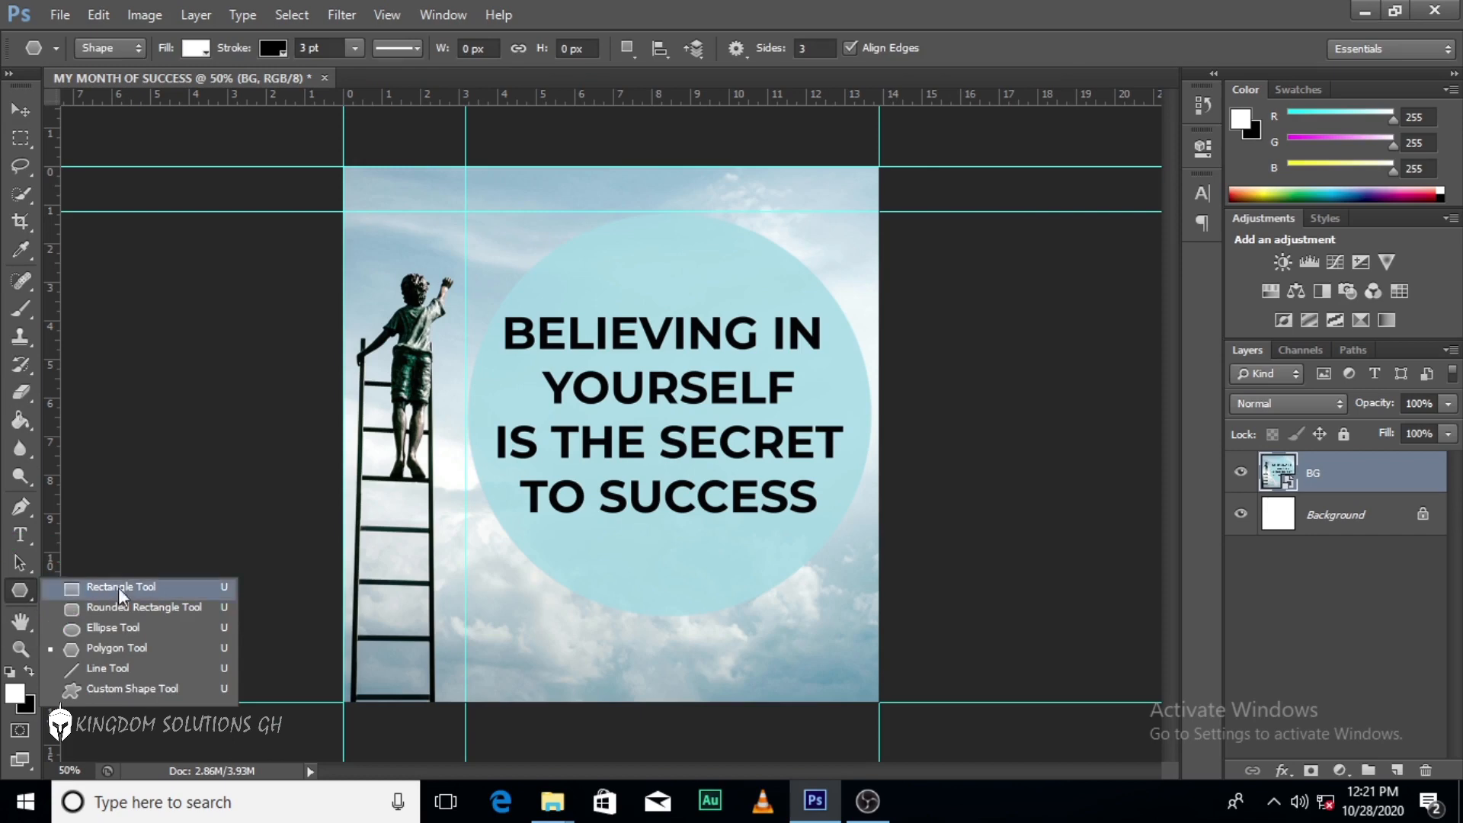
pyautogui.click(102, 629)
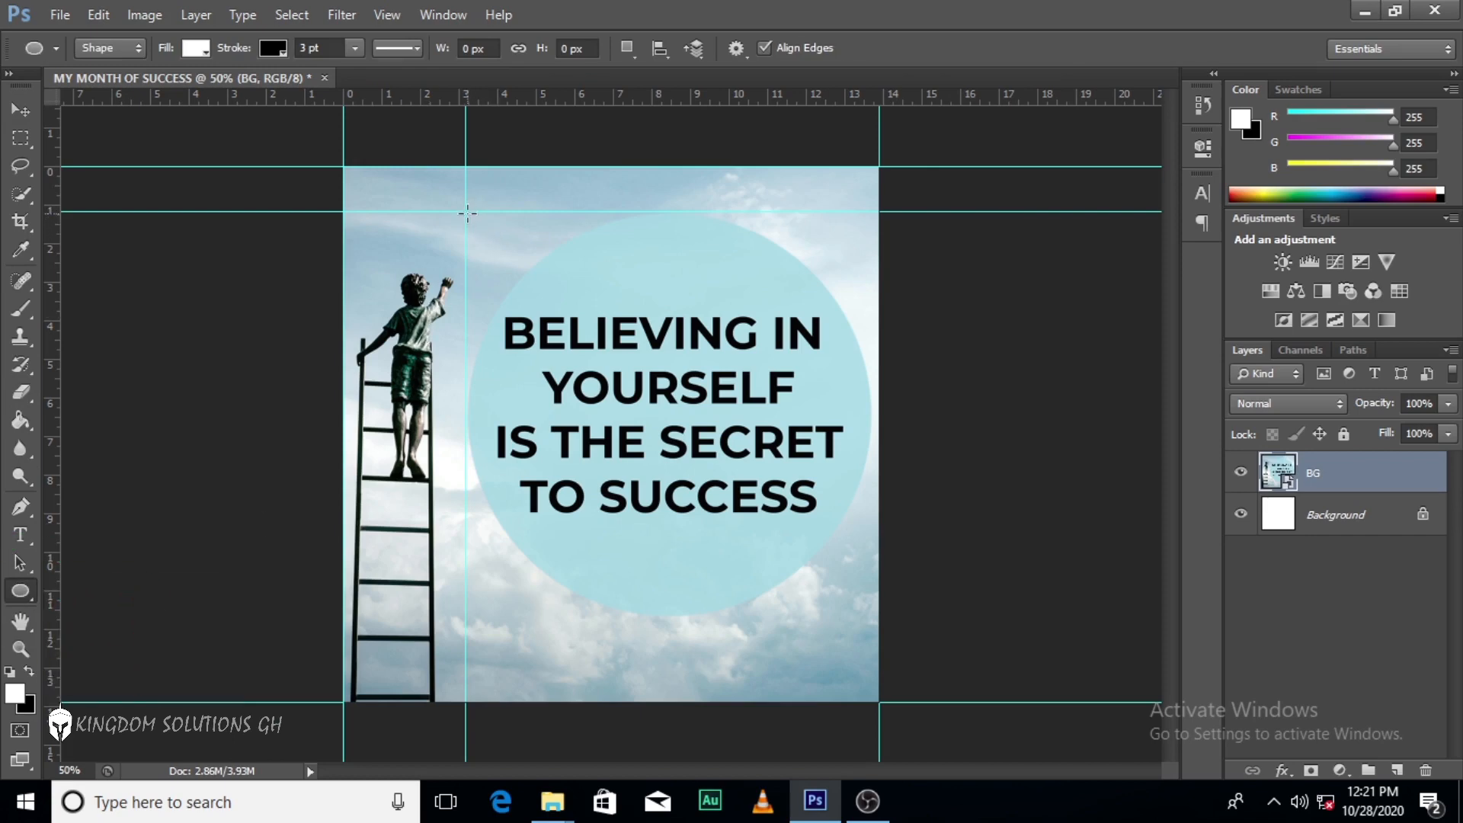
pyautogui.moveTo(467, 214); pyautogui.dragTo(870, 640)
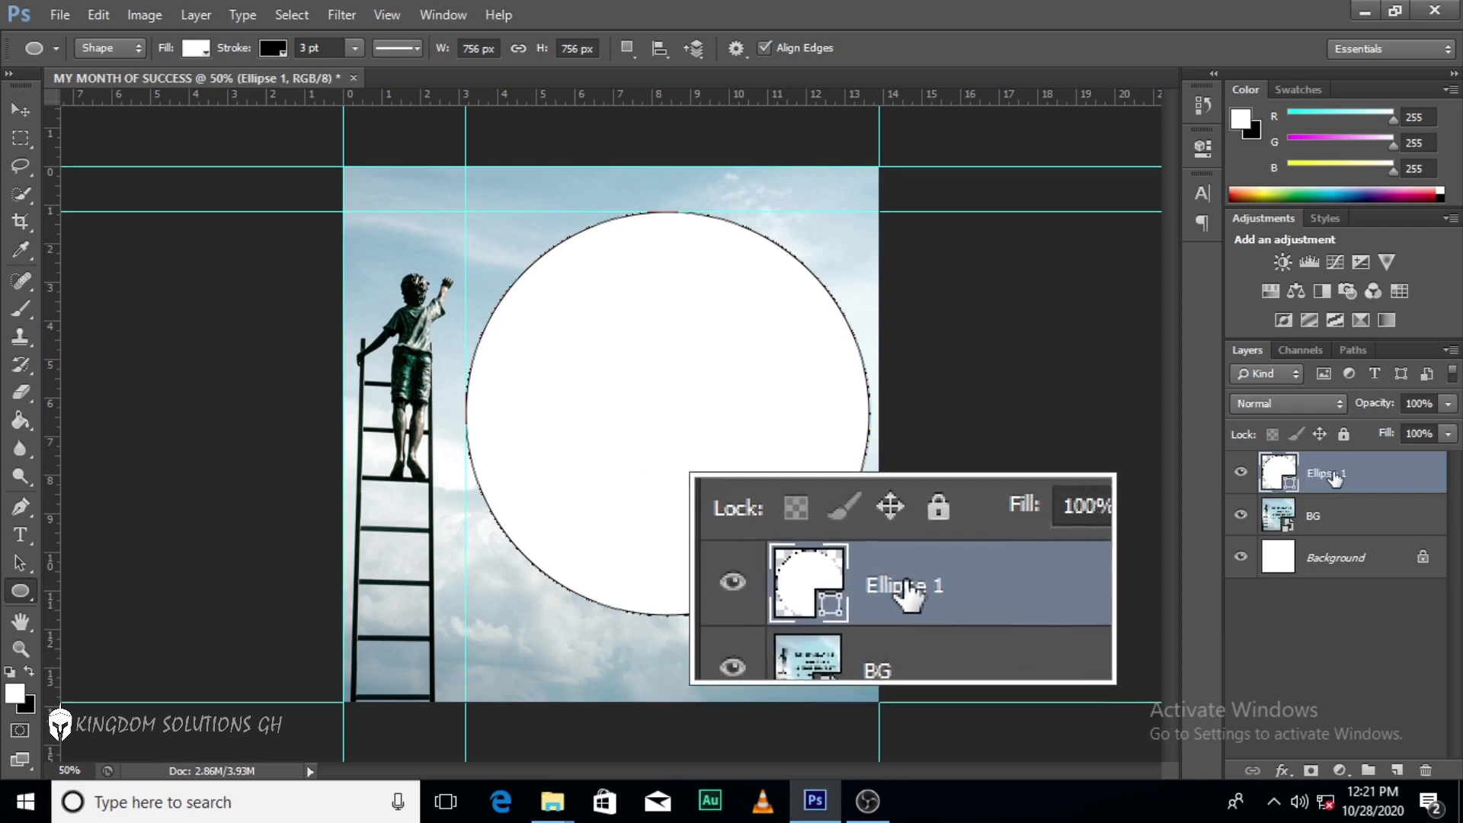
# Set the Ellipse 1 shape's fill colour to 1BAEDF.
pyautogui.doubleClick(1290, 476)
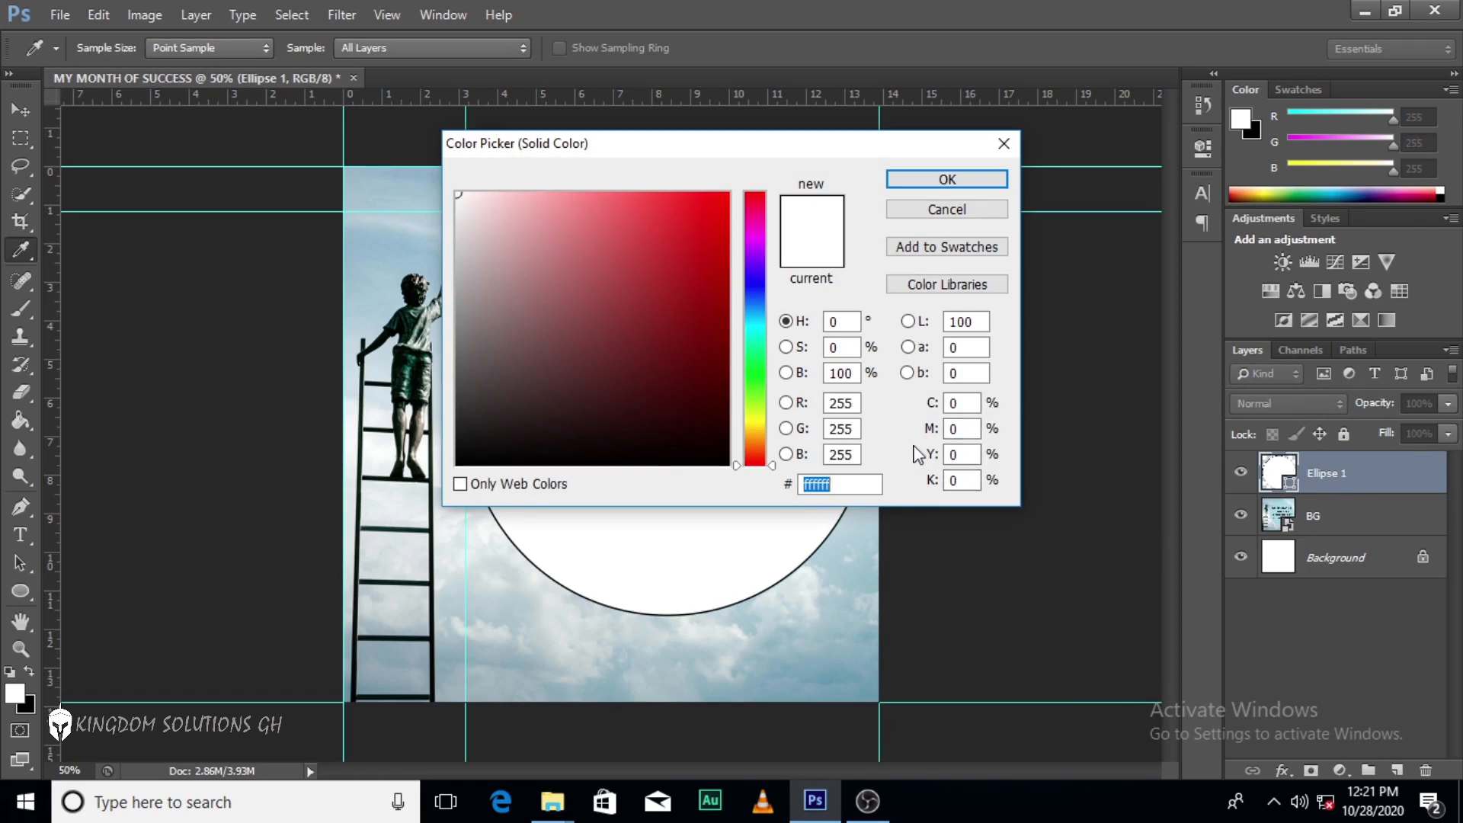
pyautogui.write('1')
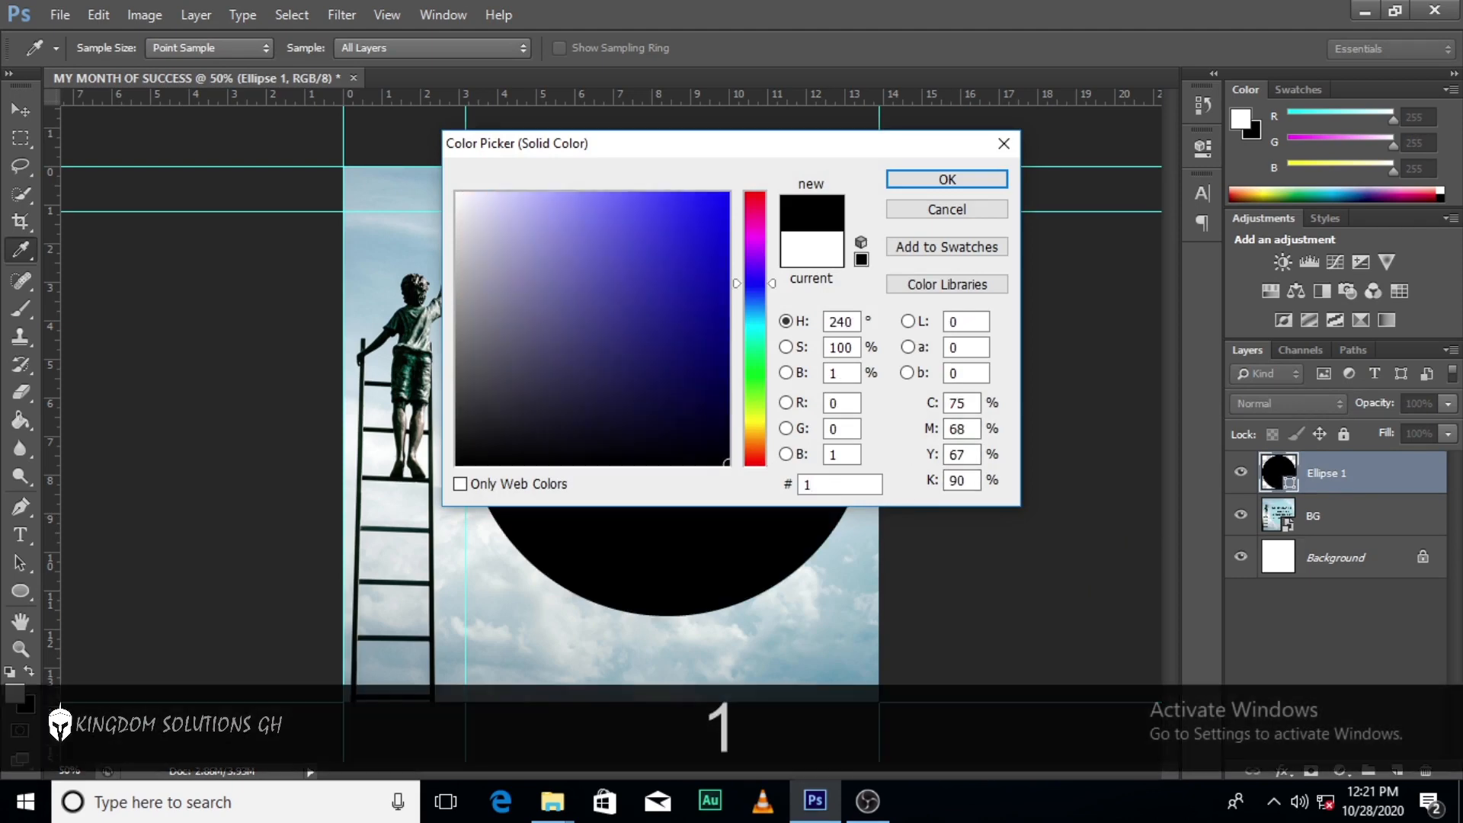
pyautogui.write('BAE')
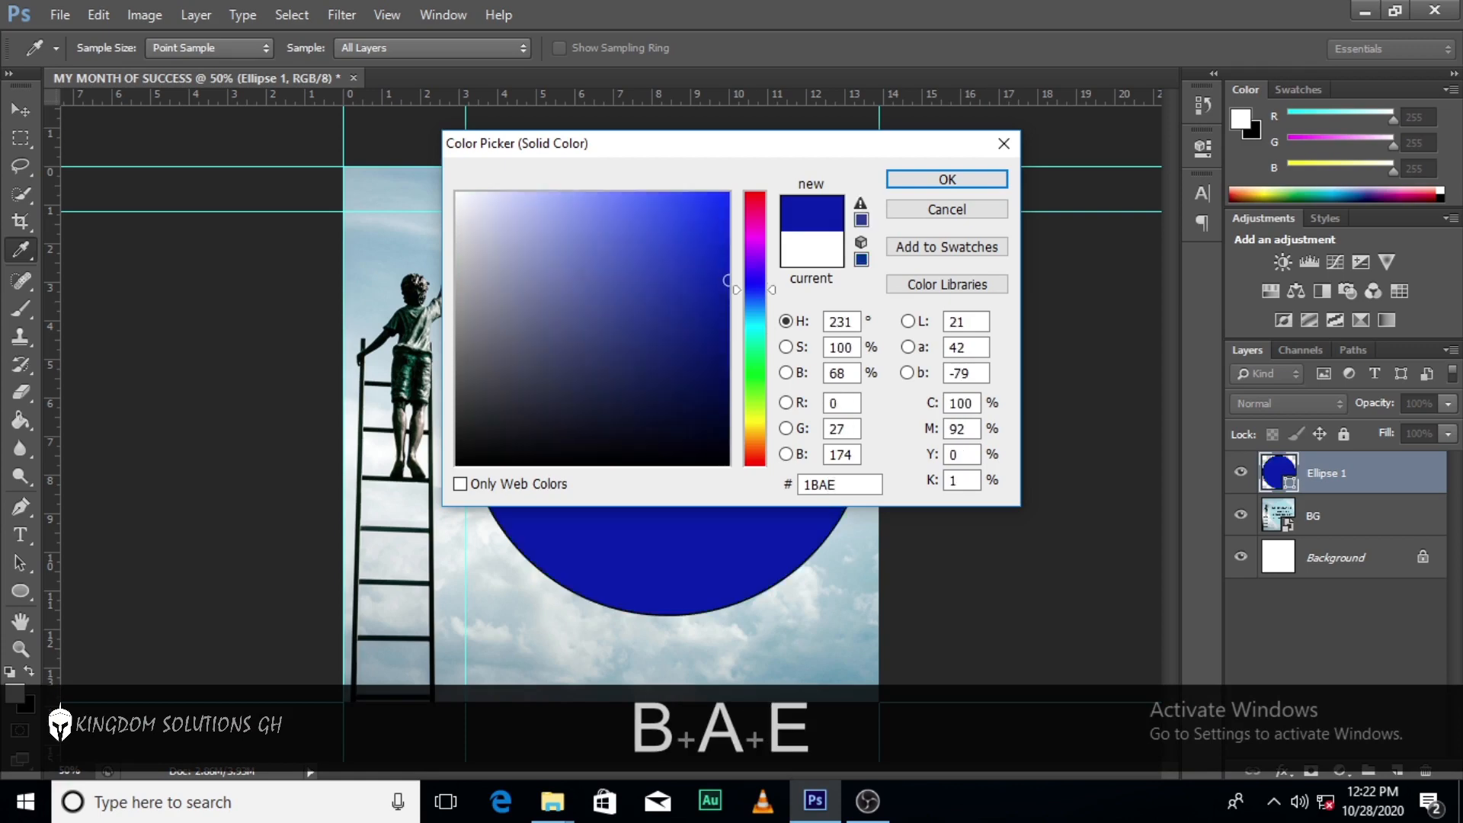
pyautogui.write('F')
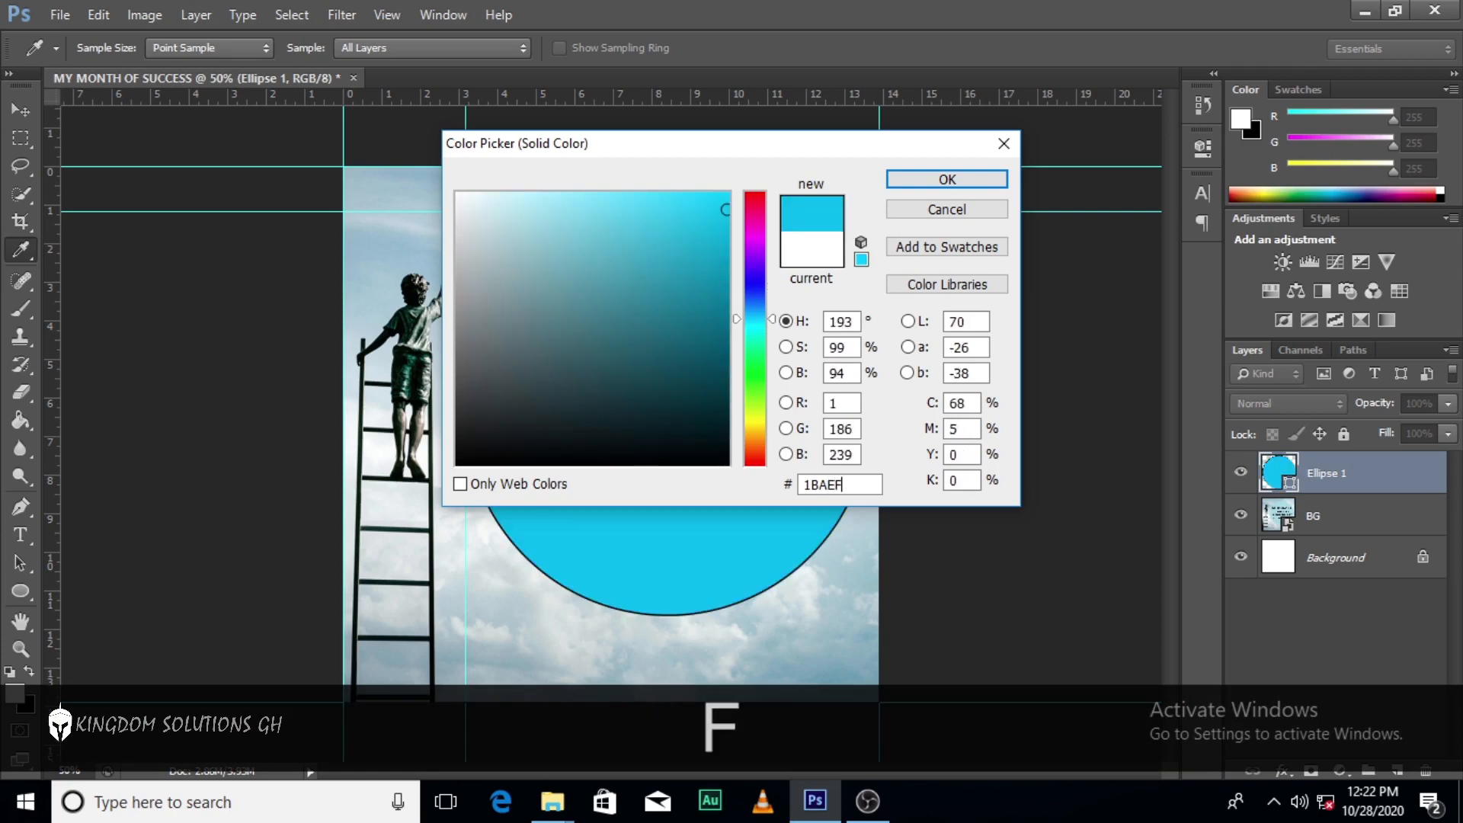
pyautogui.write('F')
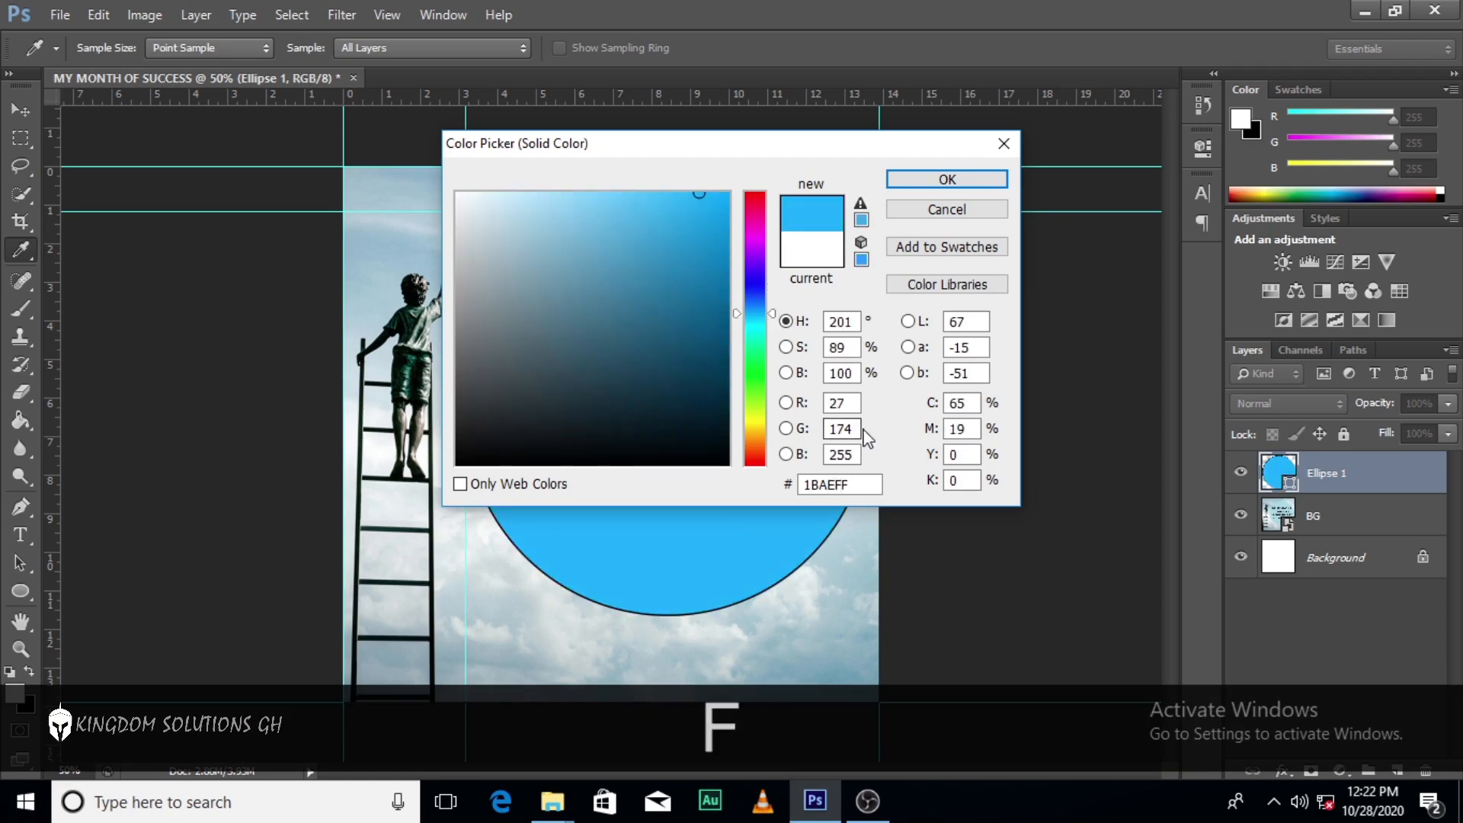
pyautogui.click(842, 484)
pyautogui.press('BackSpace')
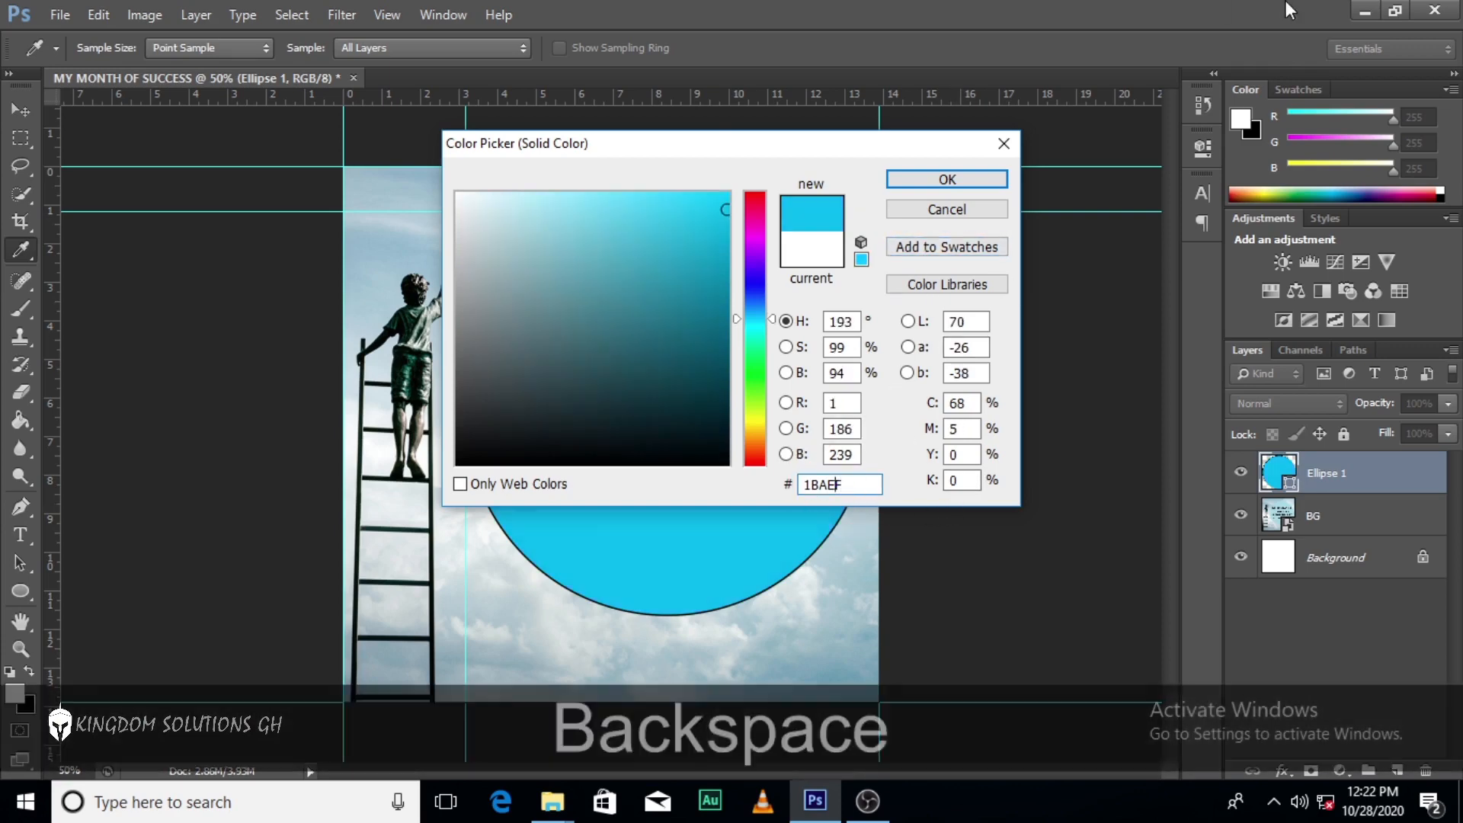
pyautogui.write('D')
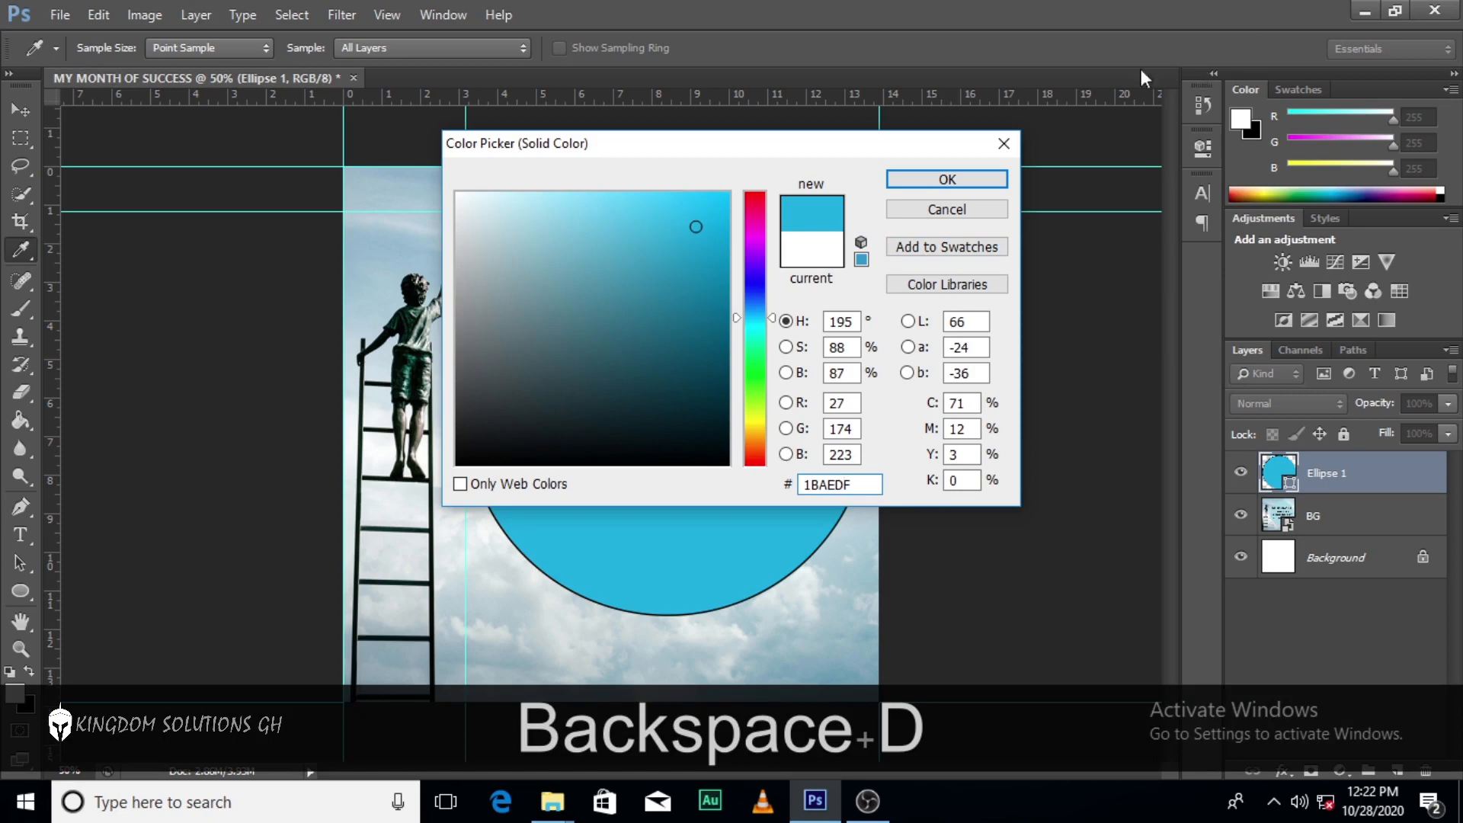
pyautogui.click(932, 186)
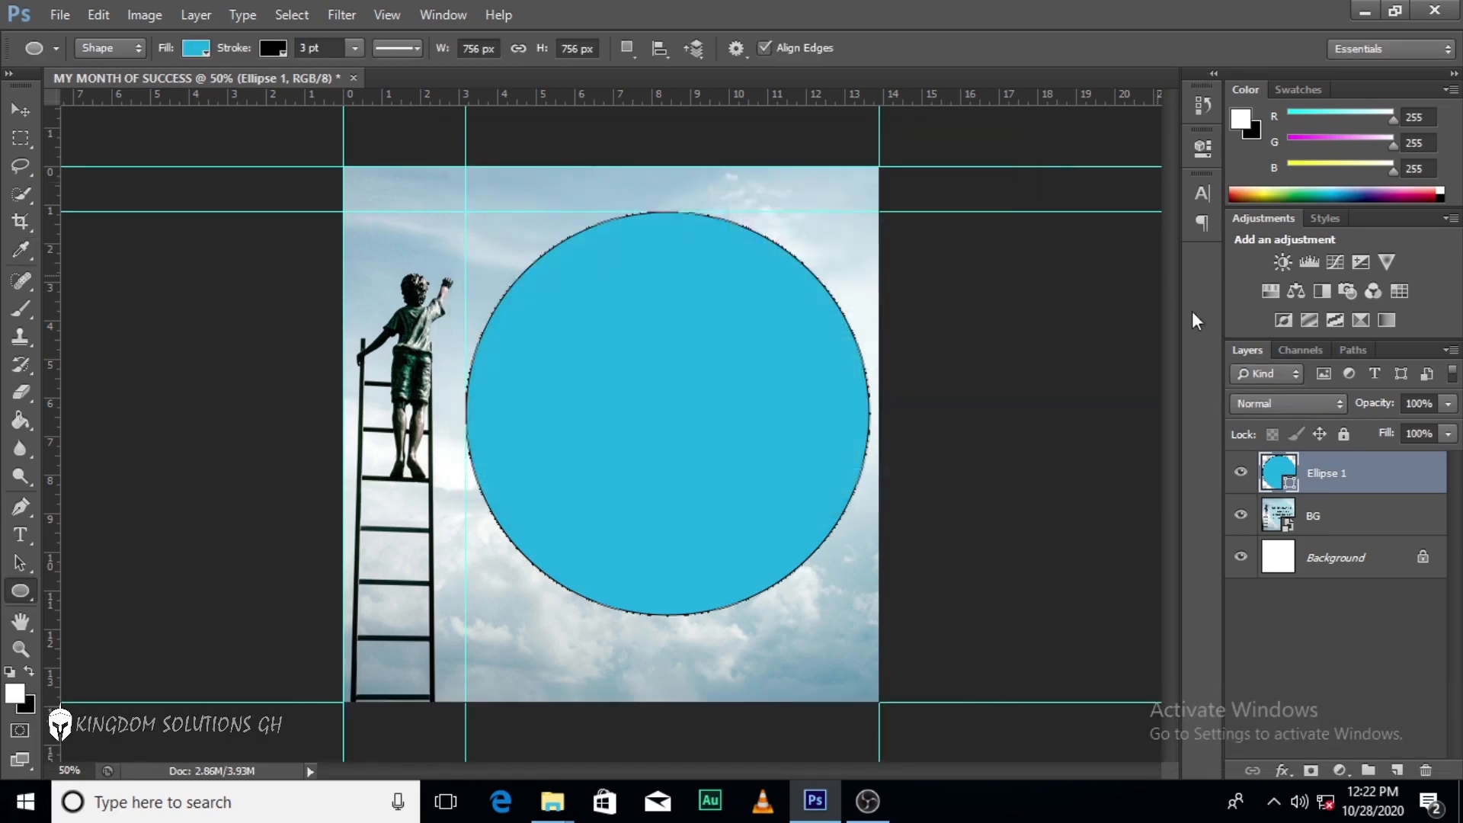
# Remove the black stroke from the Ellipse 1 shape.
pyautogui.click(1341, 561)
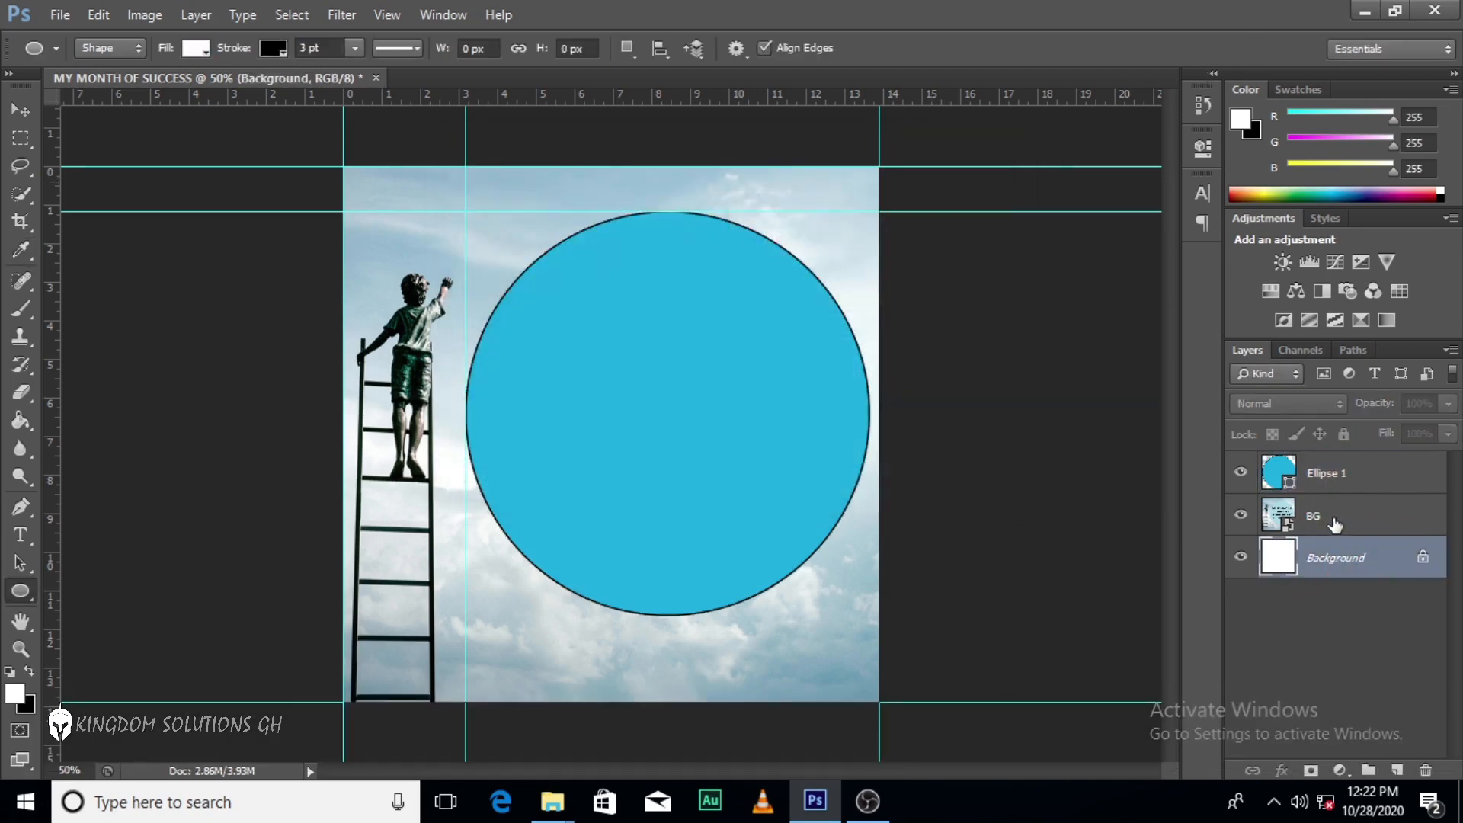
pyautogui.click(1274, 466)
pyautogui.click(269, 48)
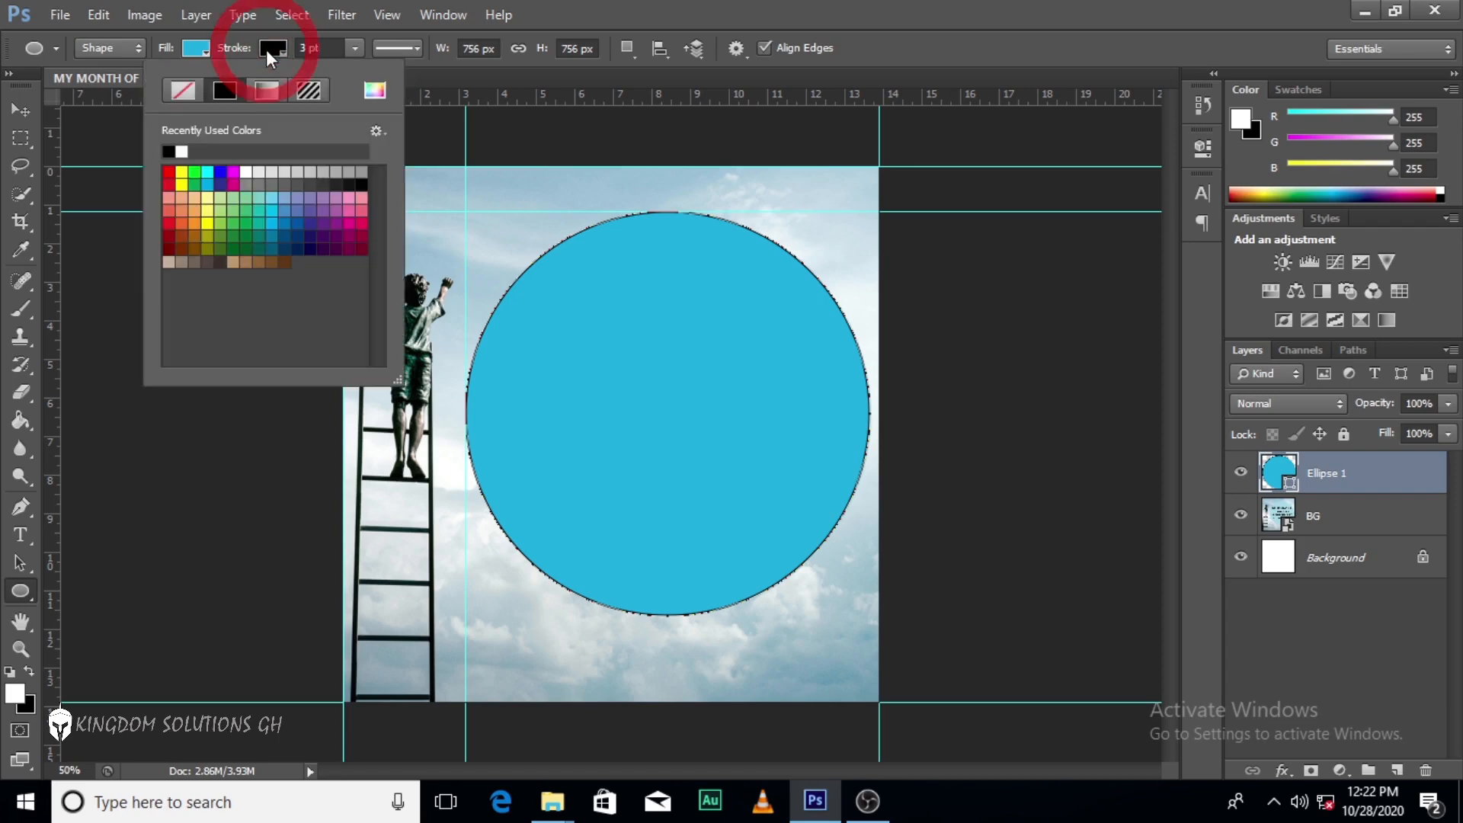
pyautogui.click(181, 89)
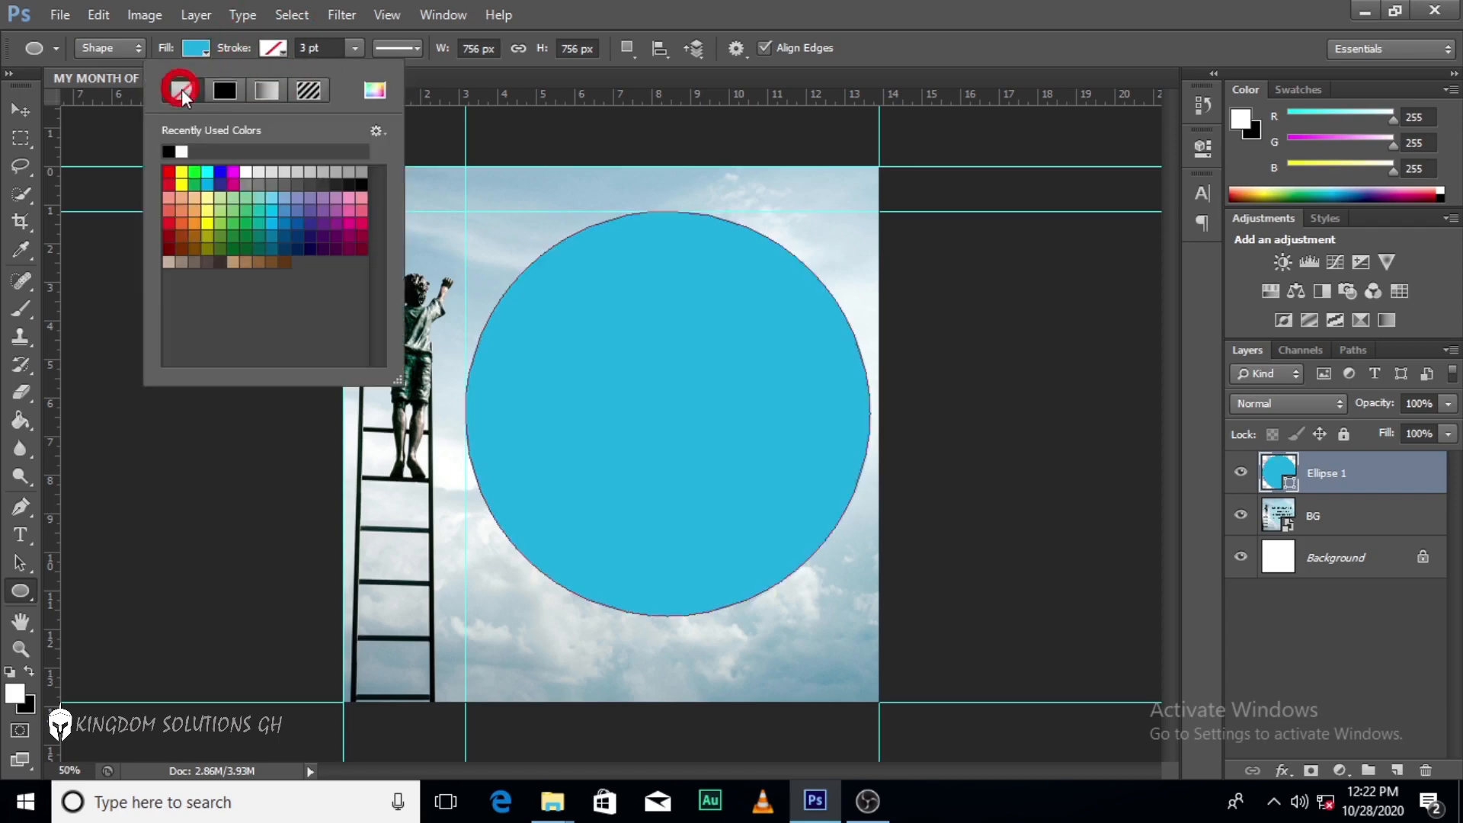
pyautogui.click(759, 9)
pyautogui.click(1307, 556)
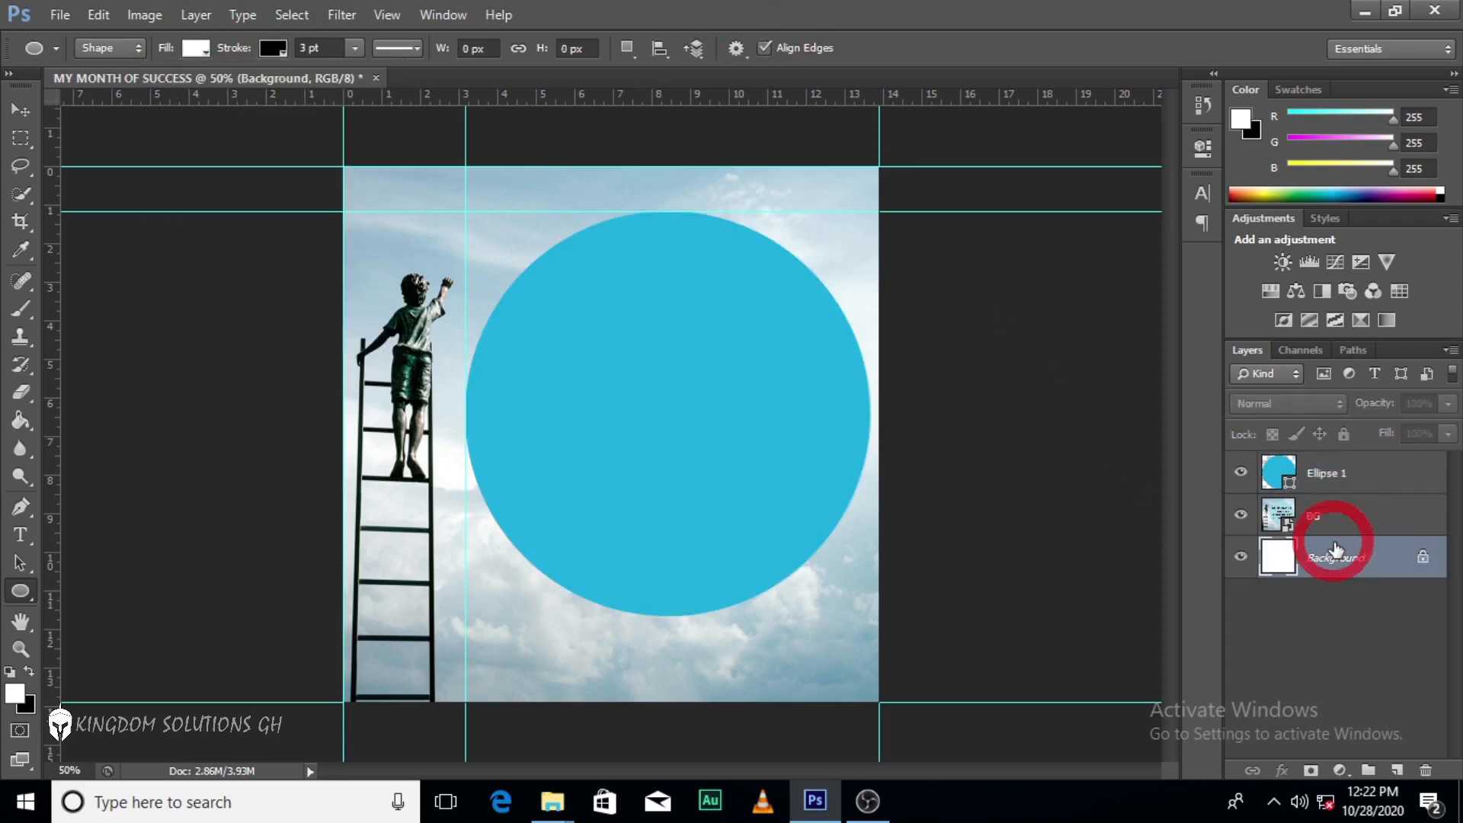
pyautogui.click(1313, 476)
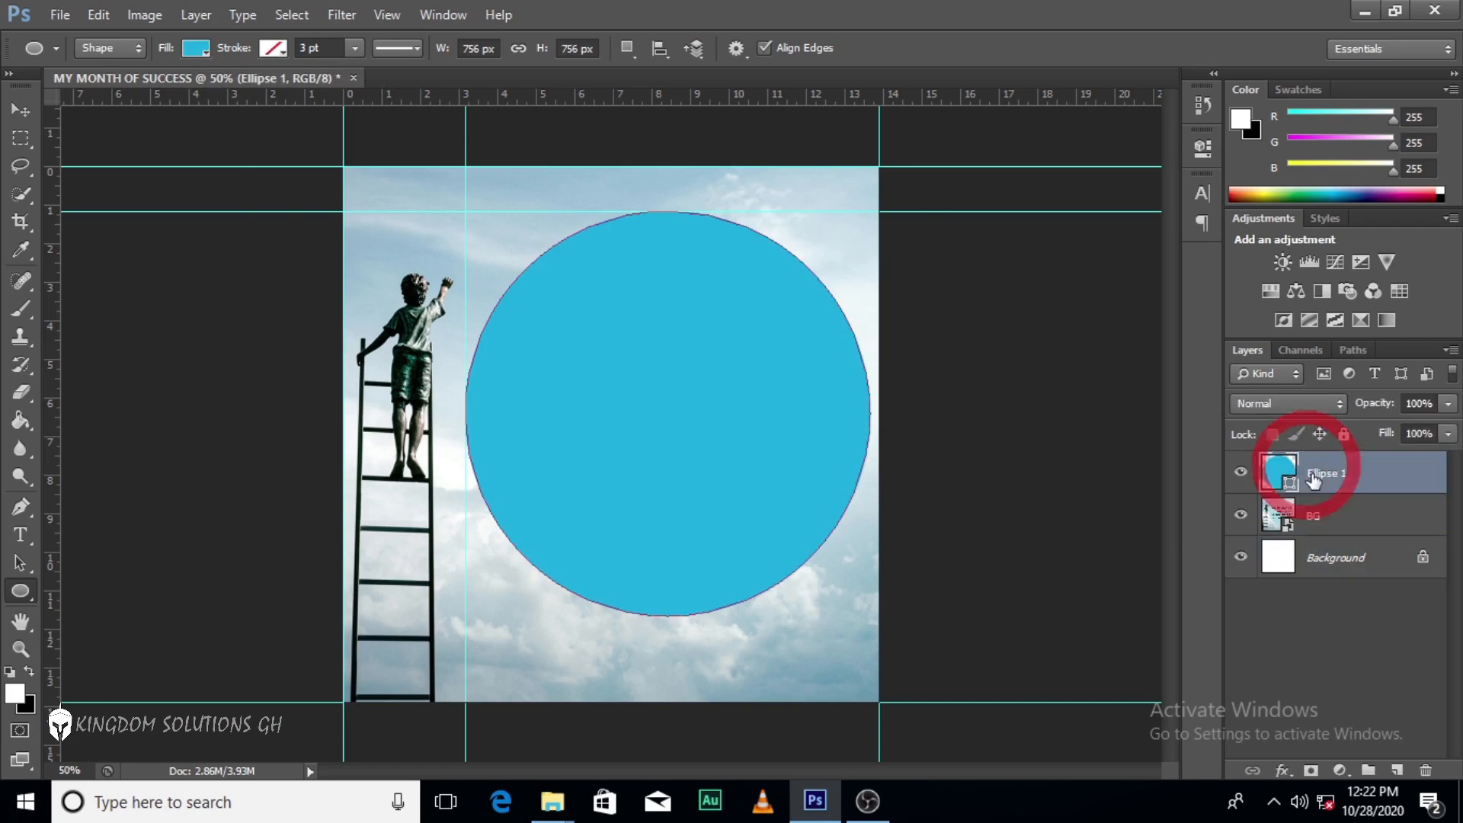
# Rename the Ellipse 1 layer to OBJECT.
pyautogui.click(1319, 519)
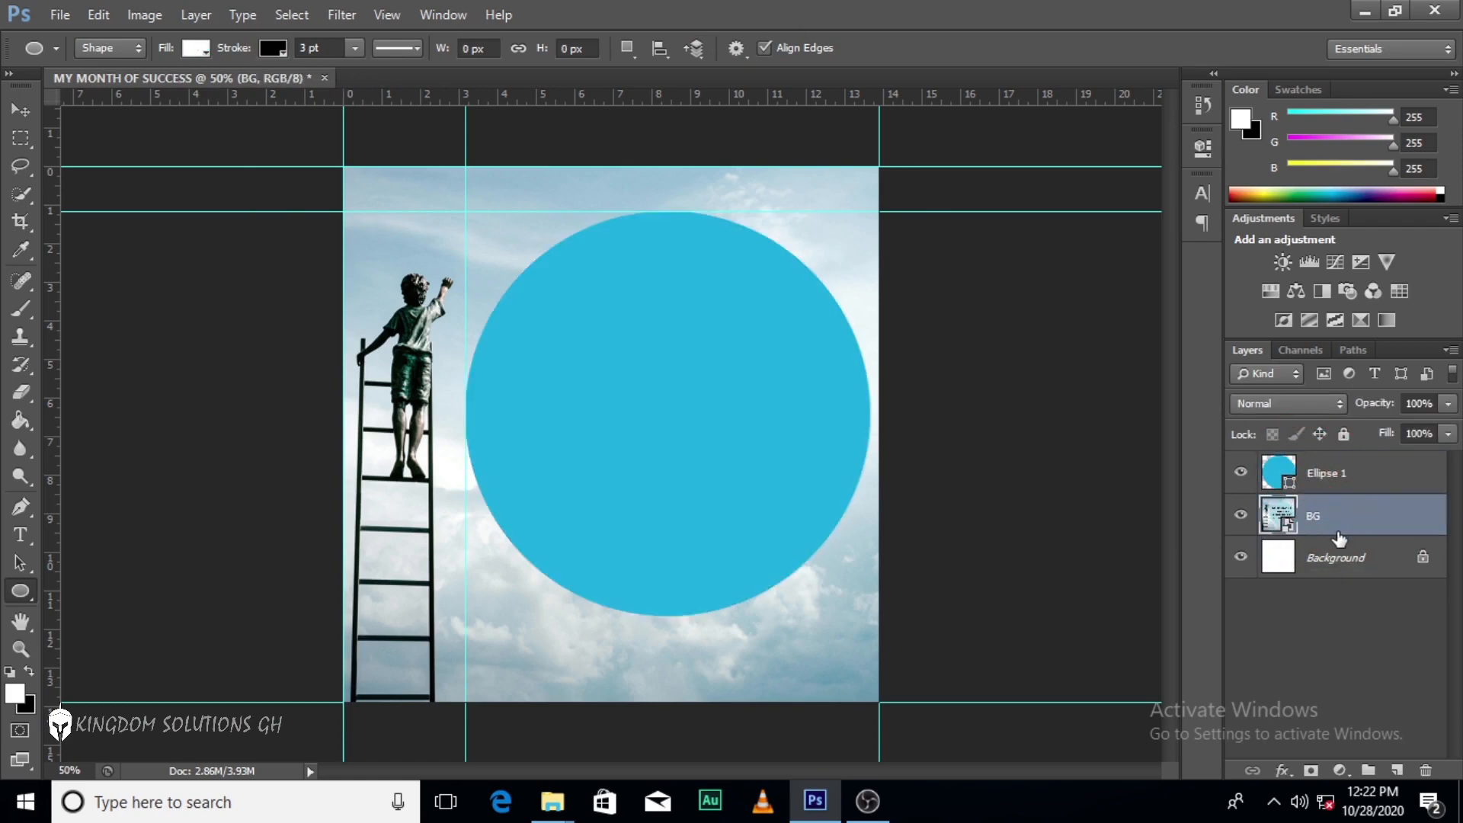
pyautogui.doubleClick(1326, 474)
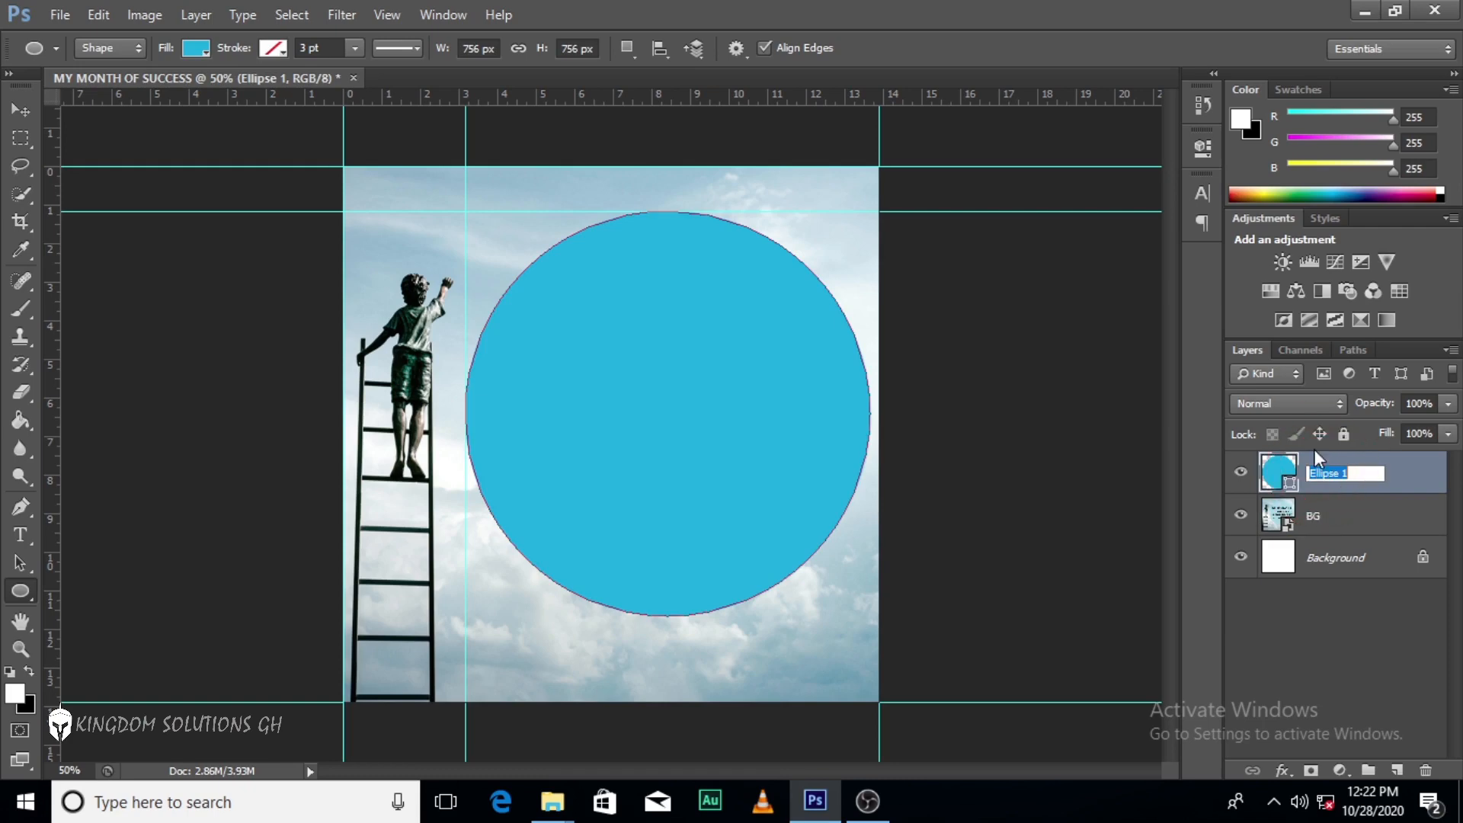
pyautogui.write('OBJECT')
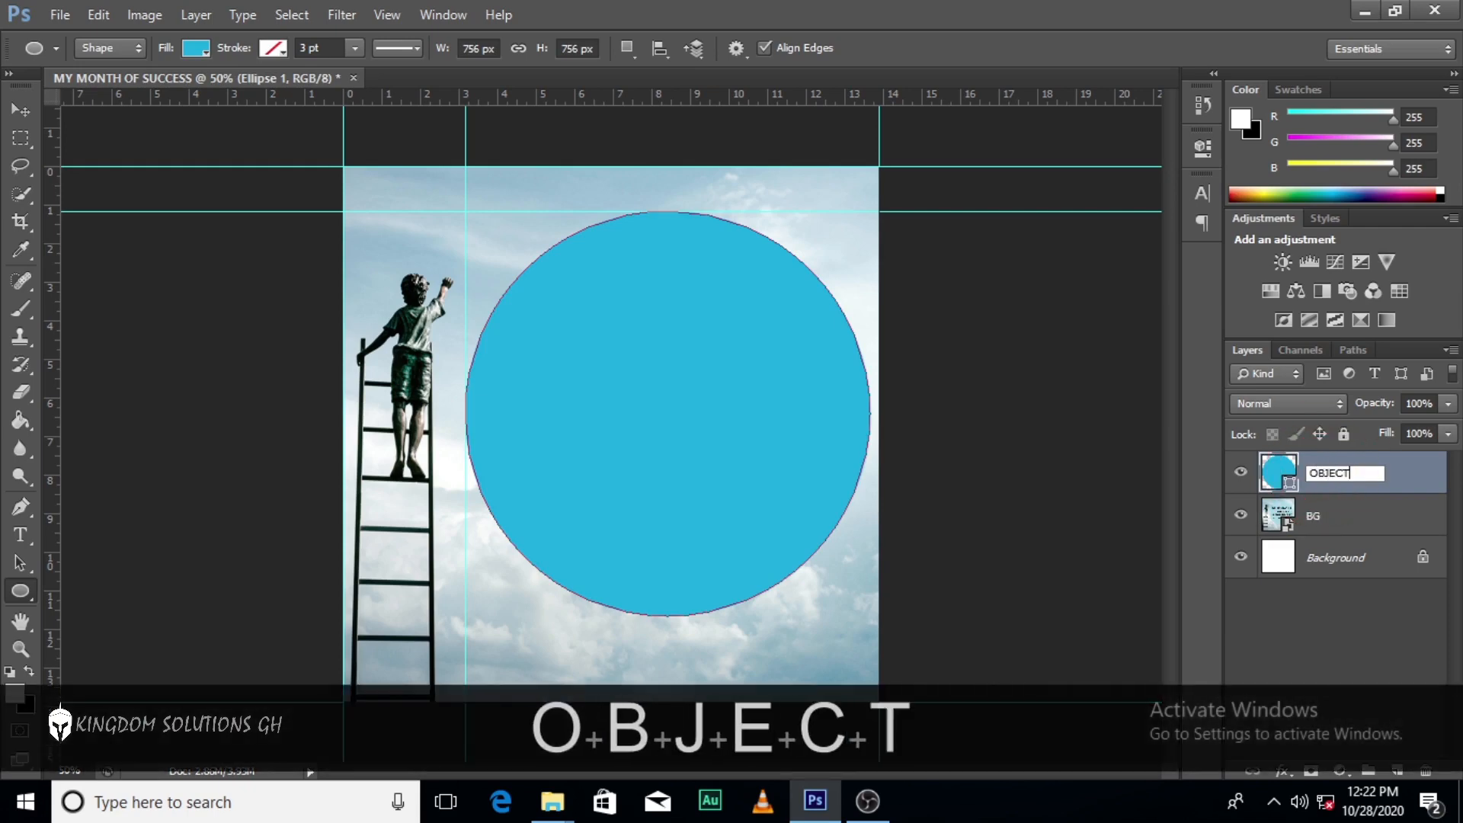
pyautogui.press('Return')
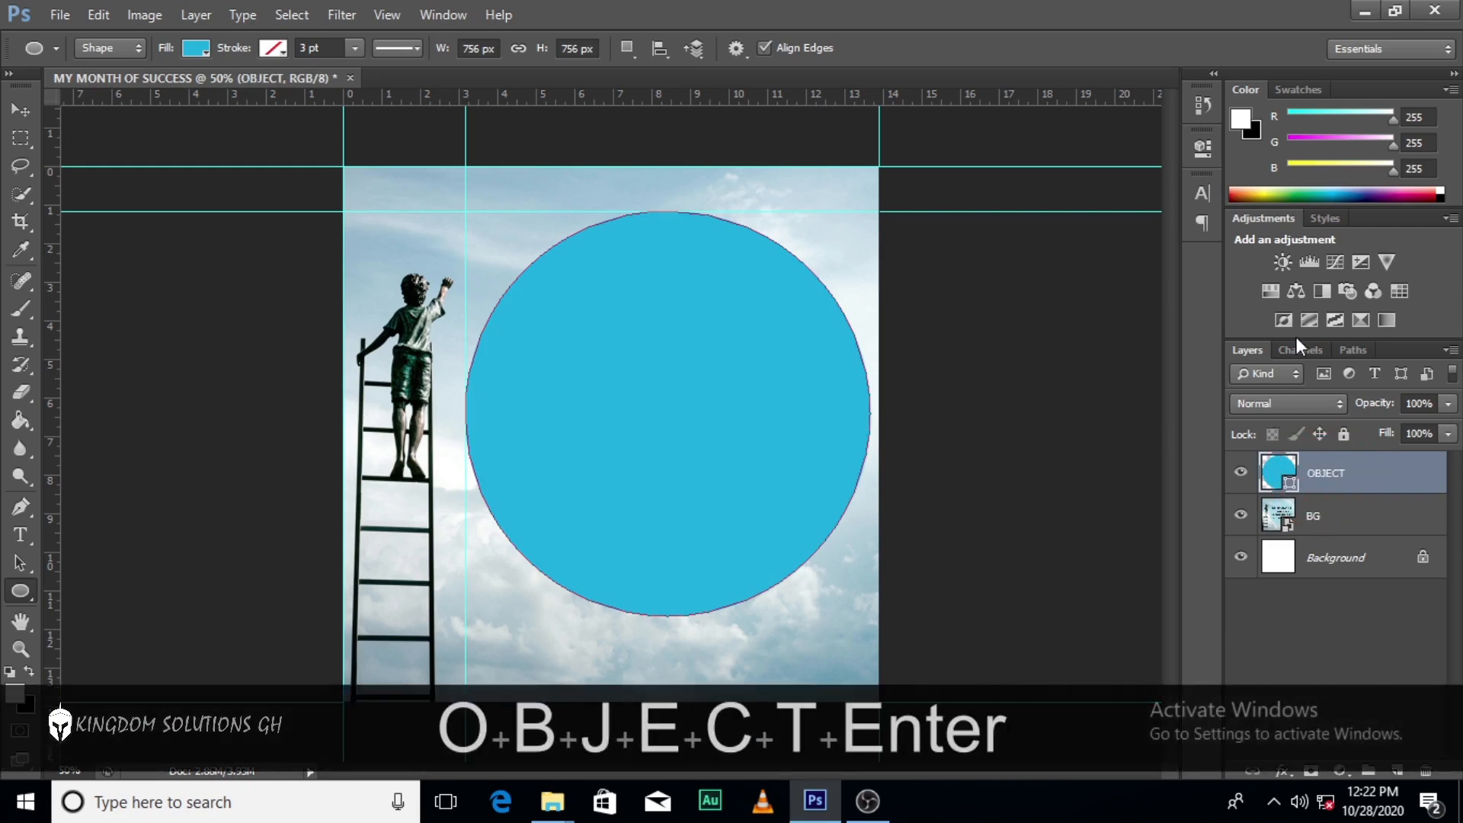
# Create a new layer group and move it above the OBJECT layer.
pyautogui.click(1392, 534)
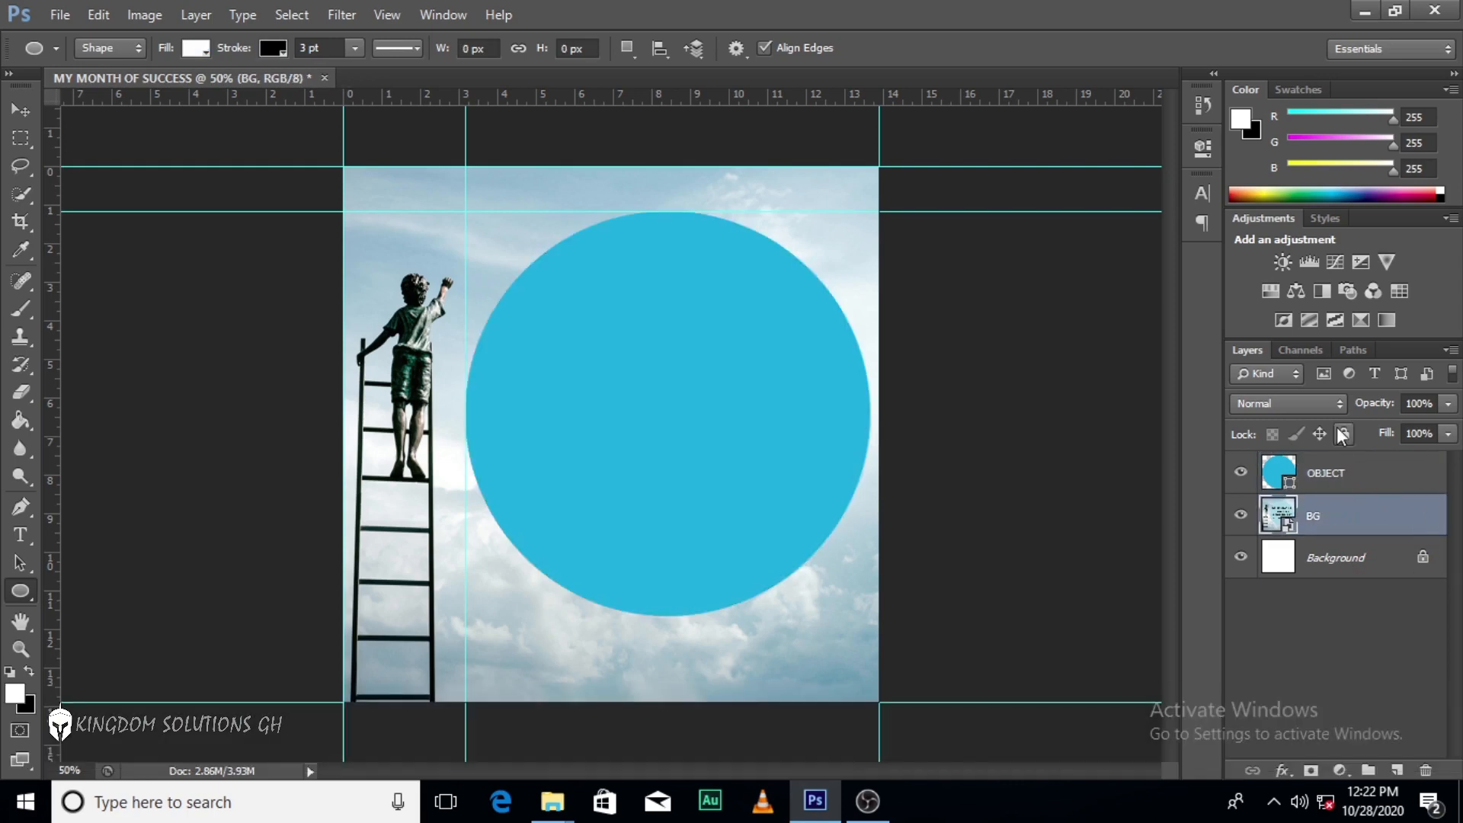
pyautogui.click(1369, 771)
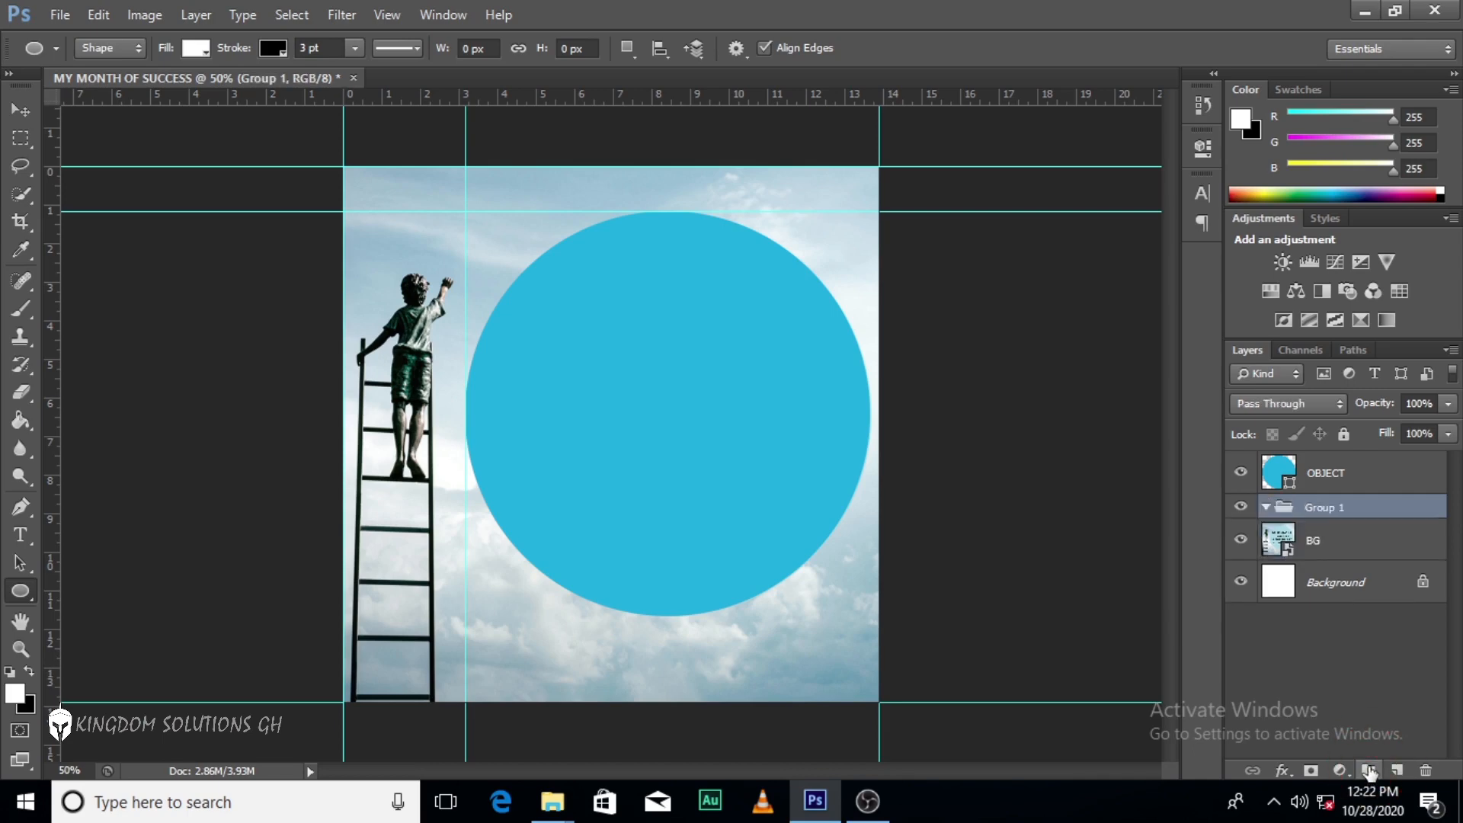
pyautogui.doubleClick(1326, 505)
pyautogui.press('Return')
pyautogui.moveTo(1326, 504)
pyautogui.mouseDown()
pyautogui.moveTo(1326, 466)
pyautogui.moveTo(1324, 486)
pyautogui.mouseUp()
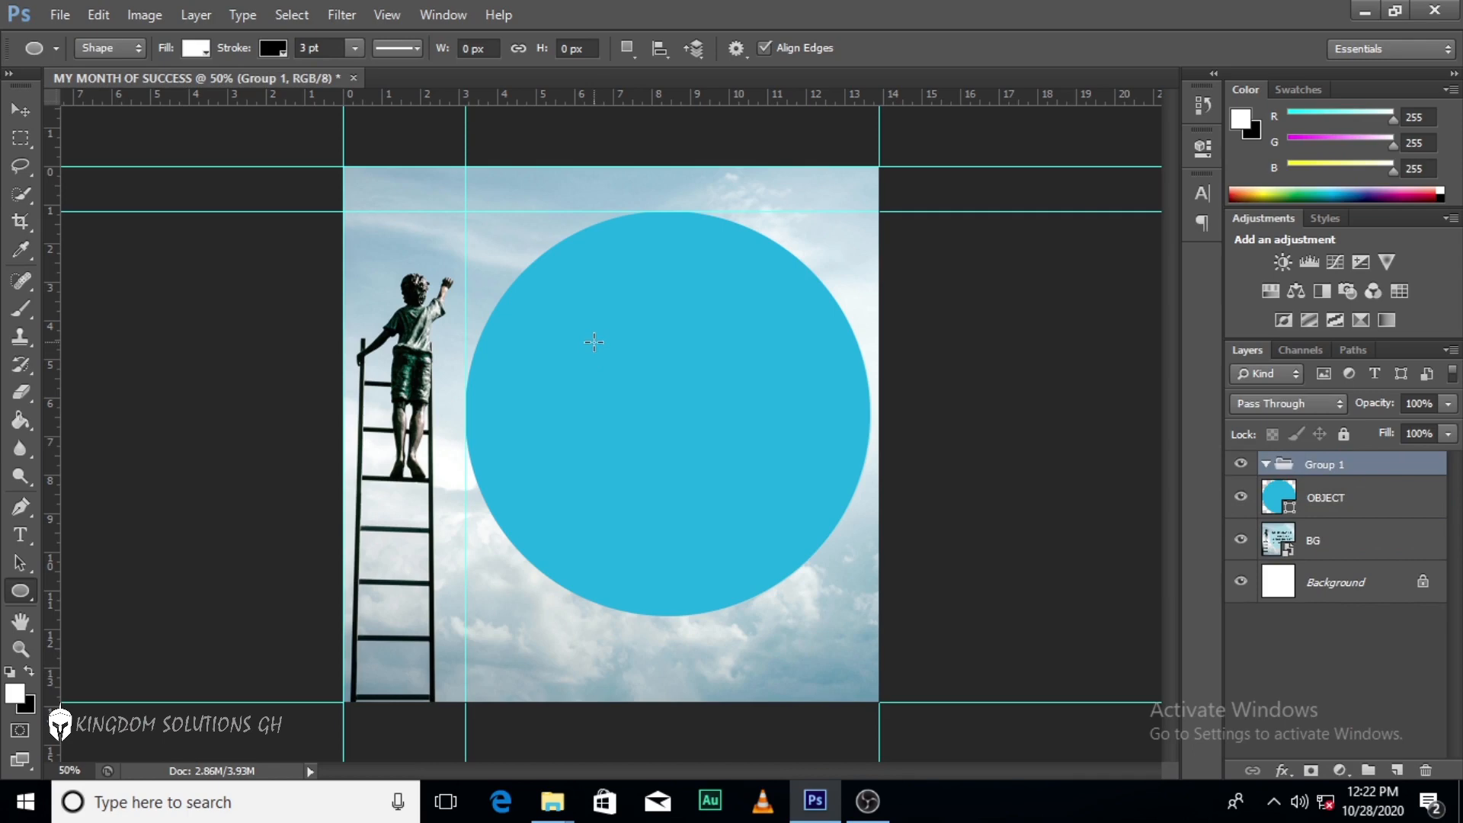
# Add the text "SUCCESS" on the blue circle as a text layer inside the new group.
pyautogui.press('t')
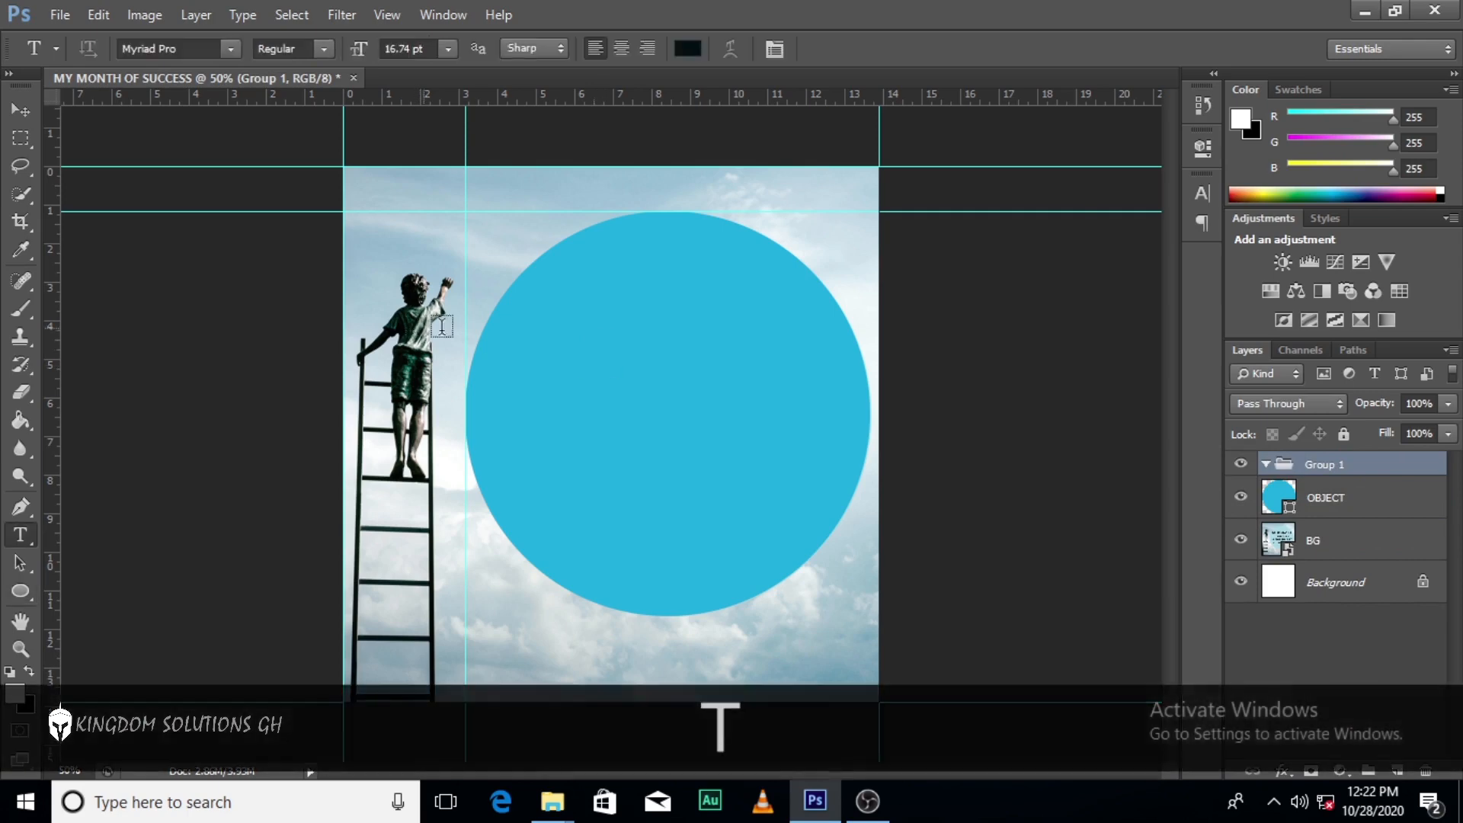
pyautogui.click(556, 392)
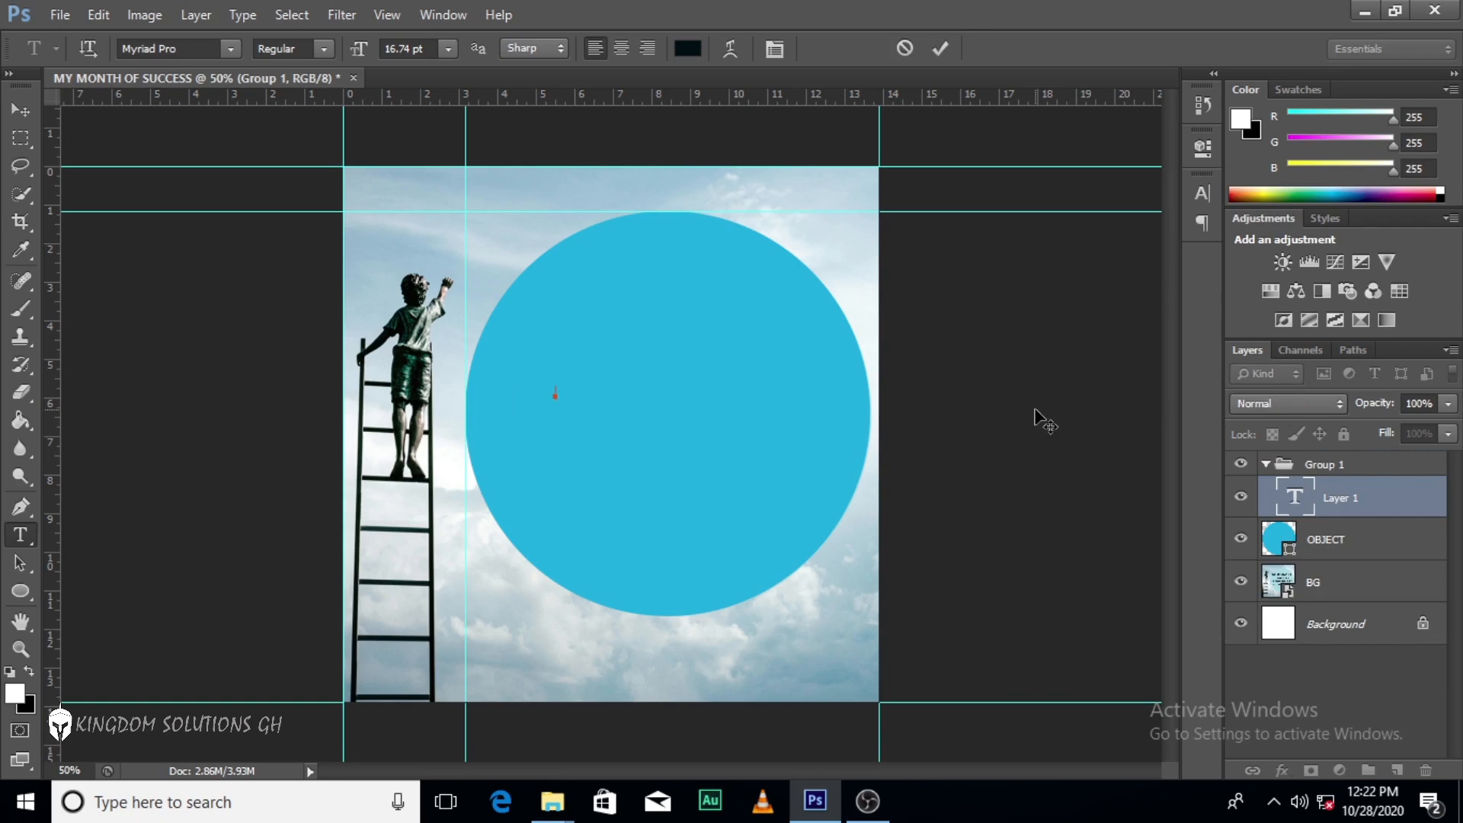
pyautogui.write('SUCCESS')
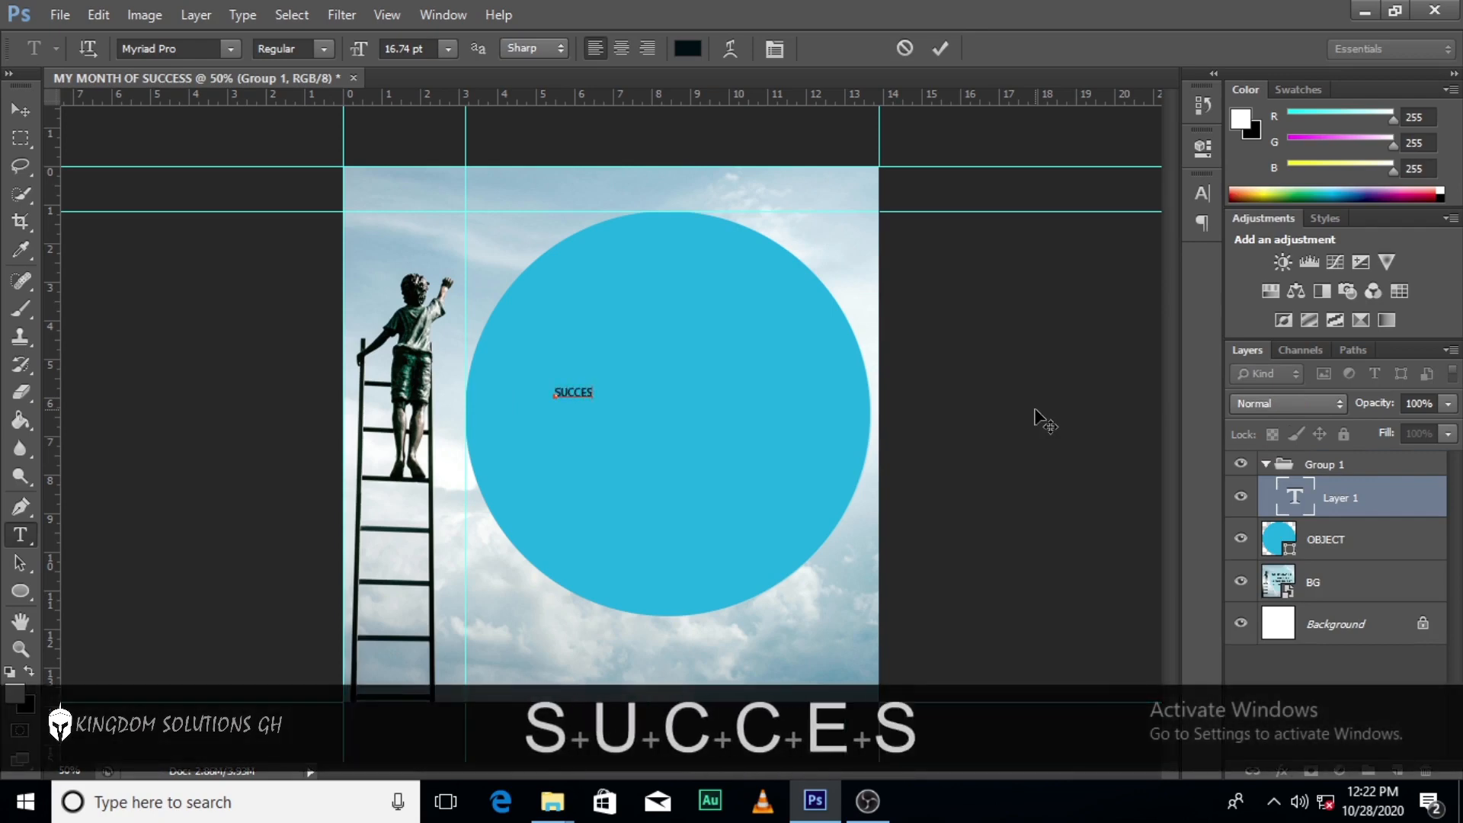
pyautogui.click(1310, 503)
# Set the SUCCESS text's font to Century.
pyautogui.click(1204, 193)
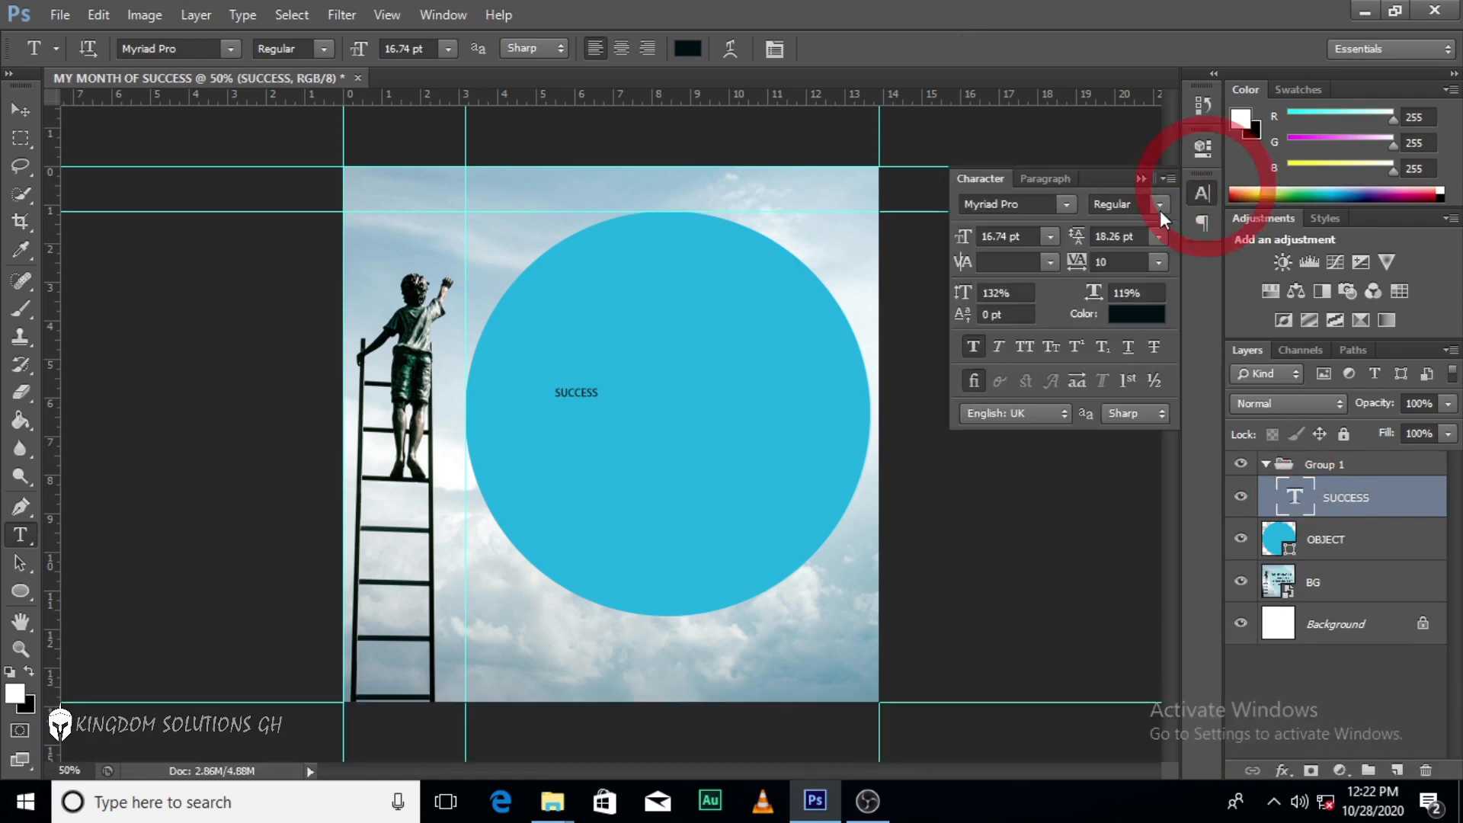
pyautogui.click(1067, 204)
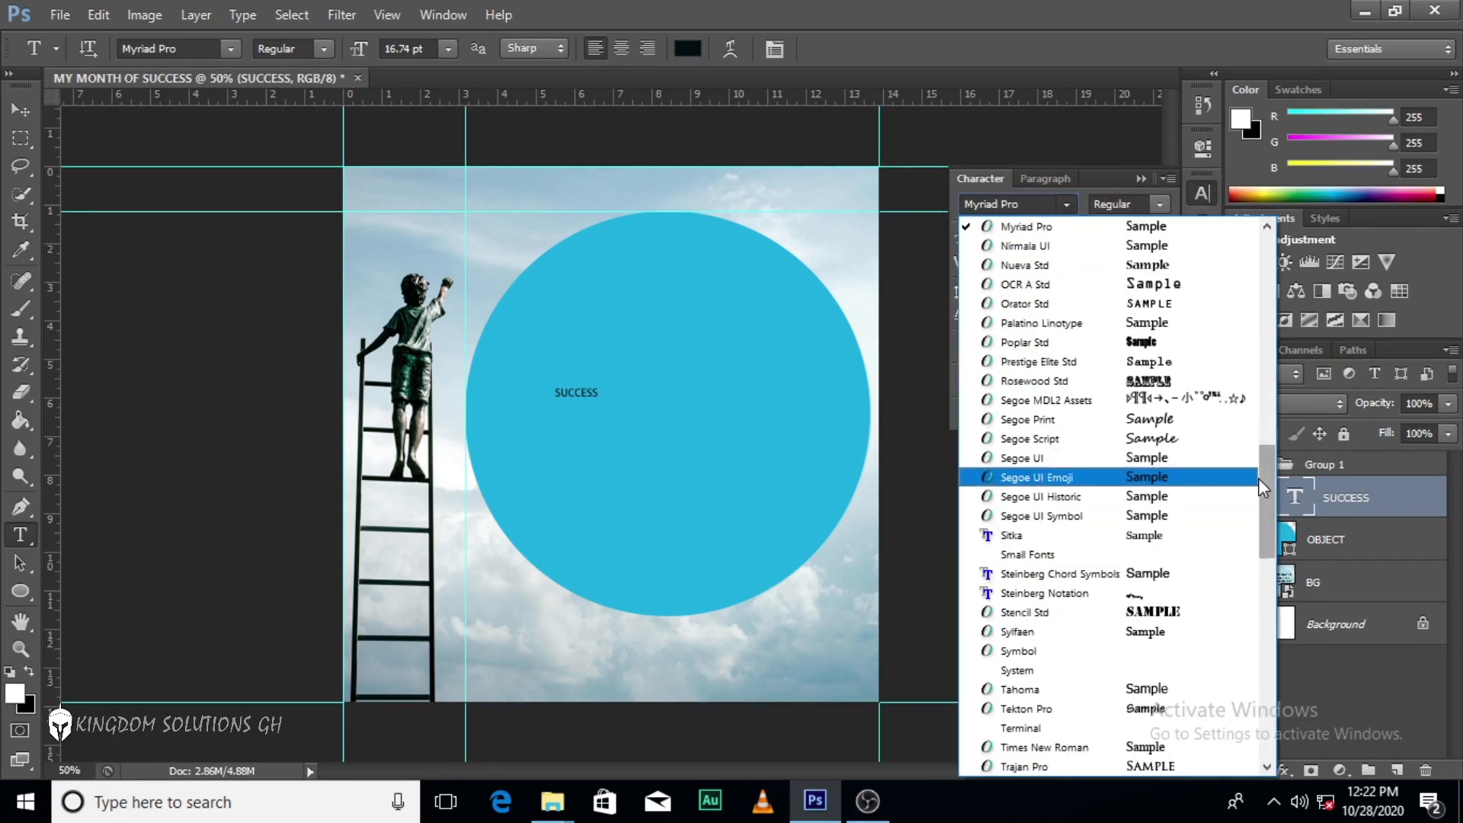
pyautogui.click(1249, 361)
pyautogui.click(1068, 204)
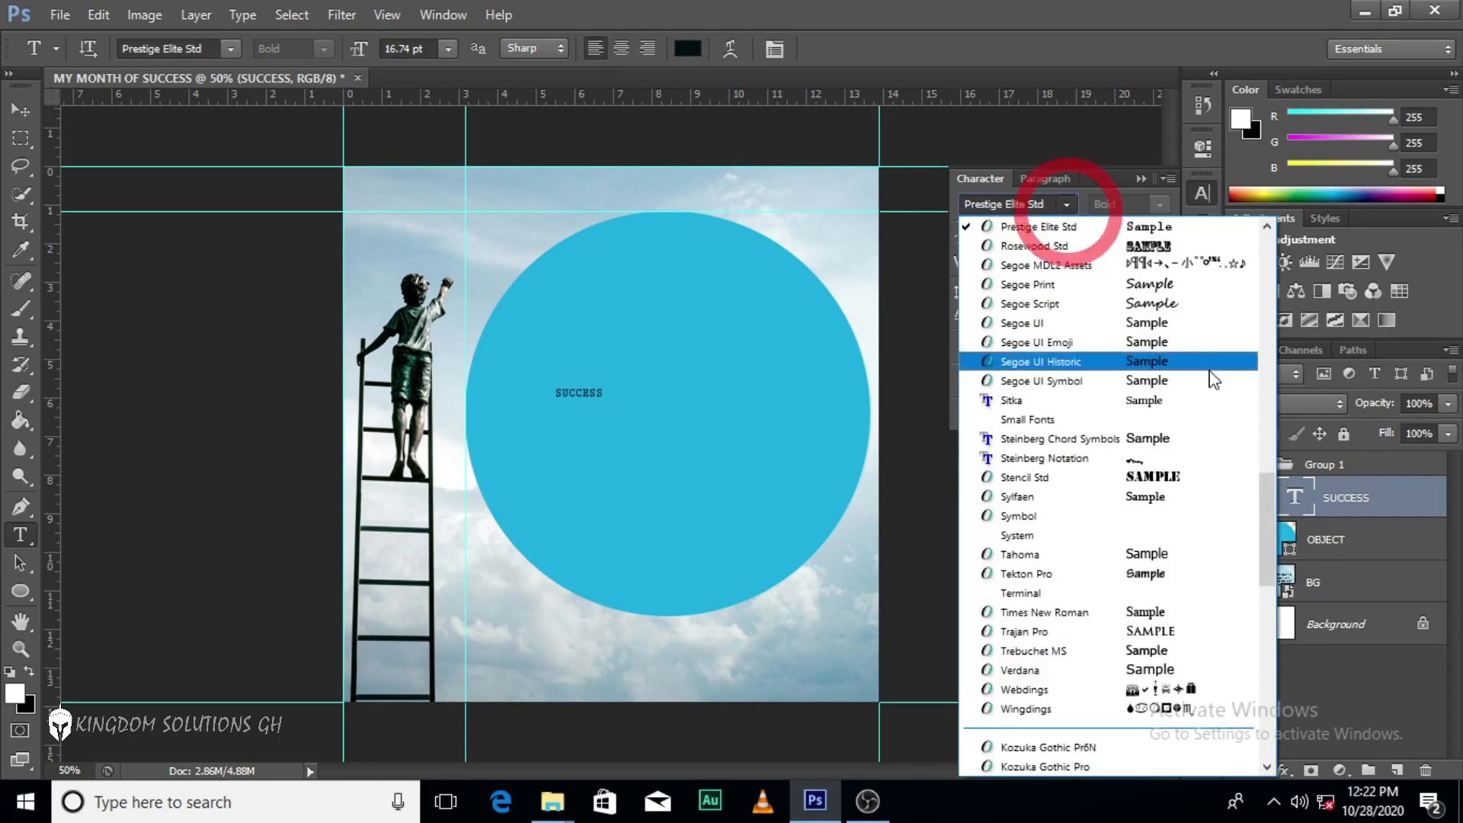
pyautogui.moveTo(1265, 488); pyautogui.dragTo(1265, 263)
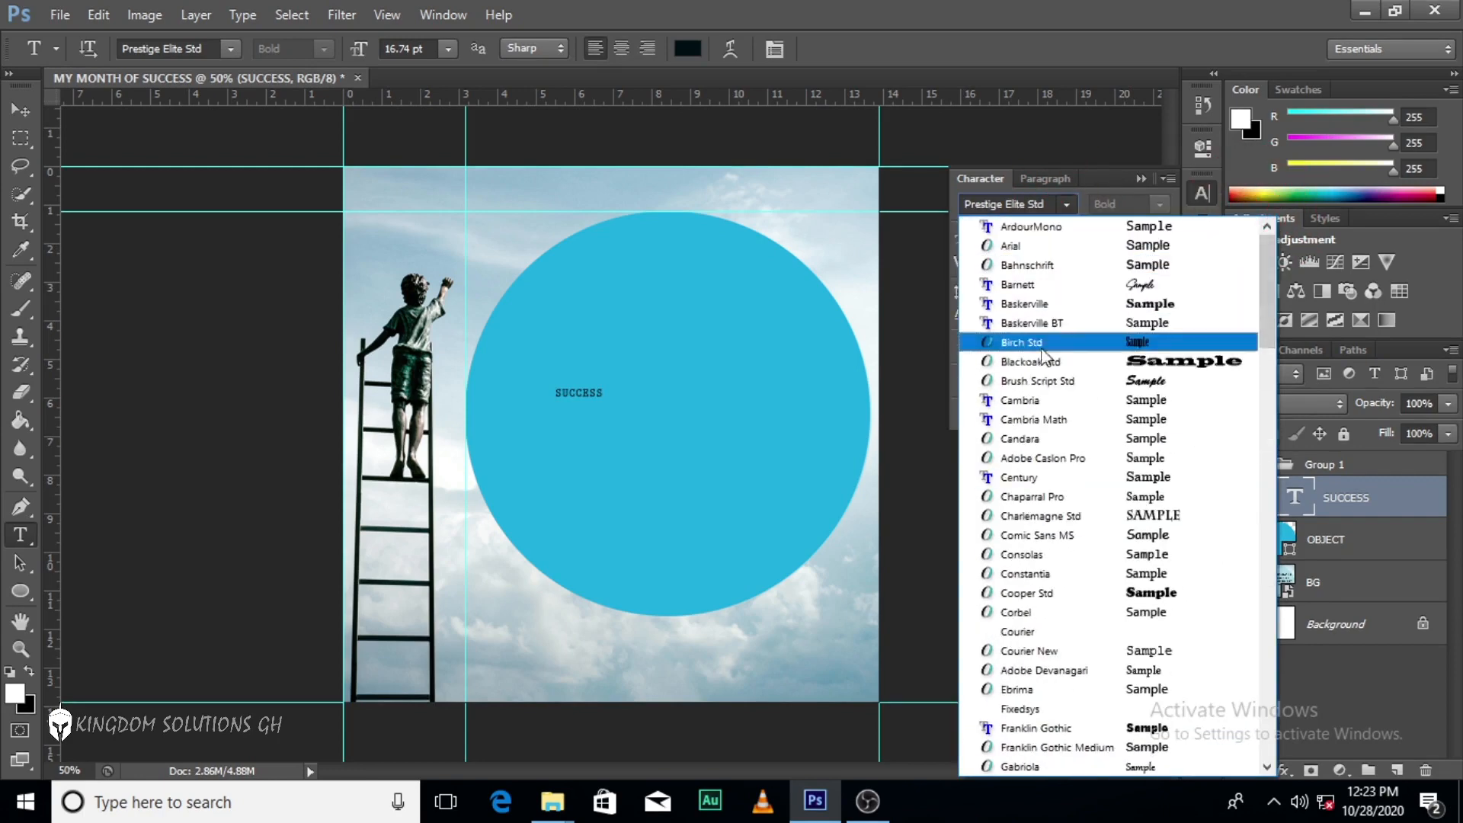
pyautogui.click(1030, 479)
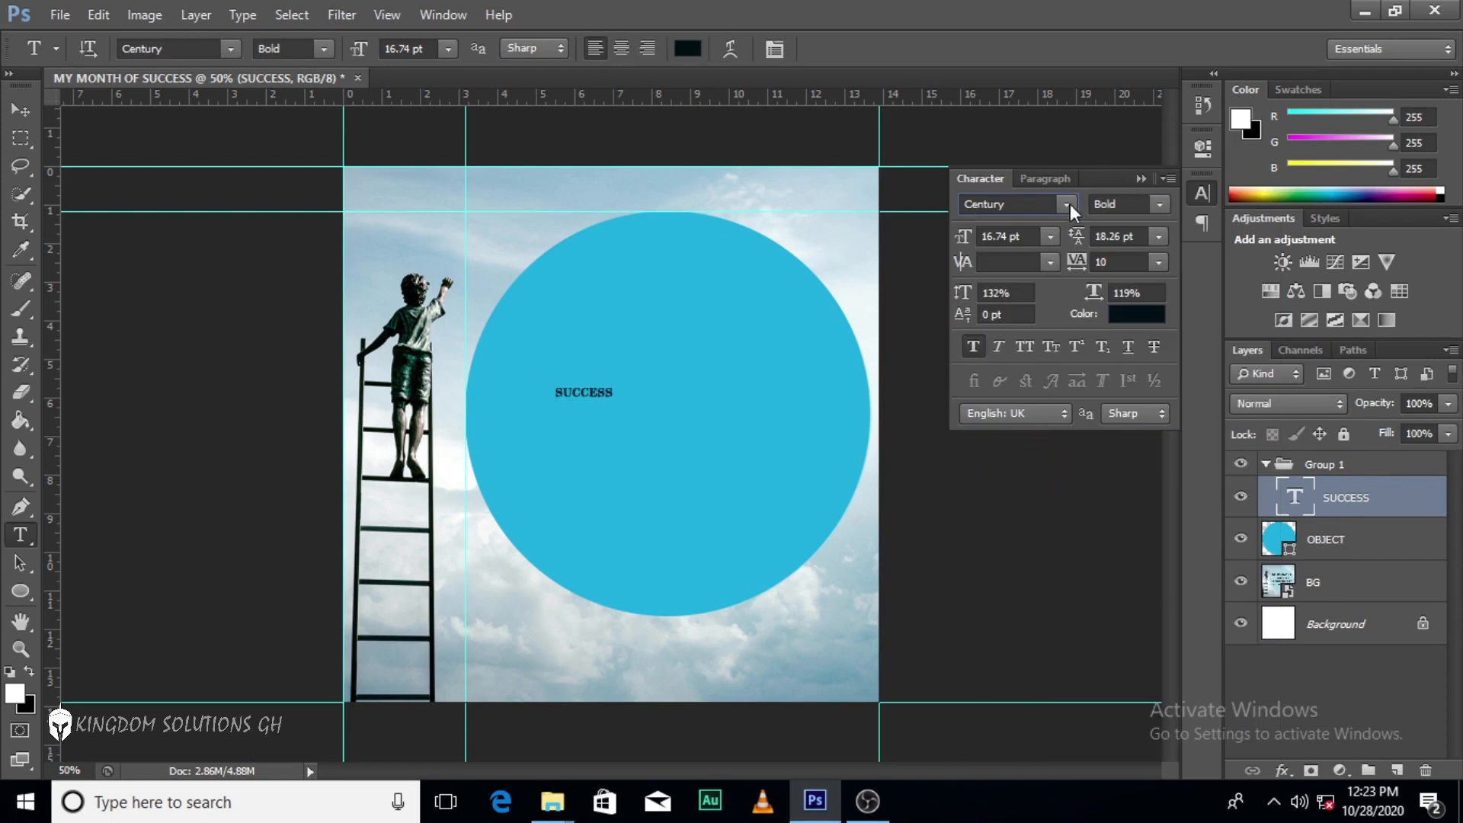
pyautogui.click(1139, 180)
# Scale the SUCCESS text up to about 109 pt and position it across the middle of the blue circle.
pyautogui.hotkey('ctrl', 't')
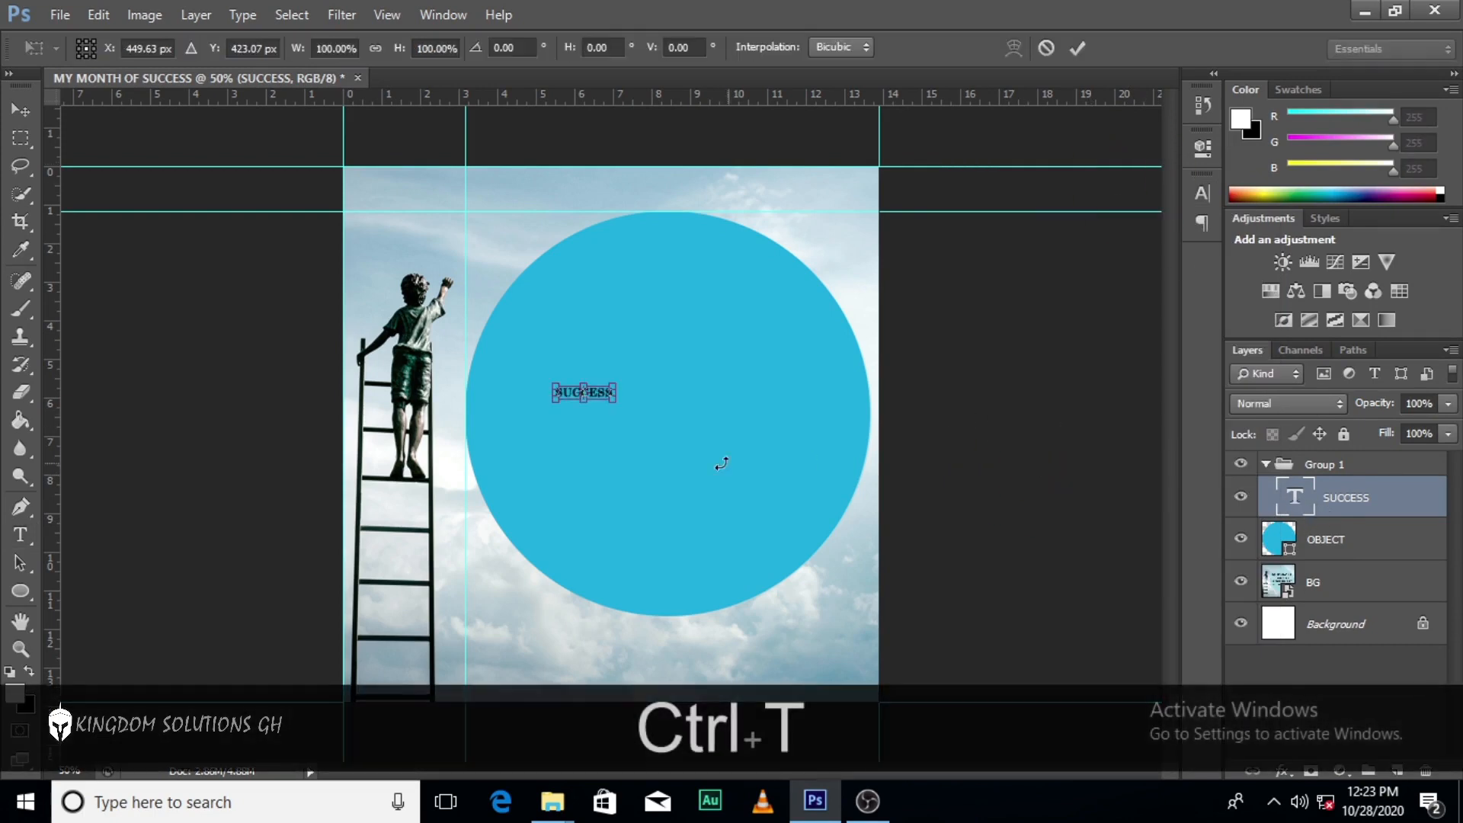
pyautogui.moveTo(615, 397); pyautogui.dragTo(748, 474)
pyautogui.moveTo(716, 418); pyautogui.dragTo(854, 474)
pyautogui.moveTo(759, 441); pyautogui.dragTo(770, 441)
pyautogui.press('Return')
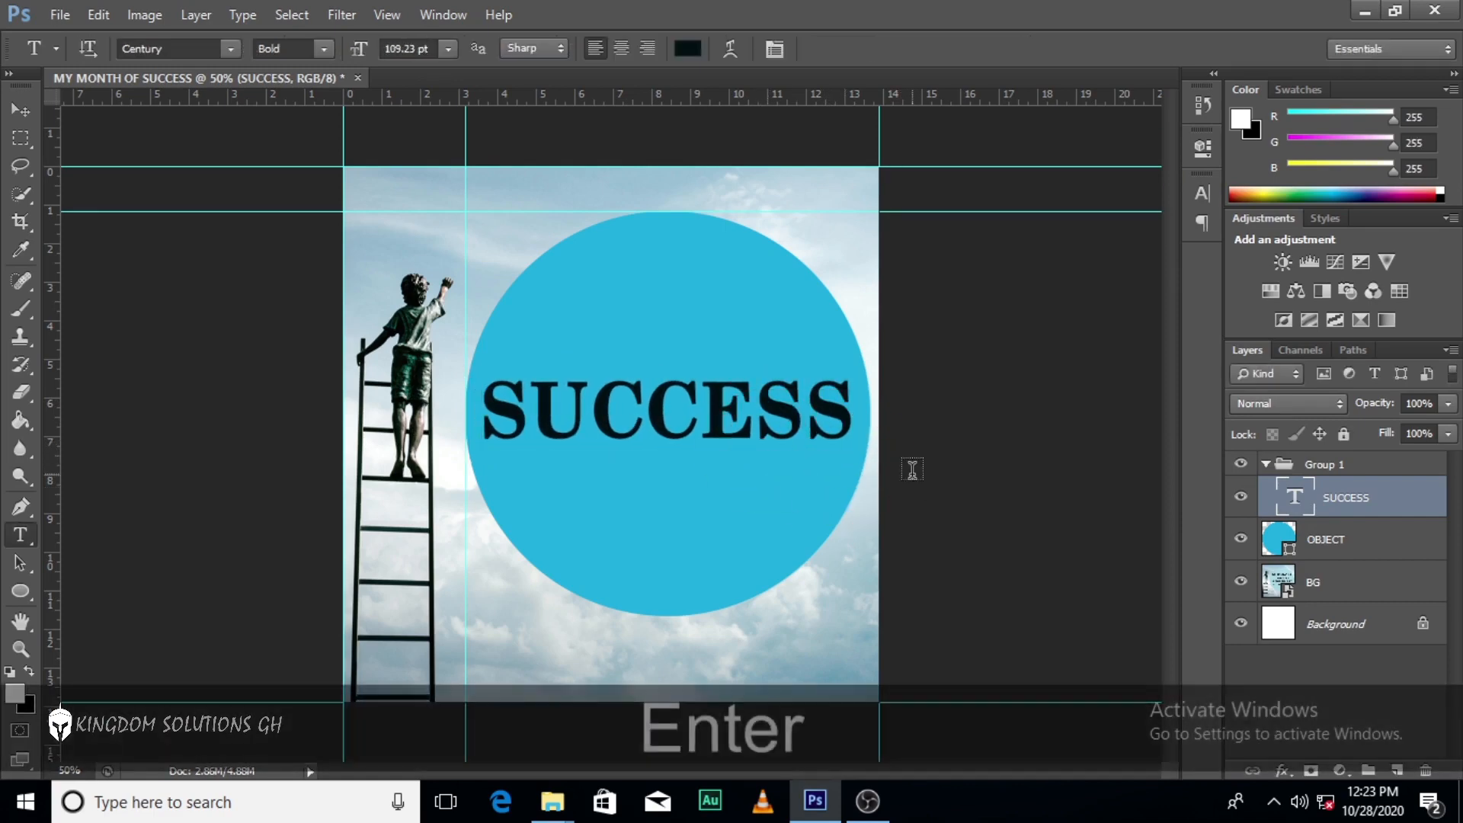
# Change the SUCCESS text's font style to Regular.
pyautogui.click(1204, 192)
pyautogui.click(1066, 204)
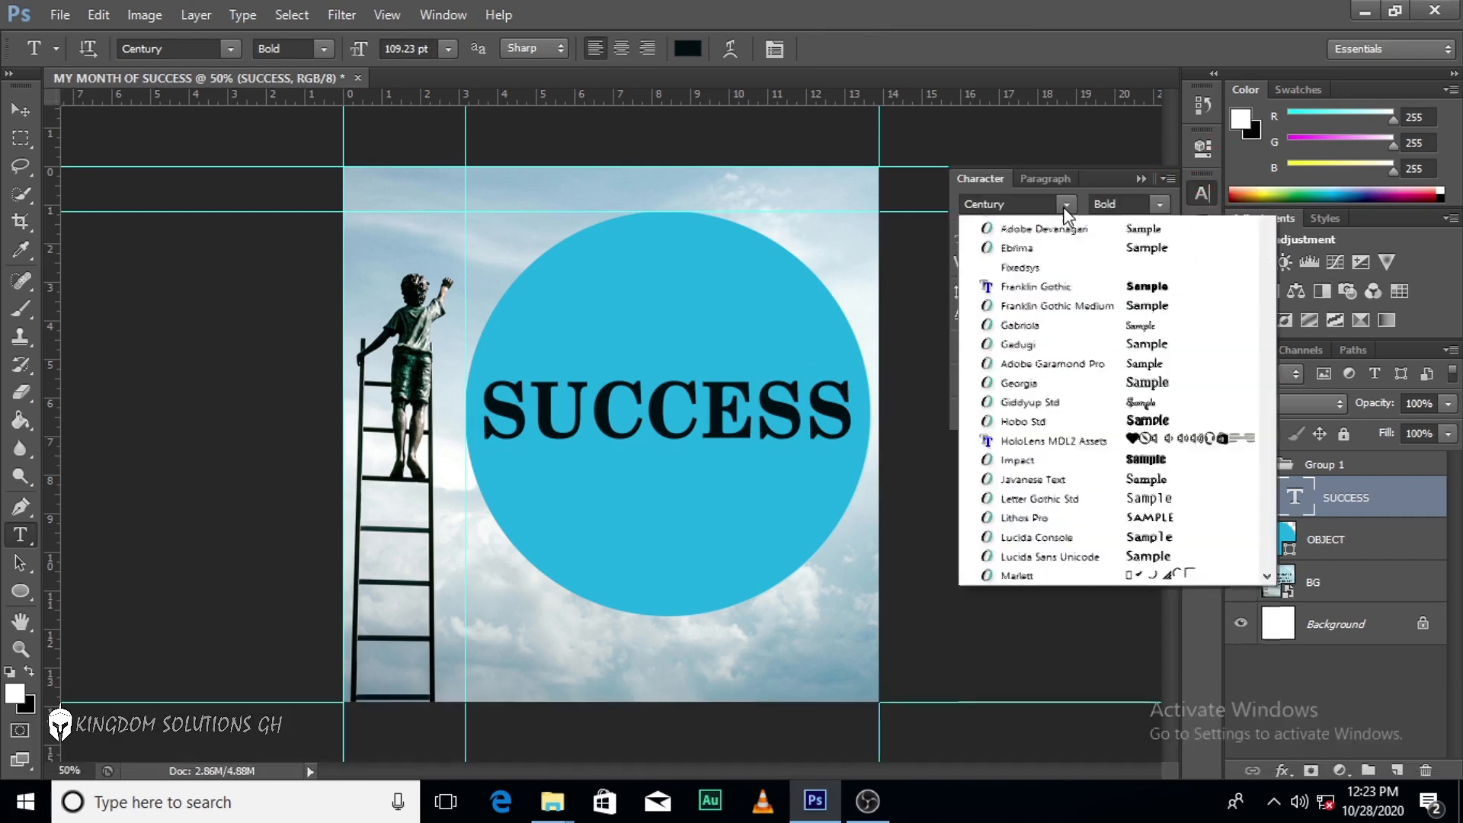
pyautogui.click(1066, 203)
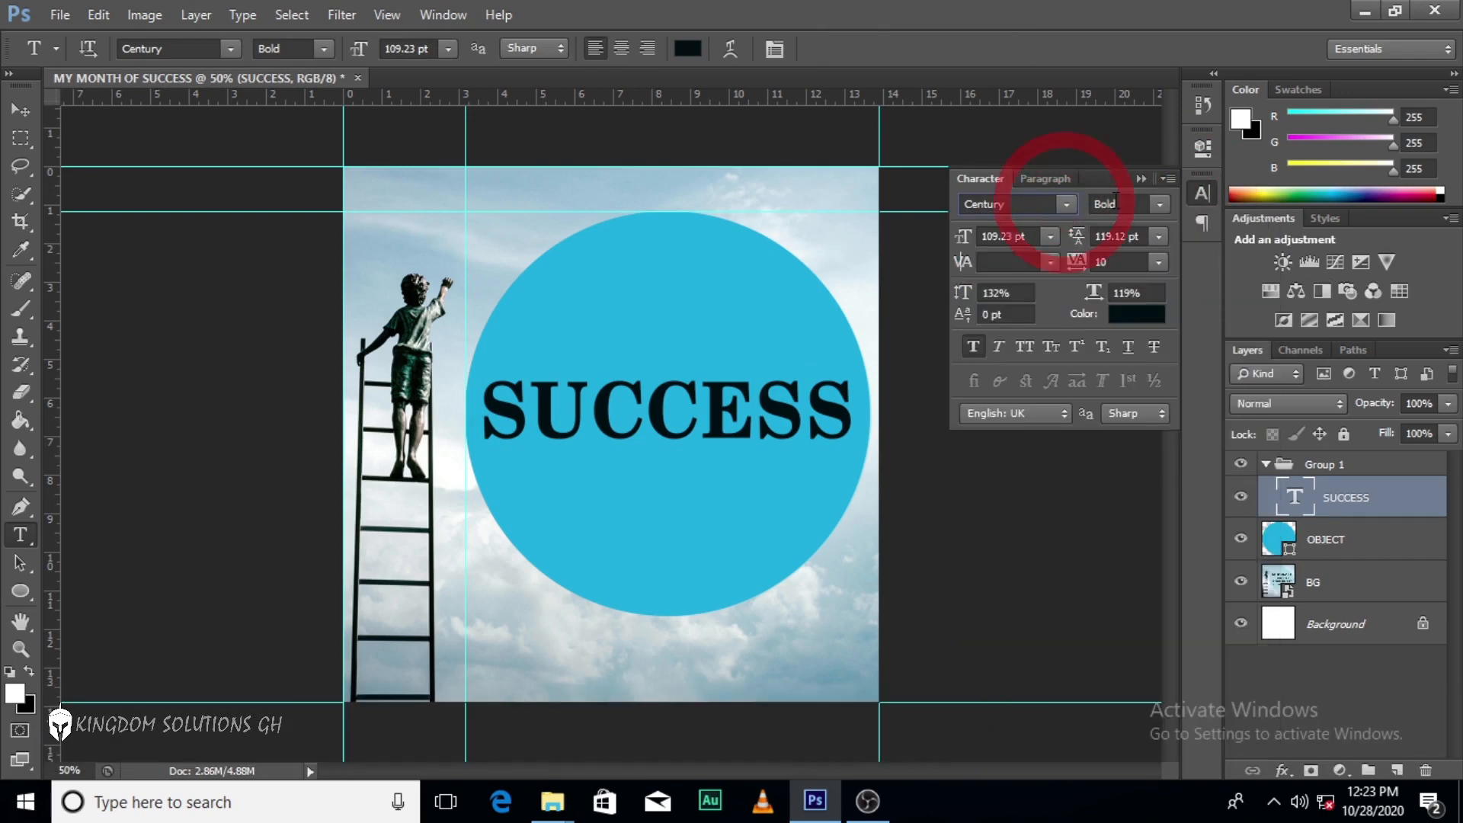
pyautogui.click(1160, 204)
pyautogui.click(1143, 244)
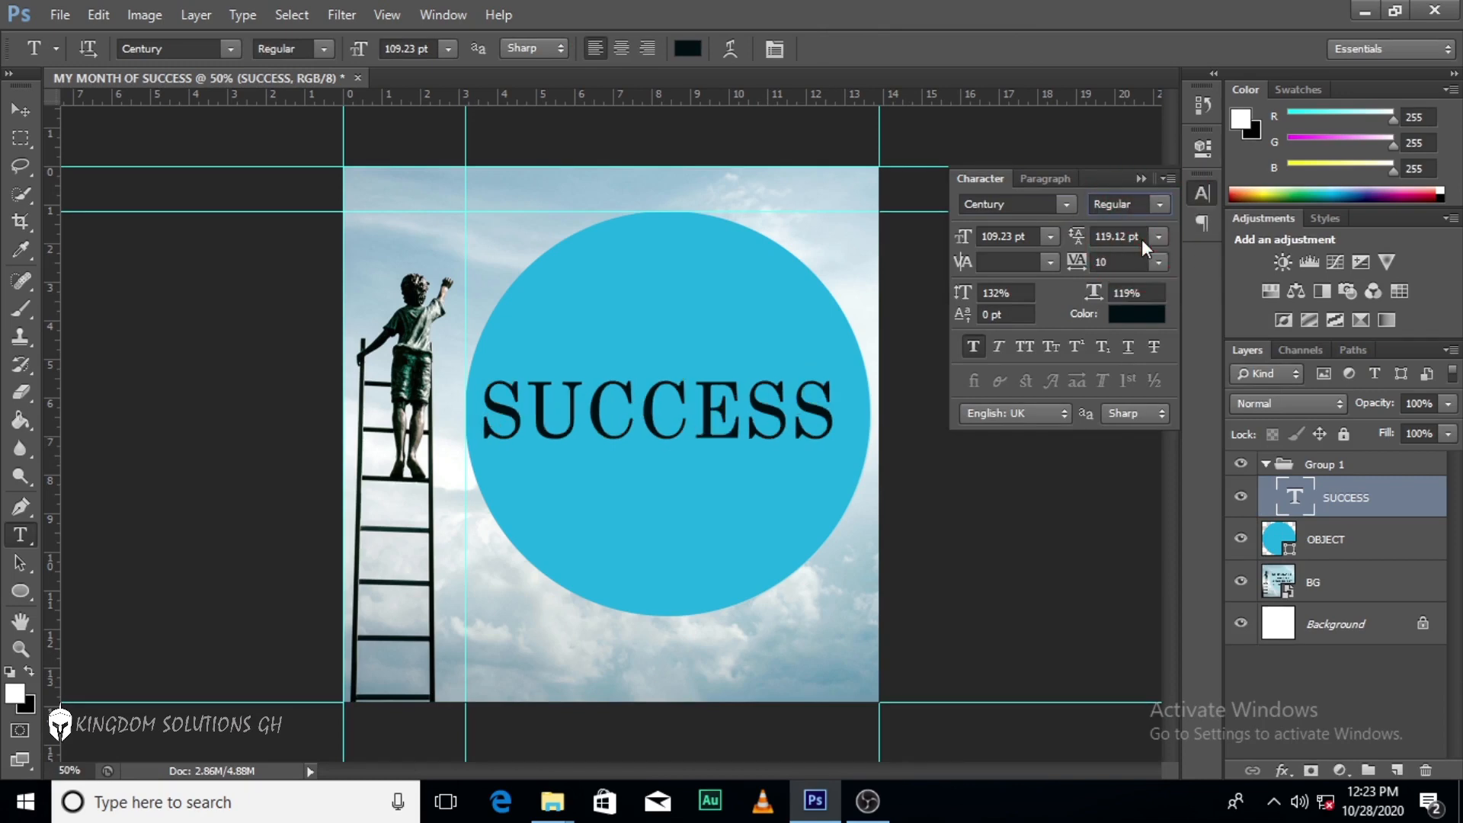
pyautogui.click(1142, 180)
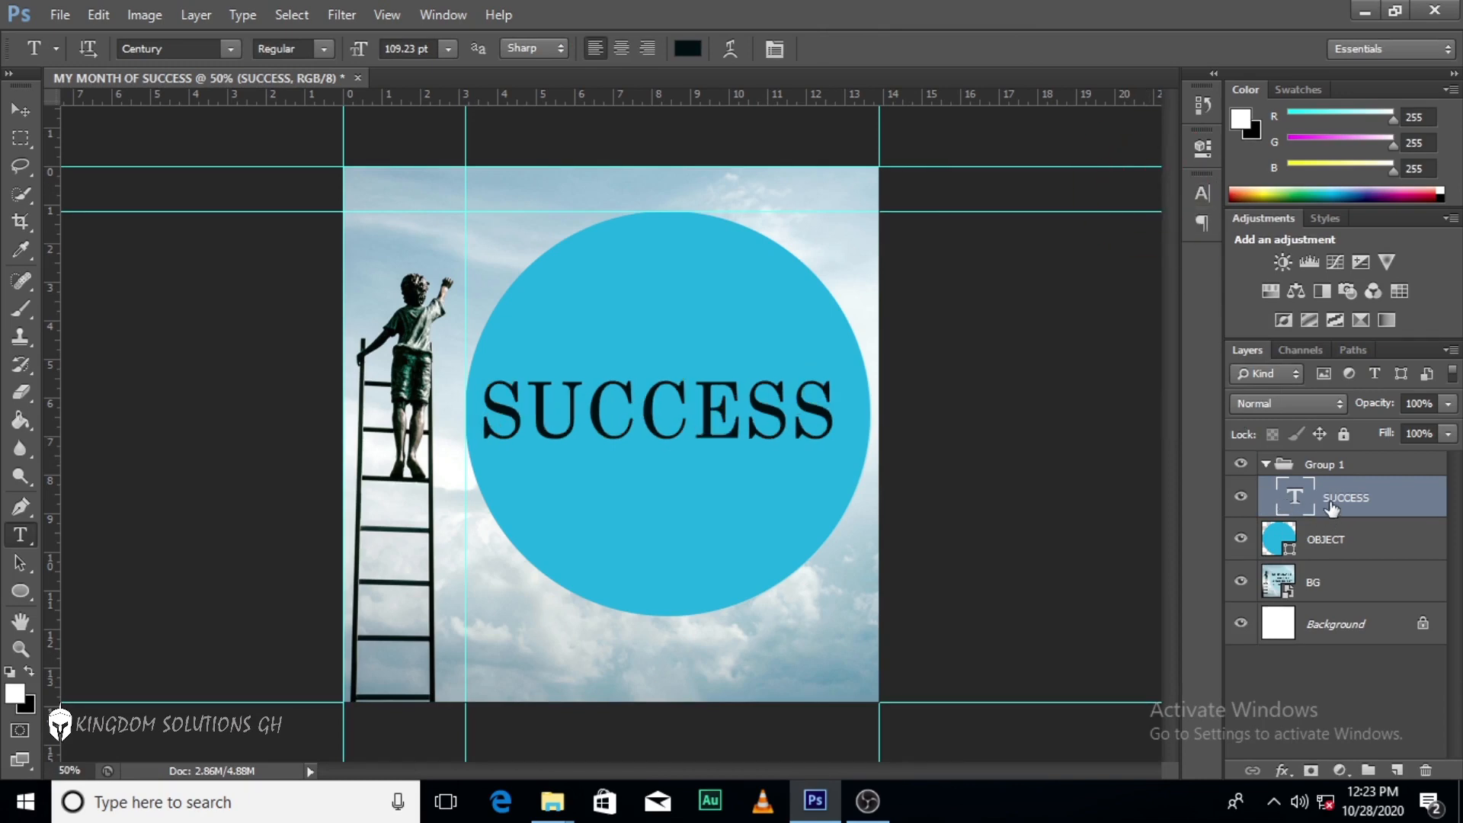
# Enlarge the SUCCESS text to about 120 pt and reposition it within the circle's width.
pyautogui.hotkey('ctrl', 't')
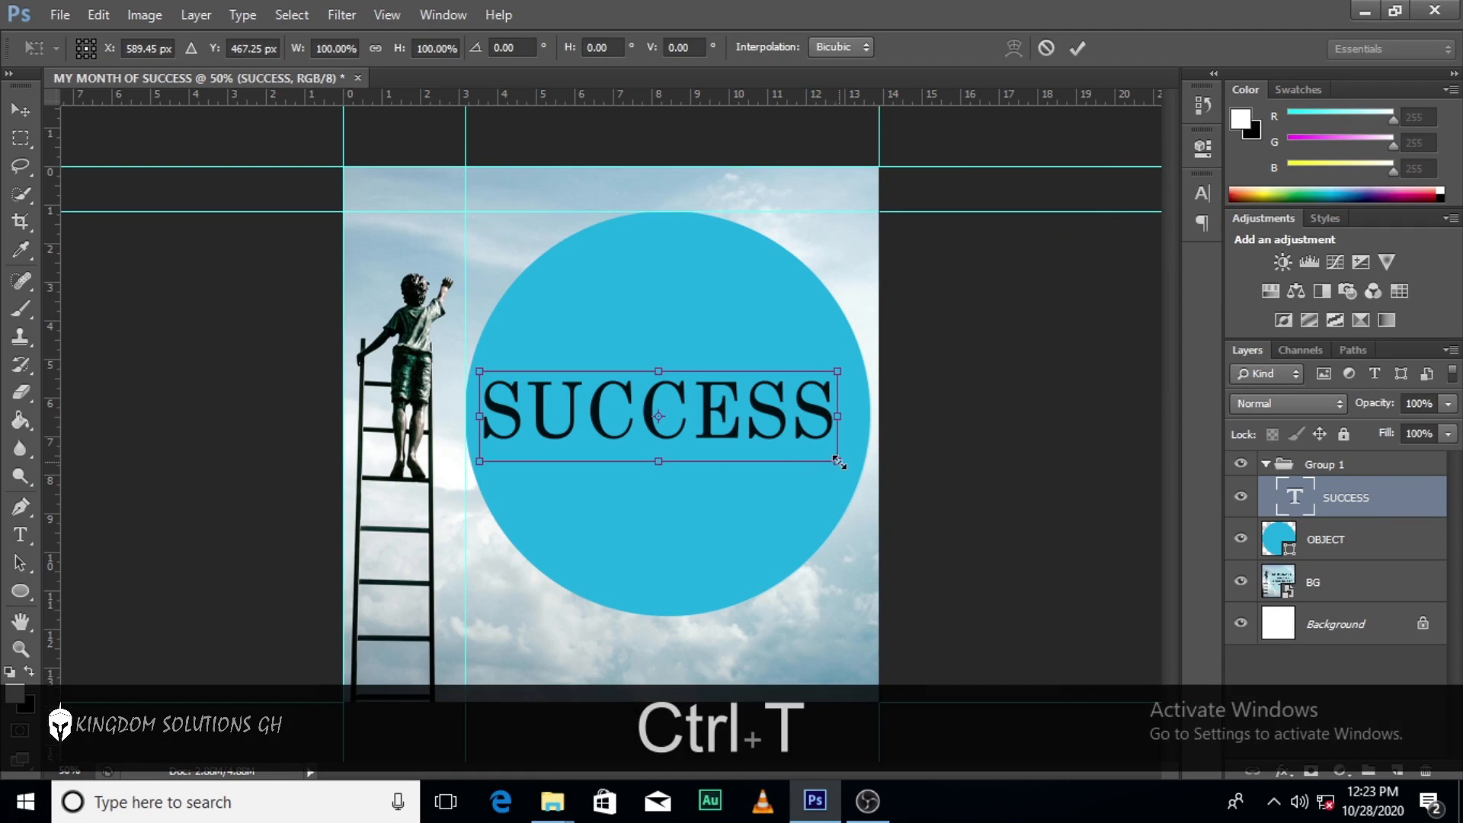
pyautogui.moveTo(838, 461); pyautogui.dragTo(856, 461)
pyautogui.moveTo(723, 404); pyautogui.dragTo(736, 396)
pyautogui.press('Return')
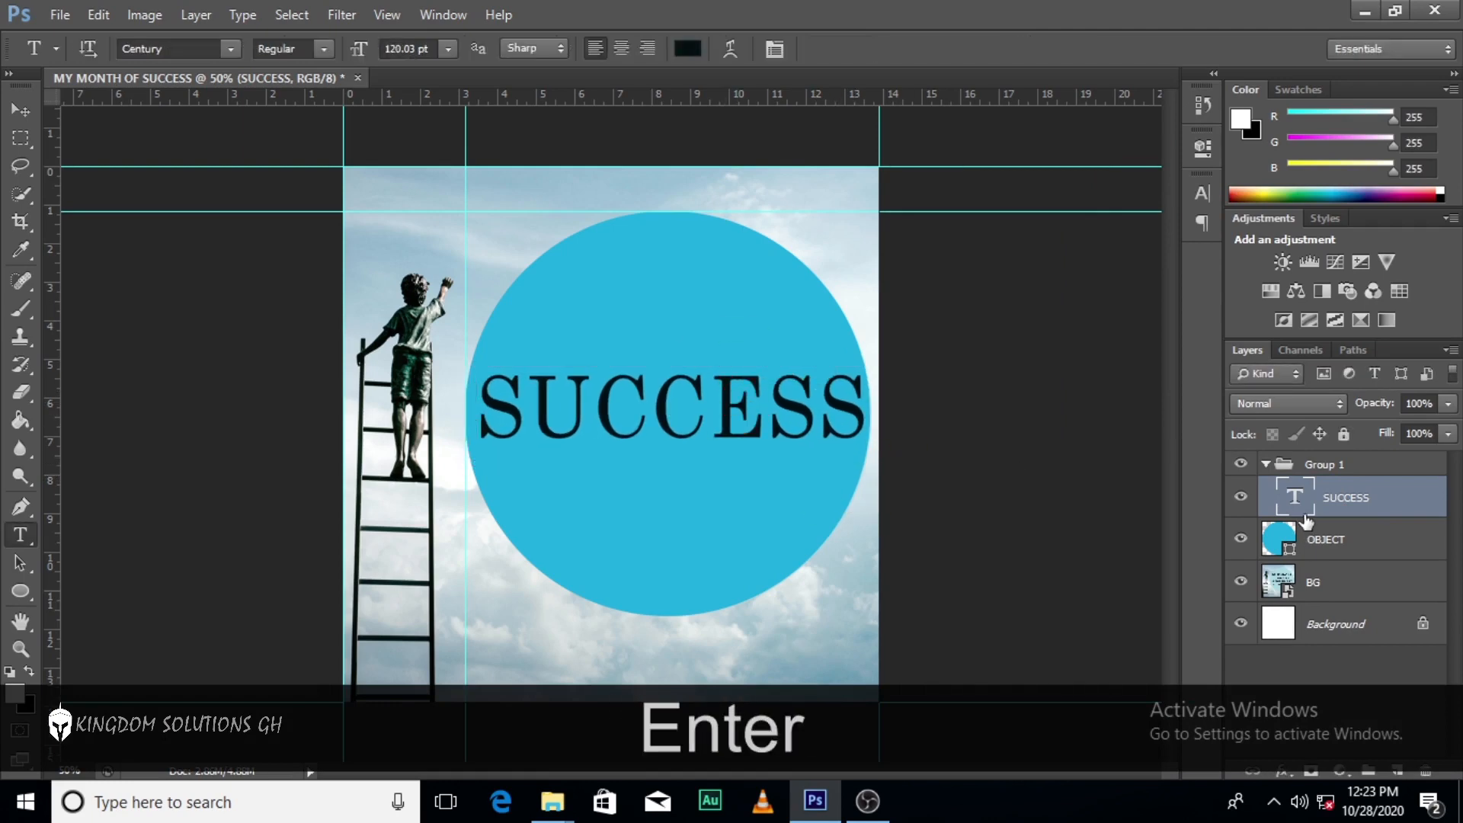
# Nudge the SUCCESS text slightly left and down inside the circle.
pyautogui.press('Left')
pyautogui.press('Left')
pyautogui.press('Left')
pyautogui.press('v')
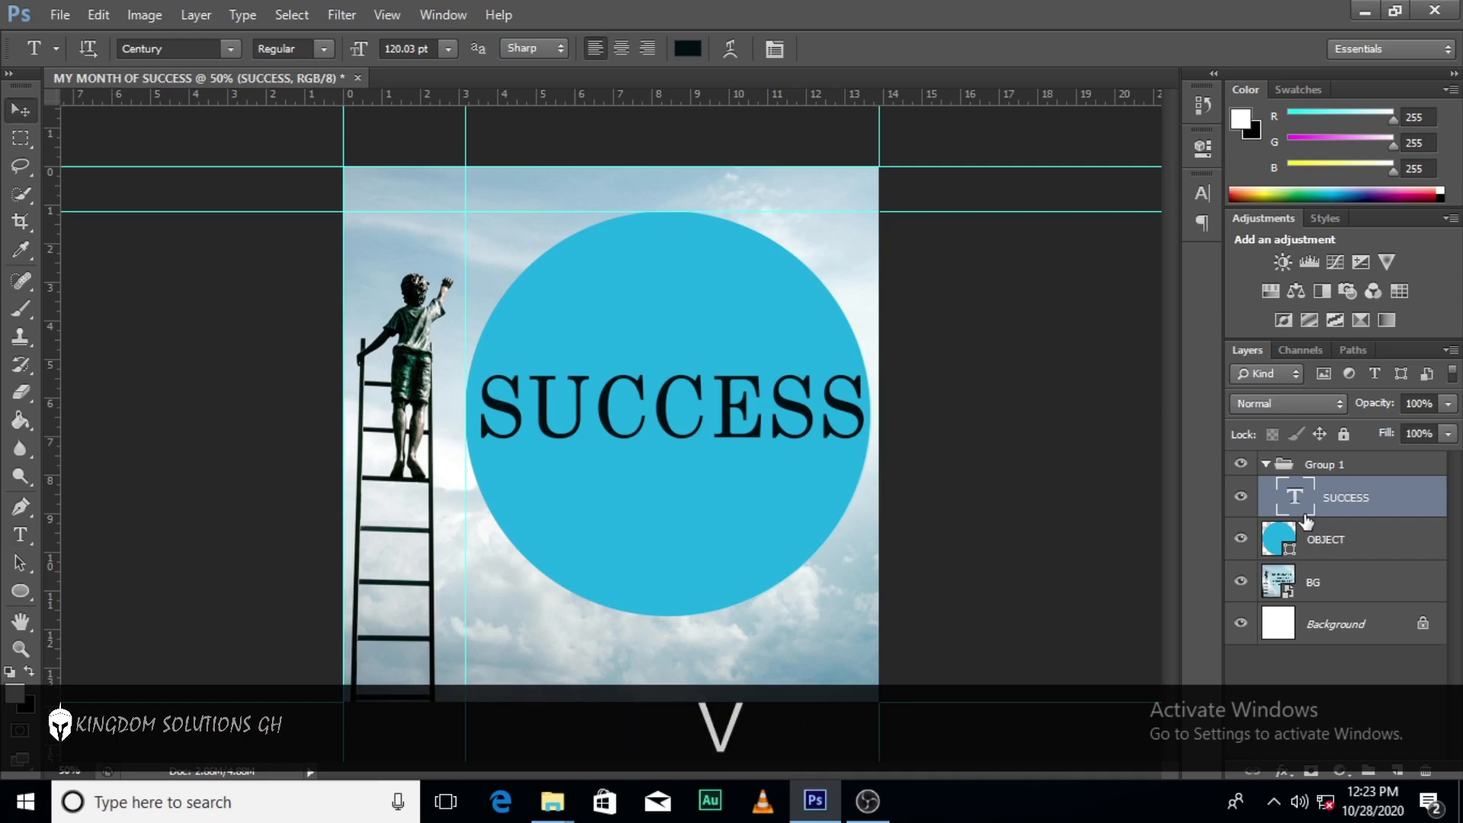
pyautogui.press('Left')
pyautogui.press('Left')
pyautogui.press('Down')
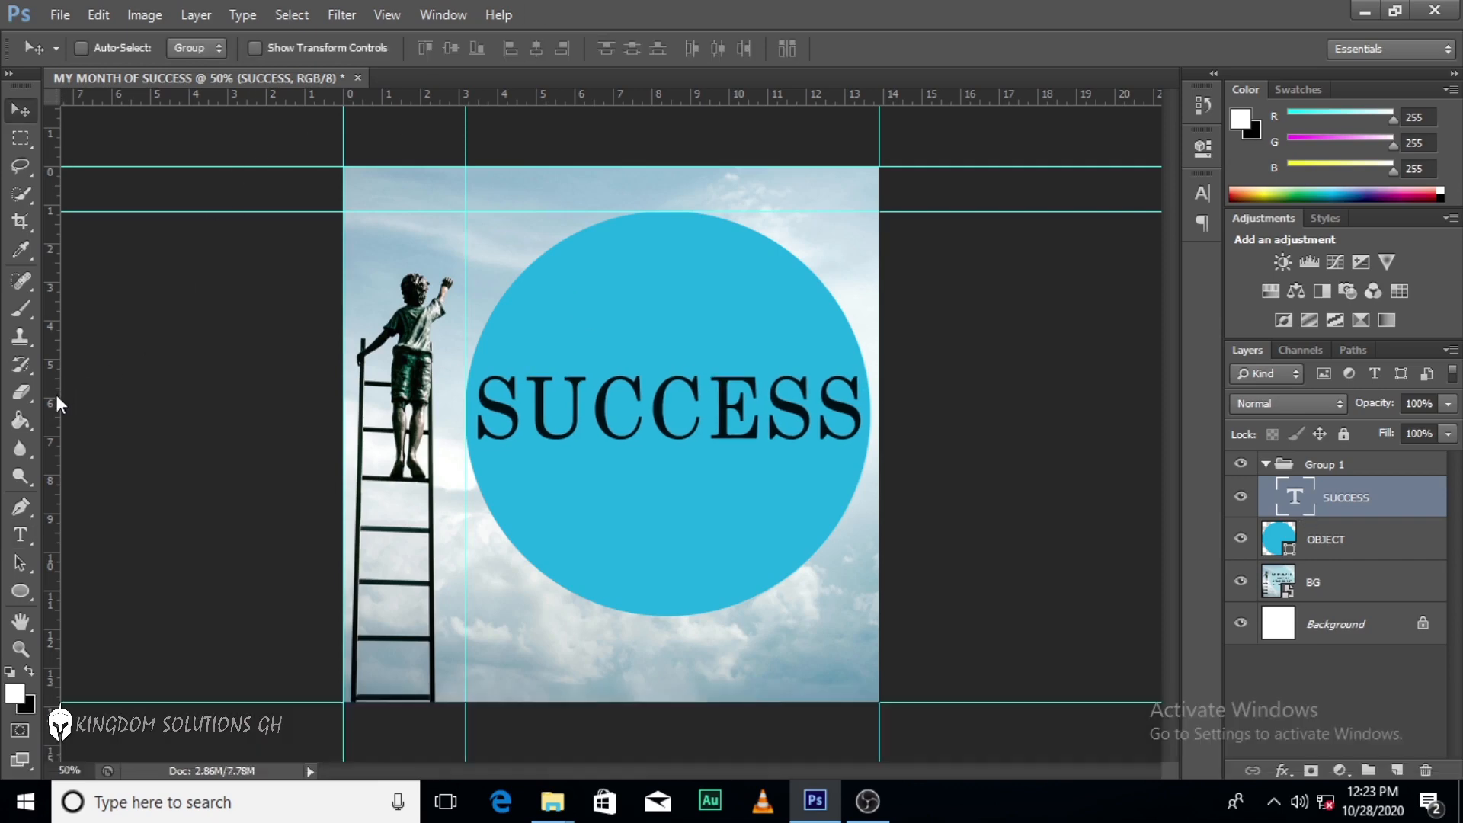
# Place a vertical guide through the circle's centre and nudge the SUCCESS text slightly left against it.
pyautogui.moveTo(55, 418); pyautogui.dragTo(669, 442)
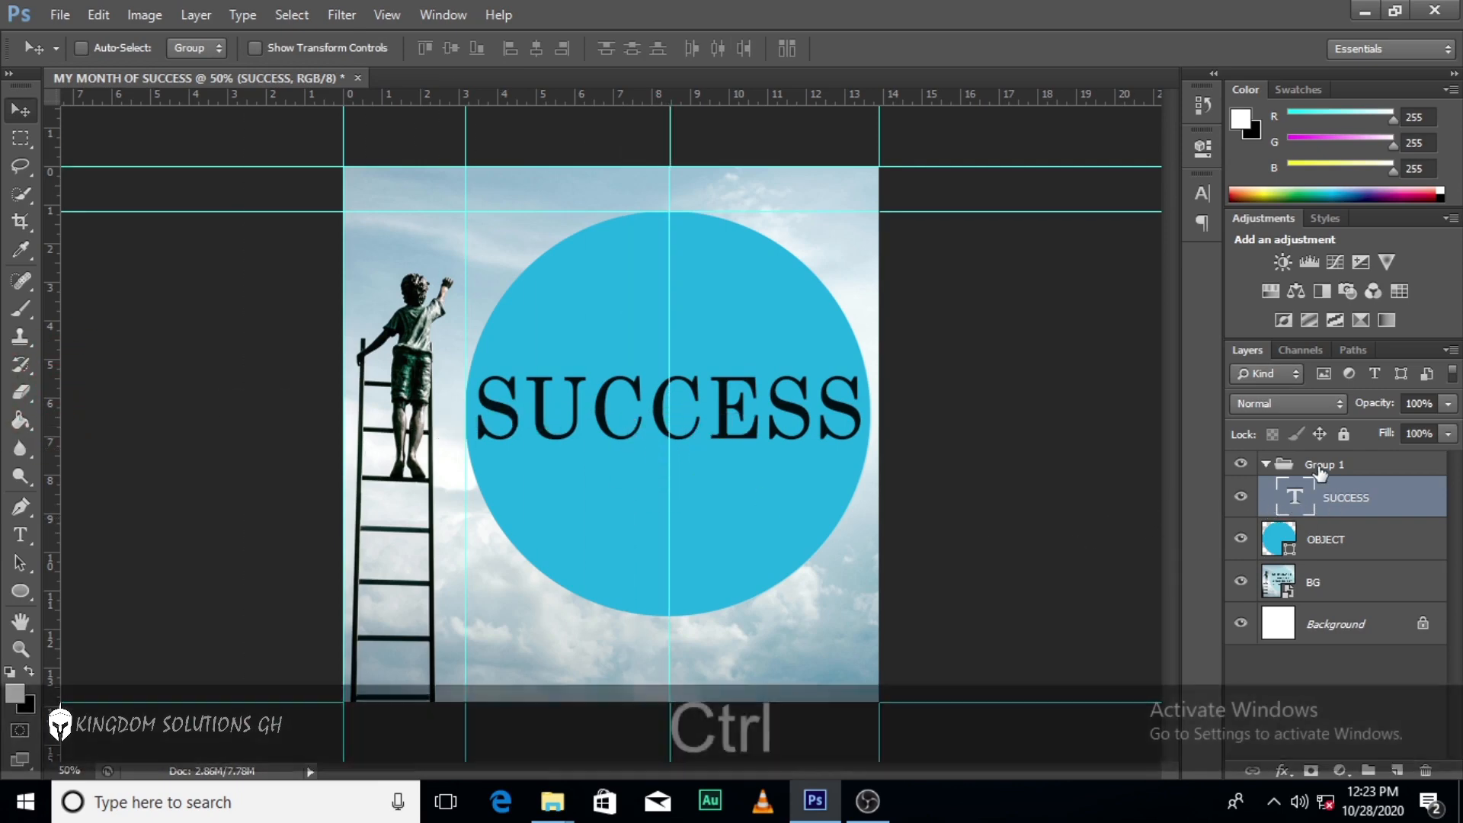
pyautogui.hotkey('ctrl', 't')
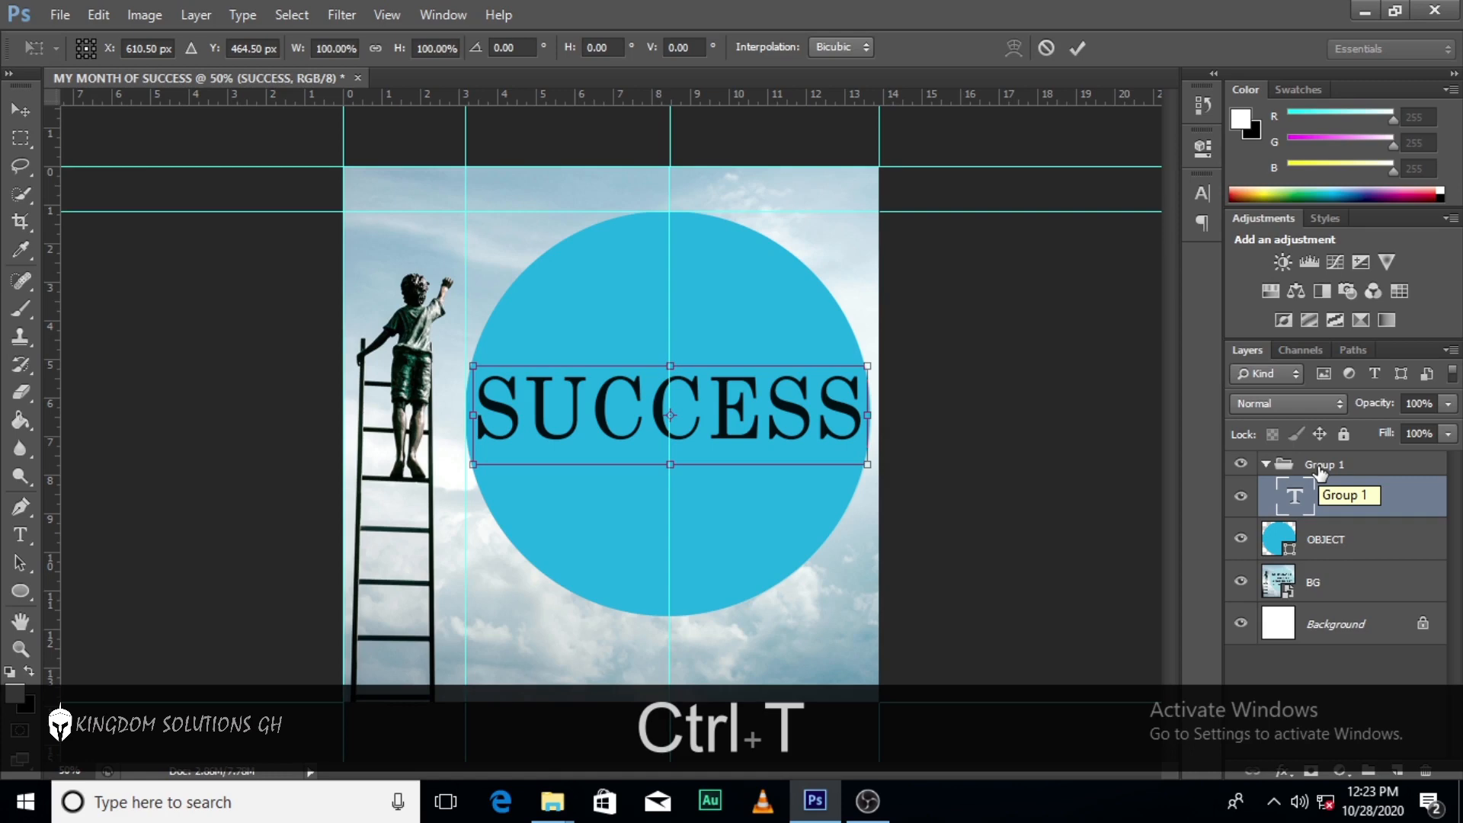
pyautogui.press('Left')
pyautogui.press('Return')
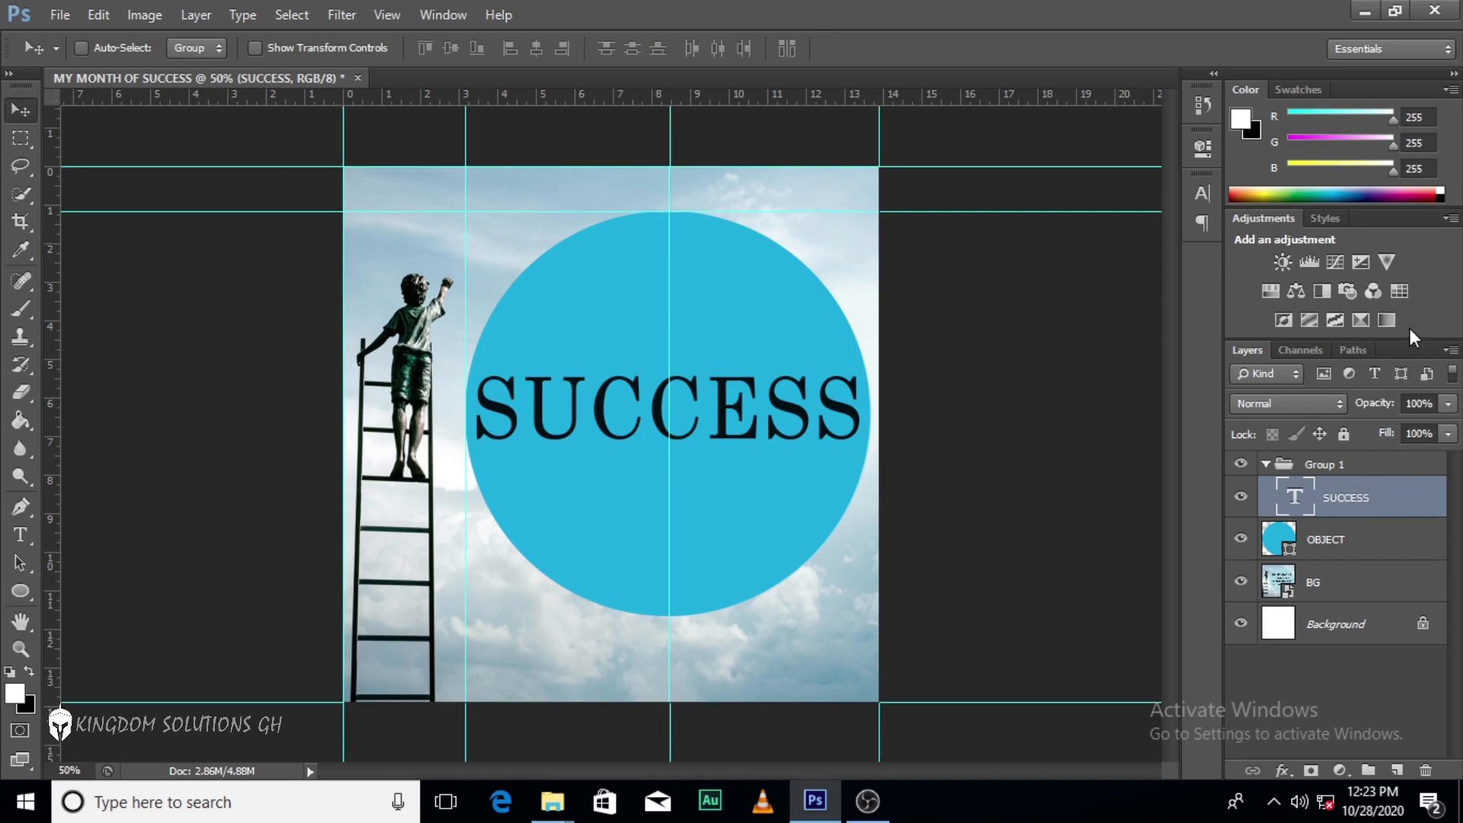
# Start a new text line in the circle above the word SUCCESS.
pyautogui.press('t')
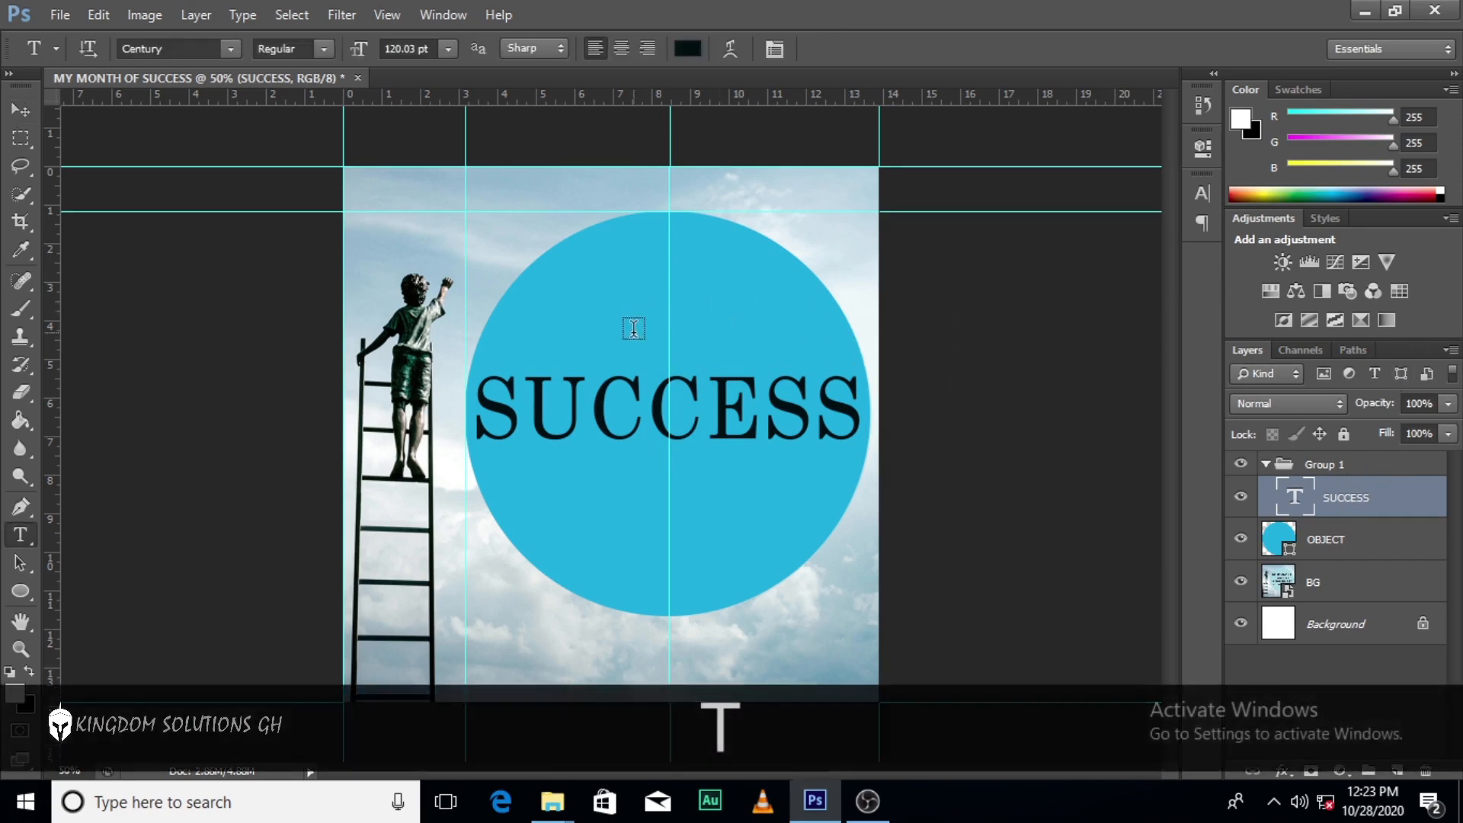
pyautogui.click(633, 328)
pyautogui.write('M')
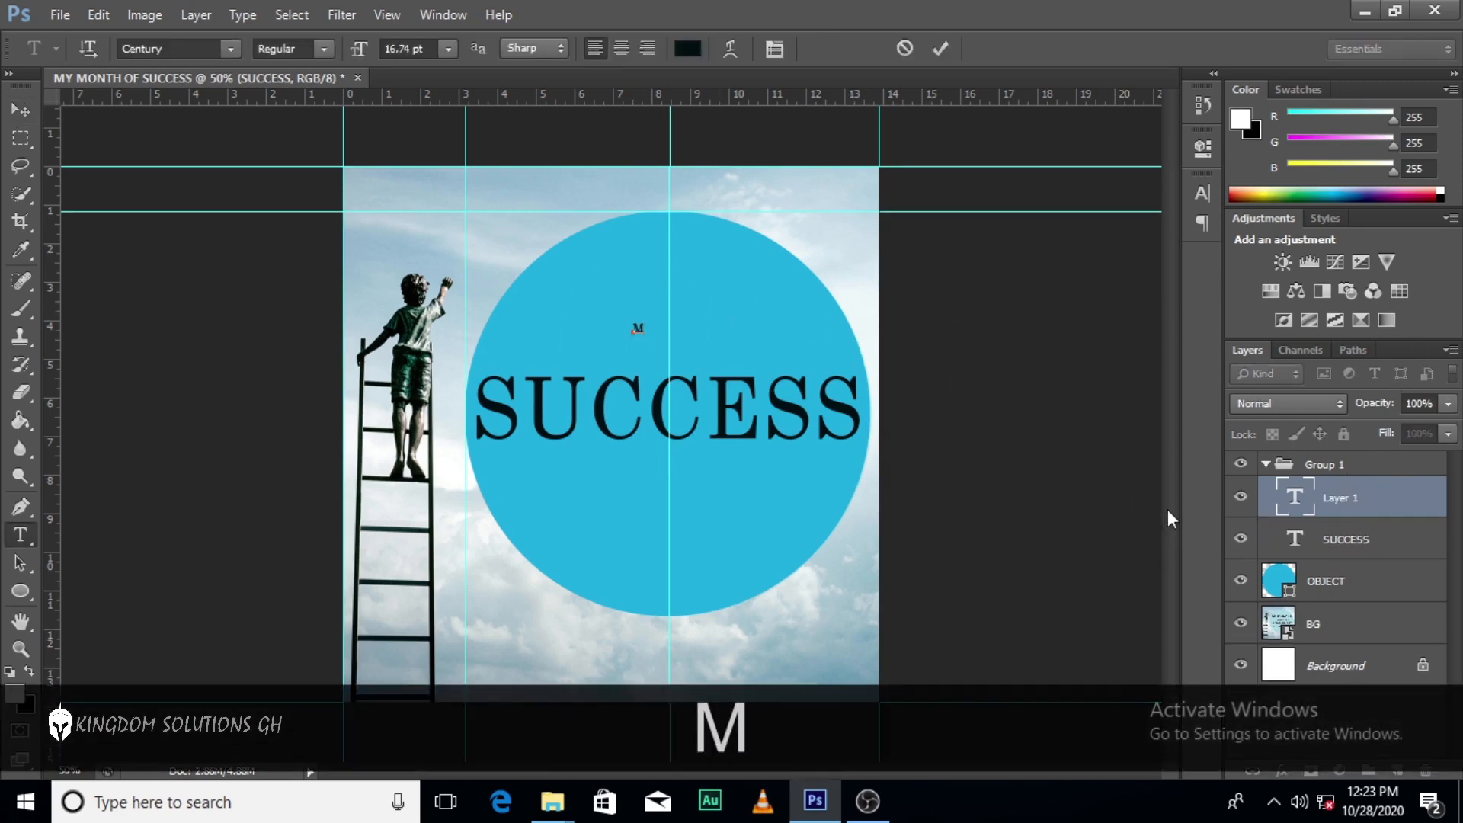
pyautogui.write('ONTH')
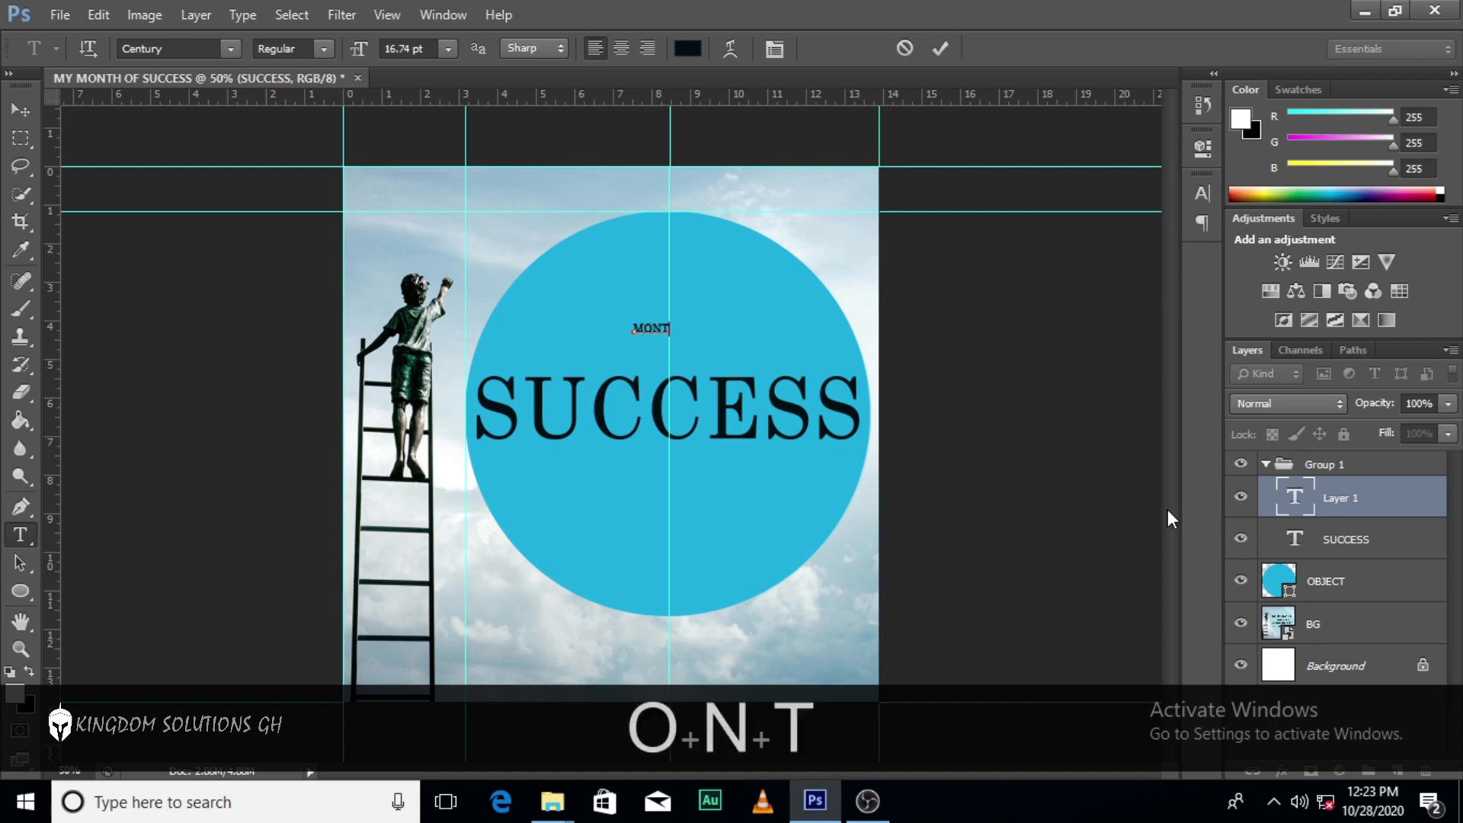
pyautogui.press('BackSpace')
pyautogui.press('BackSpace')
pyautogui.press('BackSpace')
pyautogui.press('BackSpace')
pyautogui.press('BackSpace')
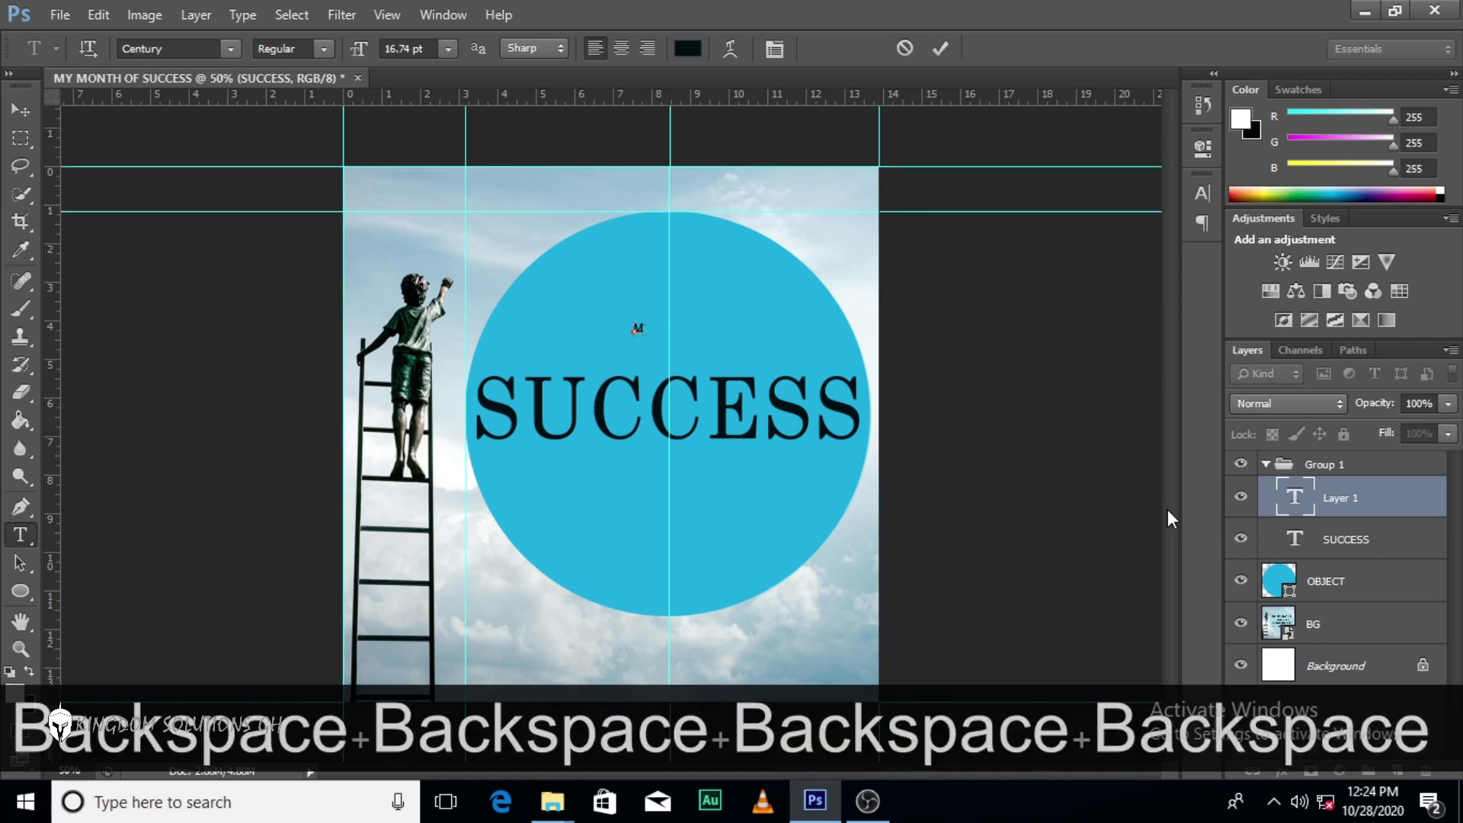
# Enter "Month Of" in capitalised lowercase lettering as the line above SUCCESS and commit the text.
pyautogui.press('capslock')
pyautogui.write('Mo')
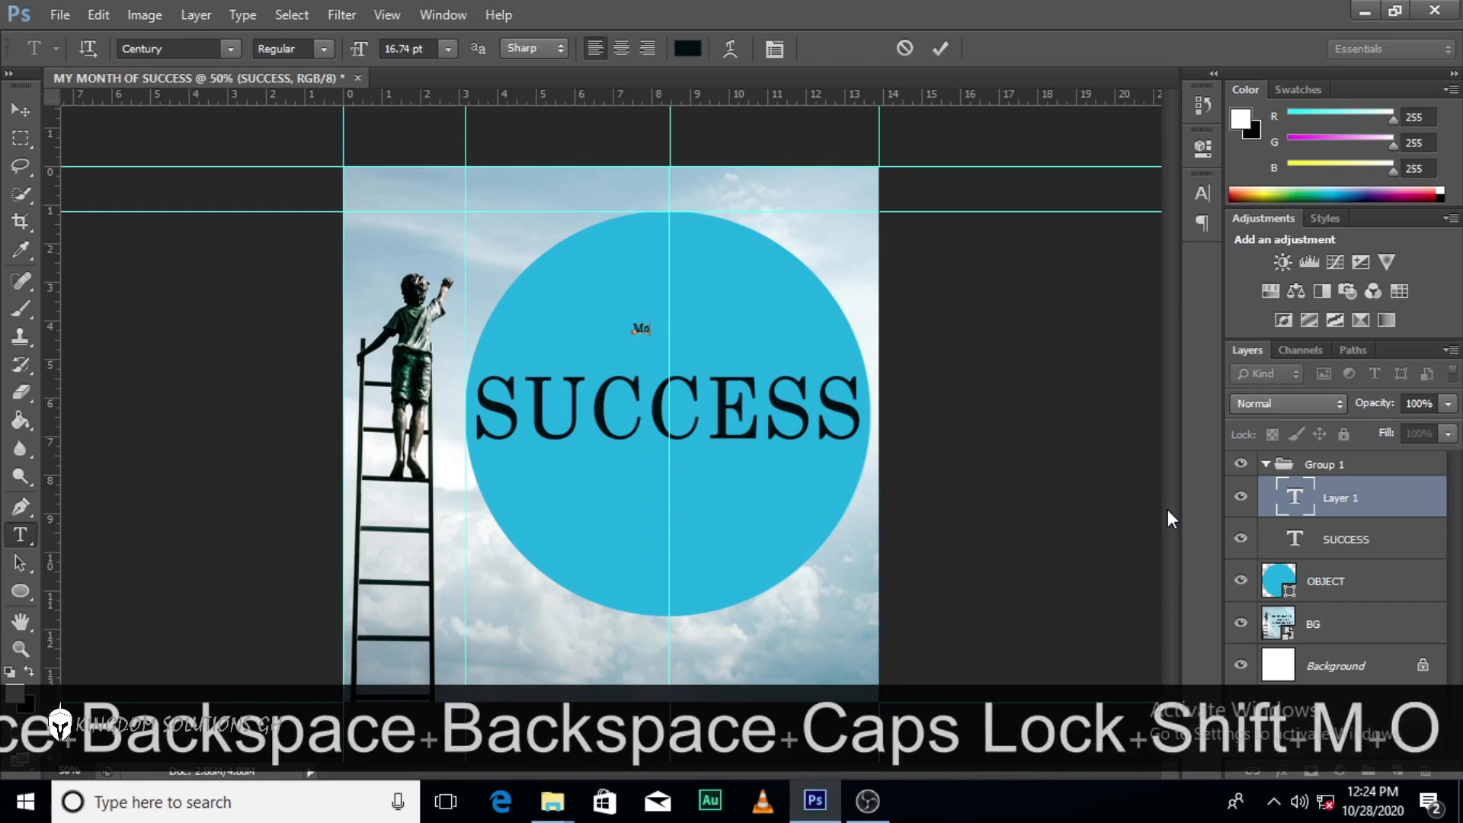
pyautogui.write('nth Of')
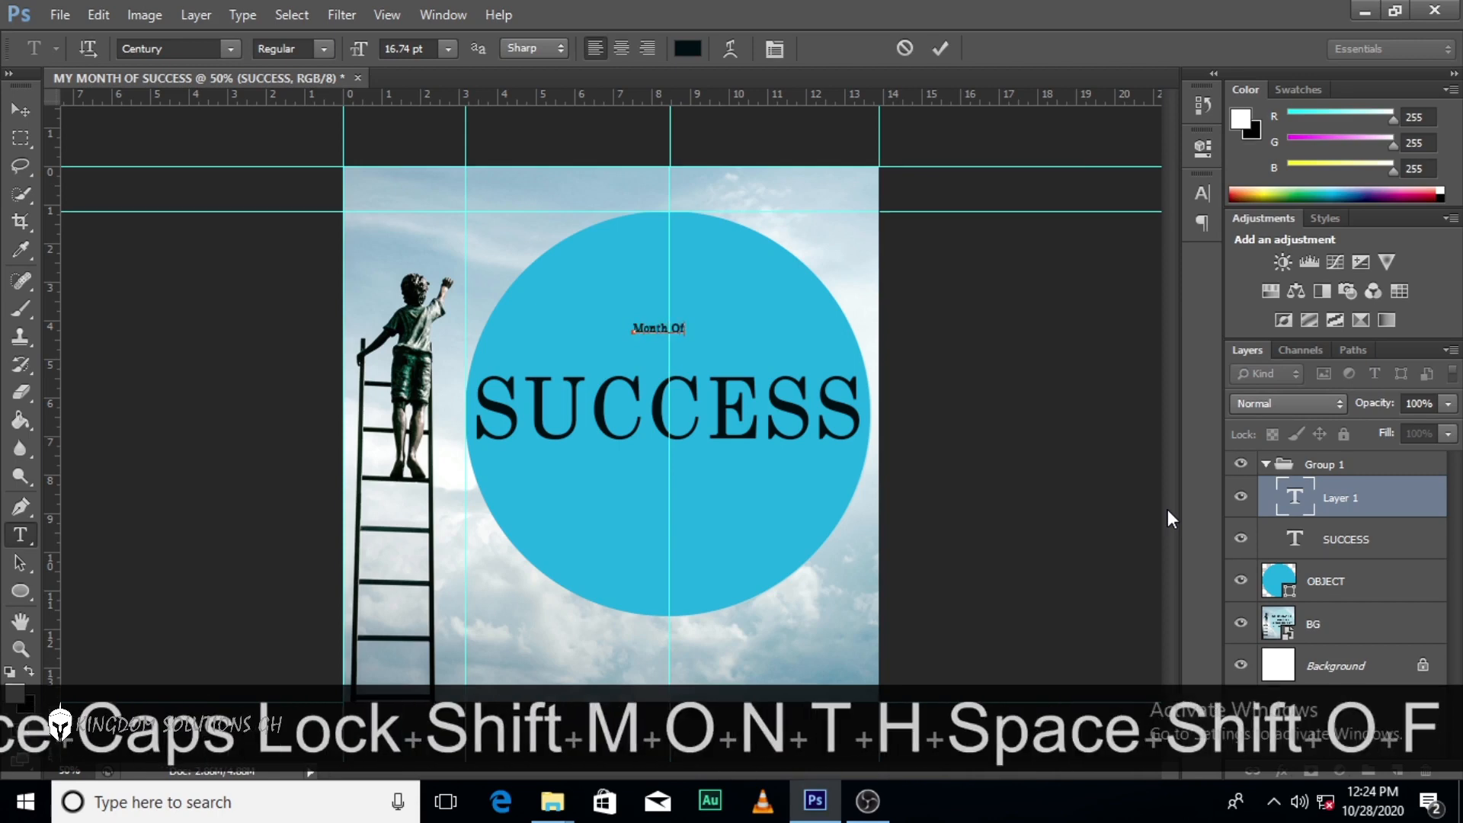
pyautogui.click(1282, 486)
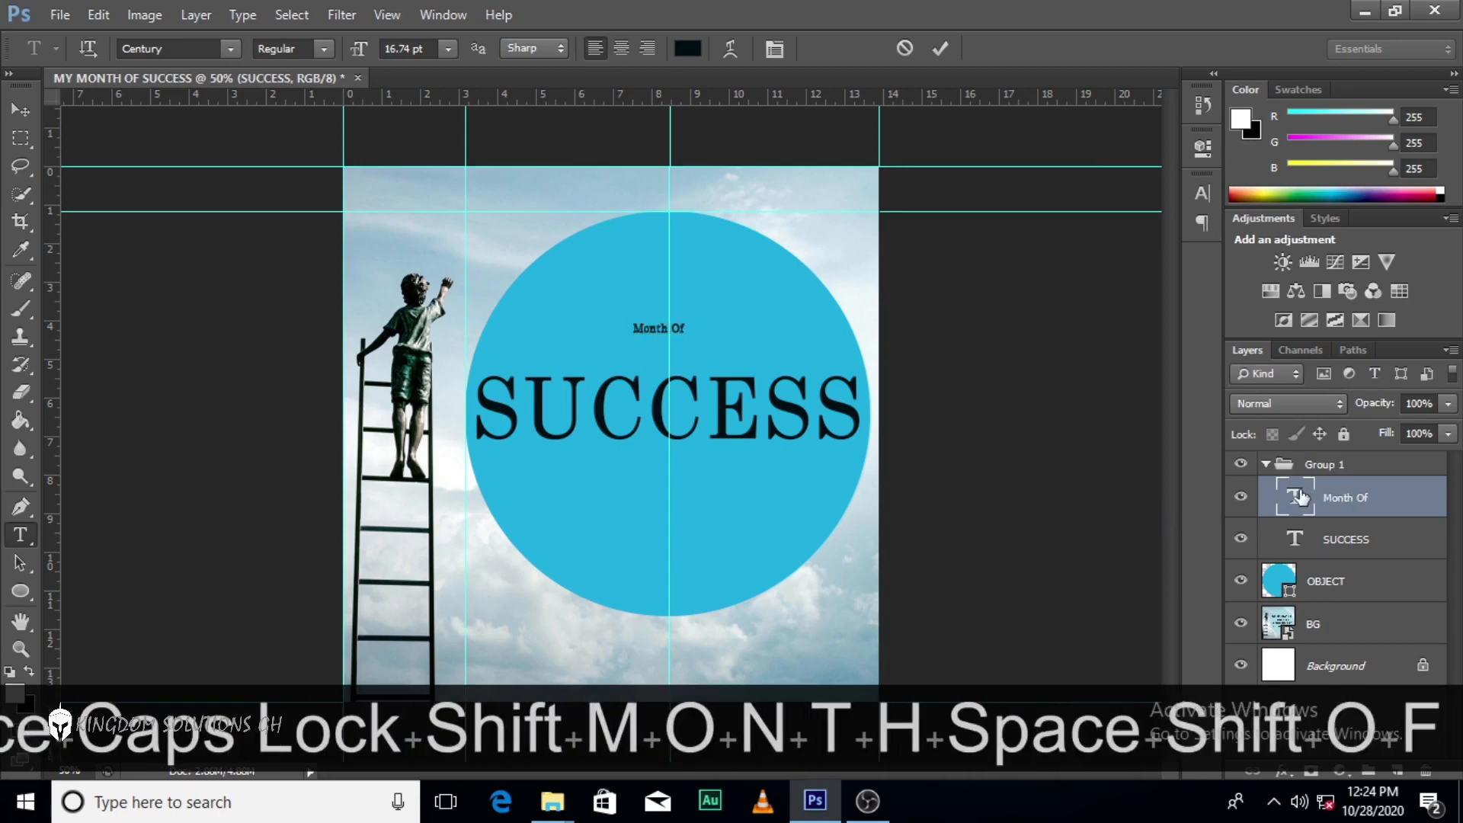
# Try the All Caps style on the Month Of text.
pyautogui.click(1213, 191)
pyautogui.click(1024, 348)
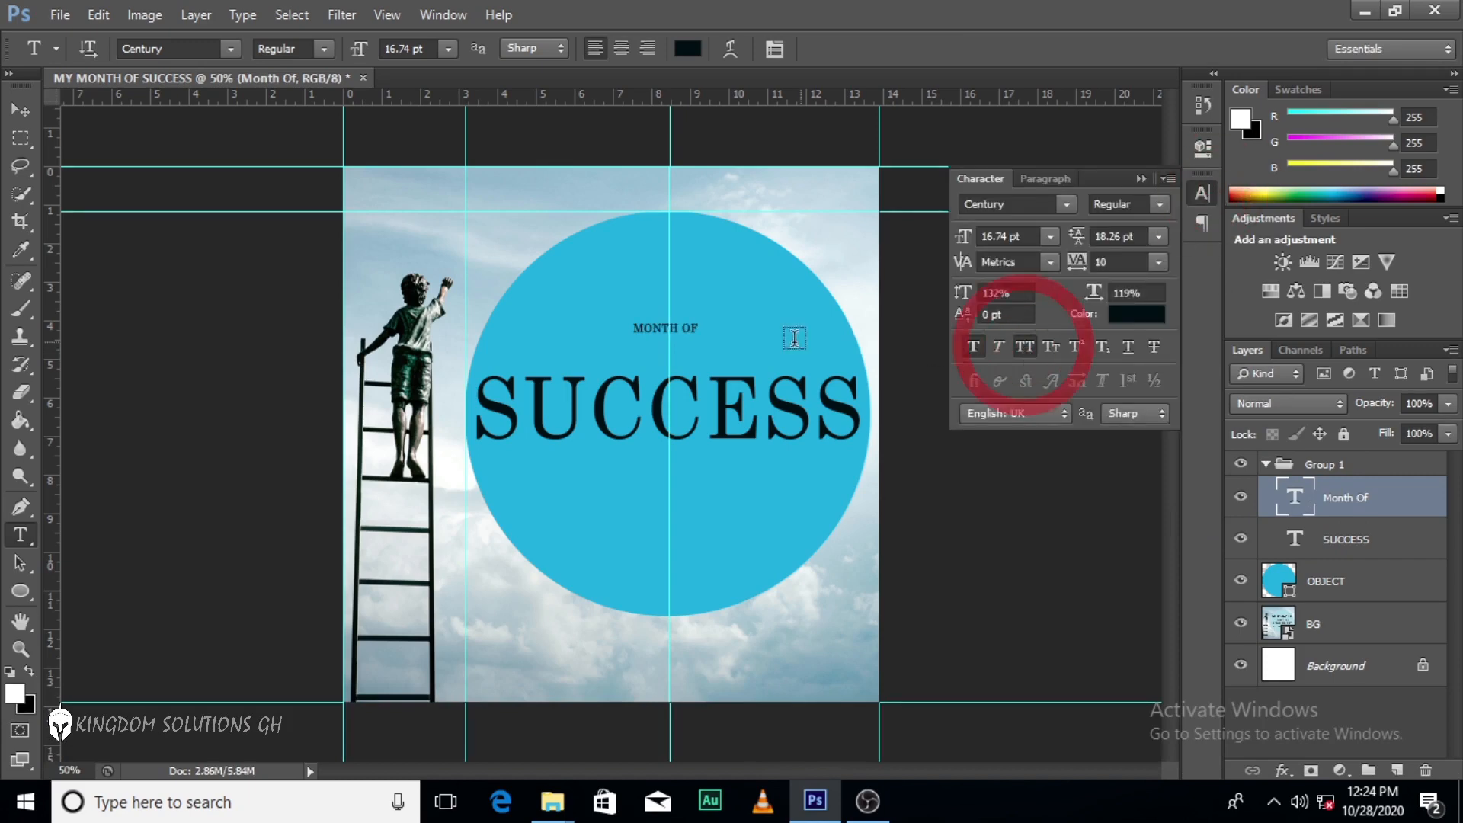
pyautogui.click(1026, 349)
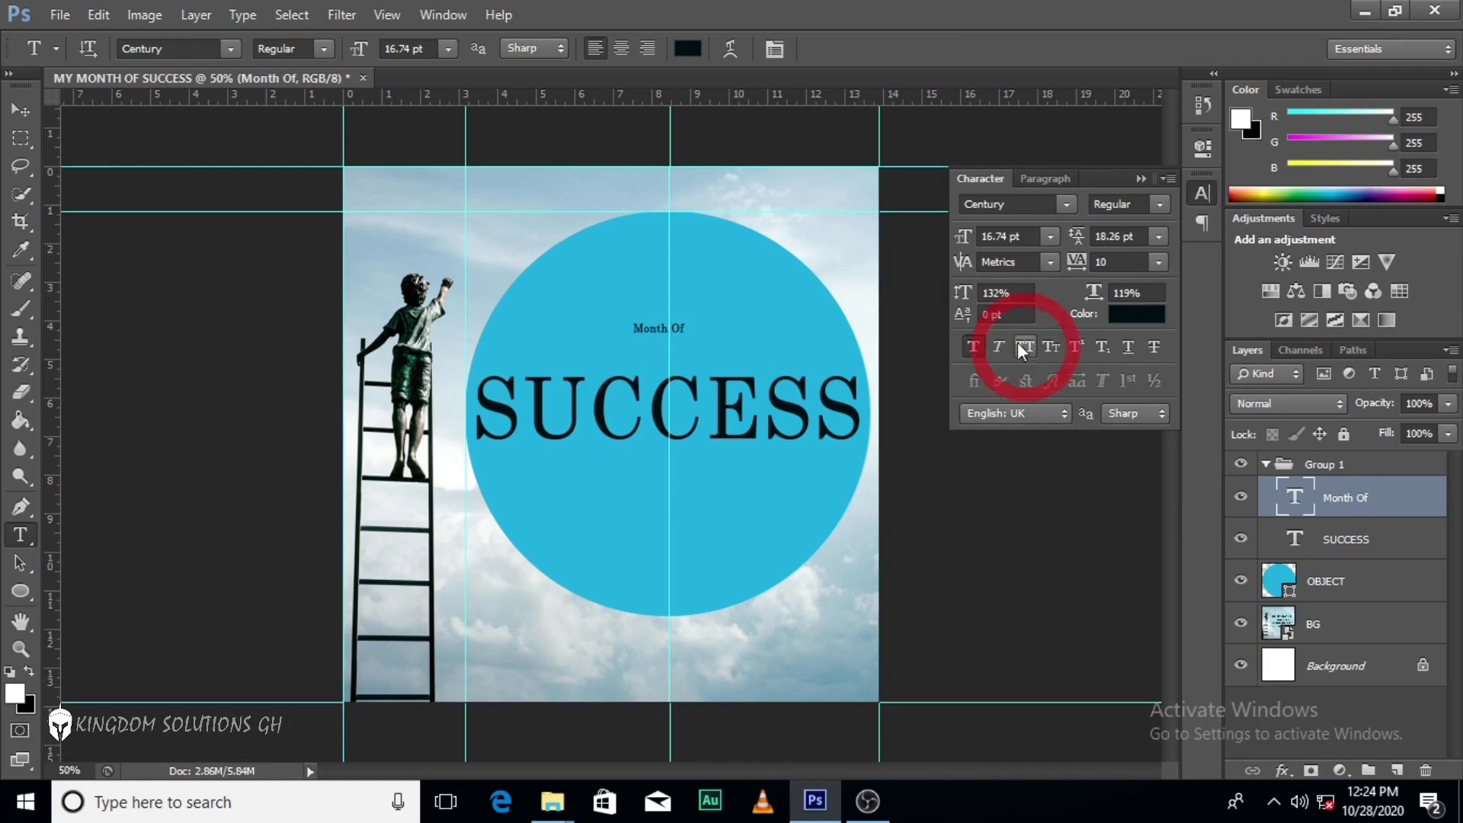
pyautogui.click(1141, 180)
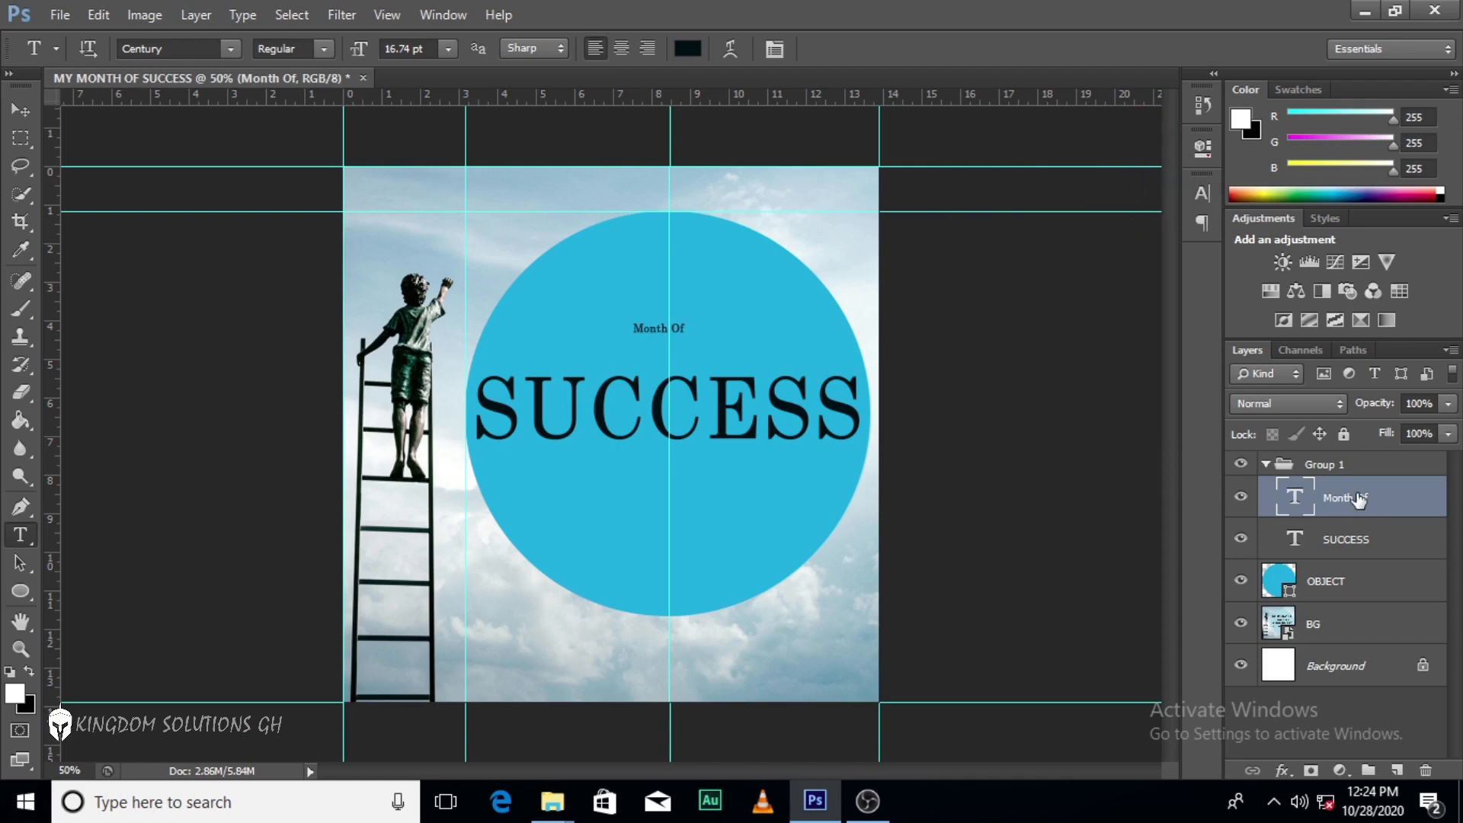
# Scale the Month Of text up to about 35 pt and centre it just above the word SUCCESS.
pyautogui.hotkey('ctrl', 't')
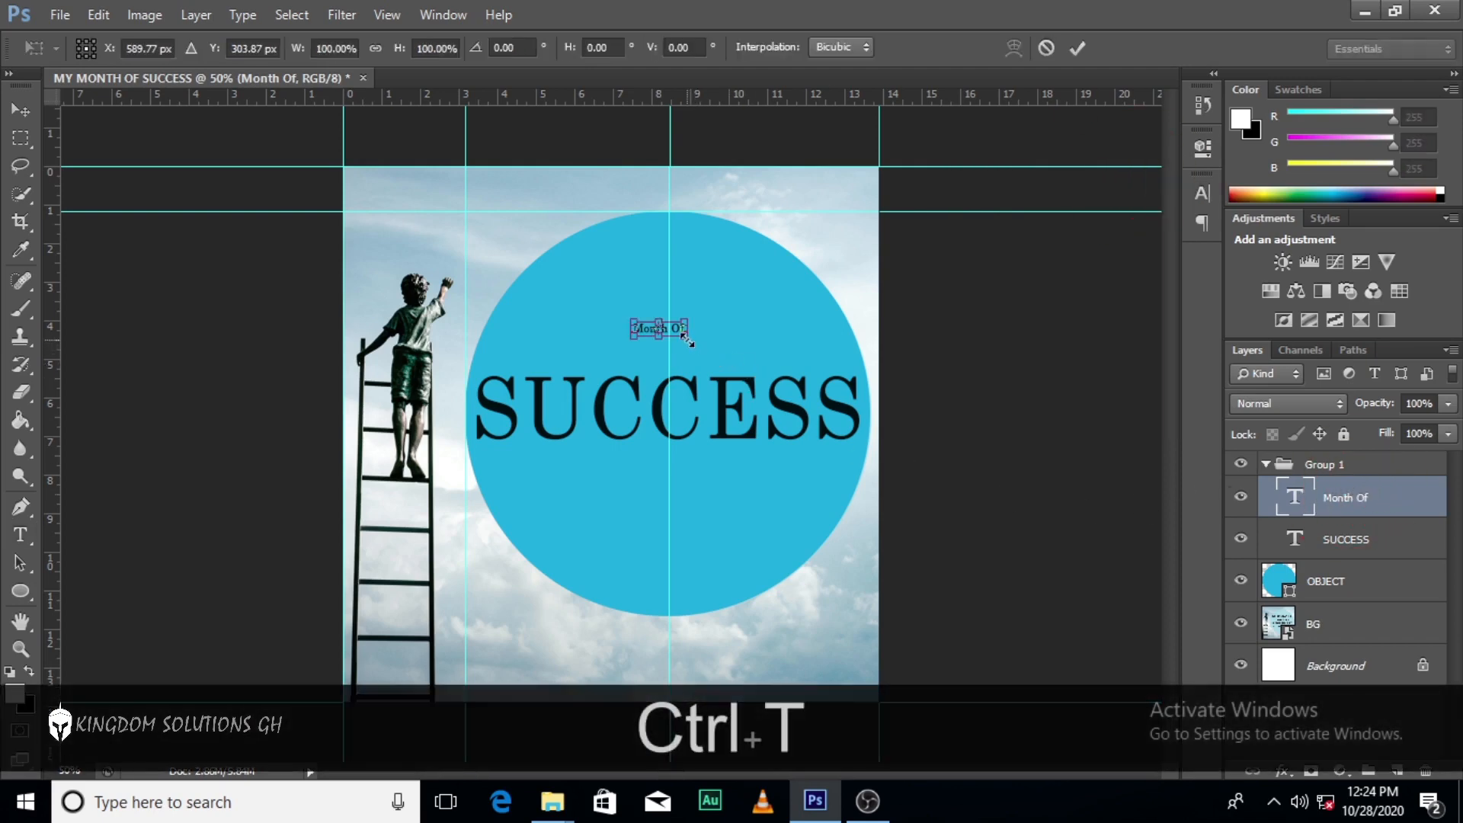
pyautogui.moveTo(685, 336)
pyautogui.mouseDown()
pyautogui.moveTo(715, 344)
pyautogui.moveTo(694, 340)
pyautogui.mouseUp()
pyautogui.press('Return')
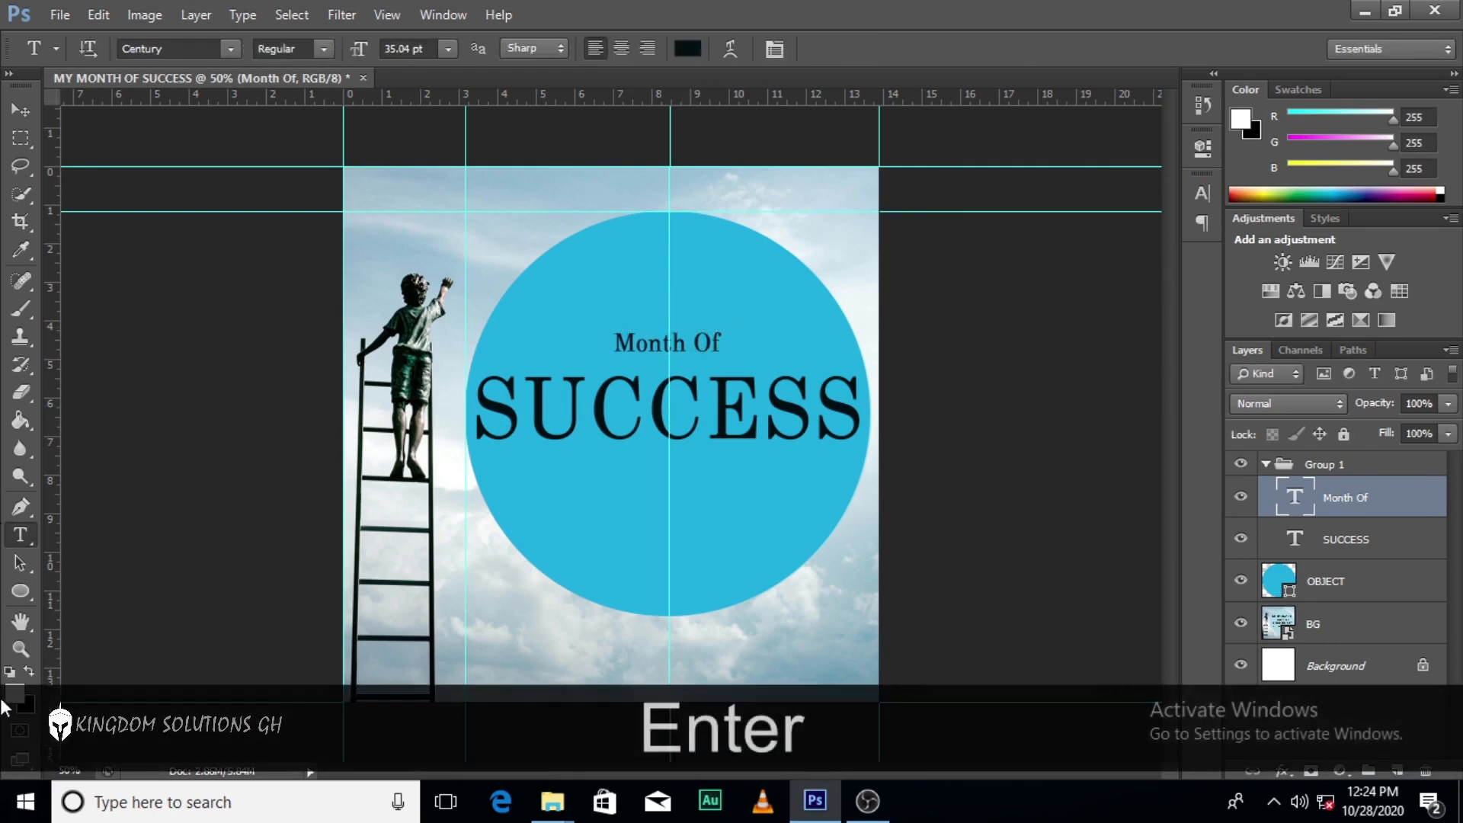
# Draw a rectangle shape about 272 × 68 px over the Month Of text.
pyautogui.rightClick(16, 536)
pyautogui.rightClick(21, 593)
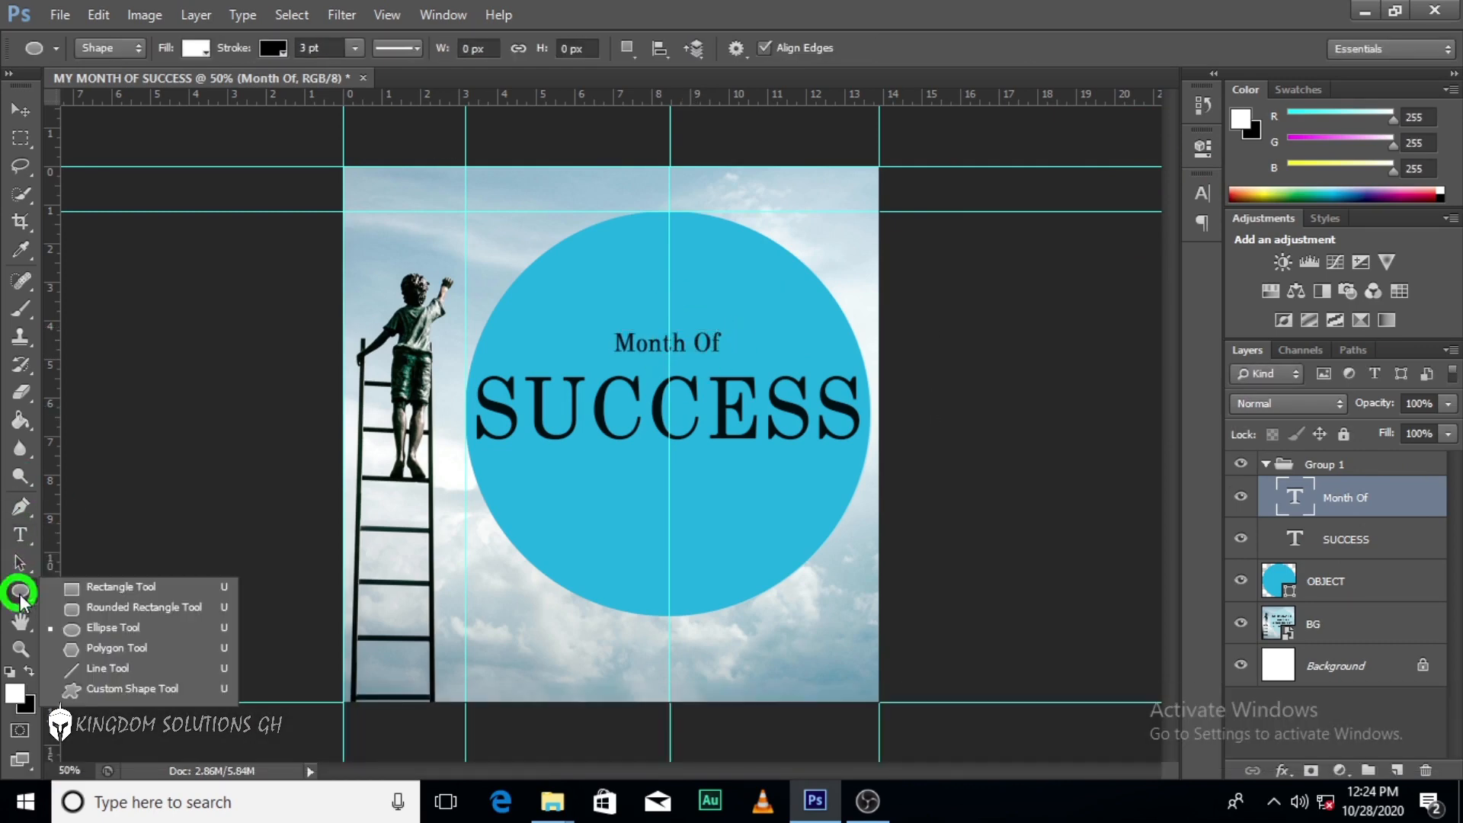
pyautogui.click(85, 592)
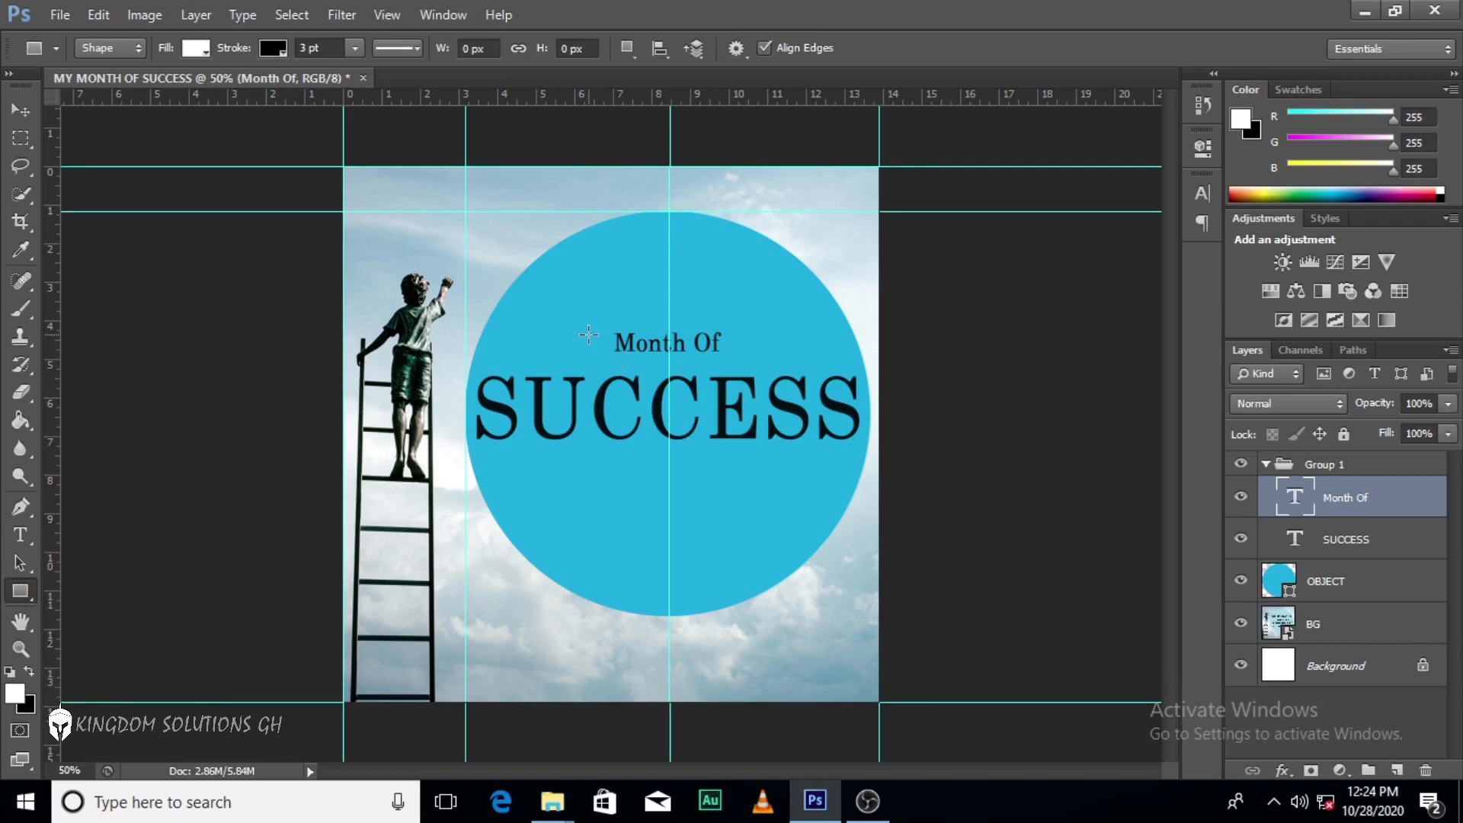
pyautogui.moveTo(589, 335)
pyautogui.mouseDown()
pyautogui.moveTo(726, 351)
pyautogui.moveTo(747, 368)
pyautogui.moveTo(731, 368)
pyautogui.mouseUp()
# Remove the rectangle's stroke and set its fill to black.
pyautogui.click(274, 48)
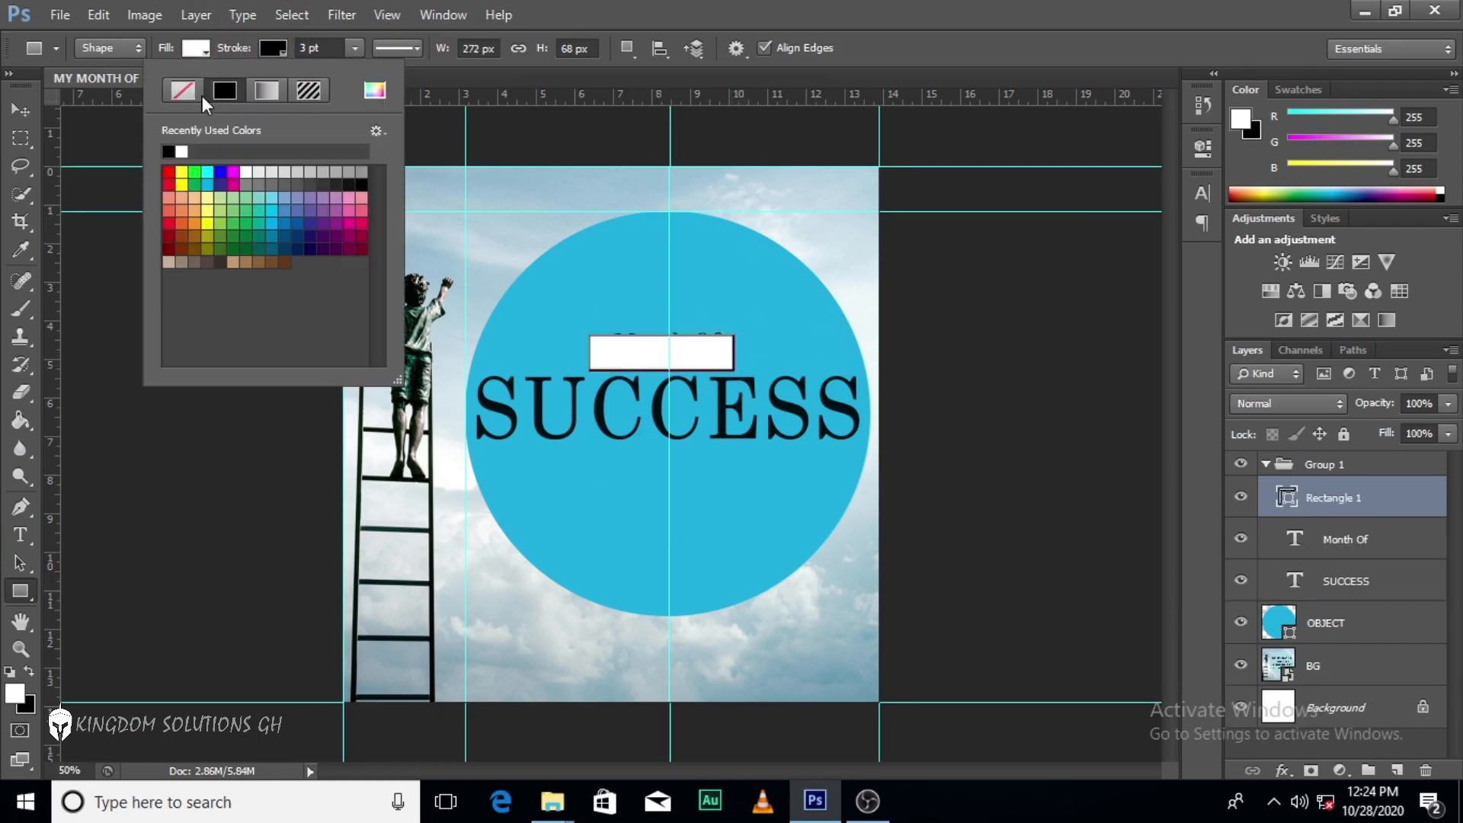
pyautogui.click(193, 84)
pyautogui.click(195, 49)
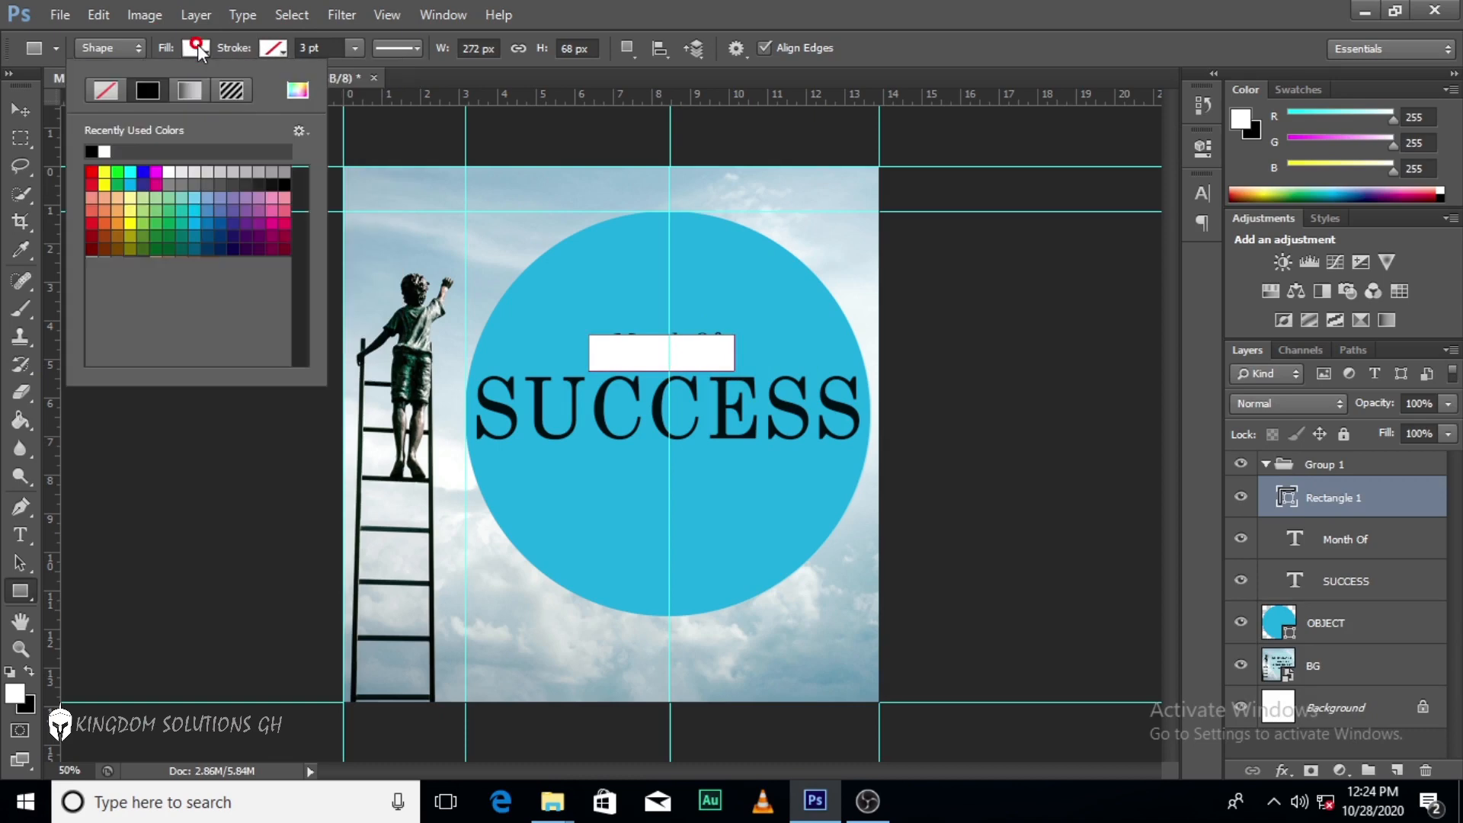
pyautogui.click(92, 151)
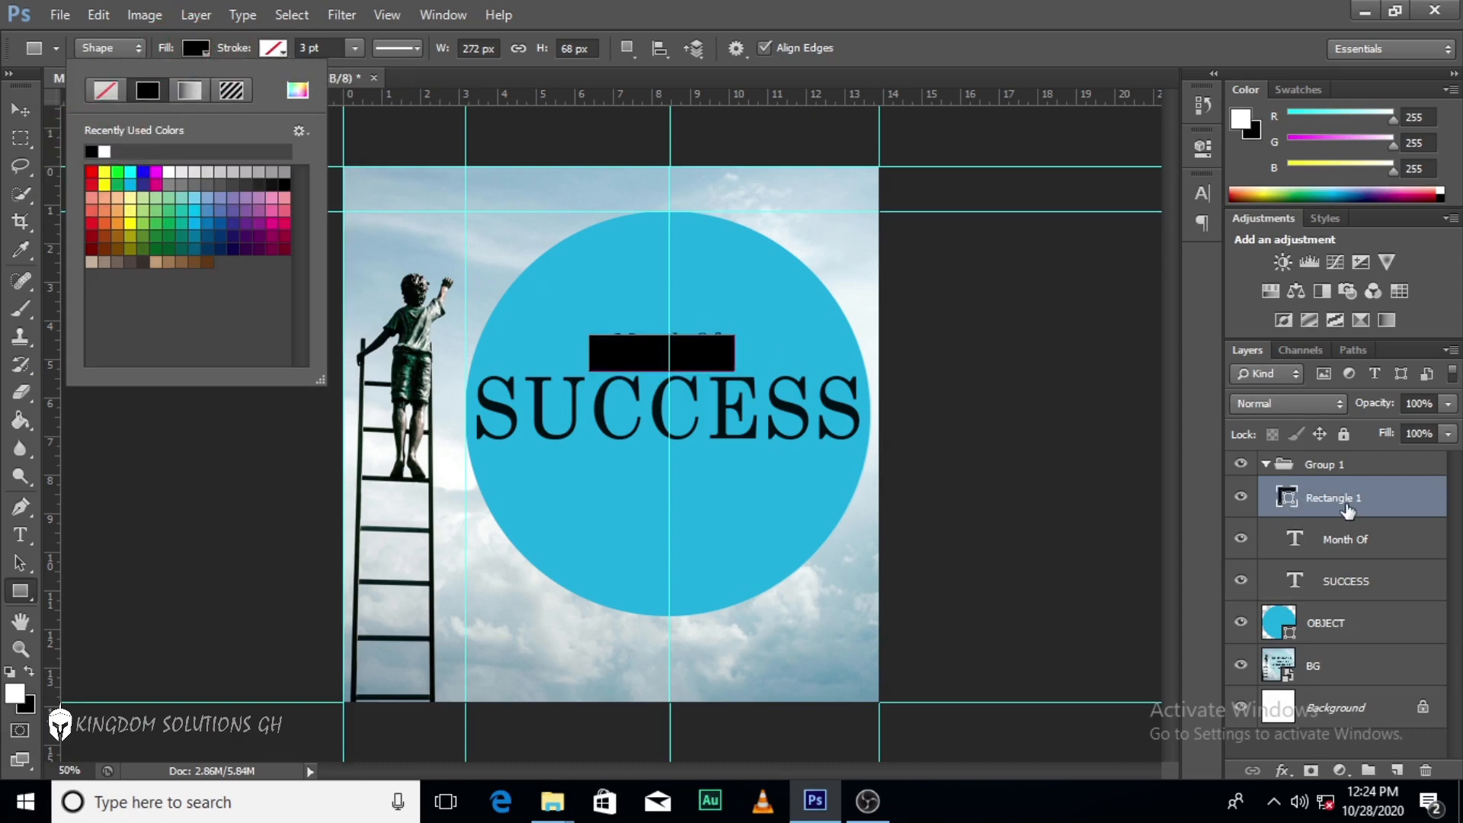
# Nudge the black rectangle right until it is centred on the vertical guide through the circle.
pyautogui.hotkey('ctrl', 't')
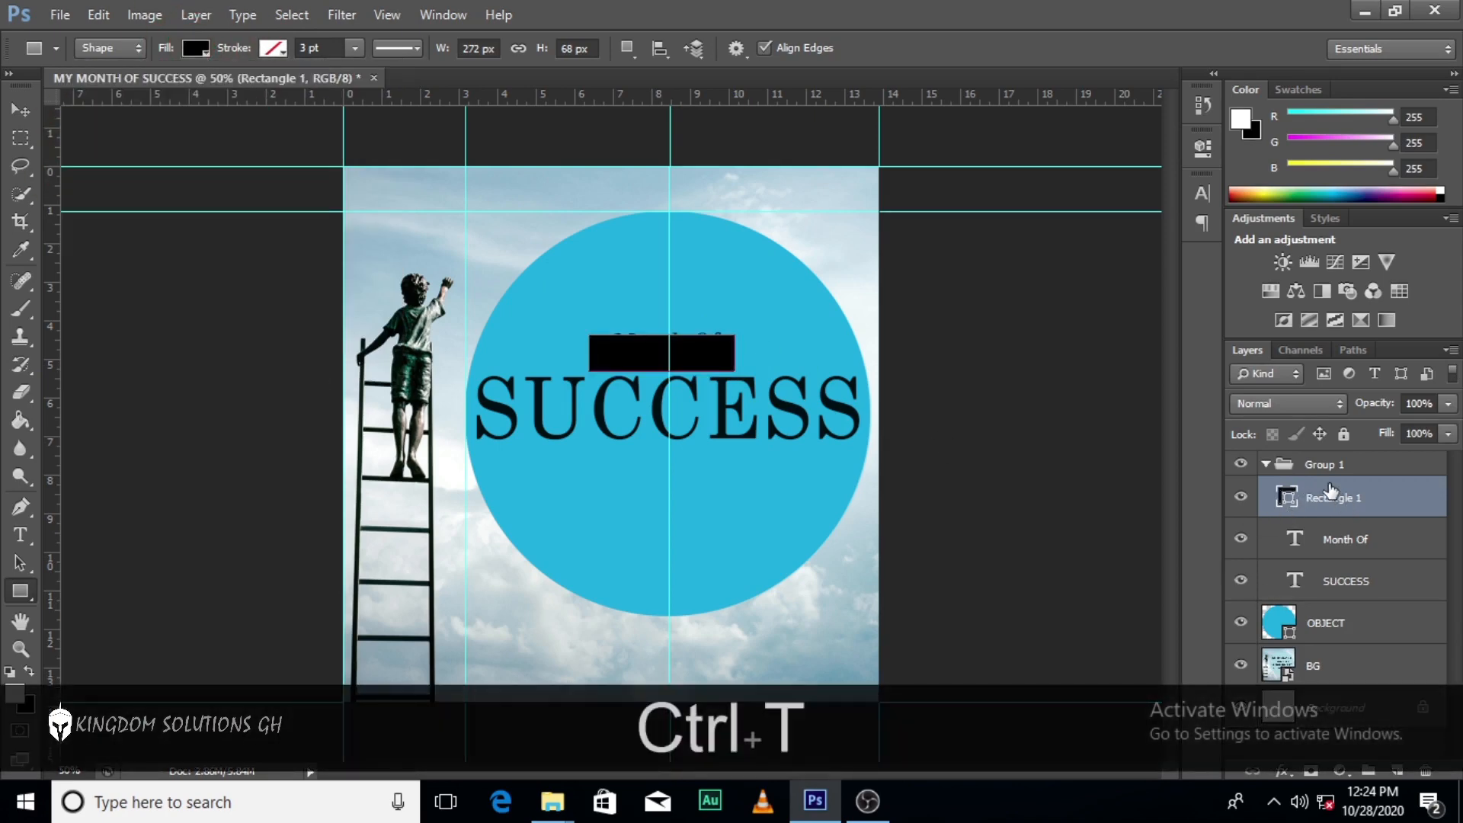
pyautogui.hotkey('ctrl', 't')
pyautogui.press('Right')
pyautogui.press('Right')
pyautogui.press('Right')
pyautogui.press('Right')
pyautogui.press('Right')
pyautogui.press('Right')
pyautogui.press('Right')
pyautogui.press('Right')
pyautogui.press('Right')
pyautogui.press('Right')
pyautogui.press('Right')
pyautogui.press('Right')
pyautogui.press('Right')
pyautogui.press('Right')
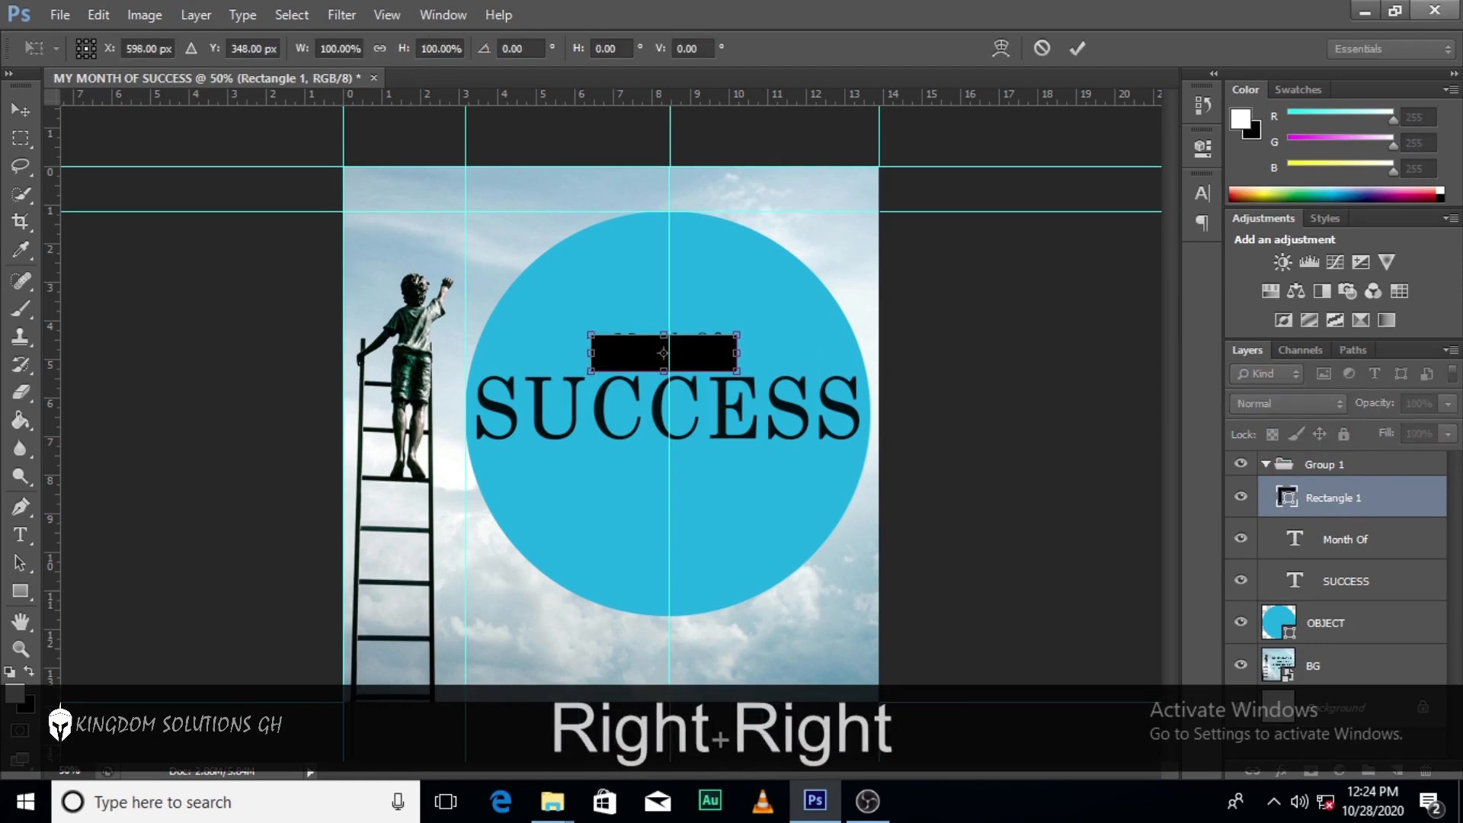
pyautogui.press('Return')
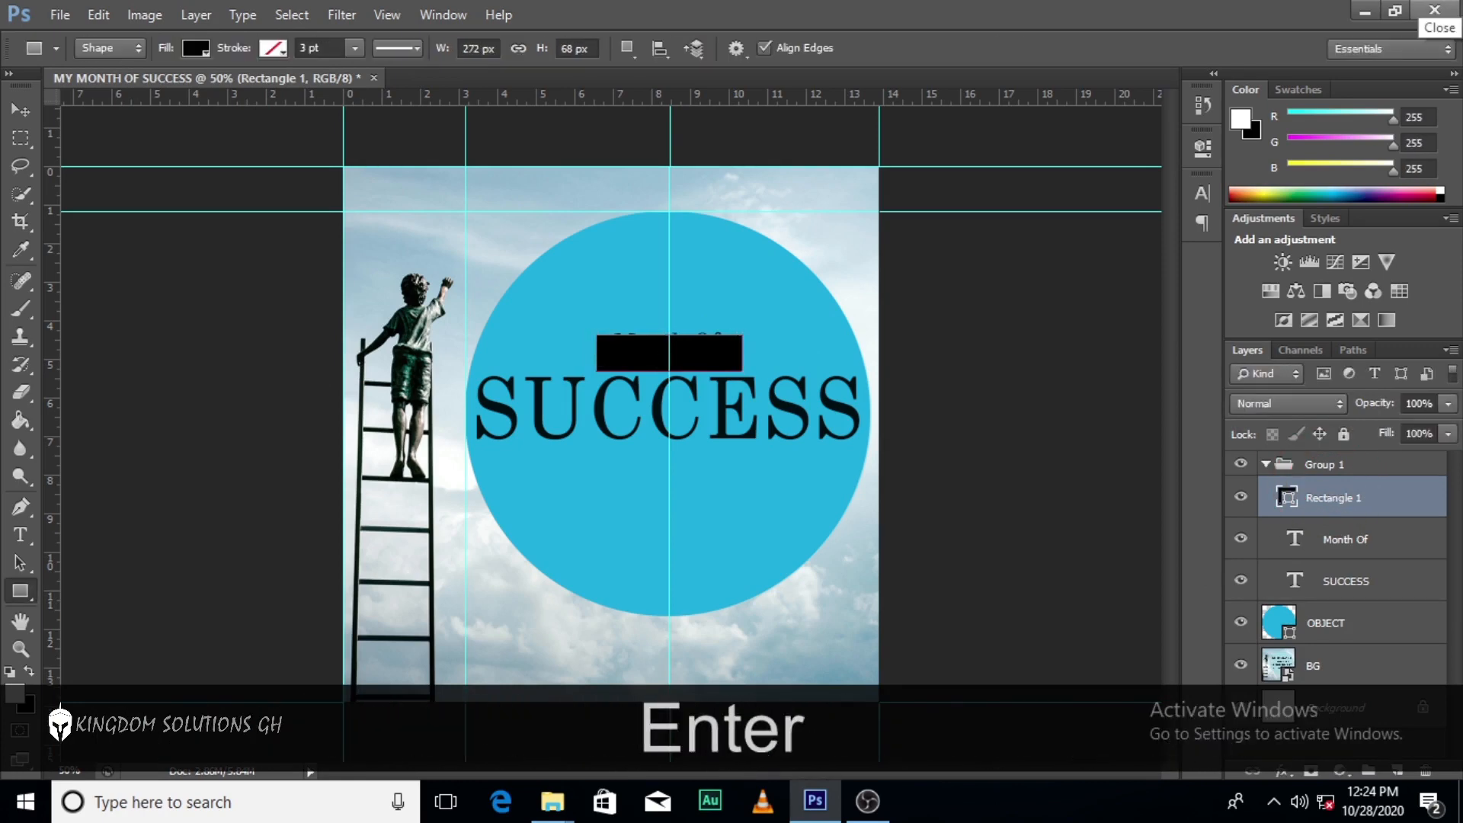
# Change the Month Of text colour to white and move its layer above Rectangle 1 in the group.
pyautogui.click(1300, 542)
pyautogui.click(1203, 196)
pyautogui.click(1131, 317)
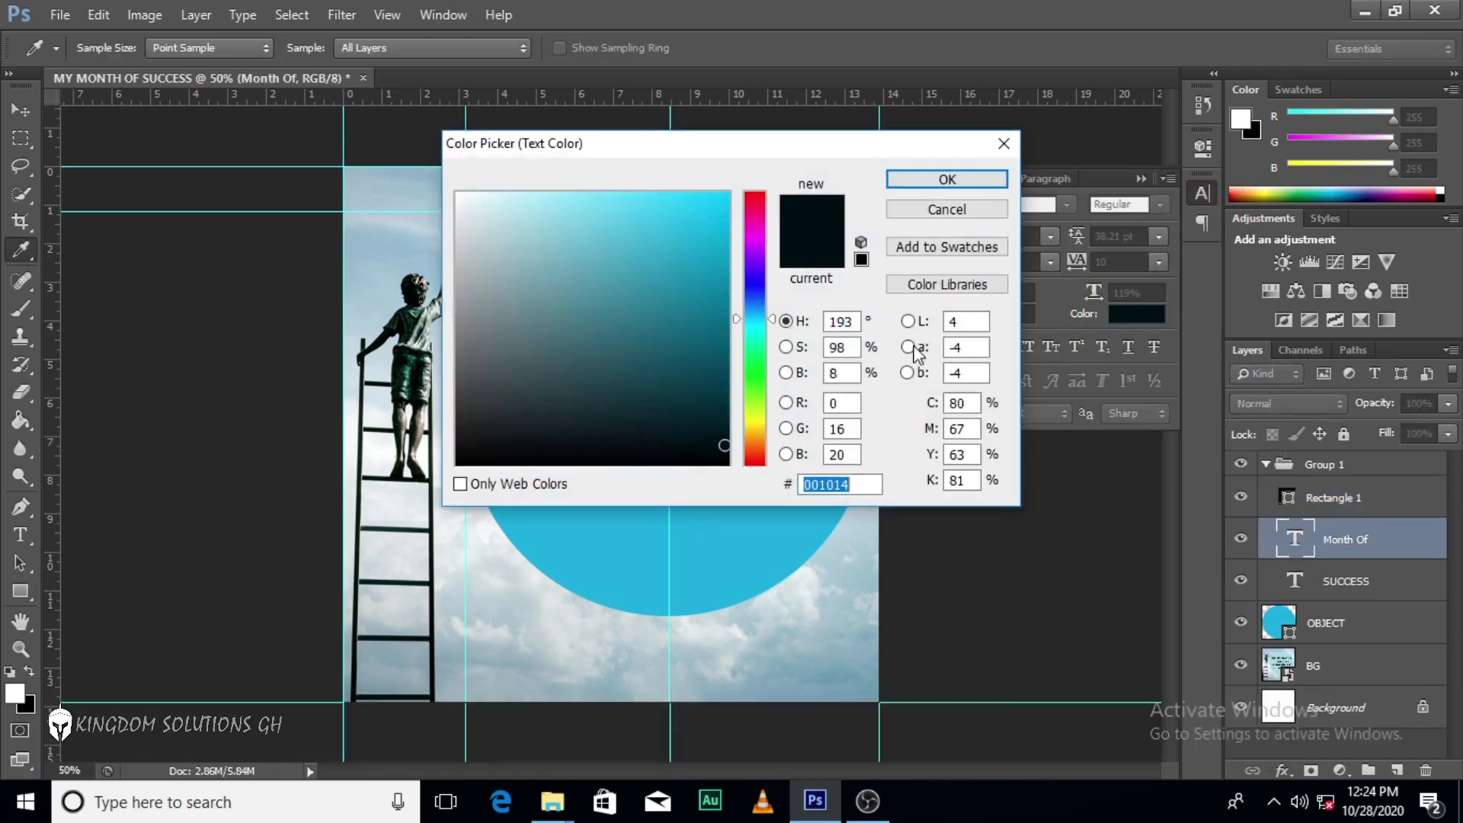
pyautogui.moveTo(503, 222); pyautogui.dragTo(438, 172)
pyautogui.click(947, 179)
pyautogui.press('u')
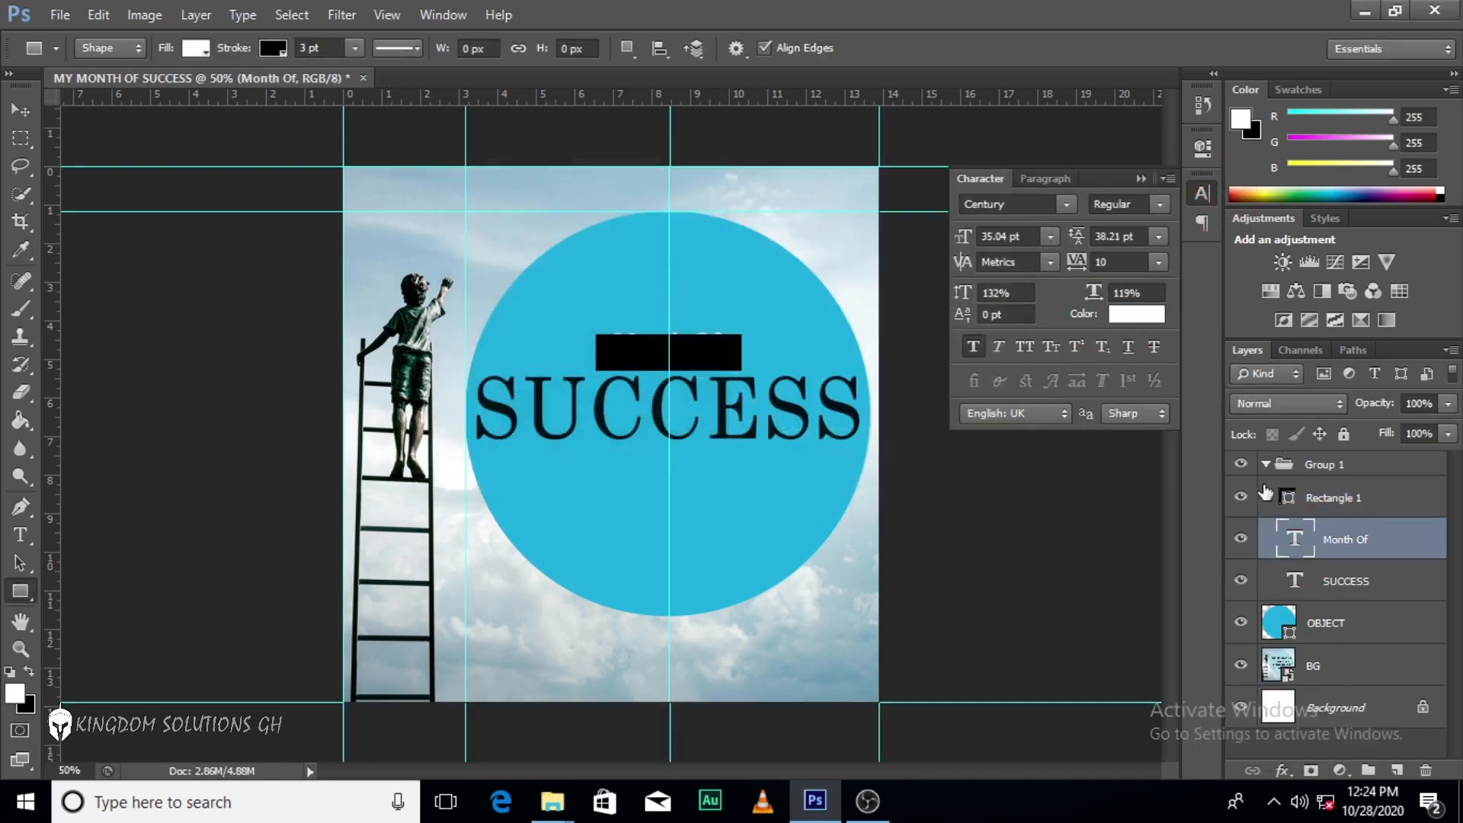
pyautogui.moveTo(1350, 538); pyautogui.dragTo(1350, 468)
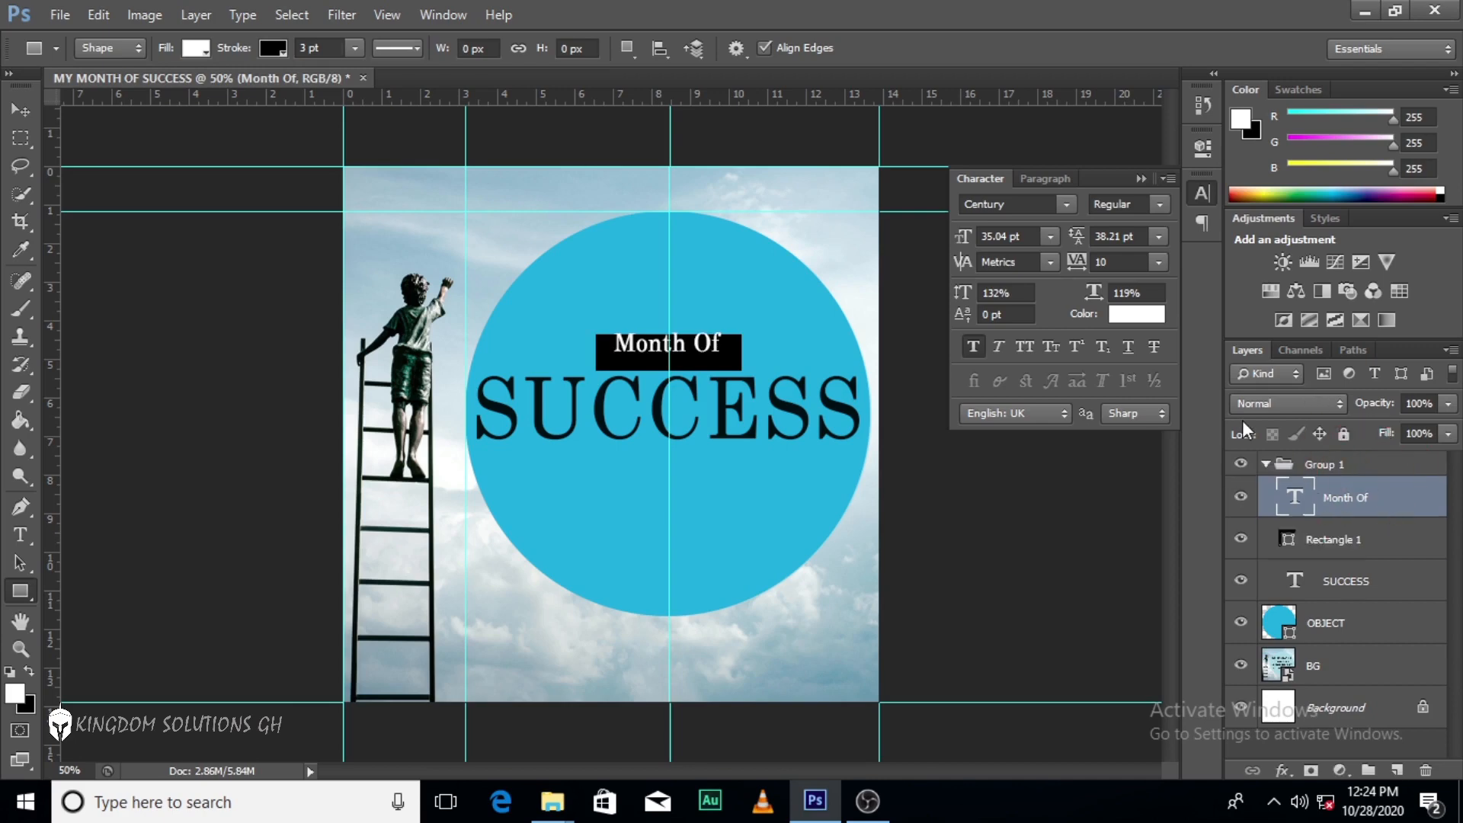
# Nudge the white Month Of text down to the vertical middle of the black rectangle.
pyautogui.press('v')
pyautogui.press('Down')
pyautogui.press('Down')
pyautogui.press('Down')
pyautogui.press('Down')
pyautogui.press('Down')
pyautogui.press('Down')
pyautogui.press('Down')
pyautogui.press('Down')
pyautogui.press('Down')
pyautogui.press('Down')
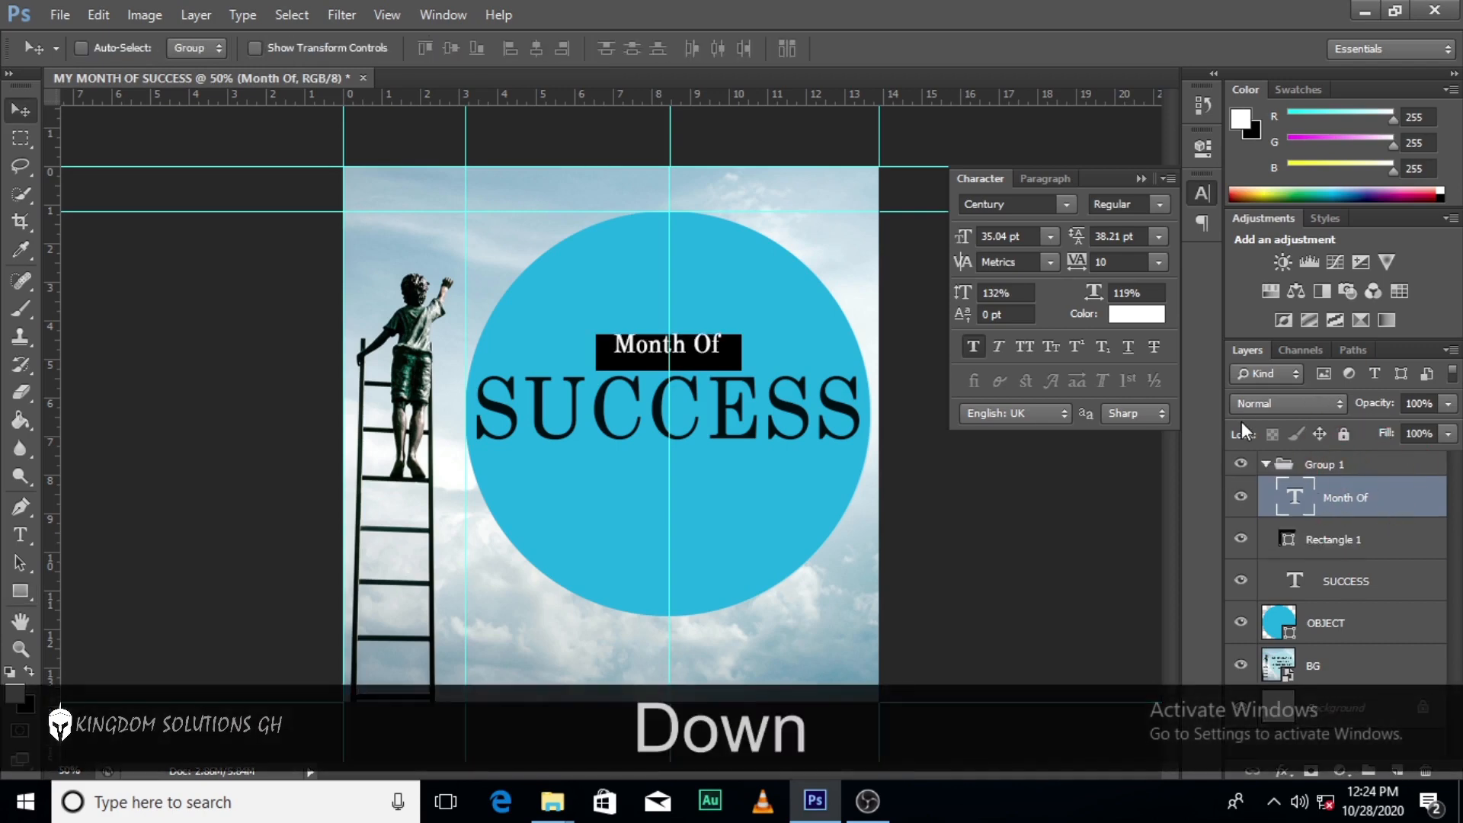
pyautogui.press('Up')
# Scale the Month Of text proportionally from its centre to about 42.8 pt so it nearly fills the black rectangle.
pyautogui.hotkey('ctrl', 't')
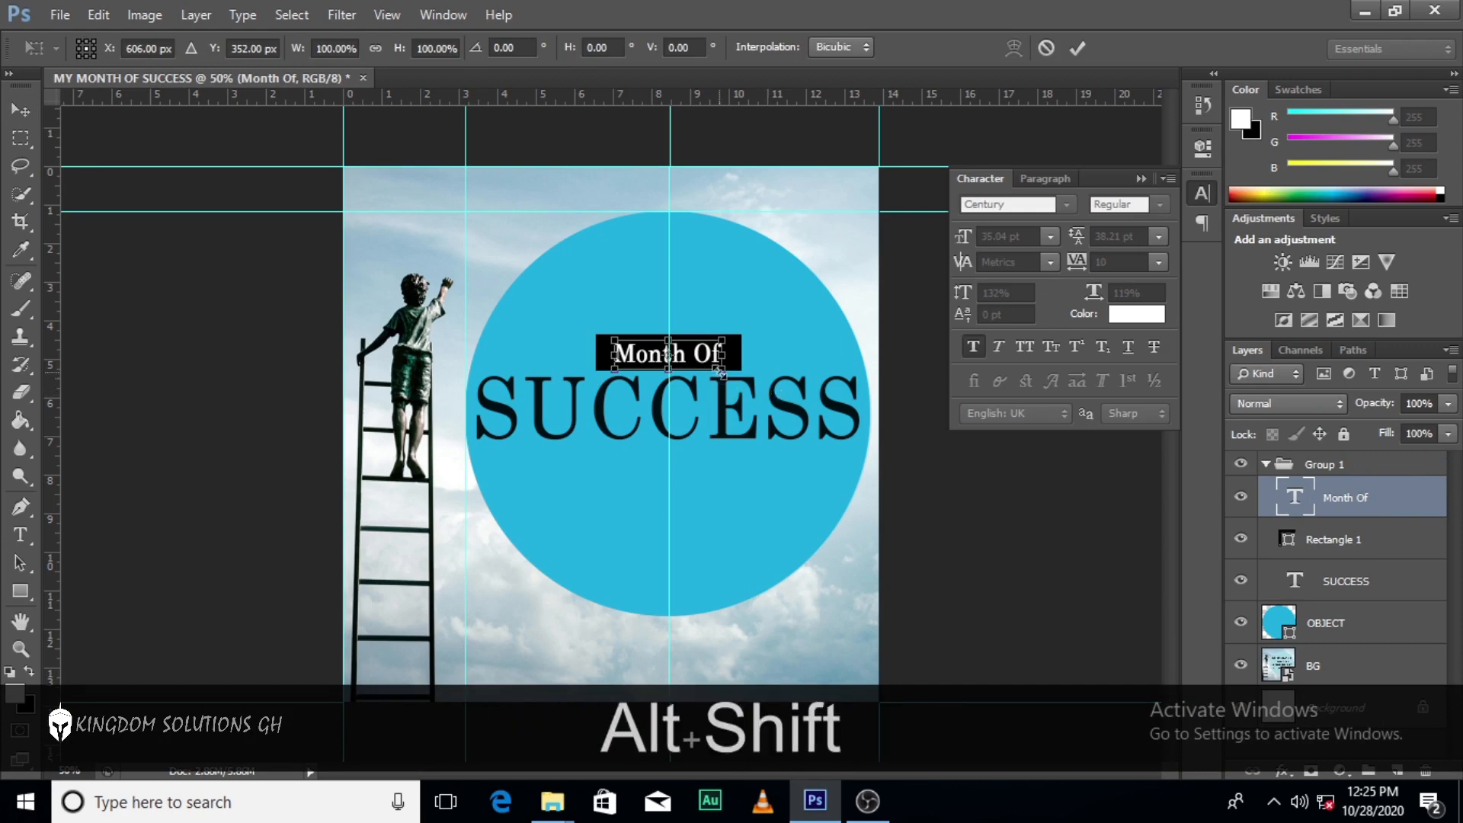
pyautogui.moveTo(721, 374); pyautogui.dragTo(734, 373)
pyautogui.hotkey('alt', 'shift', 'Return')
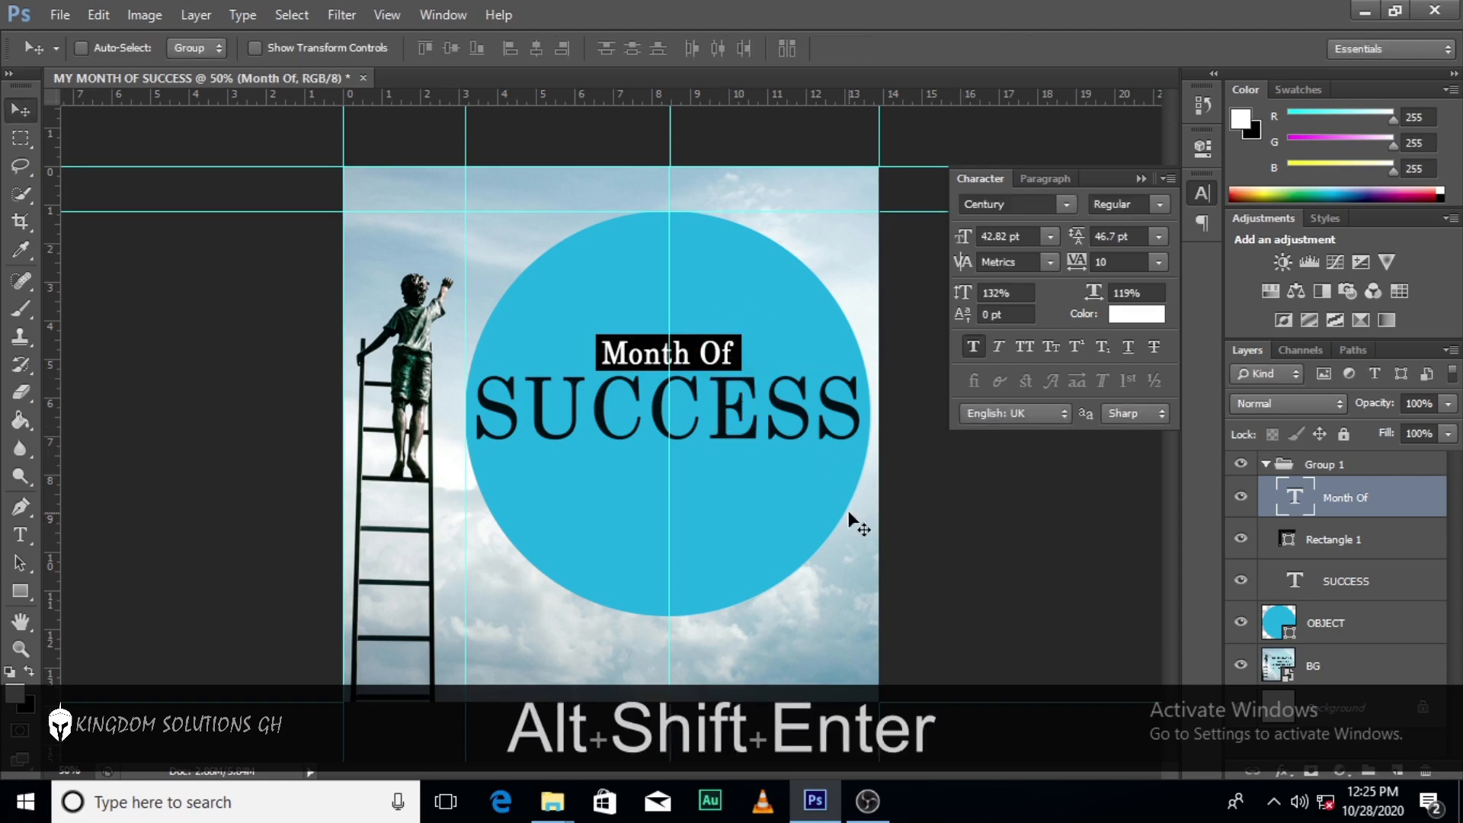
# Fine-tune the Month Of text's position inside the black rectangle, nudging it slightly right and up.
pyautogui.hotkey('ctrl', 't')
pyautogui.press('Right')
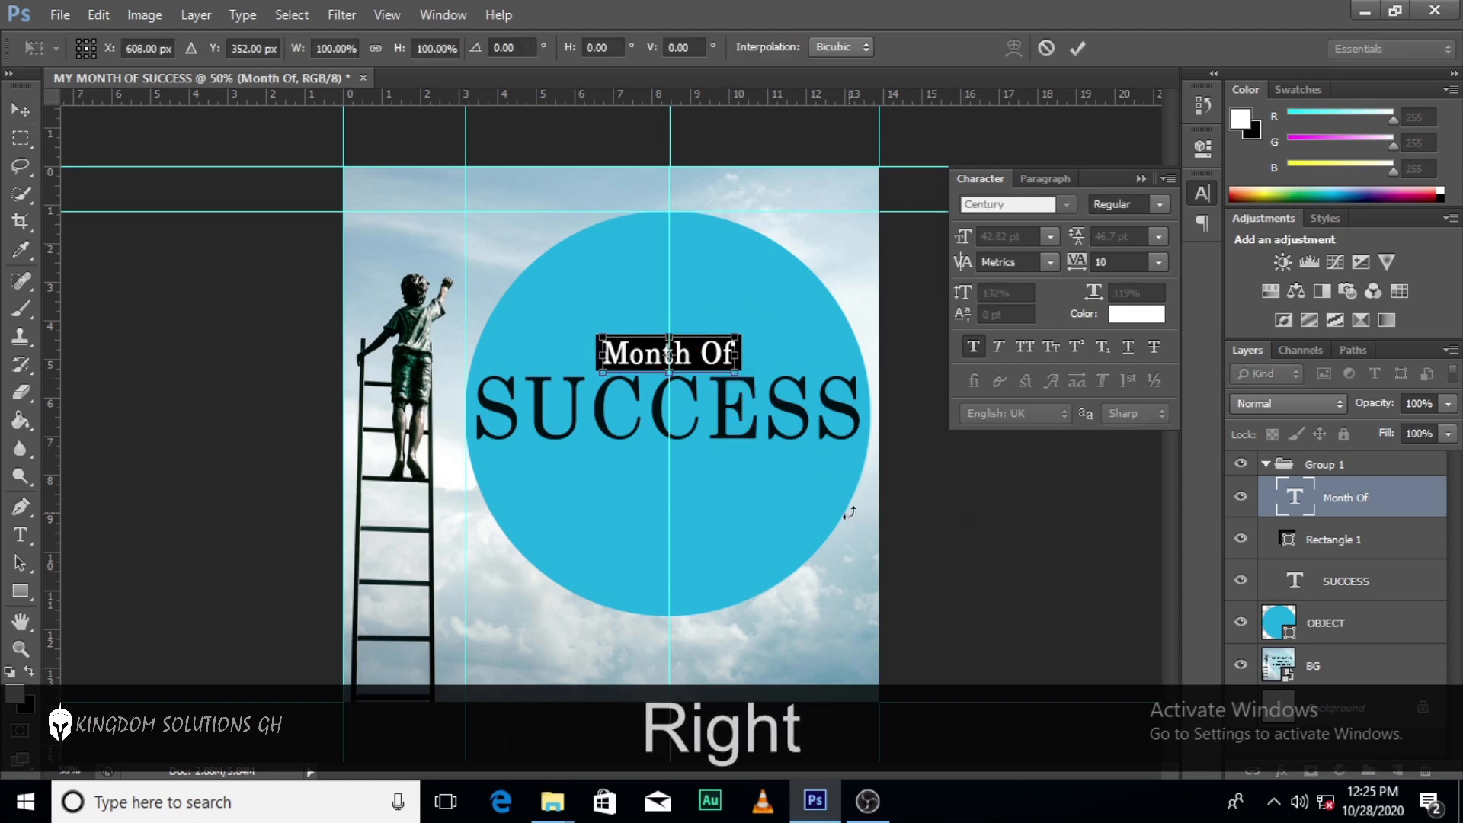
pyautogui.press('Up')
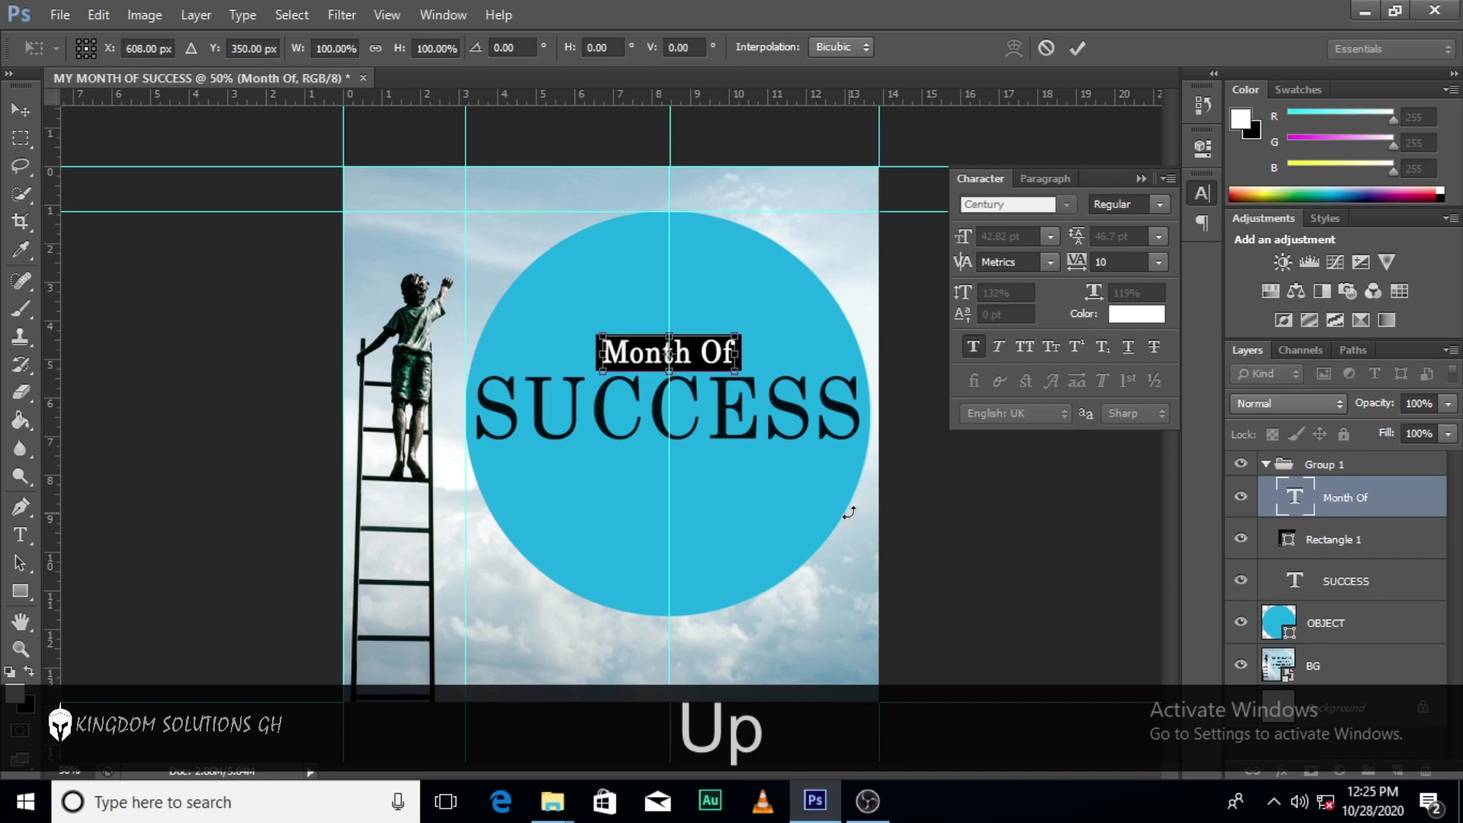
pyautogui.press('Return')
pyautogui.hotkey('ctrl', '=')
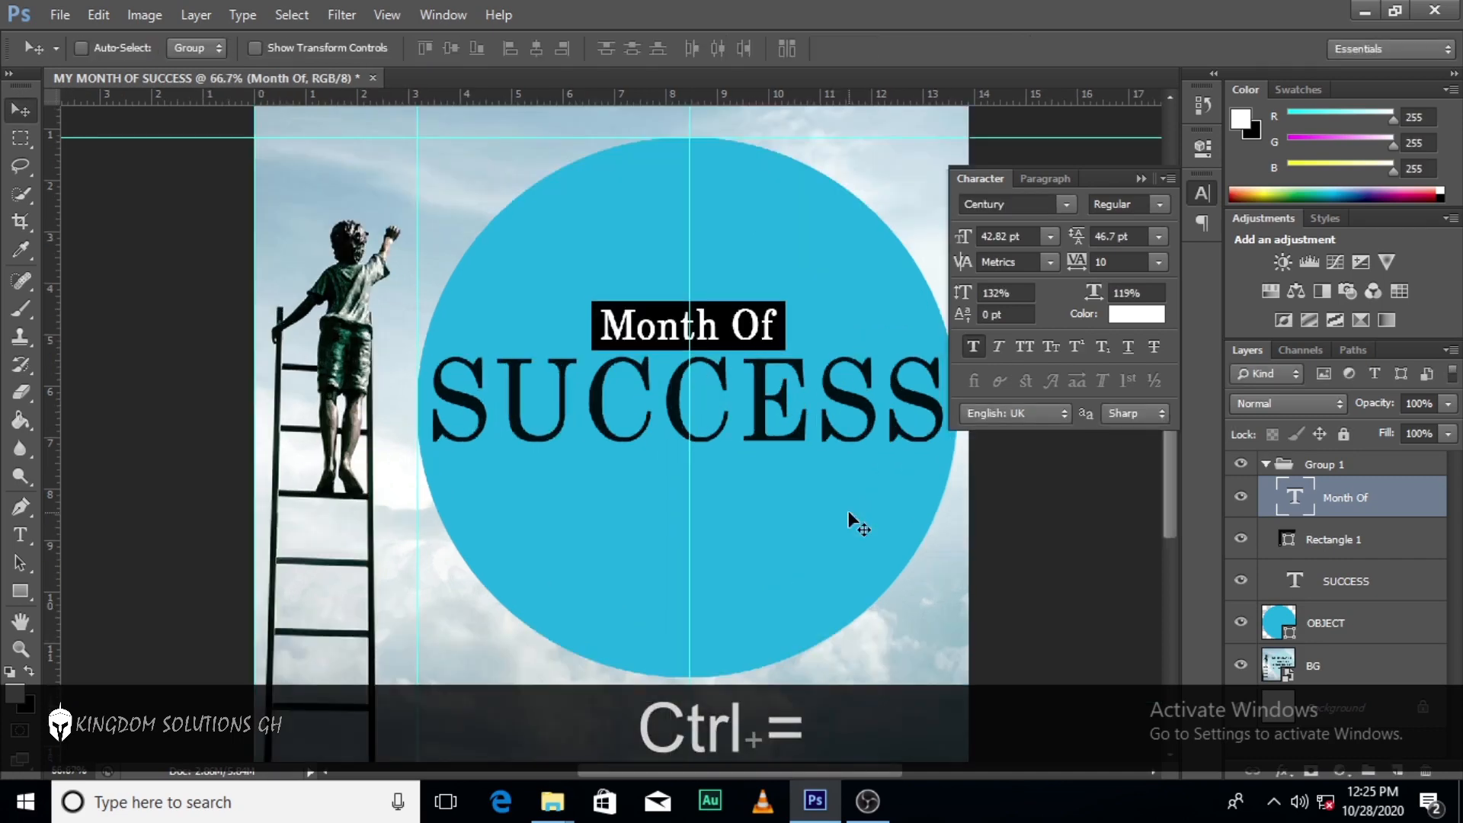
pyautogui.press('Down')
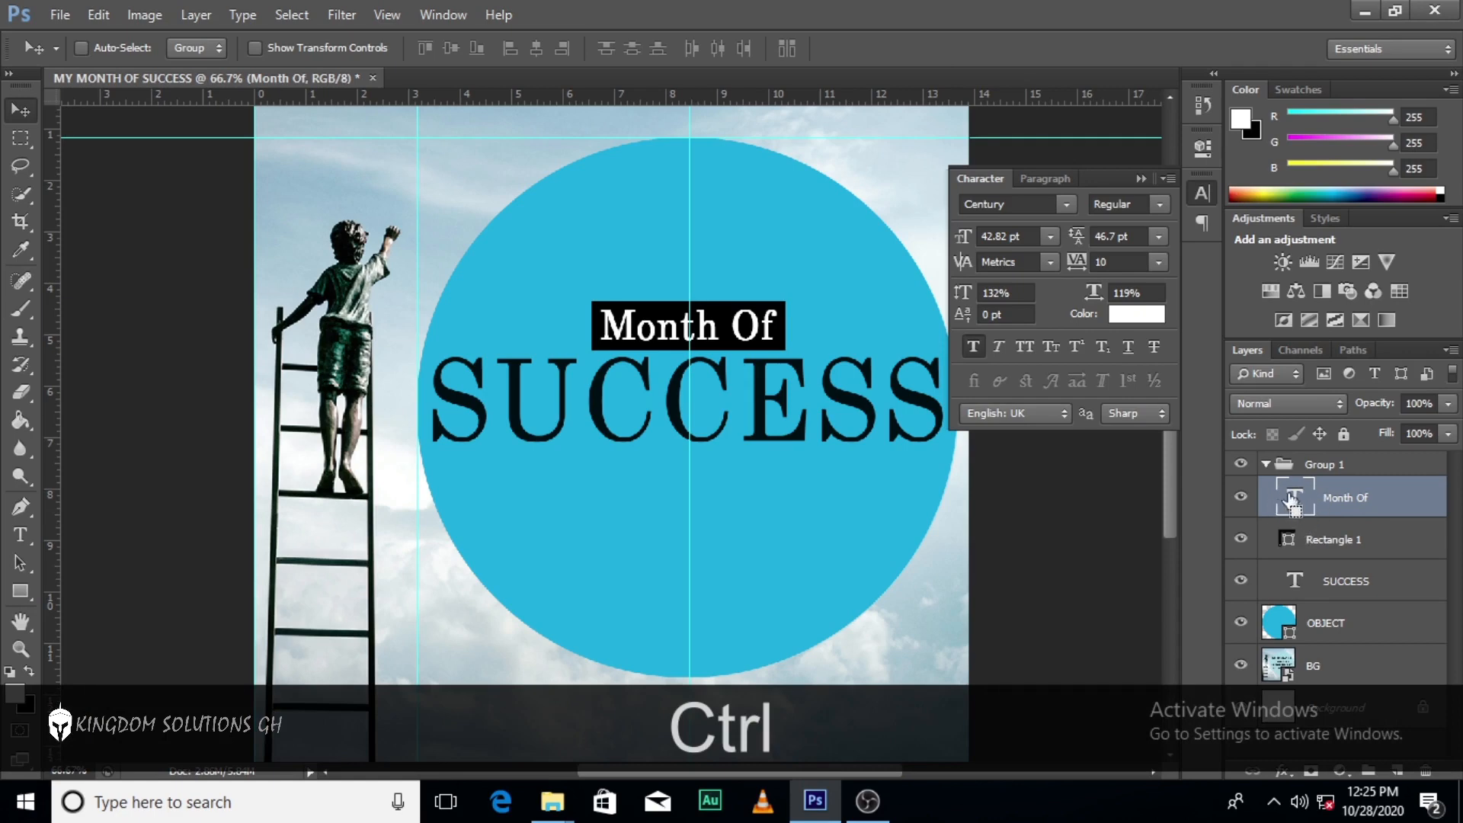
# Load the Month Of letter shapes as a selection and add a layer mask from it to Rectangle 1.
pyautogui.keyDown('ctrl'); pyautogui.click(1300, 503); pyautogui.keyUp('ctrl')
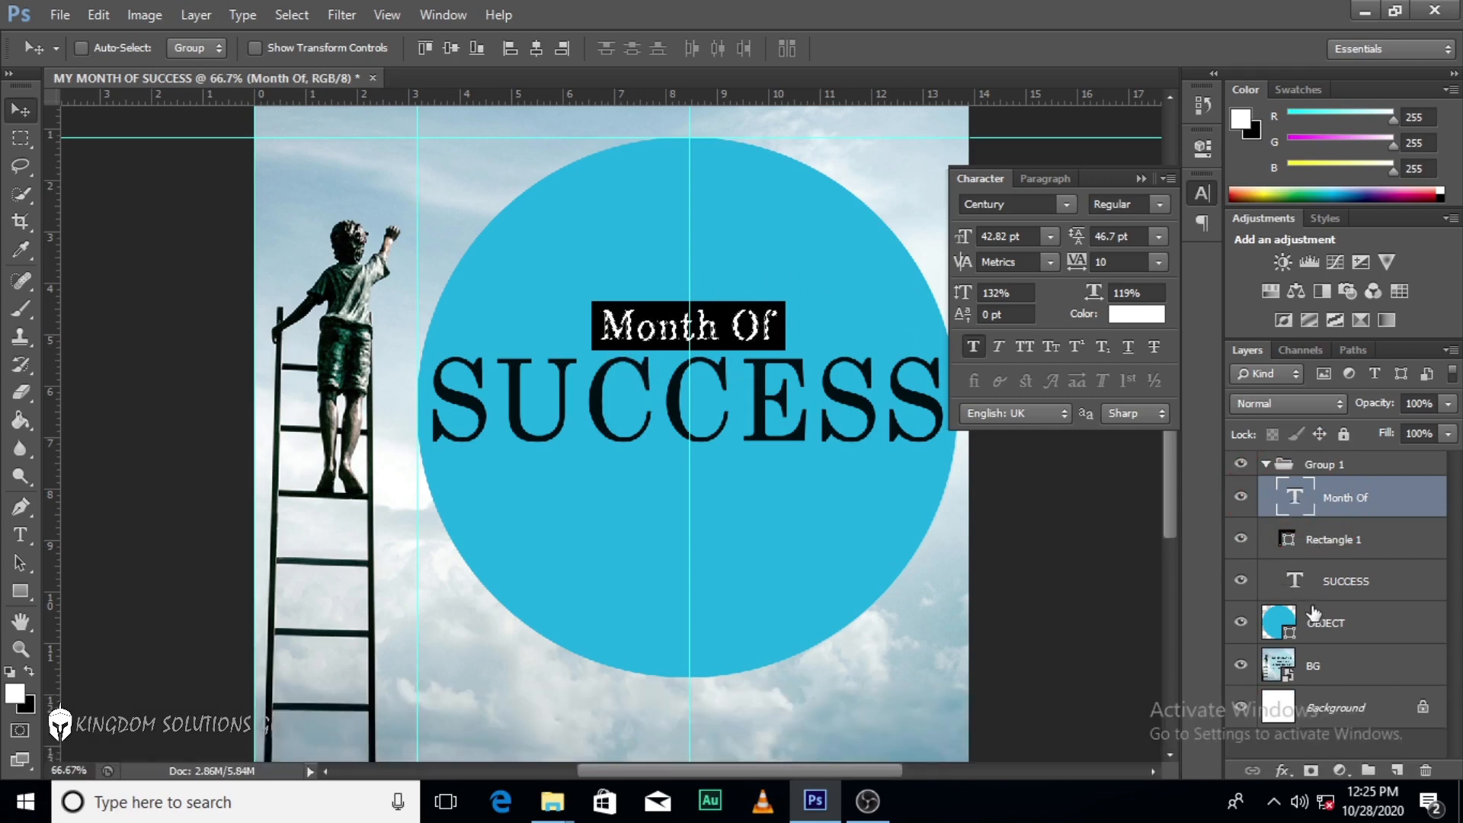
pyautogui.click(1326, 542)
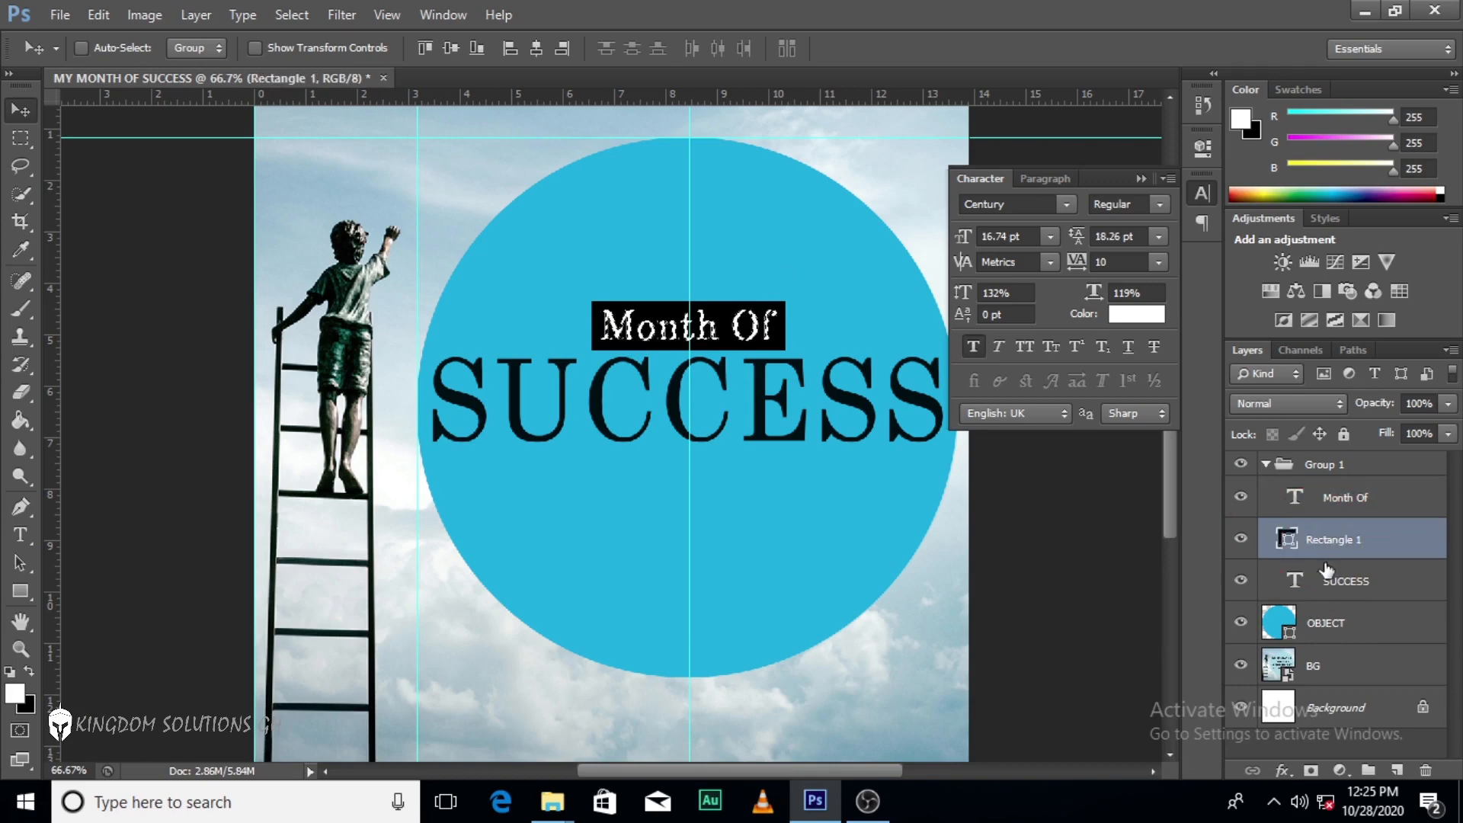
pyautogui.click(1310, 771)
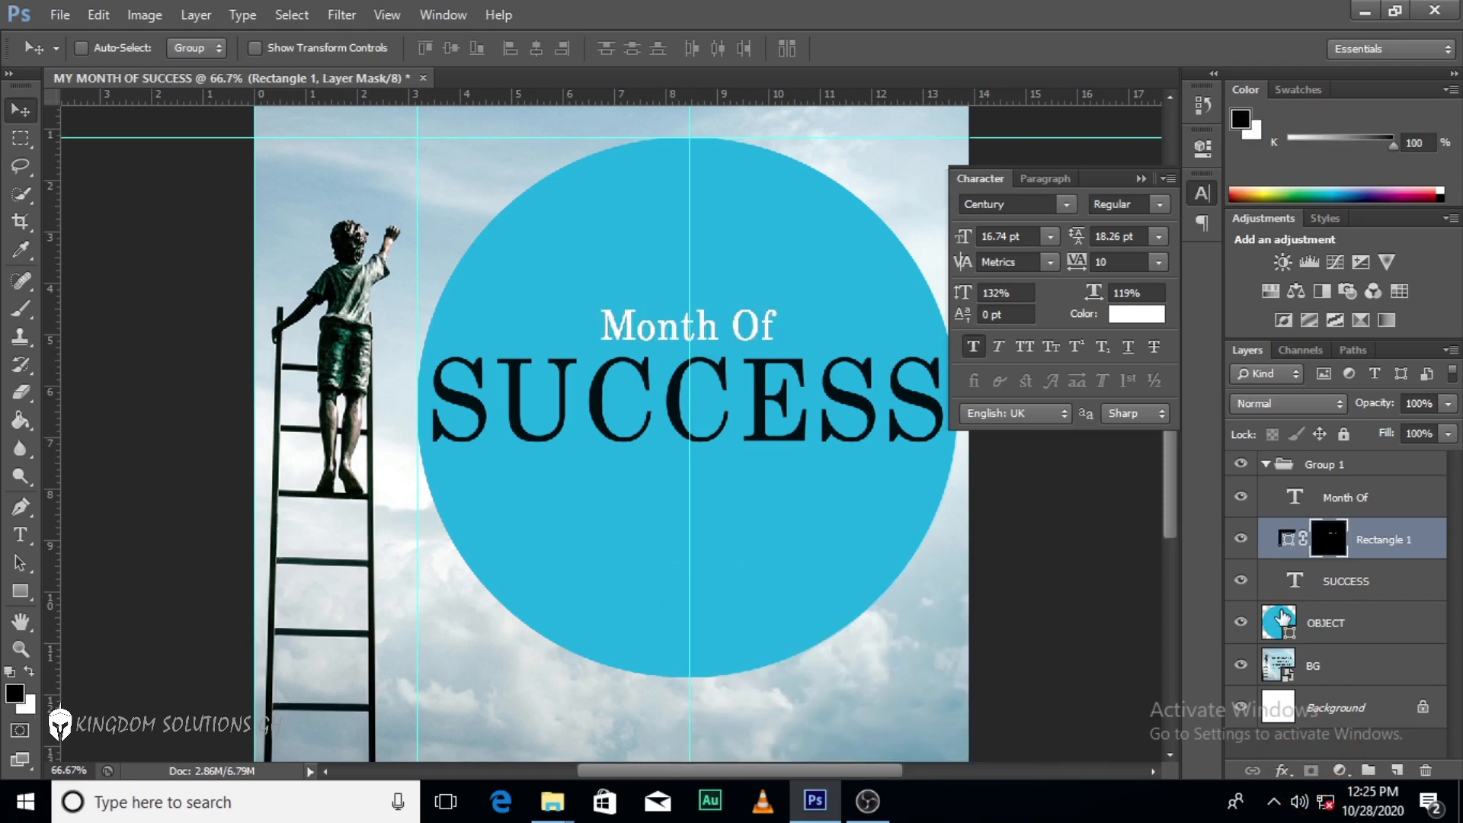
# Hide the Month Of text layer and invert the Rectangle 1 mask to cut the letters out of the black box.
pyautogui.click(1241, 500)
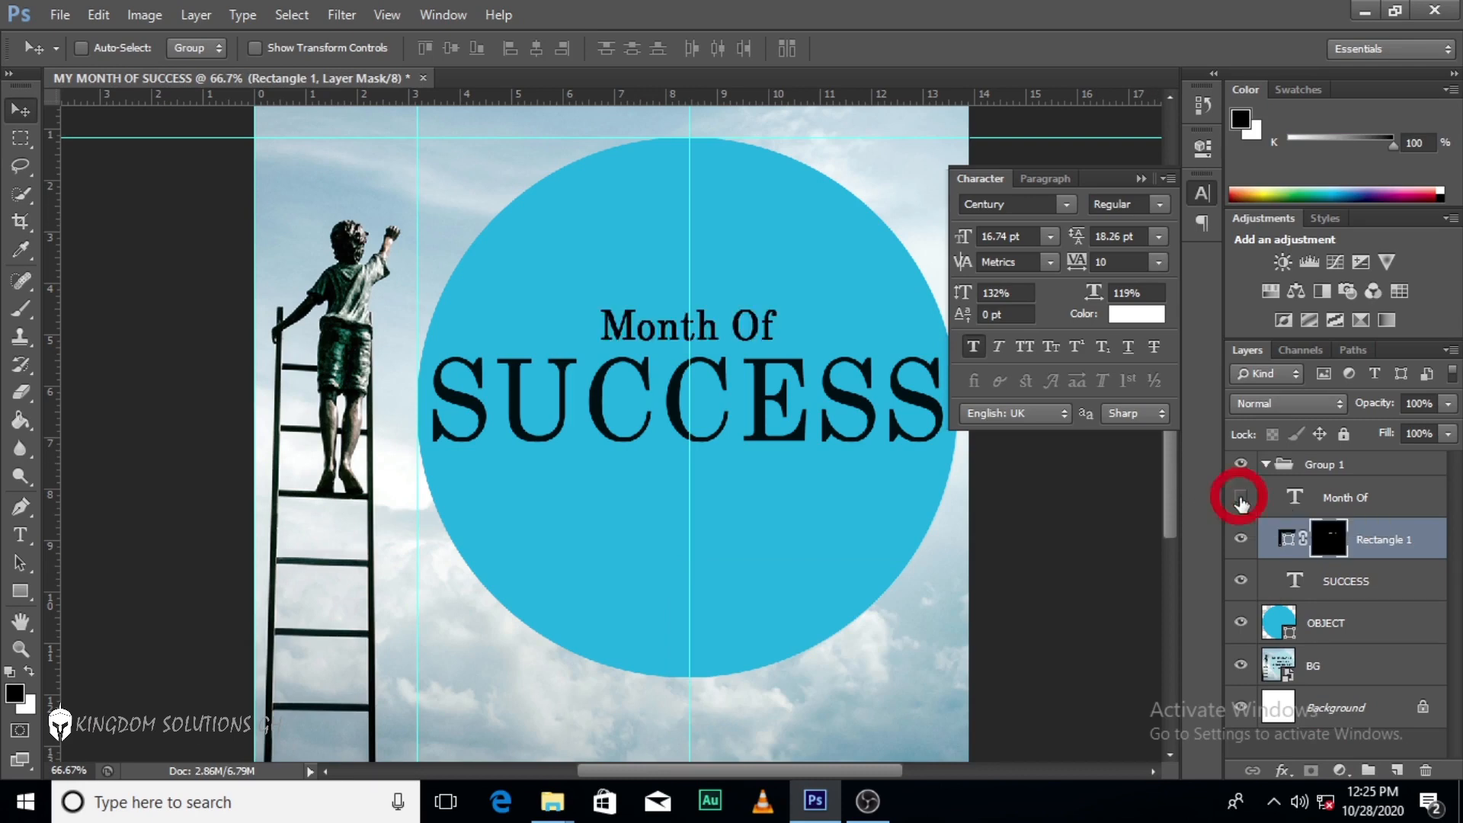
pyautogui.doubleClick(1327, 544)
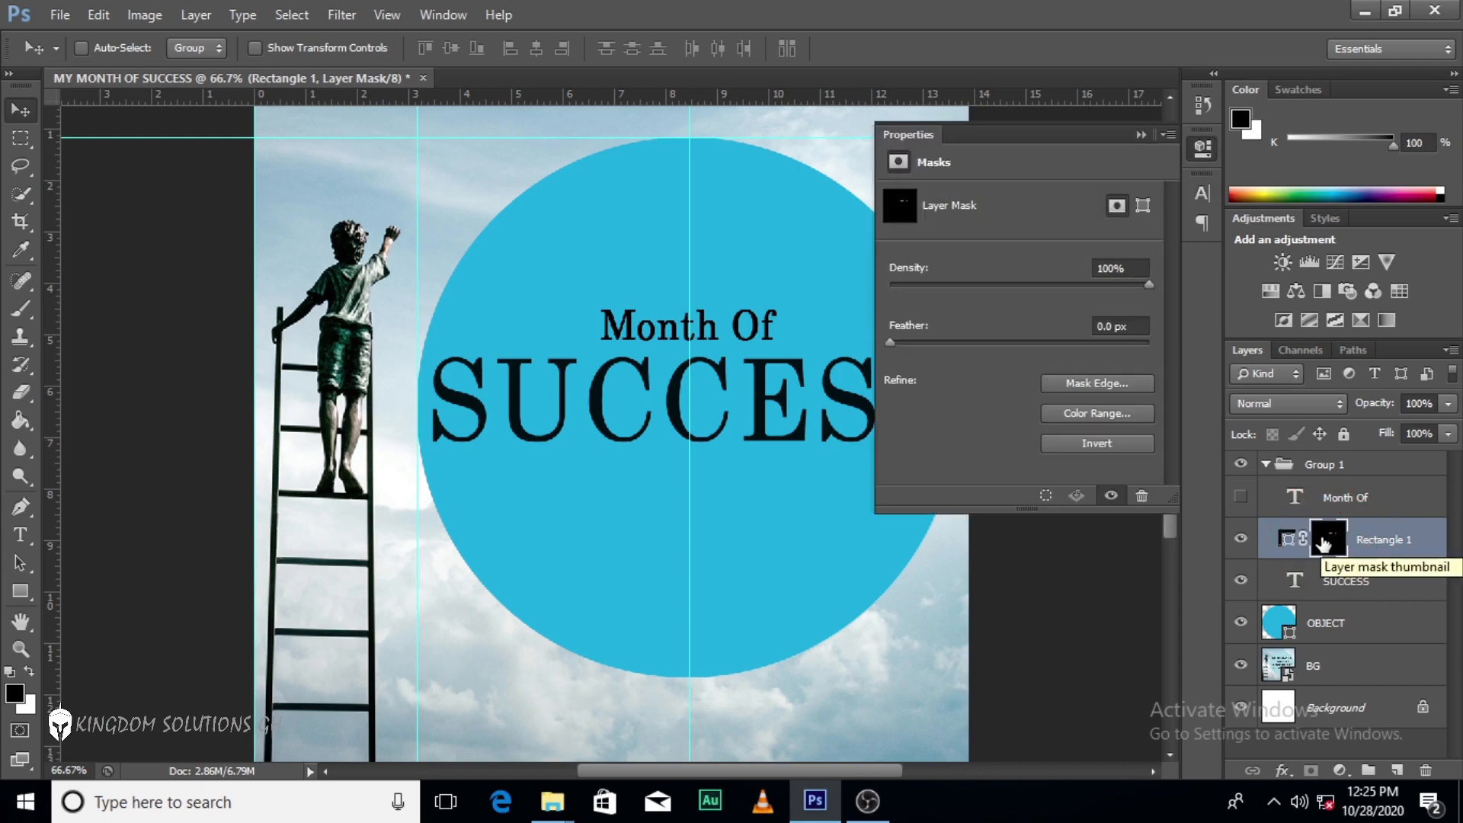
pyautogui.click(1100, 445)
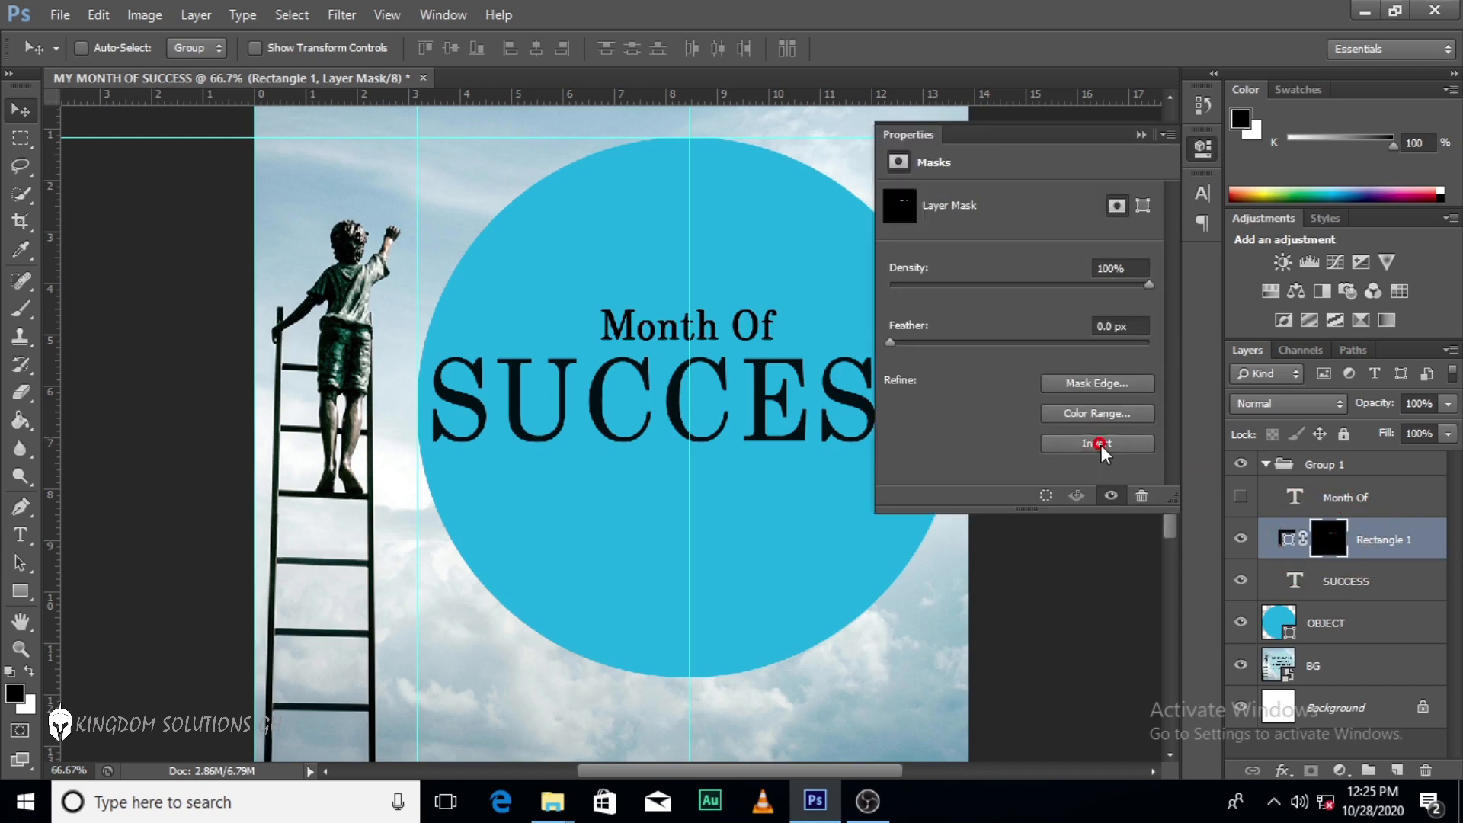
pyautogui.click(1143, 133)
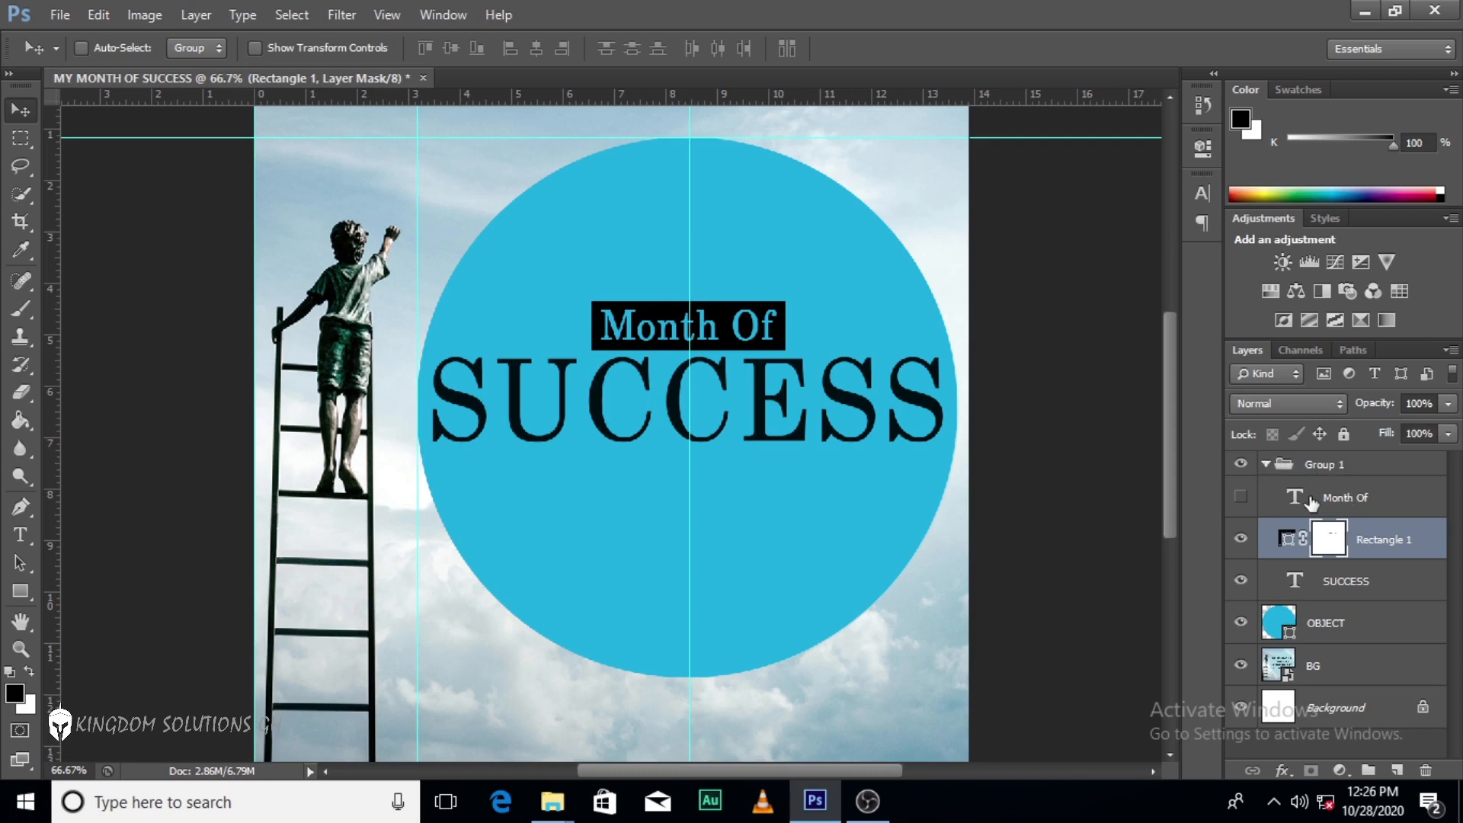
# Collapse Group 1, rename it THEME, and check its content by toggling the group's visibility off and on.
pyautogui.click(1268, 466)
pyautogui.doubleClick(1330, 464)
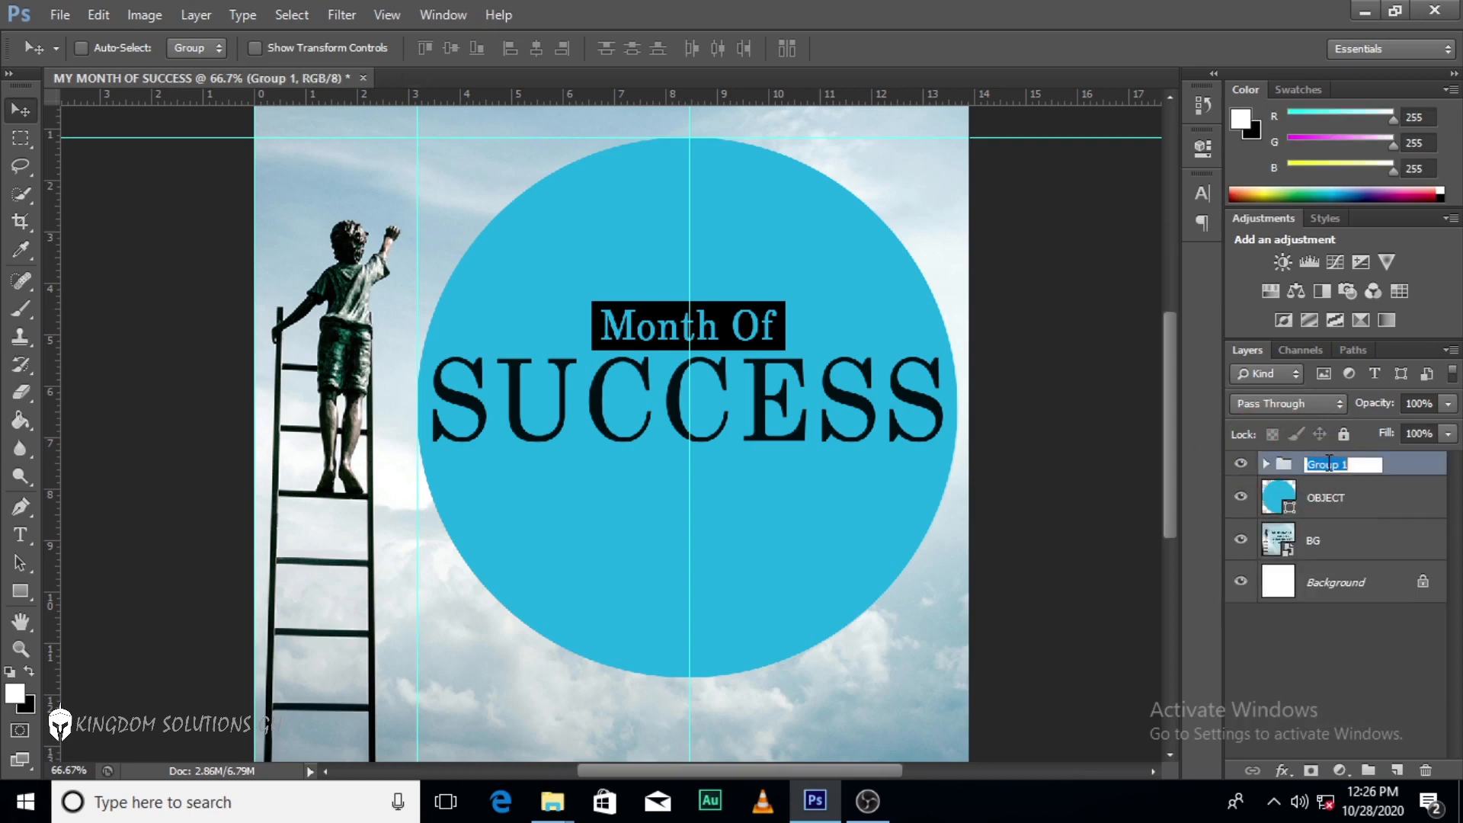
pyautogui.write('THEME')
pyautogui.press('Return')
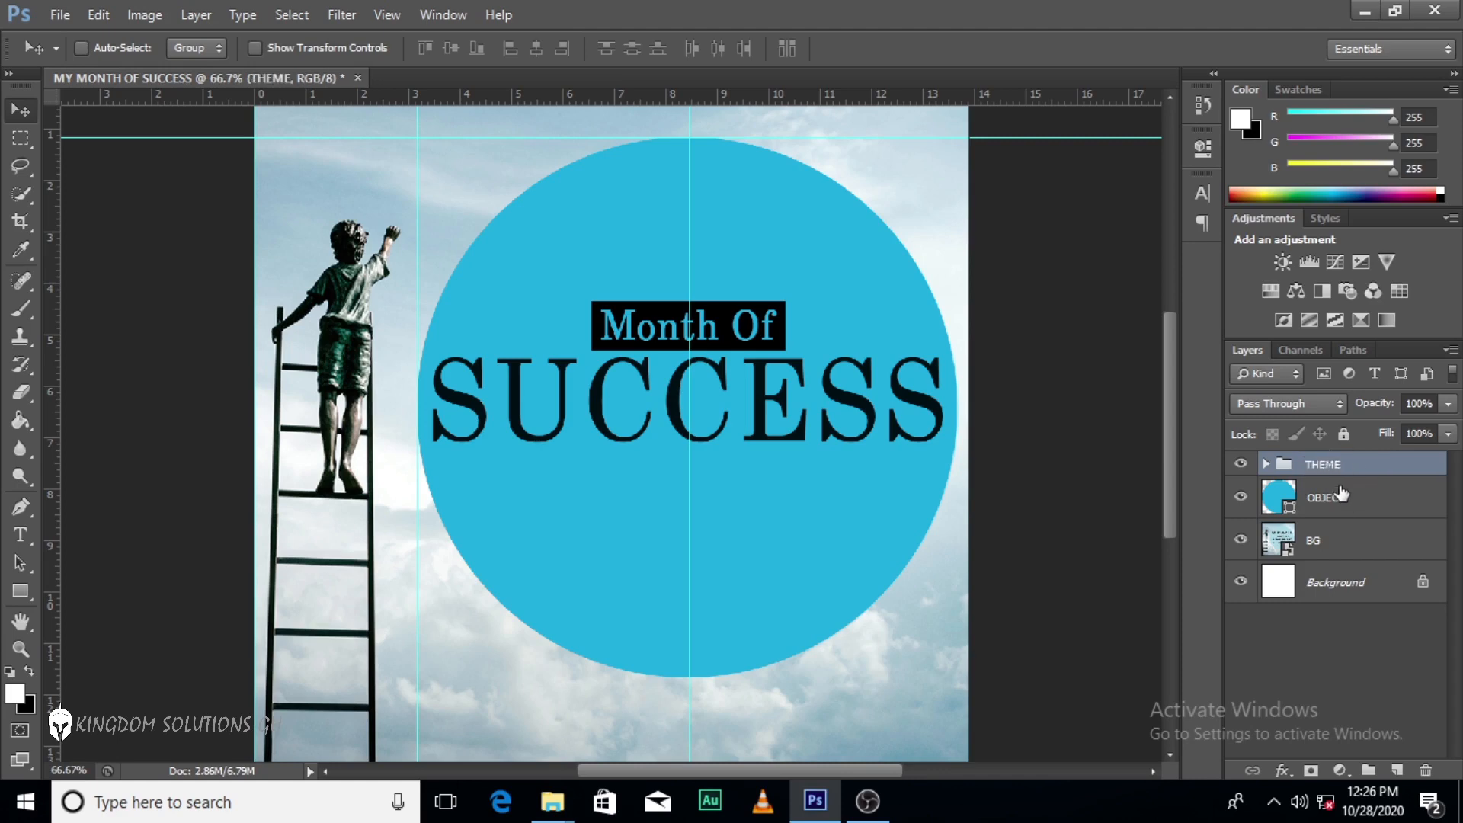
pyautogui.click(1241, 465)
pyautogui.click(1242, 466)
# Add the text "FROM NOBODY TO SOMEBODY, NO MORE BARRENNESS AND MISCARRIAGES; FULL TERM" on two lines below SUCCESS inside the THEME group.
pyautogui.click(1266, 464)
pyautogui.press('t')
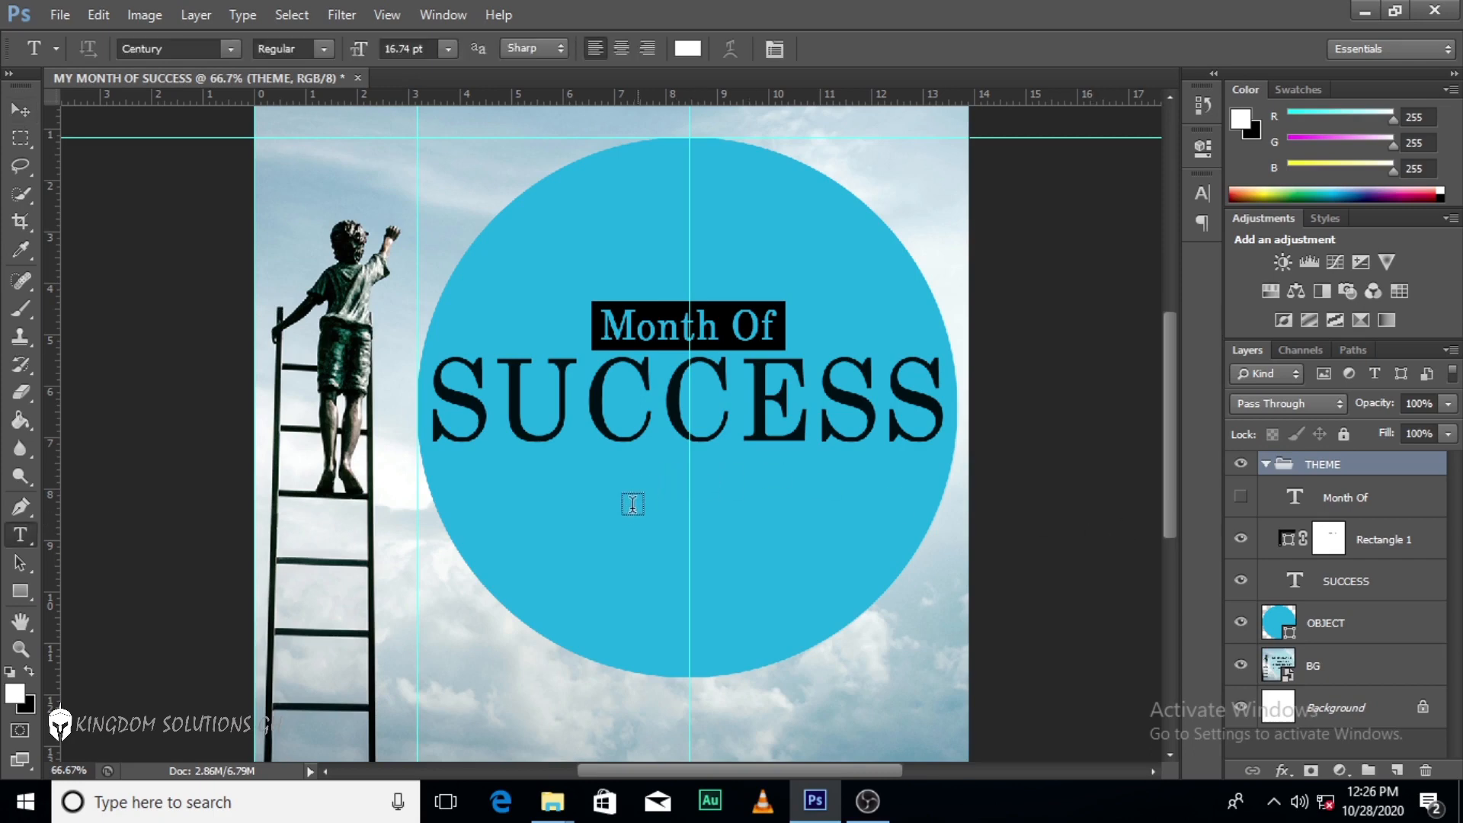
pyautogui.click(627, 509)
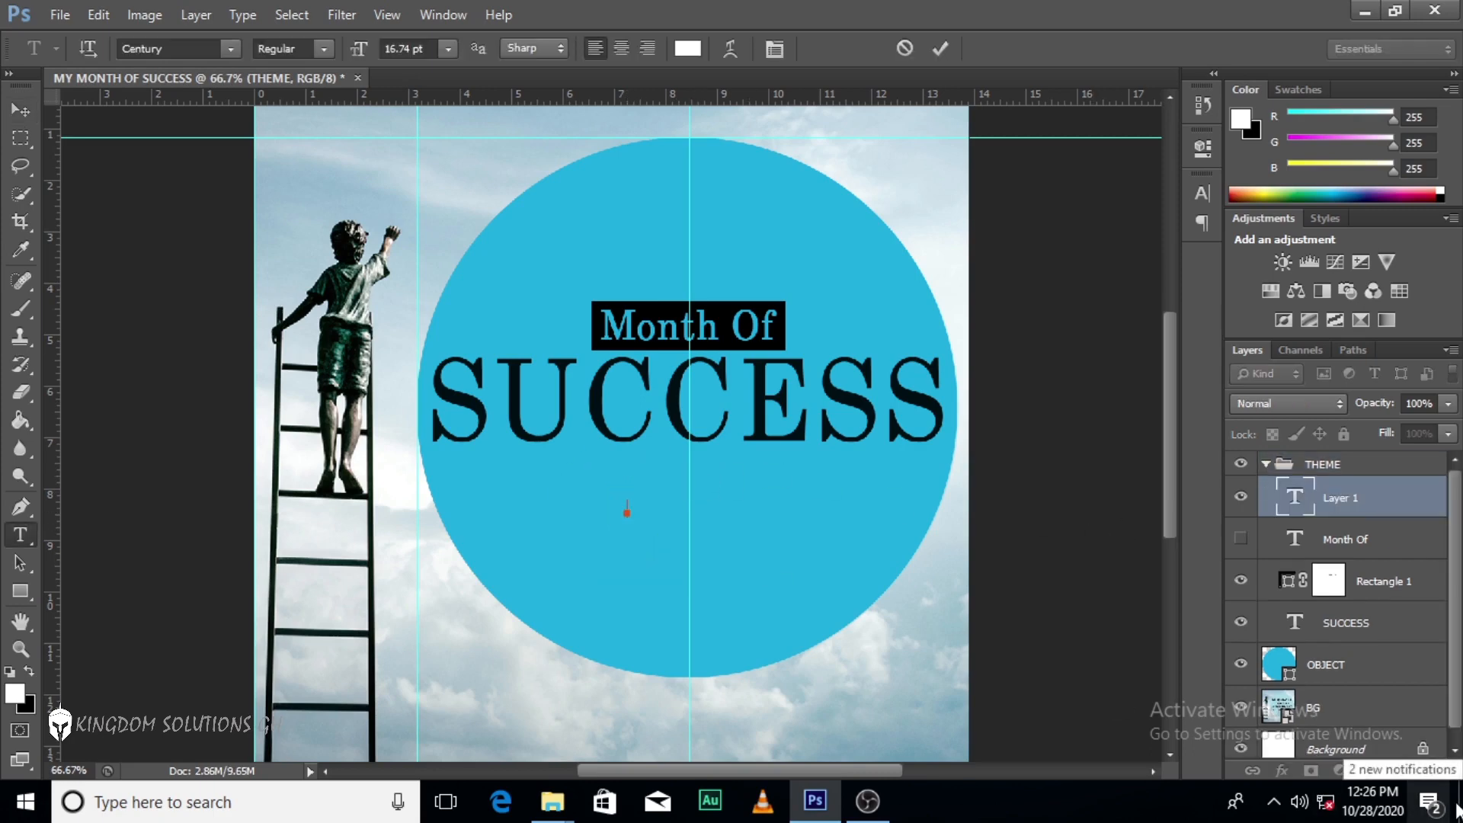
pyautogui.write('FROM NOBODY TO')
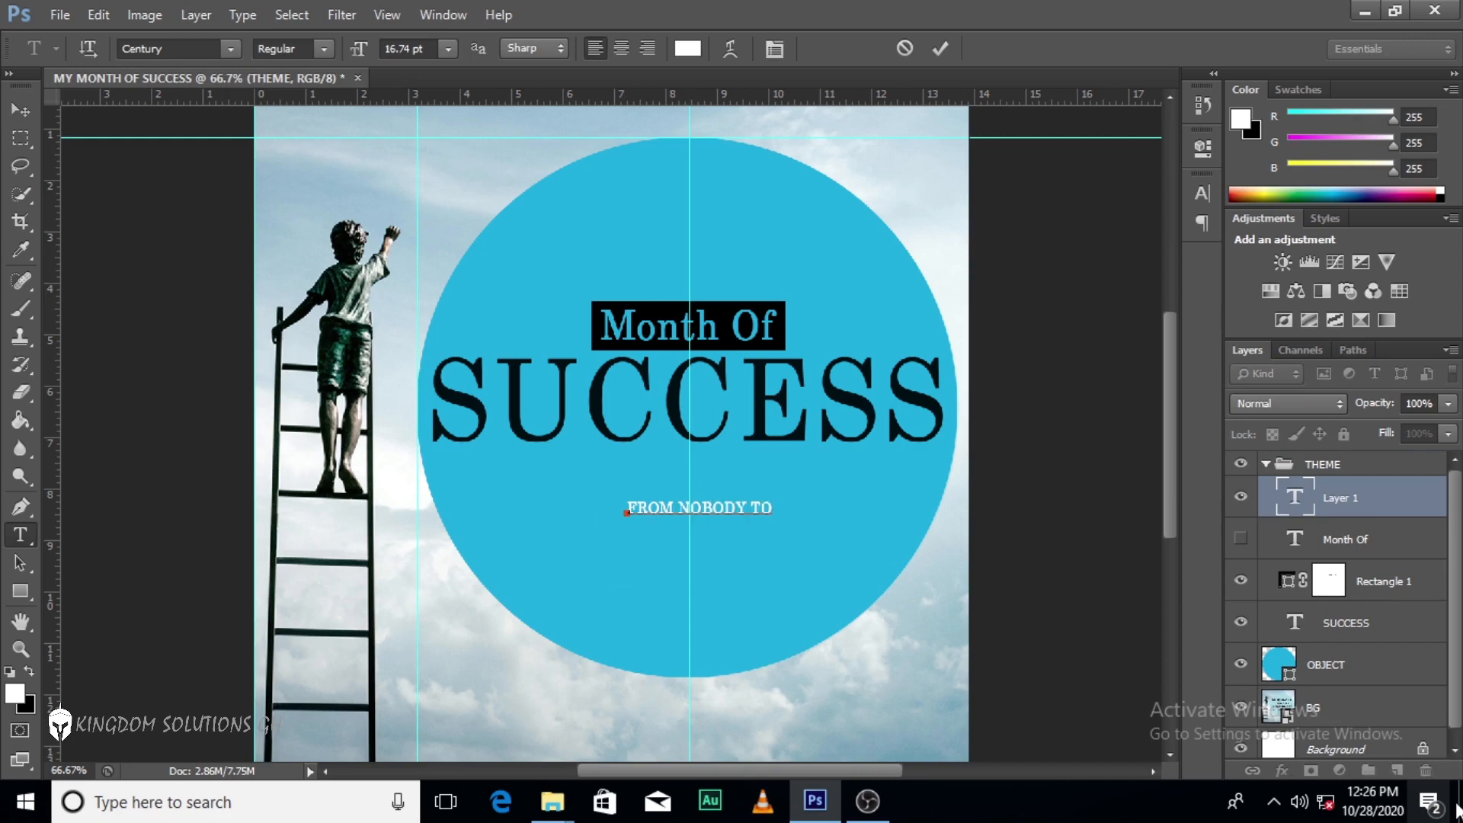
pyautogui.write('MEBODY, NO')
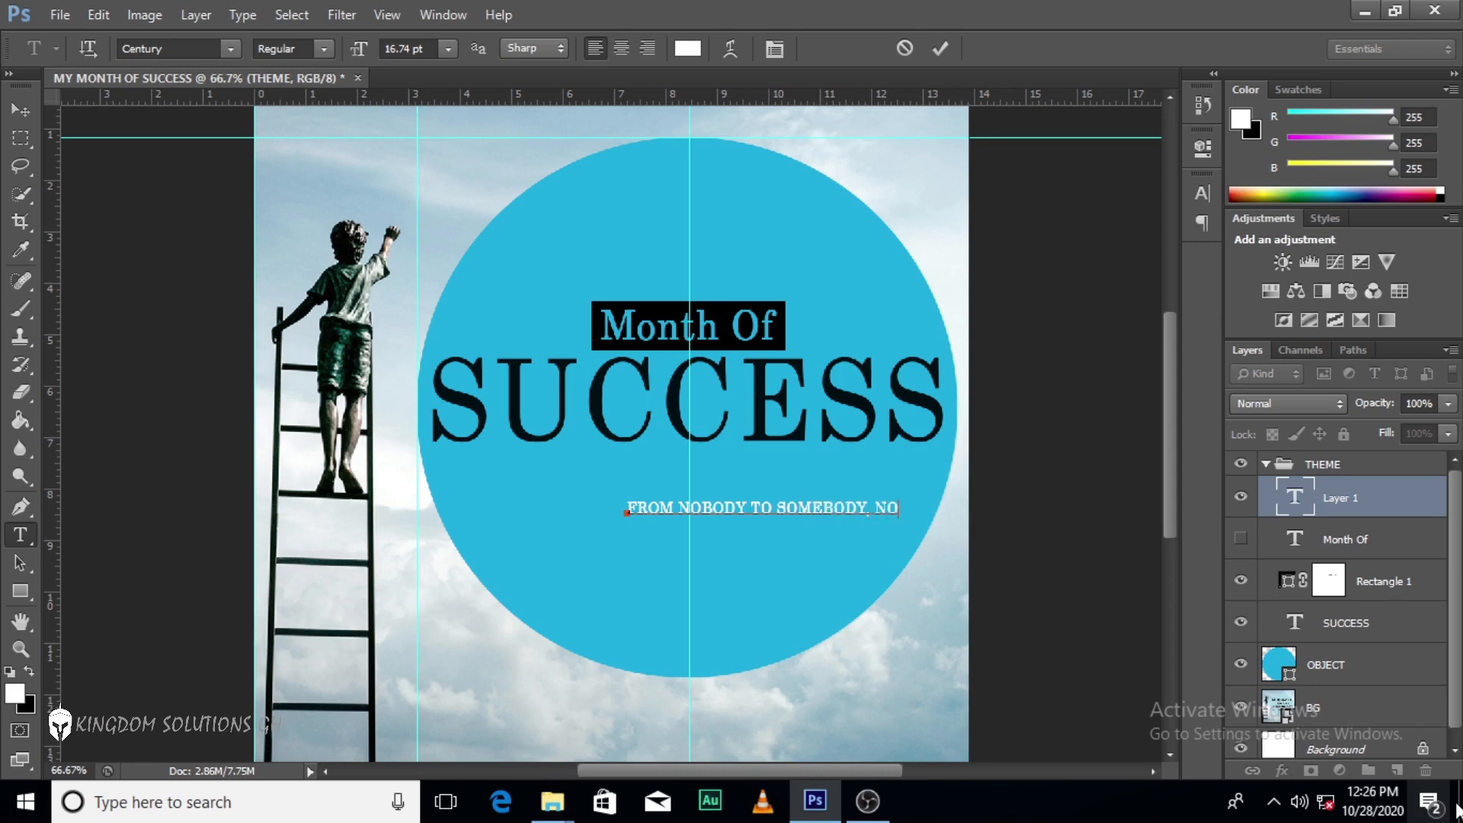
pyautogui.write(' MO')
pyautogui.write('RE M')
pyautogui.write('F')
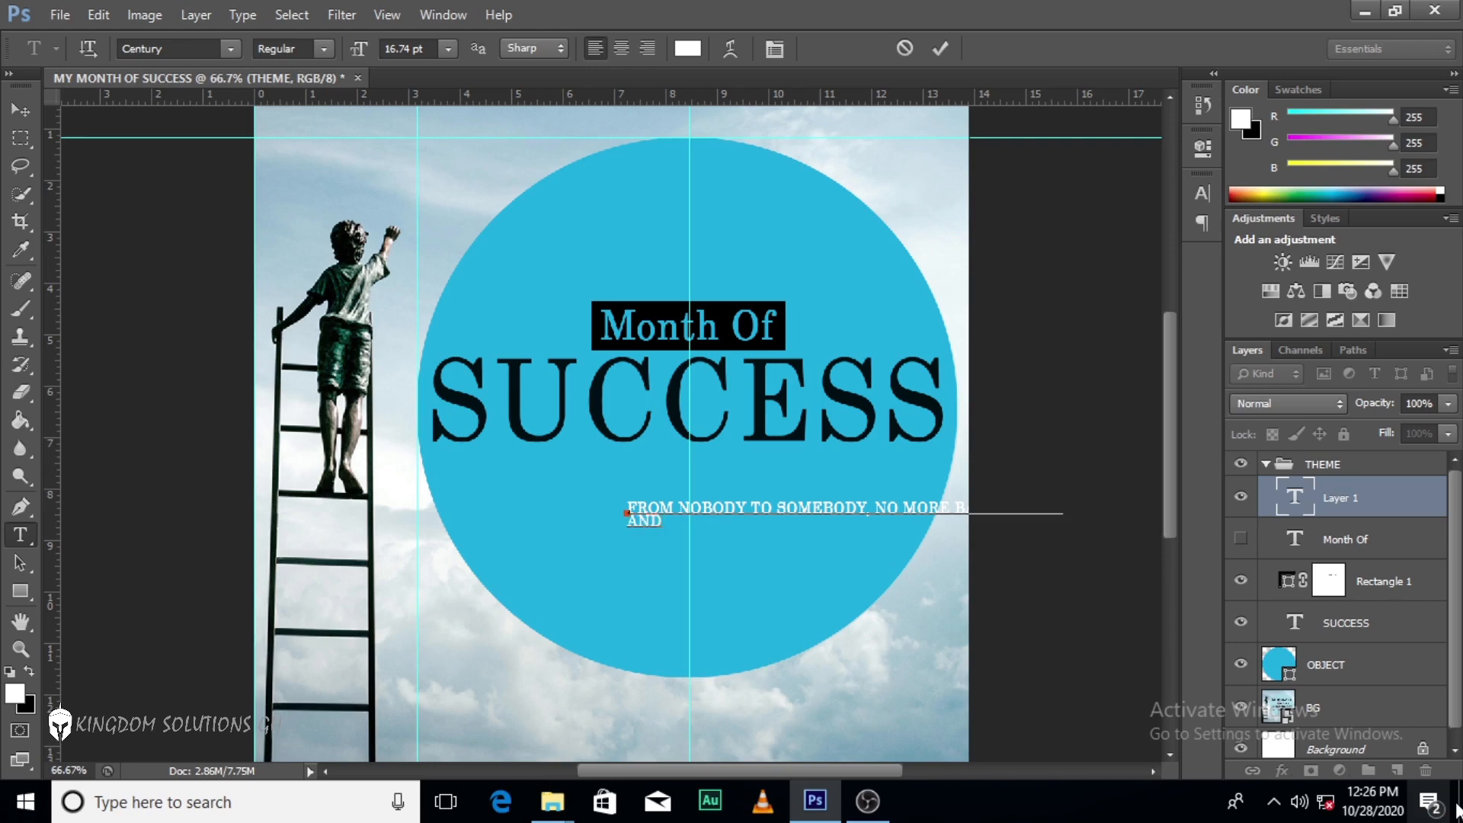
pyautogui.write('MISCARRIAGE')
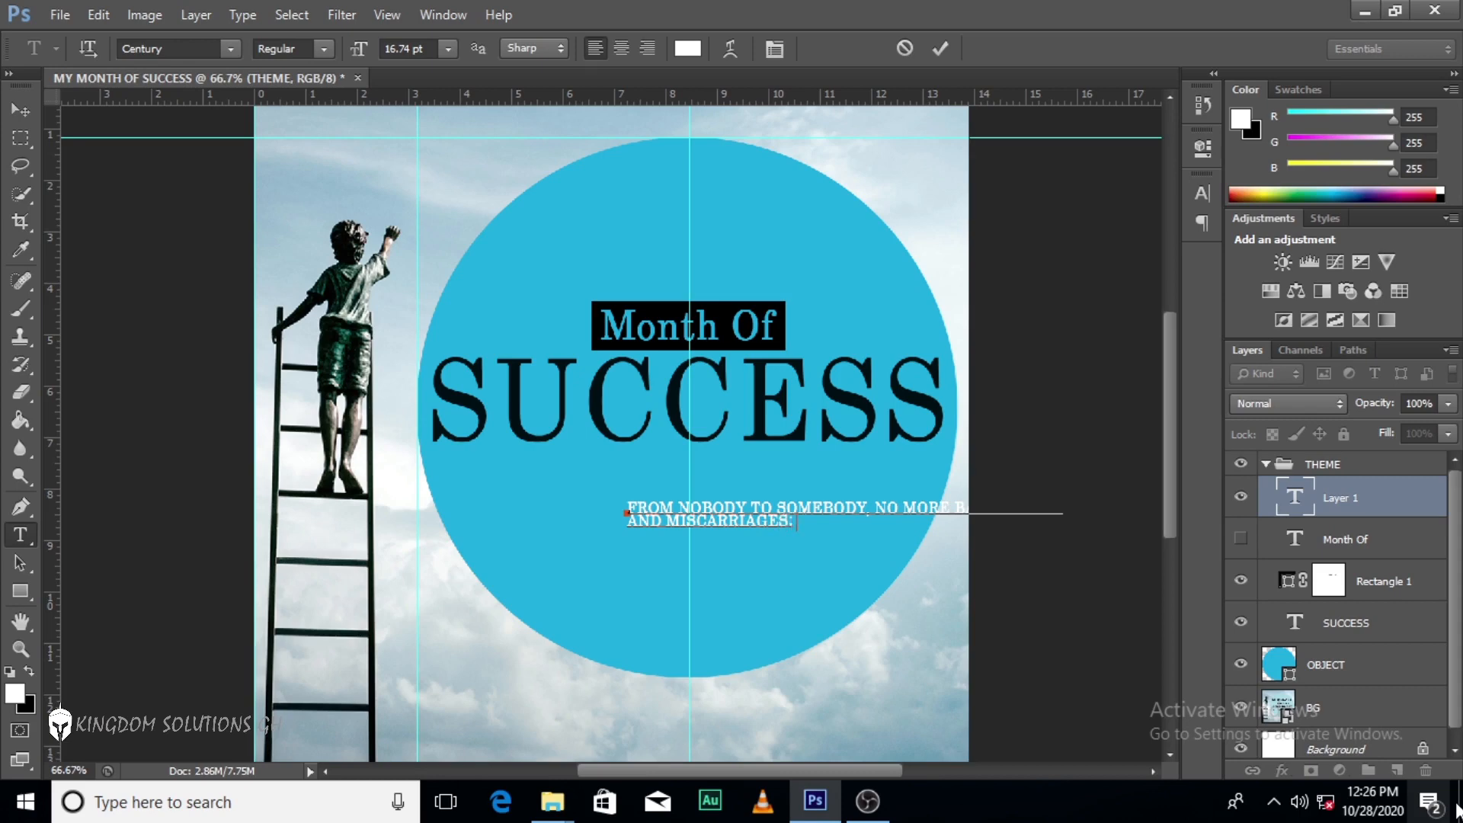
pyautogui.write('S: FULL TERM')
pyautogui.click(1429, 495)
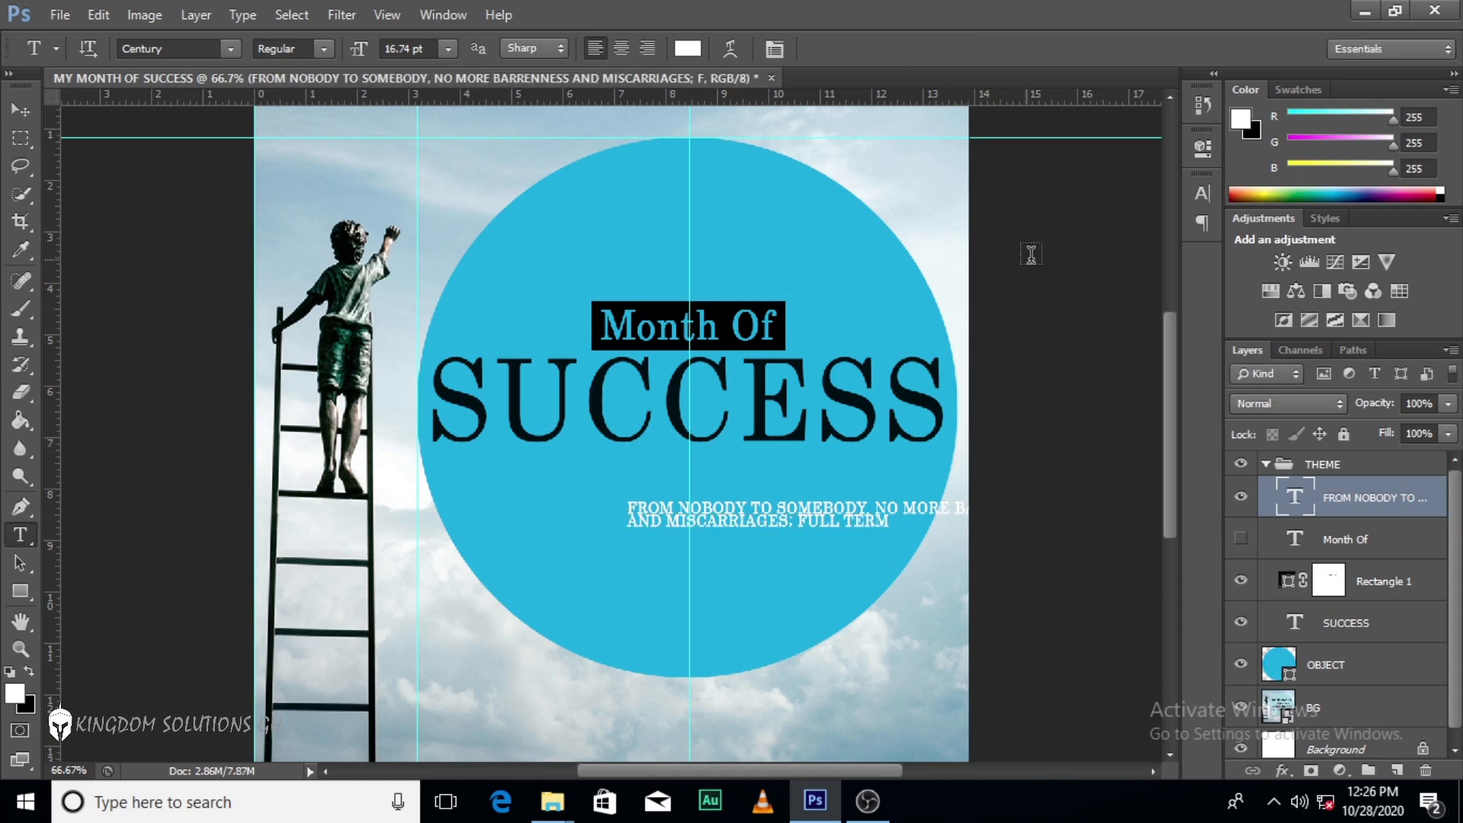
# Set the tagline's leading to 22.26 pt and centre-align its paragraph.
pyautogui.click(1201, 195)
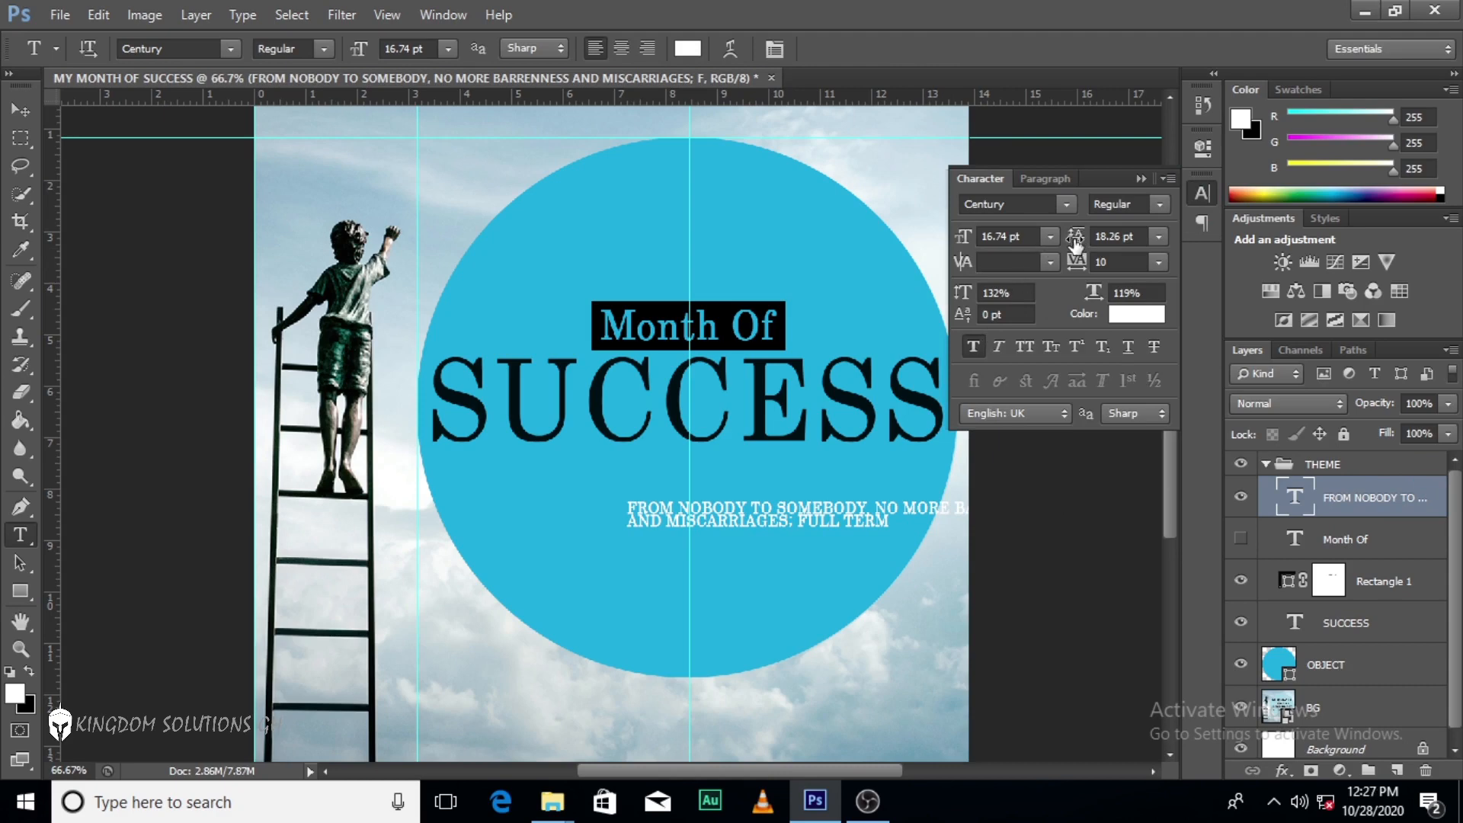
pyautogui.moveTo(1075, 243); pyautogui.dragTo(1078, 243)
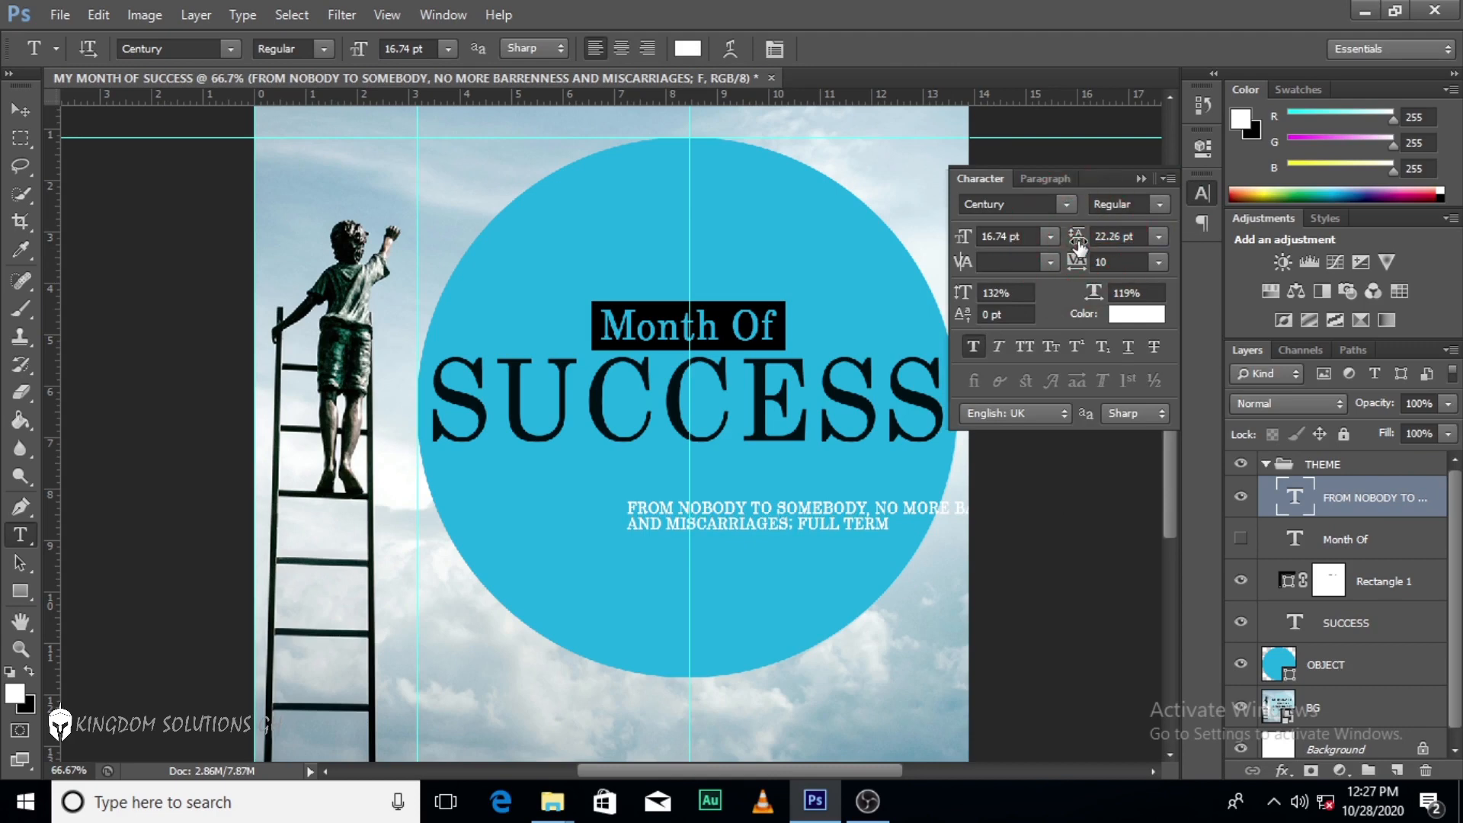
pyautogui.click(1054, 180)
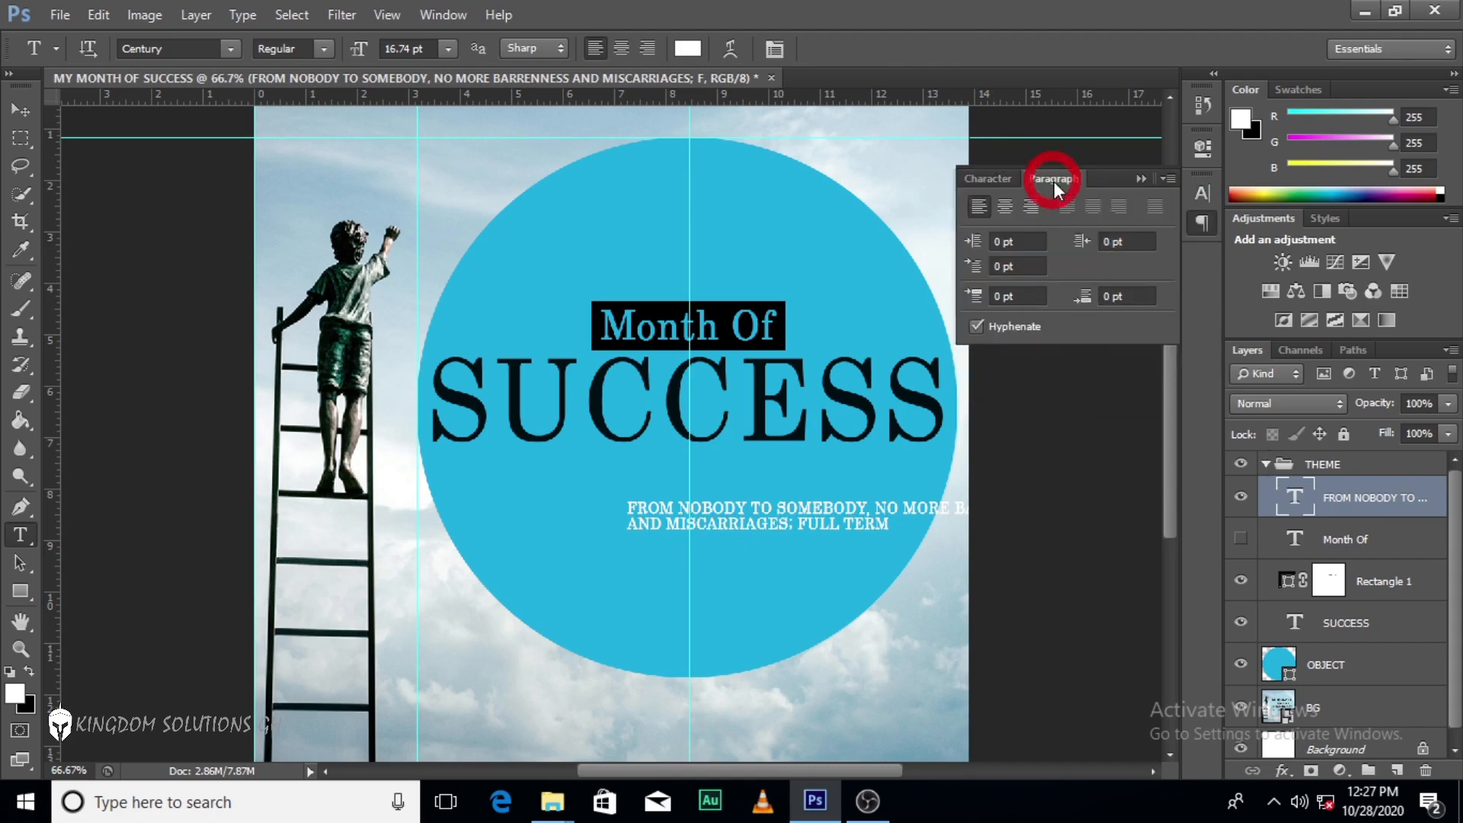
pyautogui.click(1004, 206)
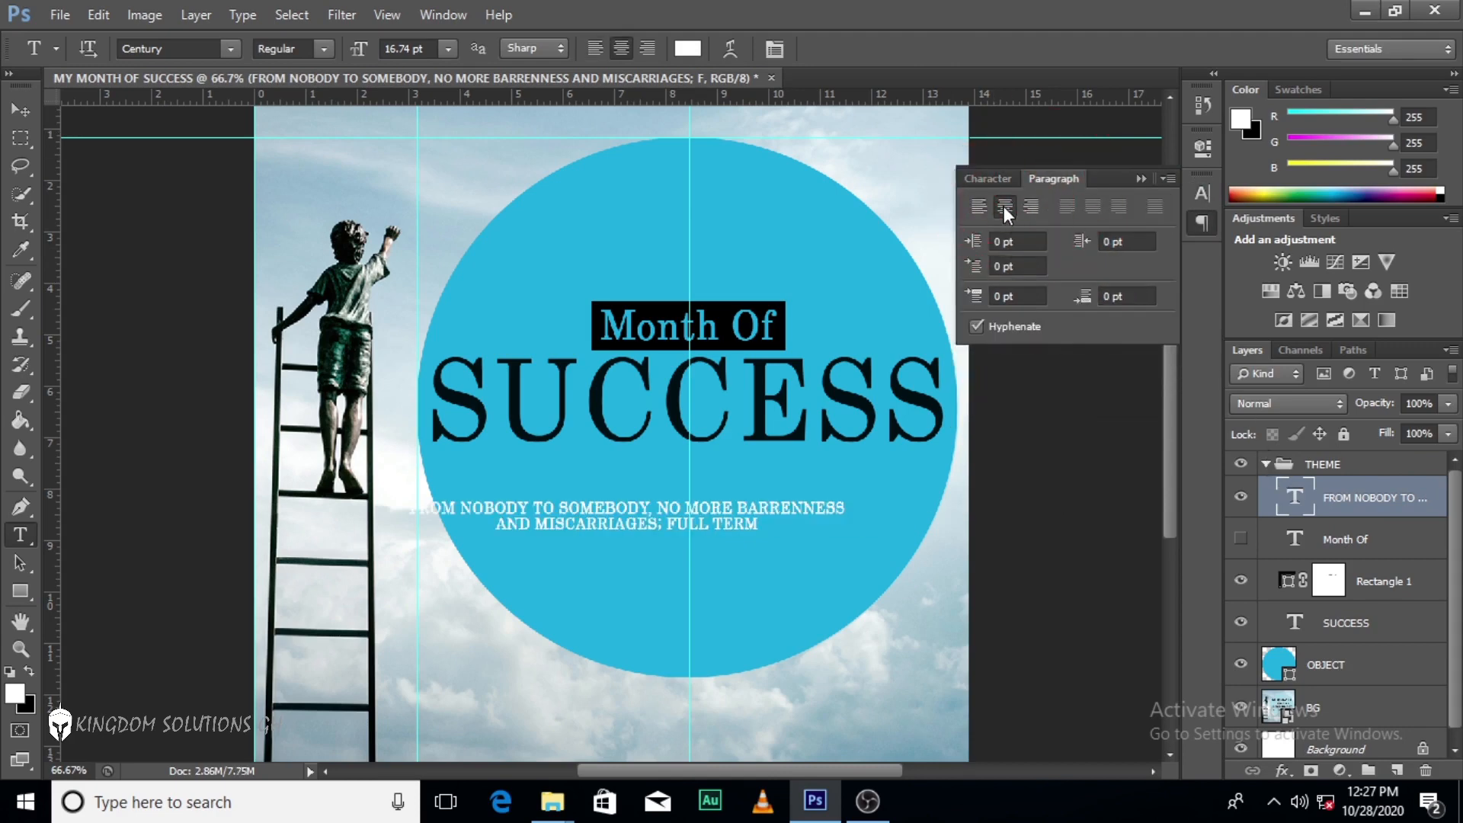
pyautogui.click(1141, 179)
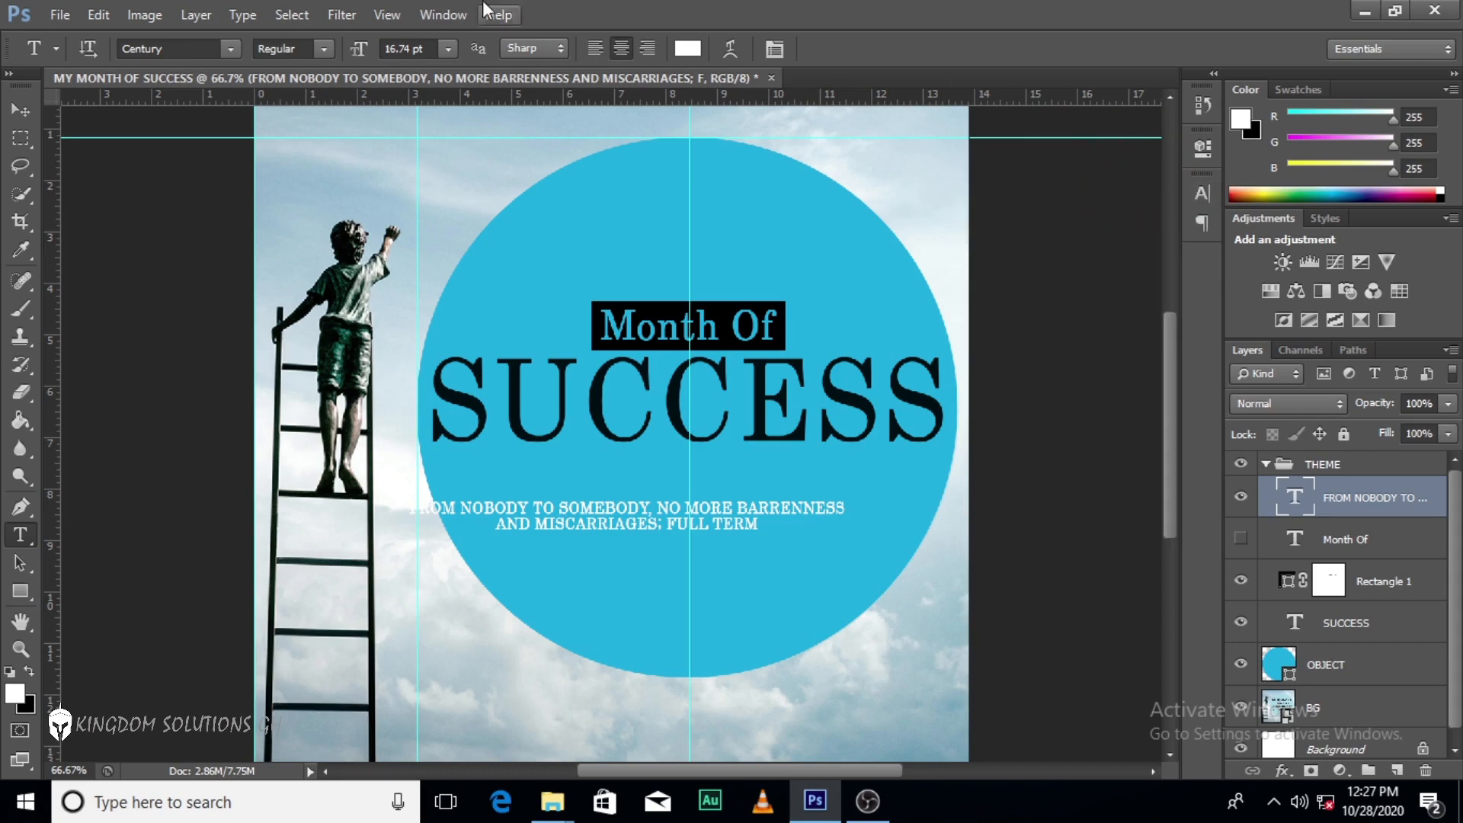
pyautogui.click(441, 14)
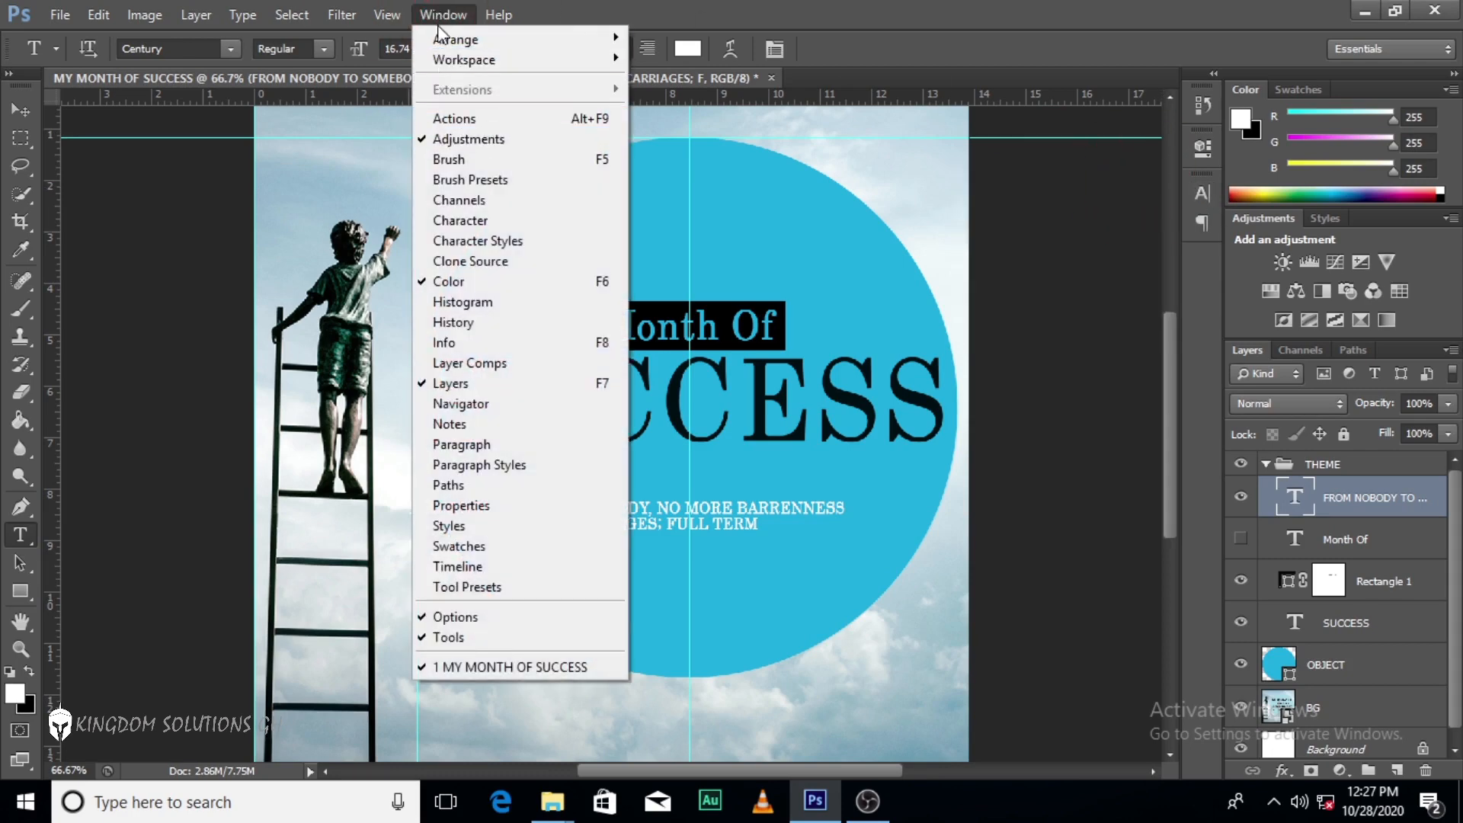
pyautogui.click(452, 219)
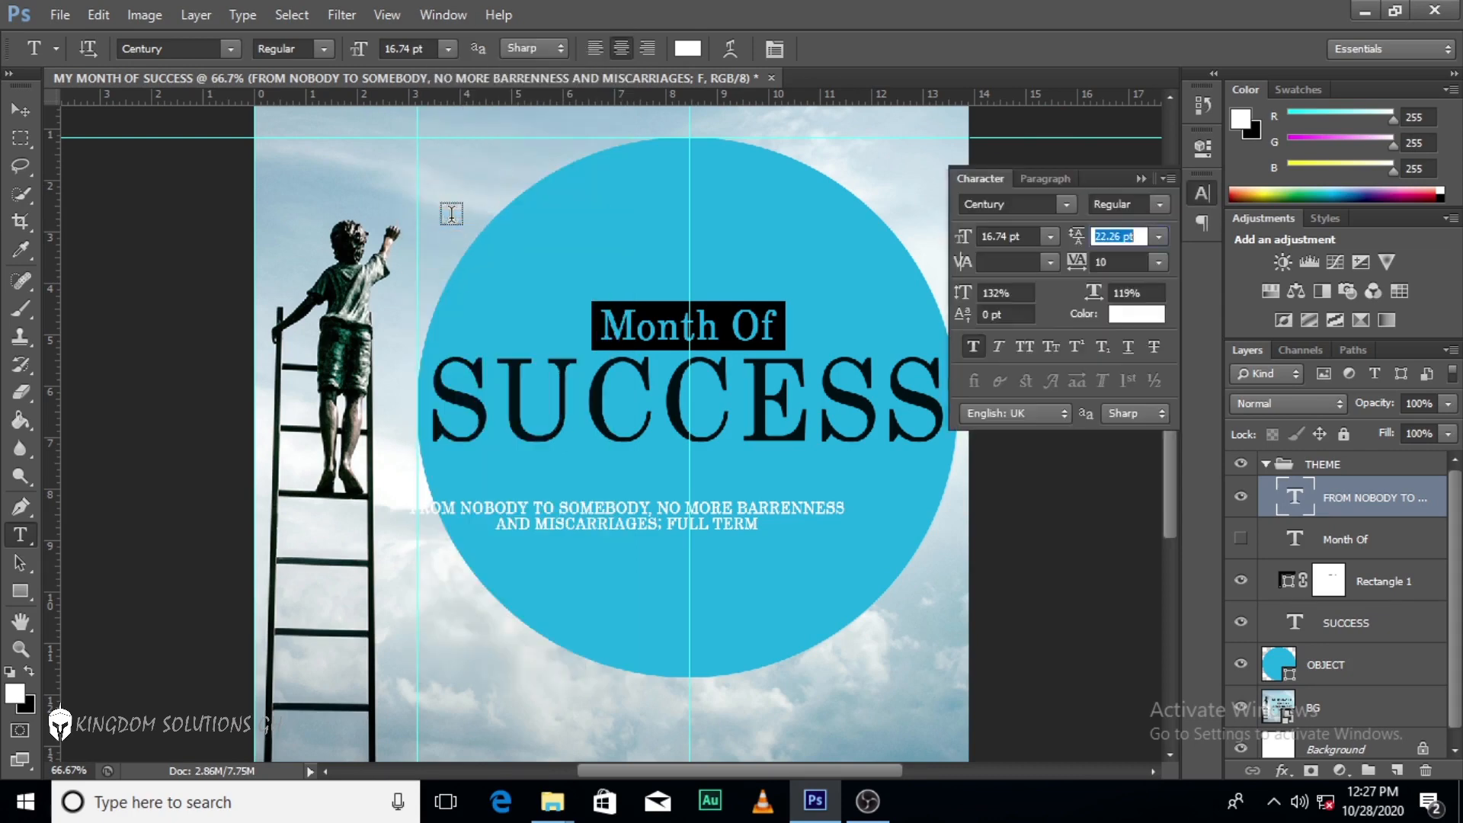
pyautogui.click(1040, 176)
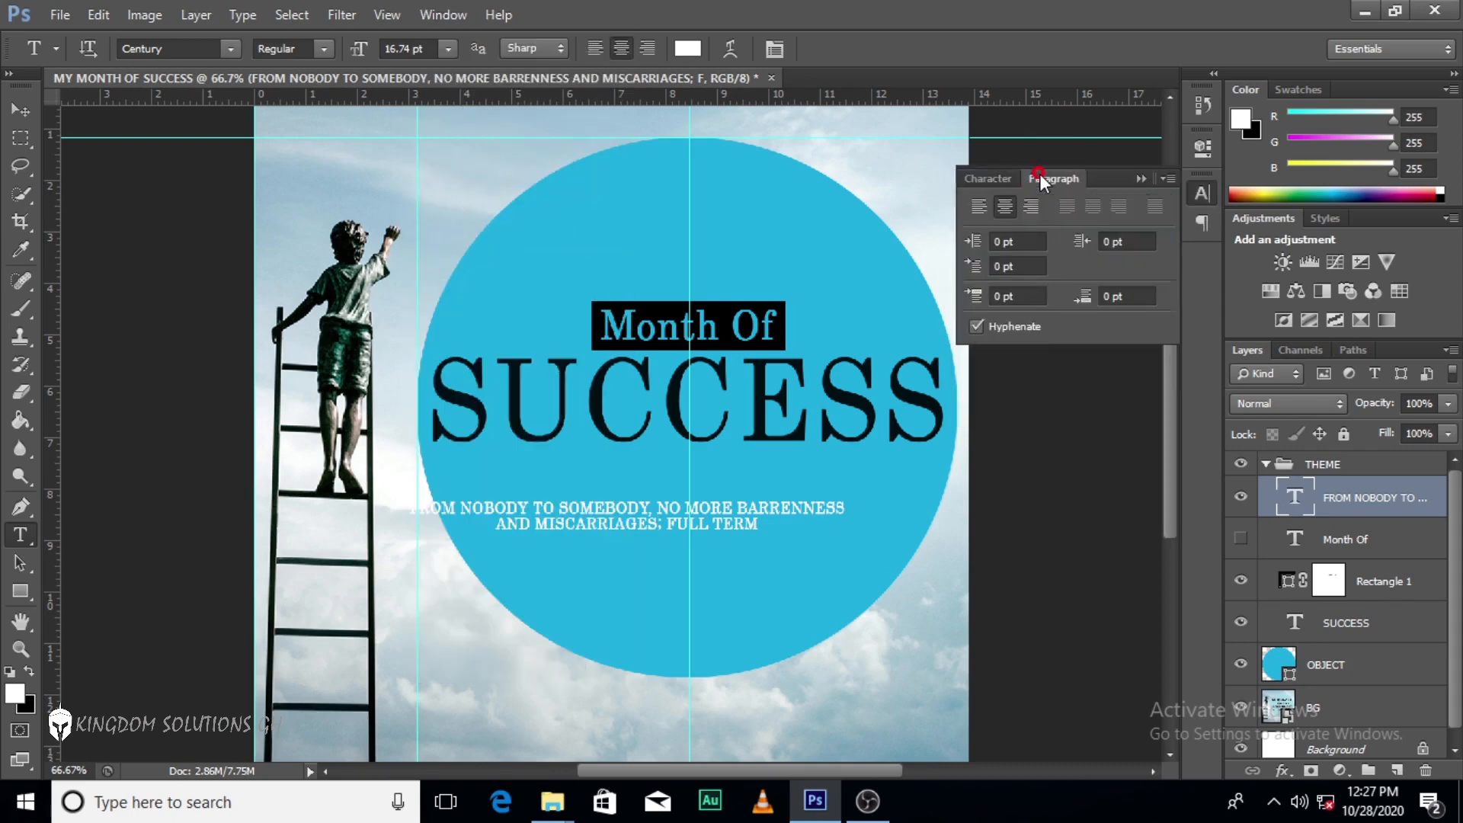
pyautogui.click(1141, 179)
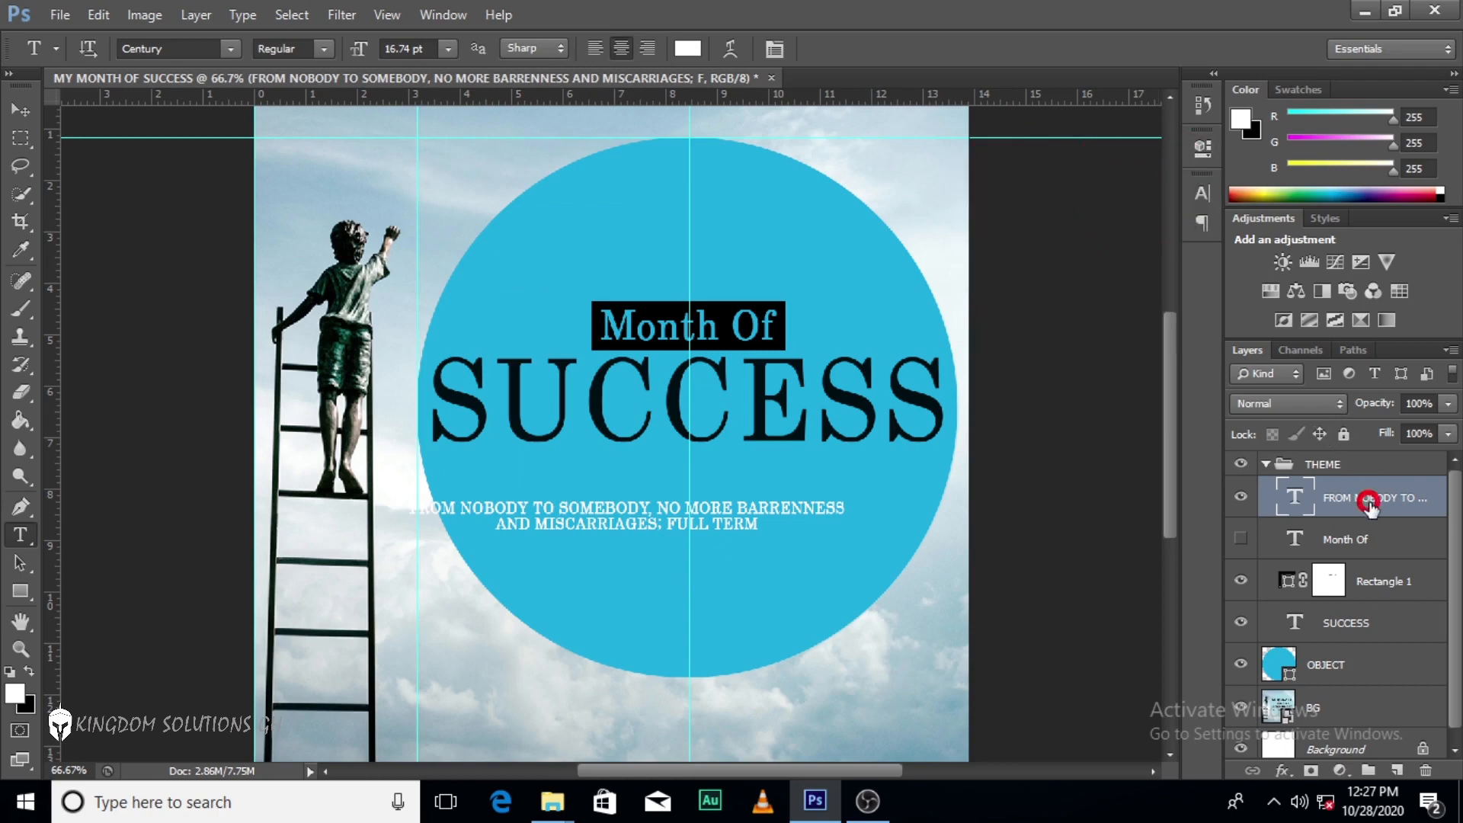
# Scale the tagline to about 83% and centre it on the vertical guide directly beneath SUCCESS.
pyautogui.hotkey('ctrl', 't')
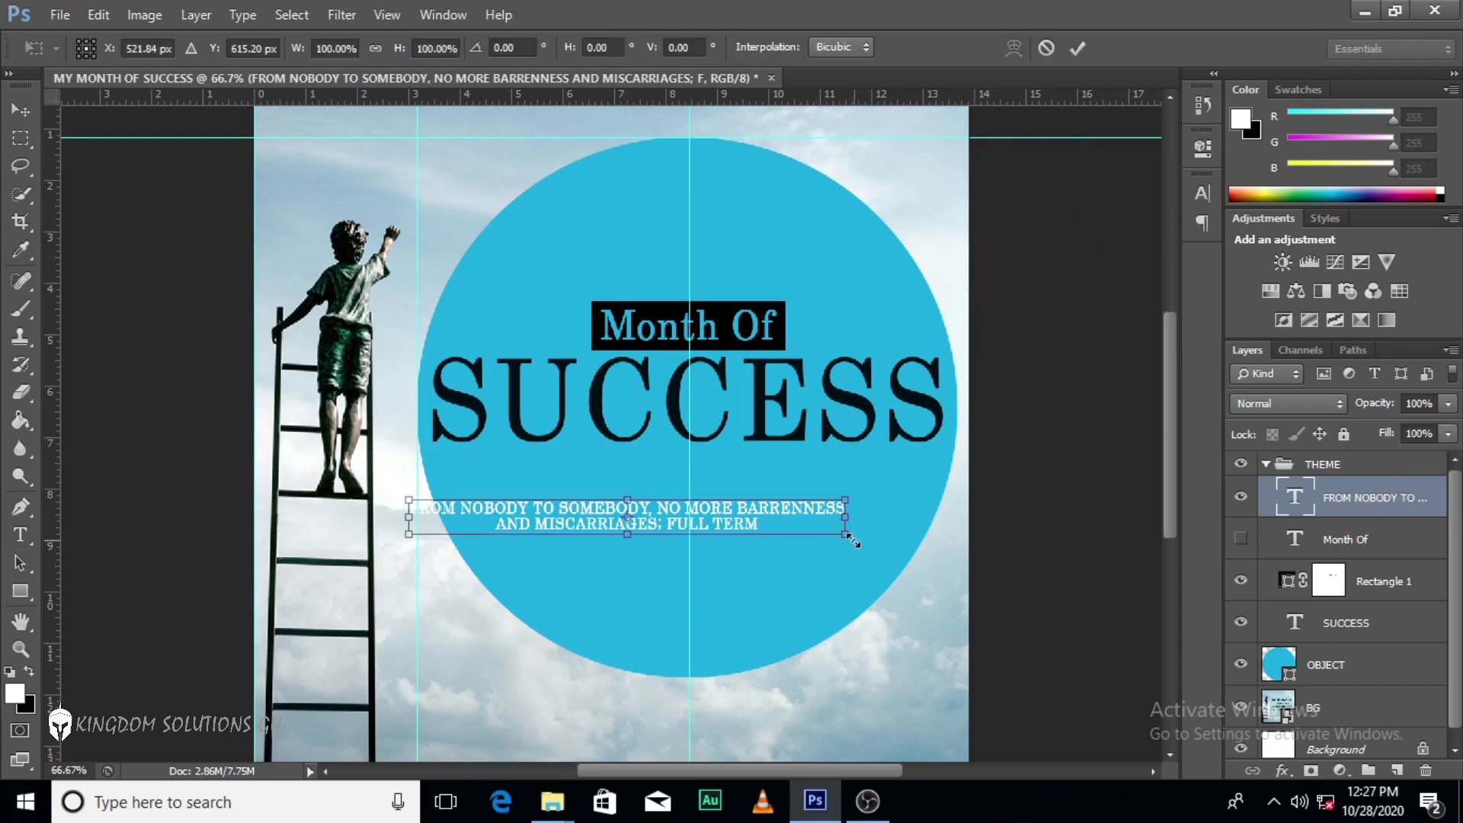
pyautogui.moveTo(846, 537); pyautogui.dragTo(802, 466)
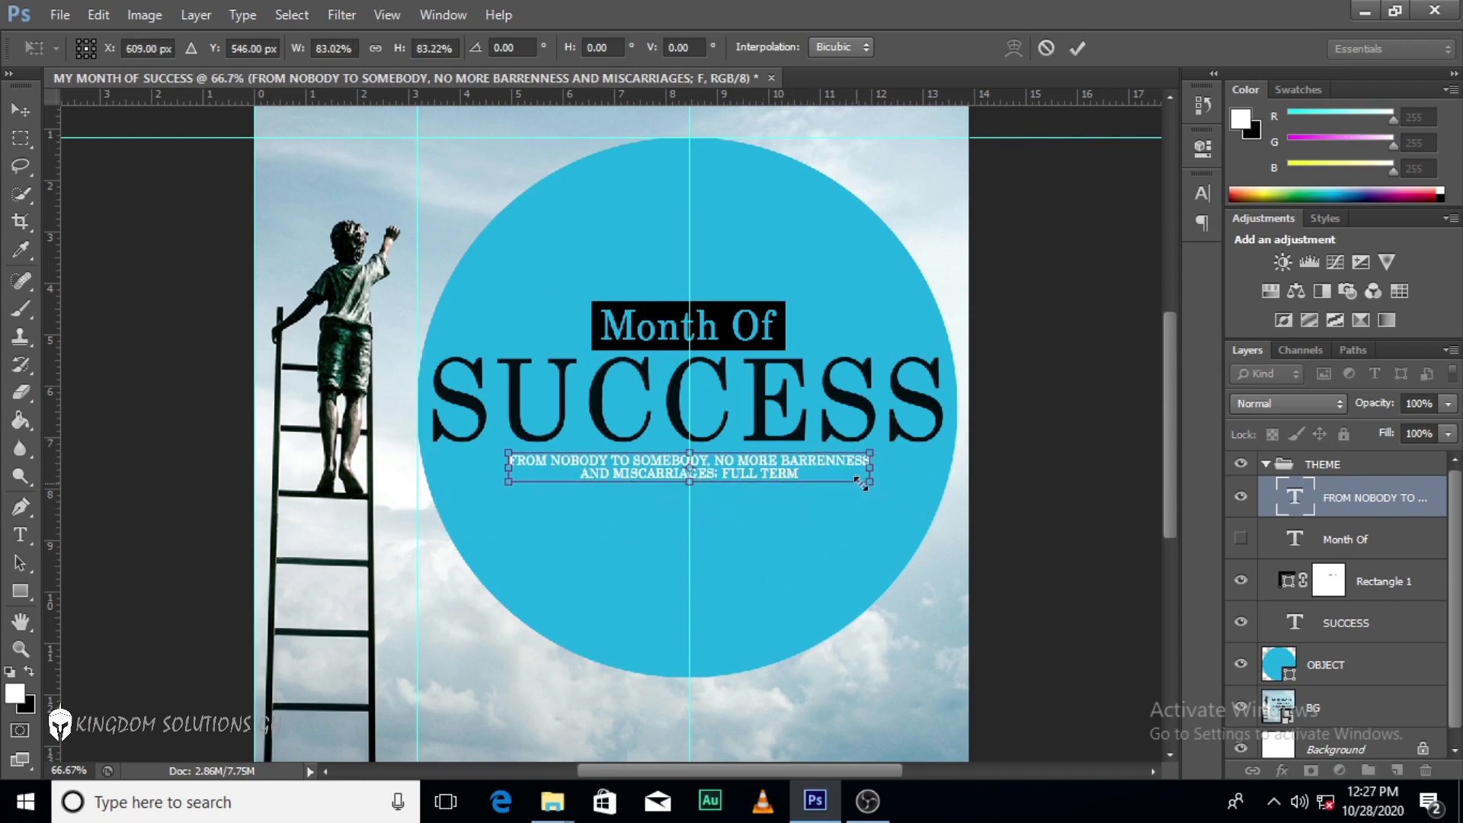
pyautogui.press('Return')
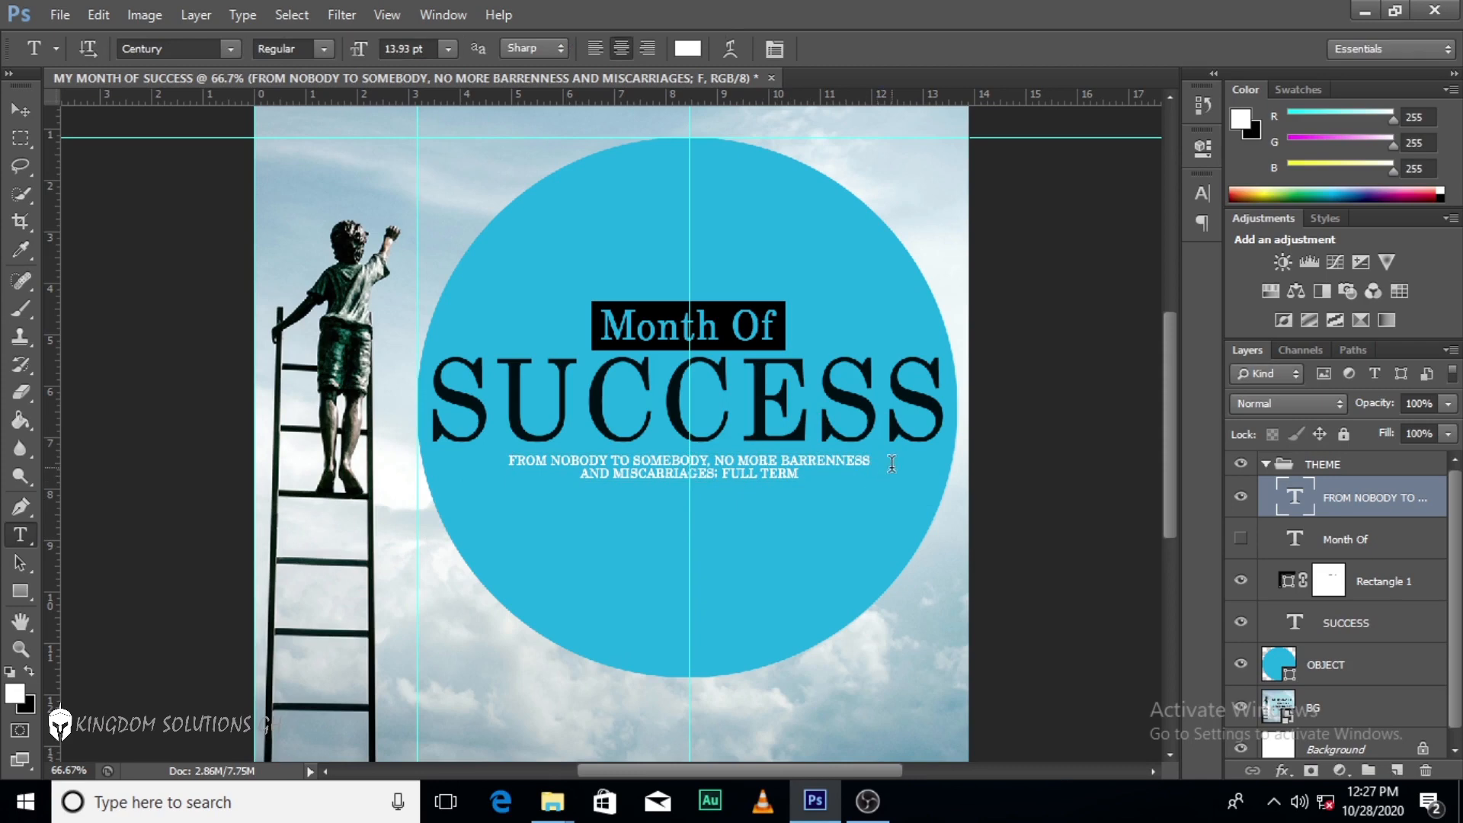
# Change the tagline's font to Franklin Gothic Medium.
pyautogui.click(1200, 194)
pyautogui.click(1066, 204)
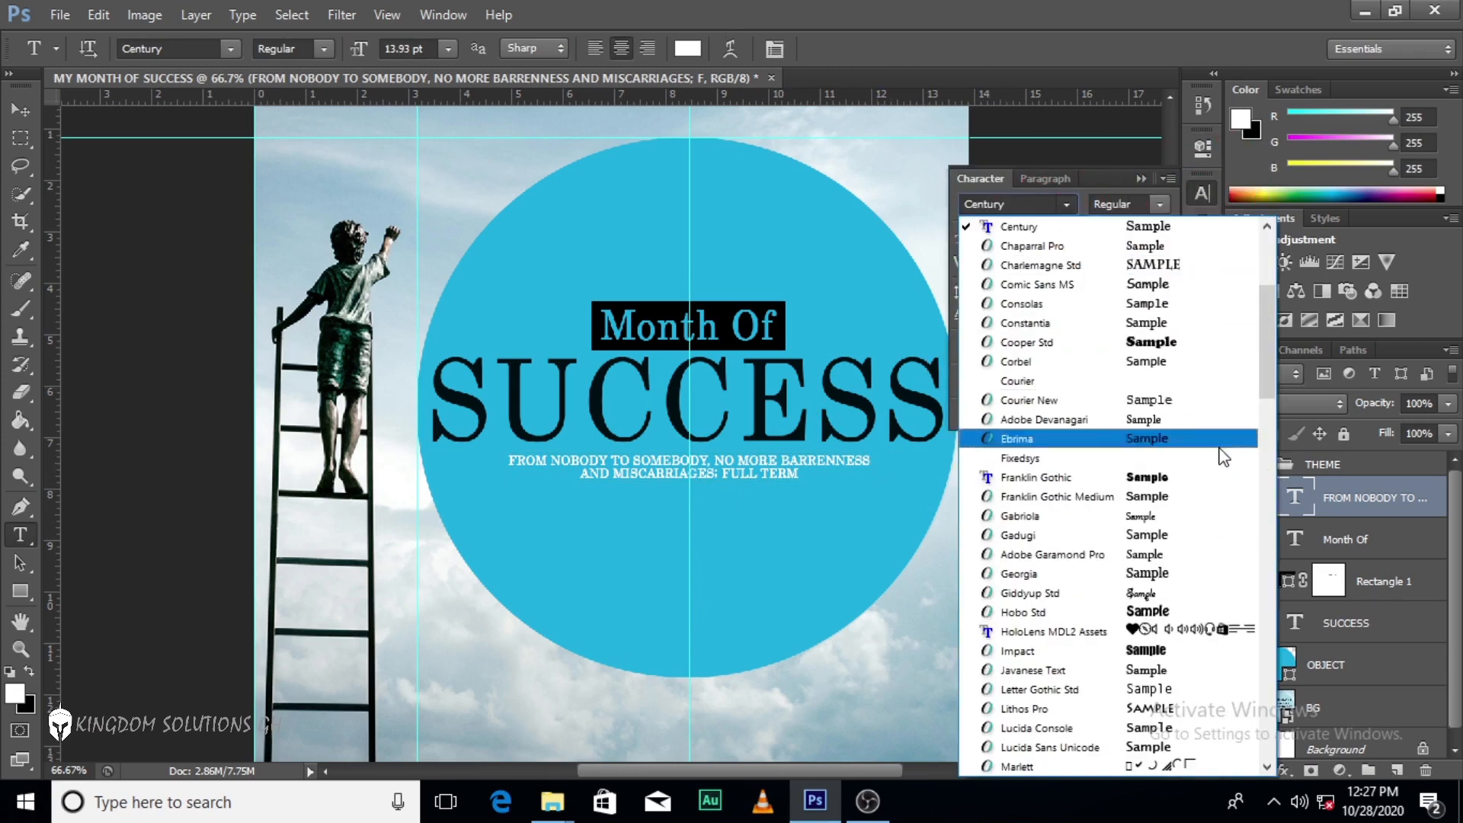
pyautogui.click(1089, 496)
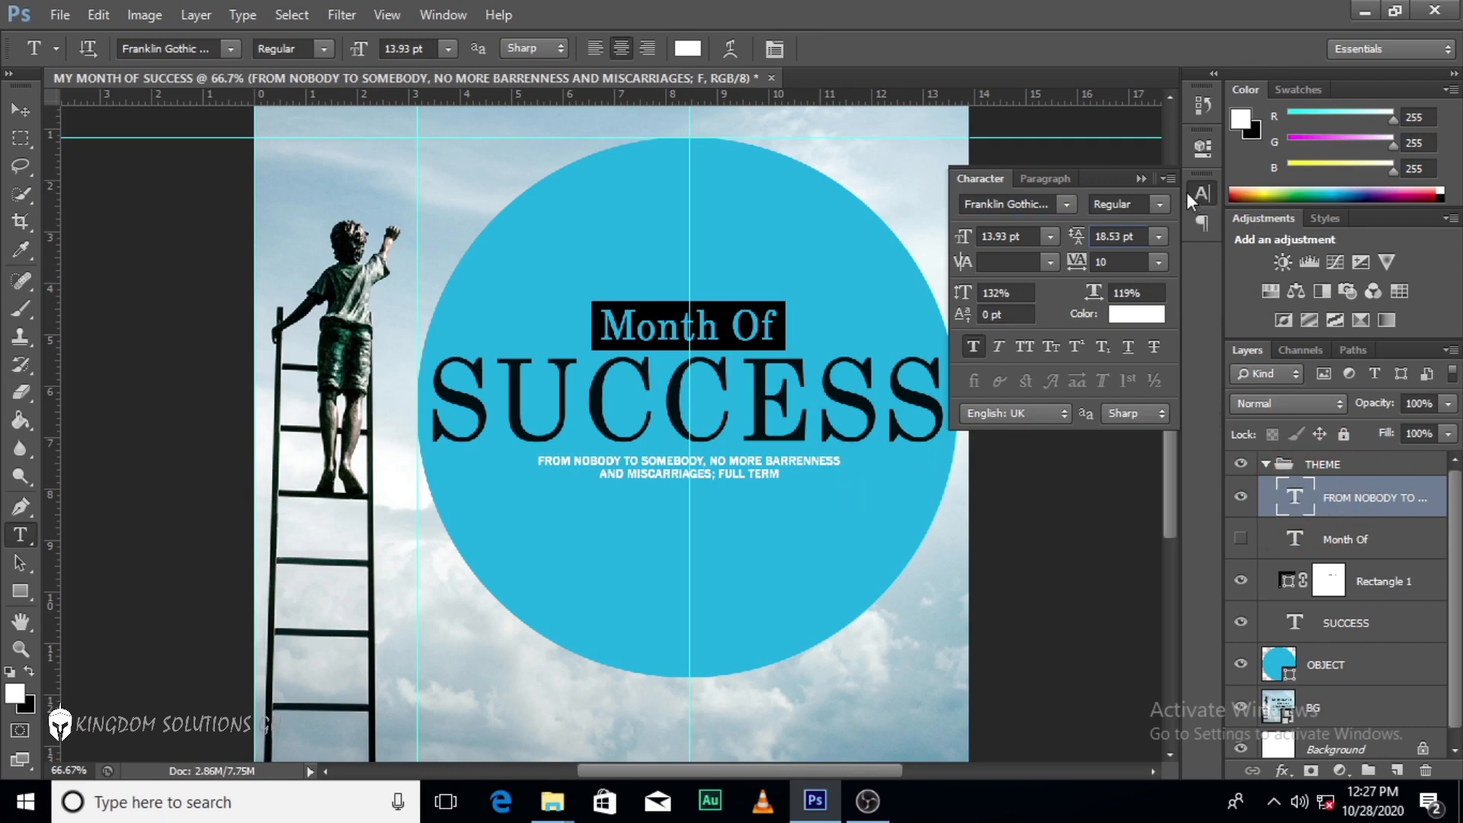
pyautogui.click(1145, 179)
# Enlarge the tagline to about 162% so it nearly spans the width of SUCCESS, and nudge it down slightly.
pyautogui.hotkey('ctrl', 't')
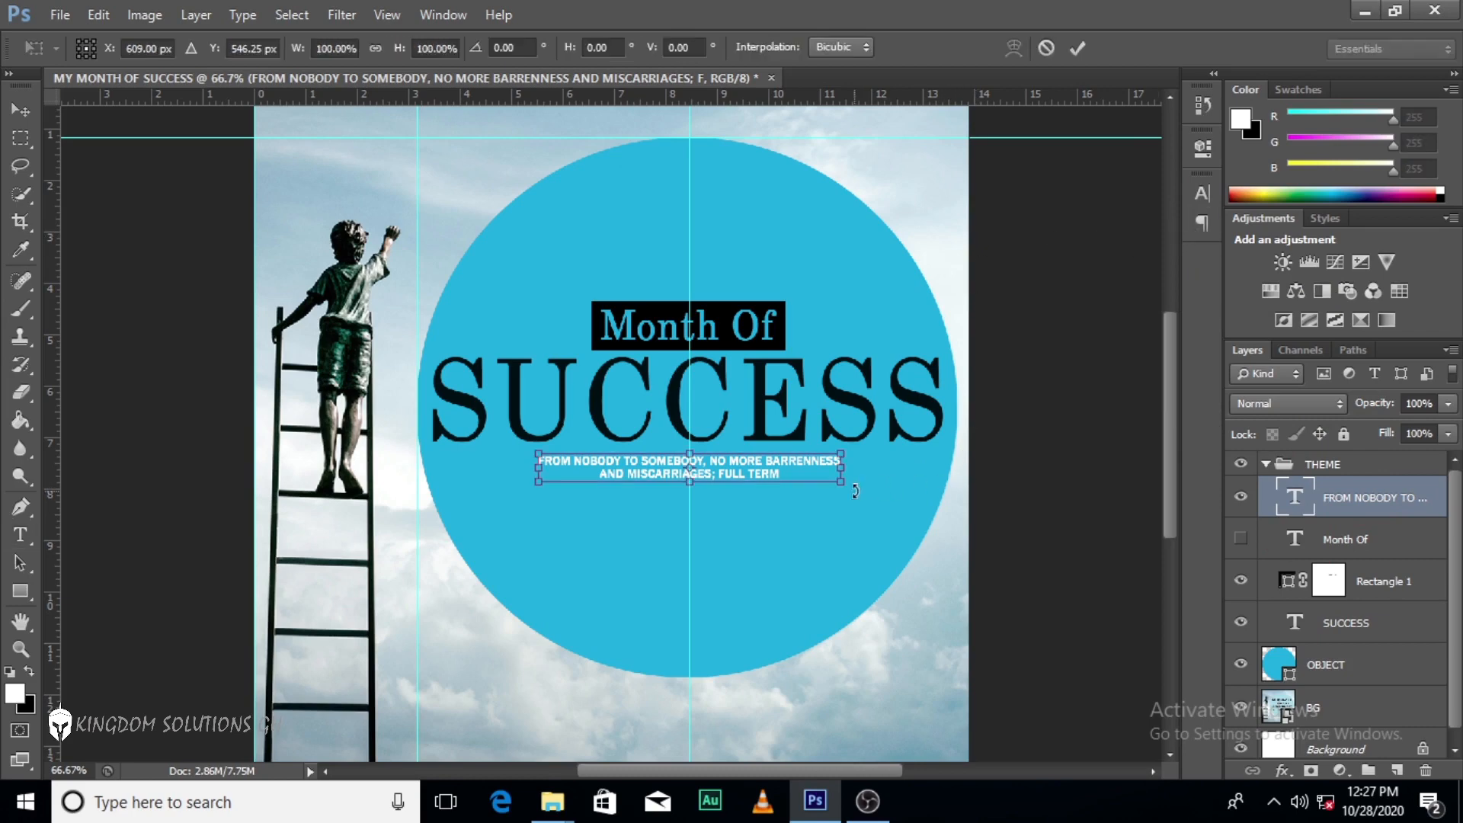
pyautogui.moveTo(843, 480); pyautogui.dragTo(933, 499)
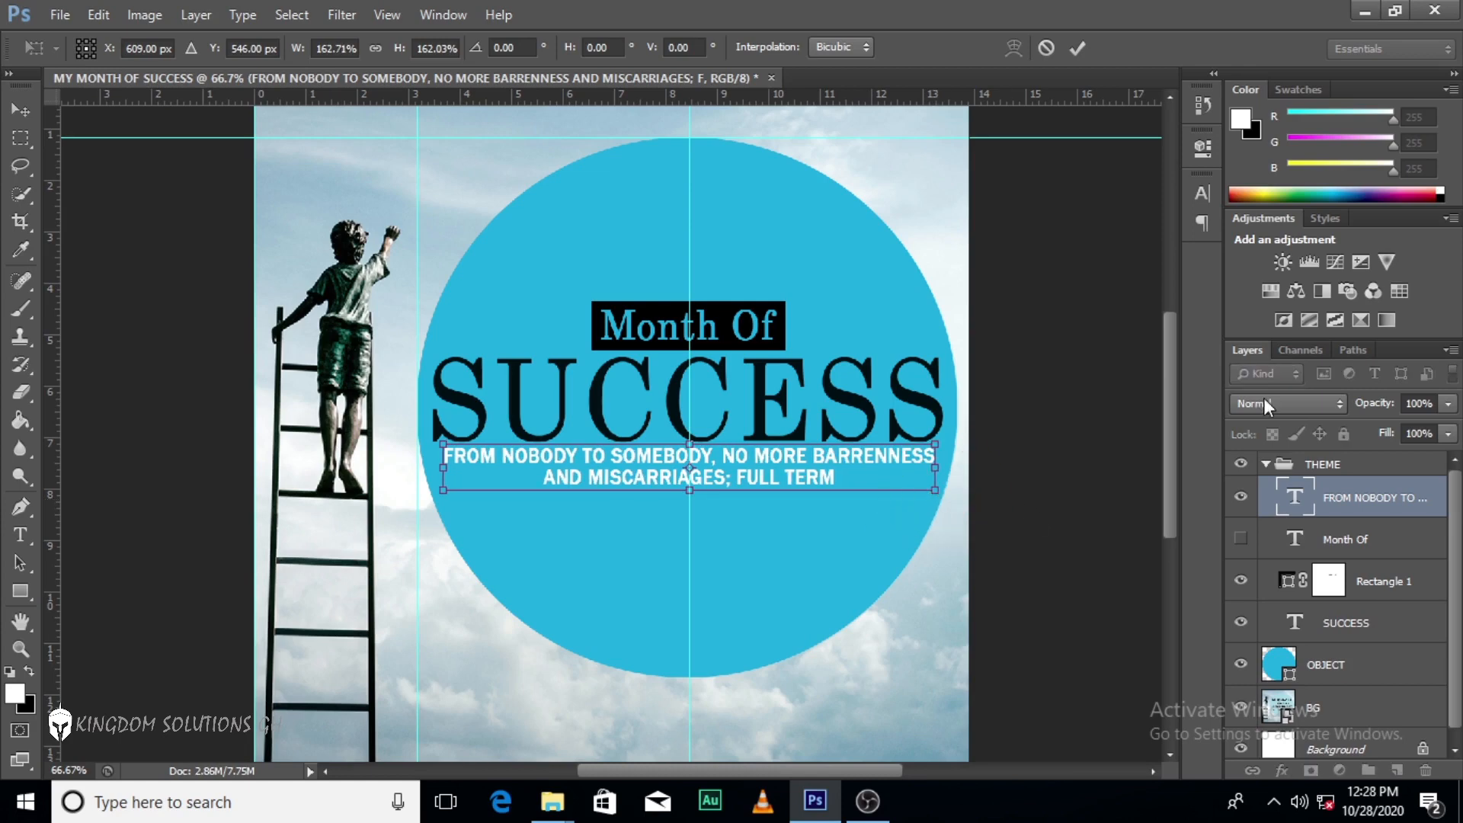
pyautogui.press('Return')
pyautogui.press('v')
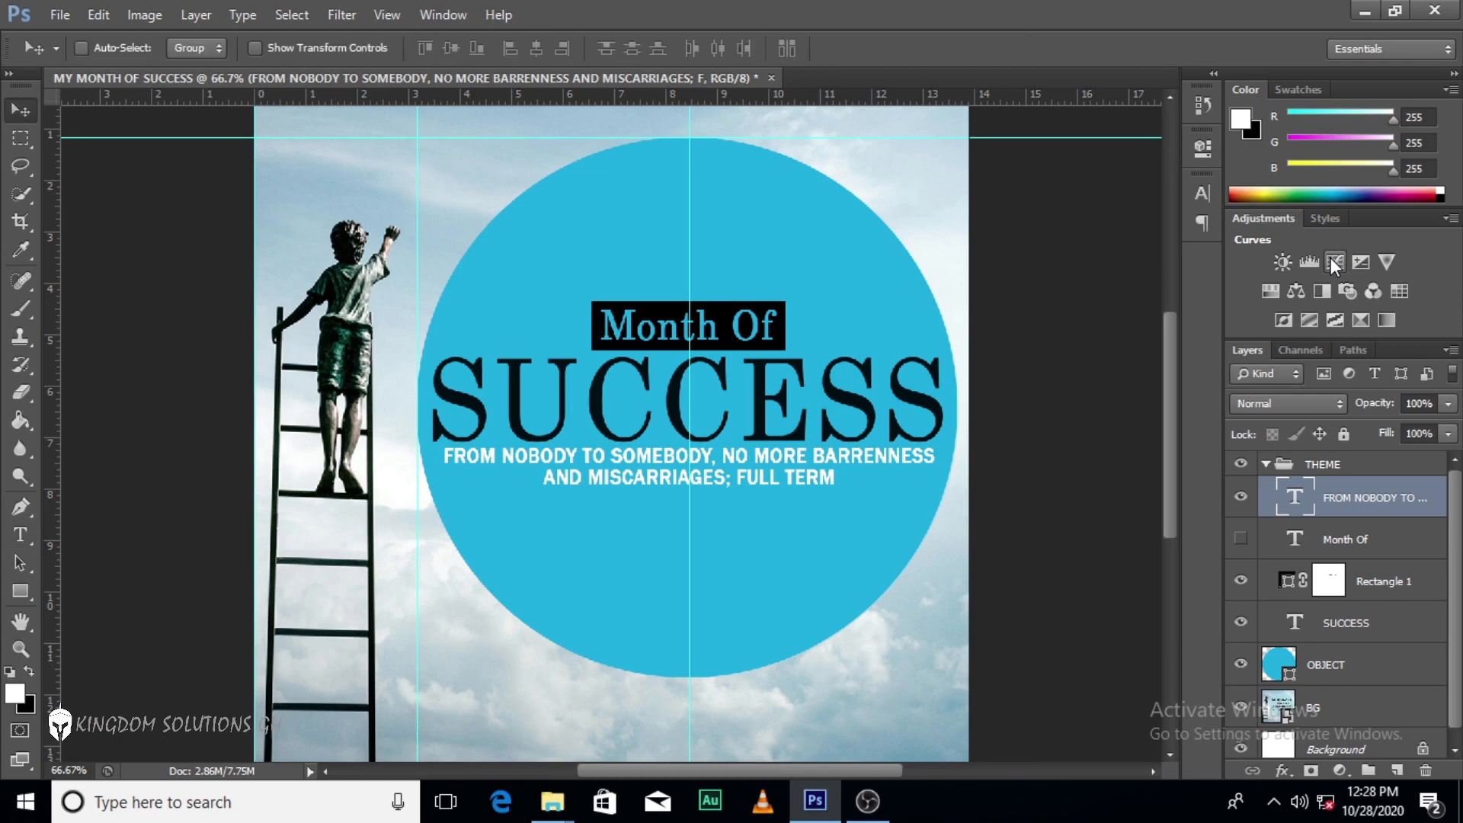
pyautogui.press('Down')
pyautogui.press('Down')
pyautogui.press('Down')
pyautogui.press('Down')
pyautogui.press('Down')
pyautogui.press('Down')
pyautogui.press('Down')
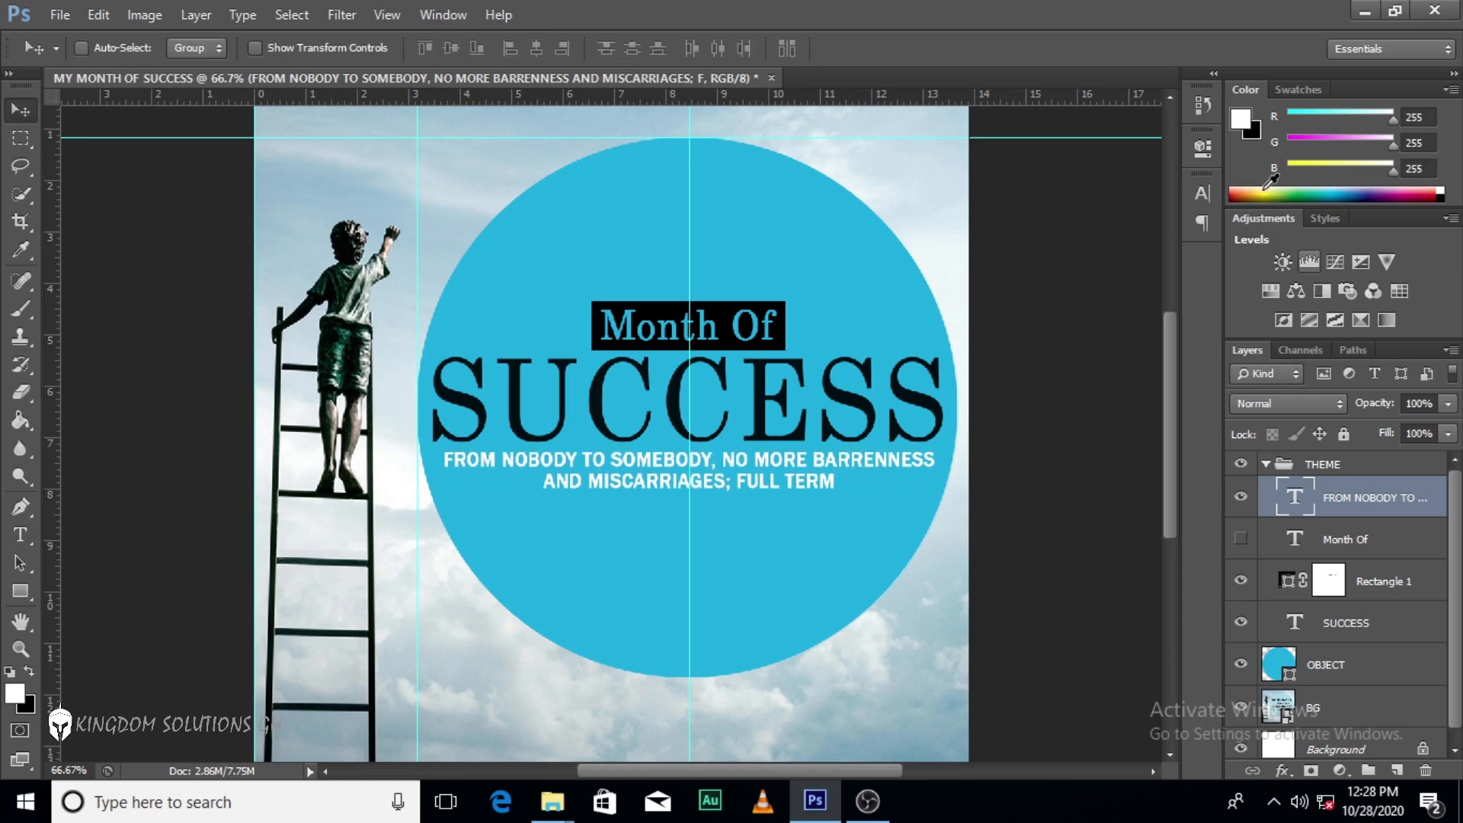
# Set the tagline's text colour to black, 000000.
pyautogui.click(1201, 195)
pyautogui.click(1139, 313)
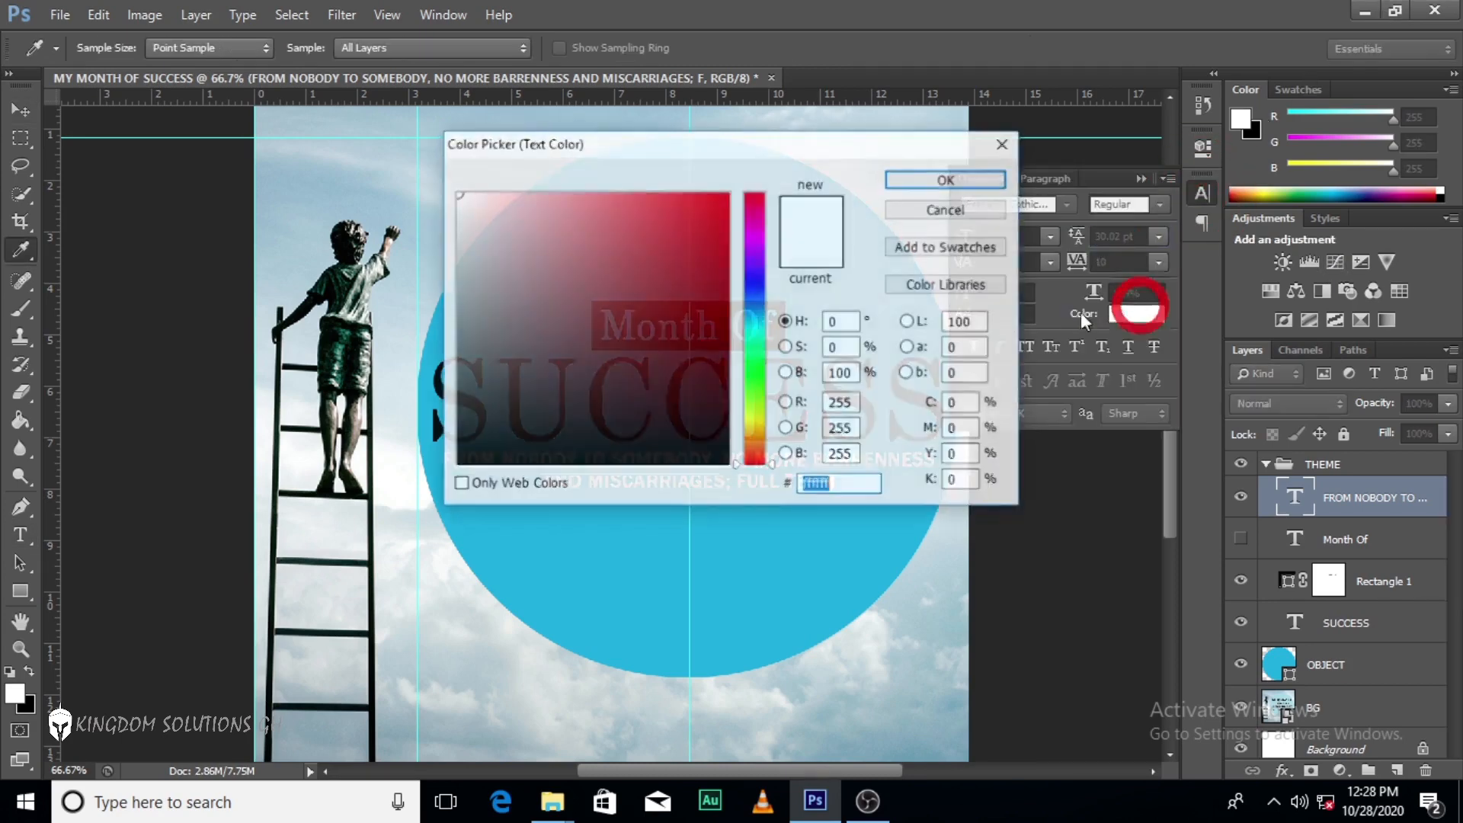
pyautogui.write('000000')
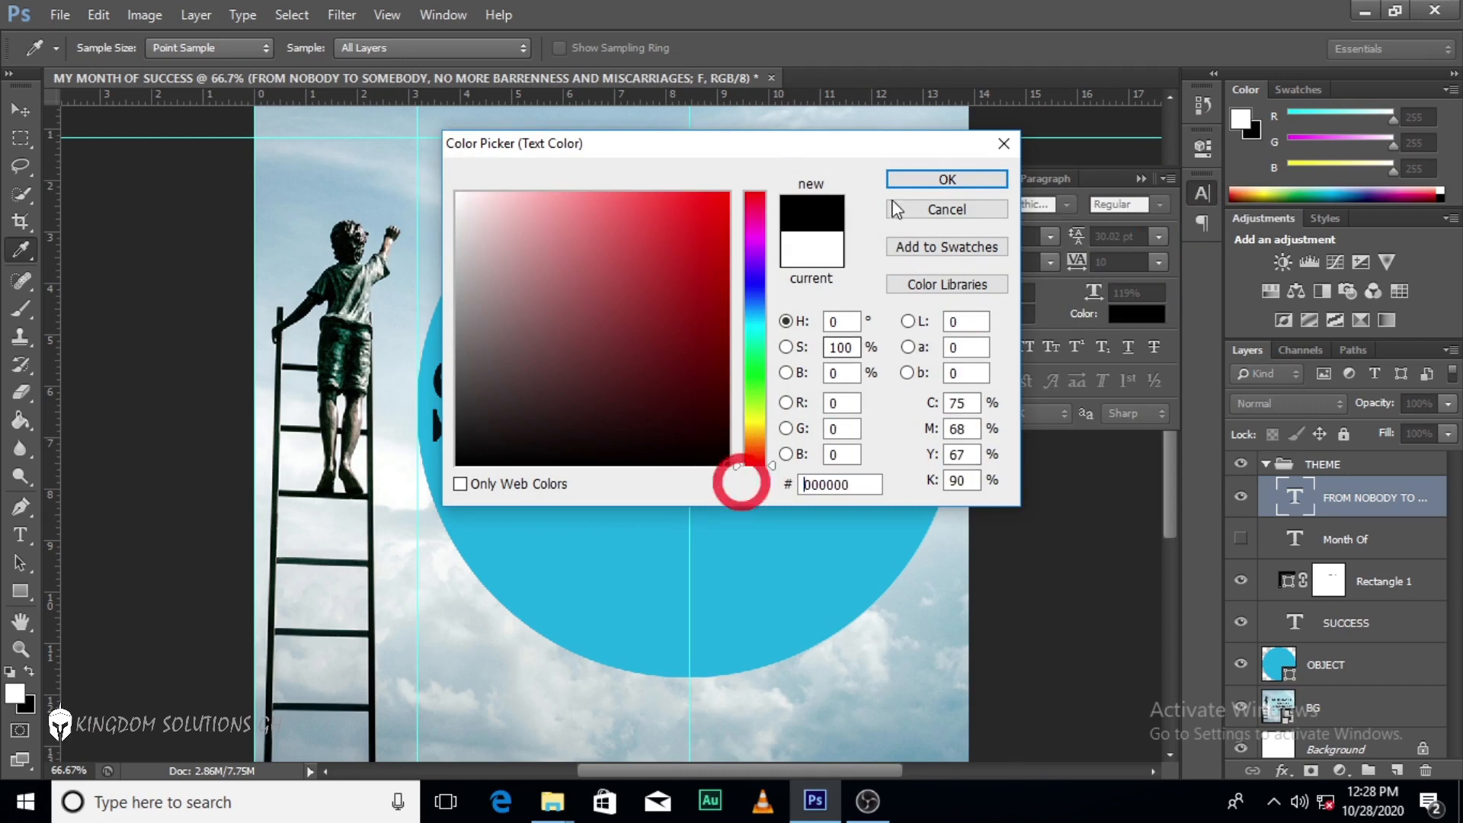
pyautogui.click(947, 179)
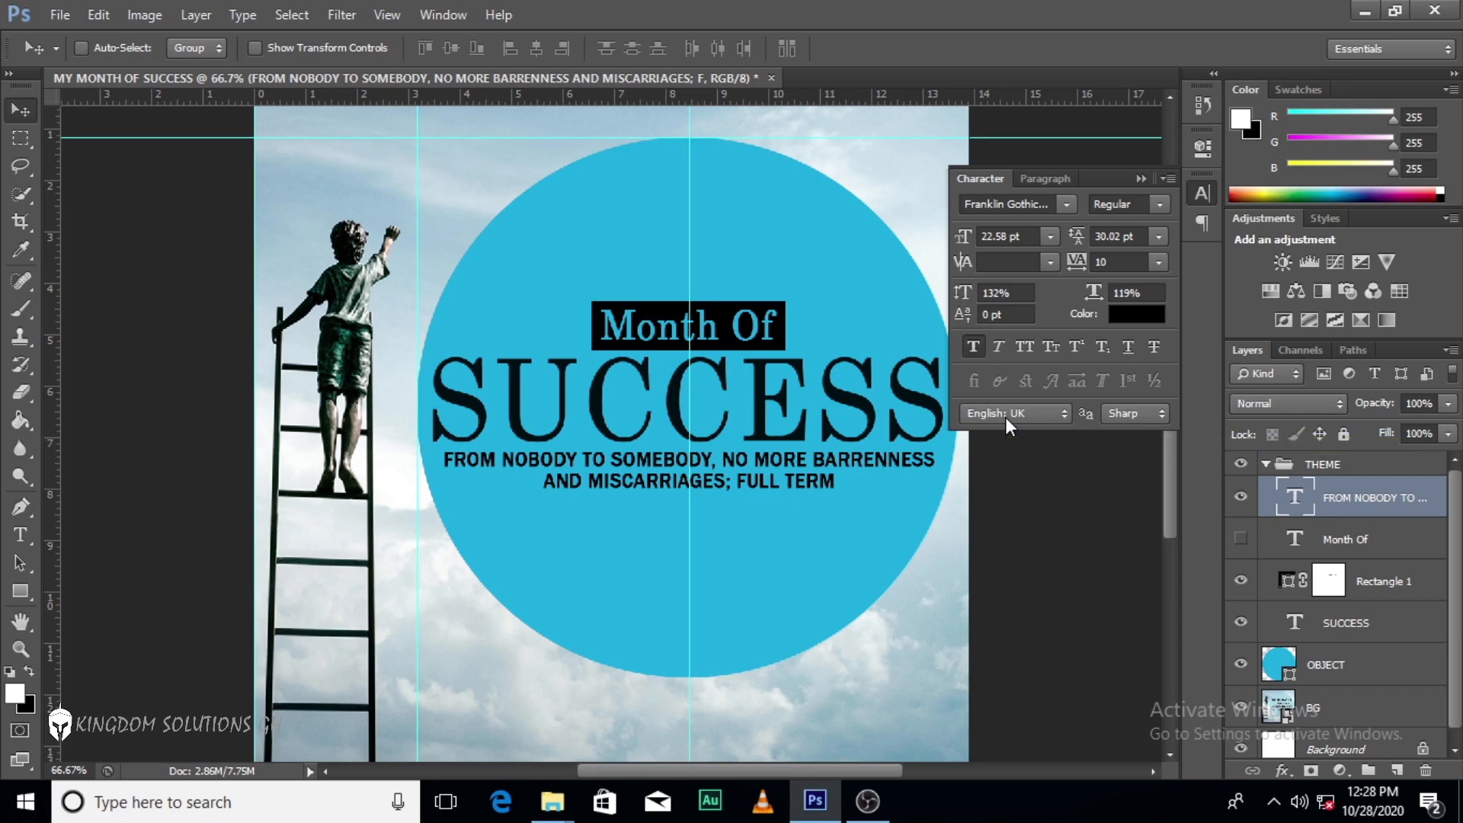
pyautogui.click(1139, 177)
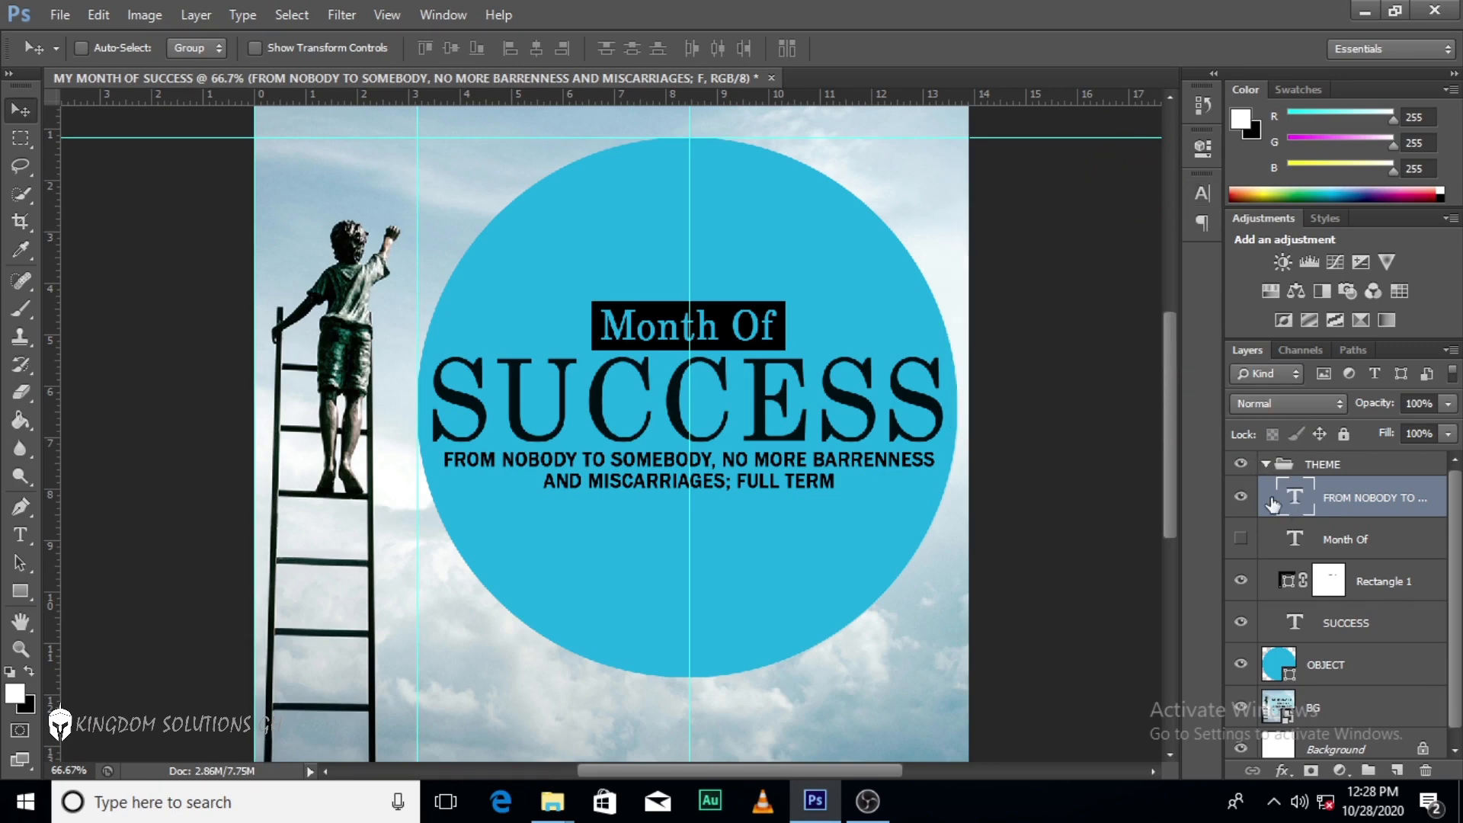
# Collapse the THEME group and create a new layer group above it named DAY N TIME.
pyautogui.scroll(-1, 1429, 573)
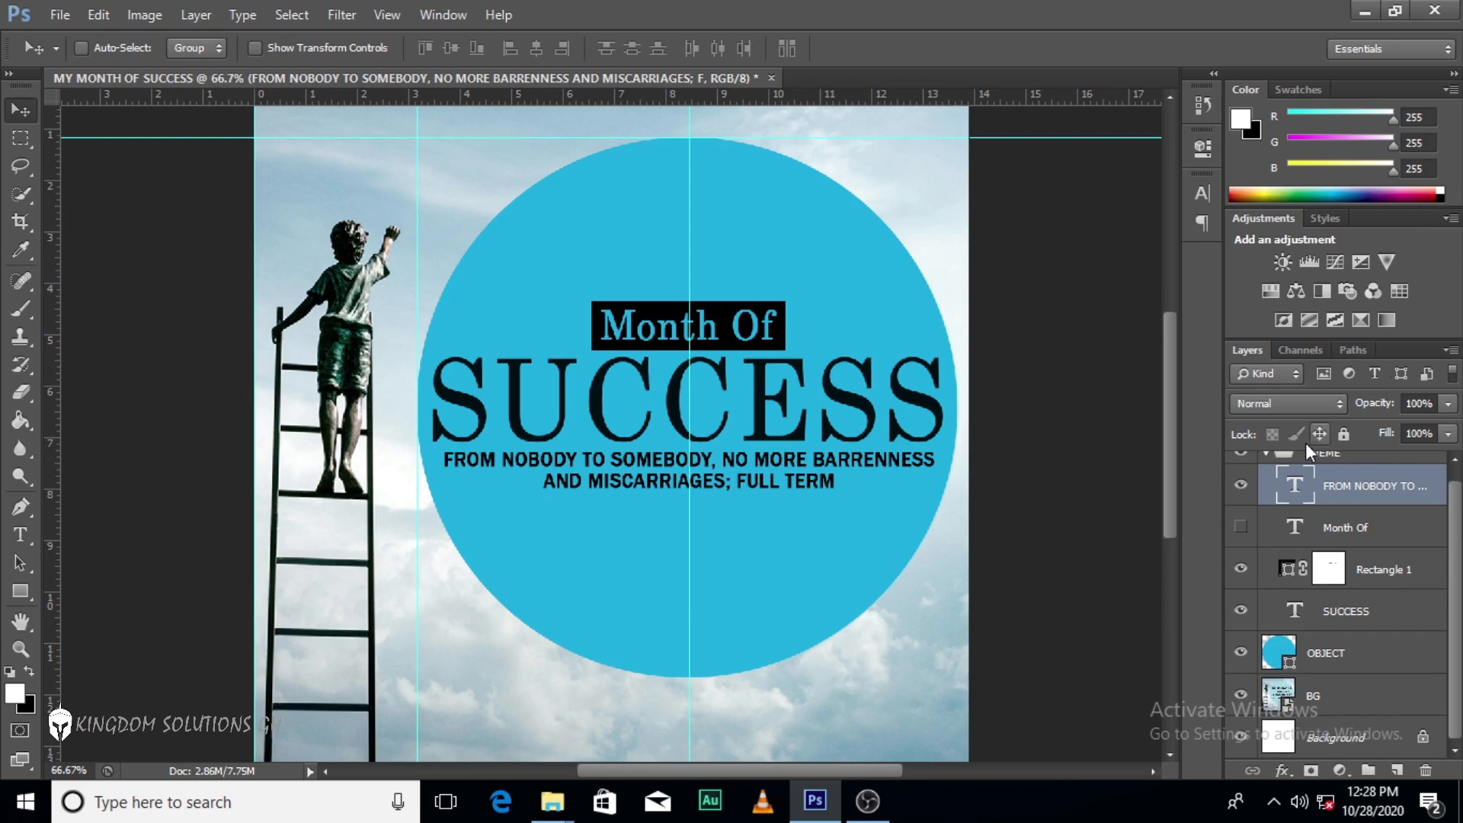
pyautogui.scroll(1, 1458, 559)
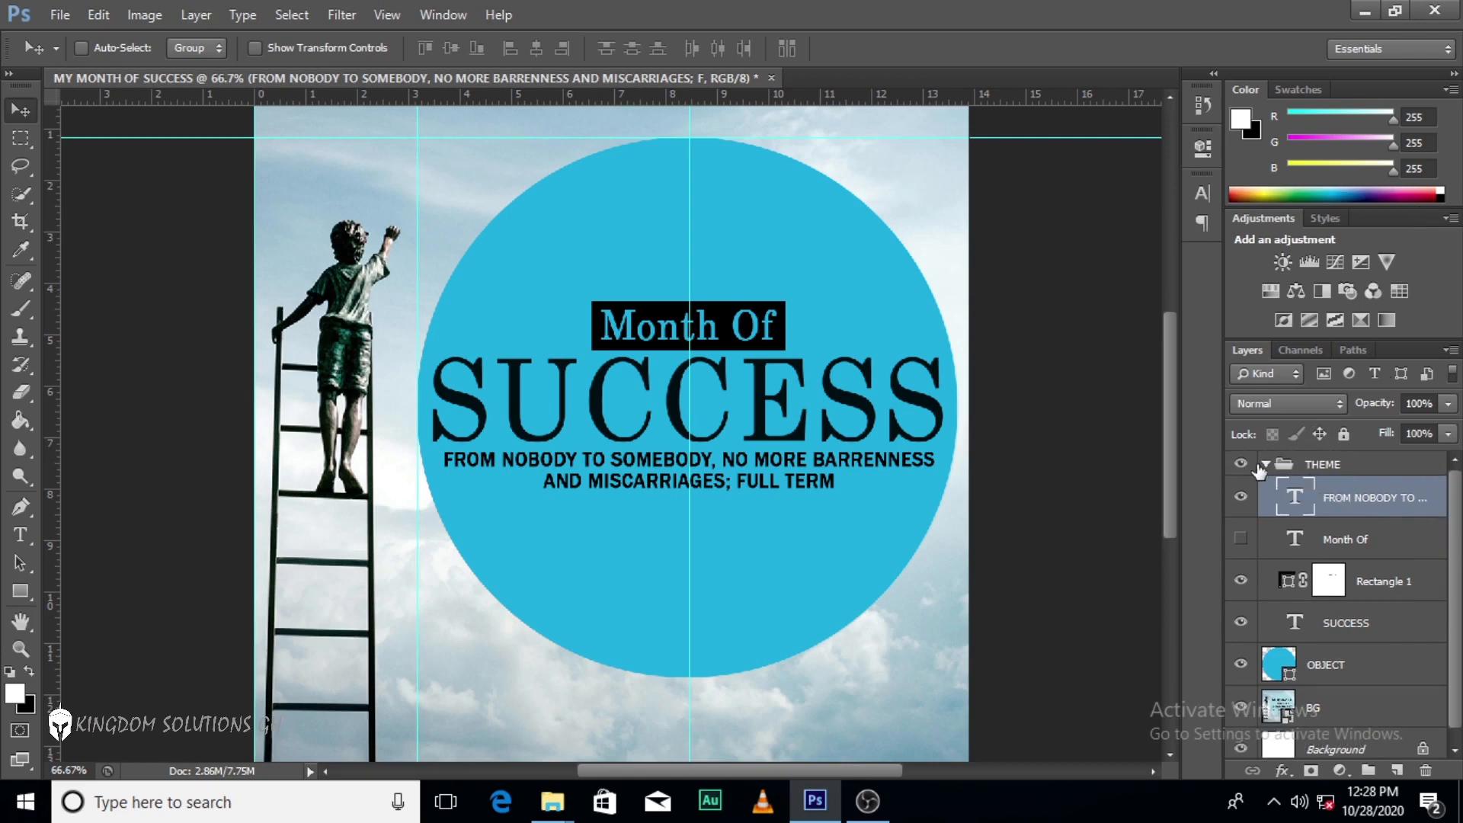
pyautogui.click(1265, 464)
pyautogui.click(1369, 770)
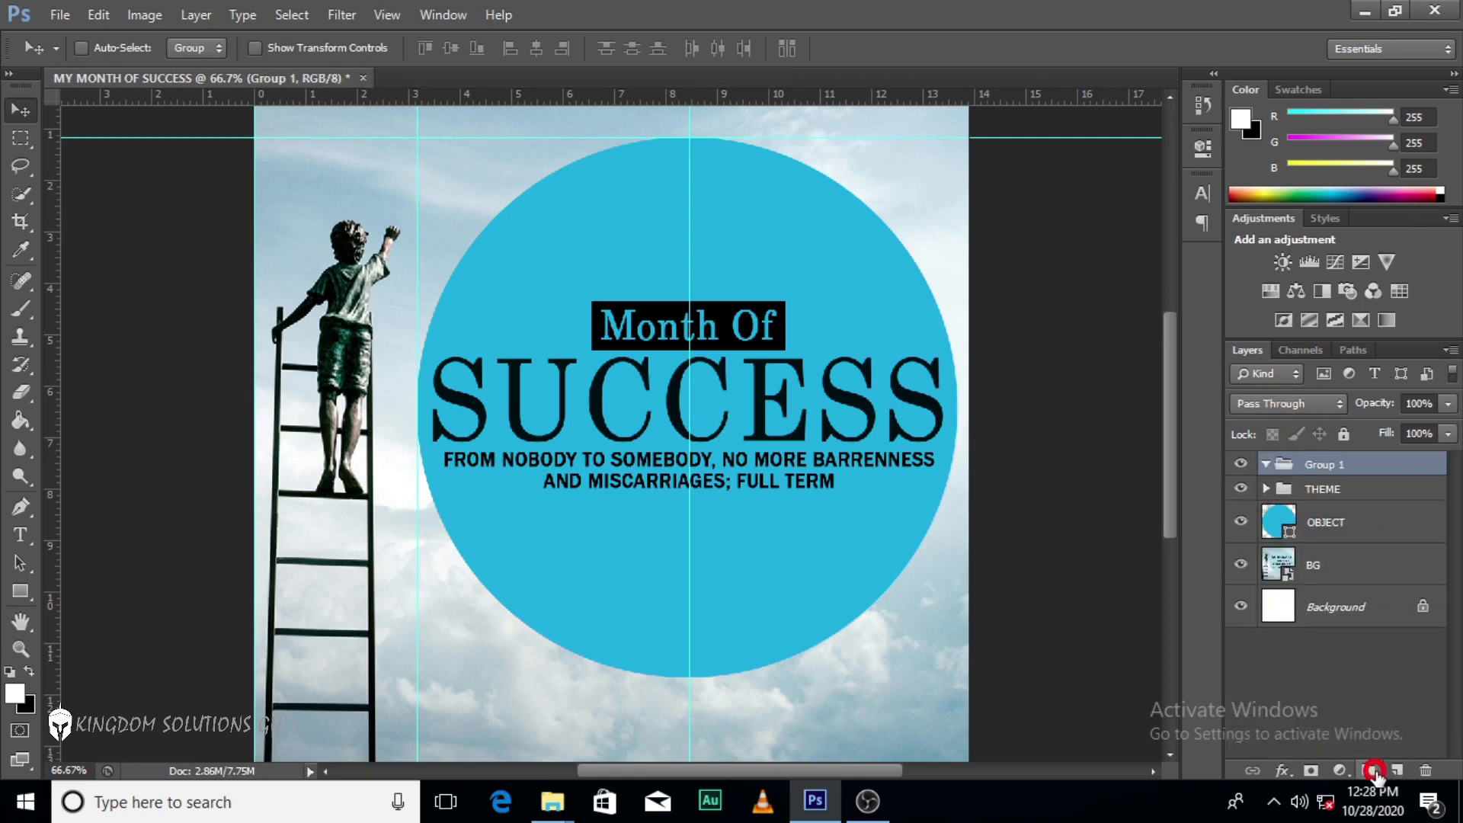
pyautogui.doubleClick(1309, 466)
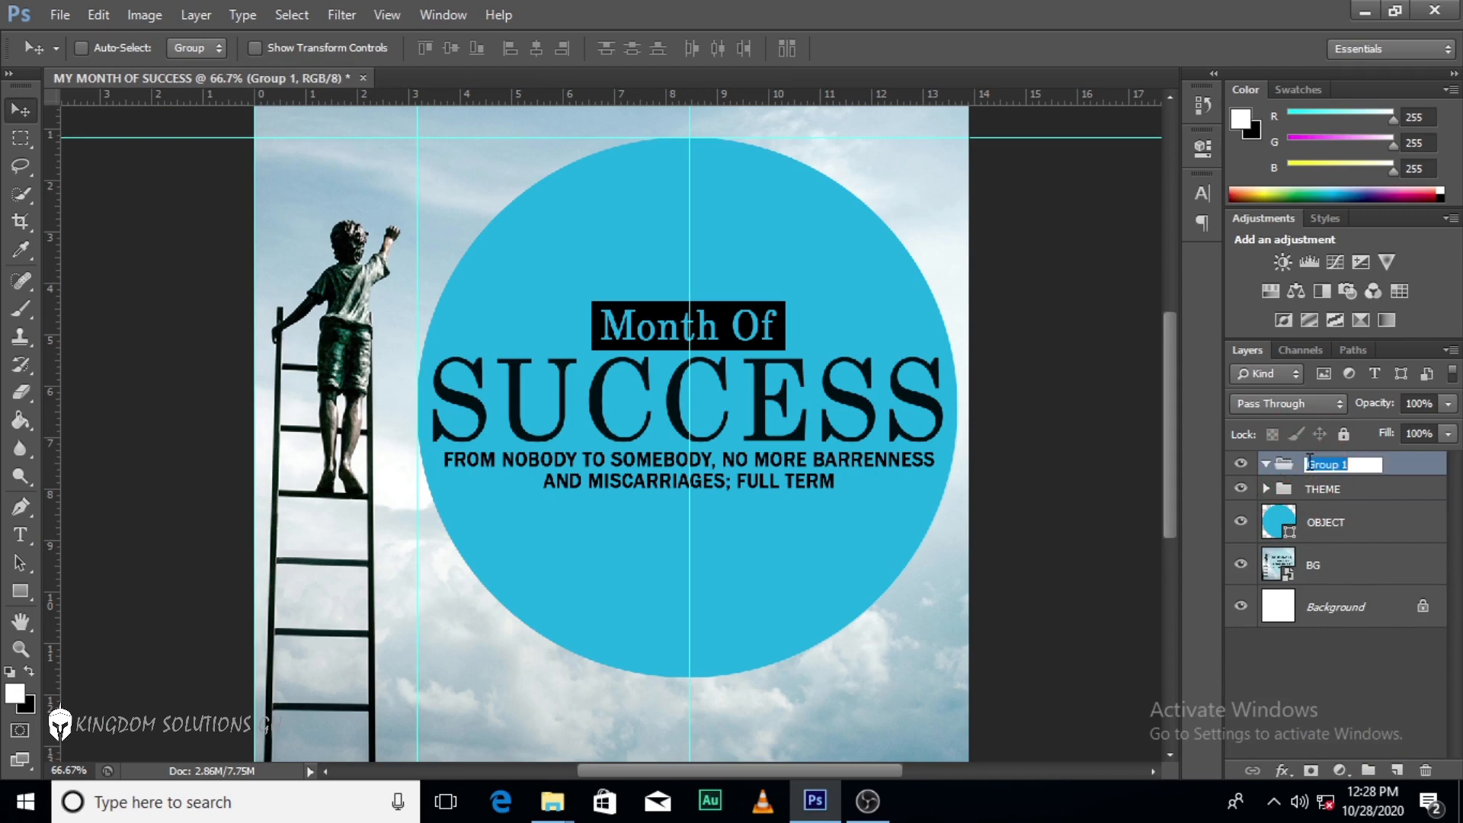
pyautogui.write('DAY N TIME')
pyautogui.press('Return')
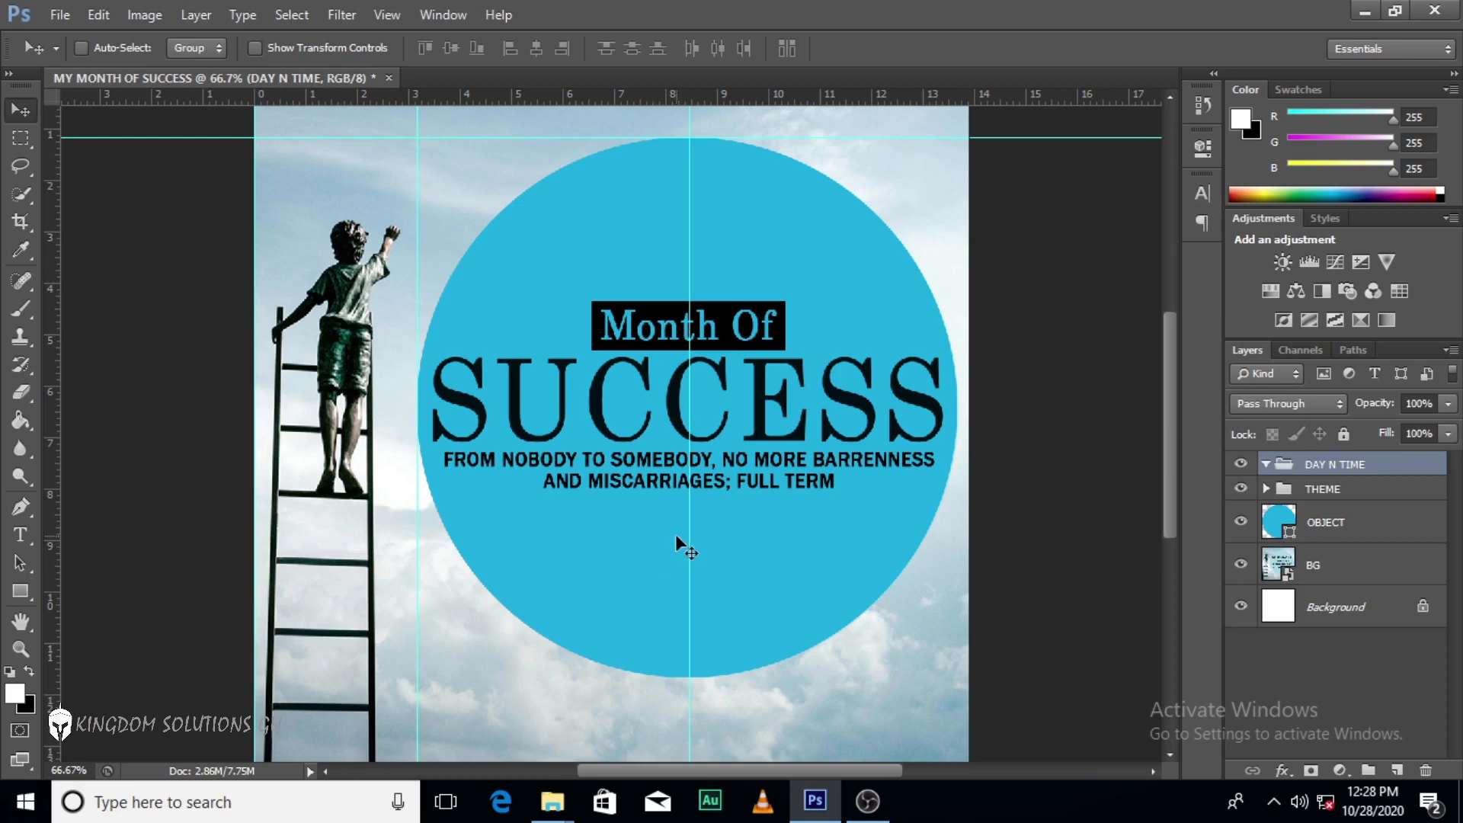
# Add the text "Sunday Service" on the blue circle below the tagline, inside the DAY N TIME group.
pyautogui.press('t')
pyautogui.click(578, 566)
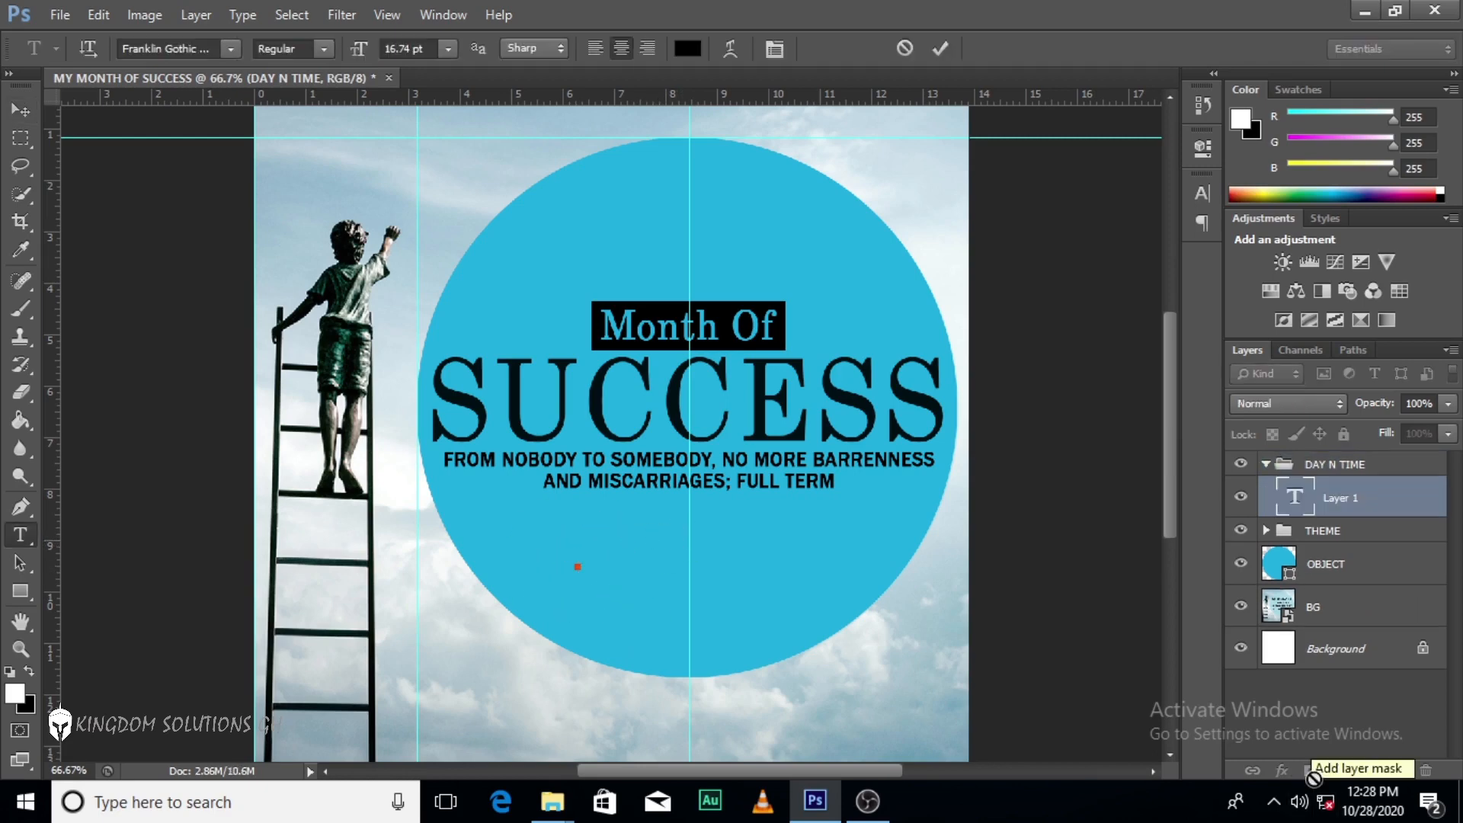
pyautogui.write('Sunday Service')
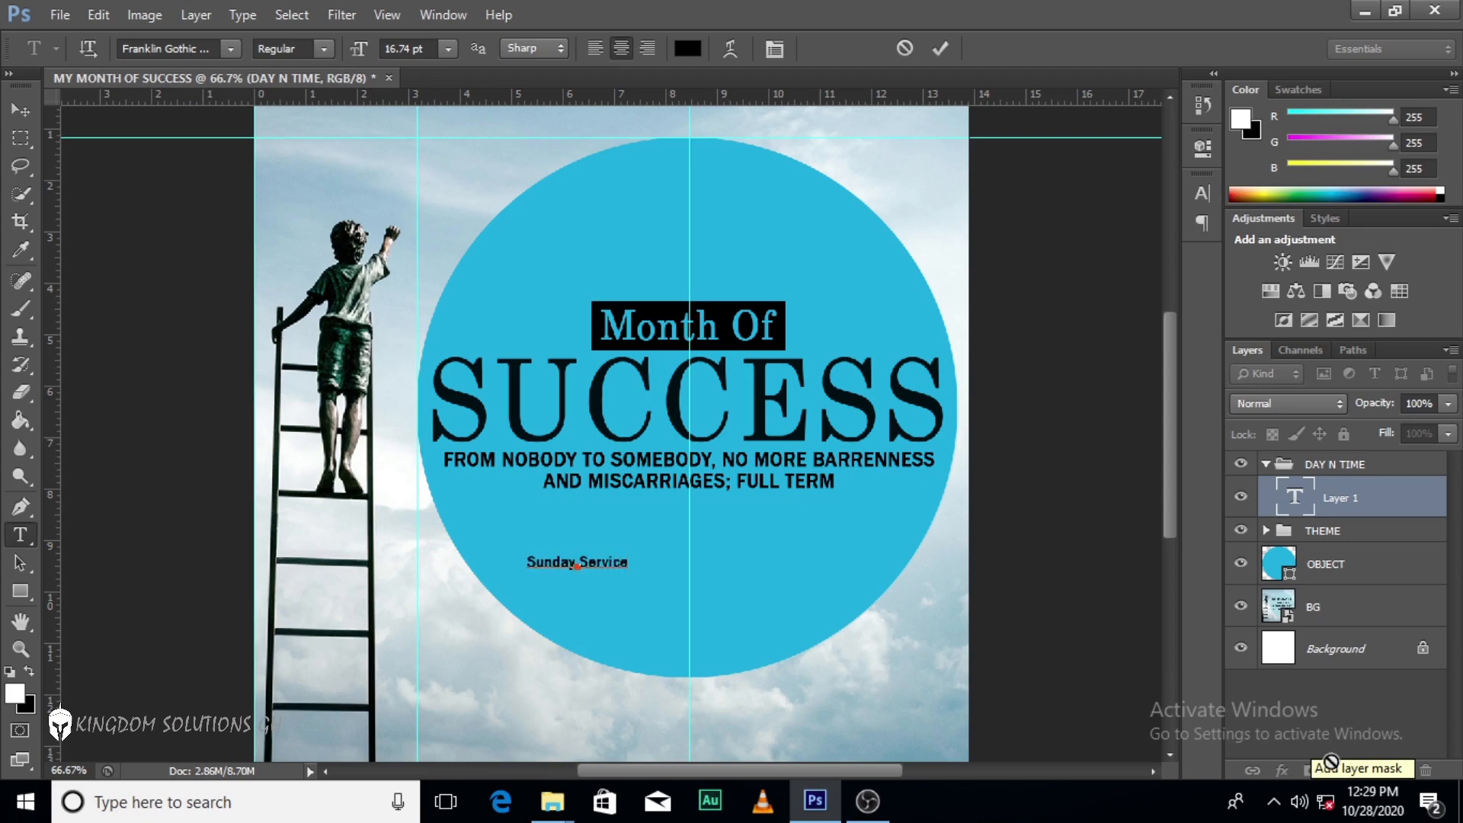
pyautogui.click(1339, 495)
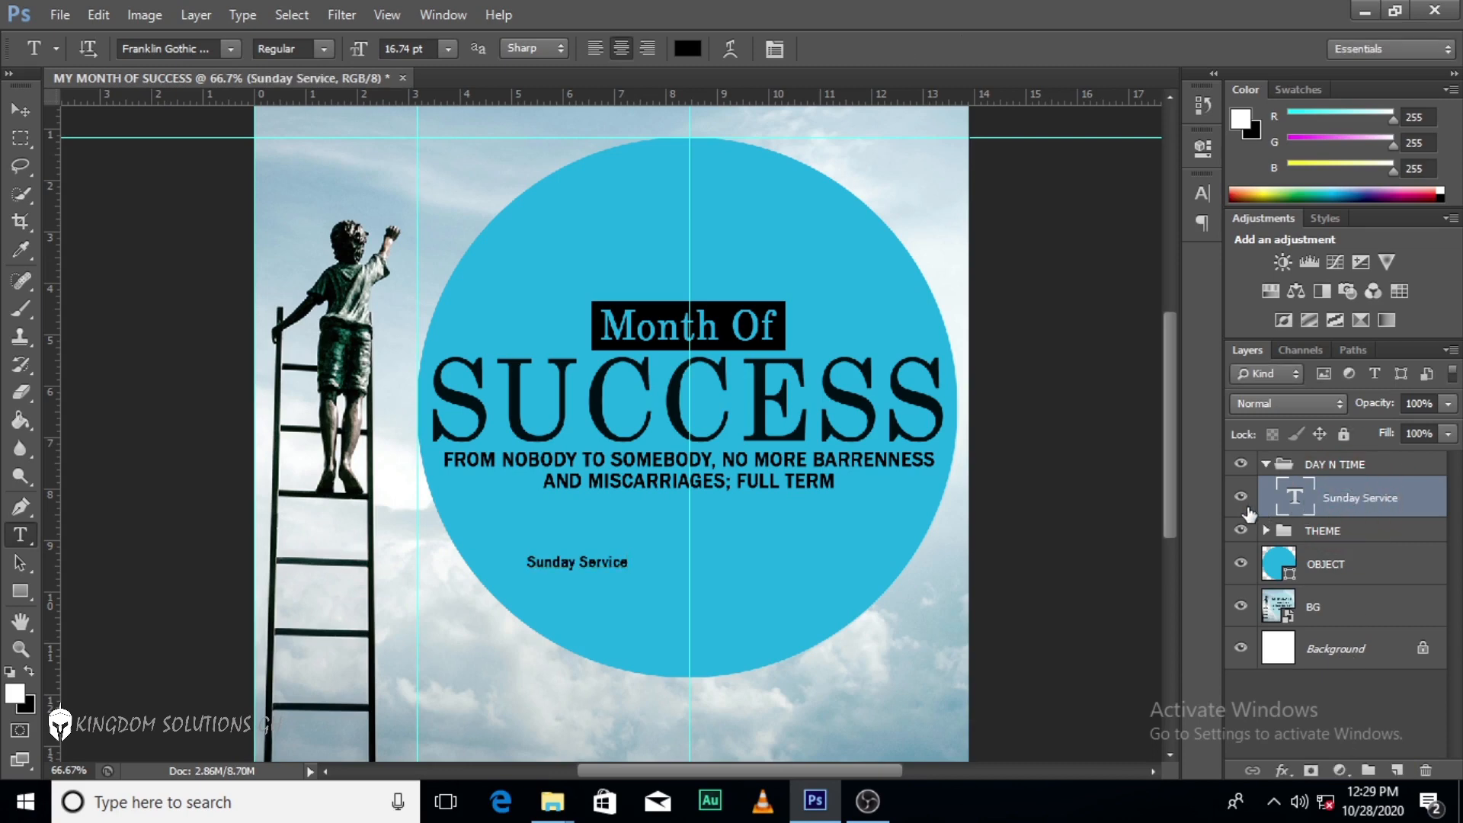
# Enlarge the Sunday Service text to about 162% and centre it on the vertical guide just below the tagline.
pyautogui.hotkey('ctrl', 't')
pyautogui.moveTo(626, 567); pyautogui.dragTo(735, 524)
pyautogui.press('Left')
pyautogui.press('Left')
pyautogui.press('Left')
pyautogui.press('Left')
pyautogui.press('Left')
pyautogui.press('Left')
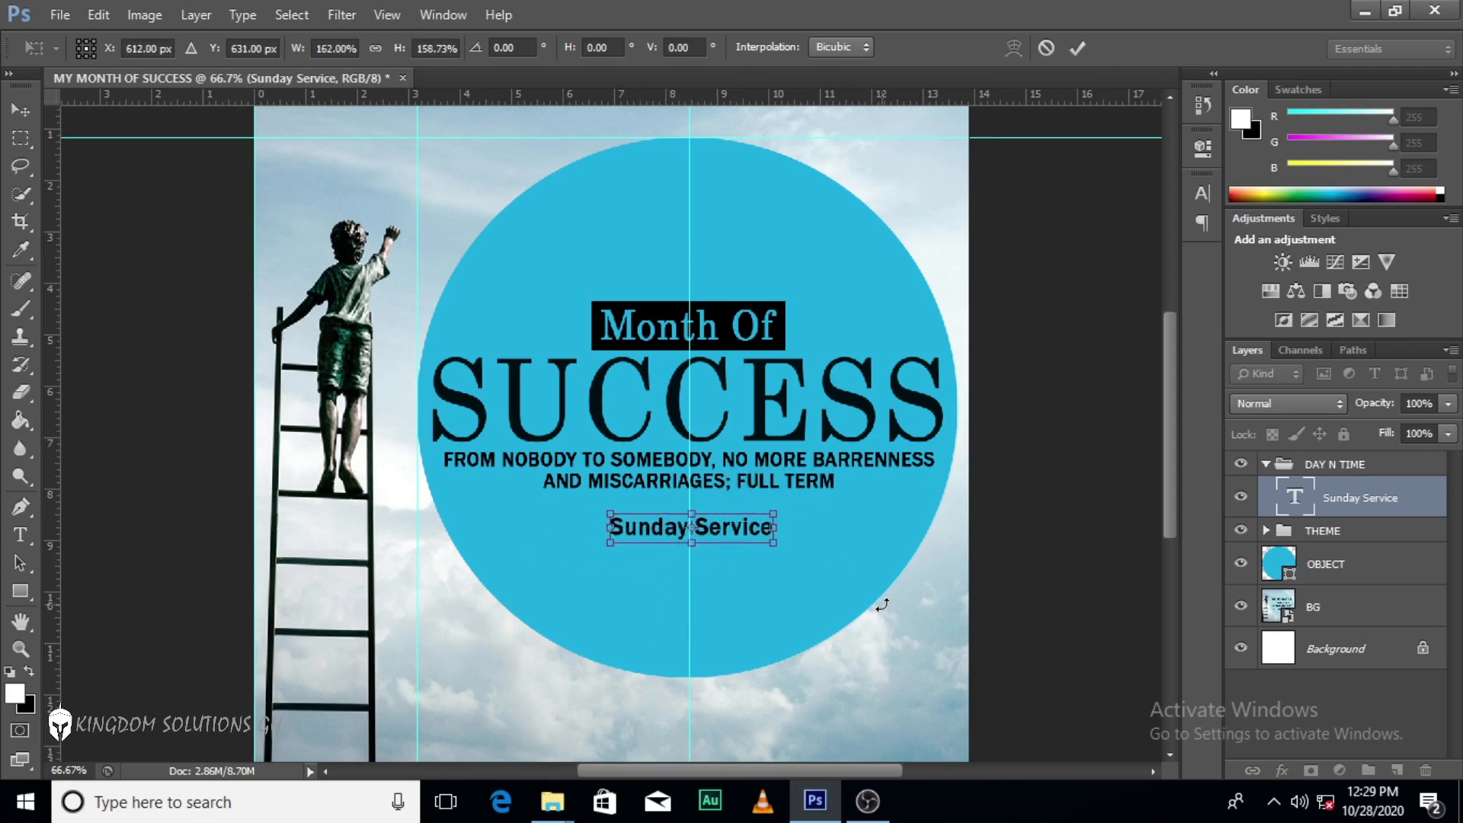
pyautogui.press('Return')
# Change the Sunday Service text's font to Baskerville BT with faux bold and faux italic.
pyautogui.click(1207, 197)
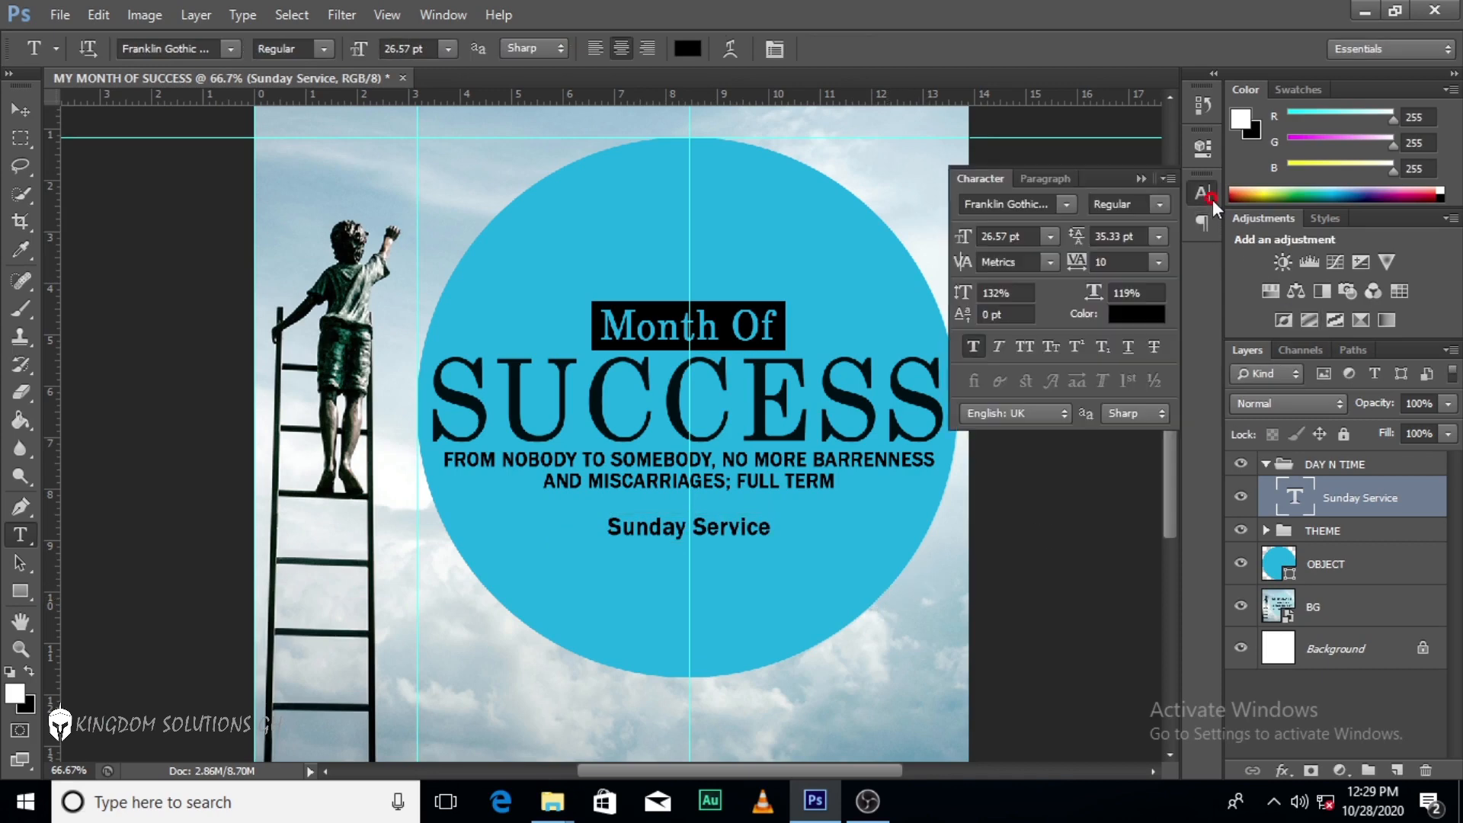
pyautogui.click(1068, 204)
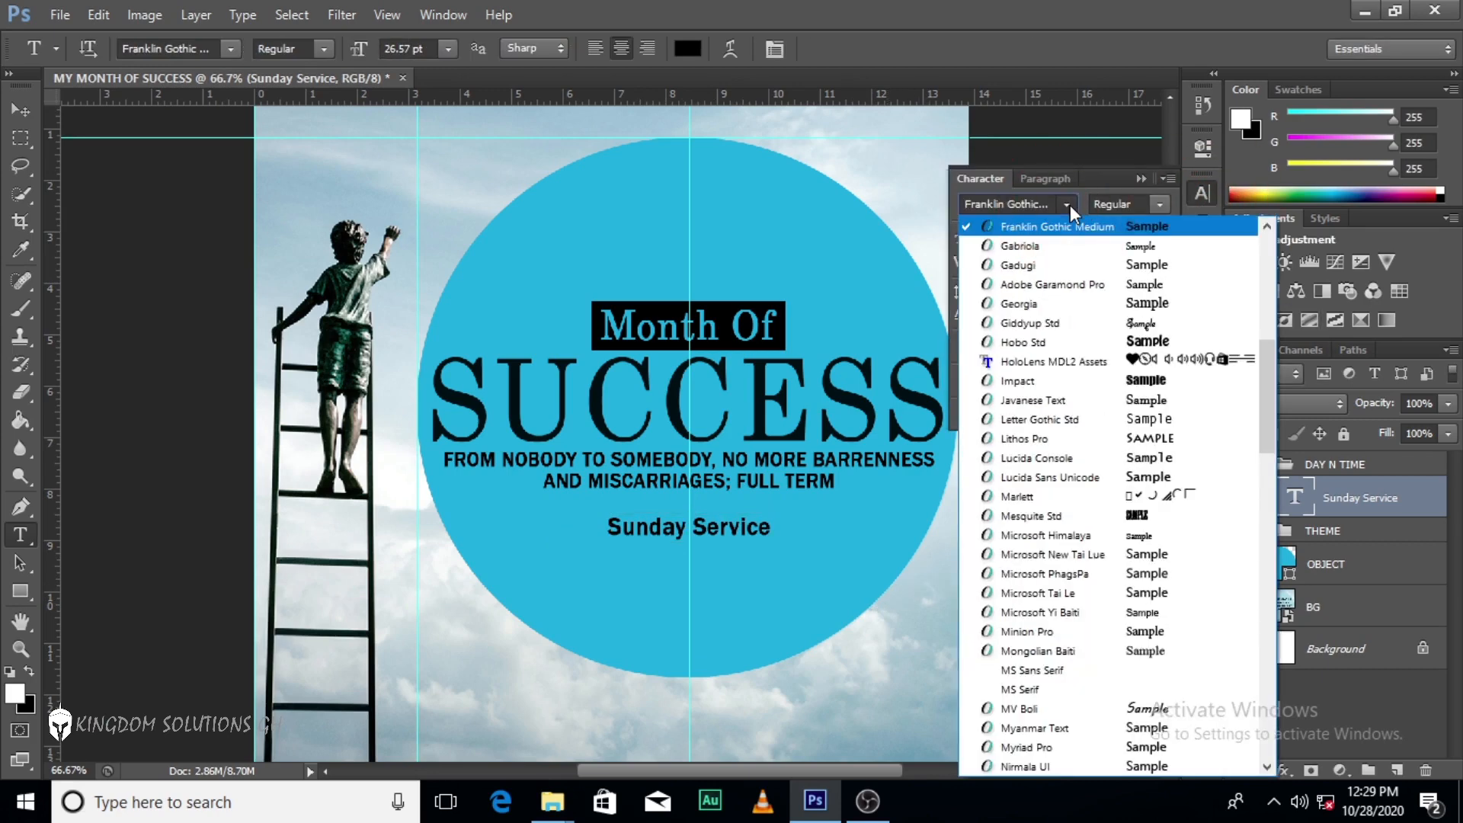
pyautogui.scroll(6, 1219, 346)
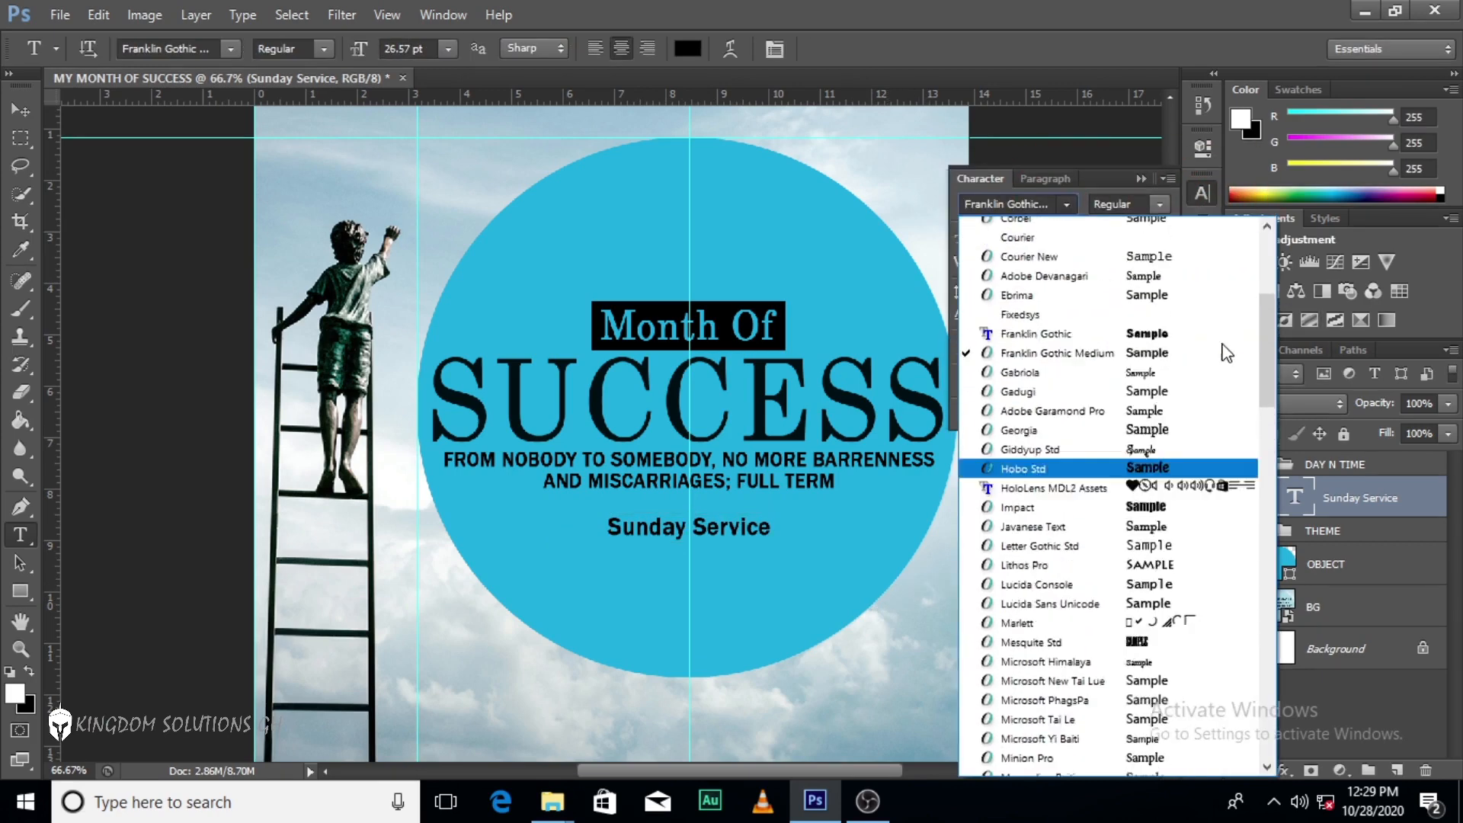
pyautogui.scroll(3, 1215, 341)
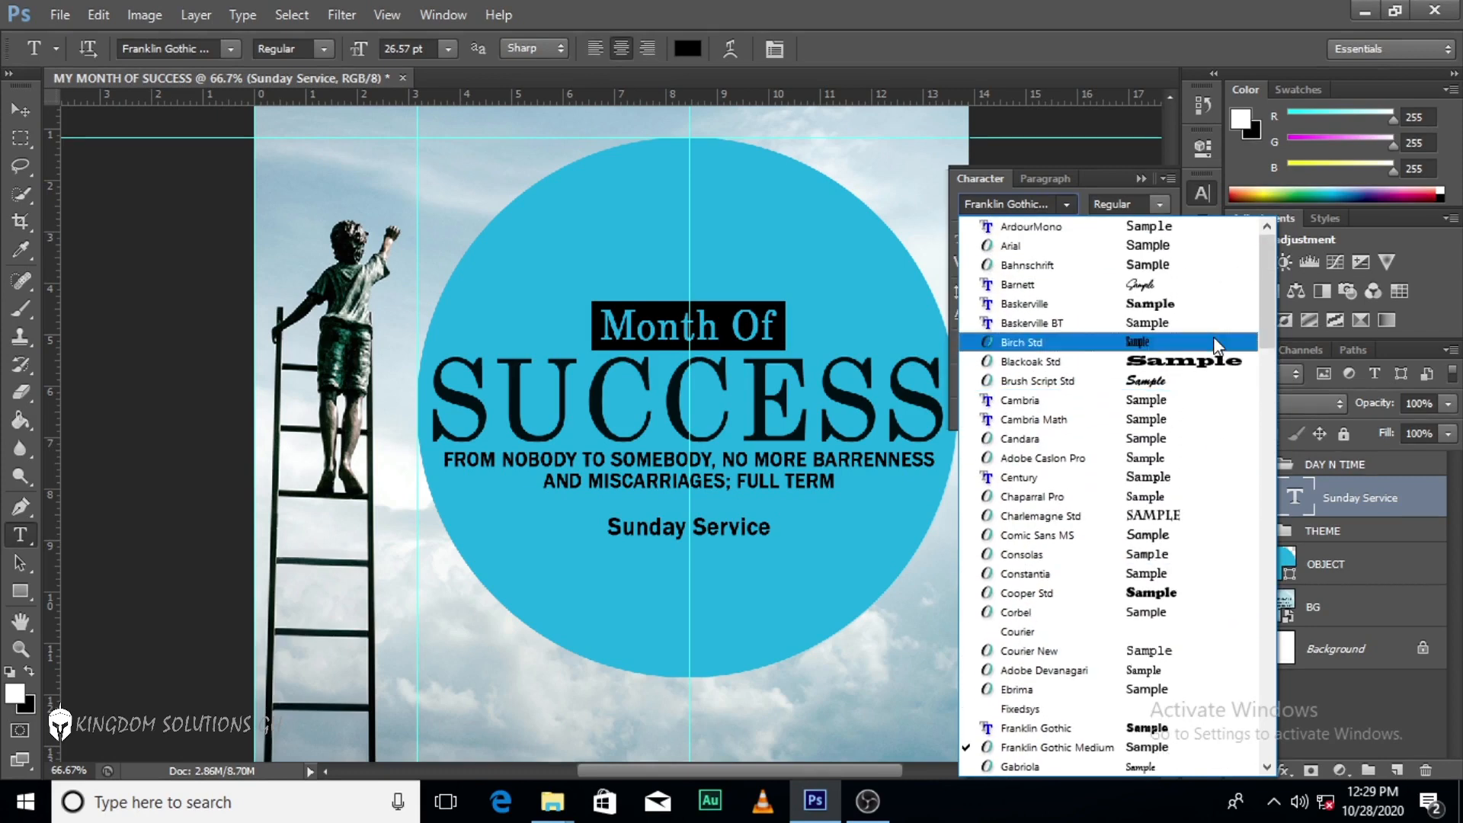
pyautogui.click(1047, 305)
pyautogui.click(998, 347)
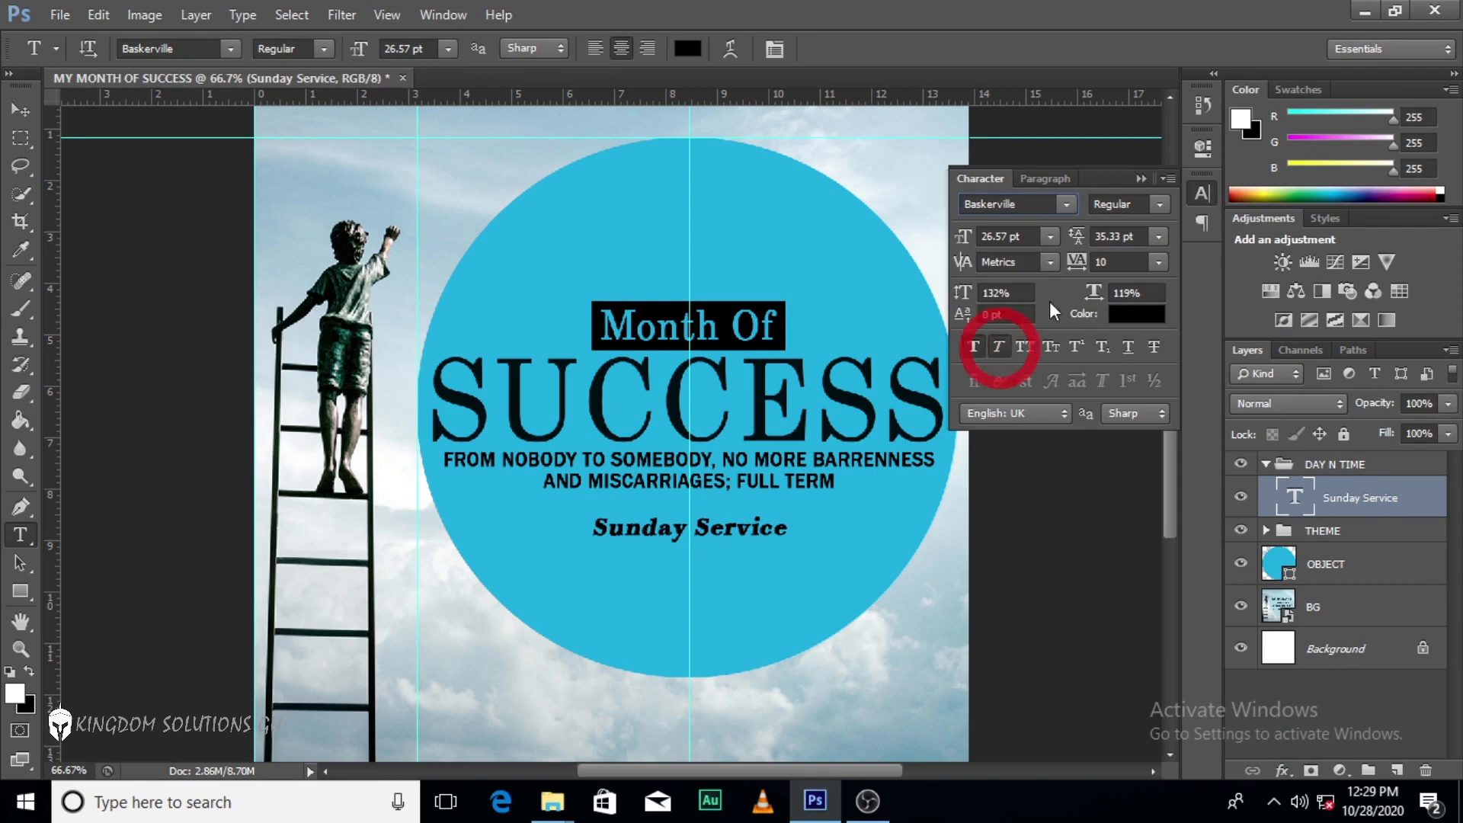
pyautogui.click(975, 343)
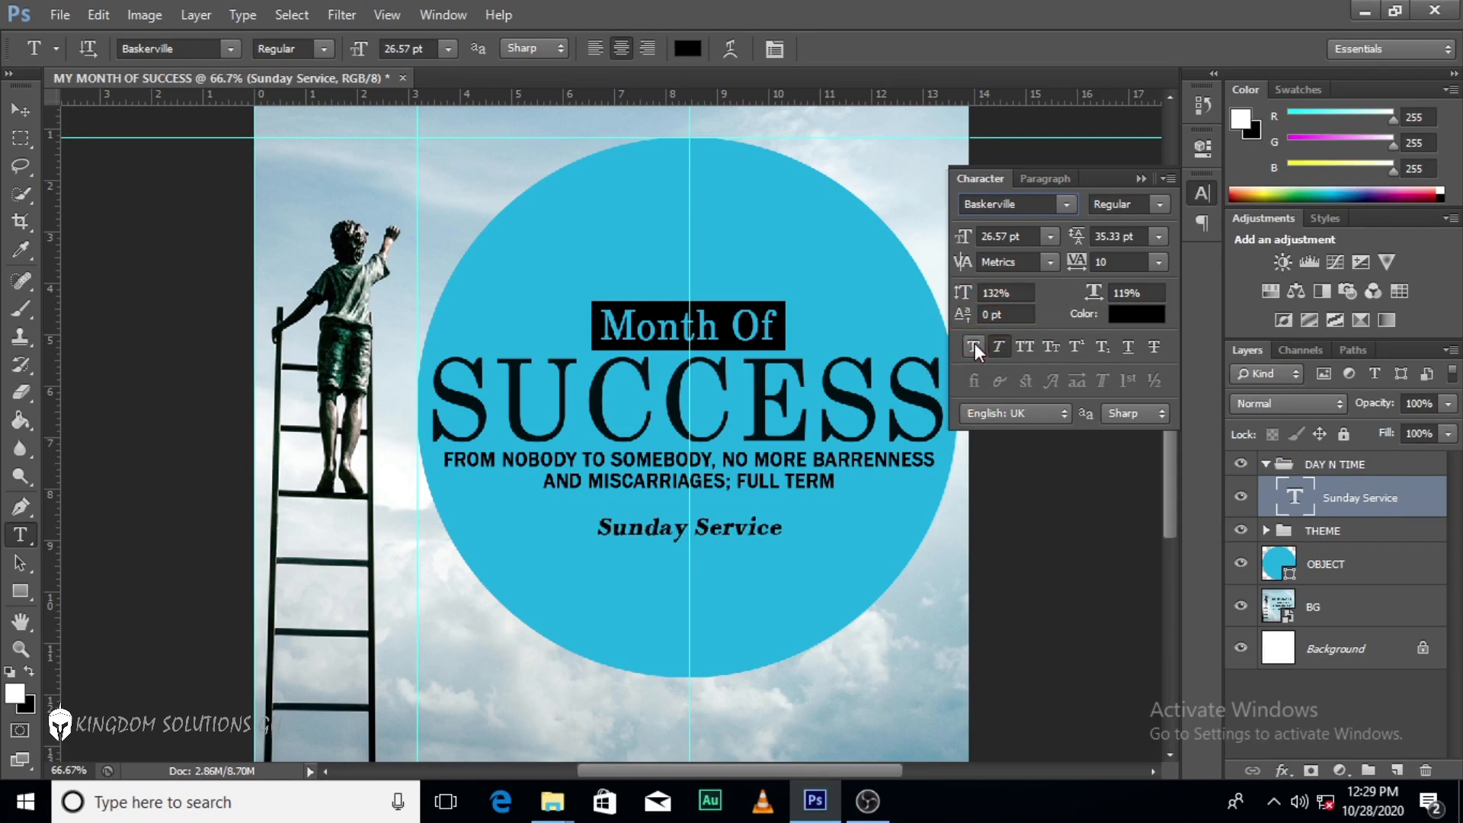
pyautogui.click(1074, 203)
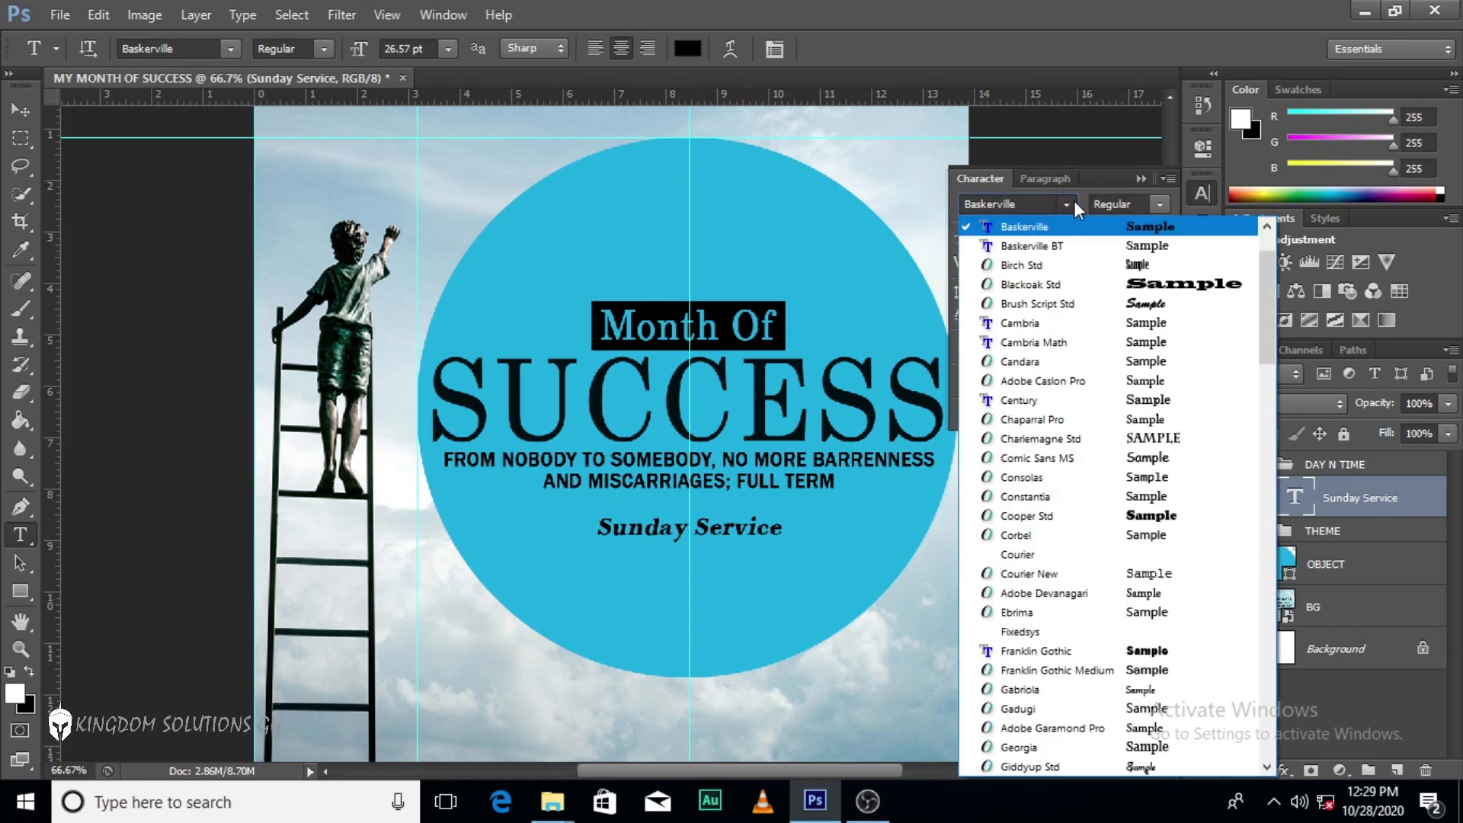
pyautogui.click(1085, 245)
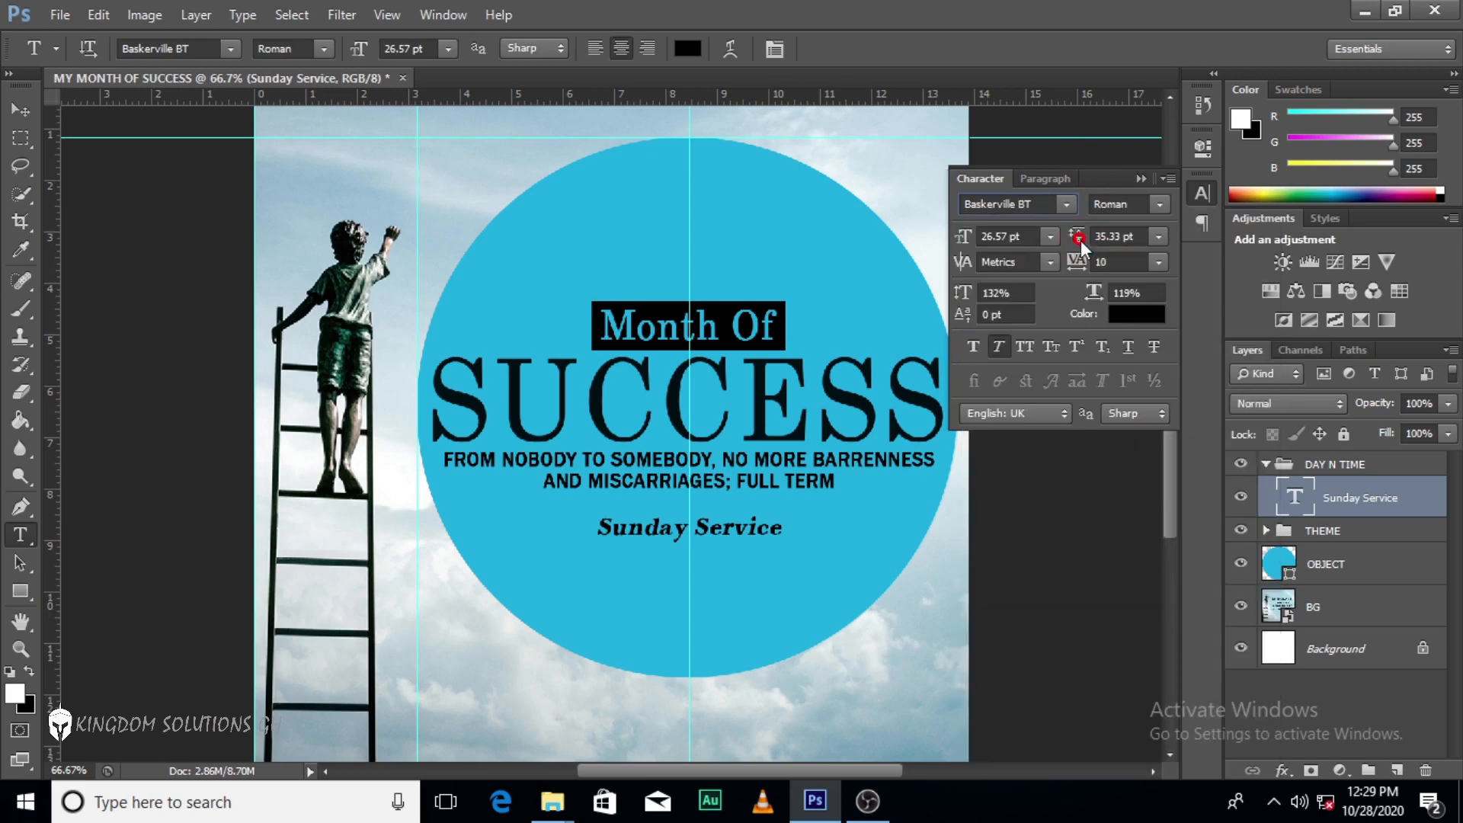
pyautogui.click(974, 347)
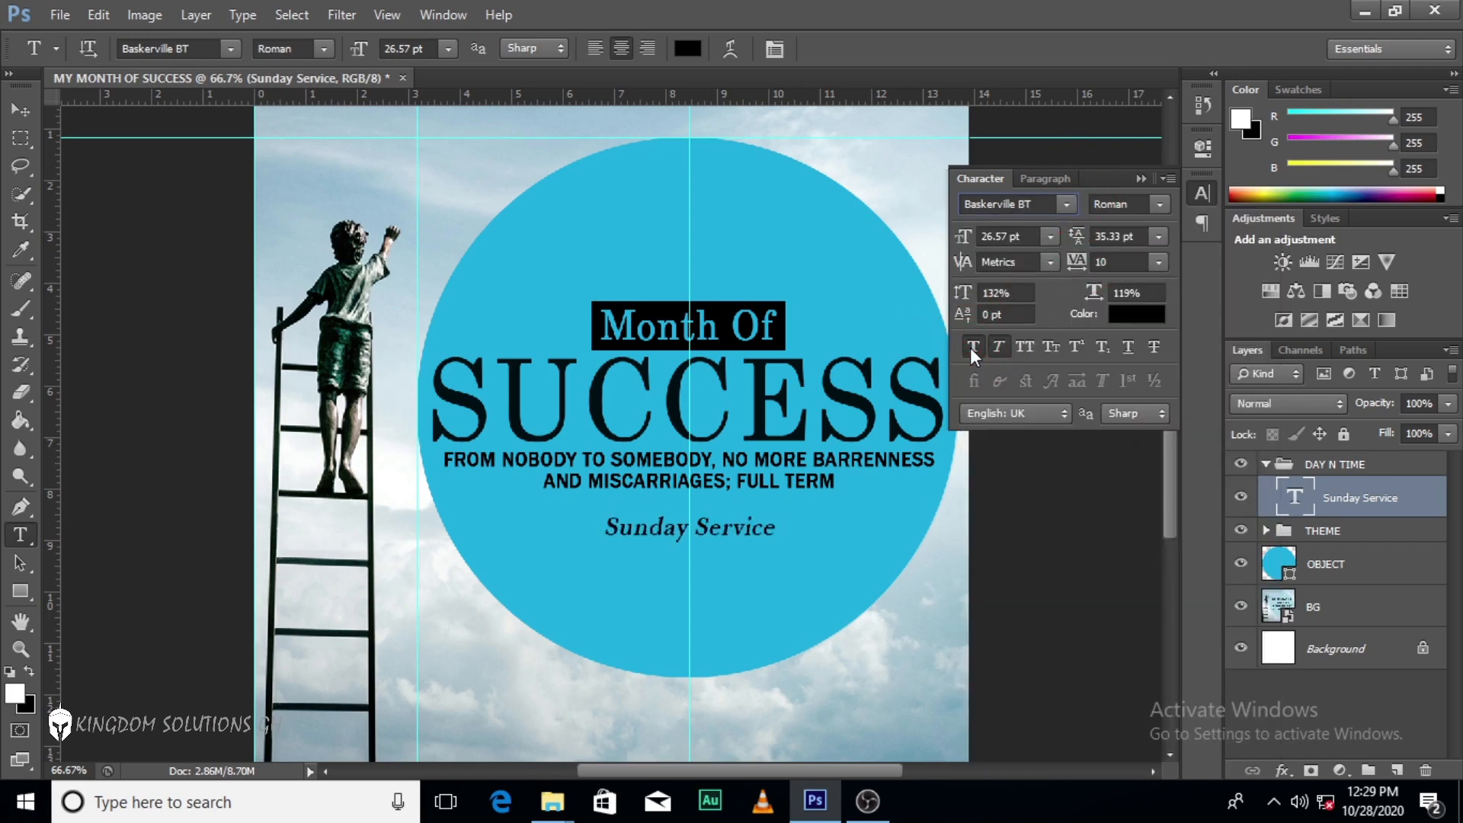
# Set the Sunday Service text's colour to white, ffffff.
pyautogui.click(1134, 316)
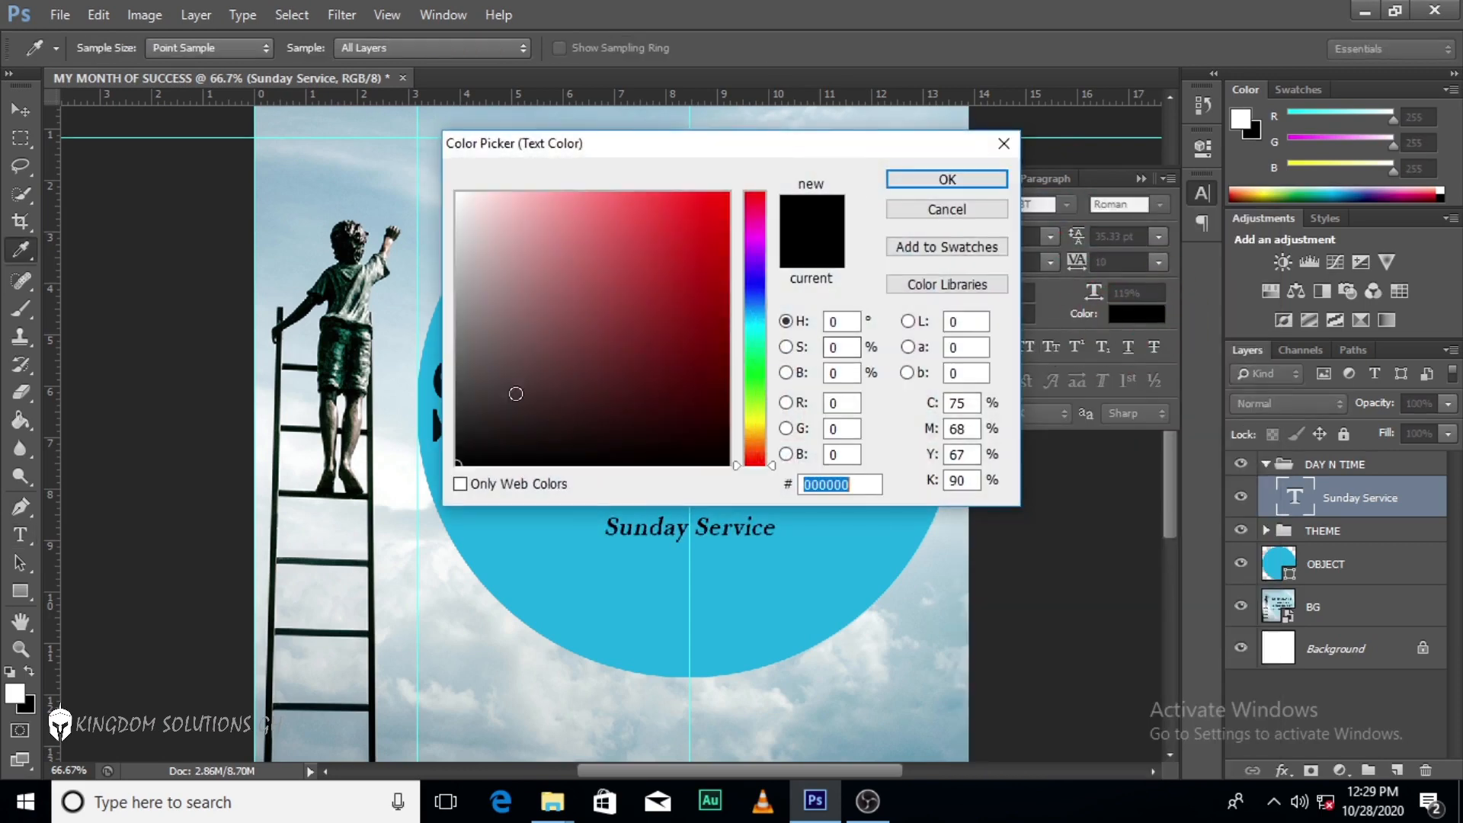
pyautogui.click(458, 194)
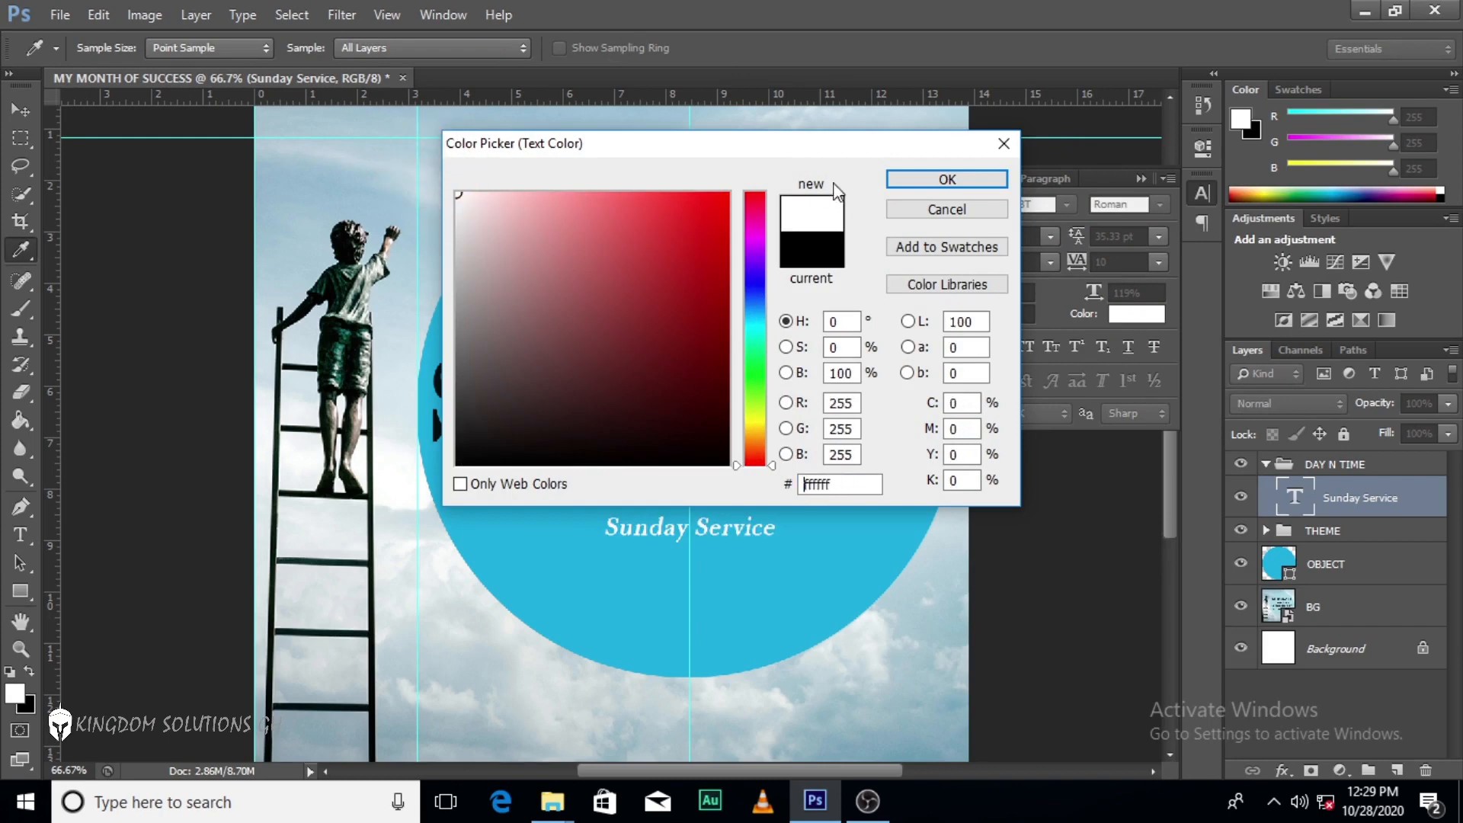
pyautogui.click(946, 178)
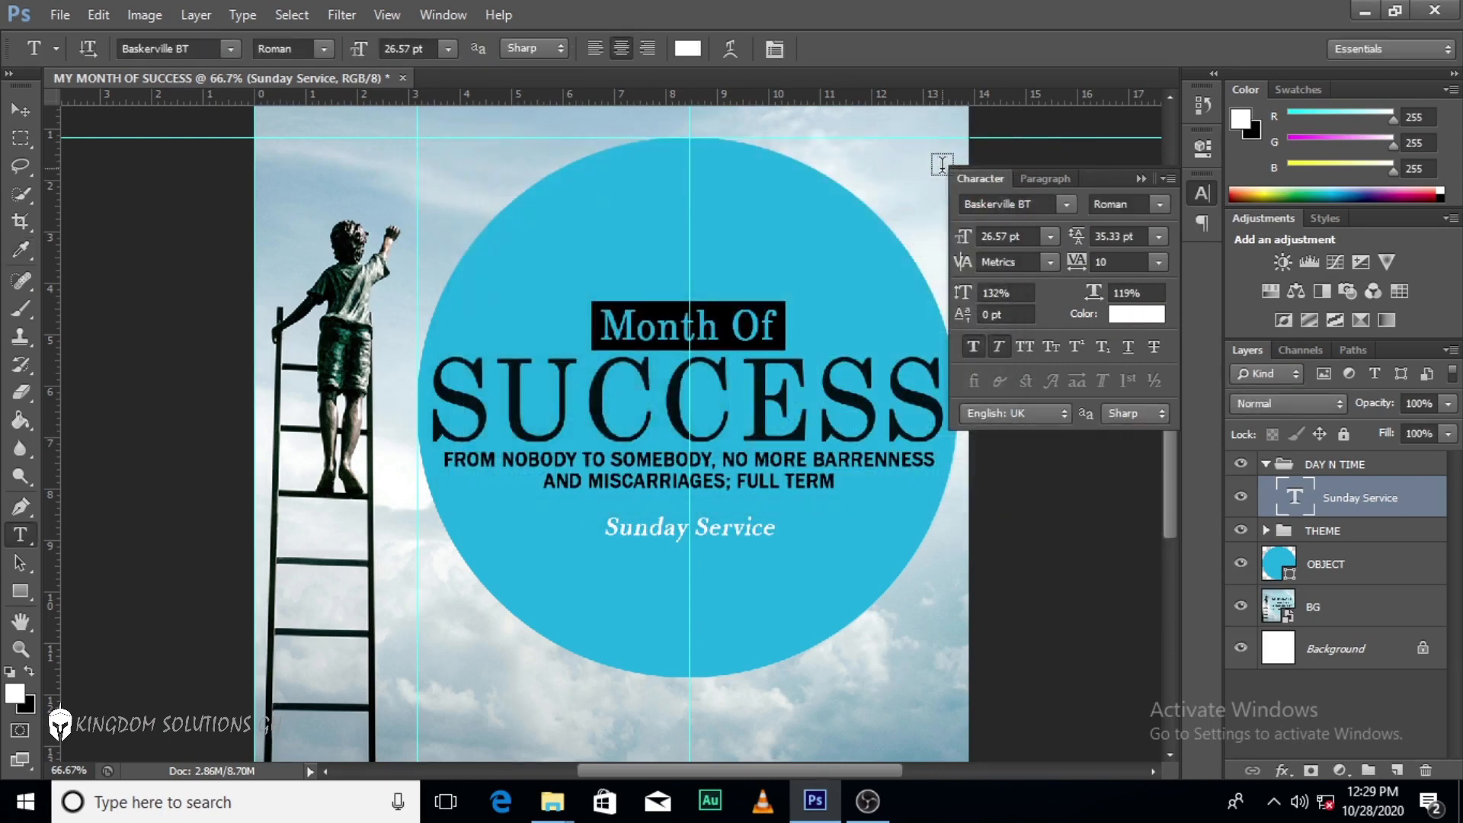
# Add a 2 px black outside Stroke layer style to the Sunday Service text.
pyautogui.doubleClick(1433, 511)
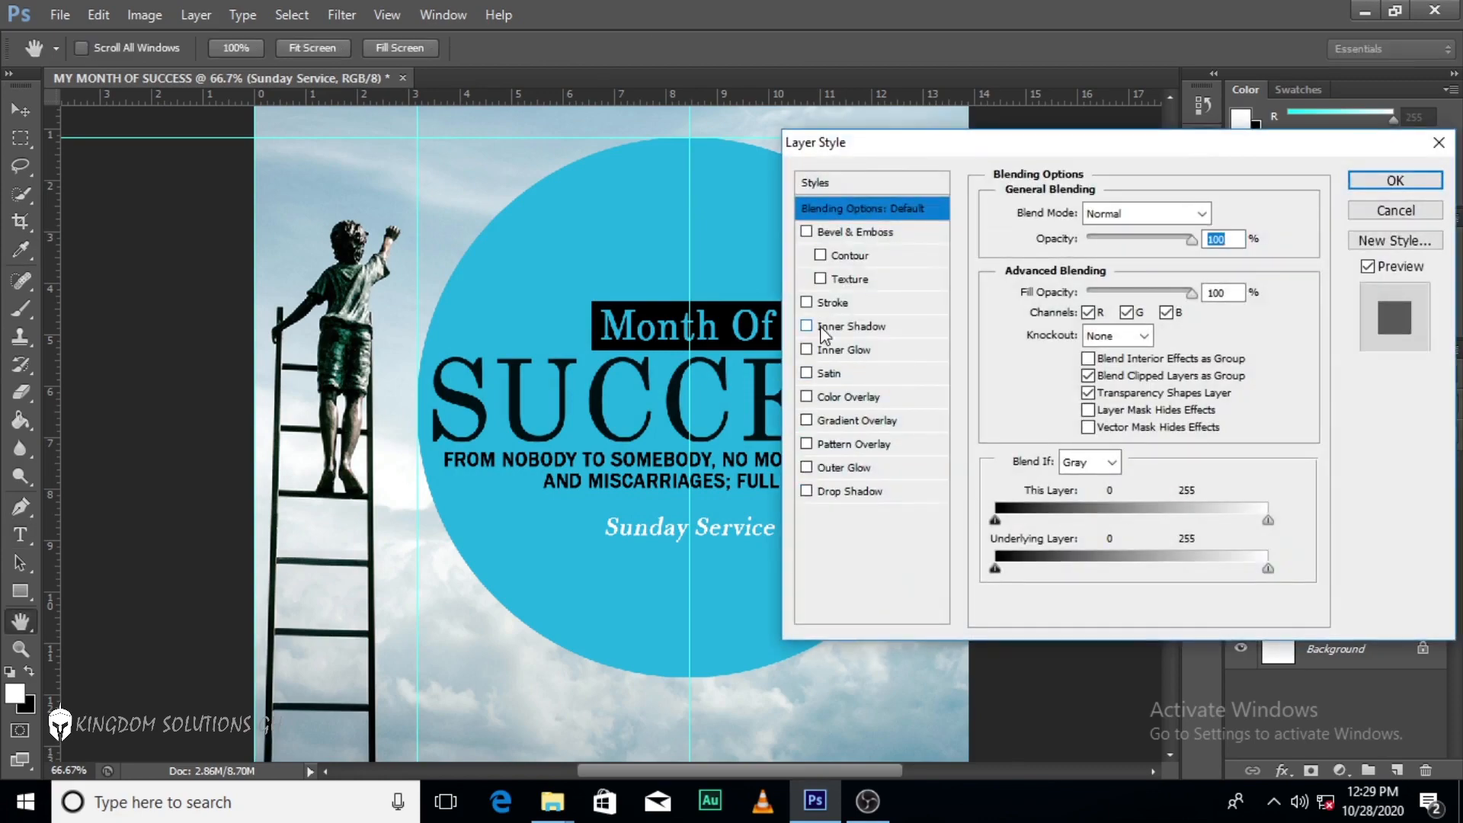
pyautogui.click(832, 303)
pyautogui.doubleClick(1204, 211)
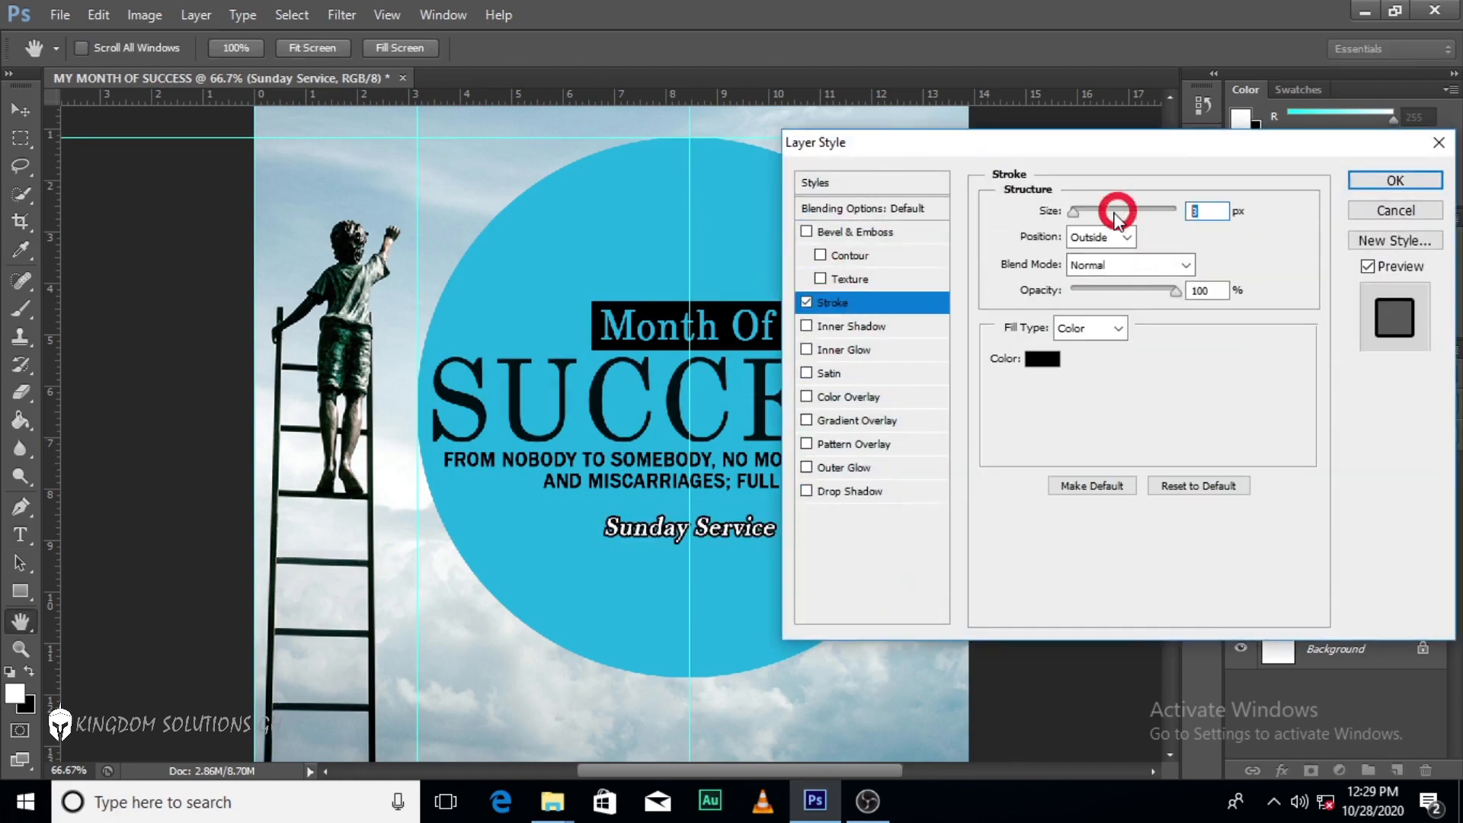
pyautogui.write('2')
pyautogui.click(1383, 183)
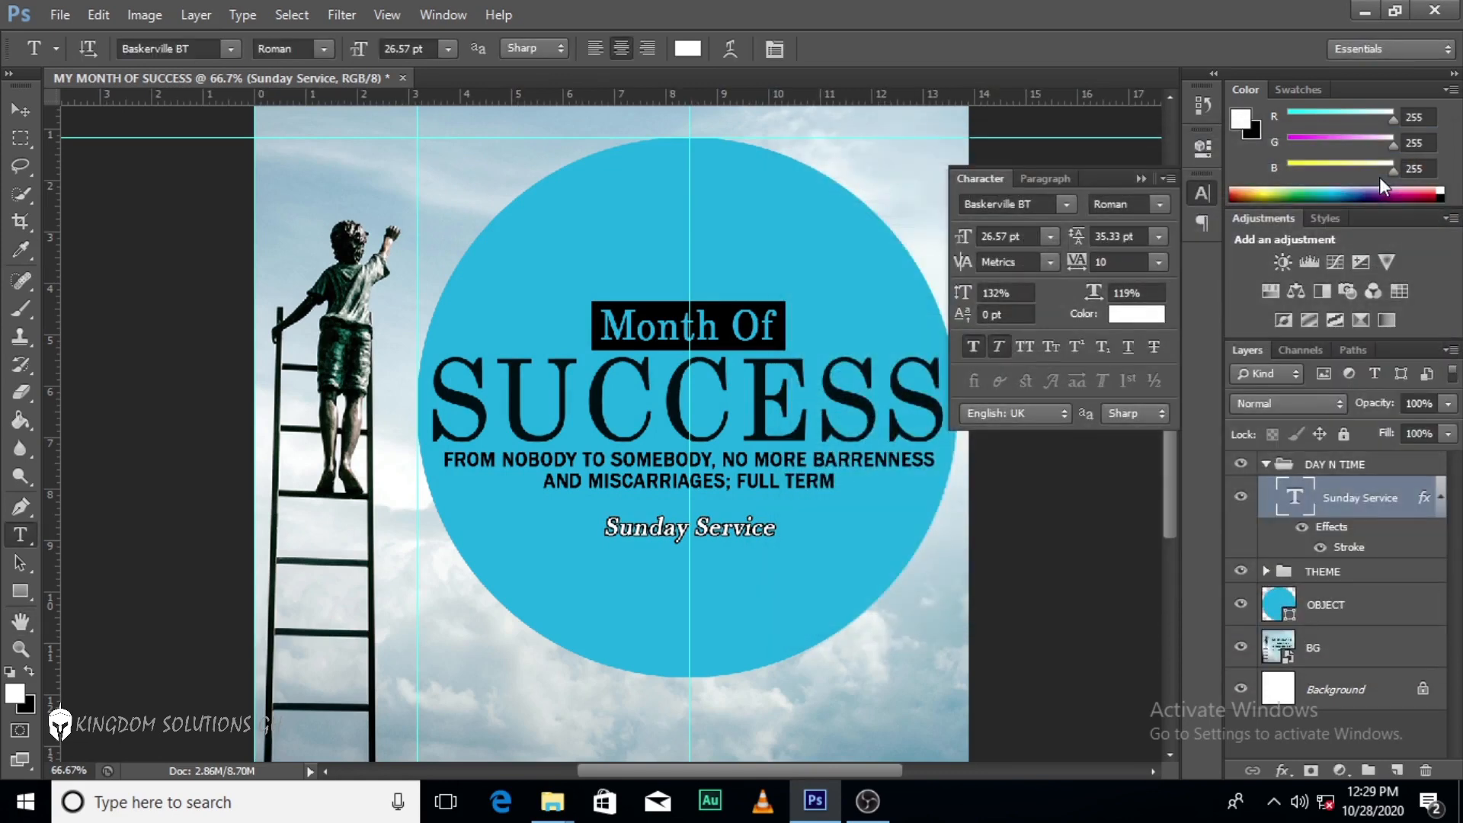
# Nudge the Sunday Service text slightly to the right and collapse its layer's effects list.
pyautogui.click(1143, 180)
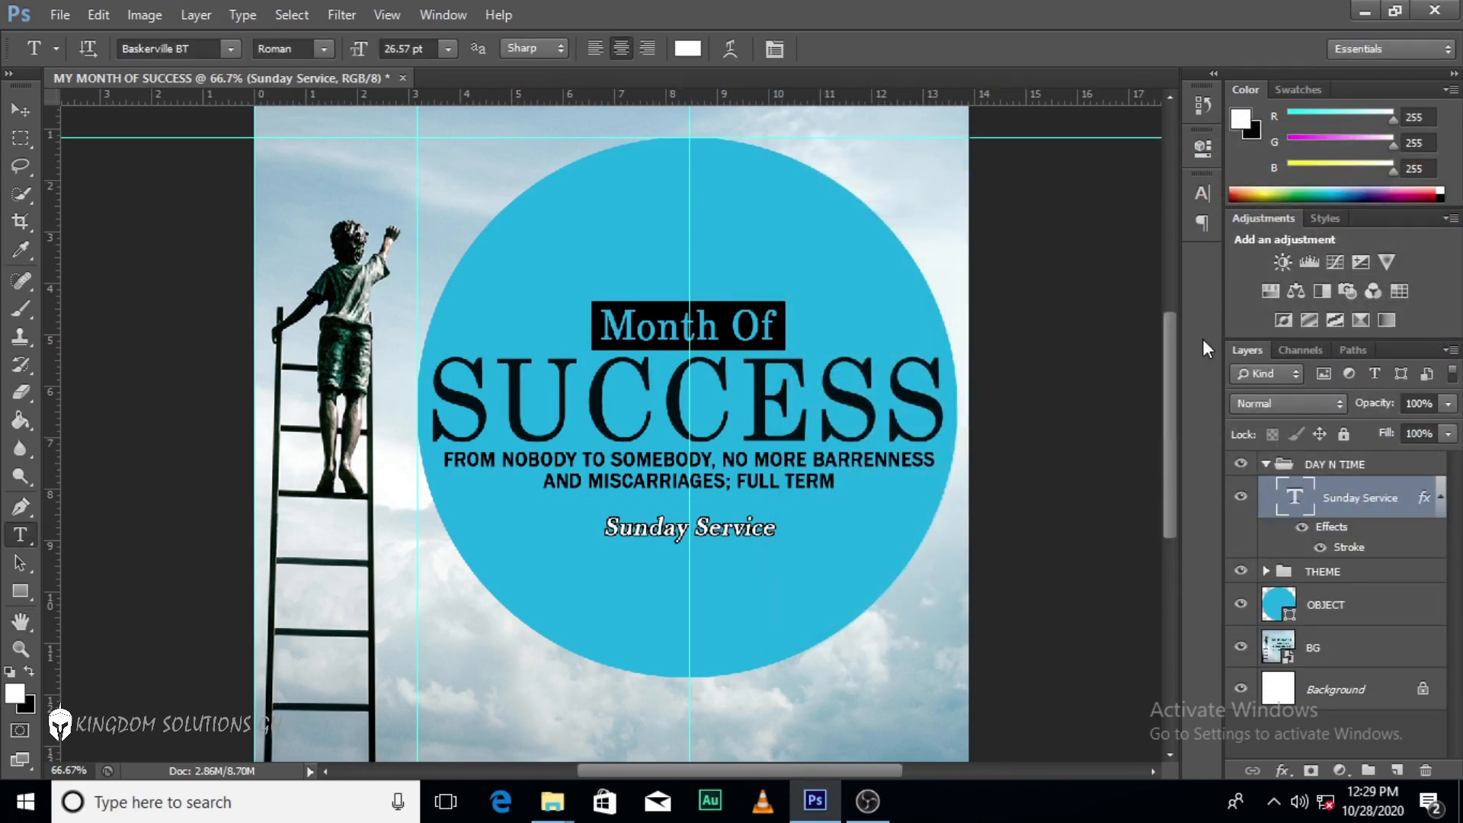
pyautogui.hotkey('ctrl', 't')
pyautogui.press('Right')
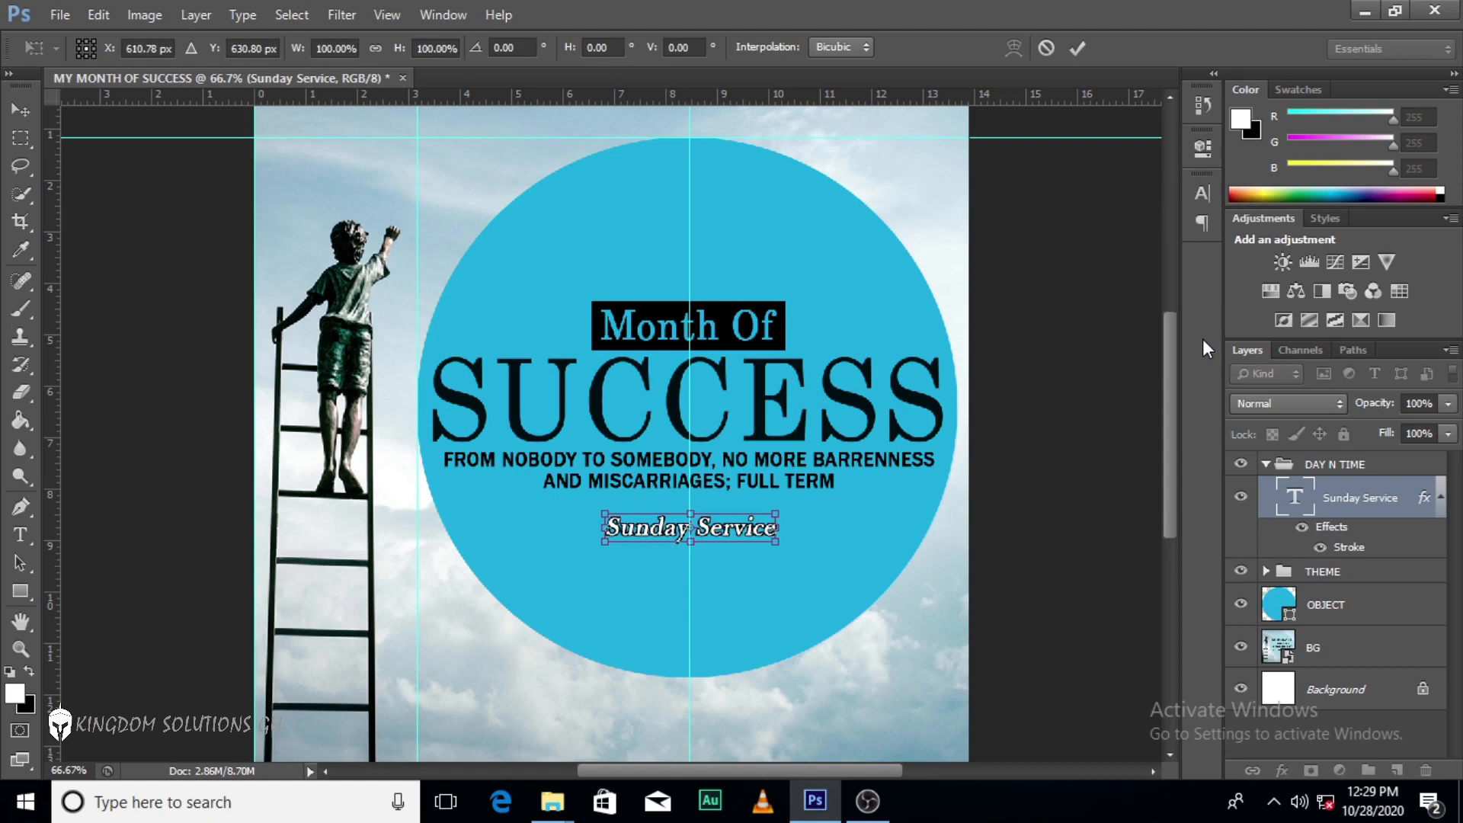
pyautogui.press('Return')
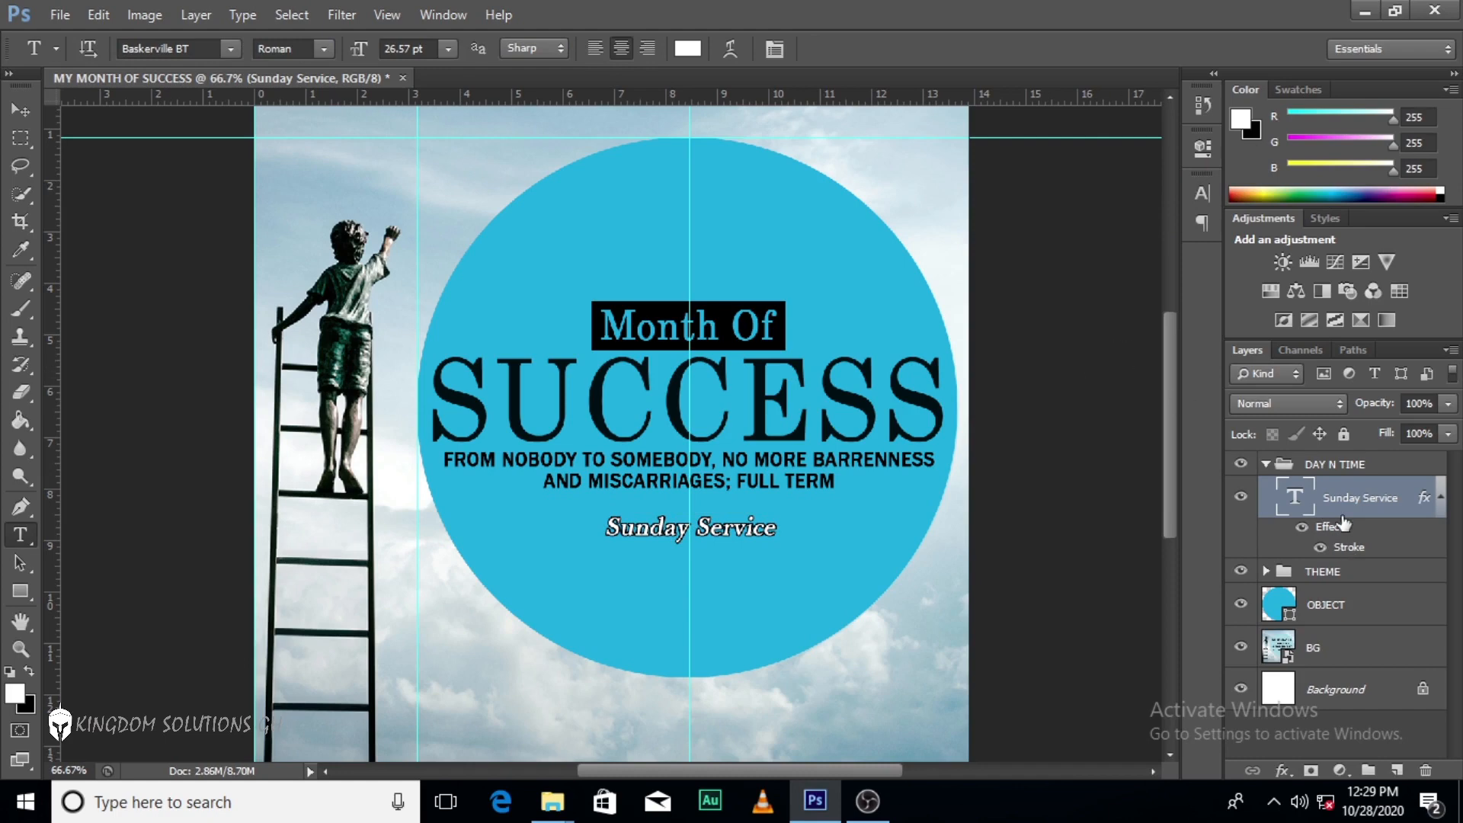
pyautogui.click(1441, 497)
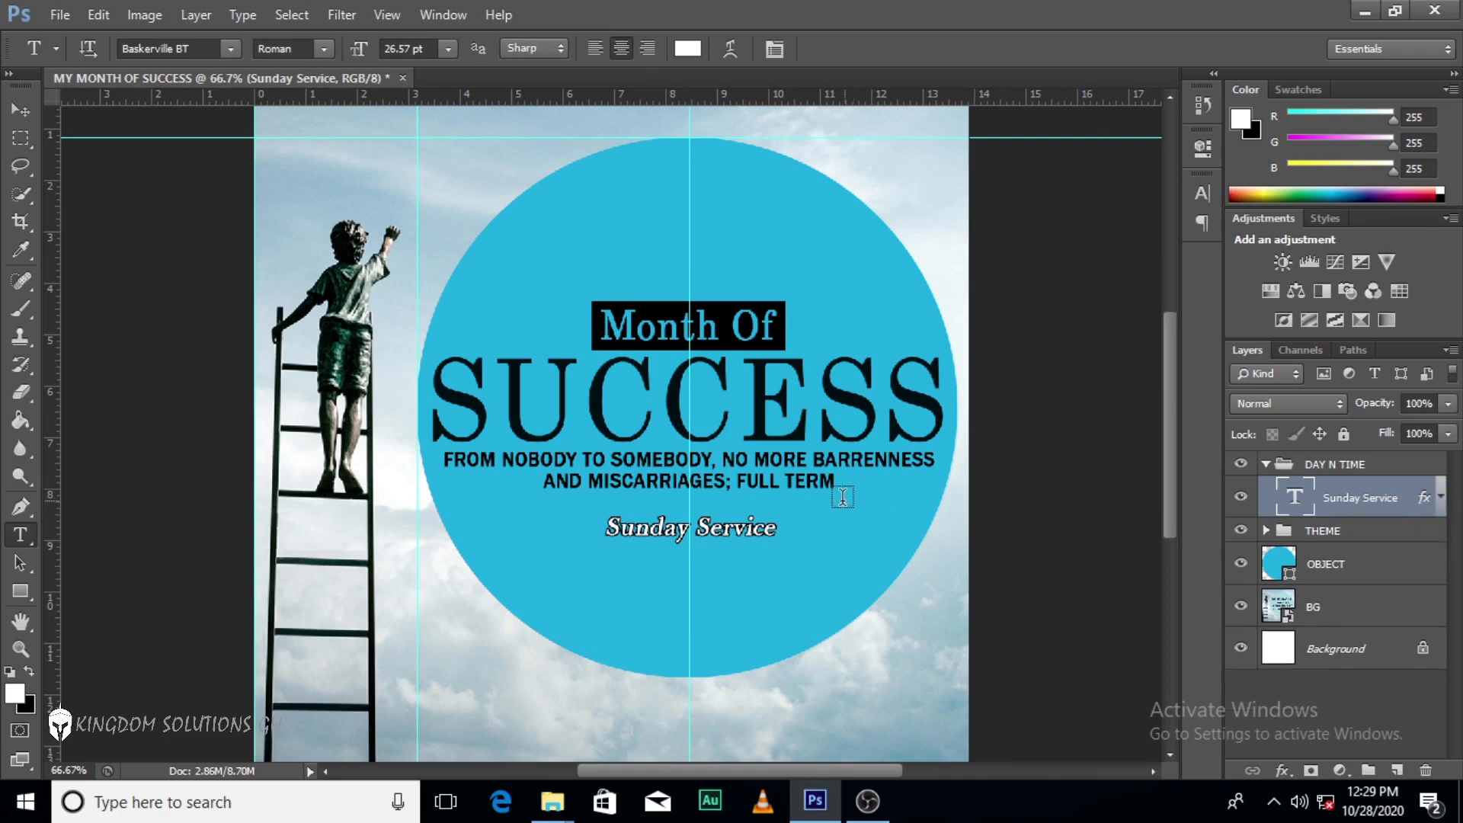
# Add a separate text layer reading "8:00am" below the Sunday Service text.
pyautogui.click(670, 579)
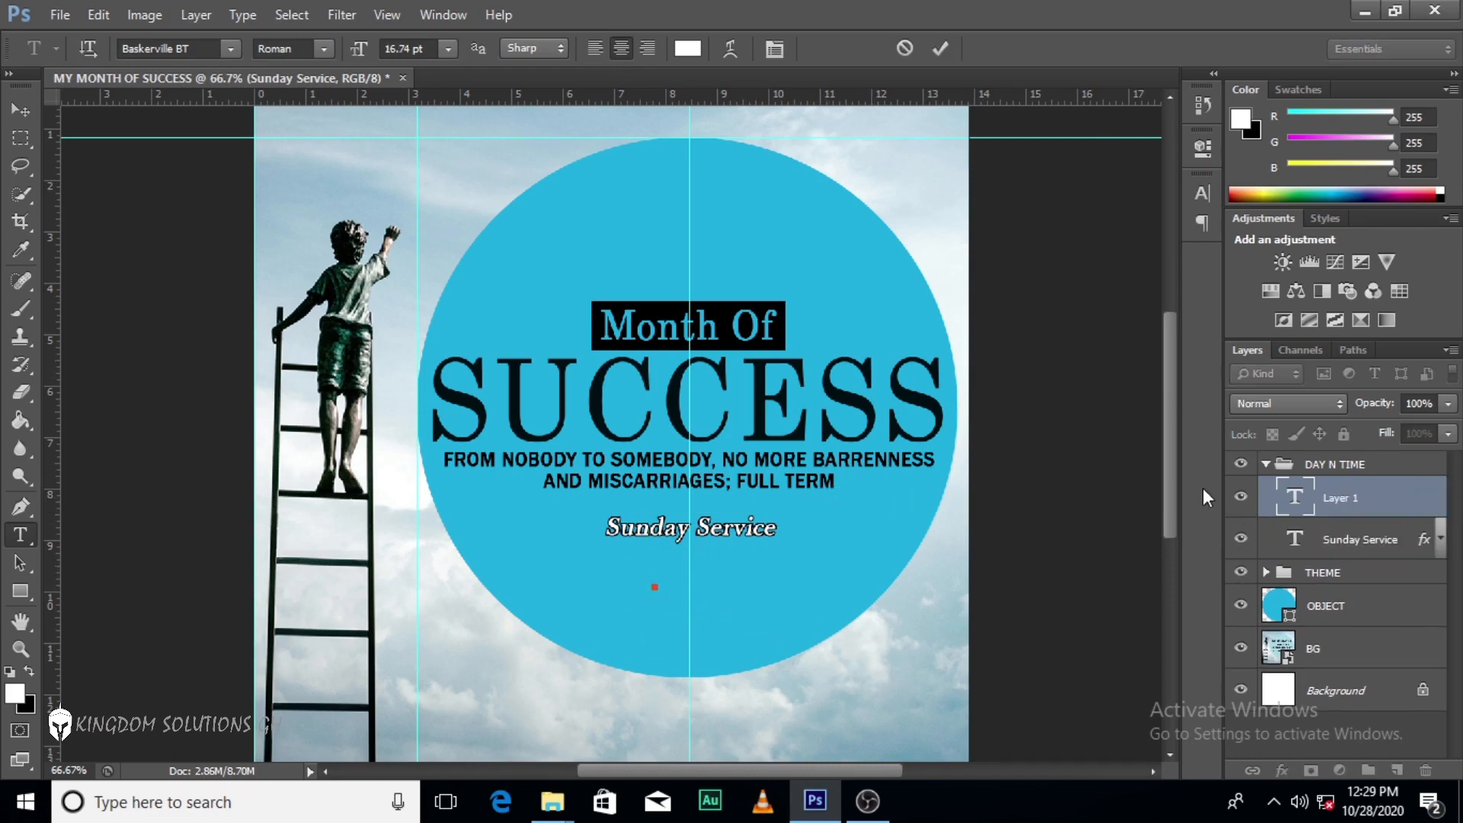
pyautogui.click(1202, 195)
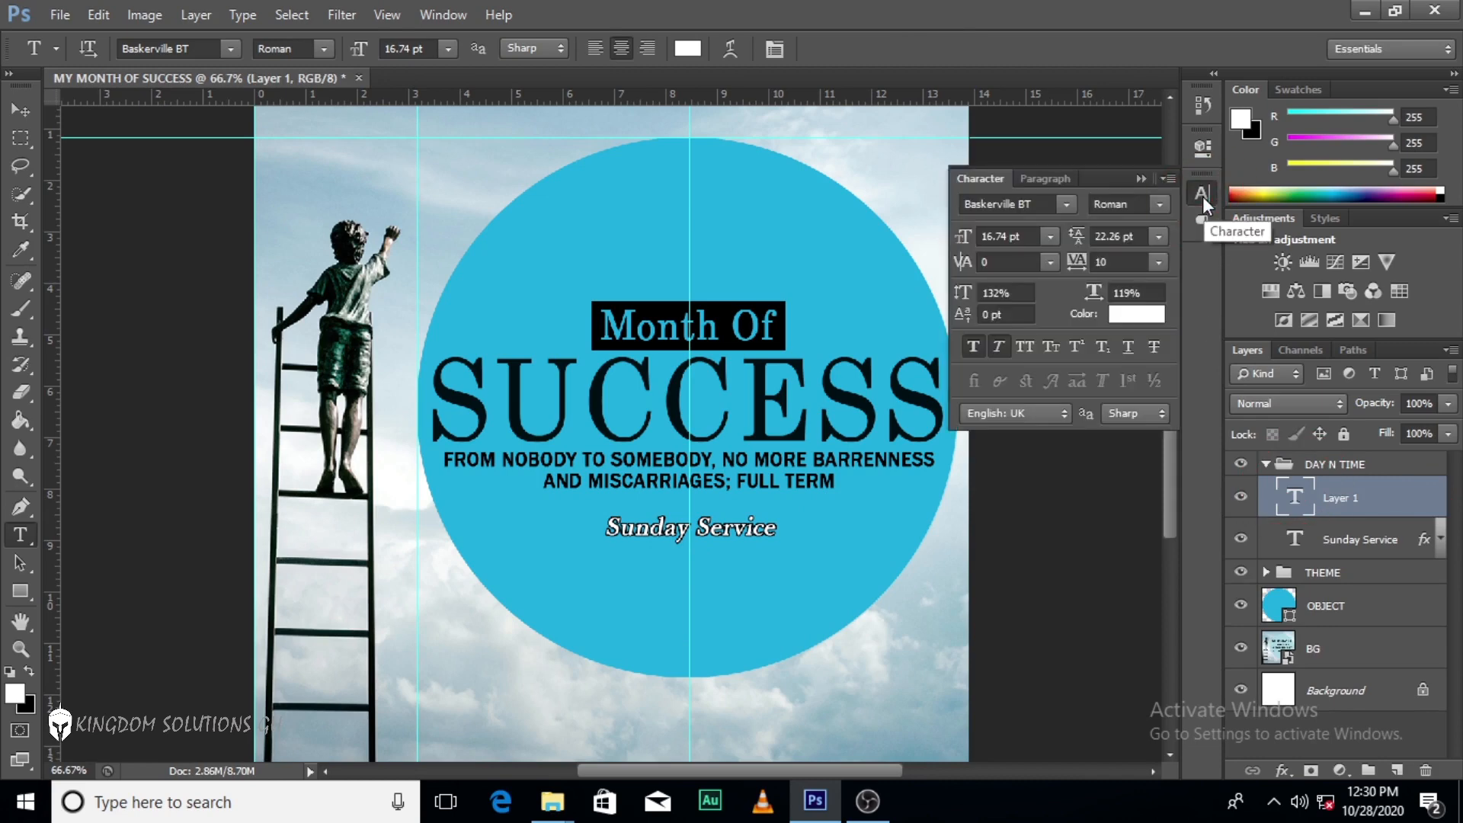
pyautogui.click(1202, 195)
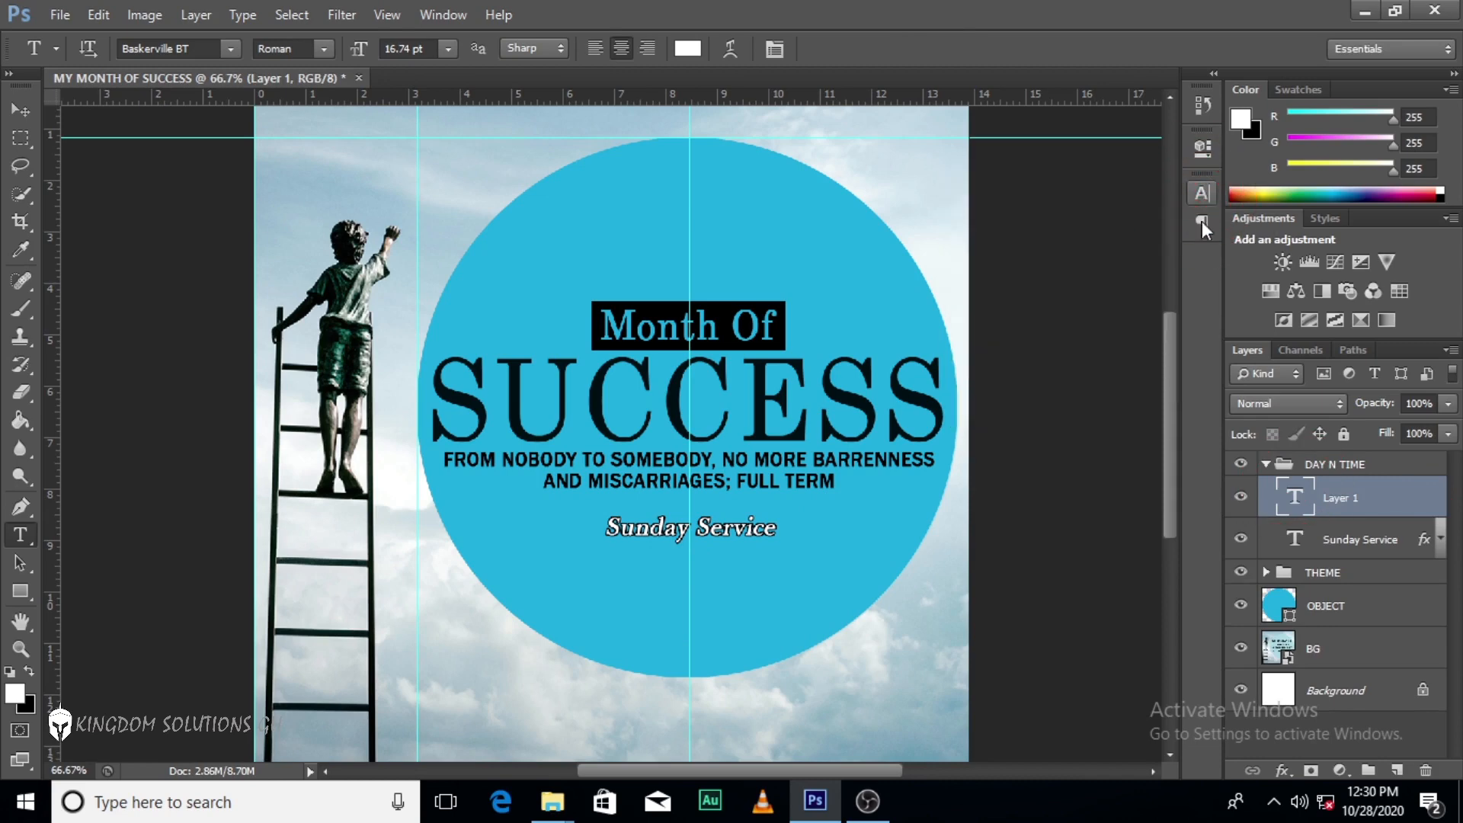
pyautogui.doubleClick(1299, 501)
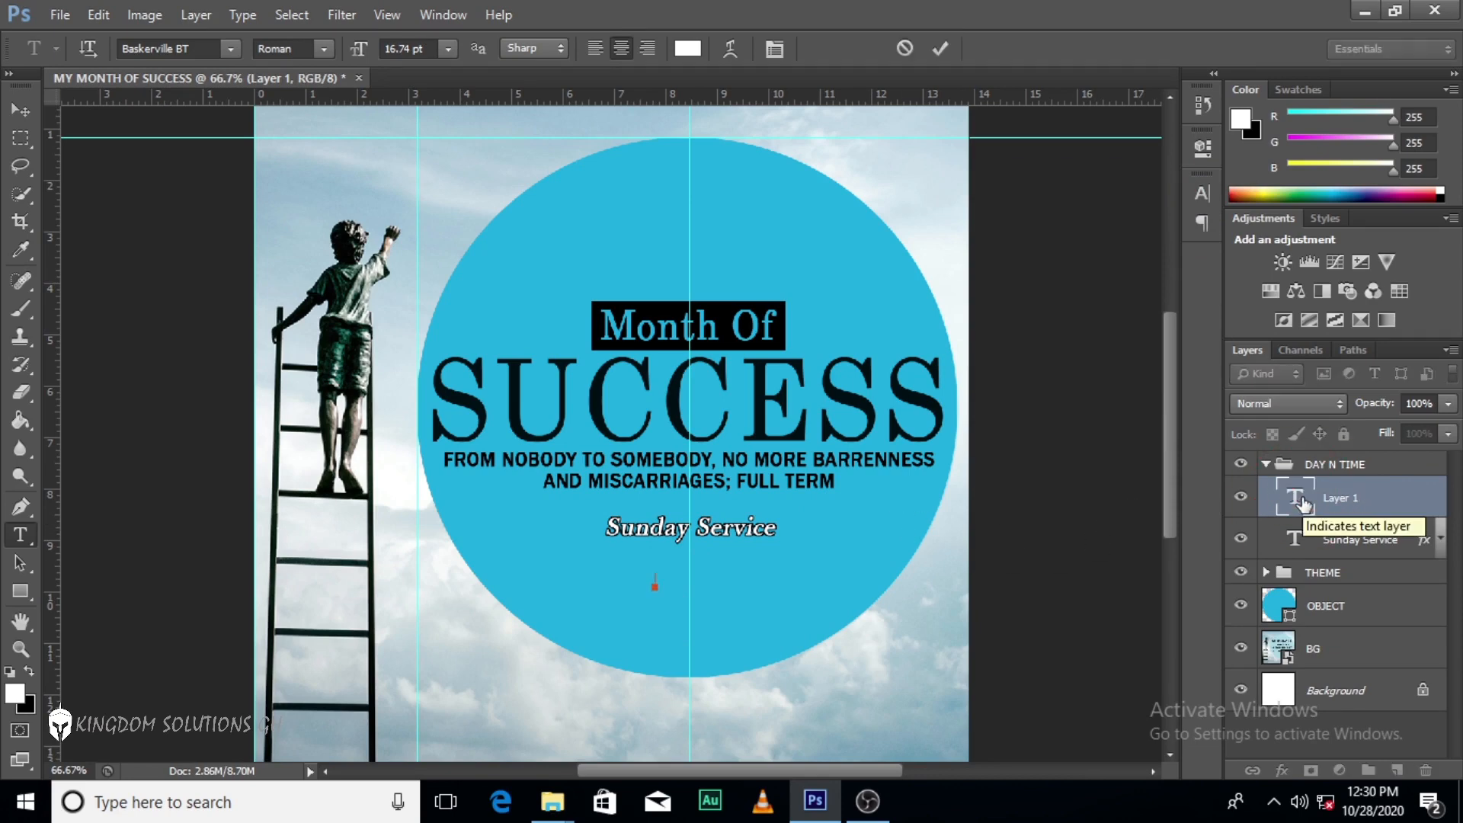
pyautogui.write('8:800')
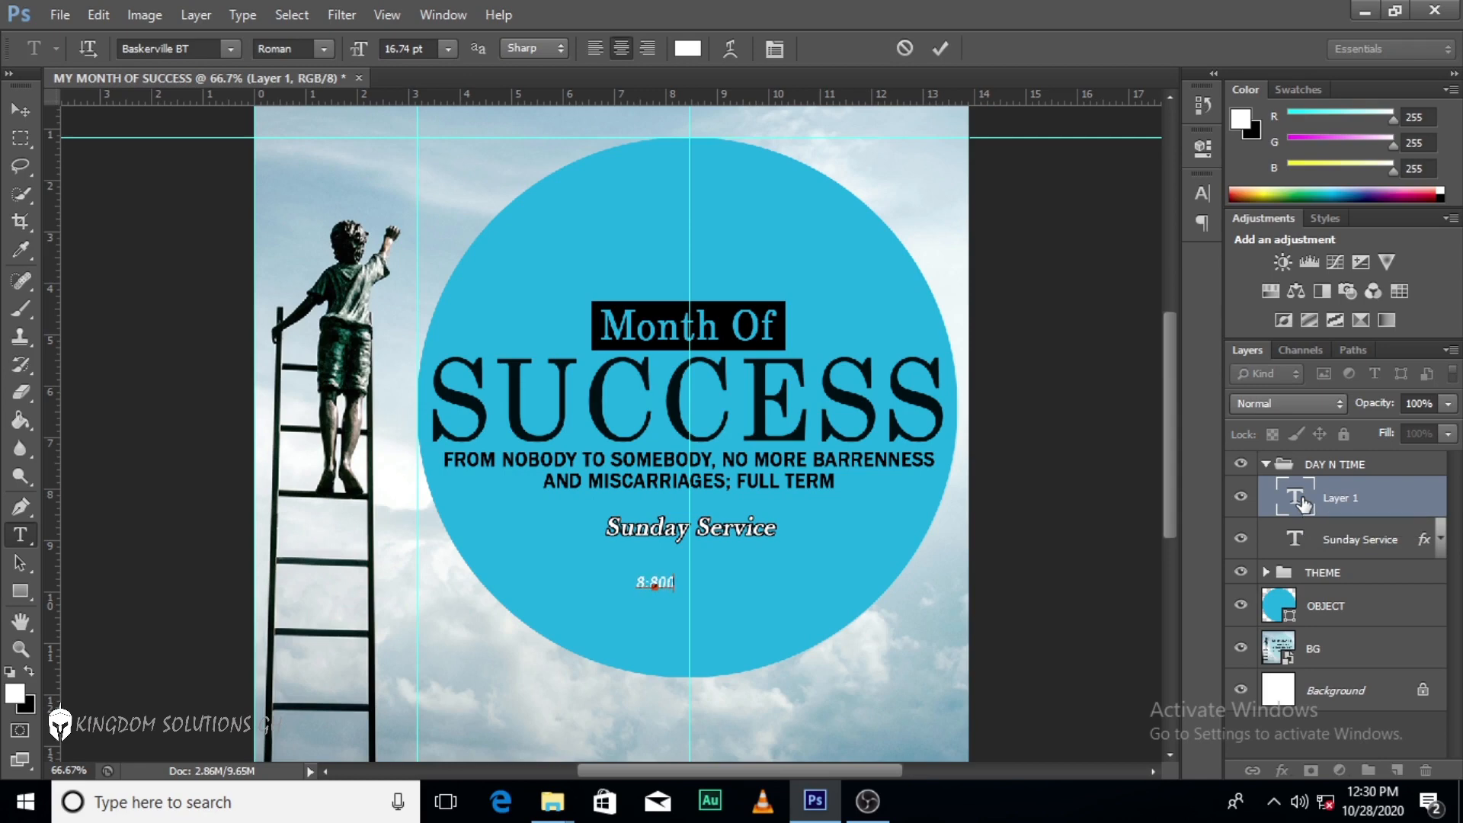
pyautogui.press('BackSpace')
pyautogui.press('BackSpace')
pyautogui.press('BackSpace')
pyautogui.write('00am')
pyautogui.click(1343, 495)
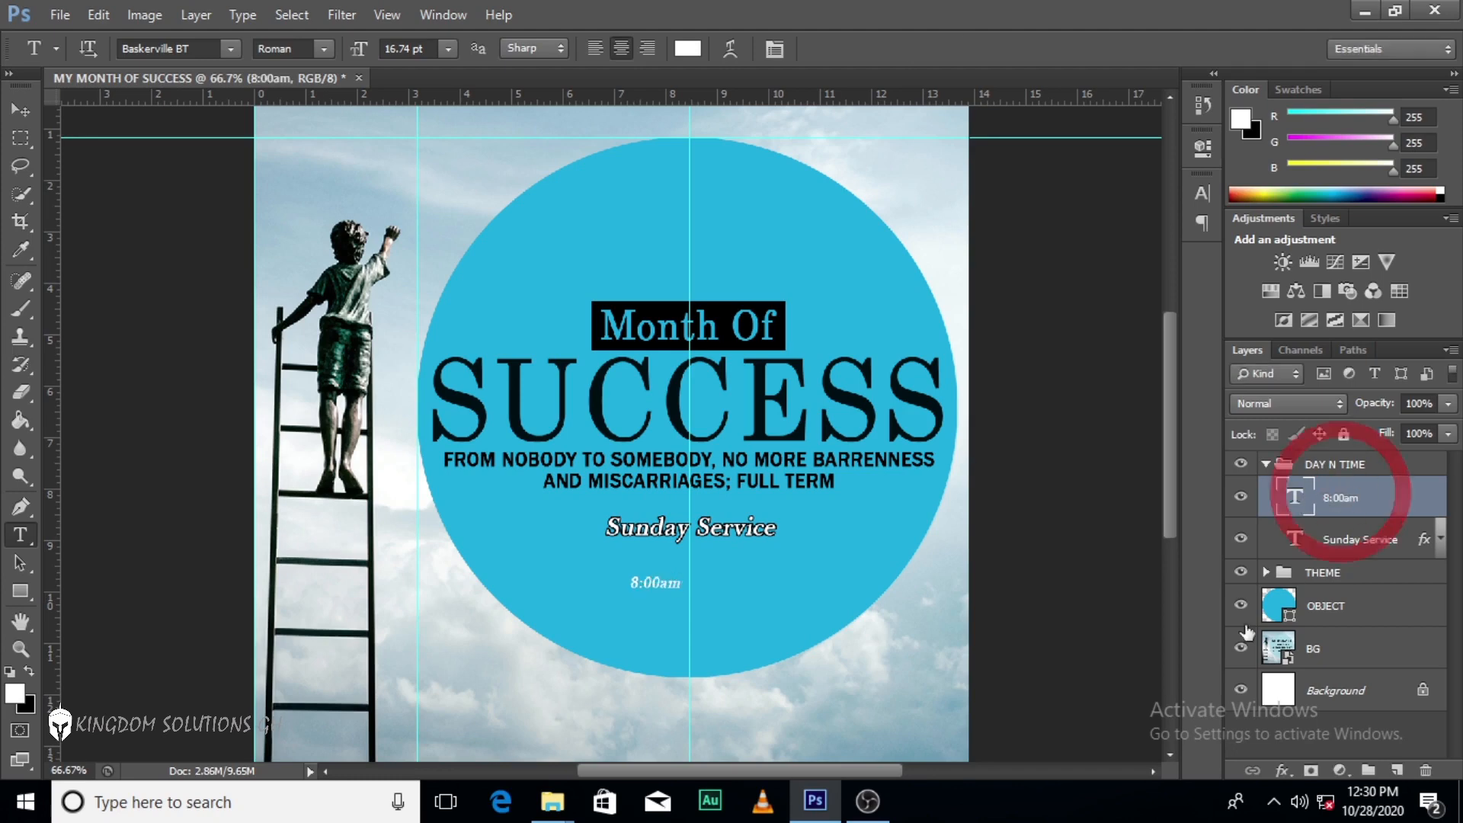
# Enlarge the 8:00am text to about 117% and centre it directly beneath Sunday Service.
pyautogui.hotkey('ctrl', 't')
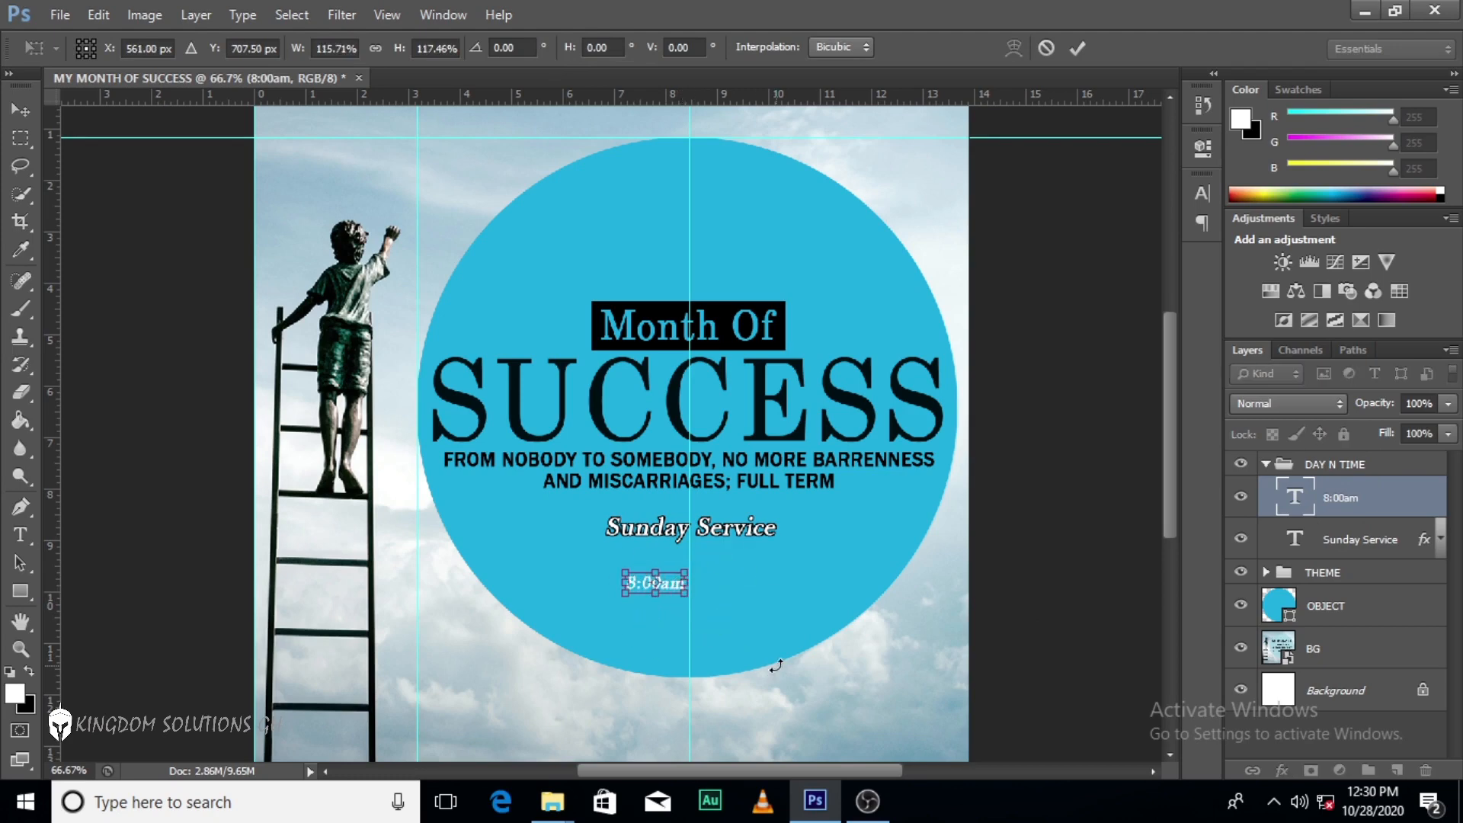
pyautogui.press('Return')
pyautogui.press('v')
pyautogui.moveTo(653, 588); pyautogui.dragTo(676, 554)
pyautogui.press('Down')
pyautogui.press('Down')
pyautogui.press('Down')
pyautogui.press('Down')
pyautogui.press('Down')
pyautogui.press('Down')
pyautogui.press('Down')
pyautogui.press('Down')
pyautogui.press('Down')
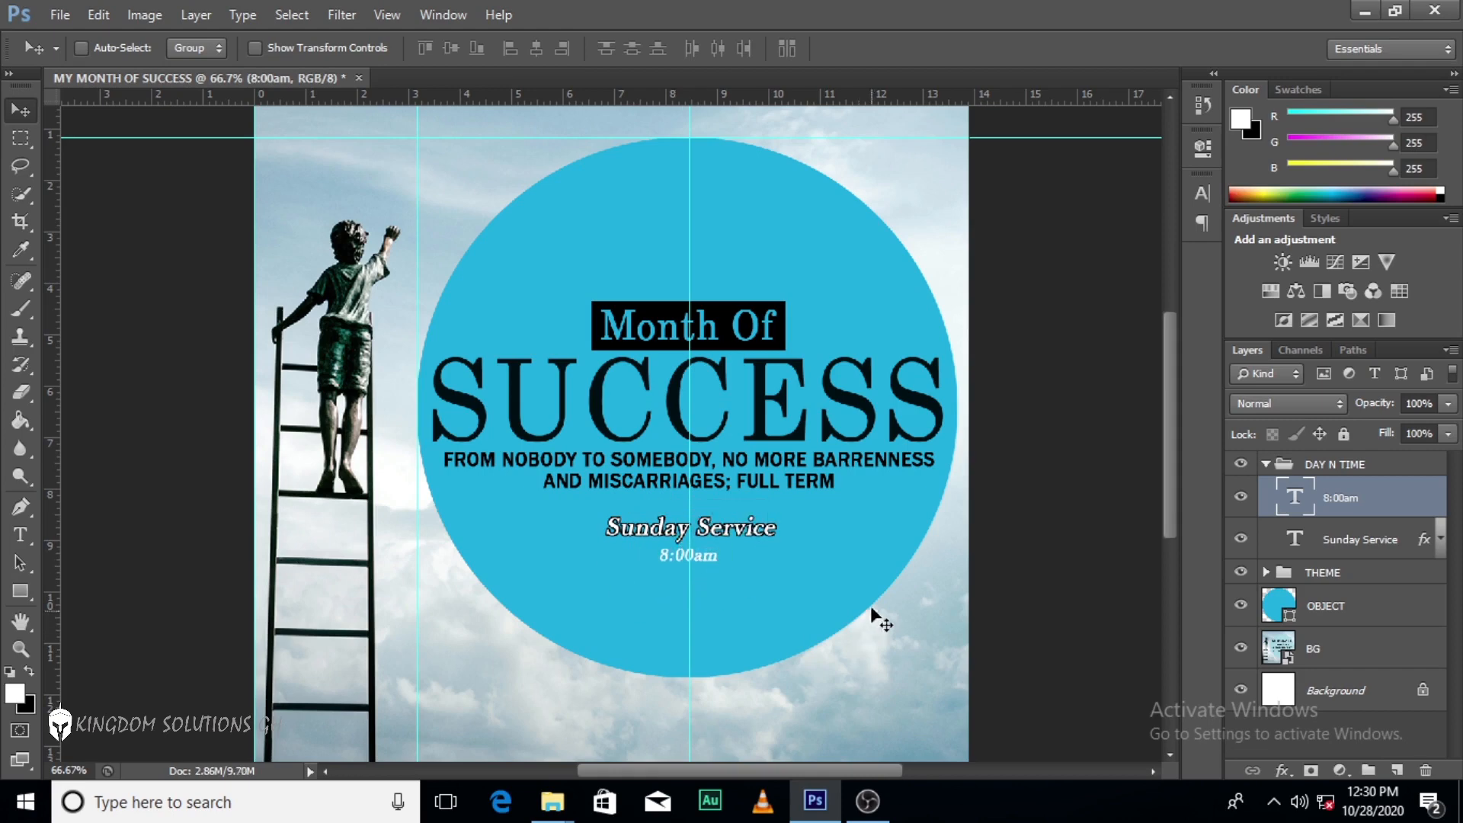
# Set the 8:00am text's colour to black, 000000, and its font style to Bold.
pyautogui.click(1203, 192)
pyautogui.click(1133, 328)
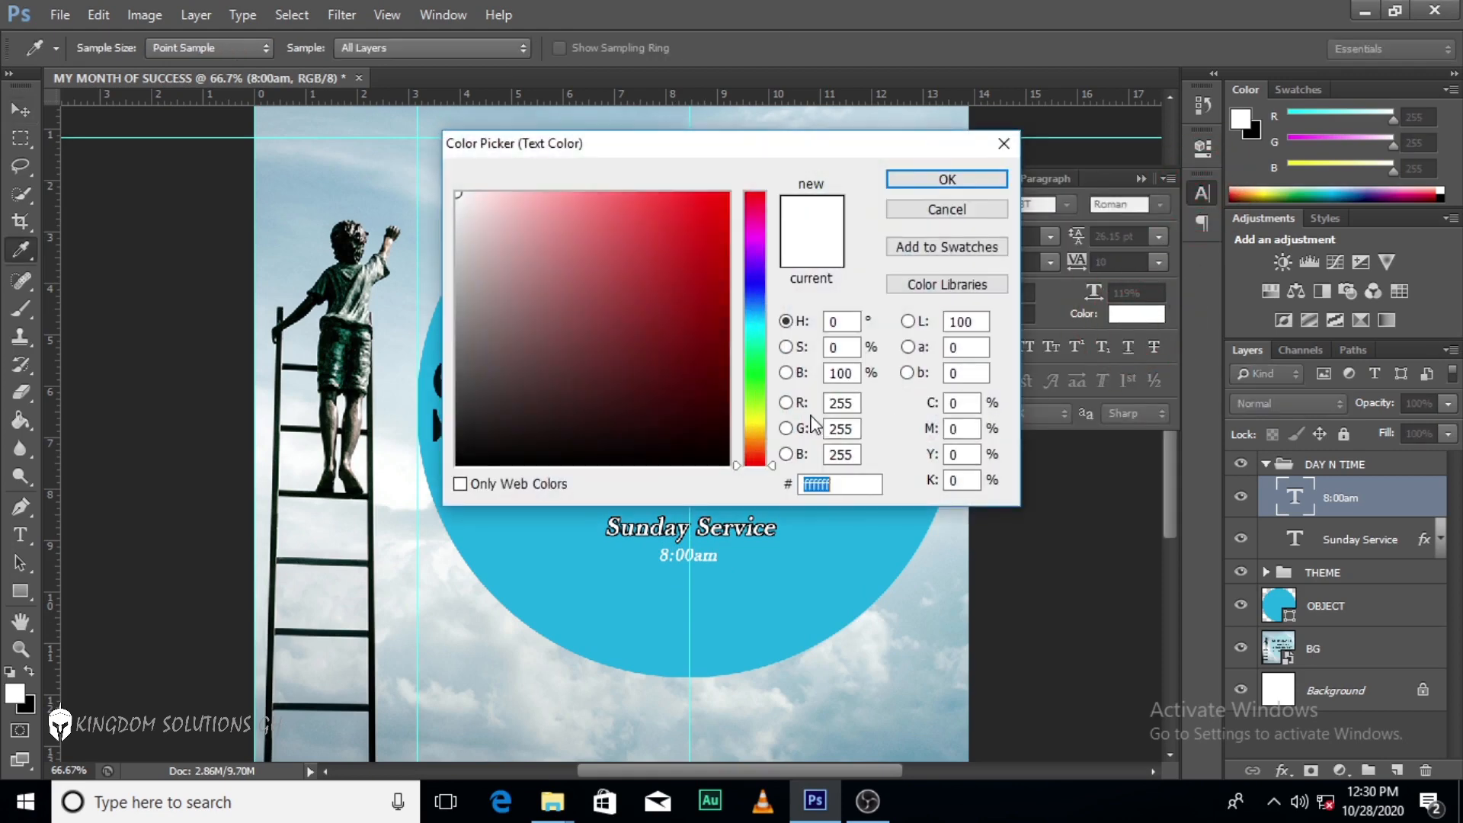
pyautogui.moveTo(499, 434); pyautogui.dragTo(416, 476)
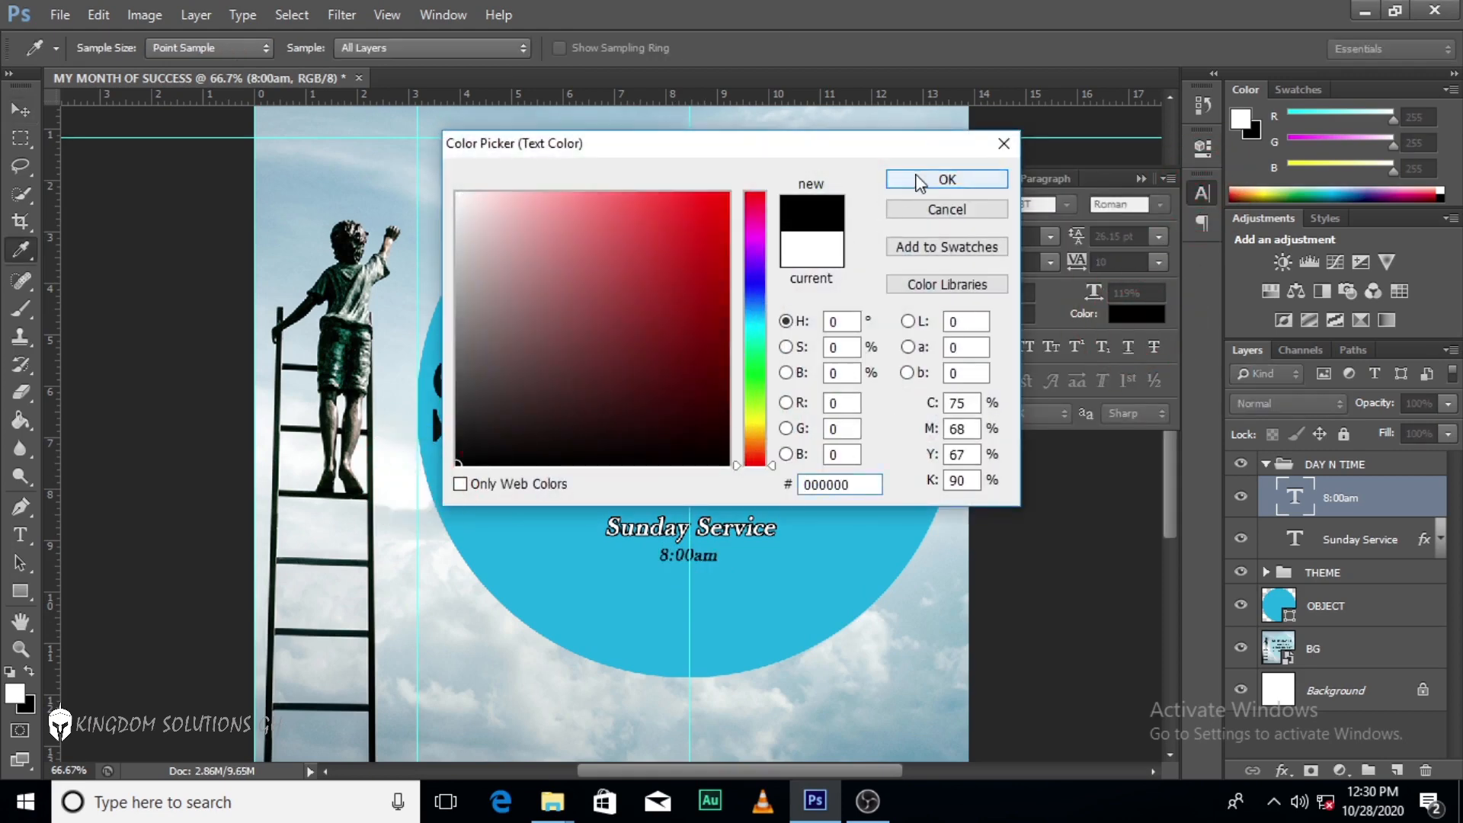
pyautogui.click(947, 179)
pyautogui.click(1157, 203)
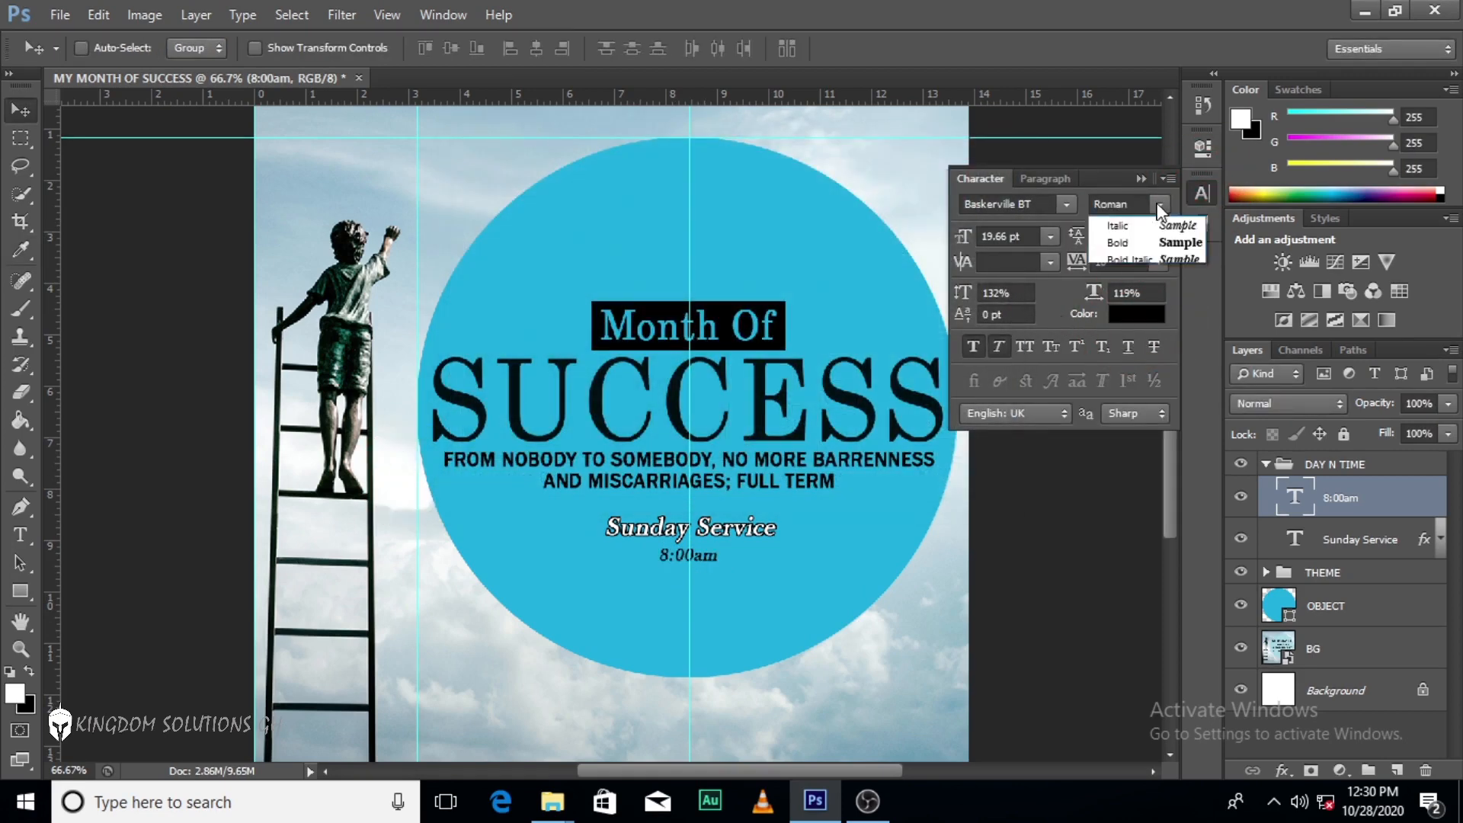
pyautogui.click(1141, 263)
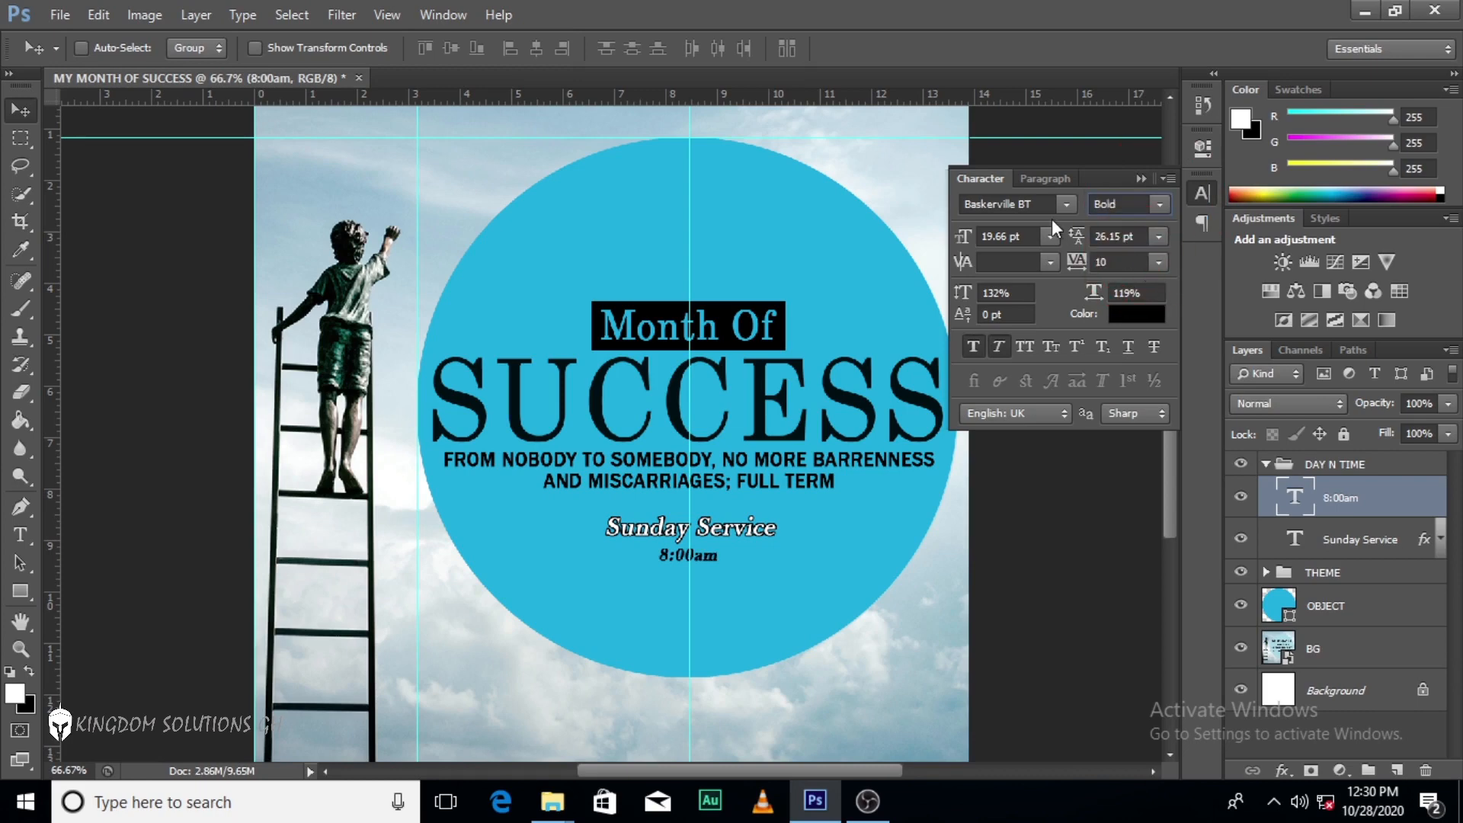
# Enlarge the 8:00am text to 25.13 pt and turn off its Faux Bold.
pyautogui.click(1345, 503)
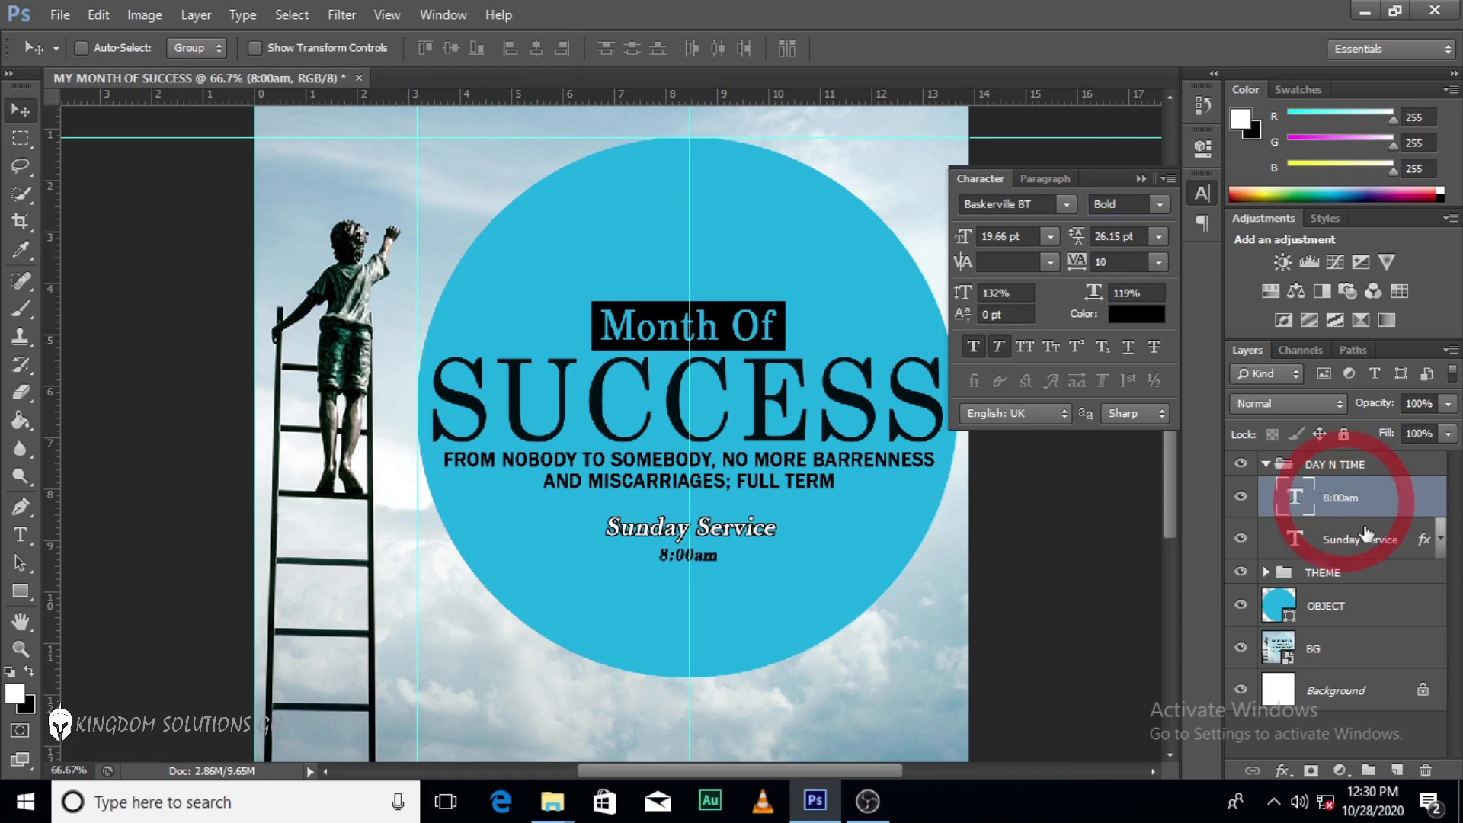
pyautogui.hotkey('ctrl', 't')
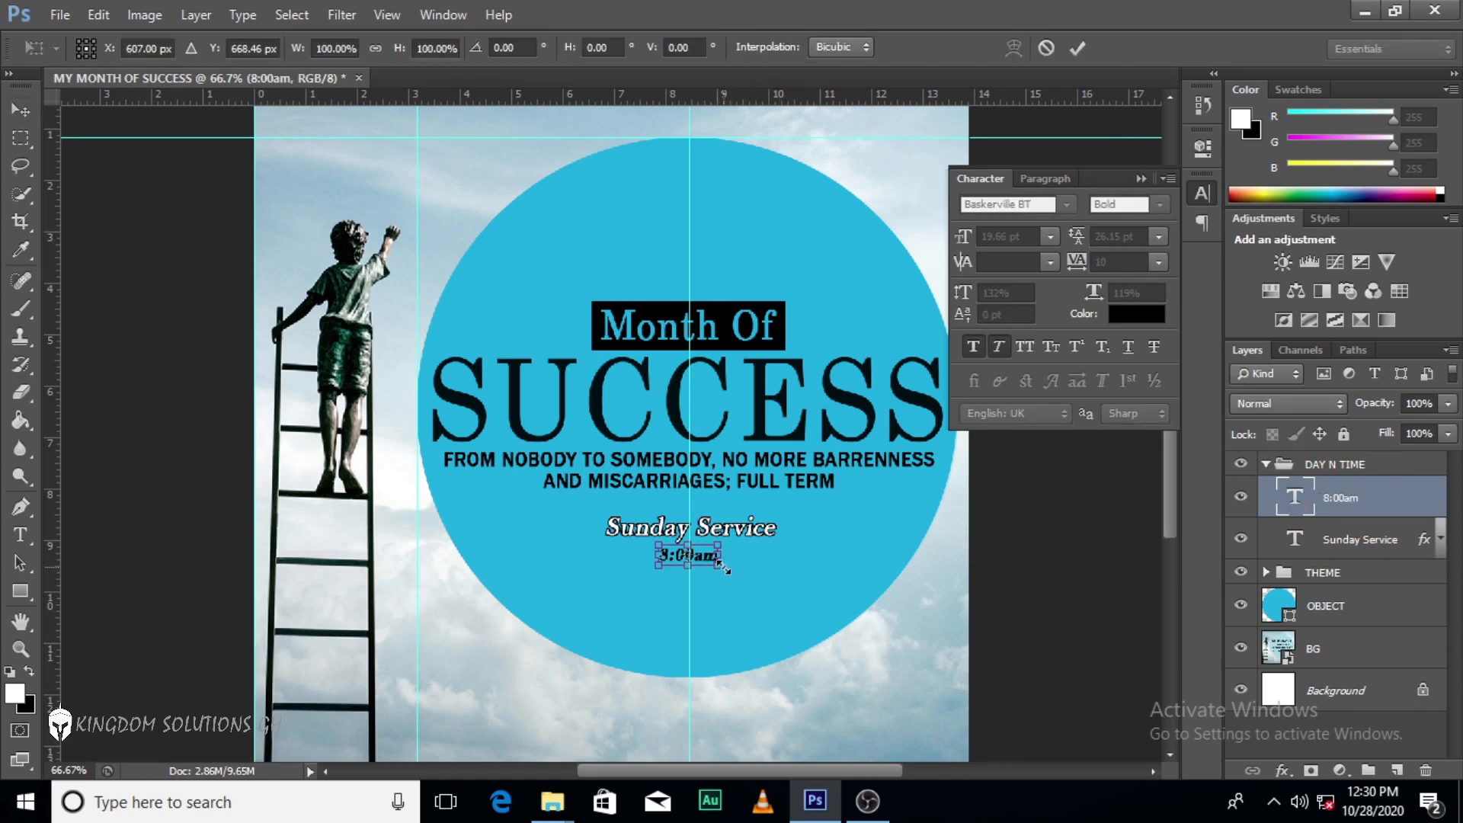
pyautogui.moveTo(724, 567); pyautogui.dragTo(728, 572)
pyautogui.press('Return')
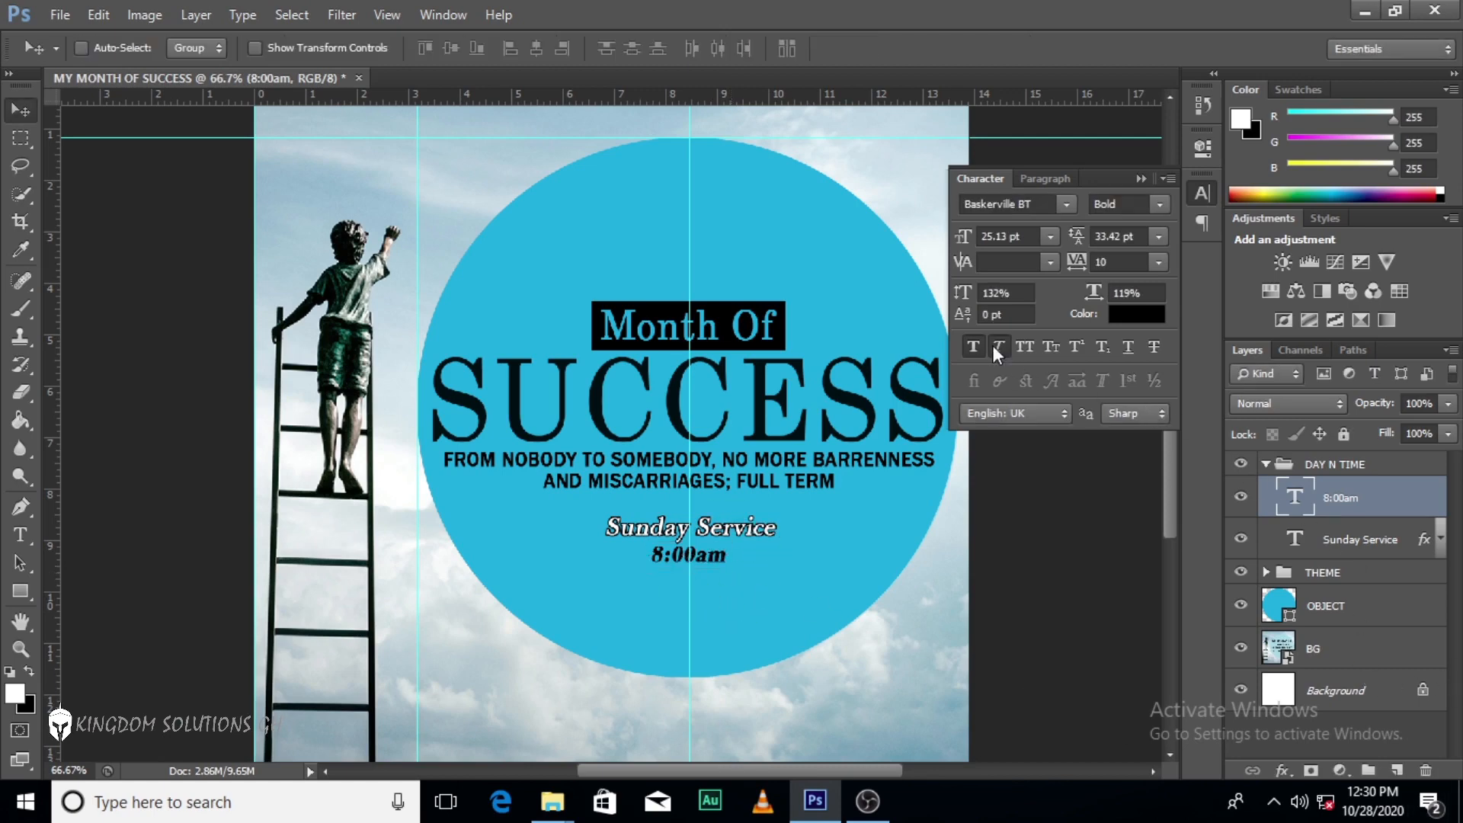
pyautogui.click(962, 346)
pyautogui.click(975, 345)
# Duplicate the Sunday Service and 8:00am text layers together and place the copies directly beneath the originals, about 1.04 in lower.
pyautogui.keyDown('shift'); pyautogui.click(1372, 538); pyautogui.keyUp('shift')
pyautogui.hotkey('ctrl', 'j')
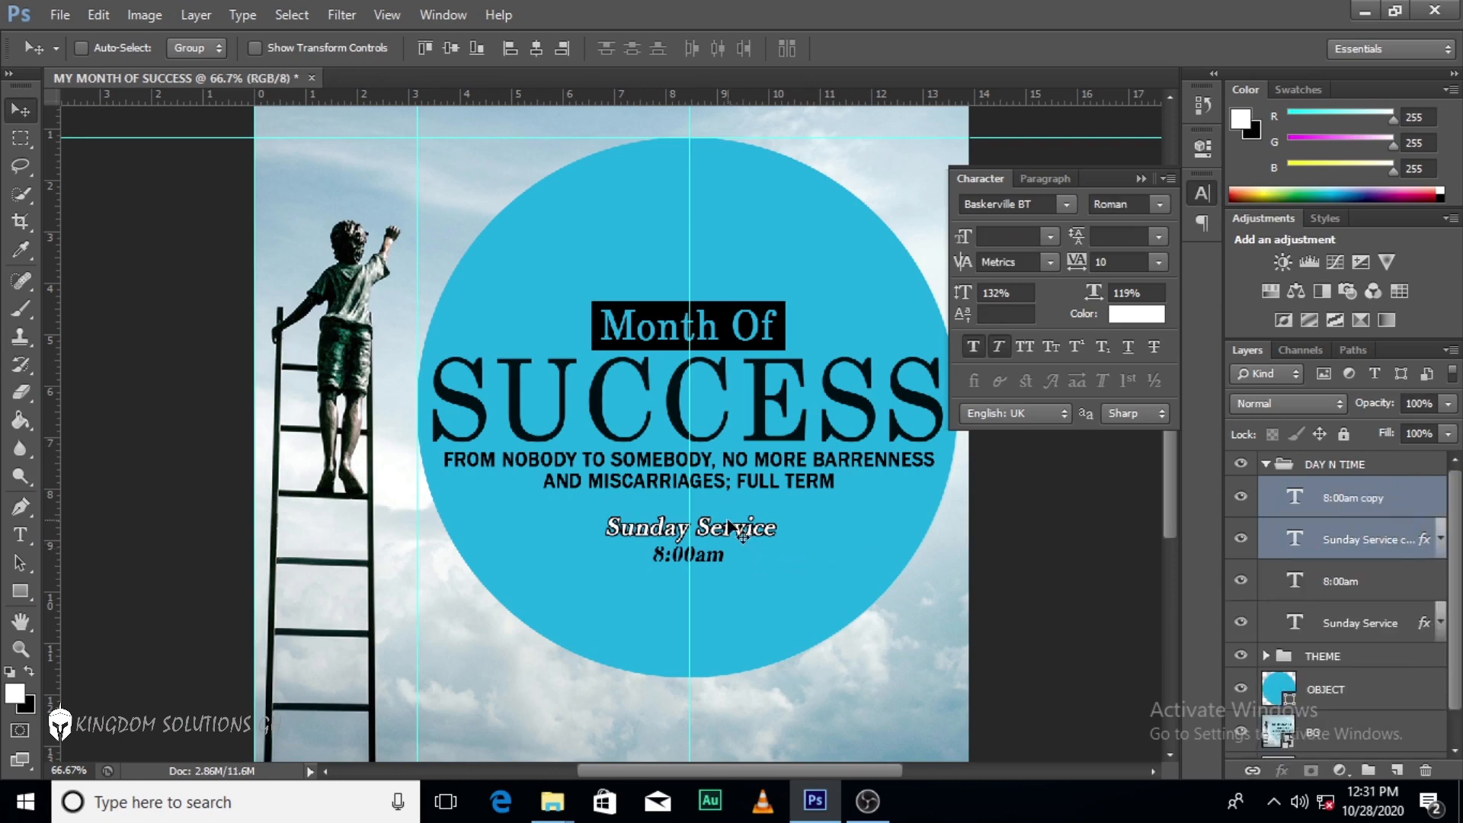
pyautogui.moveTo(730, 523); pyautogui.dragTo(698, 588)
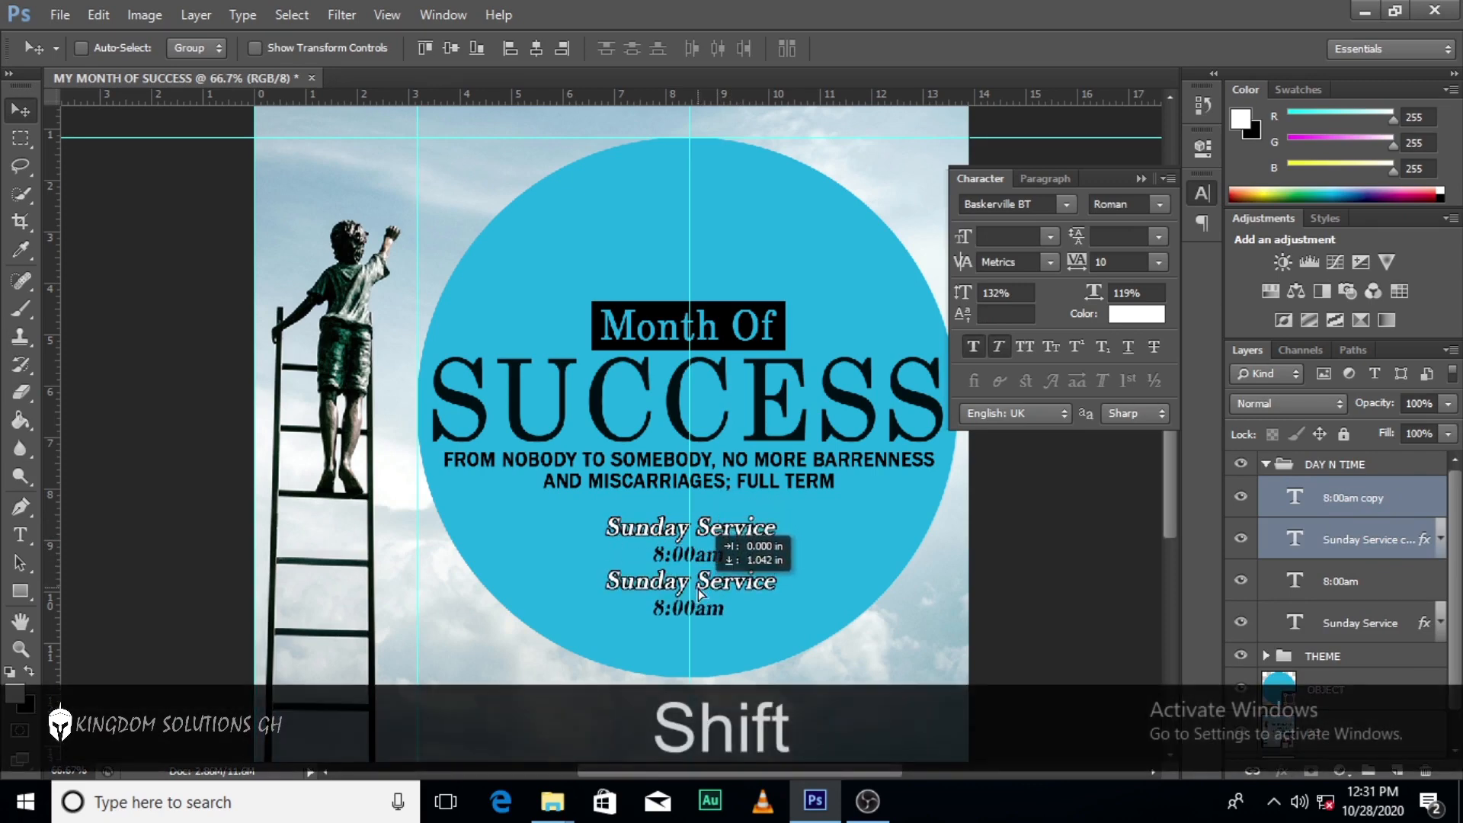
# Change the duplicated Sunday Service text to "Sunday Cell Meetings".
pyautogui.click(1320, 533)
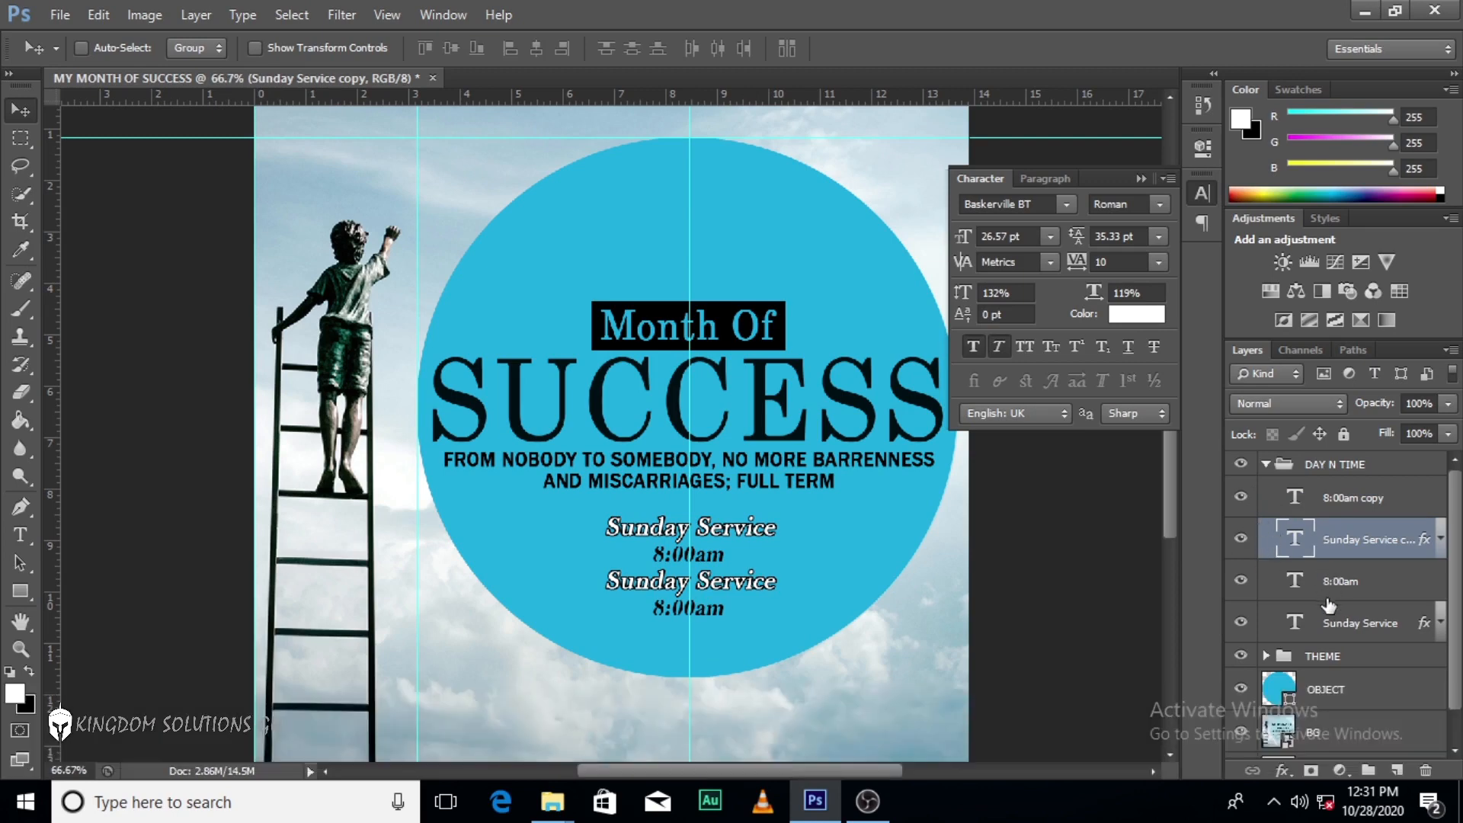
pyautogui.doubleClick(1295, 539)
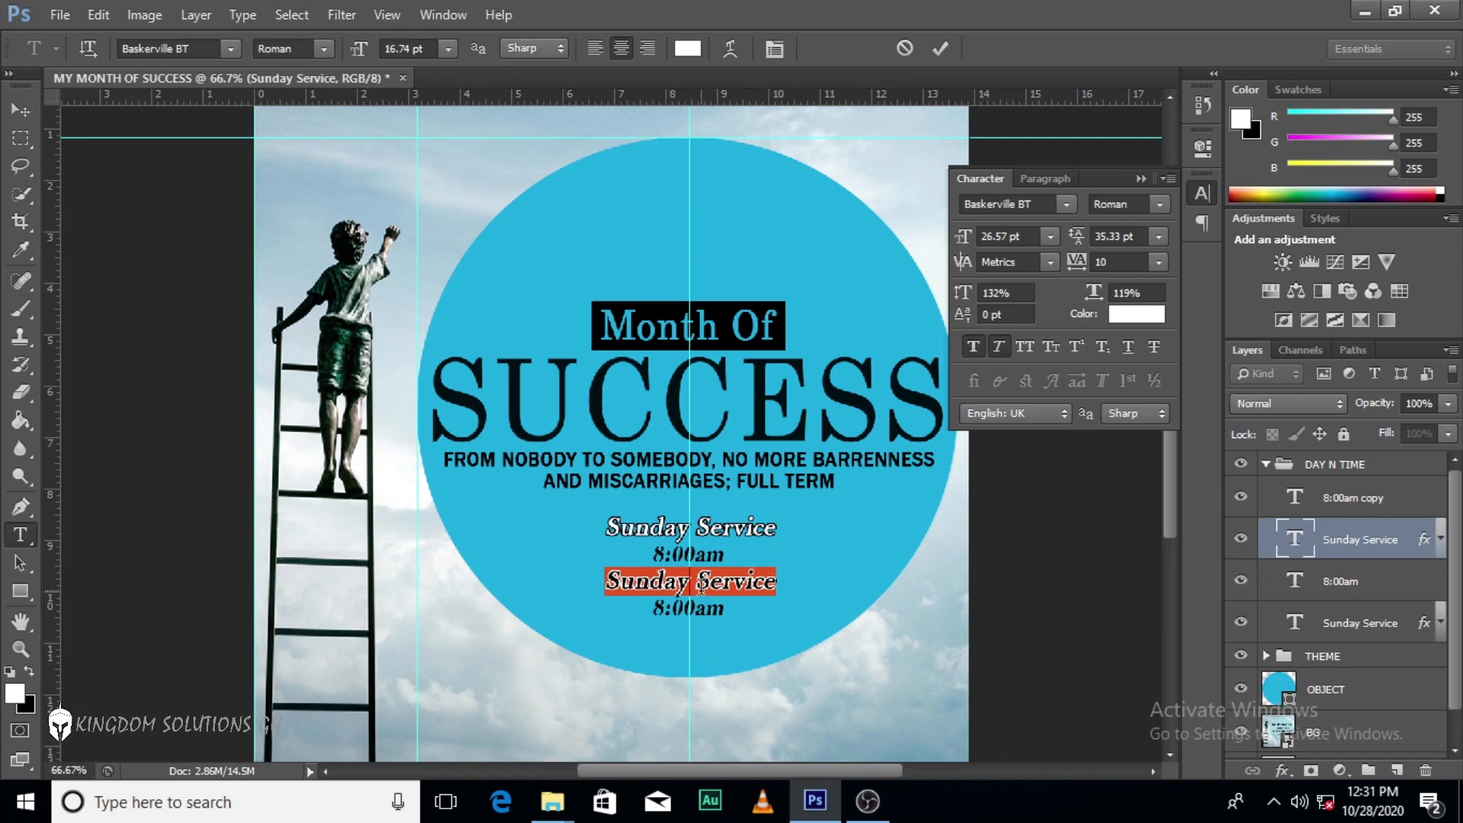
pyautogui.click(899, 608)
pyautogui.write('Sunday Ce')
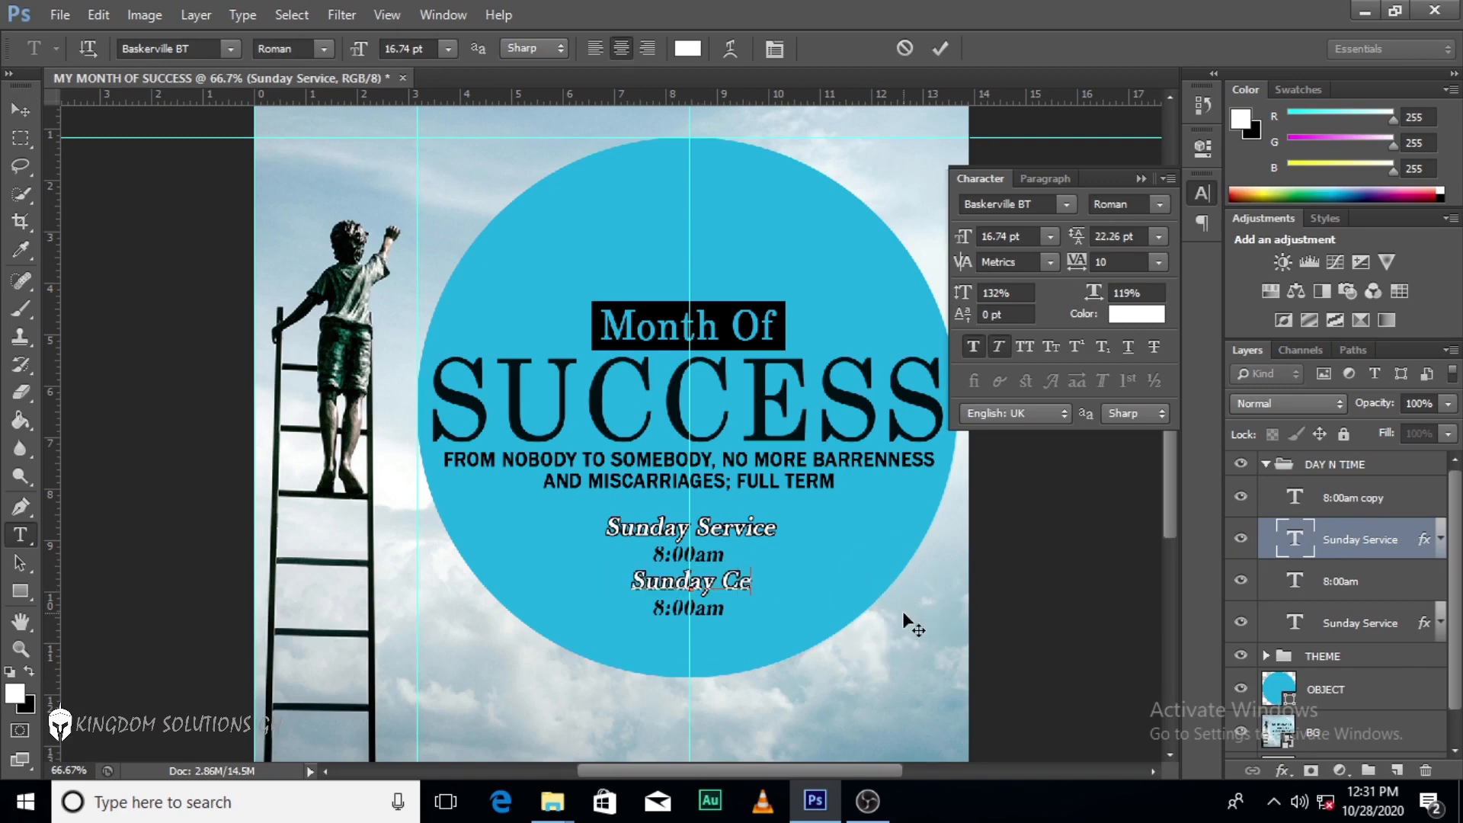
pyautogui.write('ll Mee')
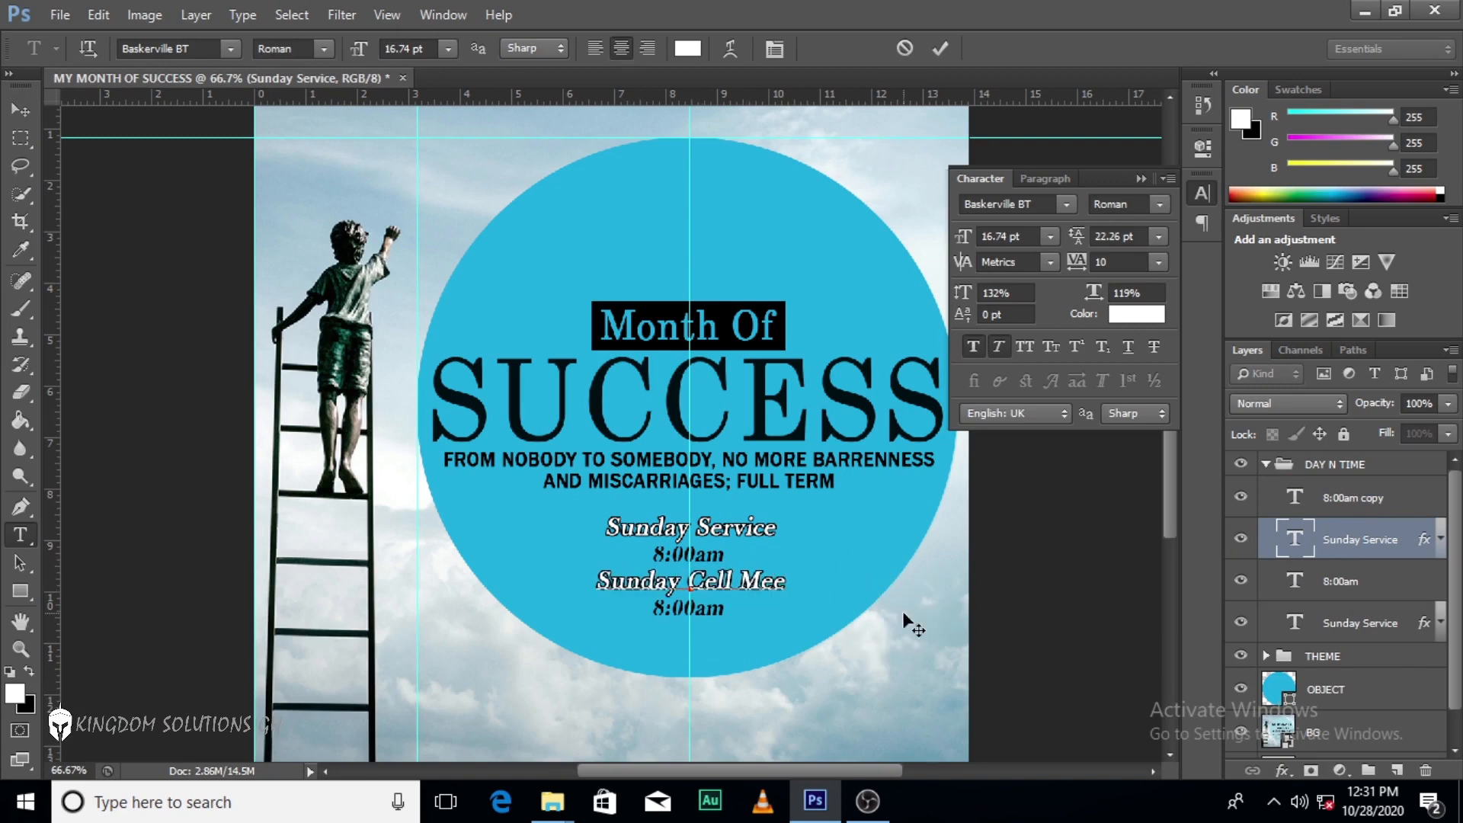
pyautogui.write('tings')
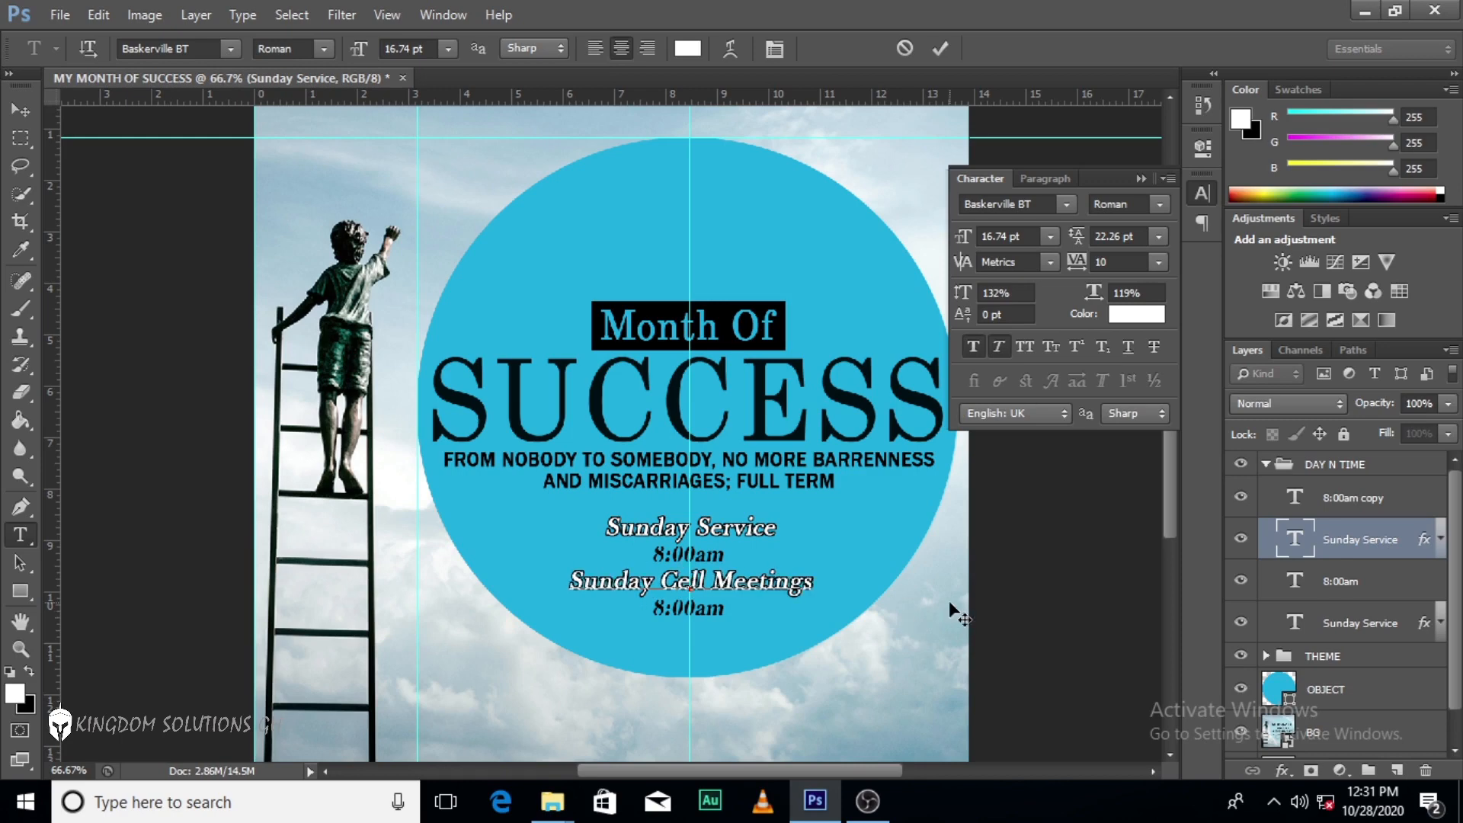
pyautogui.click(1306, 538)
pyautogui.hotkey('ctrl', 't')
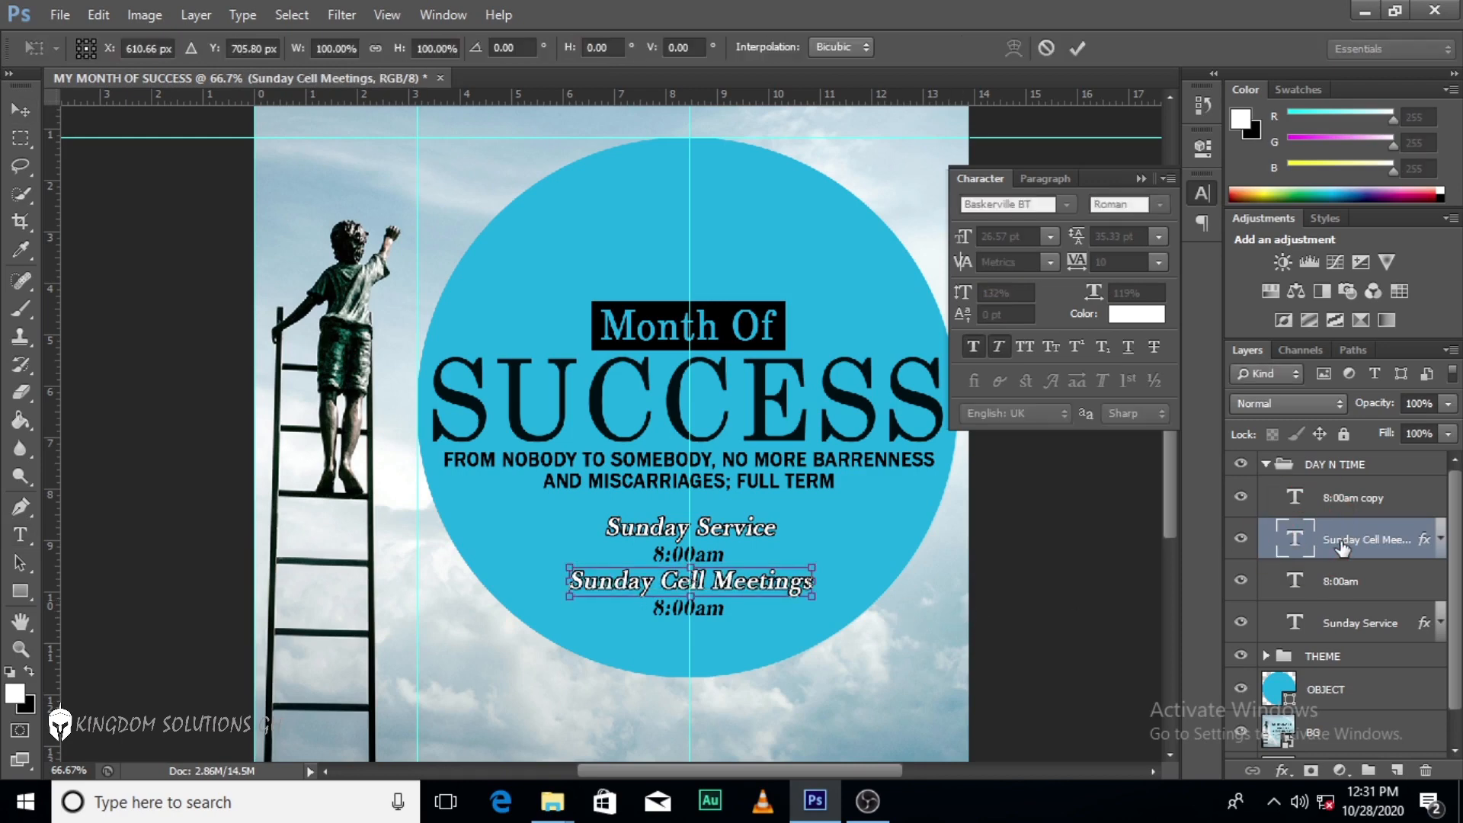
pyautogui.press('Return')
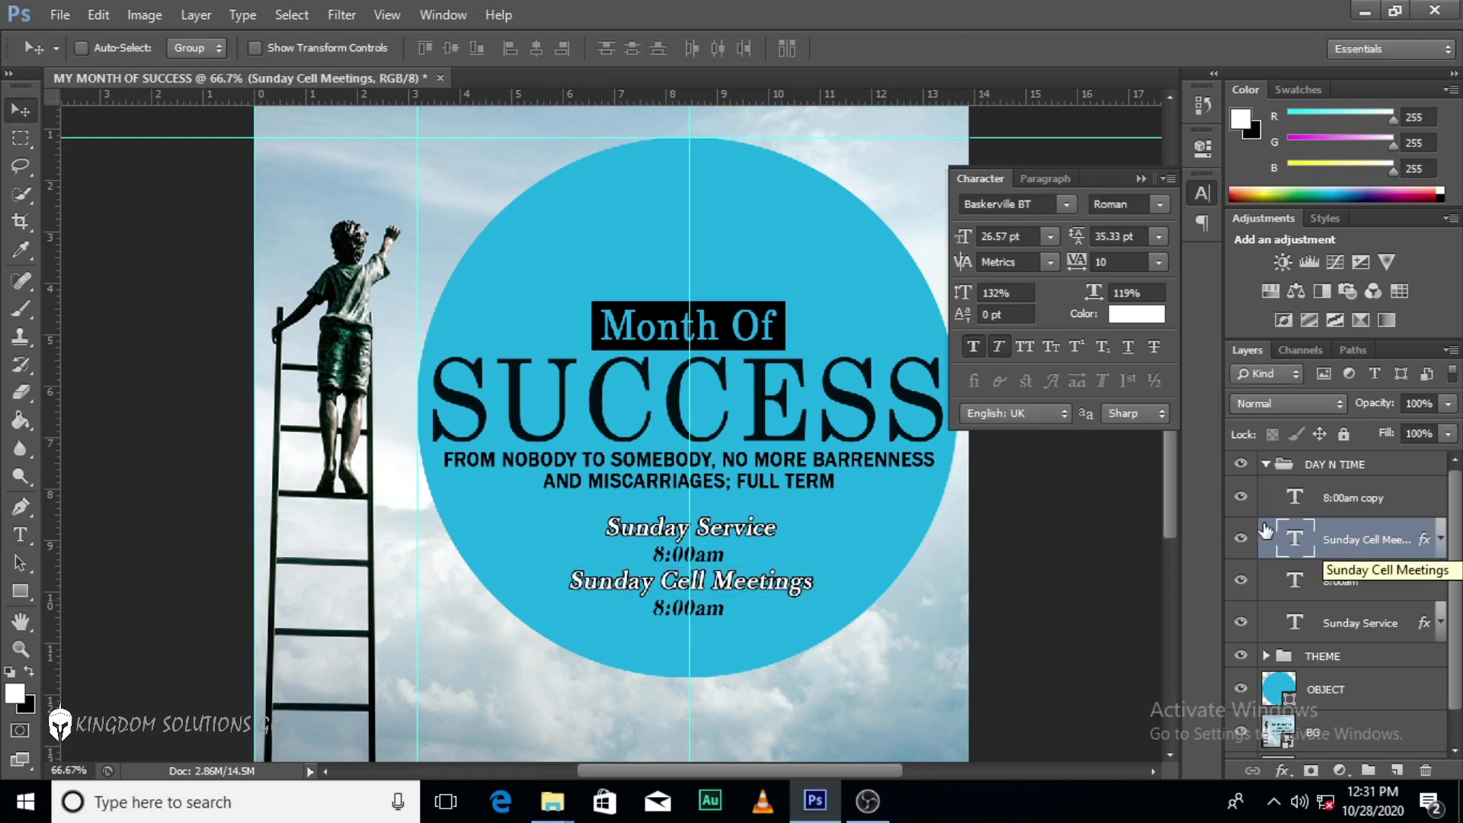
# Change the duplicated 8:00am text beneath Sunday Cell Meetings to "6:30pm".
pyautogui.doubleClick(1295, 497)
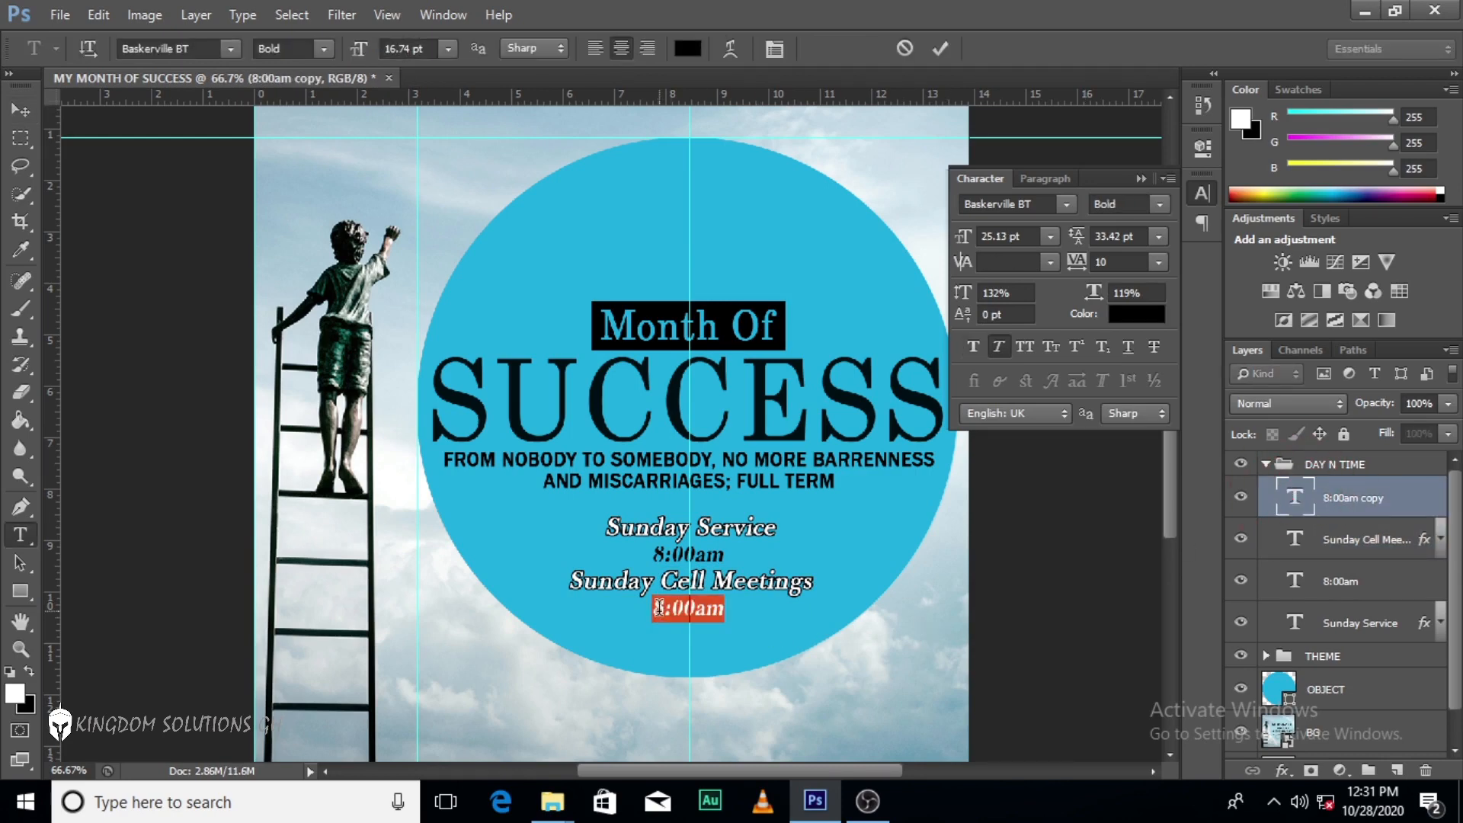
pyautogui.moveTo(660, 607); pyautogui.dragTo(640, 607)
pyautogui.write('6')
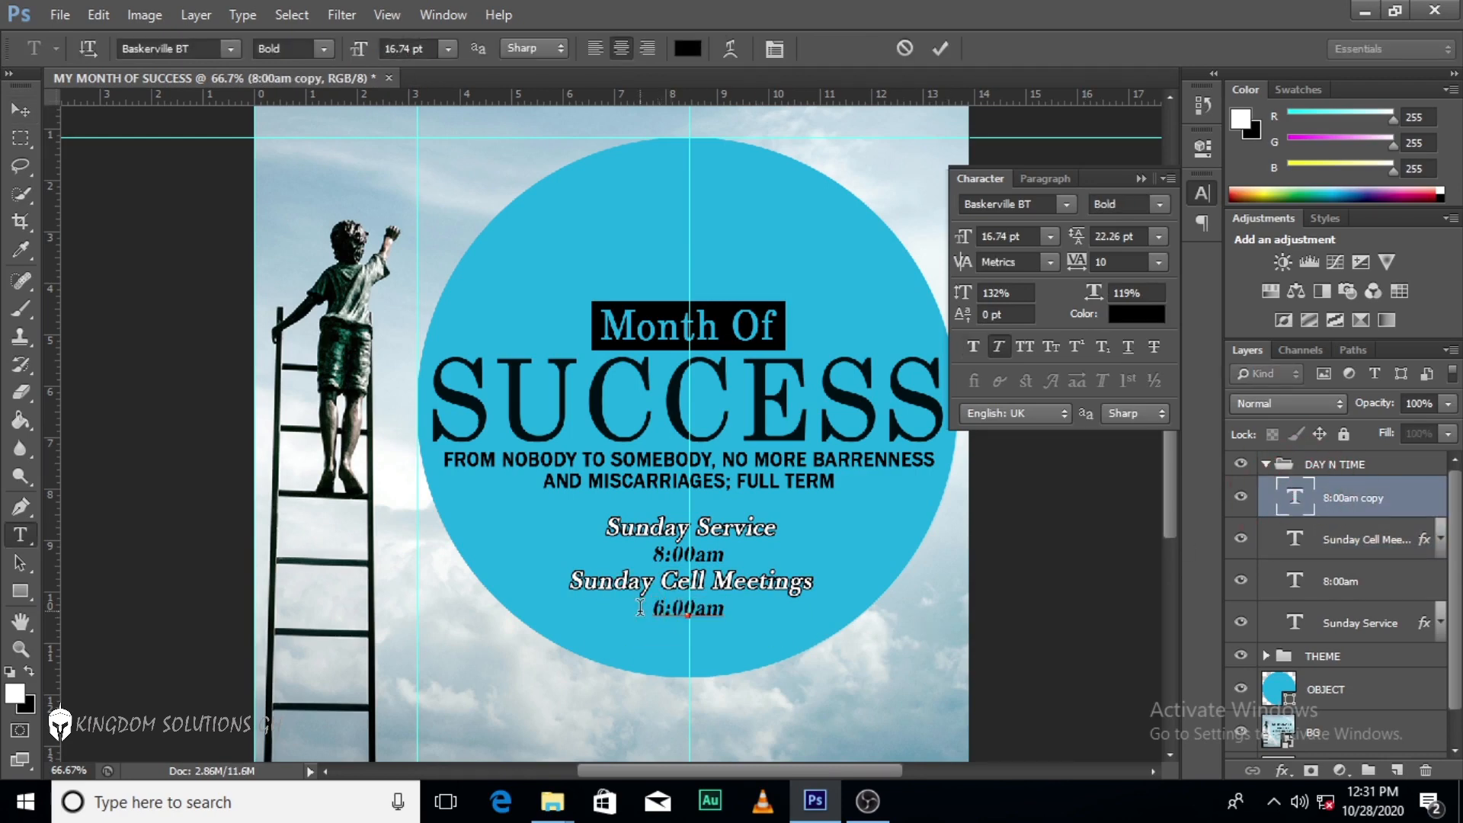
pyautogui.click(699, 607)
pyautogui.press('BackSpace')
pyautogui.press('Delete')
pyautogui.press('BackSpace')
pyautogui.write('30p')
pyautogui.hotkey('ctrl', 'Return')
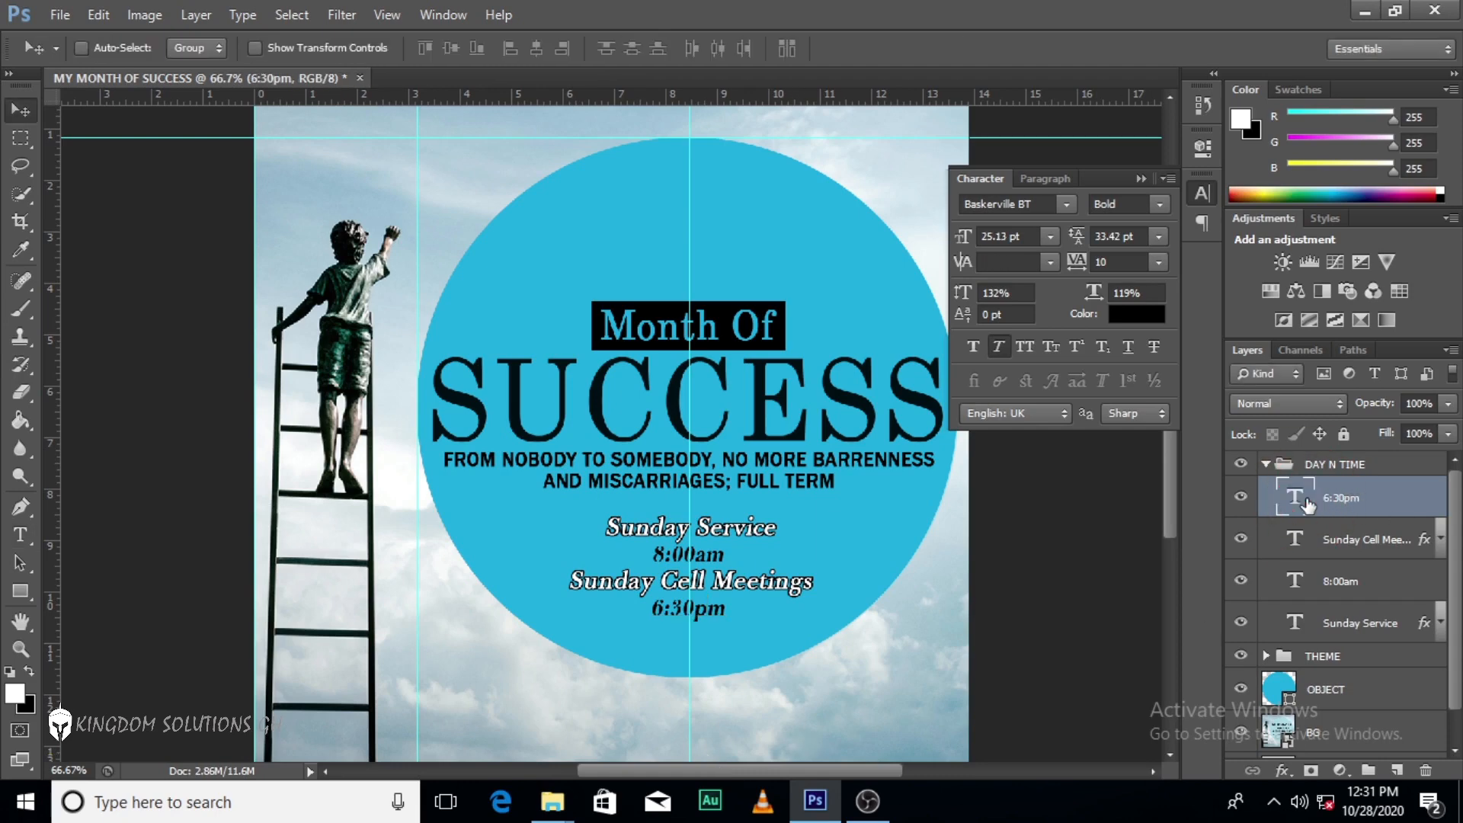
# Collapse the DAY N TIME layer group and the character settings, and fit the whole flyer on screen.
pyautogui.click(1268, 464)
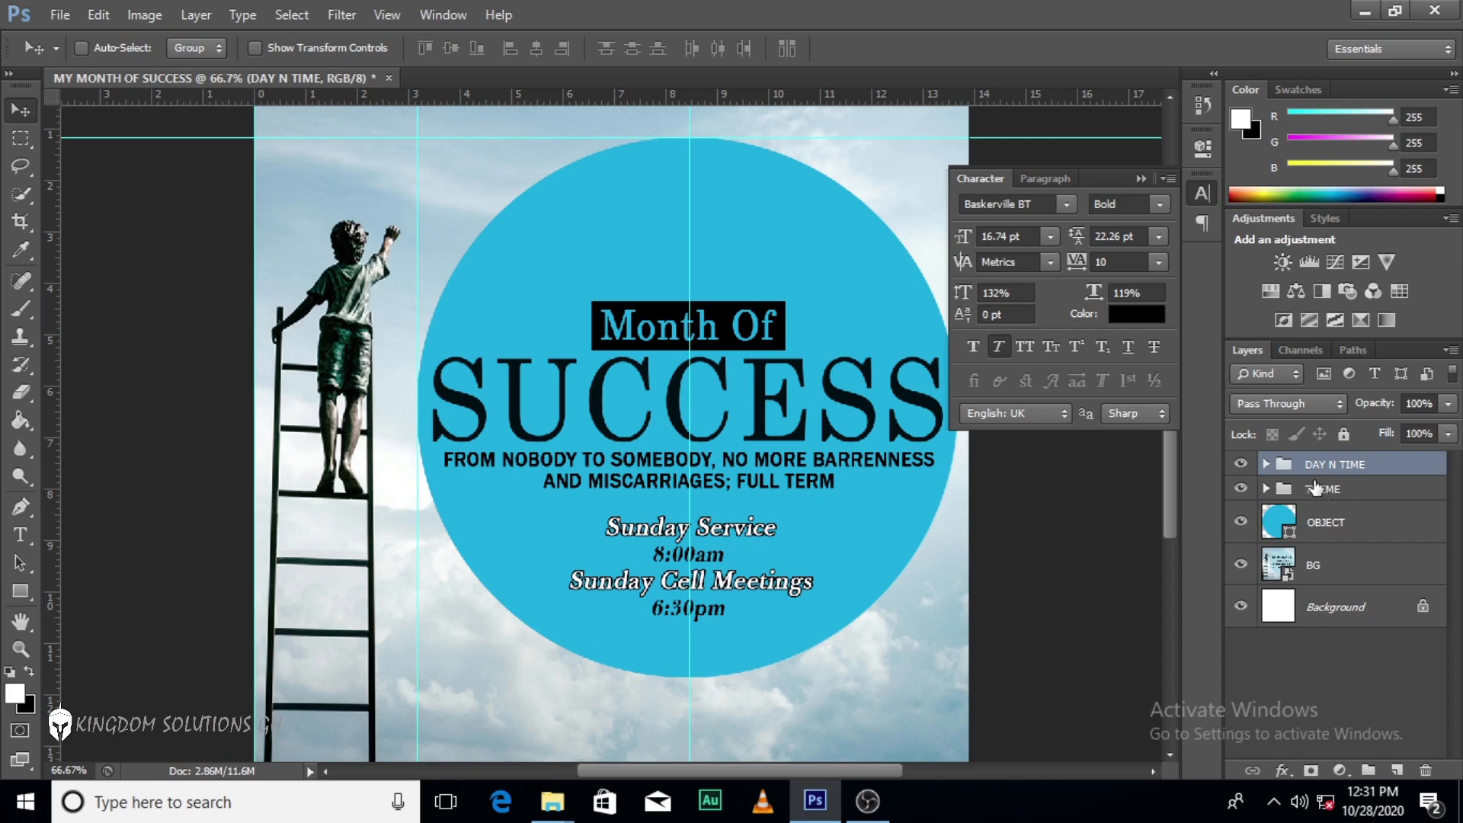
pyautogui.click(1141, 178)
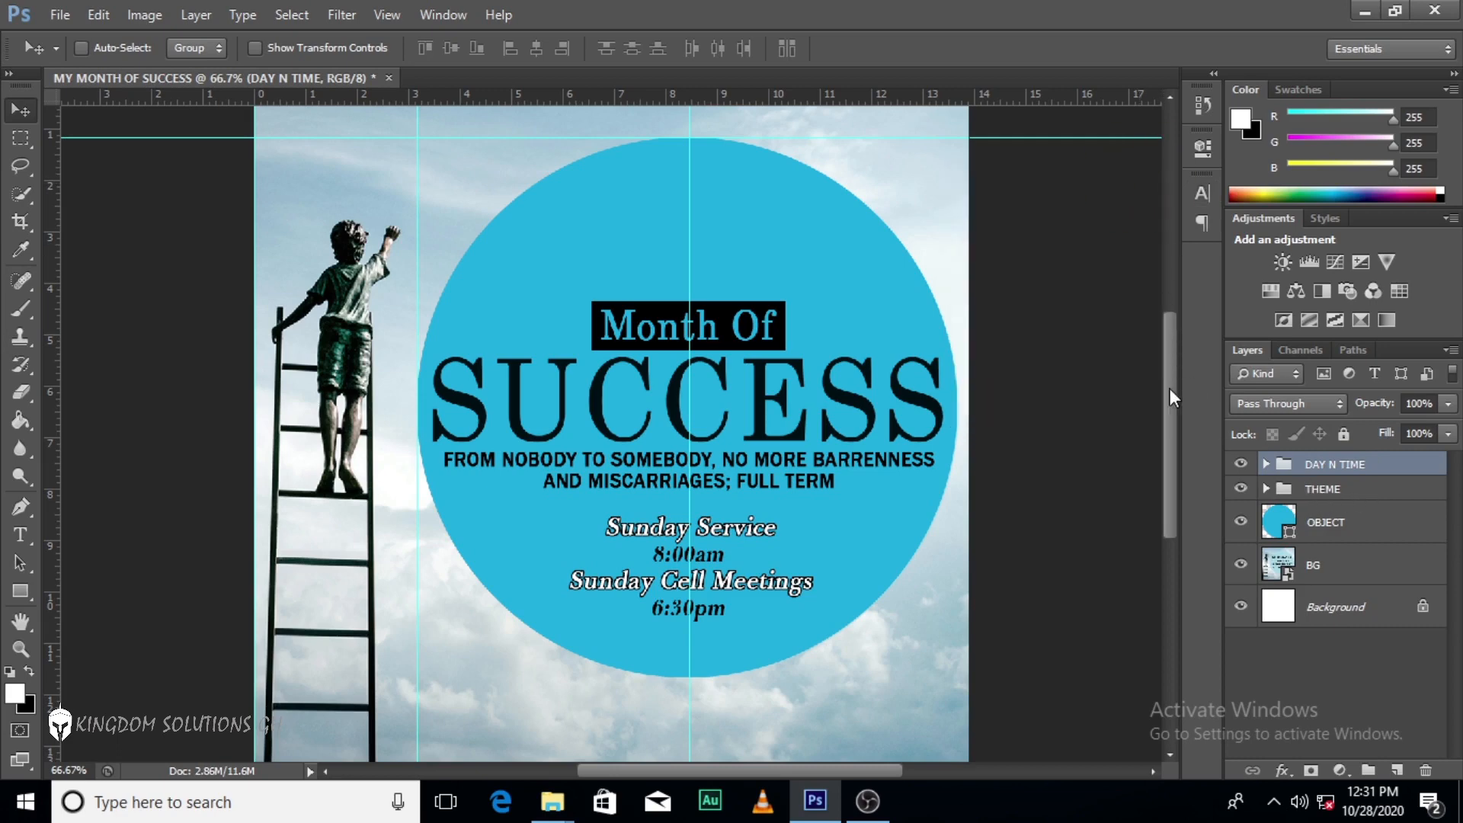
pyautogui.moveTo(1169, 387); pyautogui.dragTo(1170, 375)
pyautogui.hotkey('ctrl', '0')
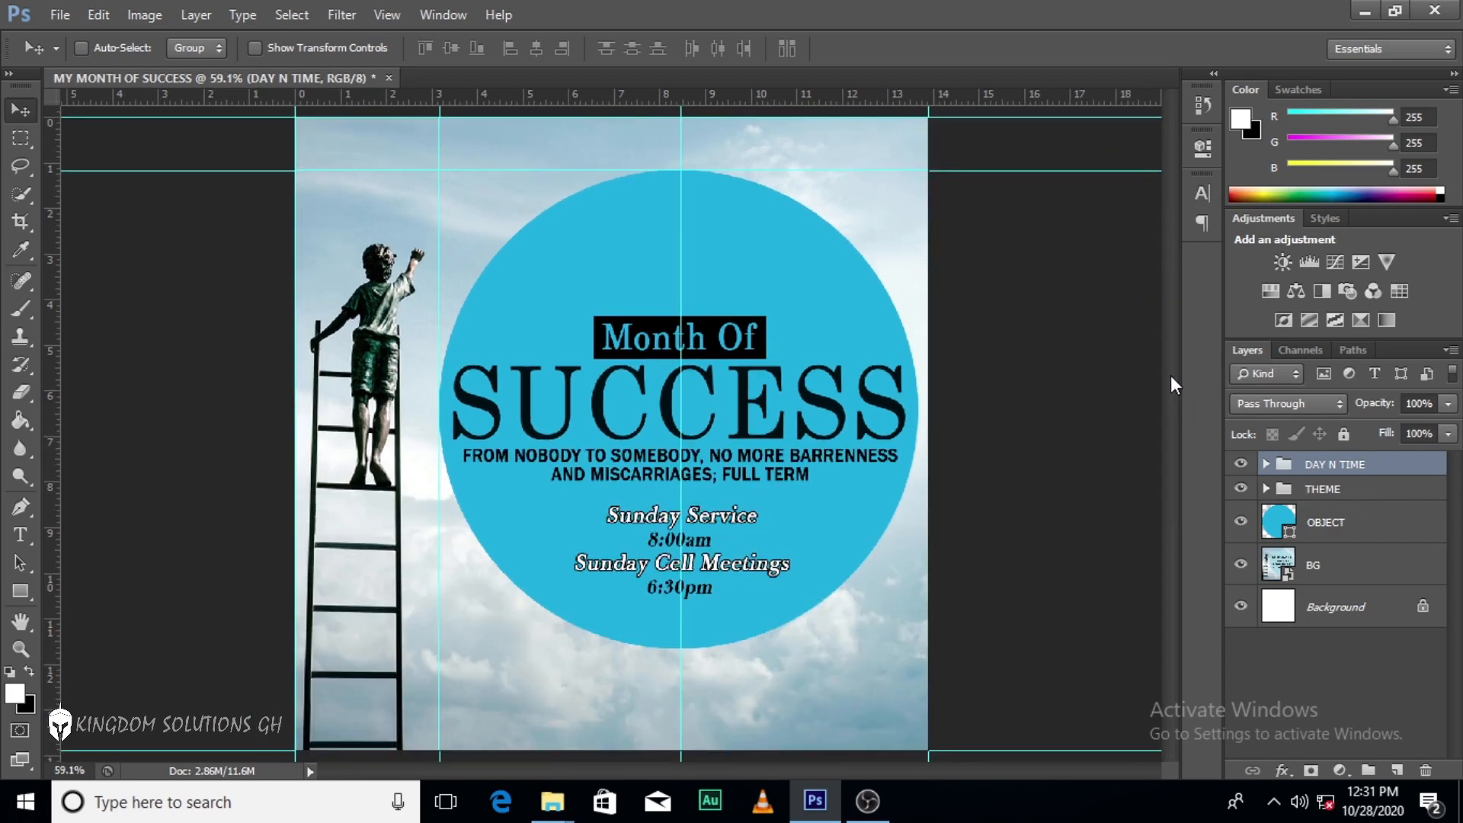
# Switch to File Explorer and place the DOVE image from the MONTH OF SUCCESSS folder into the Photoshop flyer.
pyautogui.click(553, 802)
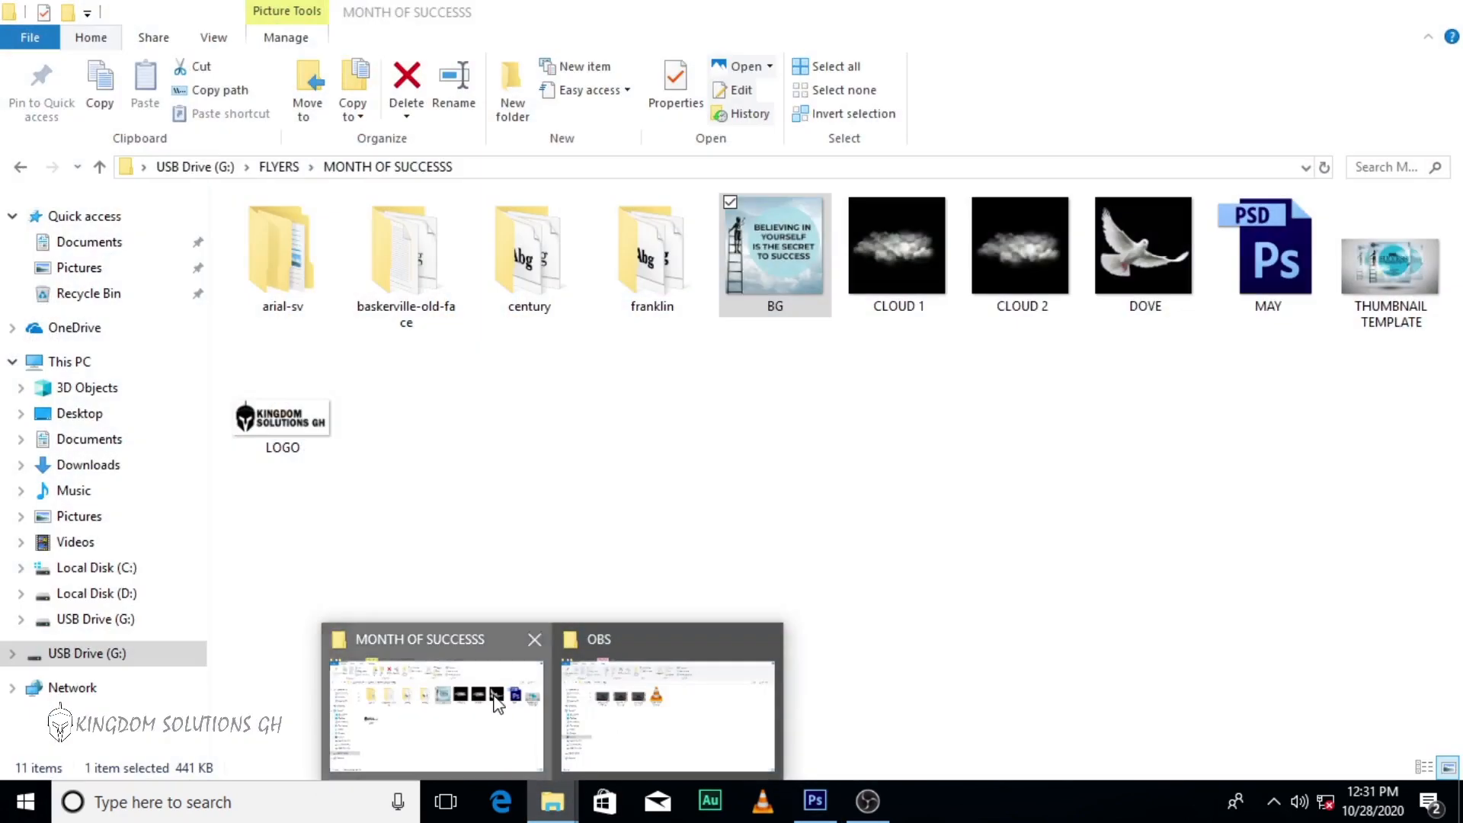
pyautogui.click(497, 700)
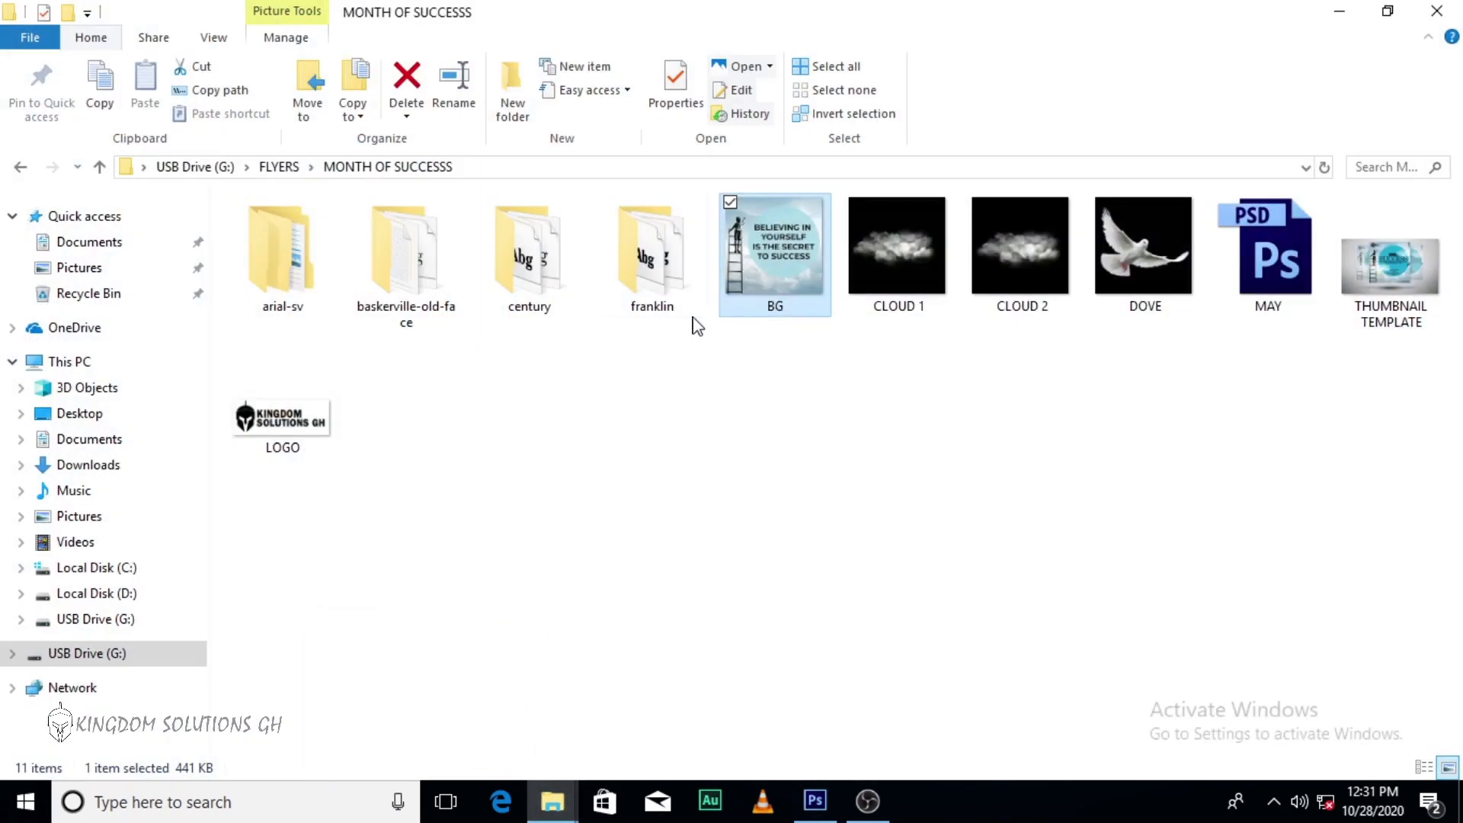
pyautogui.click(1134, 259)
pyautogui.moveTo(1134, 256); pyautogui.dragTo(614, 385)
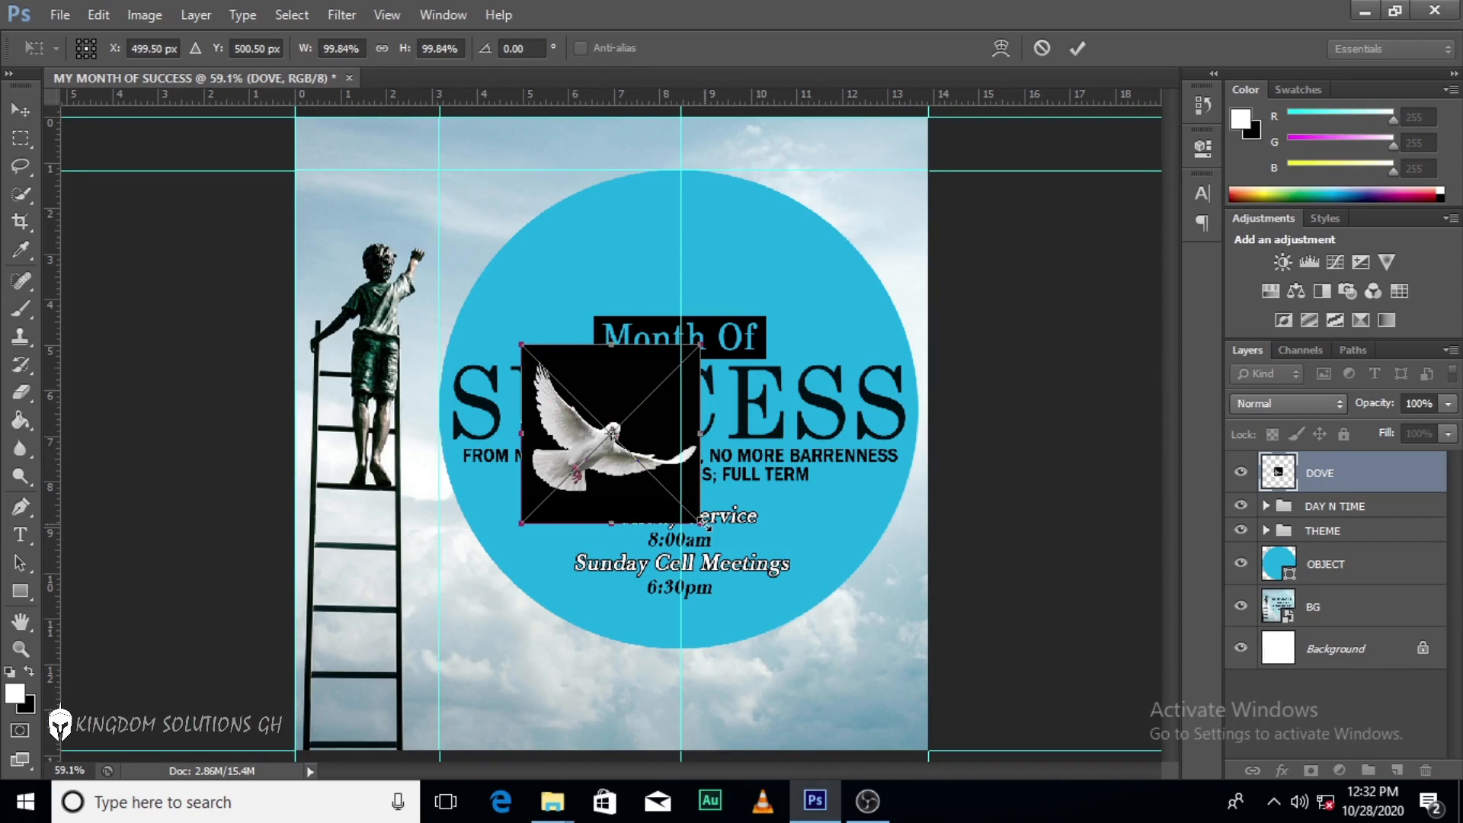
# Shrink the dove image, position it above the boy's raised hand, and set its layer's blending mode to Screen.
pyautogui.moveTo(703, 524); pyautogui.dragTo(453, 203)
pyautogui.press('Return')
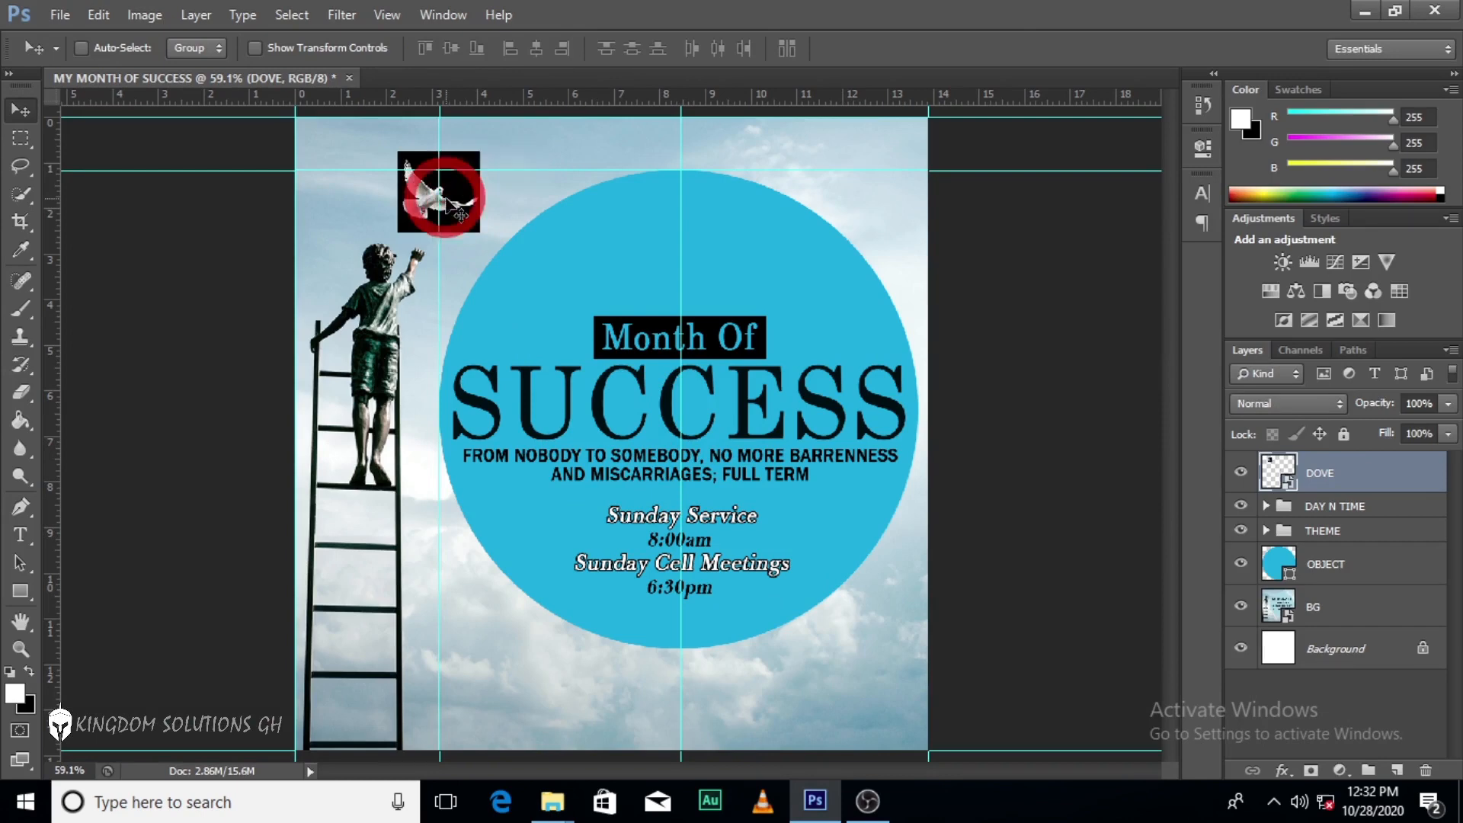
pyautogui.click(1285, 403)
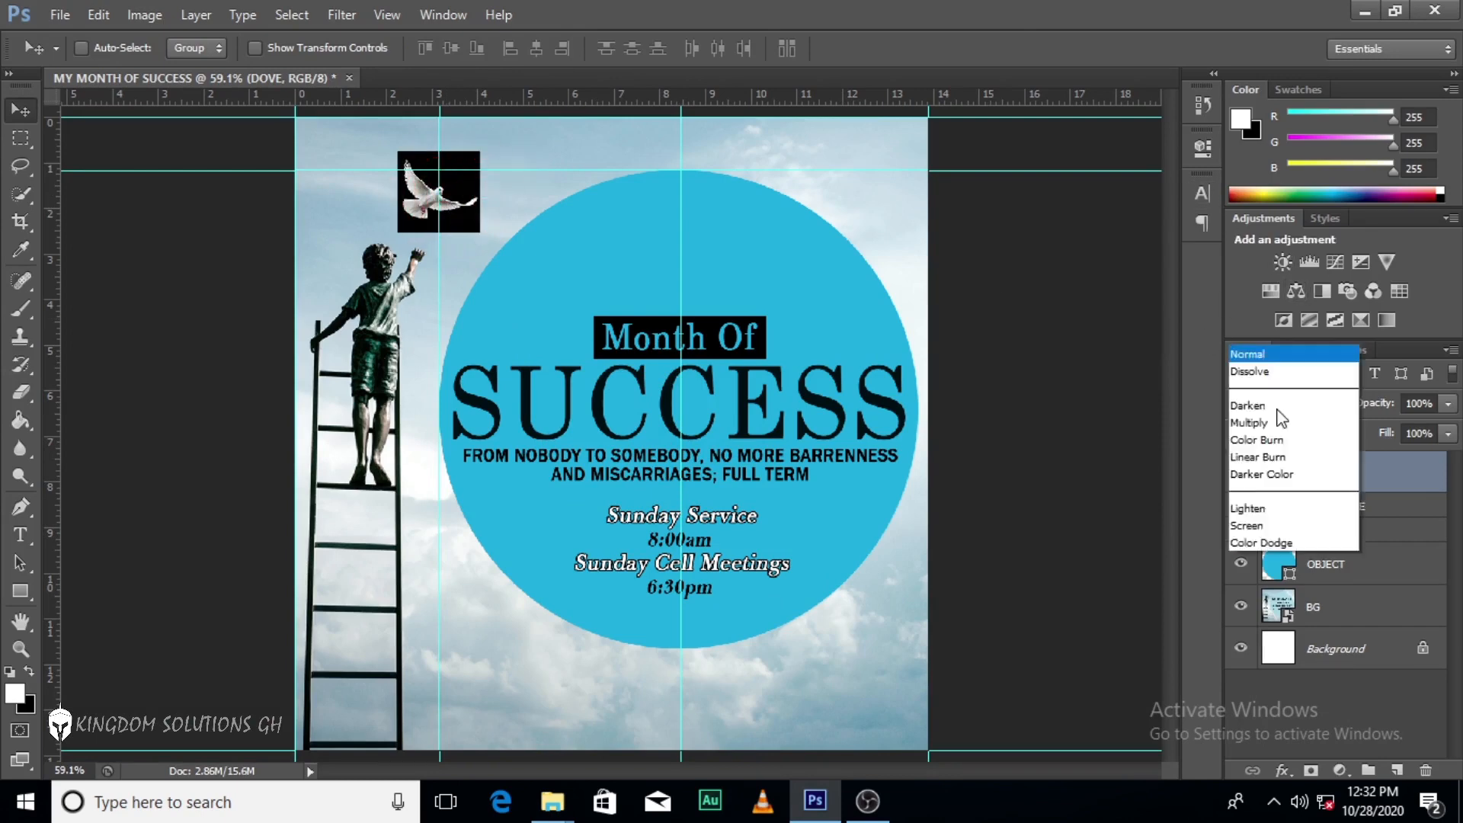
pyautogui.click(1248, 178)
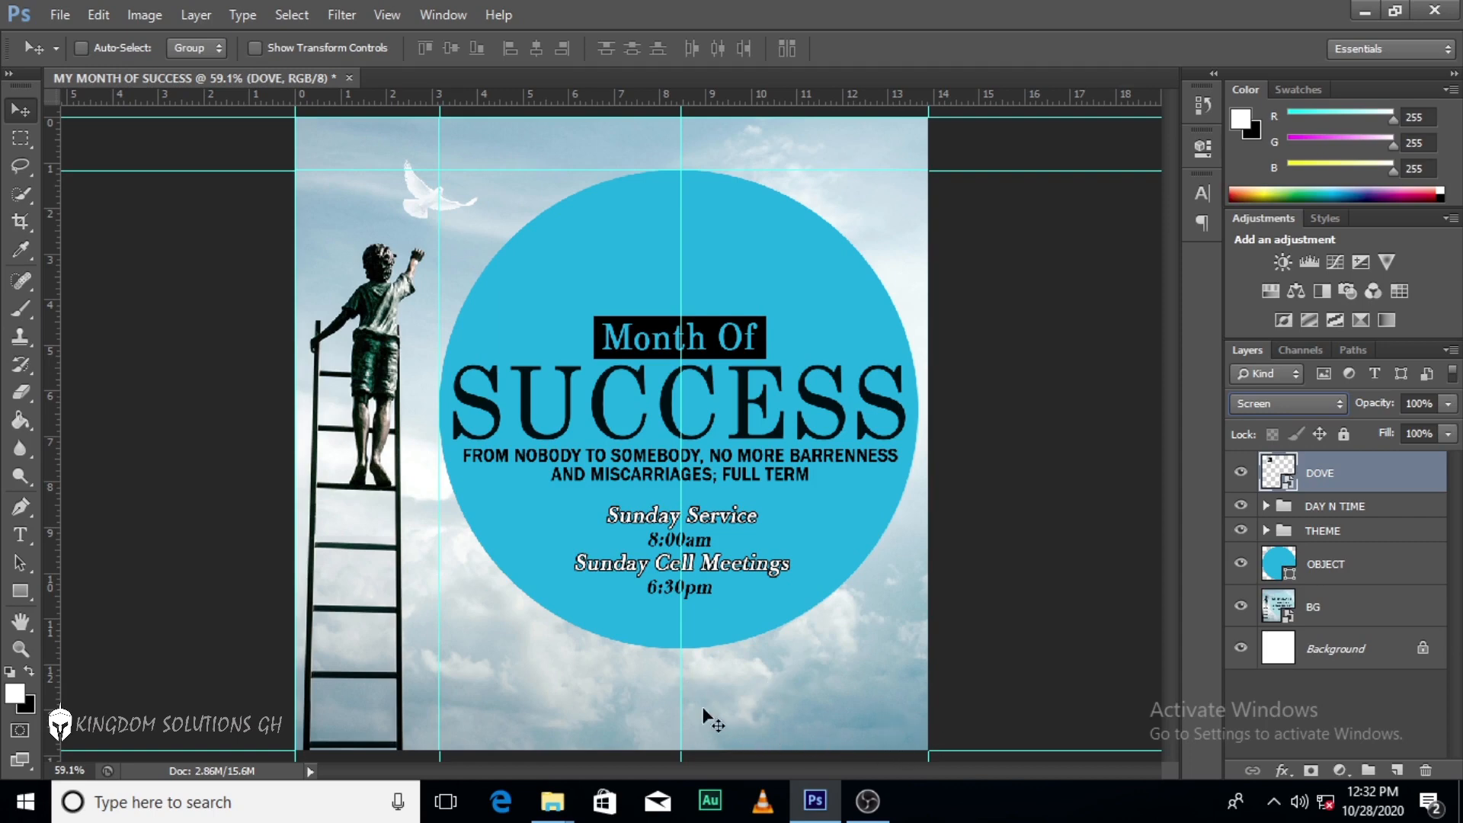
# Add a text layer reading "2020 - year of stability" on the clouds below the blue circle.
pyautogui.click(20, 535)
pyautogui.click(637, 703)
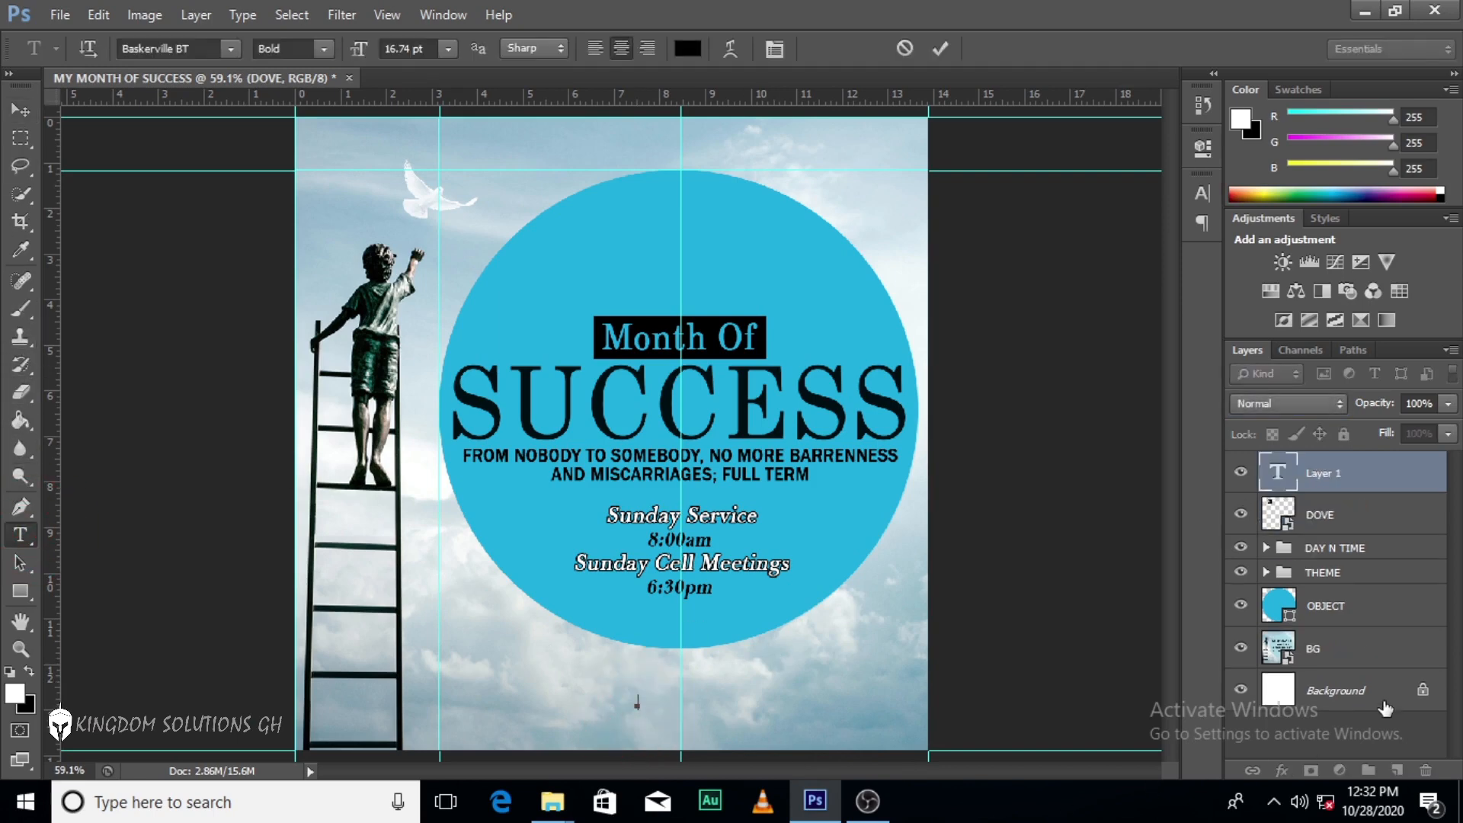
pyautogui.write('2020 - year of stability')
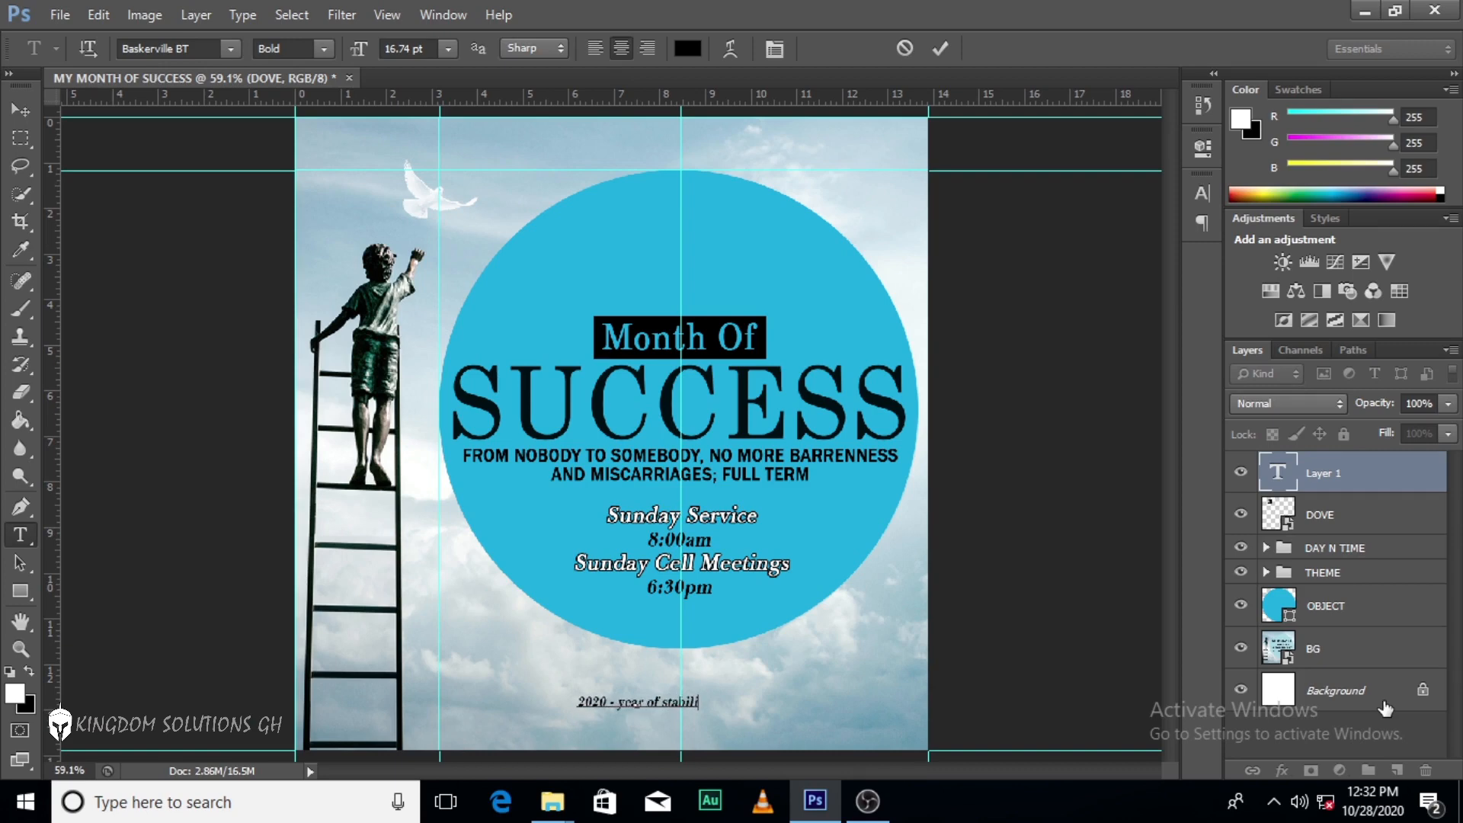
pyautogui.click(1307, 473)
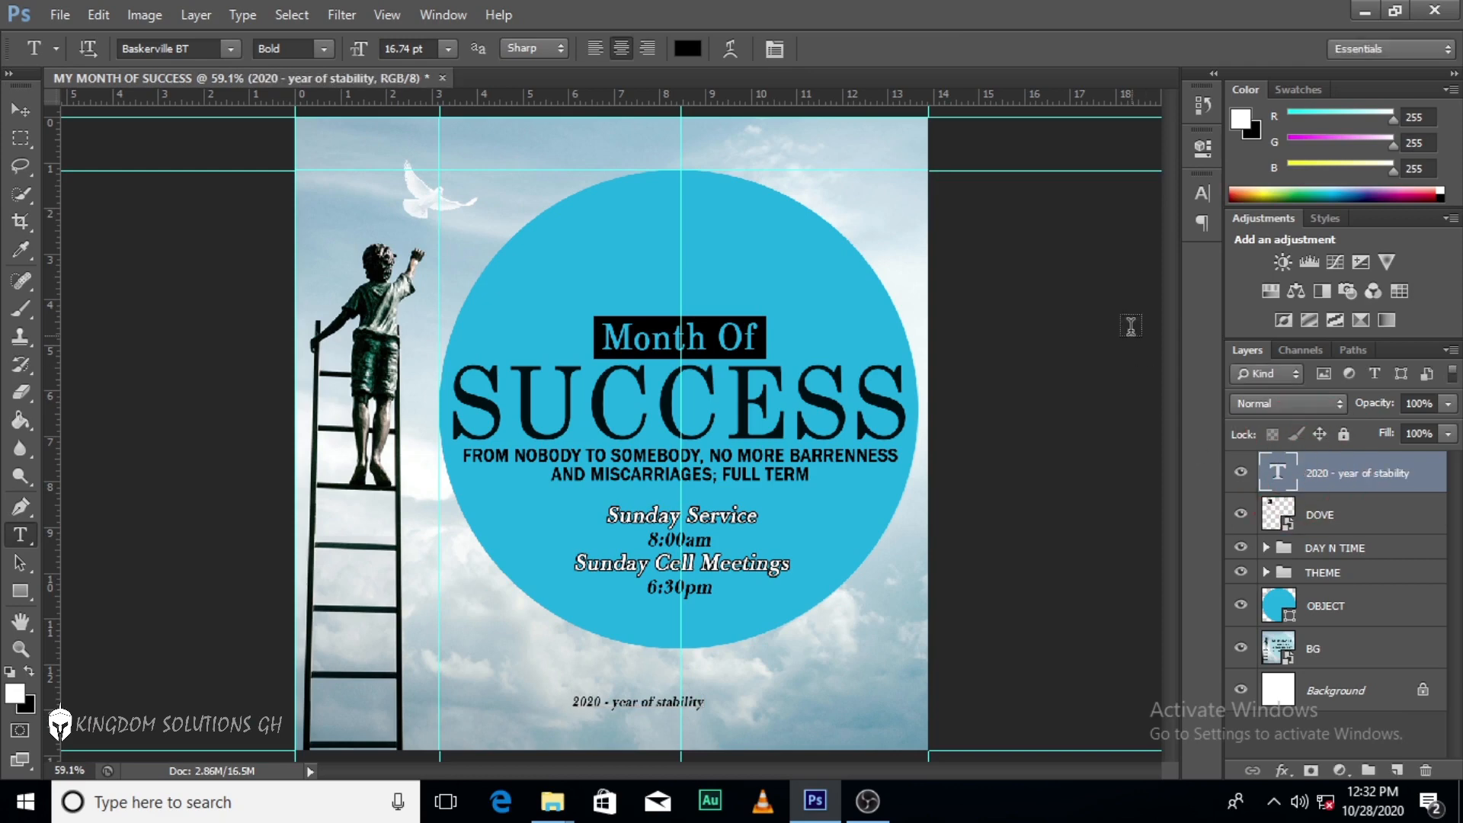
# Format the "2020 - year of stability" text in Arial, without Faux Italic and in All Caps.
pyautogui.click(1200, 194)
pyautogui.click(1067, 203)
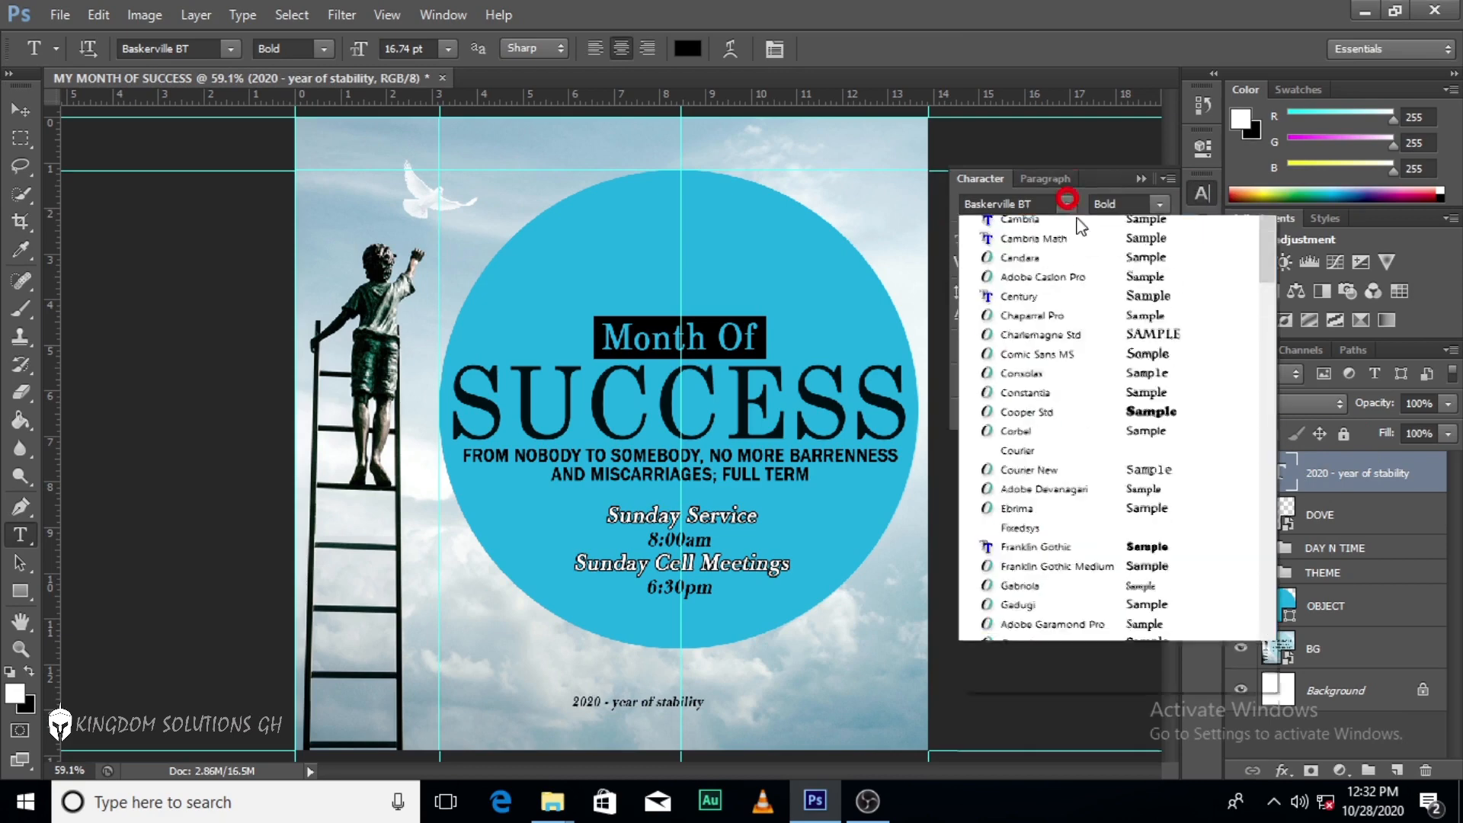
pyautogui.moveTo(1267, 337); pyautogui.dragTo(1262, 240)
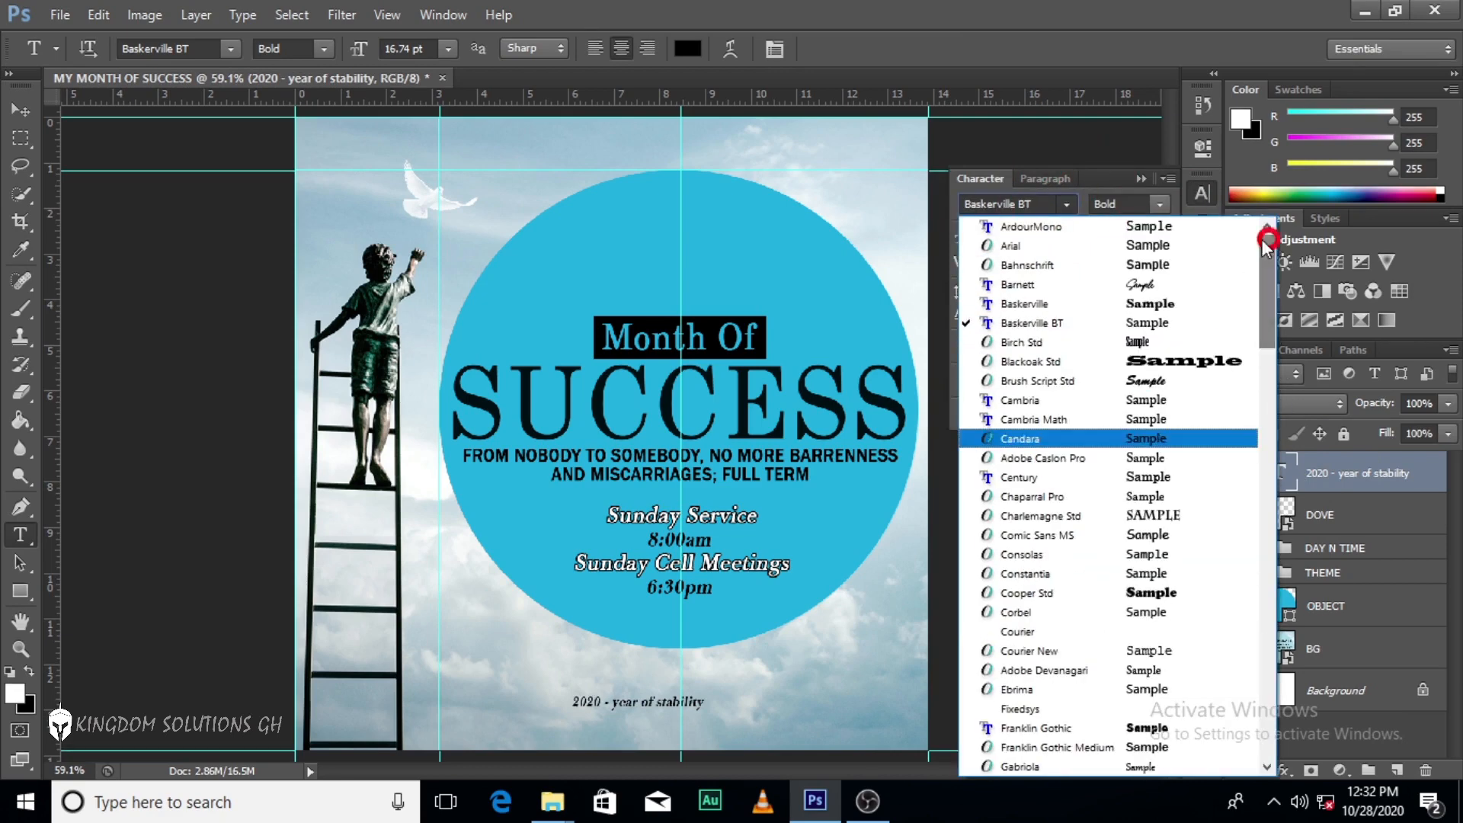
pyautogui.click(1101, 247)
pyautogui.click(1000, 347)
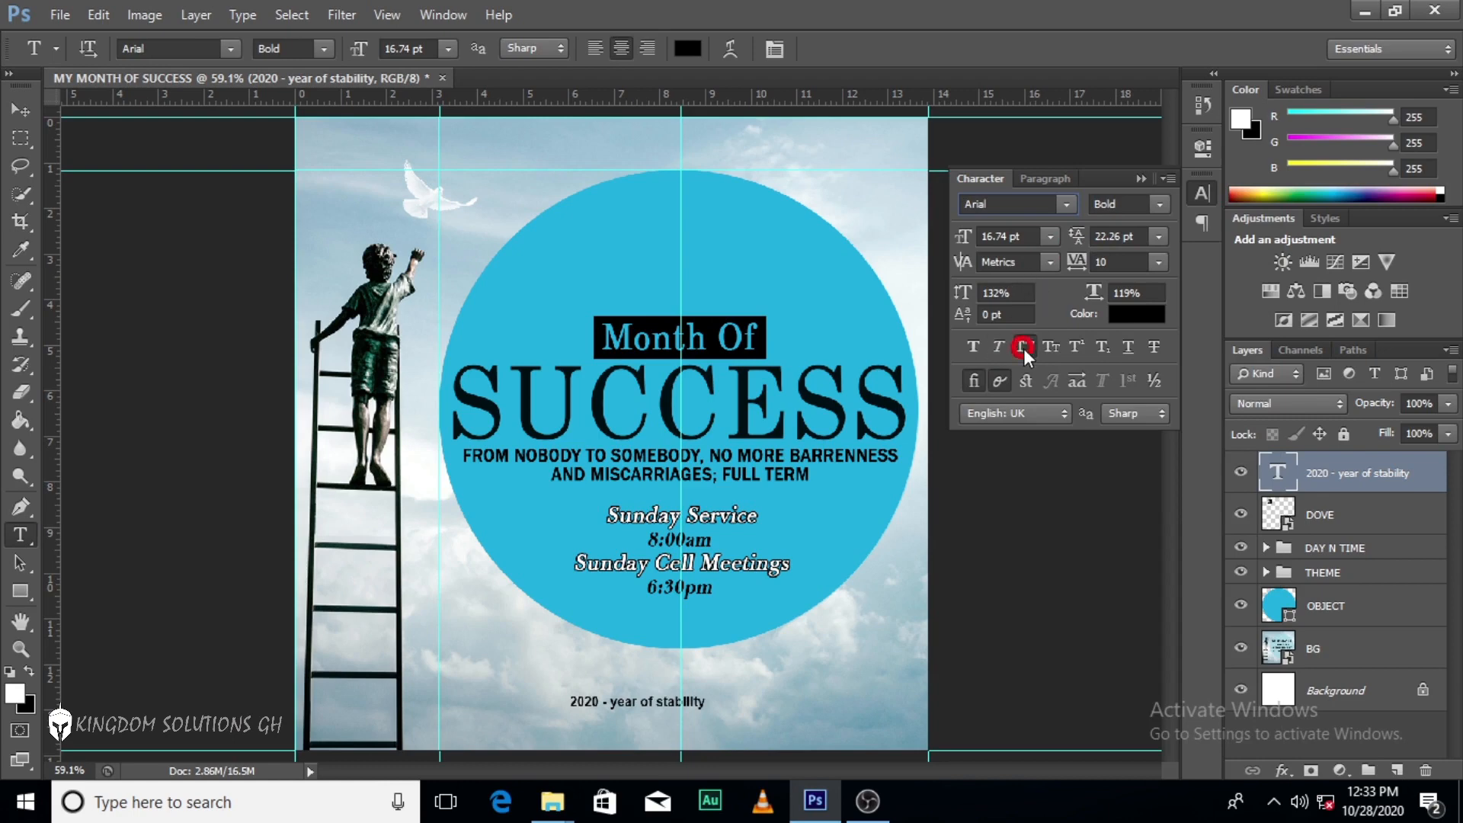
pyautogui.click(1023, 349)
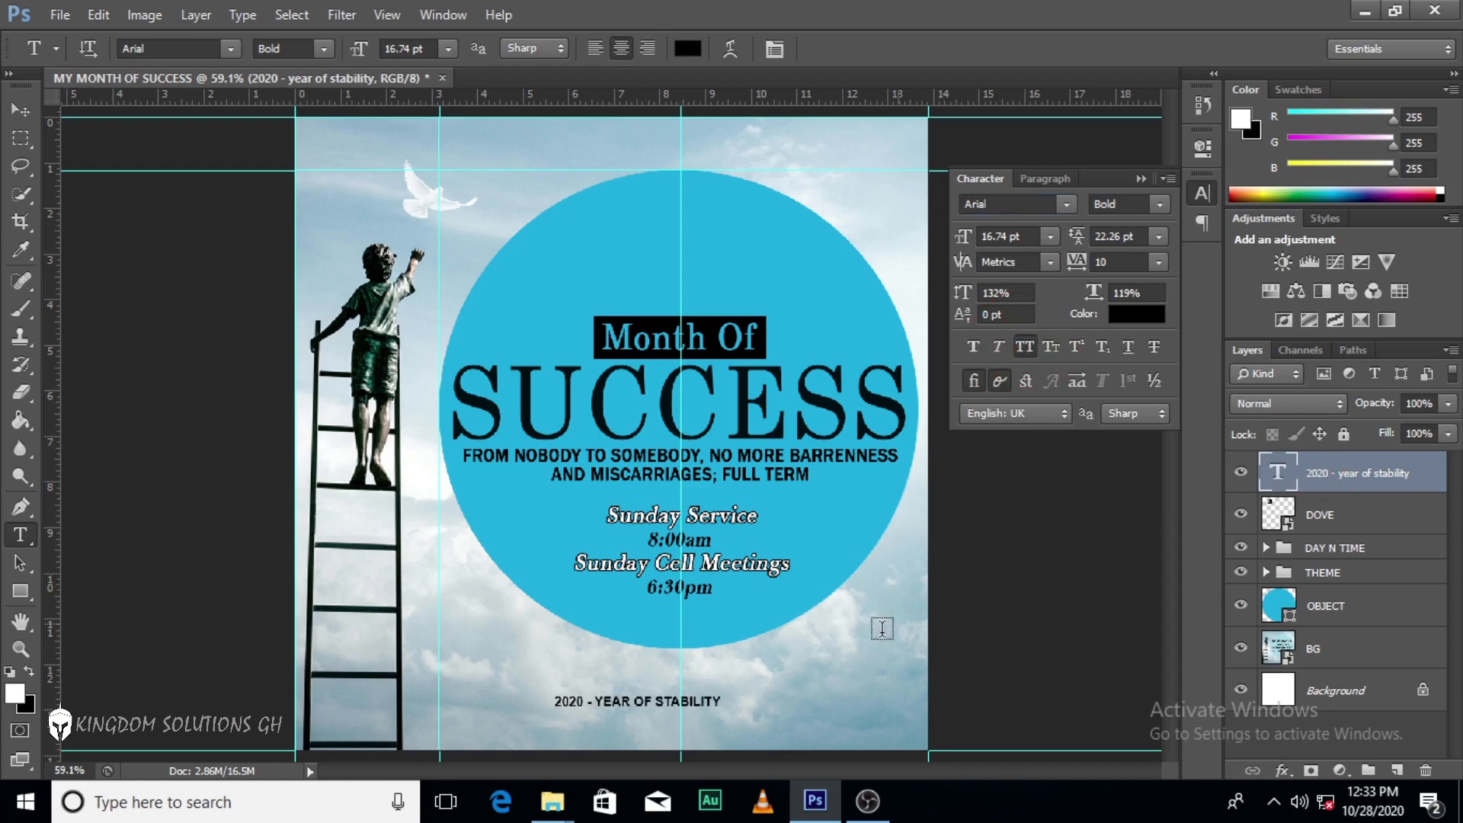
# Move the "2020 - year of stability" text to the flyer's bottom-right corner and enlarge it slightly to 17.8 pt.
pyautogui.press('v')
pyautogui.moveTo(685, 705); pyautogui.dragTo(842, 731)
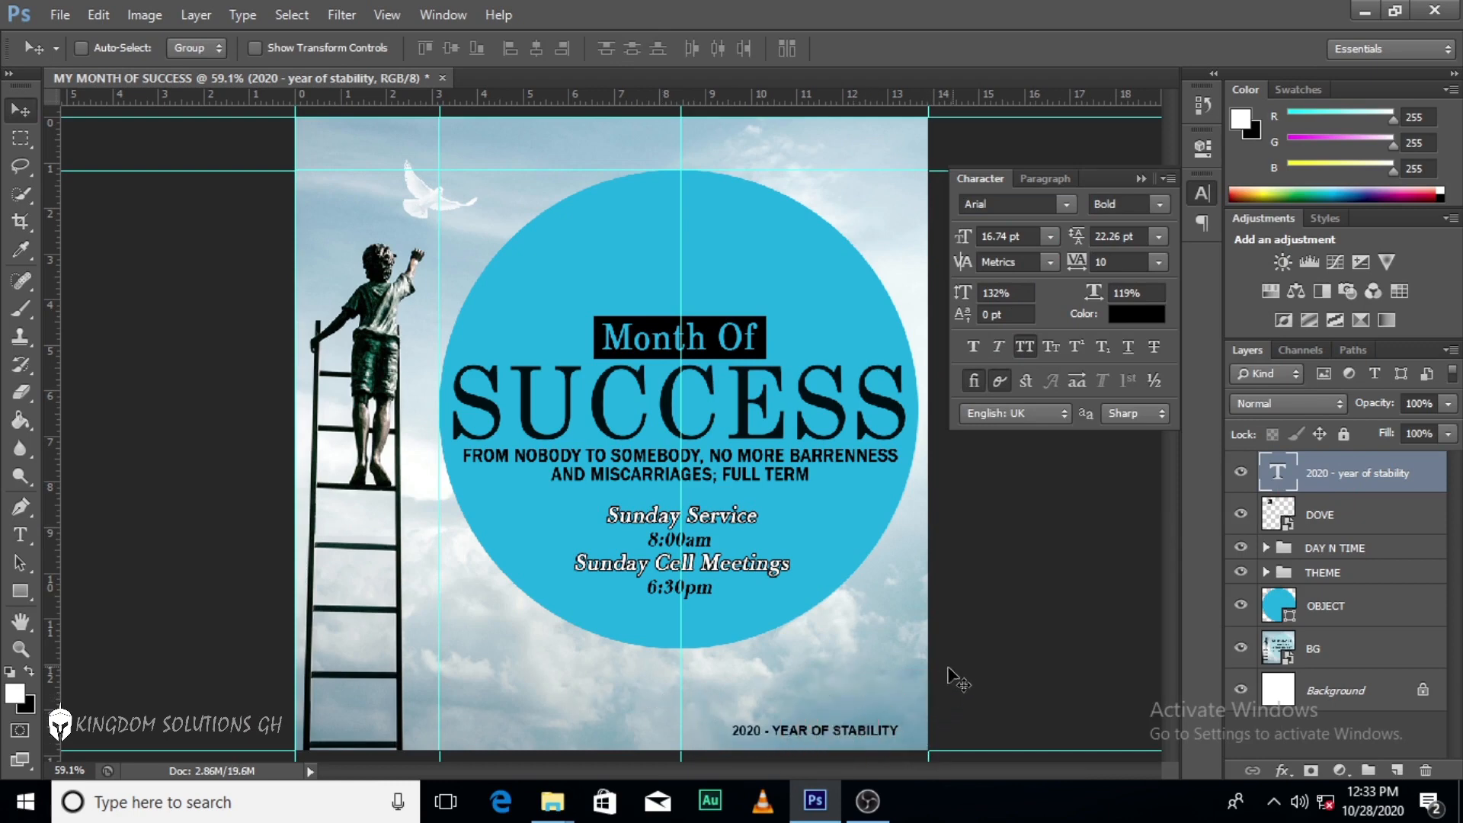
pyautogui.hotkey('ctrl', 't')
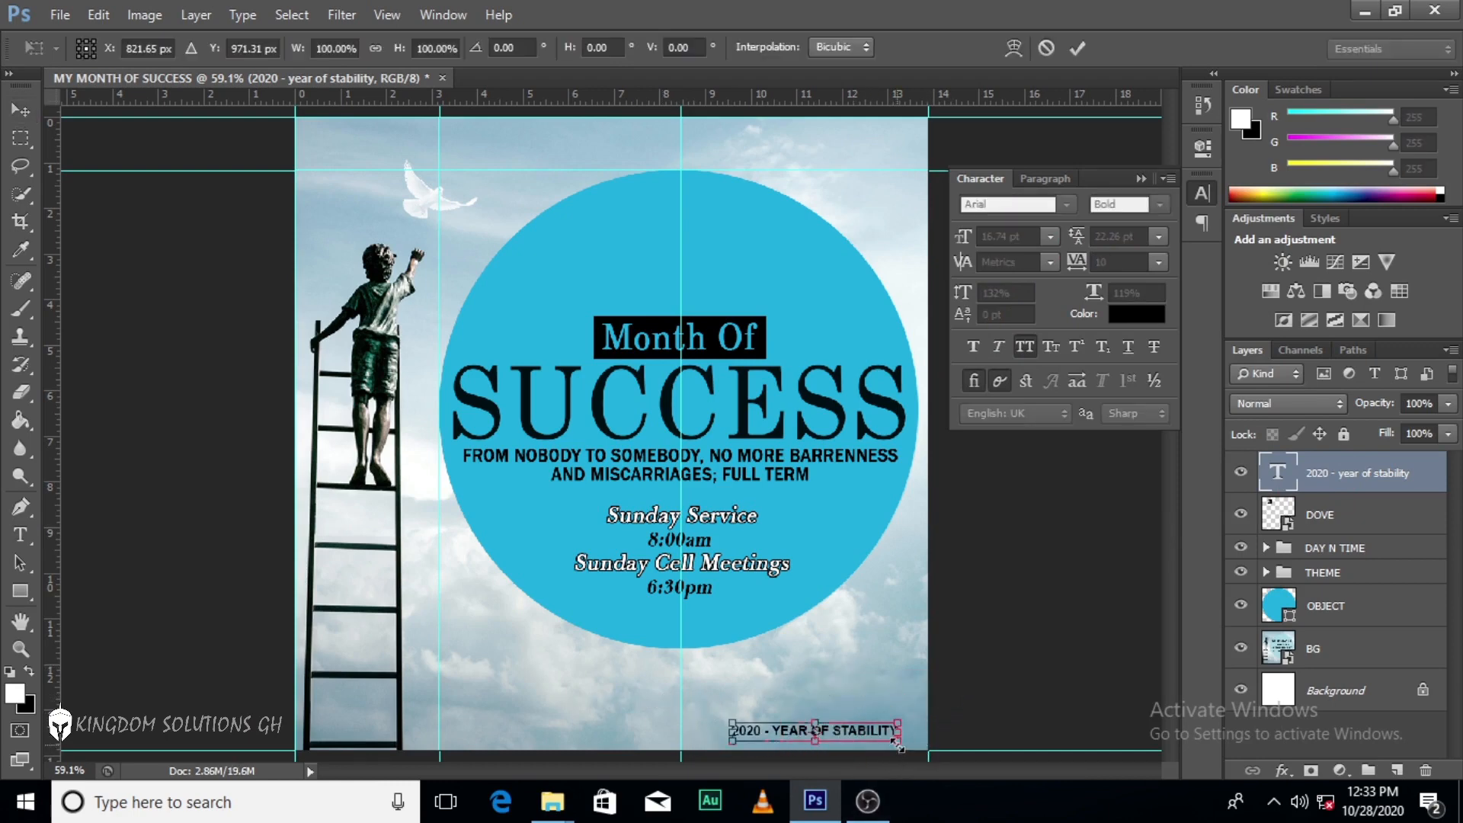
pyautogui.moveTo(898, 746); pyautogui.dragTo(909, 752)
pyautogui.press('Return')
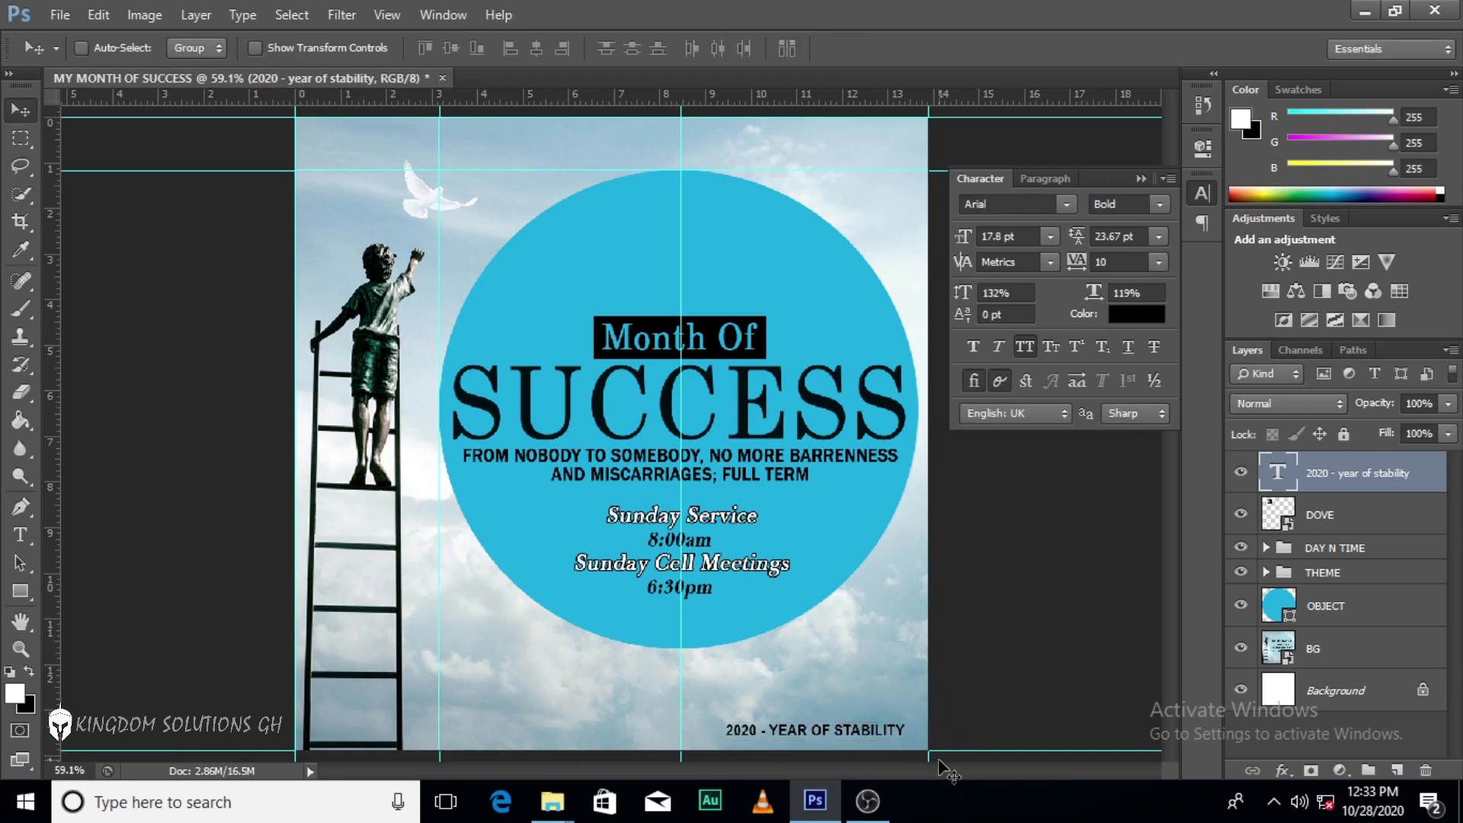
# Nudge the "2020 - year of stability" text slightly down and farther right, close to the flyer's corner.
pyautogui.press('Down')
pyautogui.press('Down')
pyautogui.press('Down')
pyautogui.press('Right')
pyautogui.press('Right')
pyautogui.press('Right')
pyautogui.press('Right')
pyautogui.press('Right')
pyautogui.press('Right')
pyautogui.press('Right')
pyautogui.press('Right')
pyautogui.press('Right')
pyautogui.press('Right')
pyautogui.press('Right')
pyautogui.press('Right')
pyautogui.press('Right')
pyautogui.press('Right')
pyautogui.press('Right')
pyautogui.press('Right')
pyautogui.press('Right')
pyautogui.press('Right')
pyautogui.press('Right')
pyautogui.press('Right')
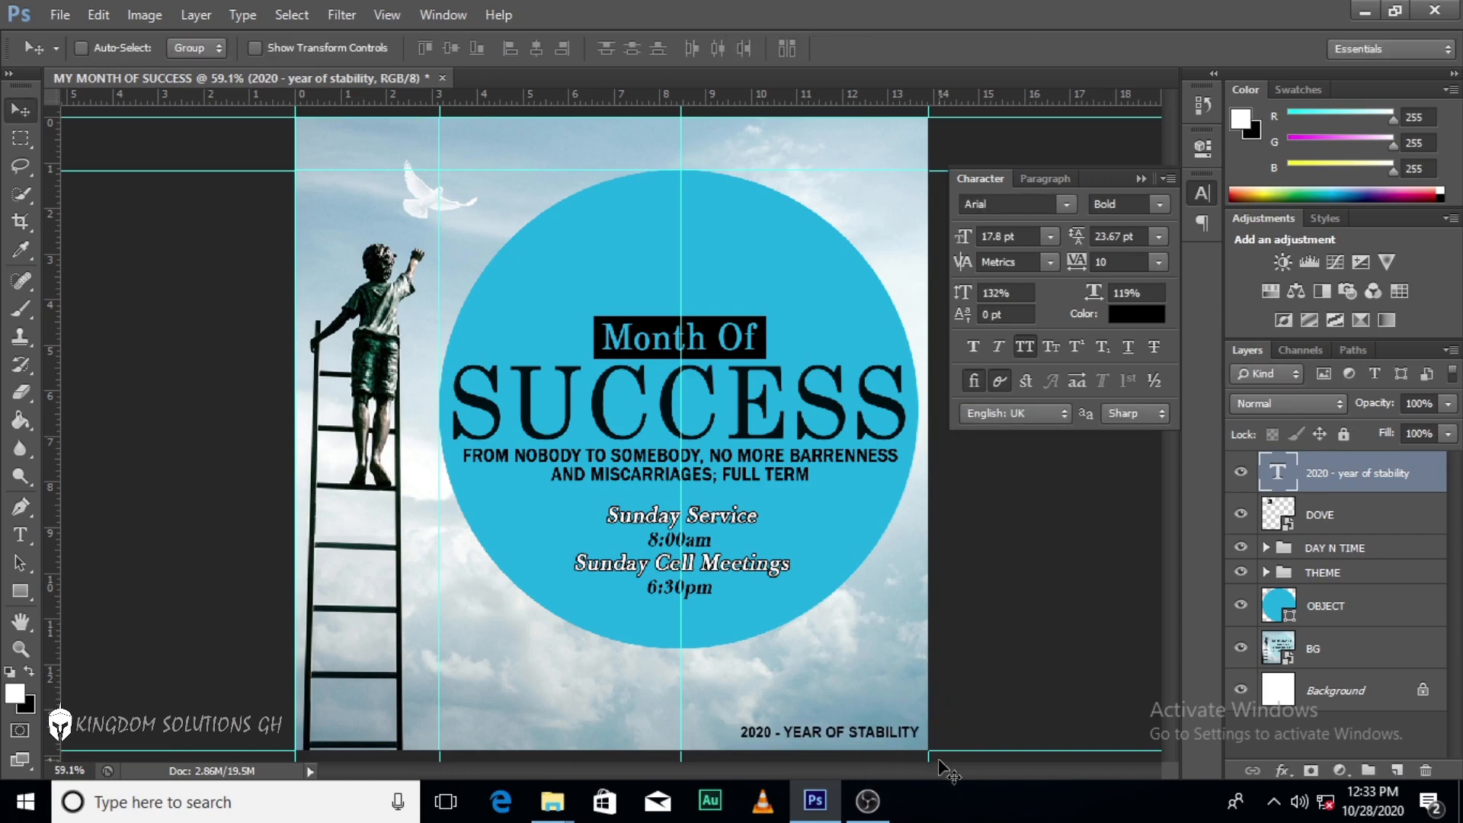
# Fine-tune the year slogan's position with a few more small nudges down and right into the flyer's corner.
pyautogui.press('Down')
pyautogui.press('Down')
pyautogui.press('Down')
pyautogui.press('Down')
pyautogui.press('Down')
pyautogui.press('Down')
pyautogui.press('Down')
pyautogui.press('Down')
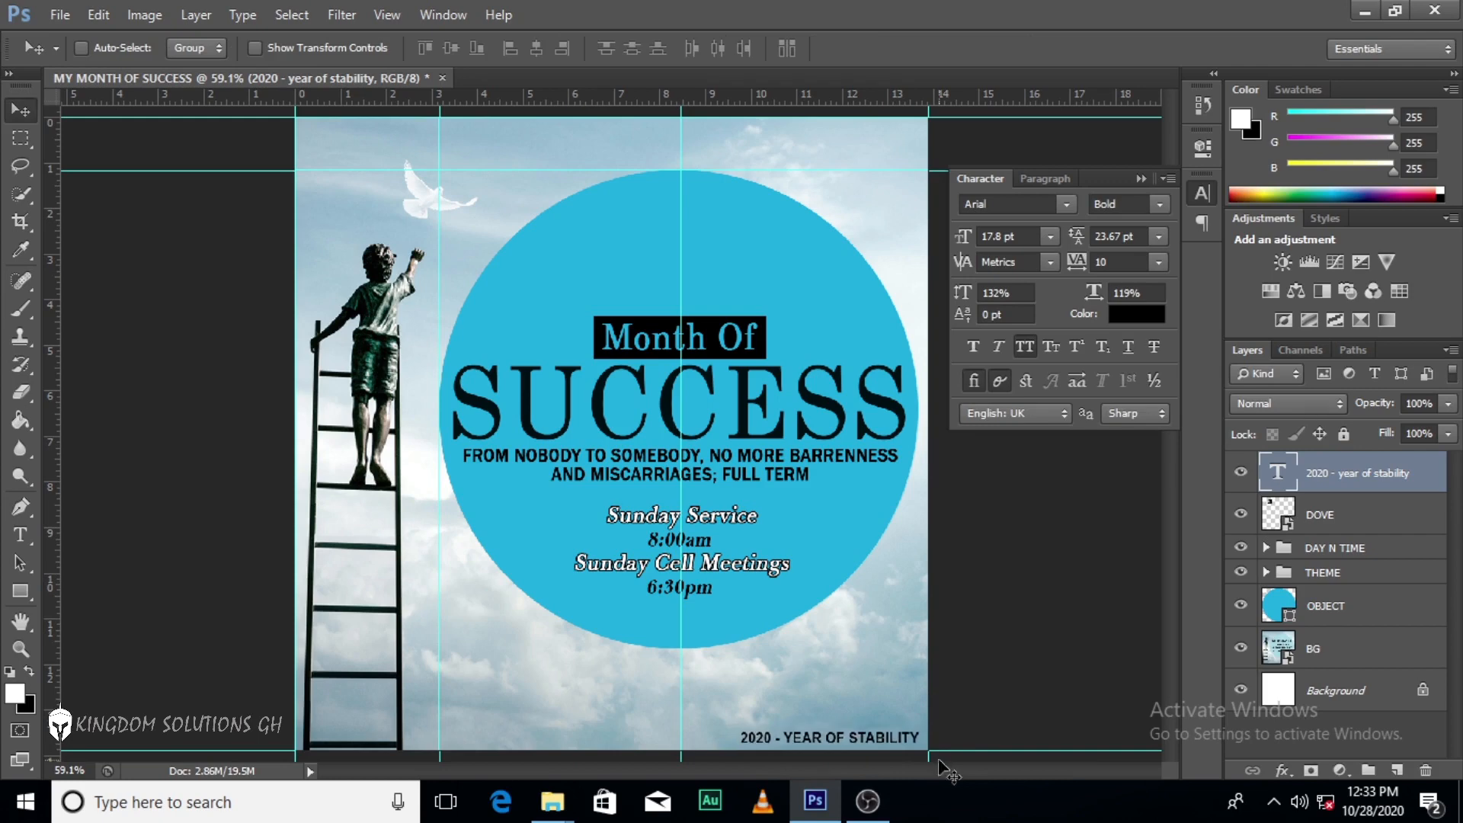
pyautogui.press('Right')
pyautogui.press('Right')
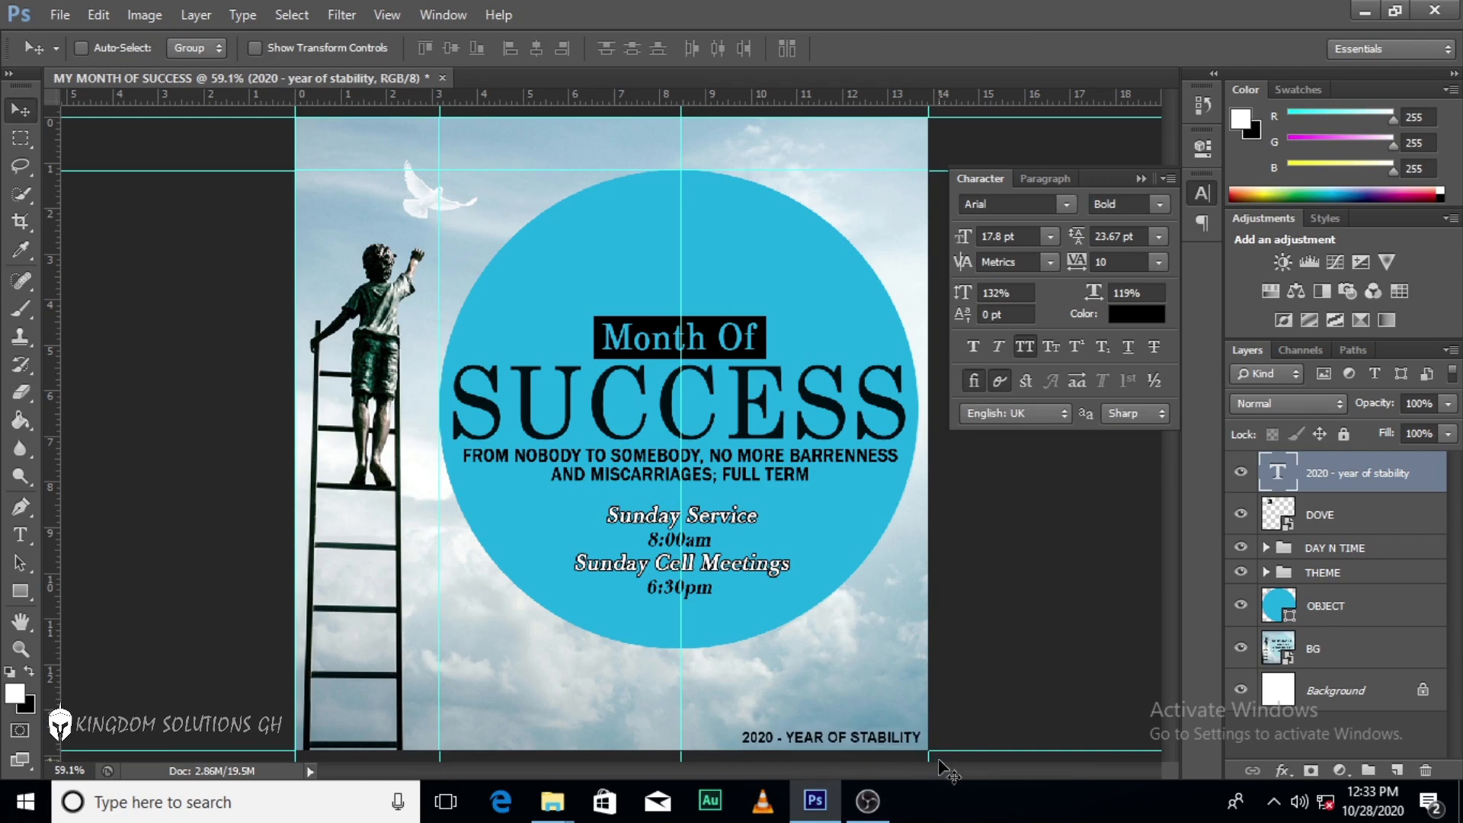
pyautogui.press('Down')
pyautogui.press('Right')
pyautogui.press('Down')
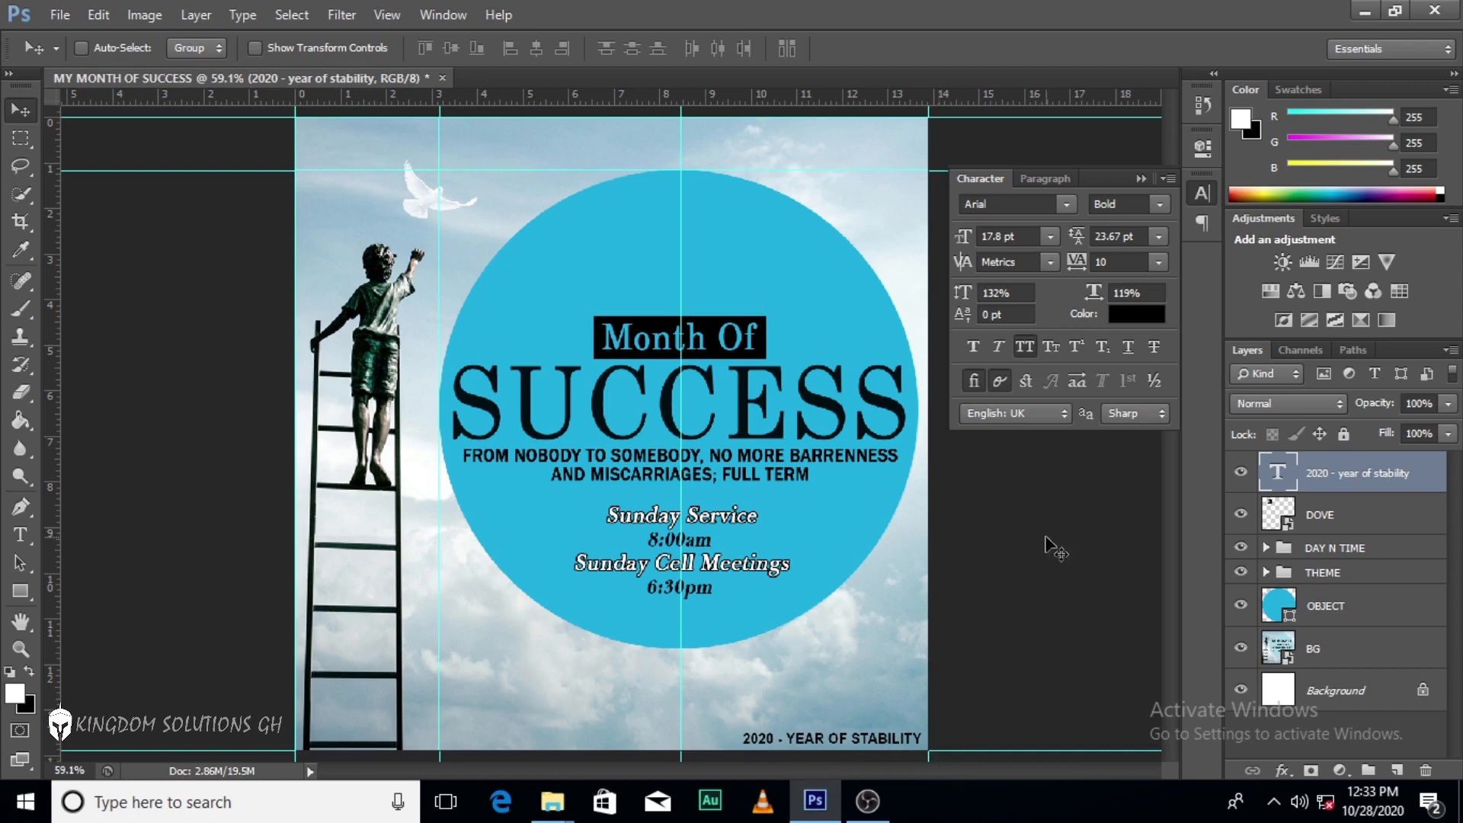
# Recolour only the "2020" in the year slogan to dark red (#640202).
pyautogui.doubleClick(1277, 472)
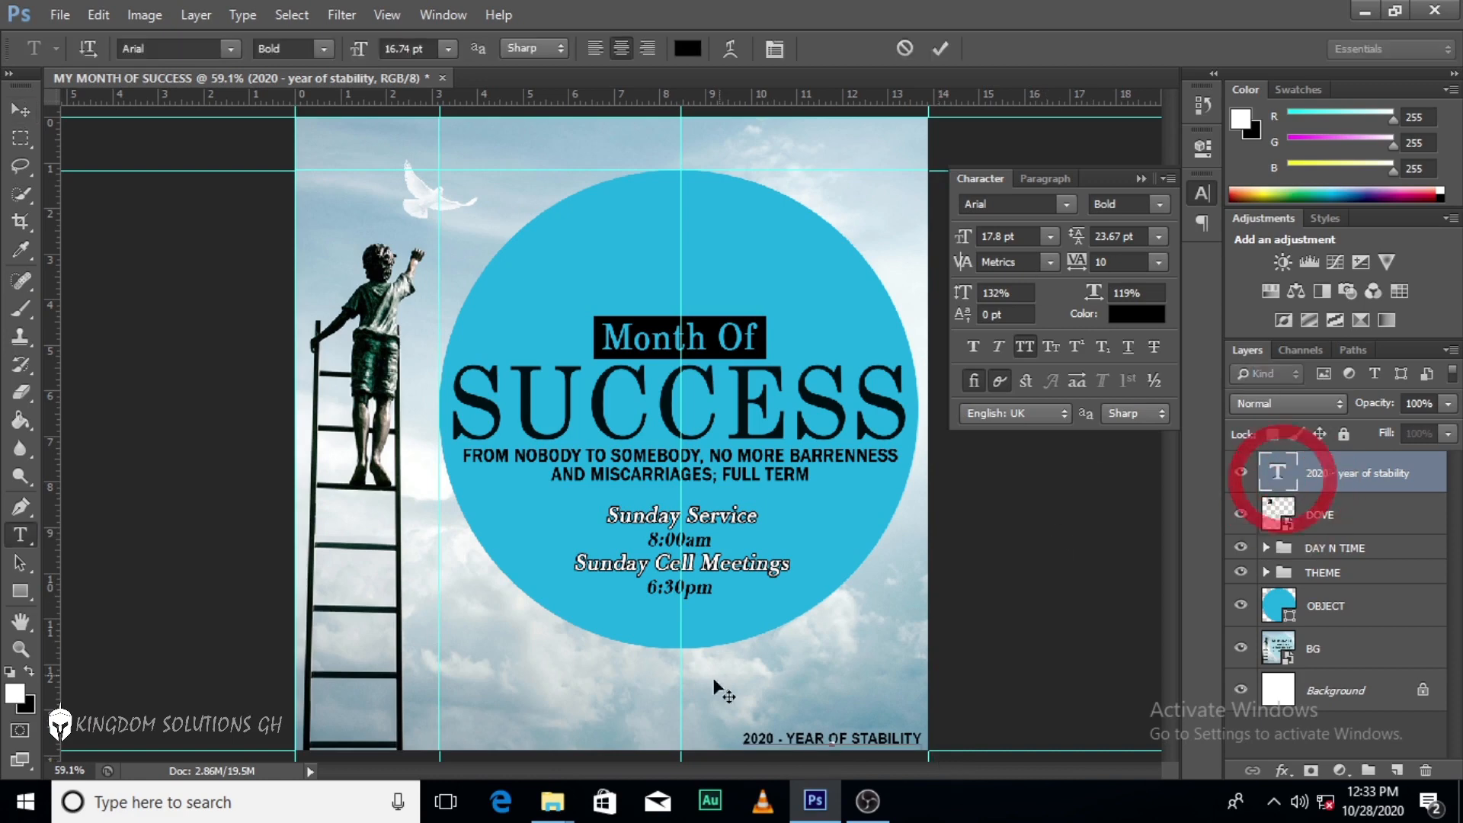
pyautogui.doubleClick(770, 737)
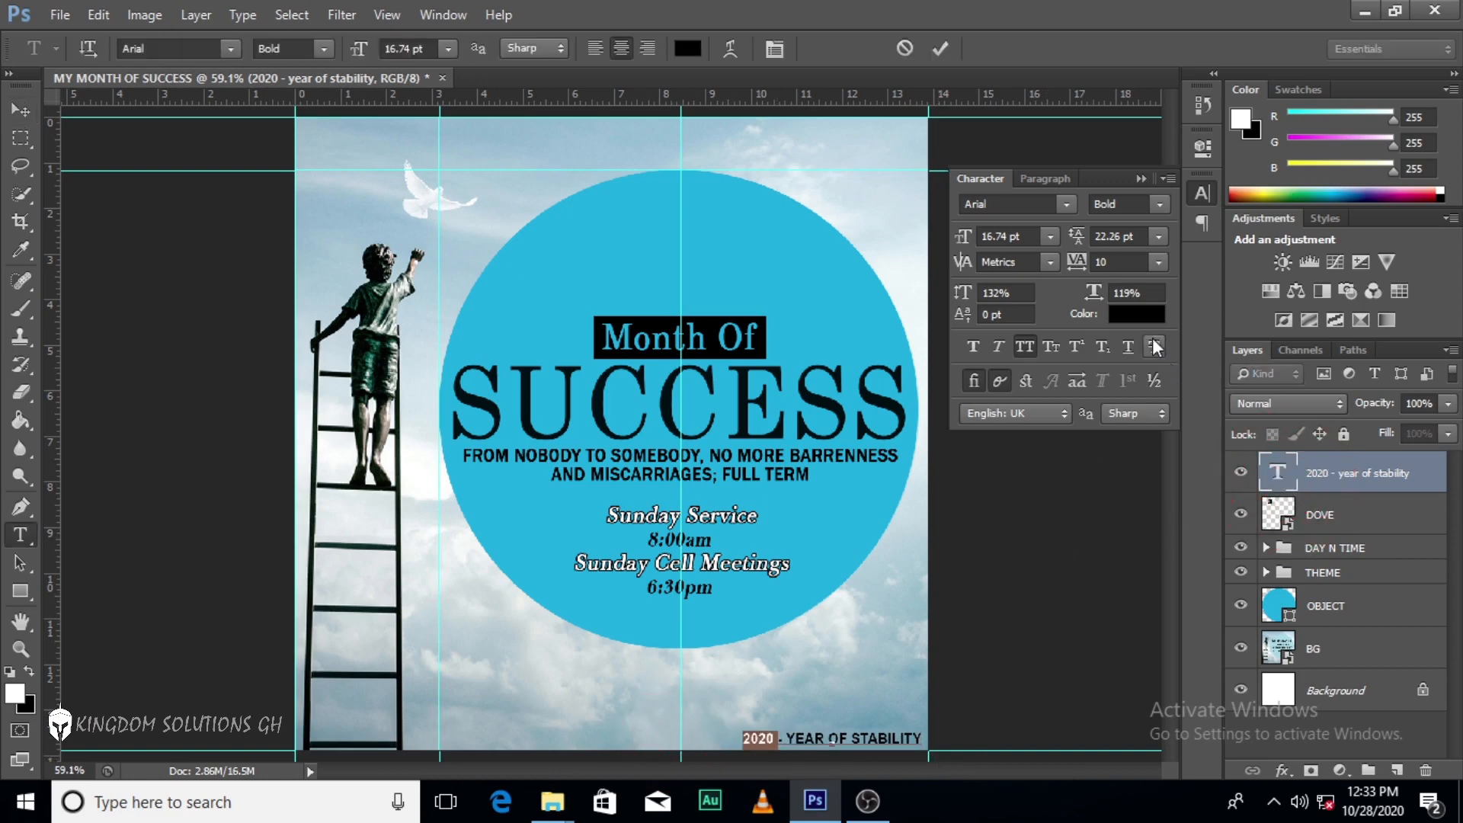
pyautogui.click(1138, 313)
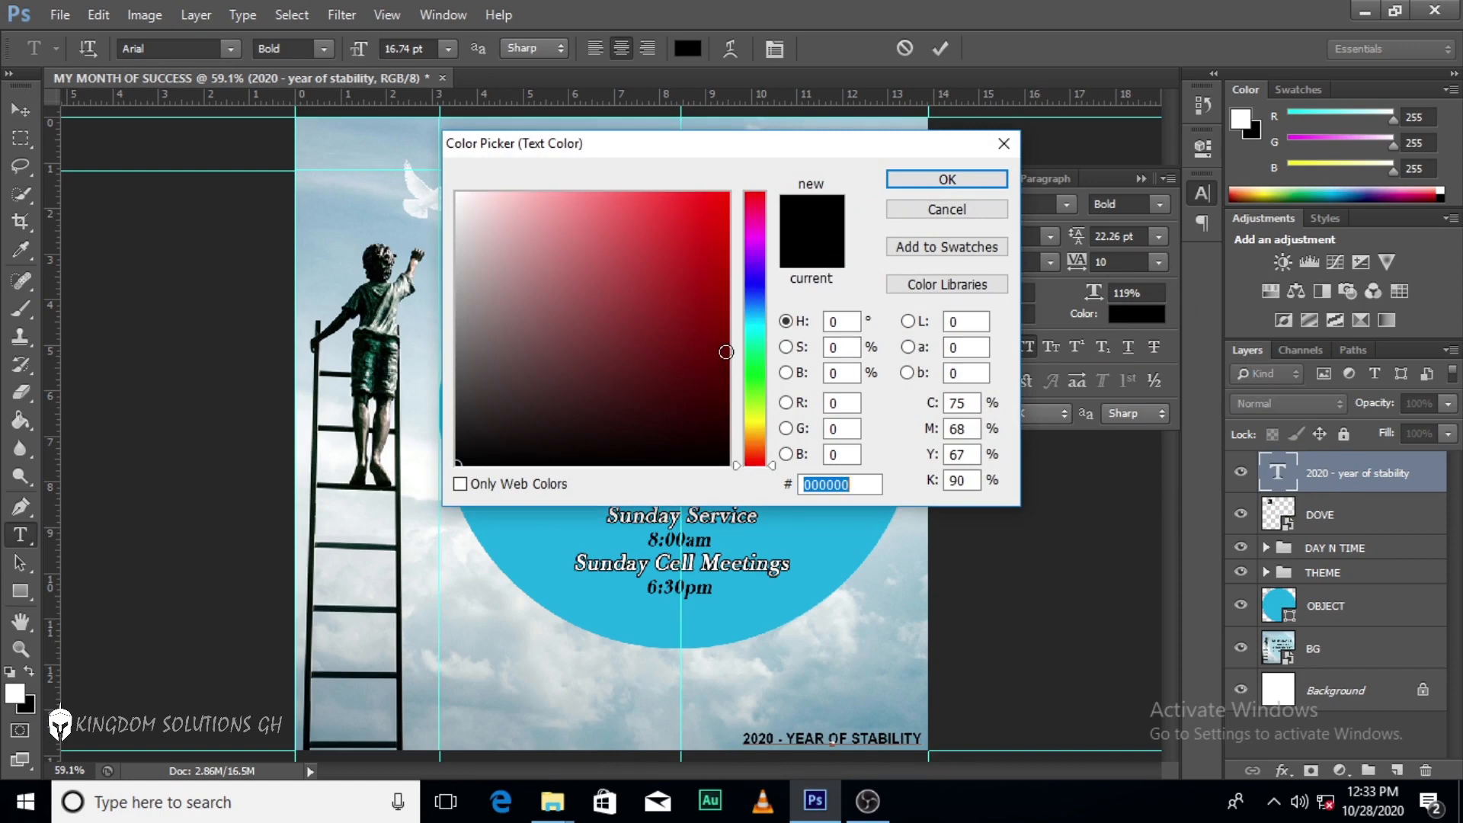
pyautogui.click(726, 352)
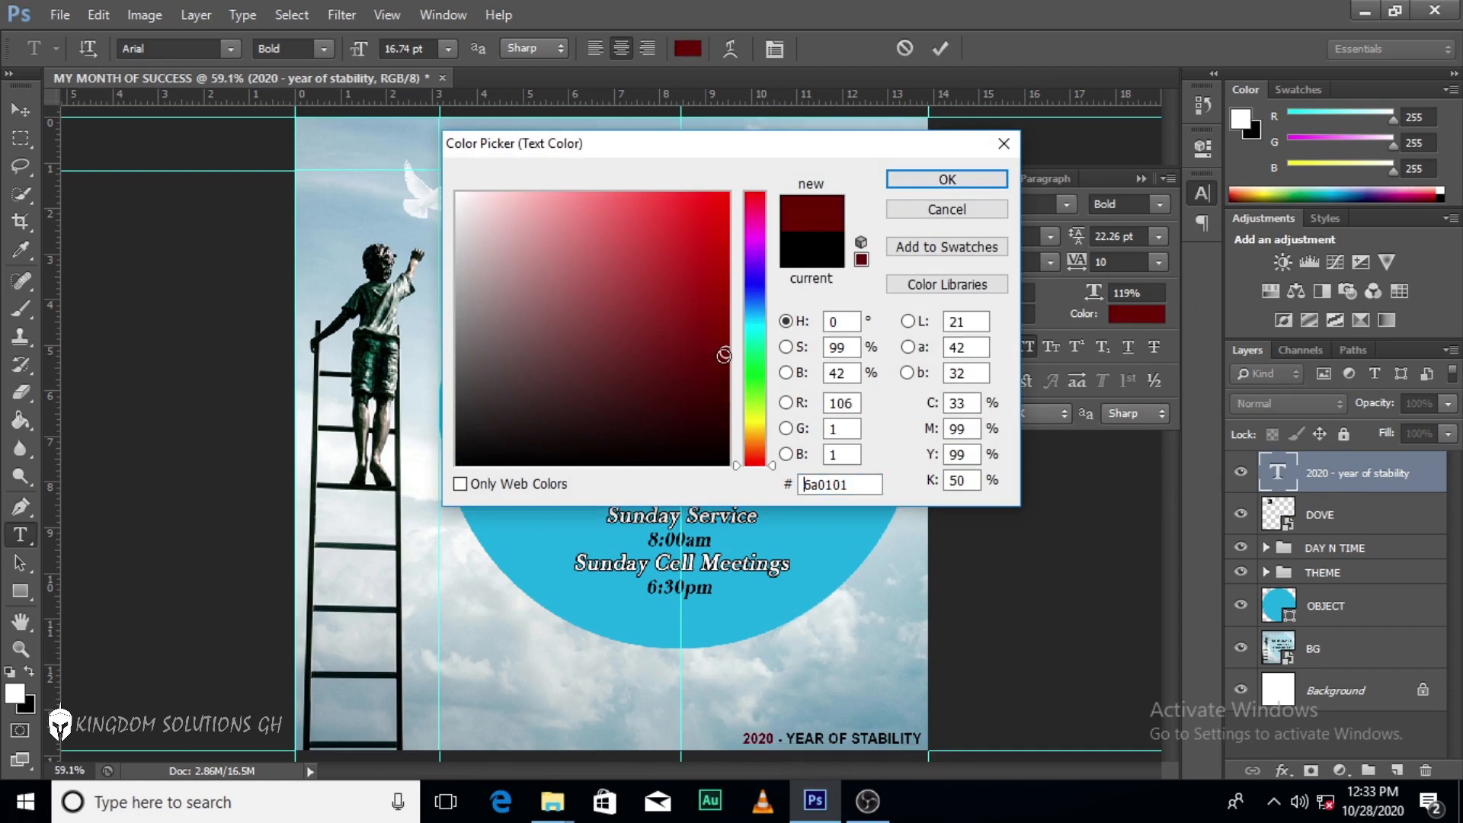
pyautogui.click(659, 205)
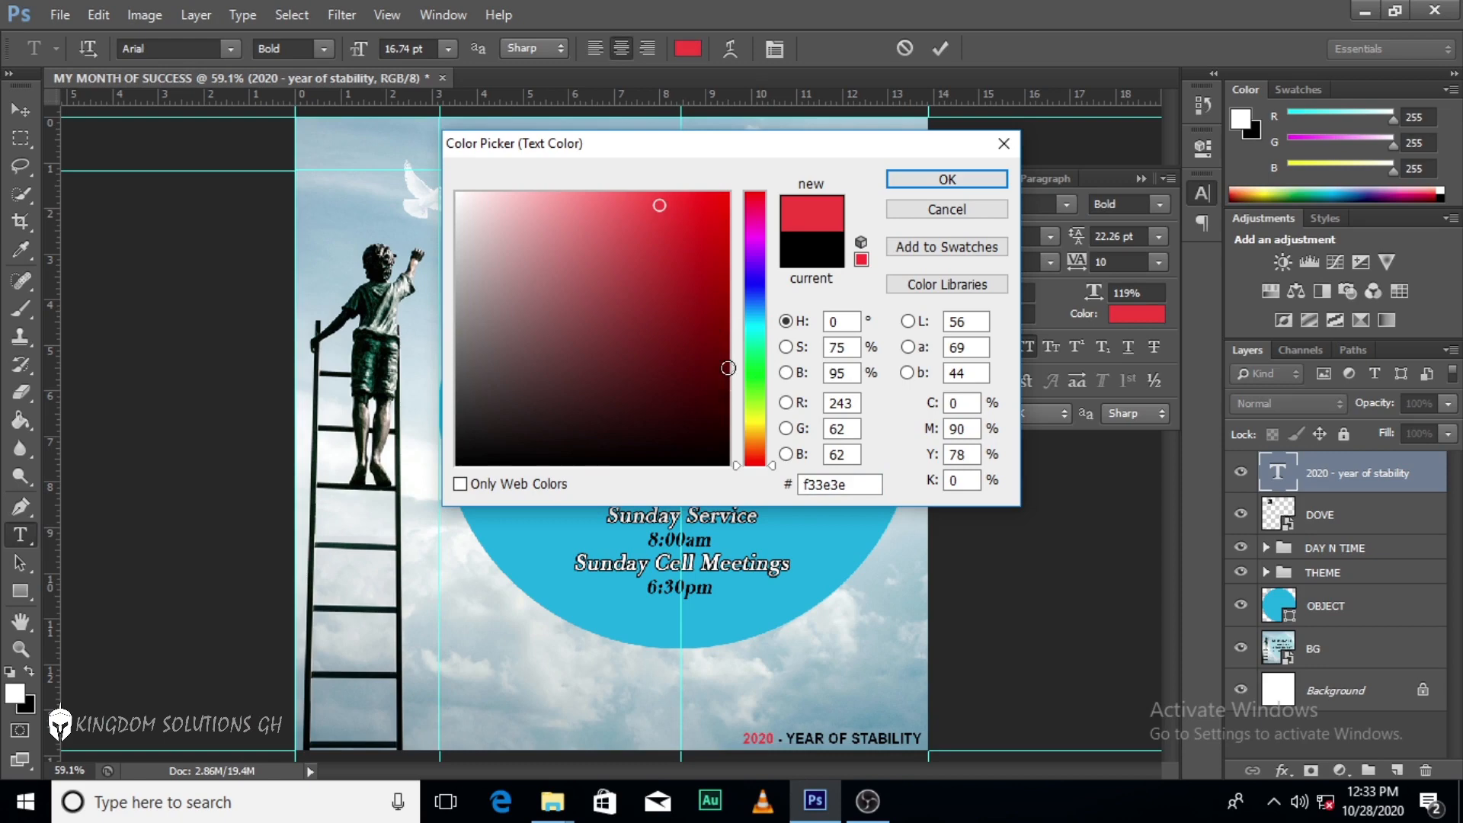
pyautogui.click(728, 368)
pyautogui.click(724, 326)
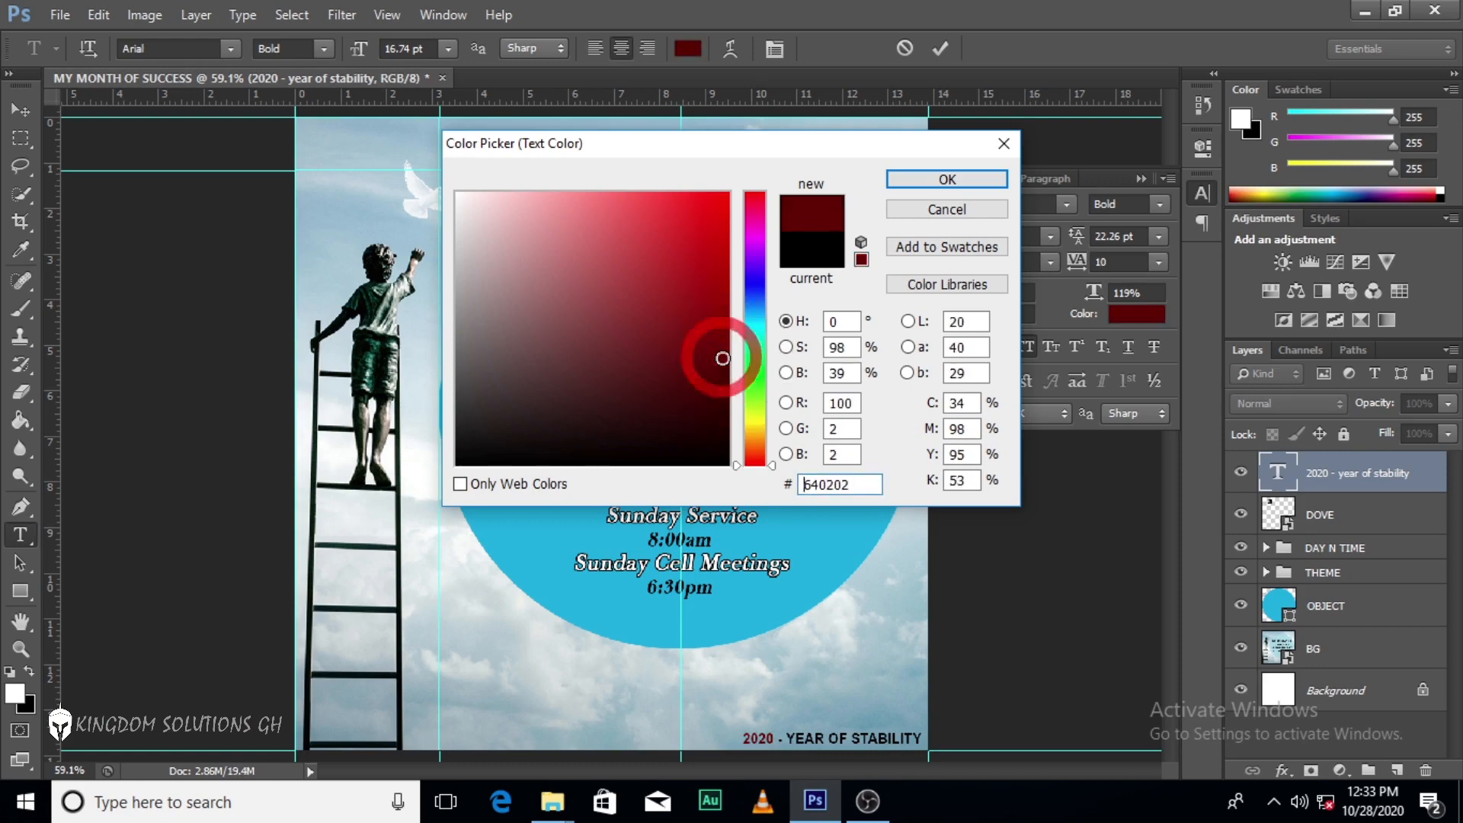
pyautogui.click(900, 182)
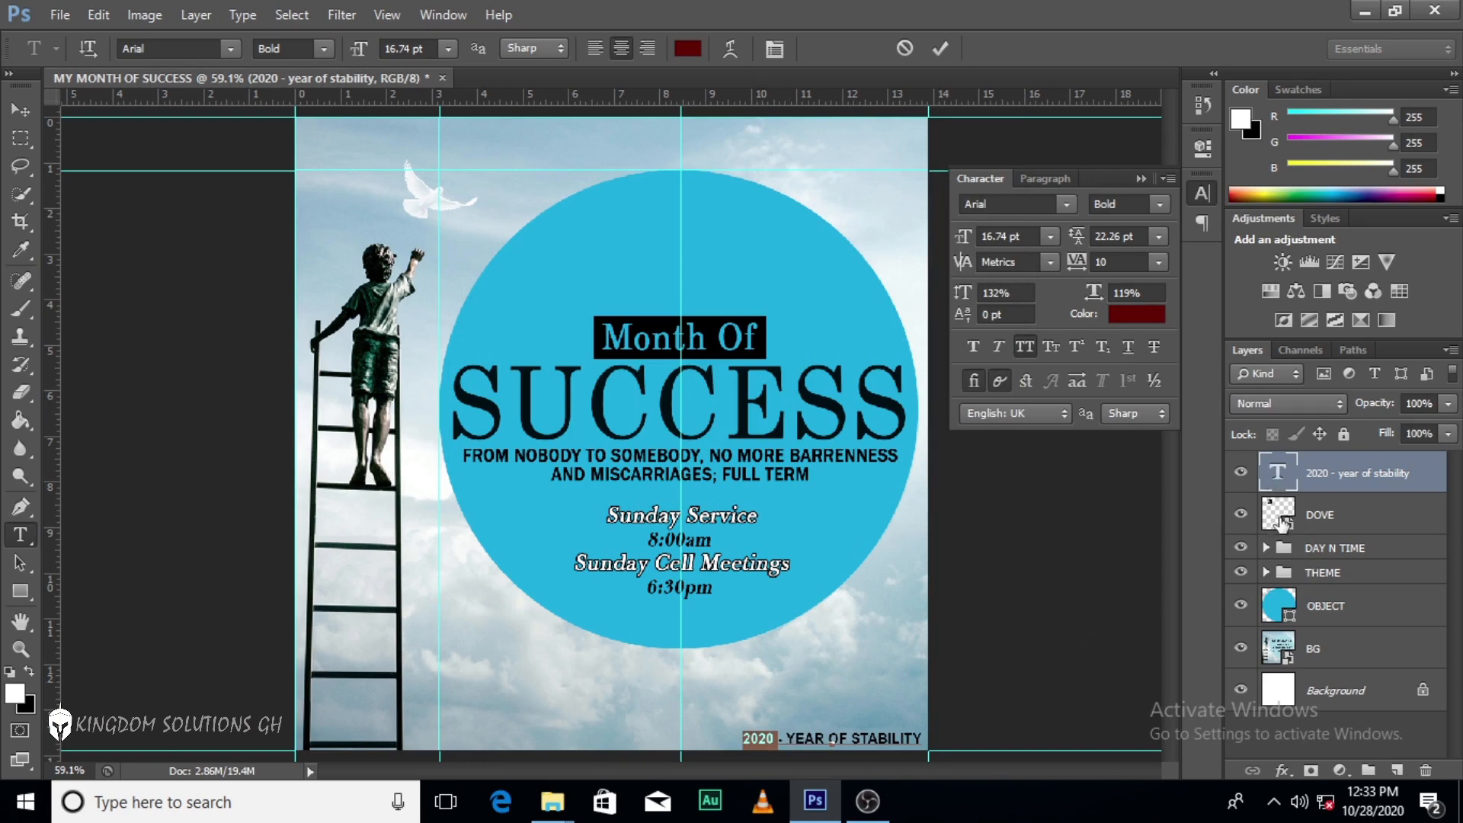
# Apply Faux Bold to the "YEAR OF STABILITY" part of the year slogan and commit the text edit.
pyautogui.doubleClick(1275, 471)
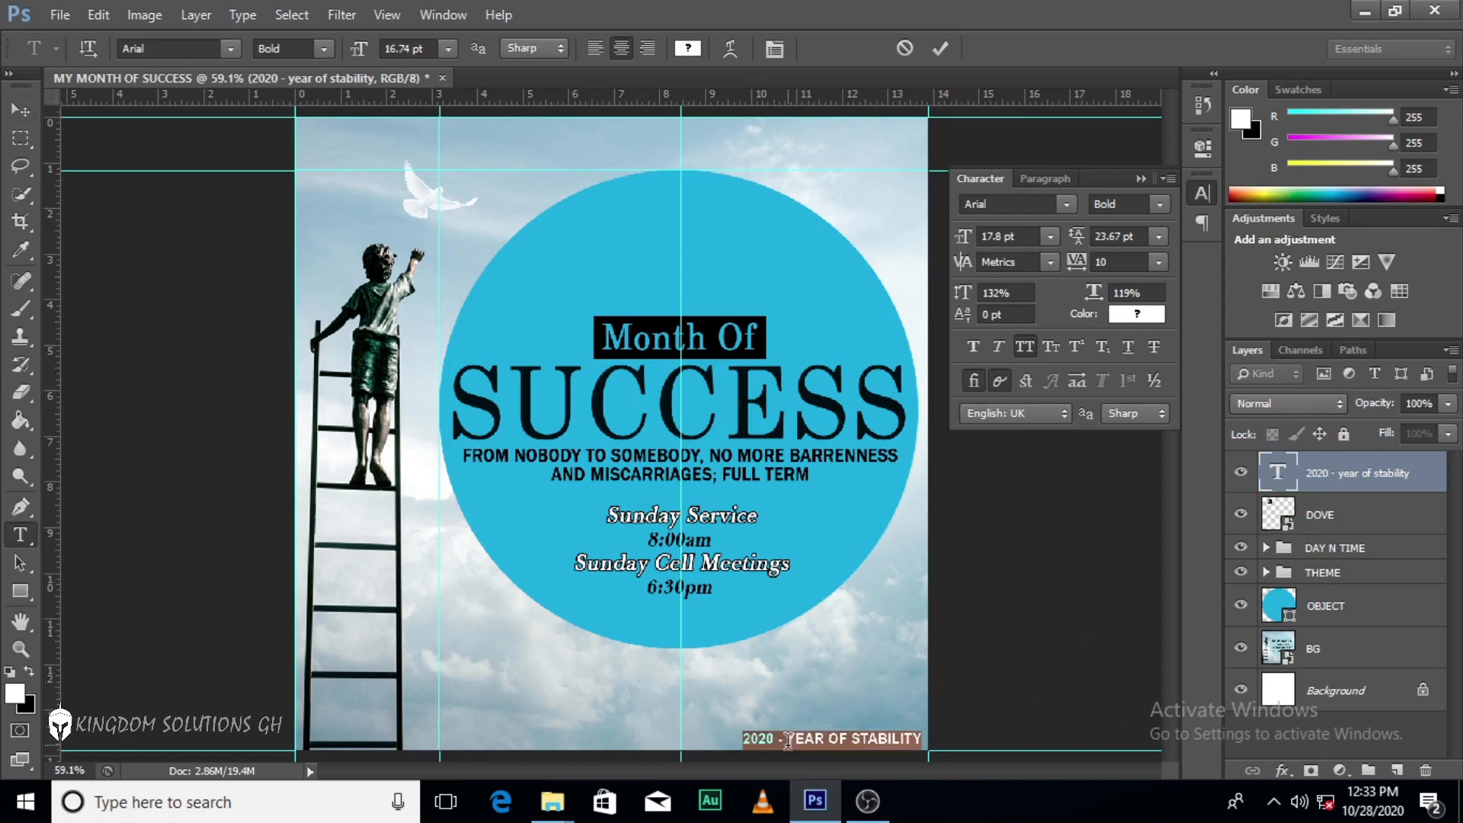
pyautogui.moveTo(791, 737); pyautogui.dragTo(922, 738)
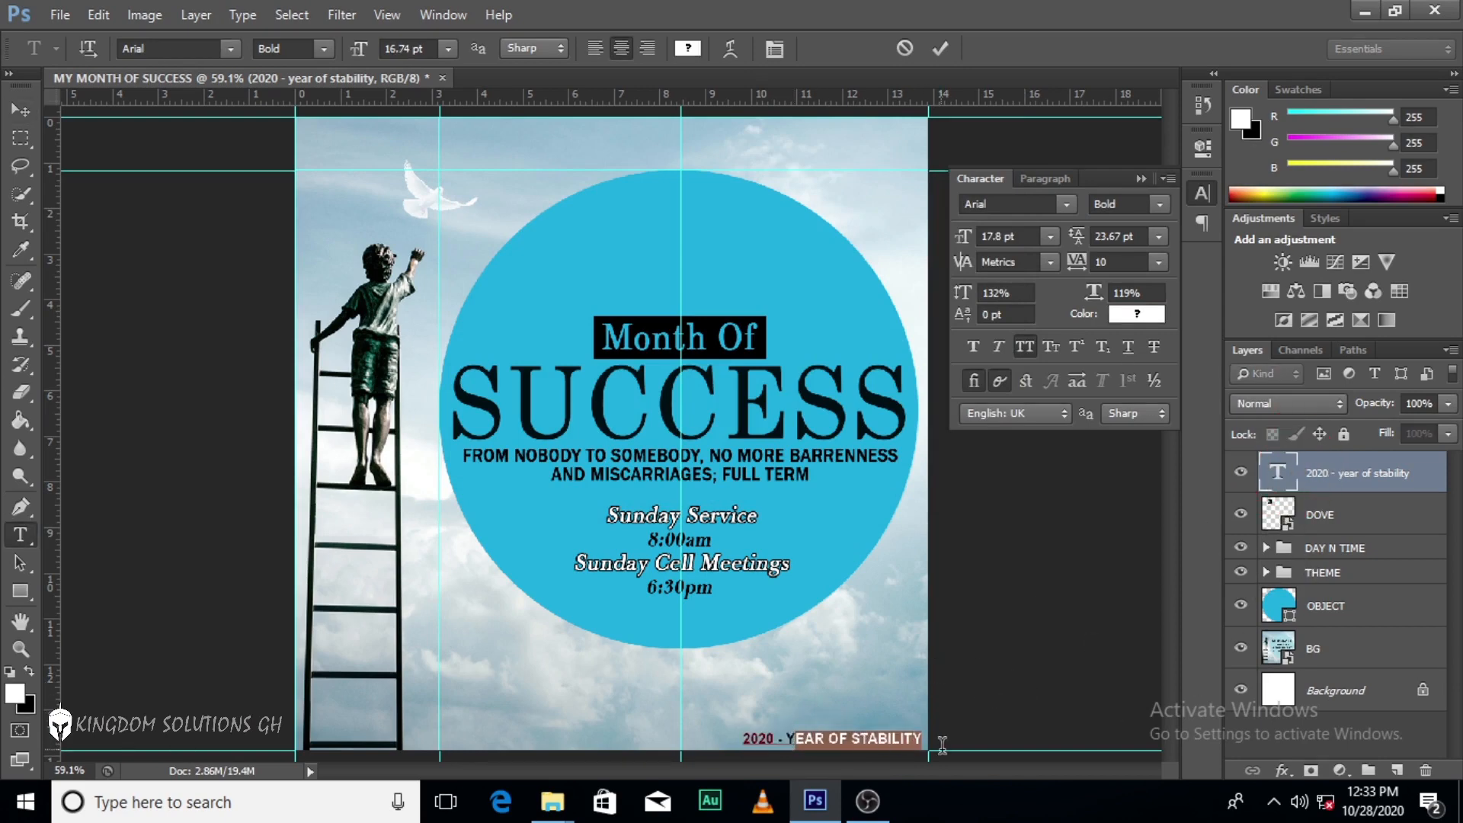
pyautogui.click(975, 347)
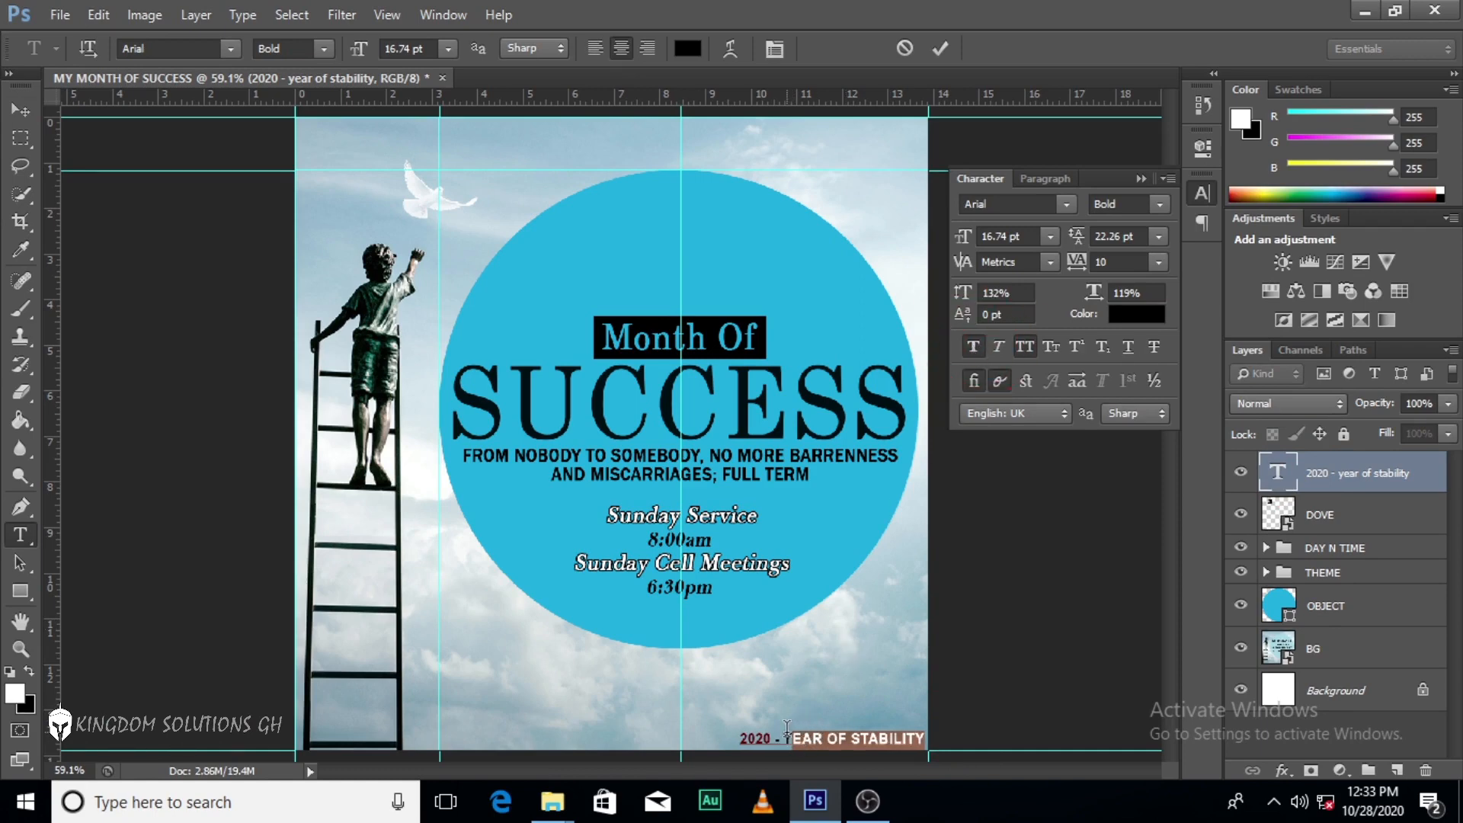
pyautogui.moveTo(787, 731); pyautogui.dragTo(924, 738)
pyautogui.click(974, 346)
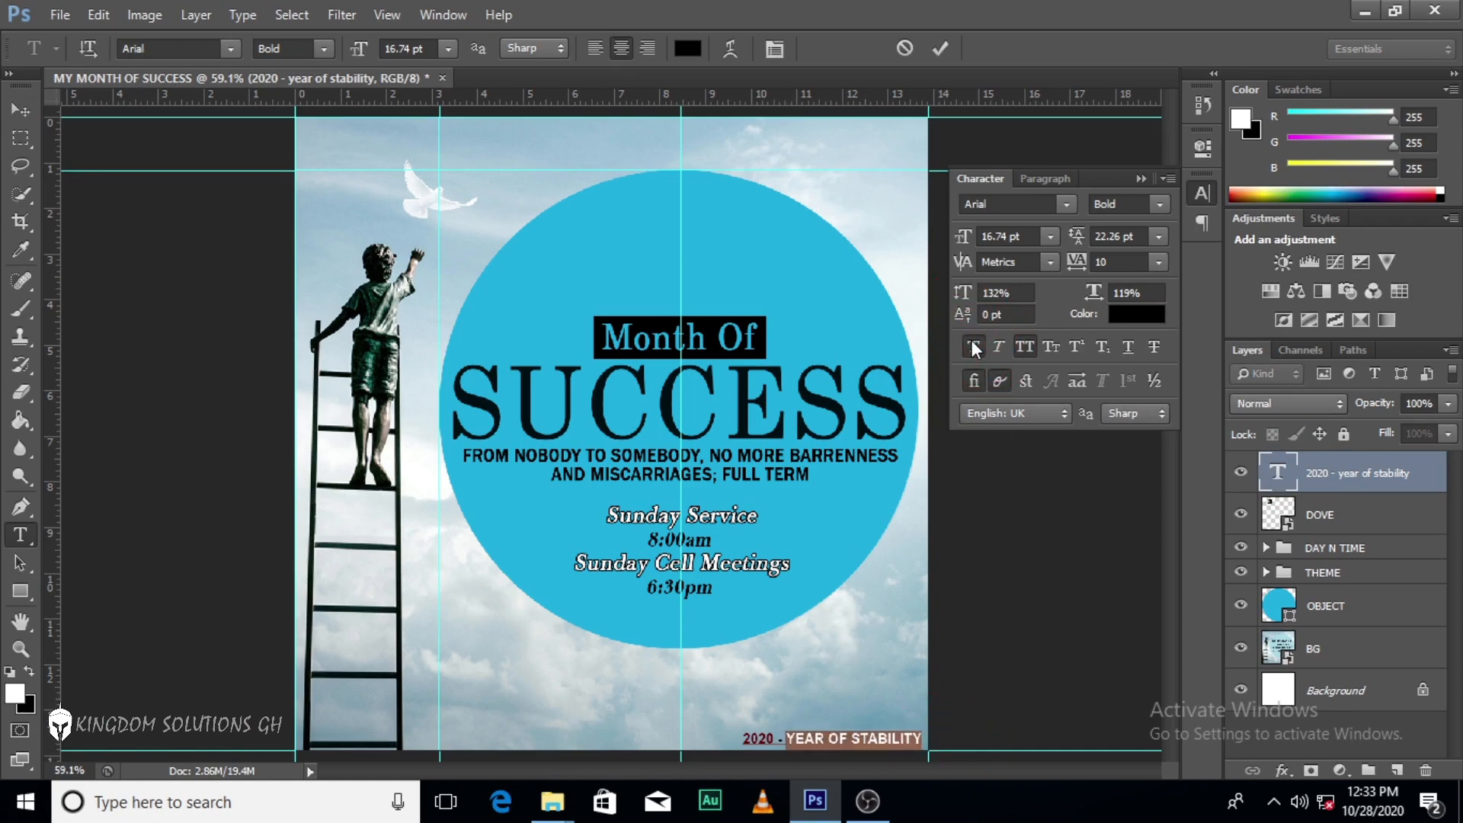
pyautogui.hotkey('ctrl', 'Return')
pyautogui.press('v')
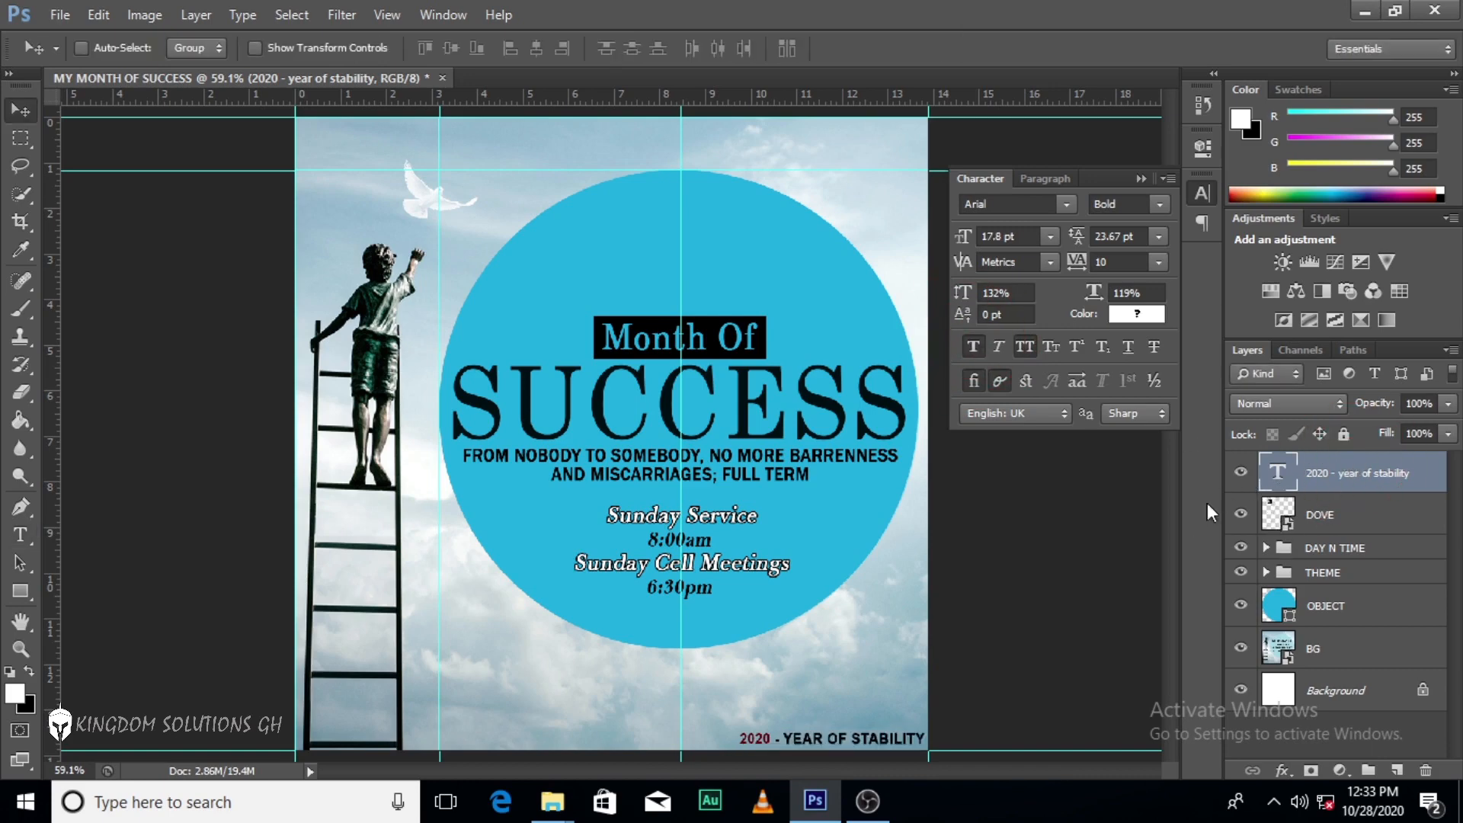
# Nudge the year slogan slightly left off the flyer's edge and collapse the character settings.
pyautogui.press('Left')
pyautogui.press('Left')
pyautogui.press('Left')
pyautogui.press('Left')
pyautogui.press('Left')
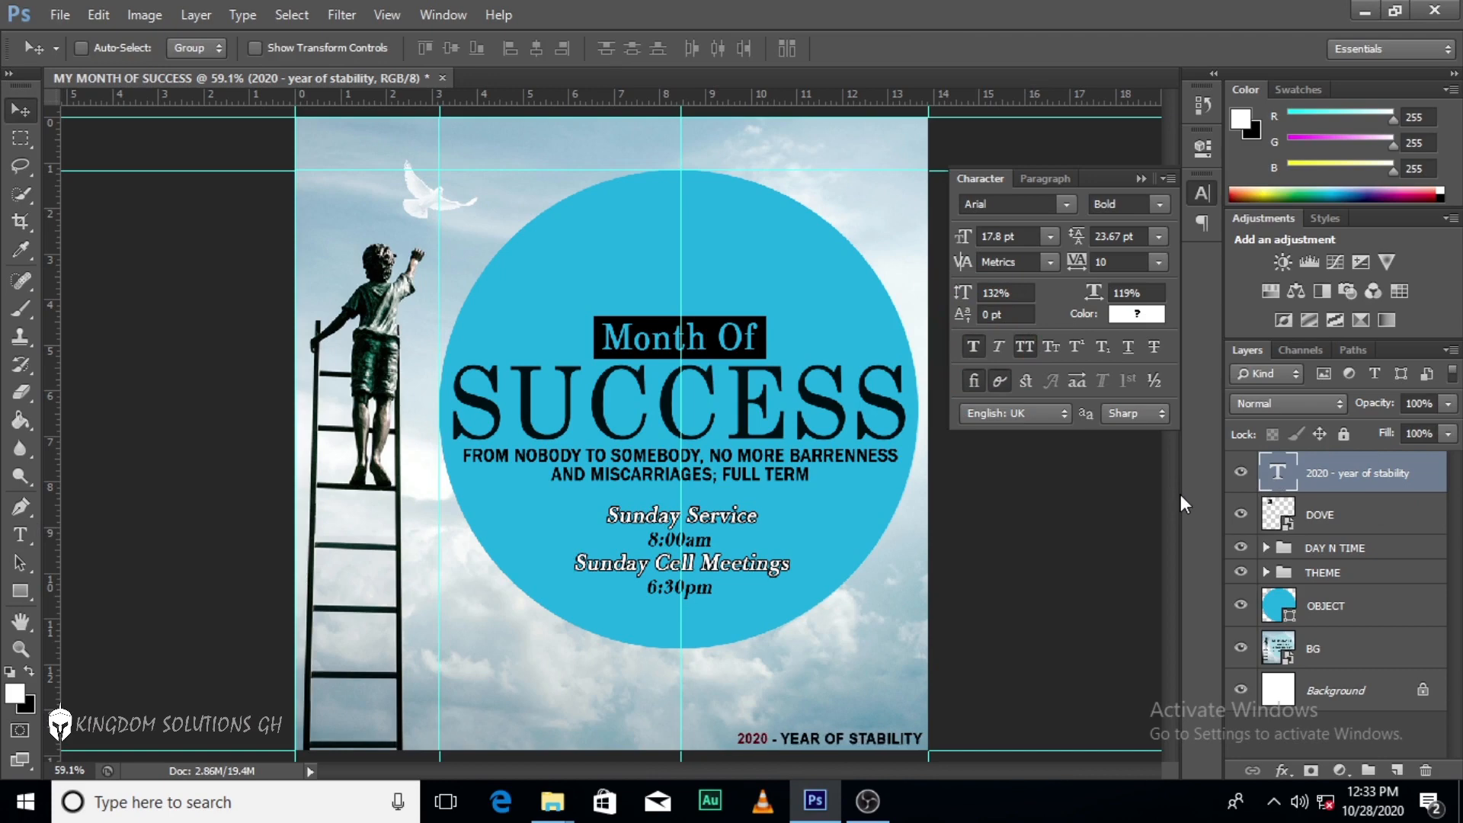
pyautogui.click(1140, 182)
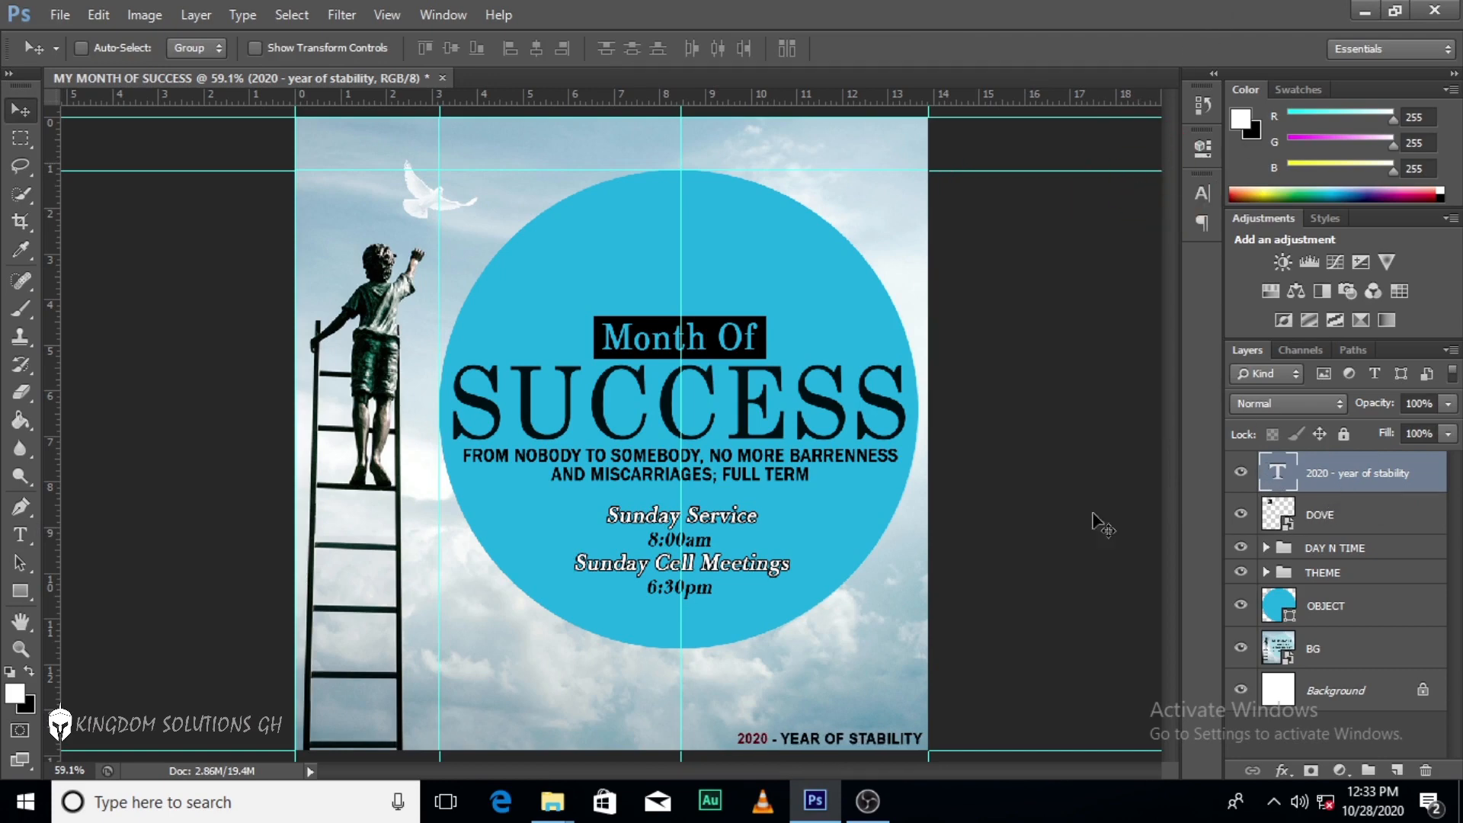
# Add a vertical text layer reading "may" on the sky near the flyer's upper-right corner.
pyautogui.click(33, 591)
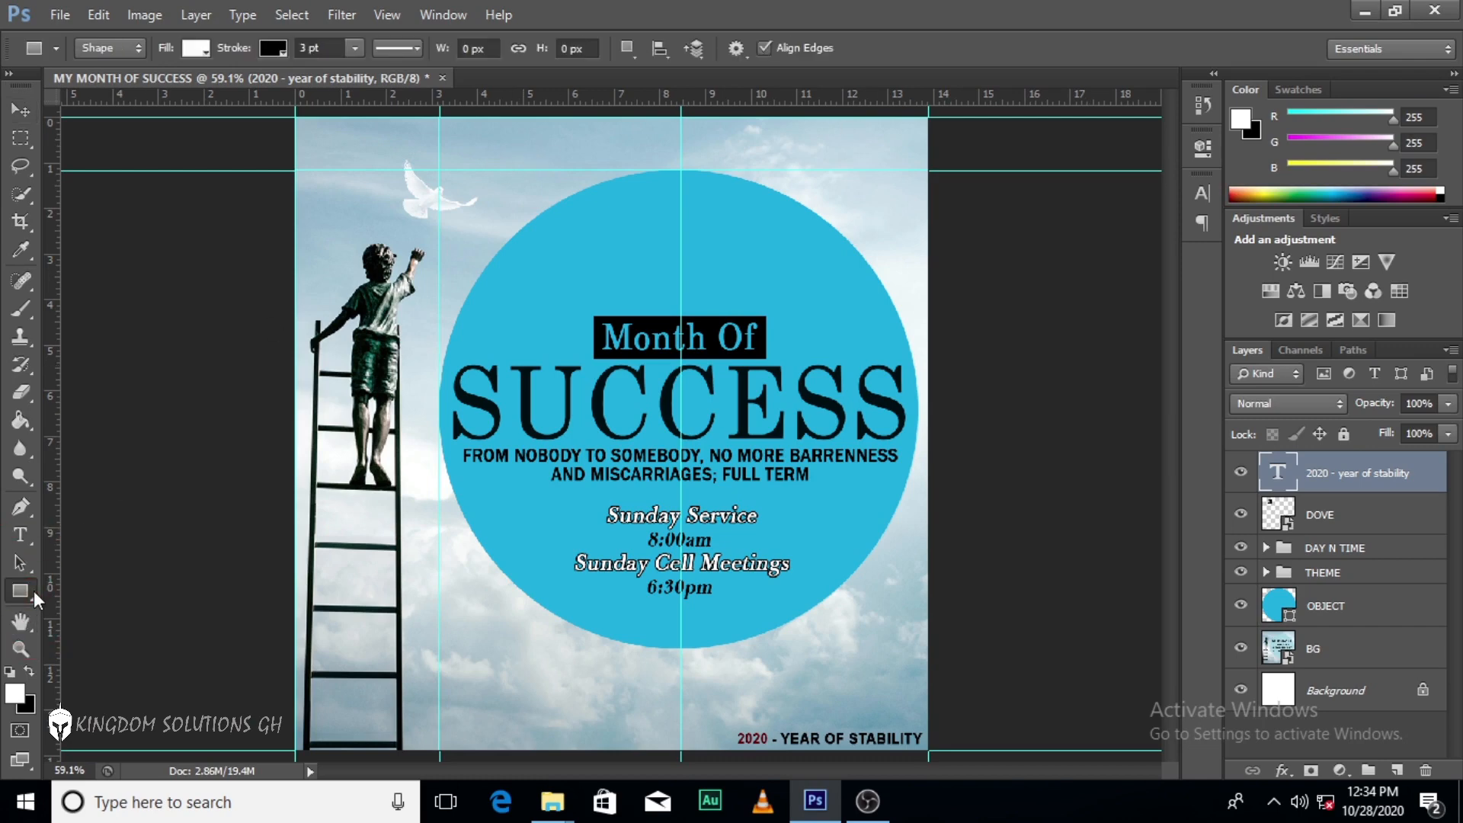
pyautogui.click(21, 534)
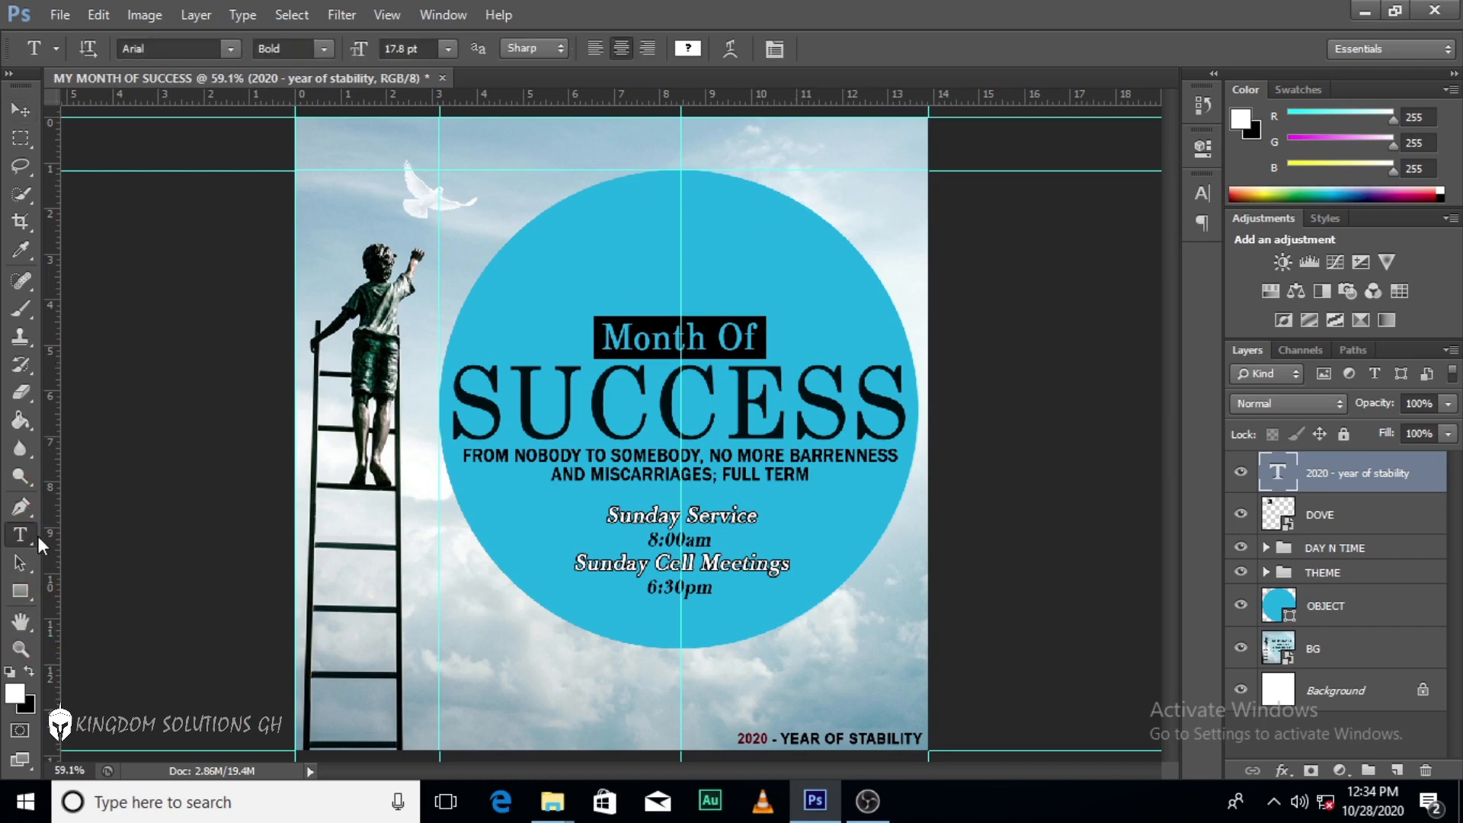
pyautogui.rightClick(21, 534)
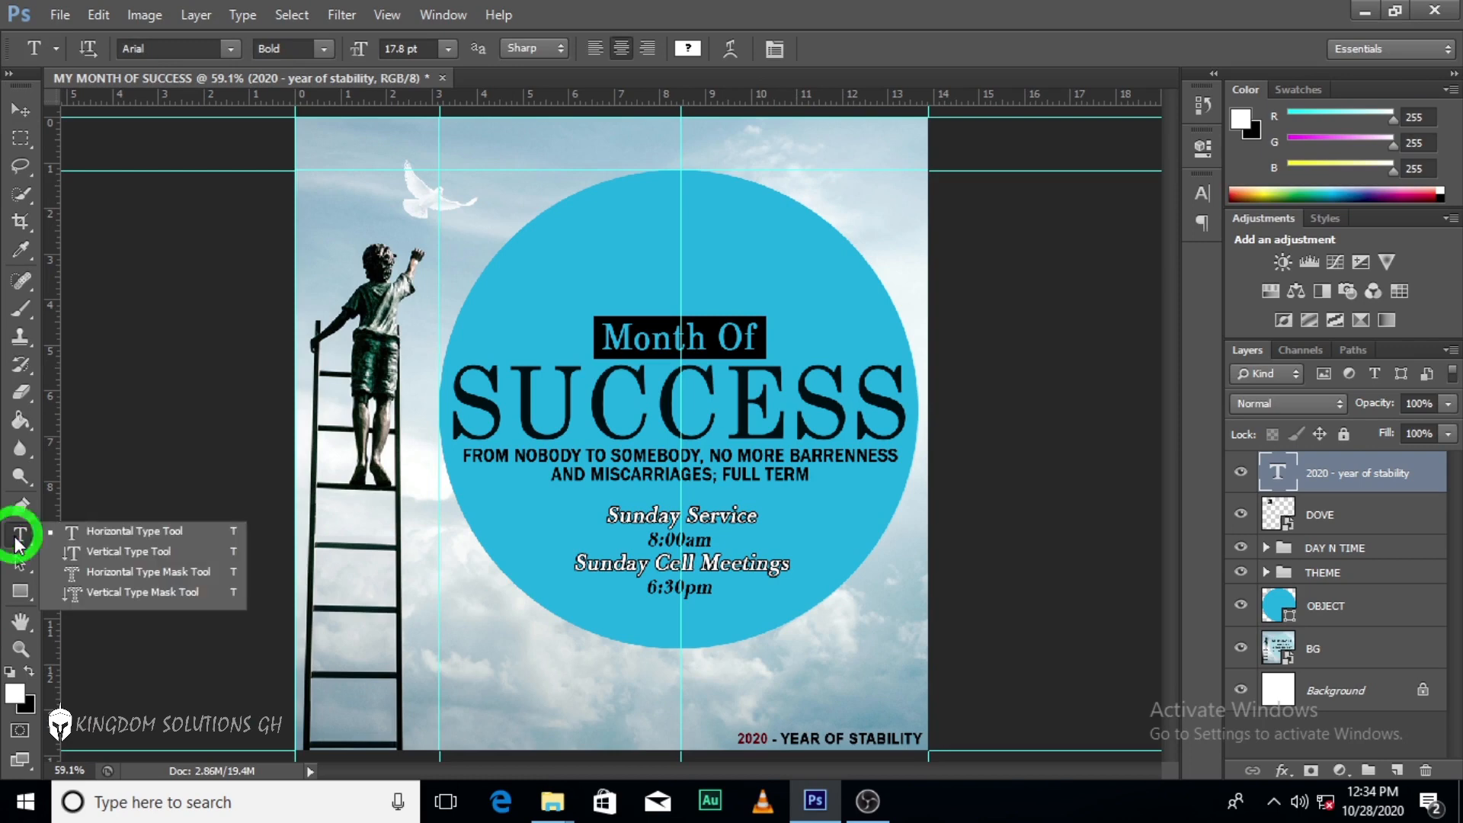
pyautogui.click(124, 552)
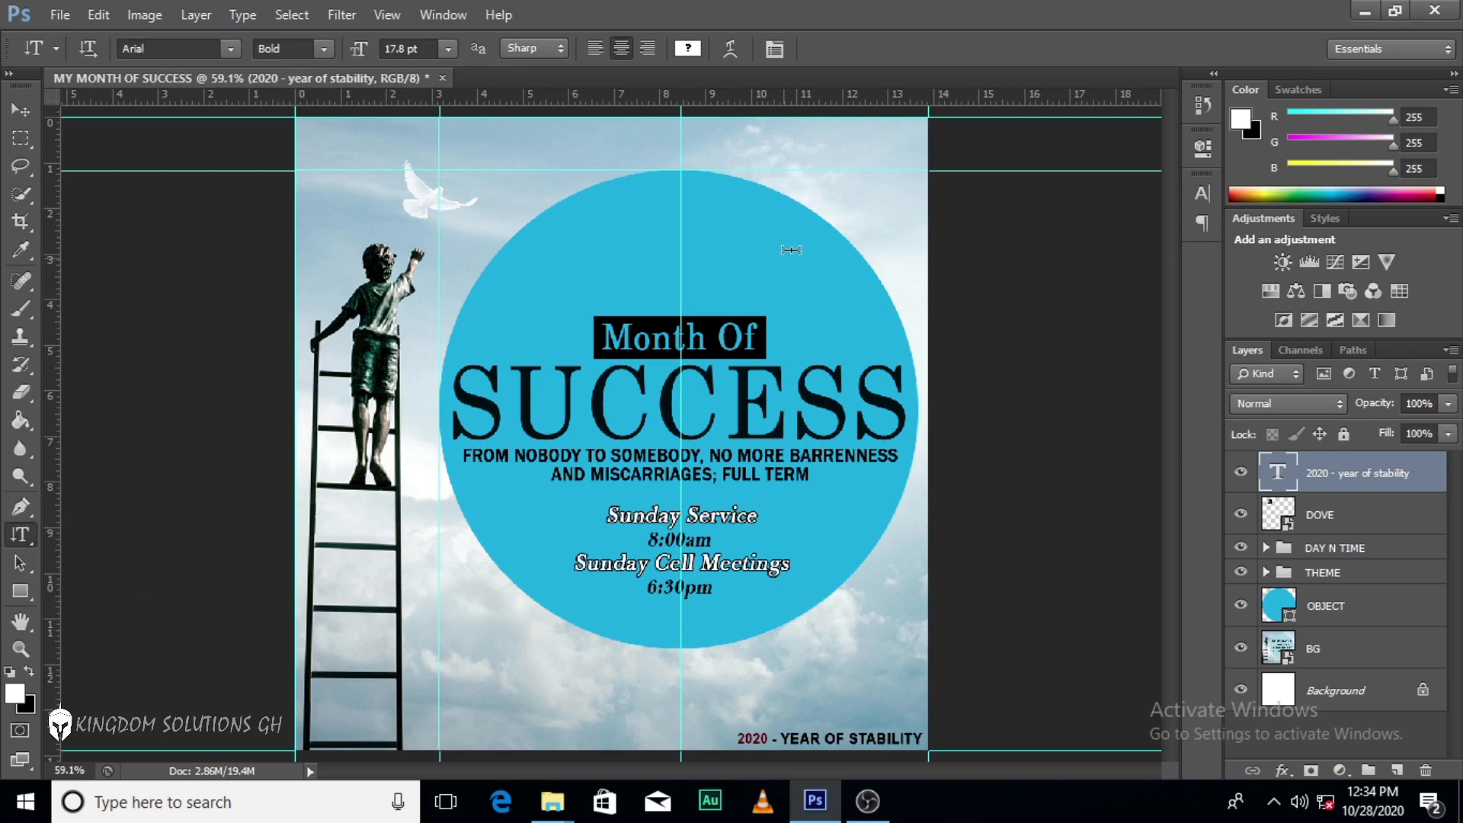
pyautogui.click(891, 149)
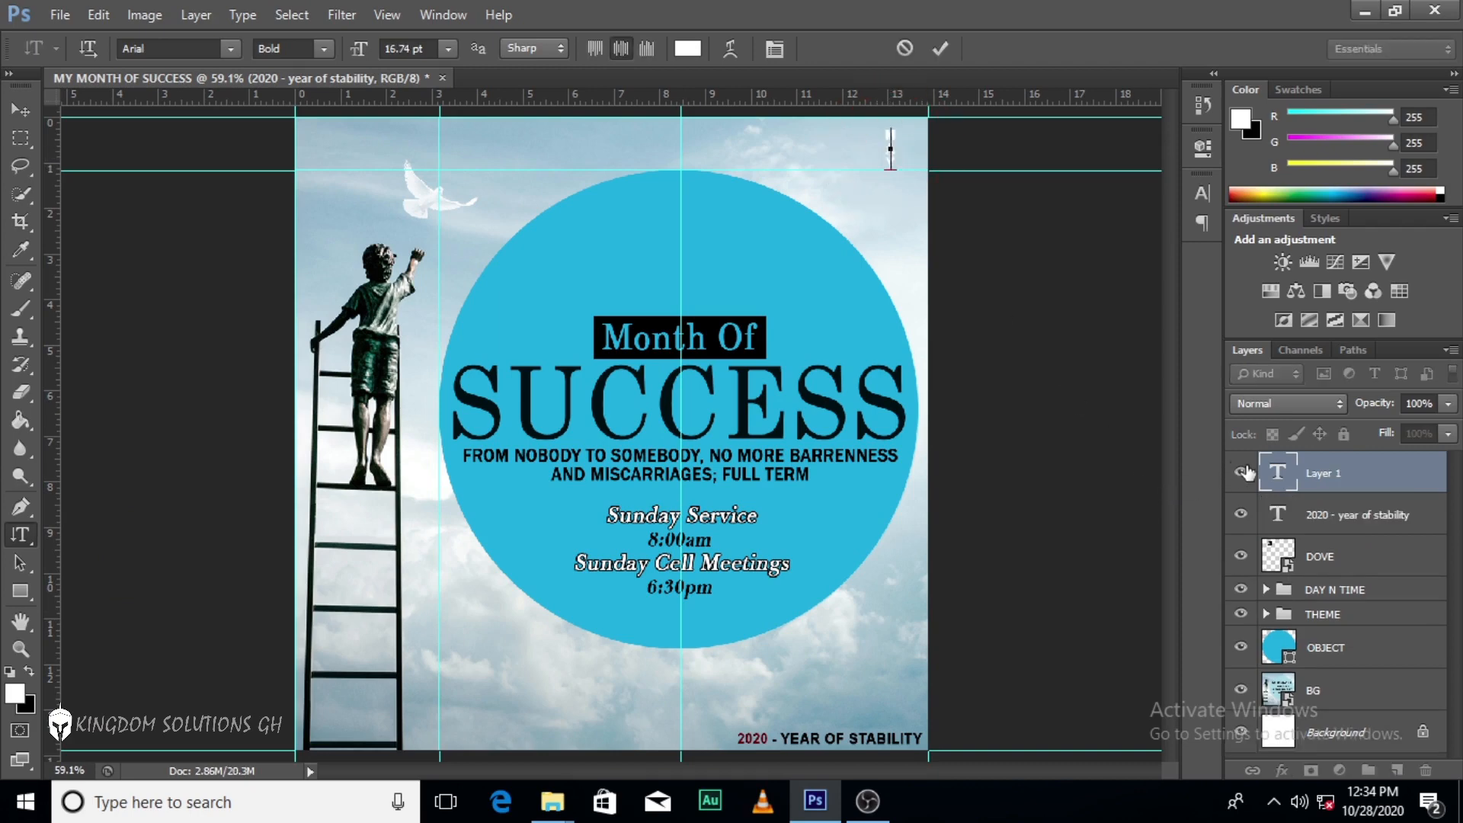
pyautogui.click(1275, 470)
# Change the vertical "may" text's colour to black (#000000).
pyautogui.click(1203, 195)
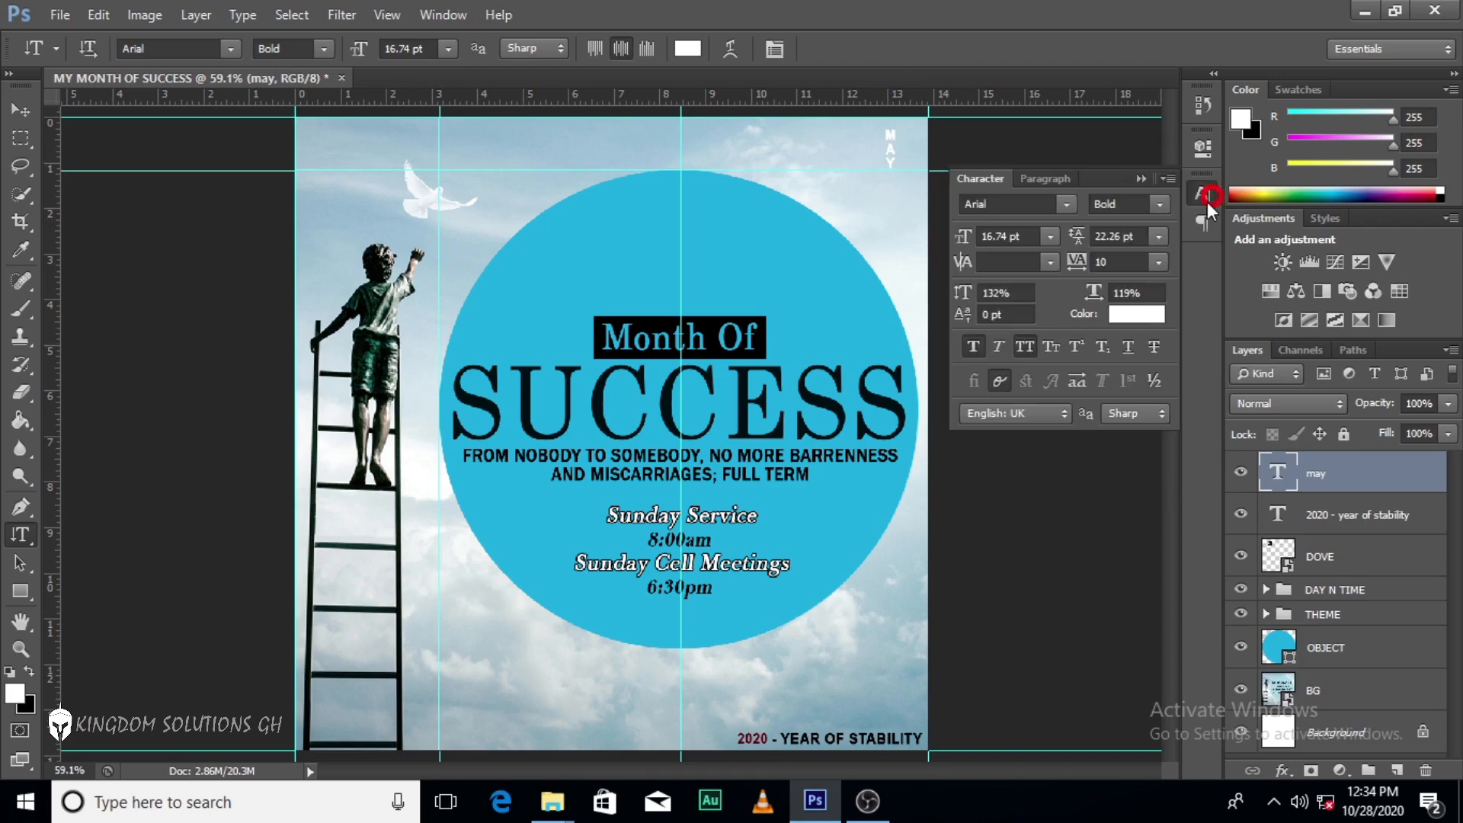
pyautogui.click(1136, 313)
pyautogui.moveTo(492, 441); pyautogui.dragTo(434, 469)
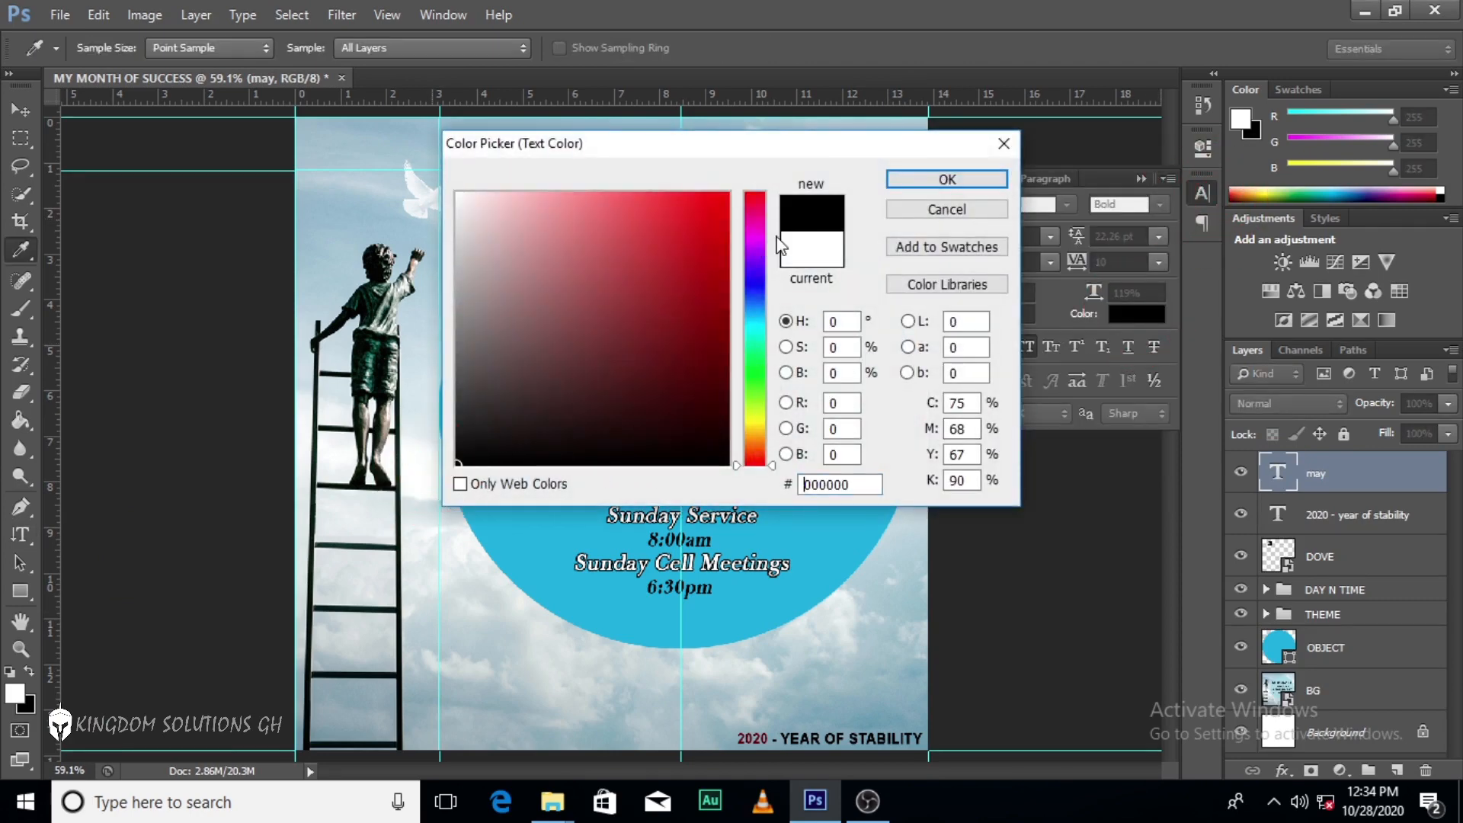
pyautogui.click(921, 183)
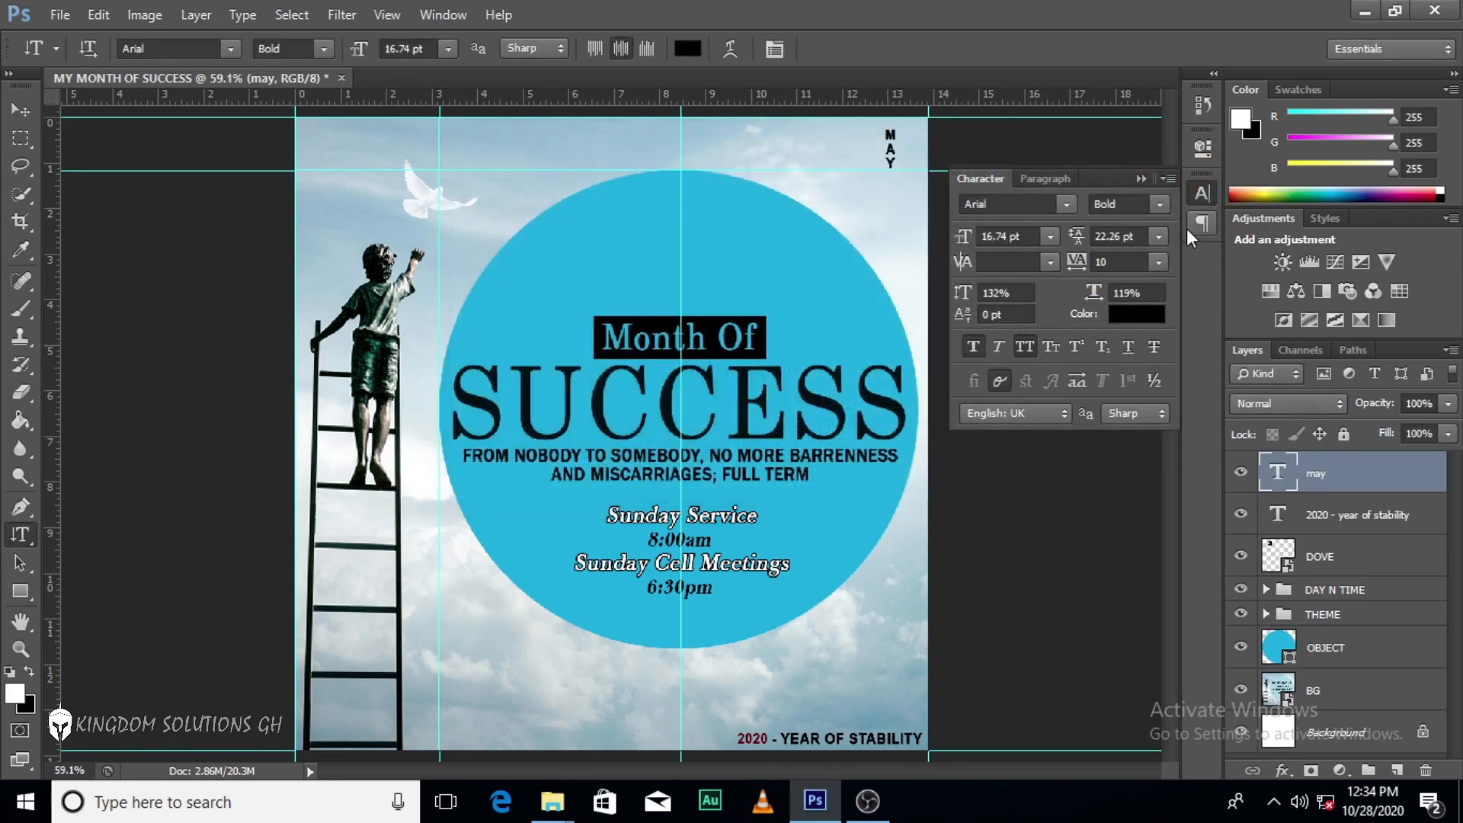
# Scale the vertical "may" text up to 24 pt with Free Transform.
pyautogui.hotkey('ctrl', 't')
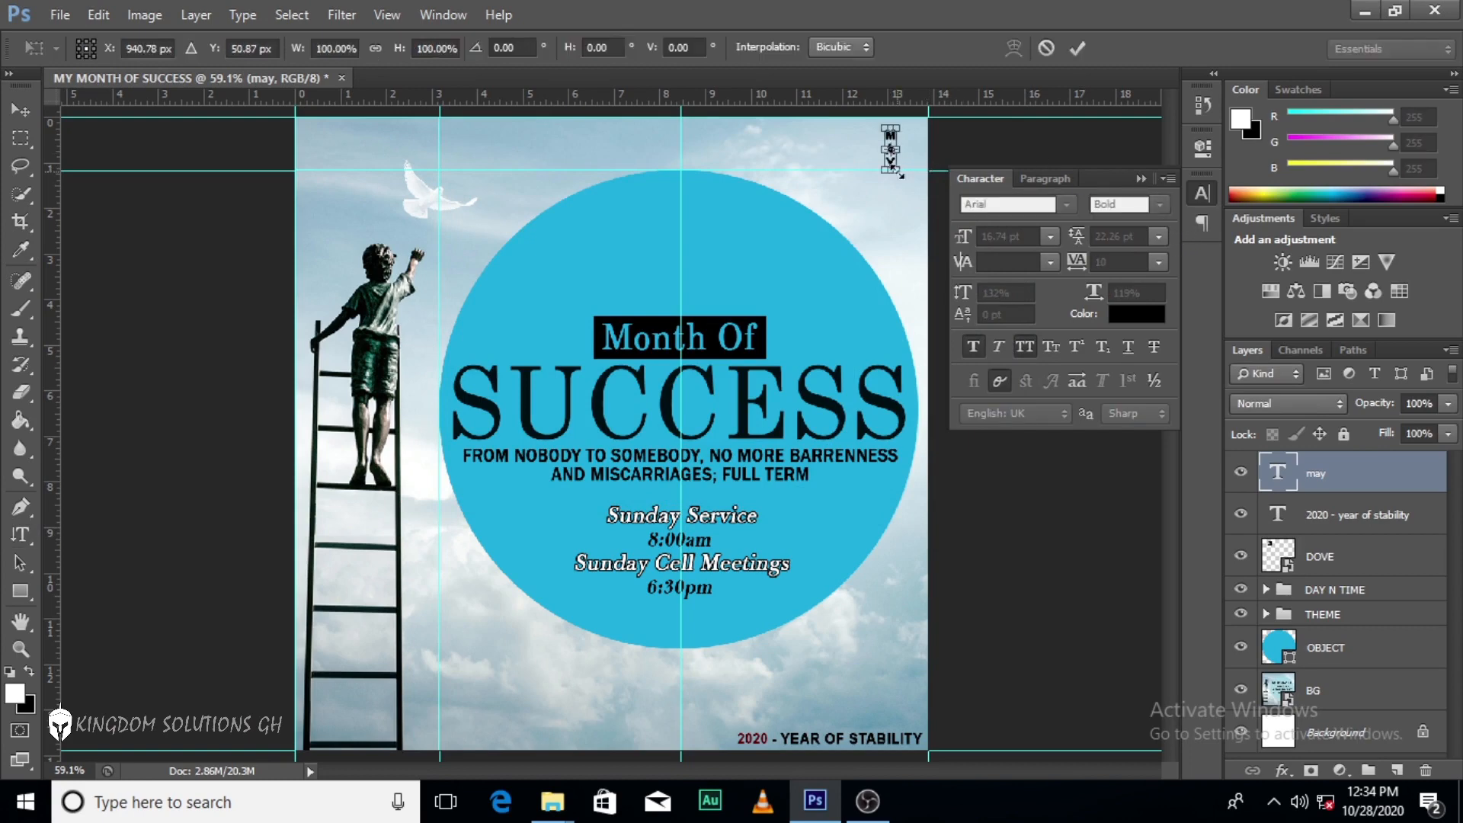
pyautogui.moveTo(900, 174); pyautogui.dragTo(908, 182)
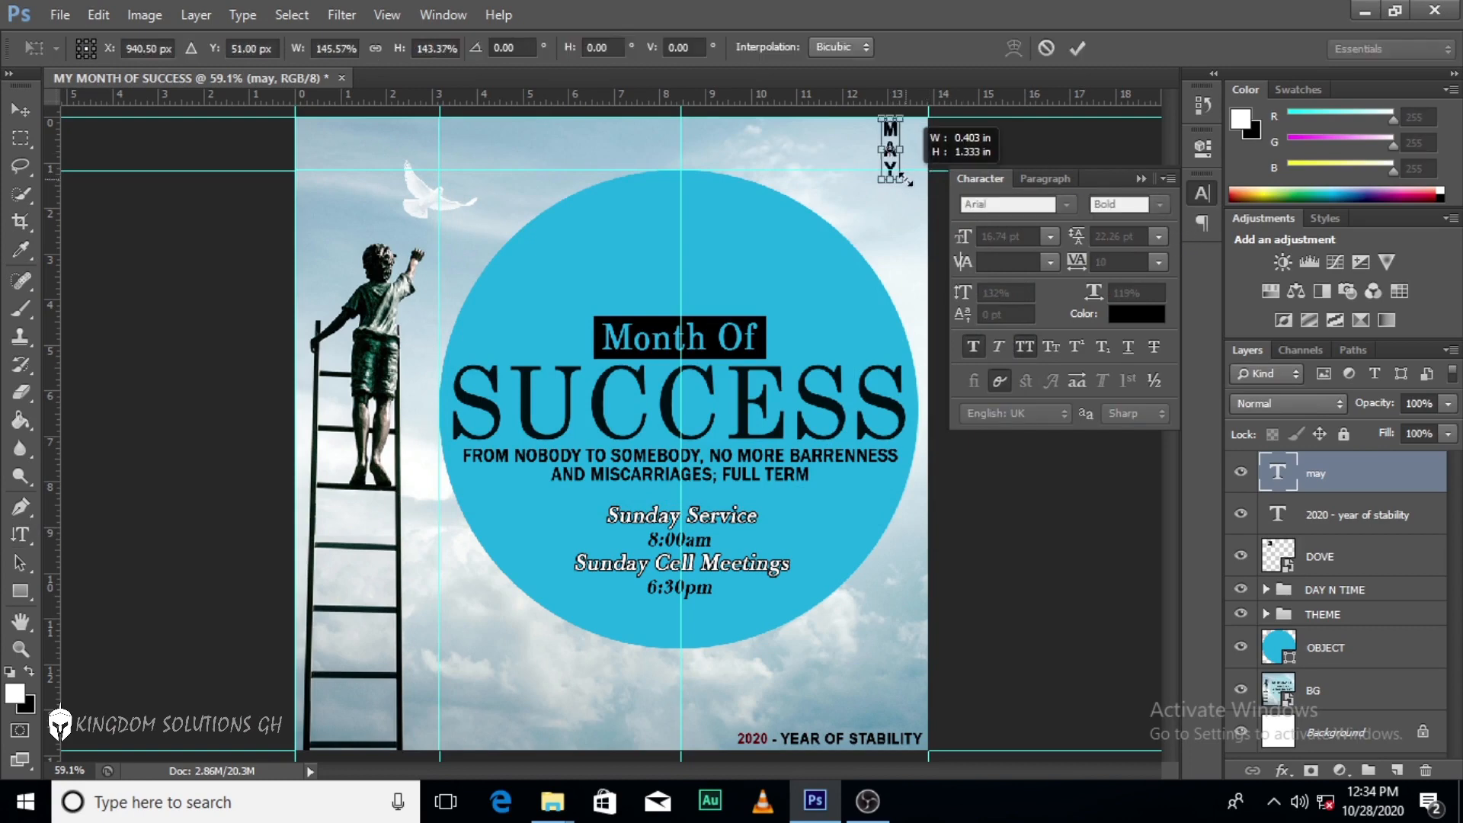
pyautogui.press('Return')
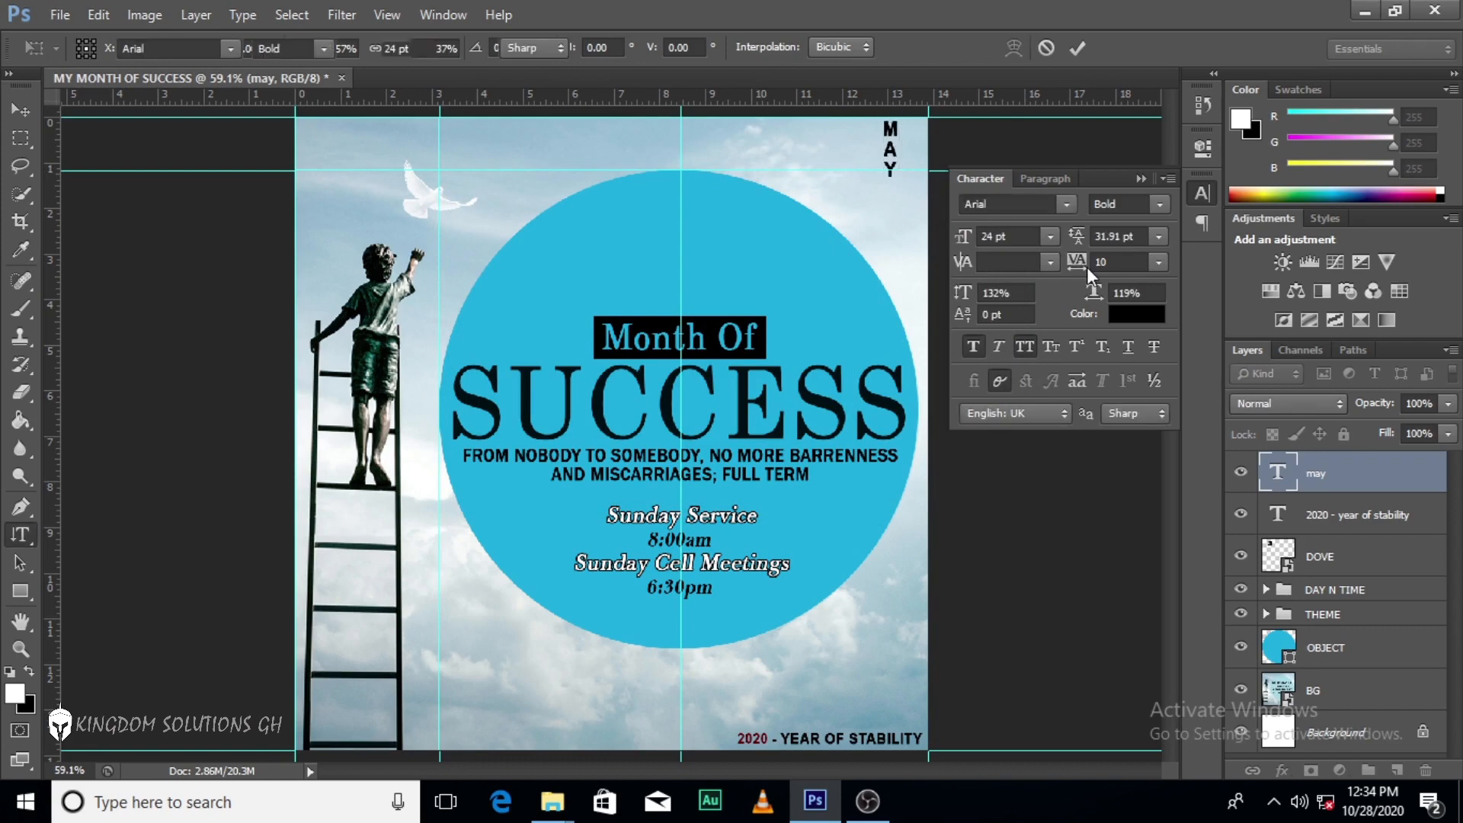
# Nudge the vertical "may" text down and right so it sits nearer the flyer's right edge, clear of the top.
pyautogui.press('v')
pyautogui.press('Down')
pyautogui.press('Down')
pyautogui.press('Down')
pyautogui.press('Down')
pyautogui.press('Down')
pyautogui.press('Down')
pyautogui.press('Down')
pyautogui.press('Down')
pyautogui.press('Down')
pyautogui.press('Down')
pyautogui.press('Down')
pyautogui.press('Down')
pyautogui.press('Down')
pyautogui.press('Down')
pyautogui.press('Down')
pyautogui.press('Down')
pyautogui.press('Down')
pyautogui.press('Down')
pyautogui.press('Down')
pyautogui.press('Down')
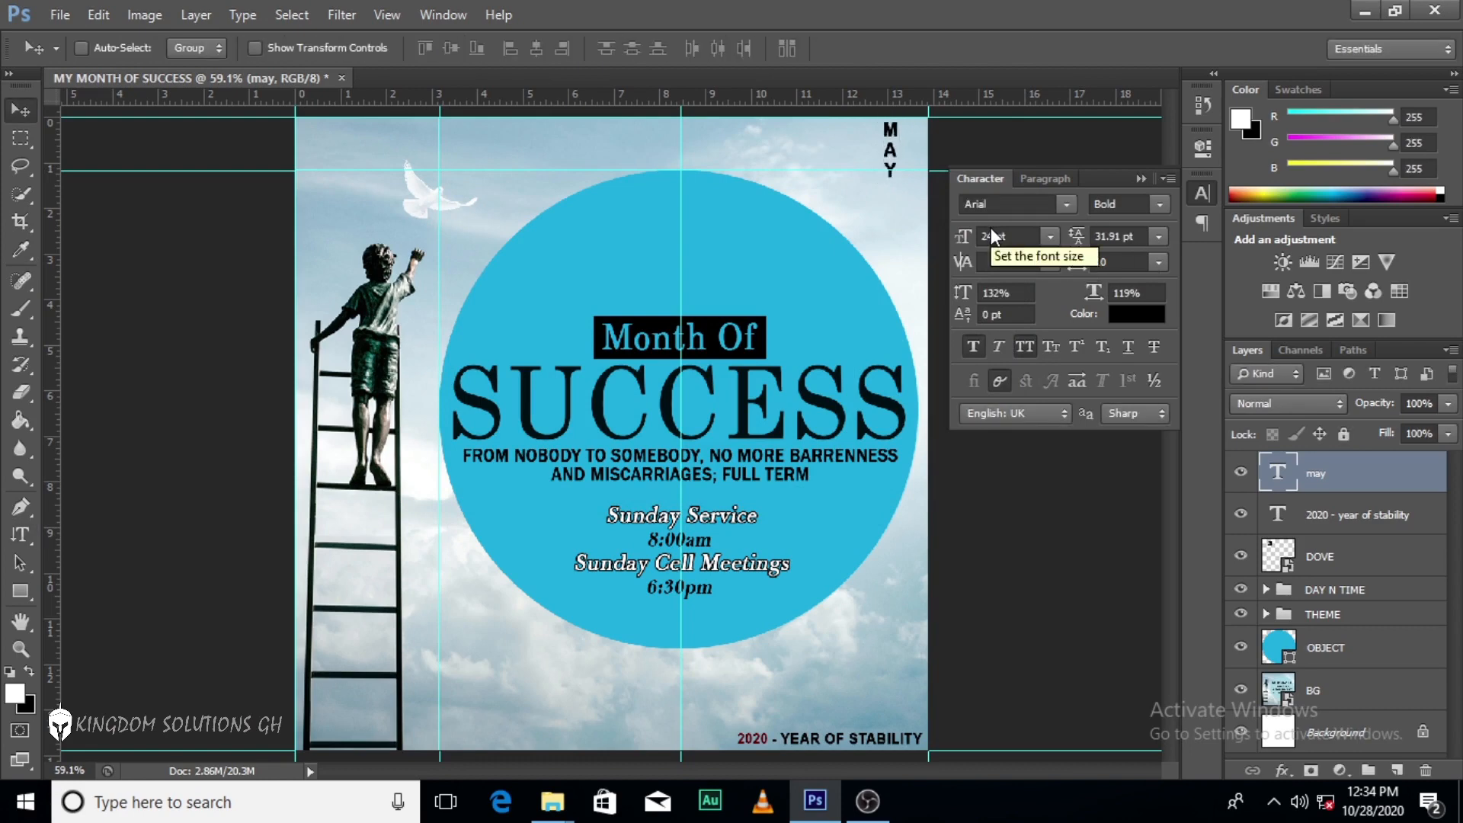
pyautogui.press('Right')
pyautogui.press('Right')
pyautogui.press('Right')
pyautogui.press('Right')
pyautogui.press('Right')
pyautogui.press('Right')
pyautogui.press('Right')
pyautogui.press('Right')
pyautogui.press('Right')
pyautogui.press('Right')
pyautogui.press('Right')
pyautogui.press('Right')
pyautogui.press('Right')
pyautogui.press('Right')
pyautogui.press('Right')
pyautogui.press('Right')
pyautogui.press('Right')
pyautogui.press('Right')
pyautogui.press('Right')
pyautogui.press('Right')
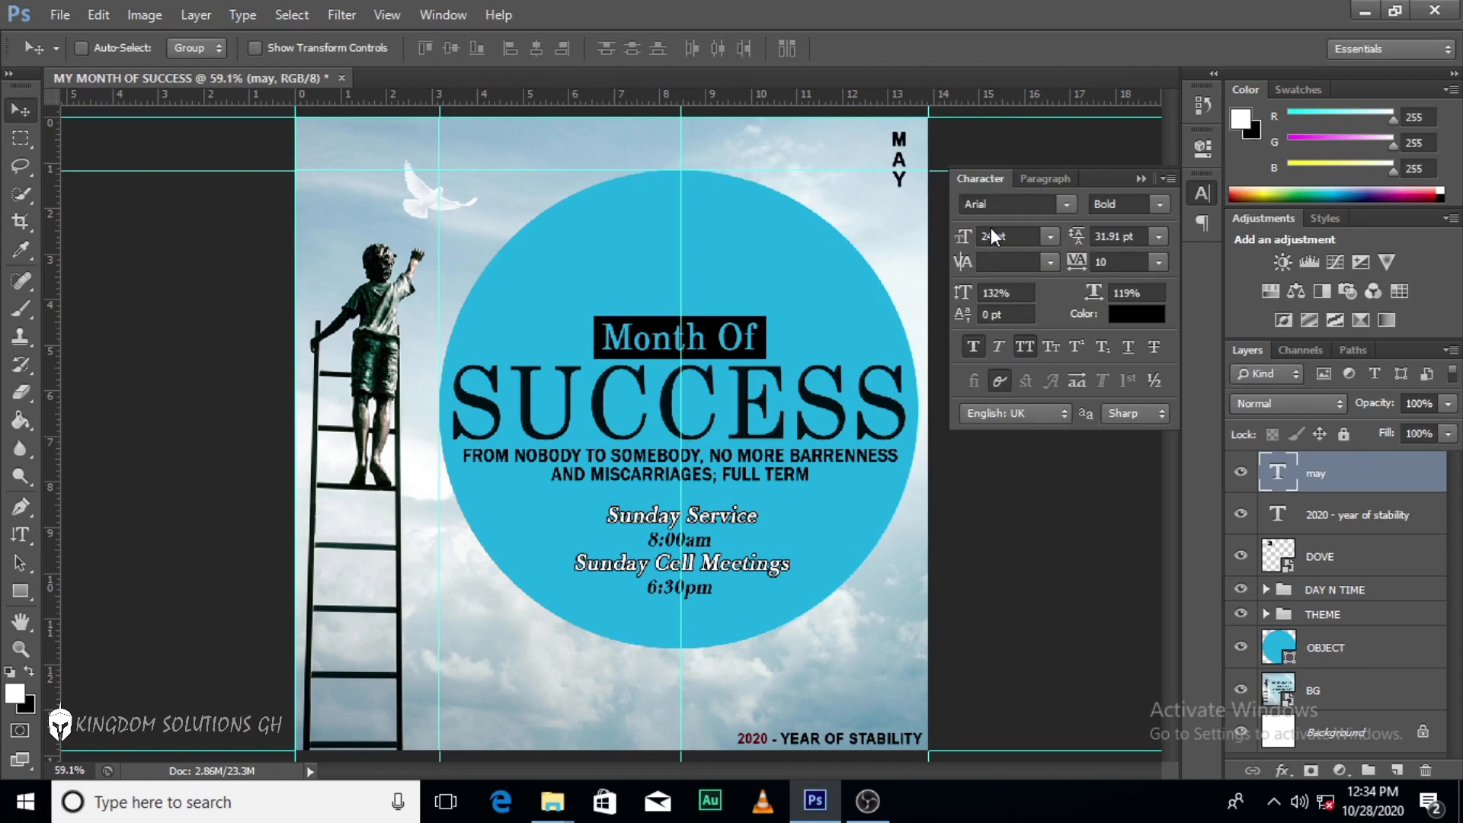
pyautogui.press('Left')
pyautogui.press('Left')
pyautogui.press('Left')
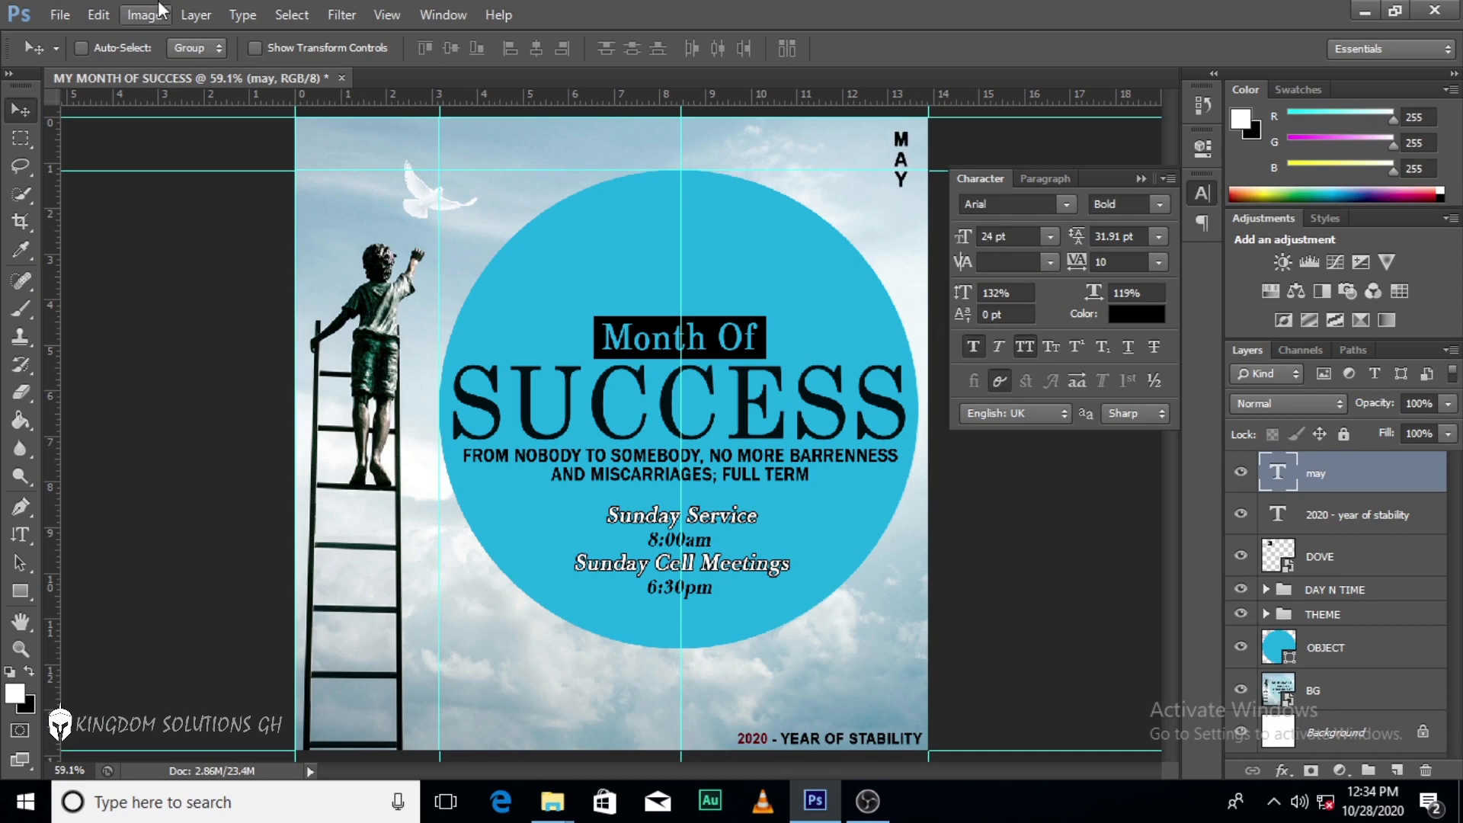
# Draw a rectangle about 49 × 127 px over the vertical "may" text and remove its fill, keeping the 3 pt black stroke.
pyautogui.click(21, 590)
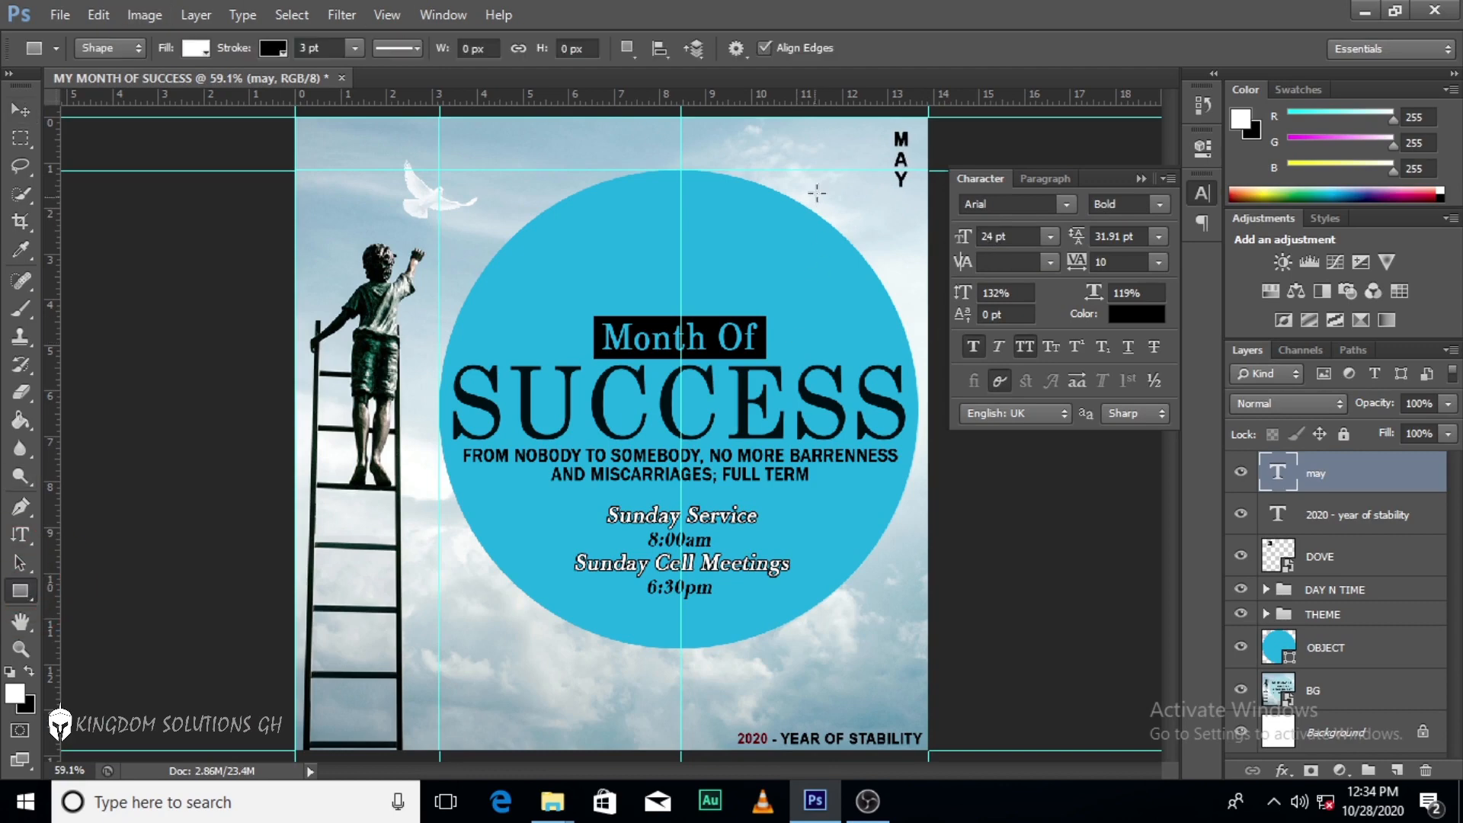
pyautogui.moveTo(877, 124); pyautogui.dragTo(906, 197)
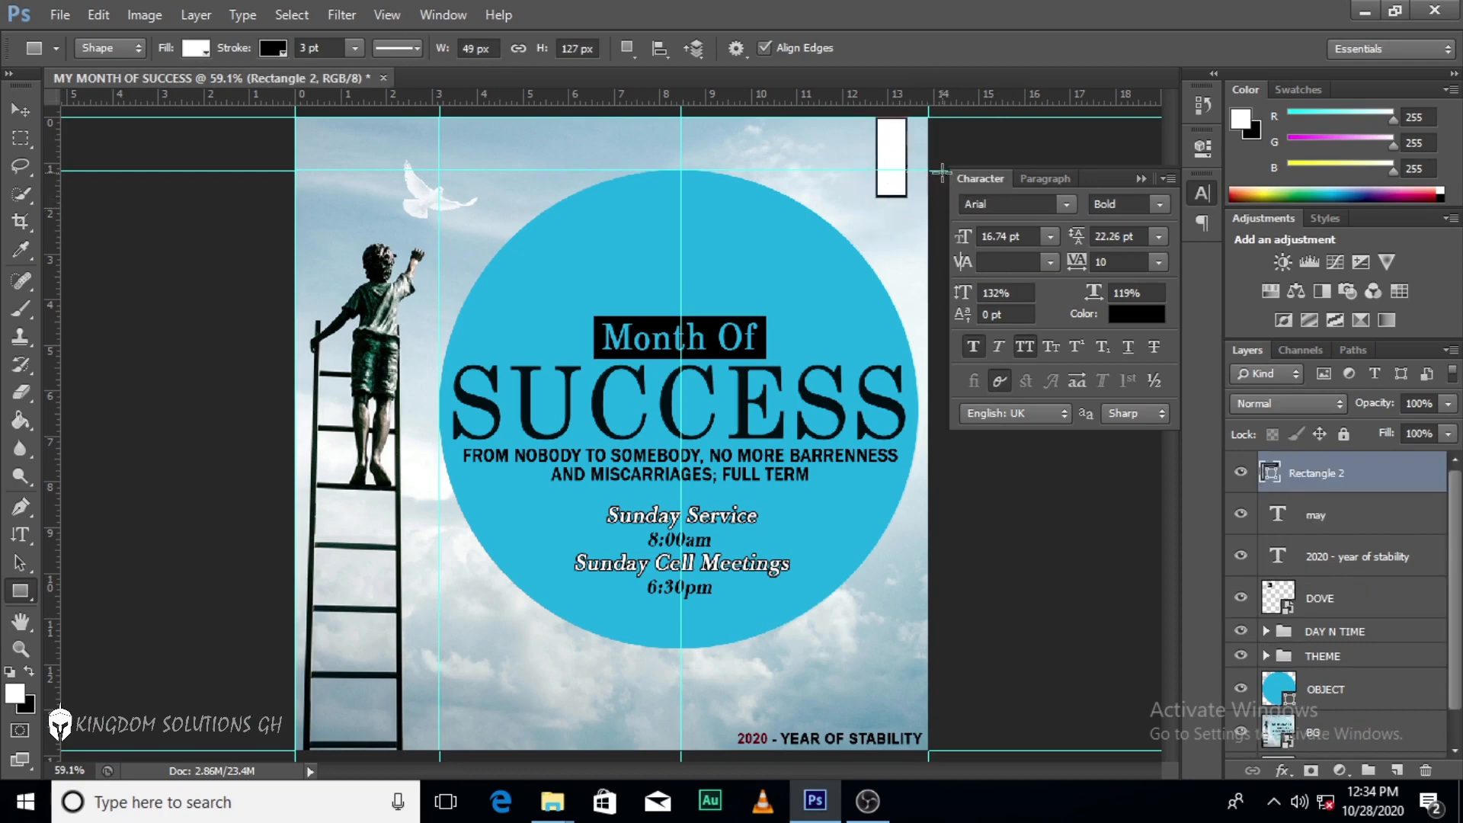
pyautogui.click(200, 48)
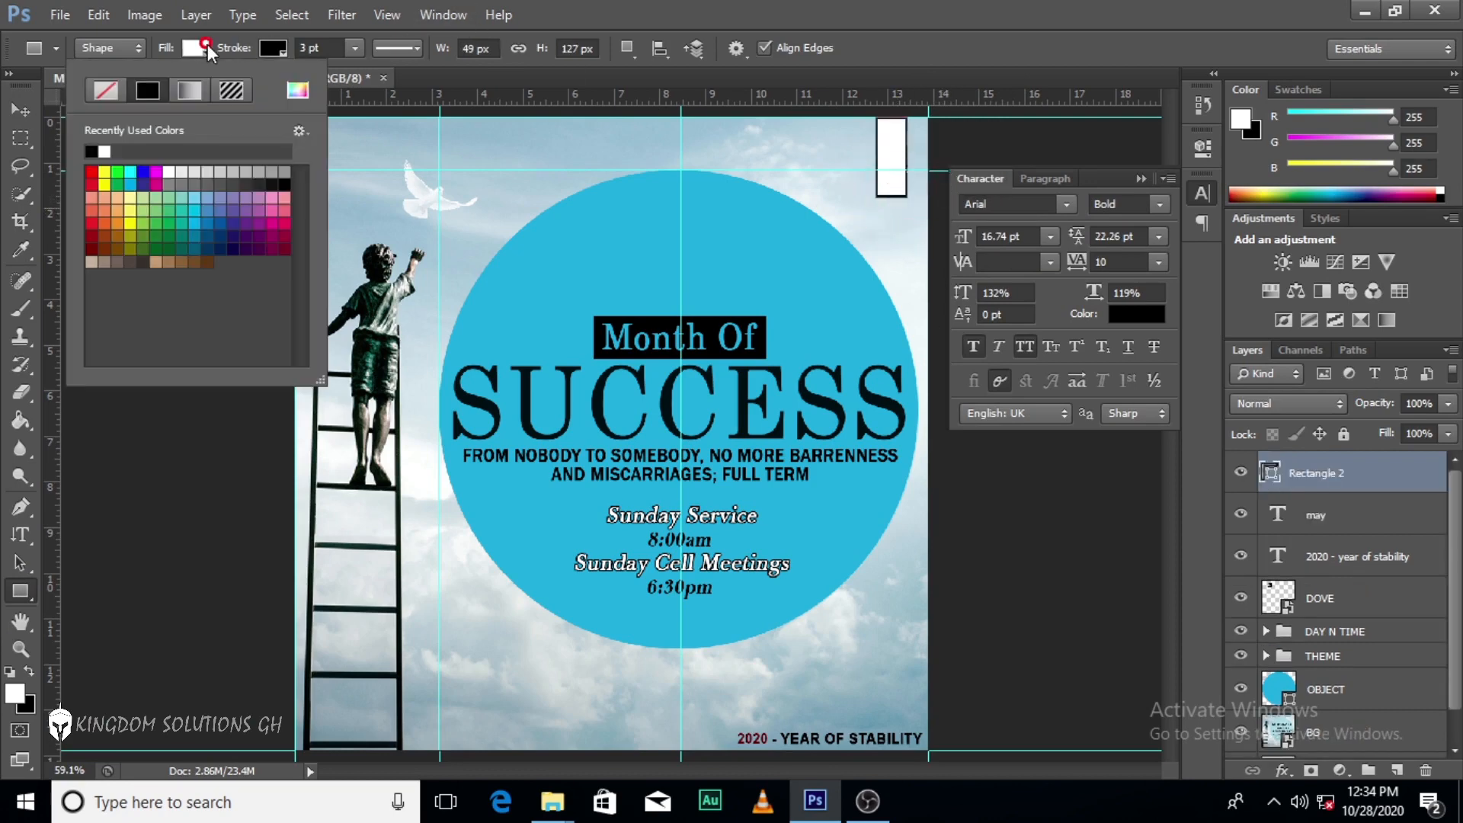
pyautogui.click(108, 89)
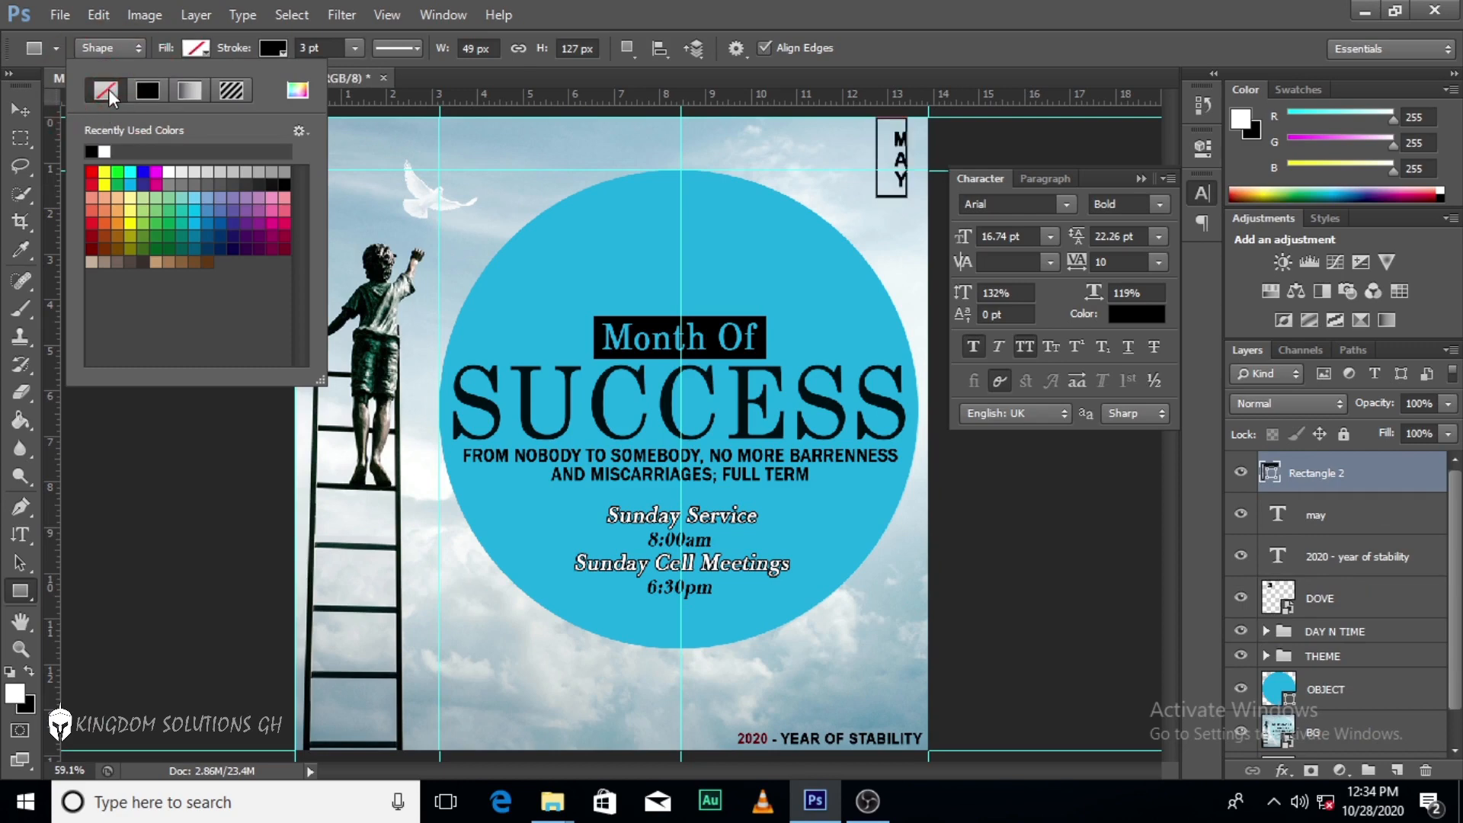
# Move the black rectangle outline right and slightly down so it surrounds the vertical "may" text.
pyautogui.click(875, 2)
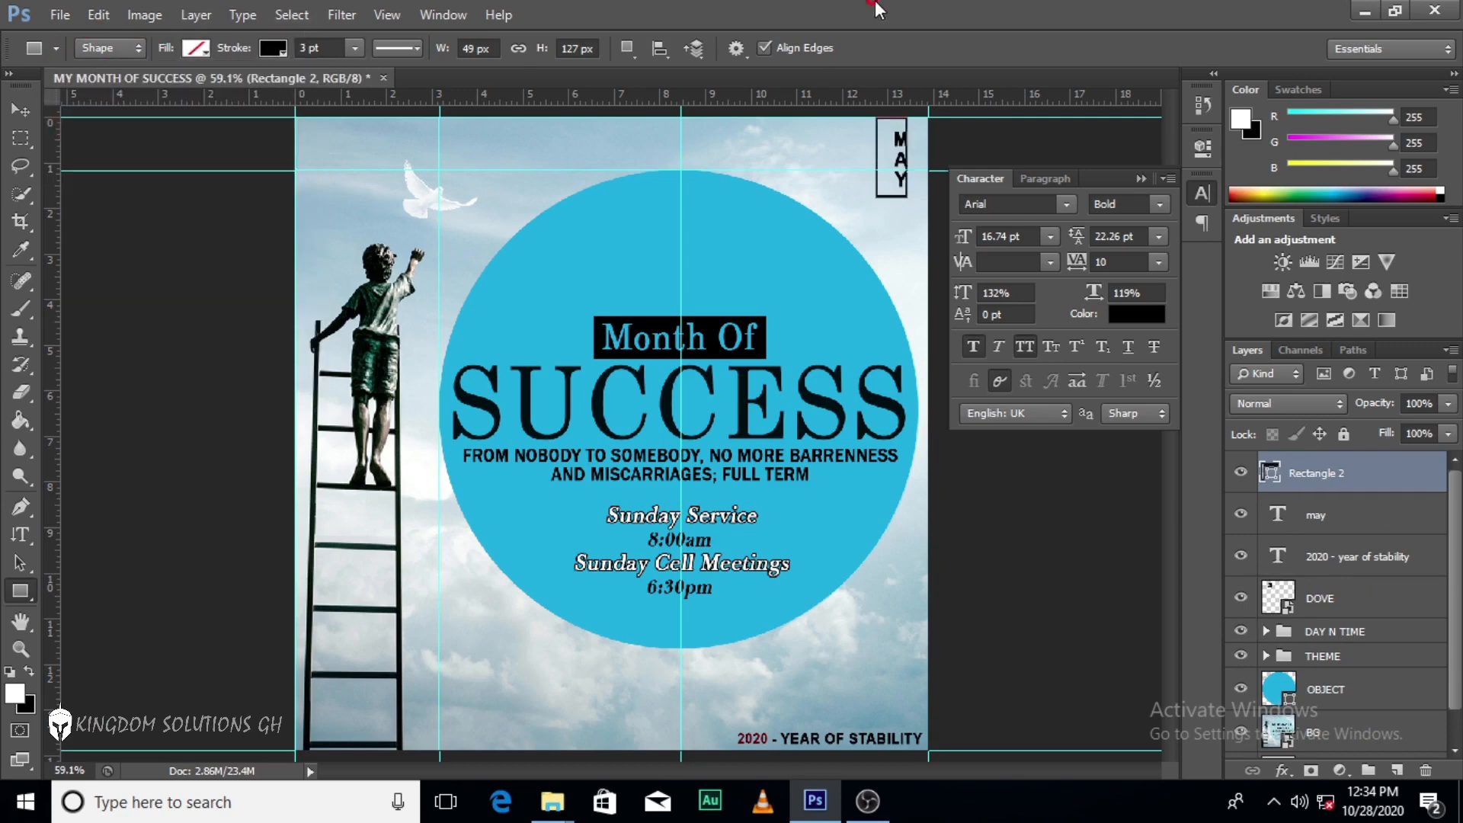
pyautogui.hotkey('ctrl', '+')
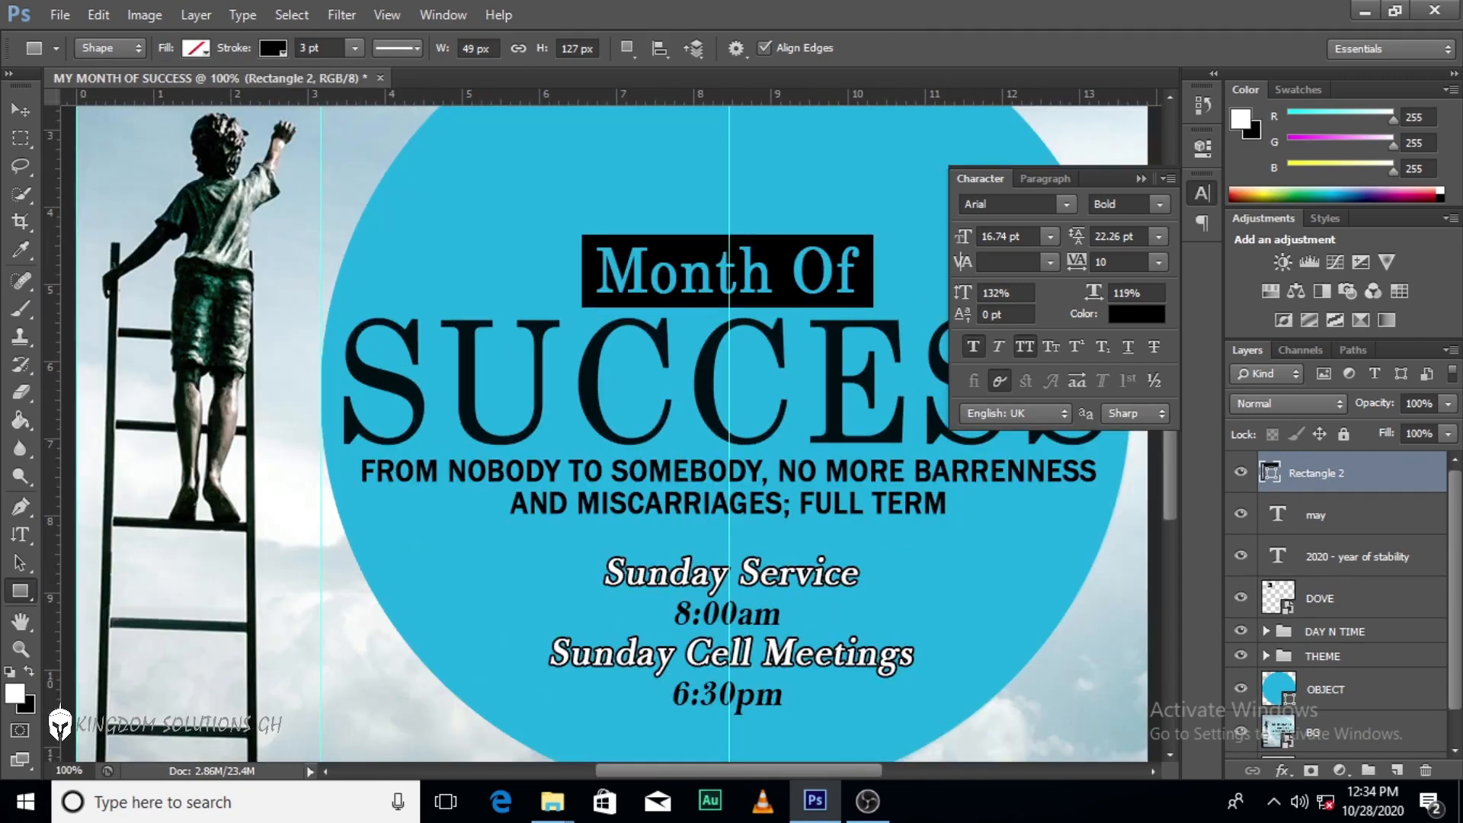
pyautogui.click(1140, 178)
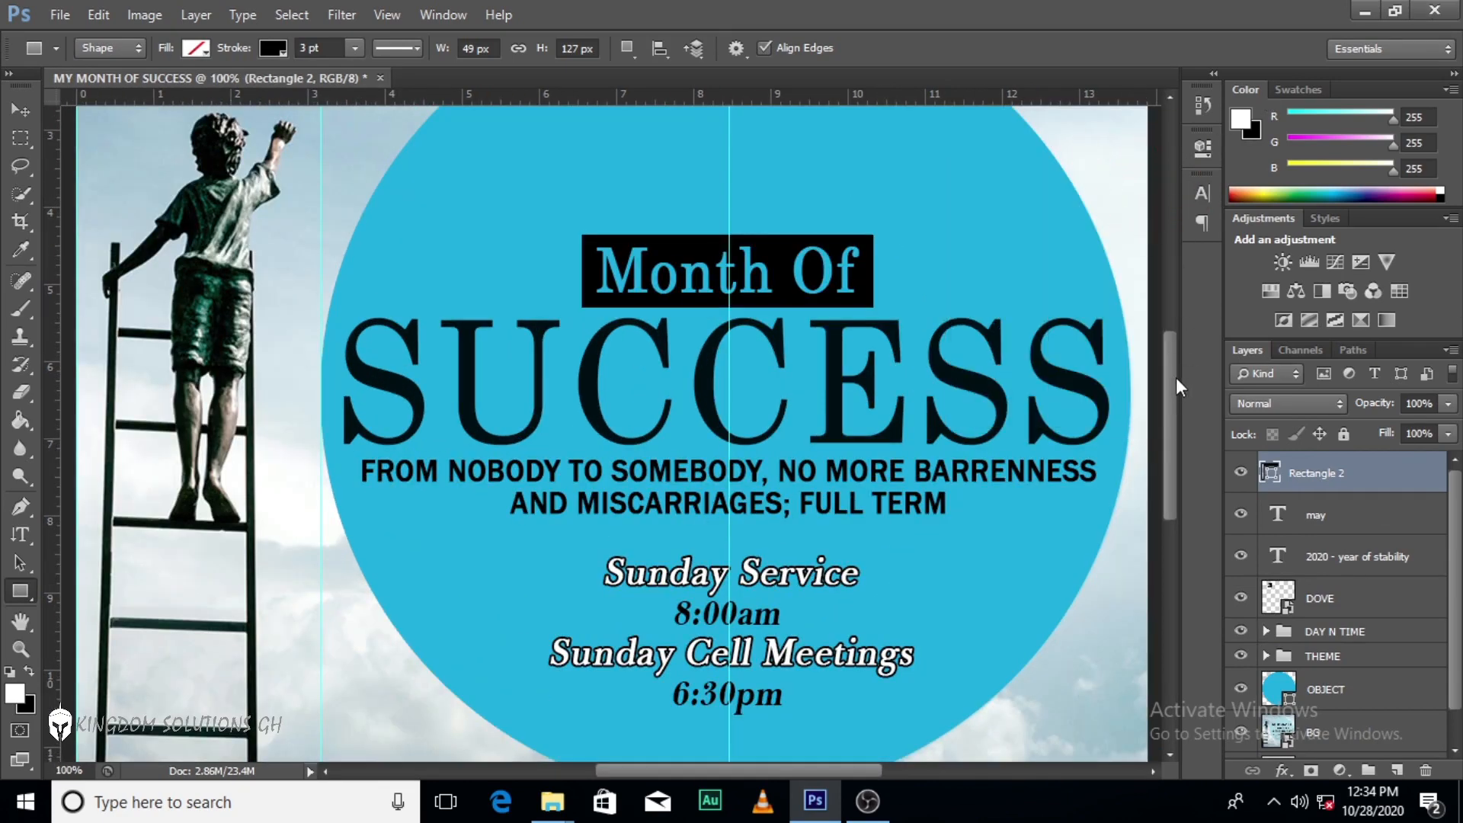
pyautogui.moveTo(1177, 377); pyautogui.dragTo(1191, 308)
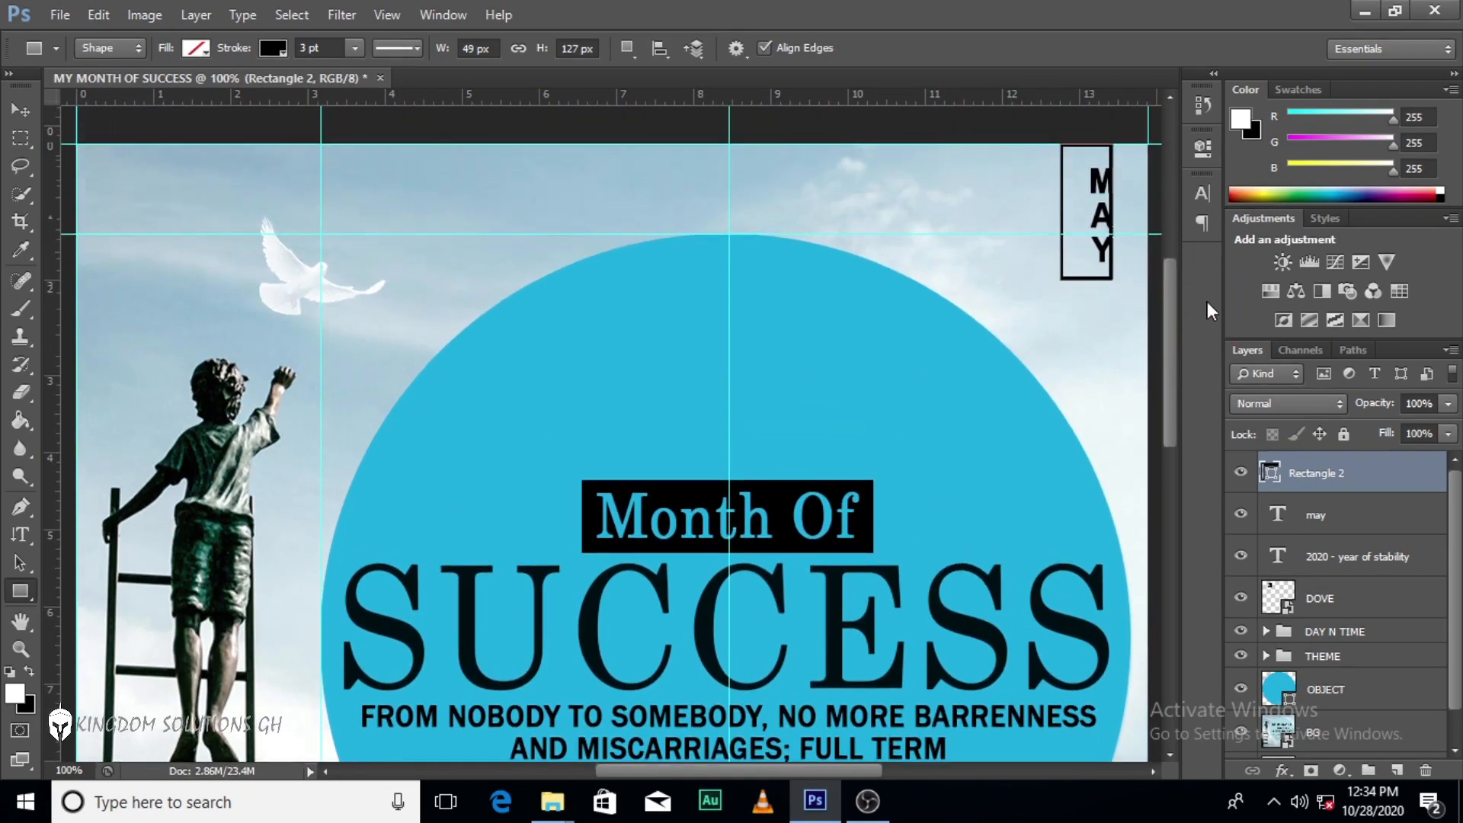
pyautogui.hotkey('ctrl', '=')
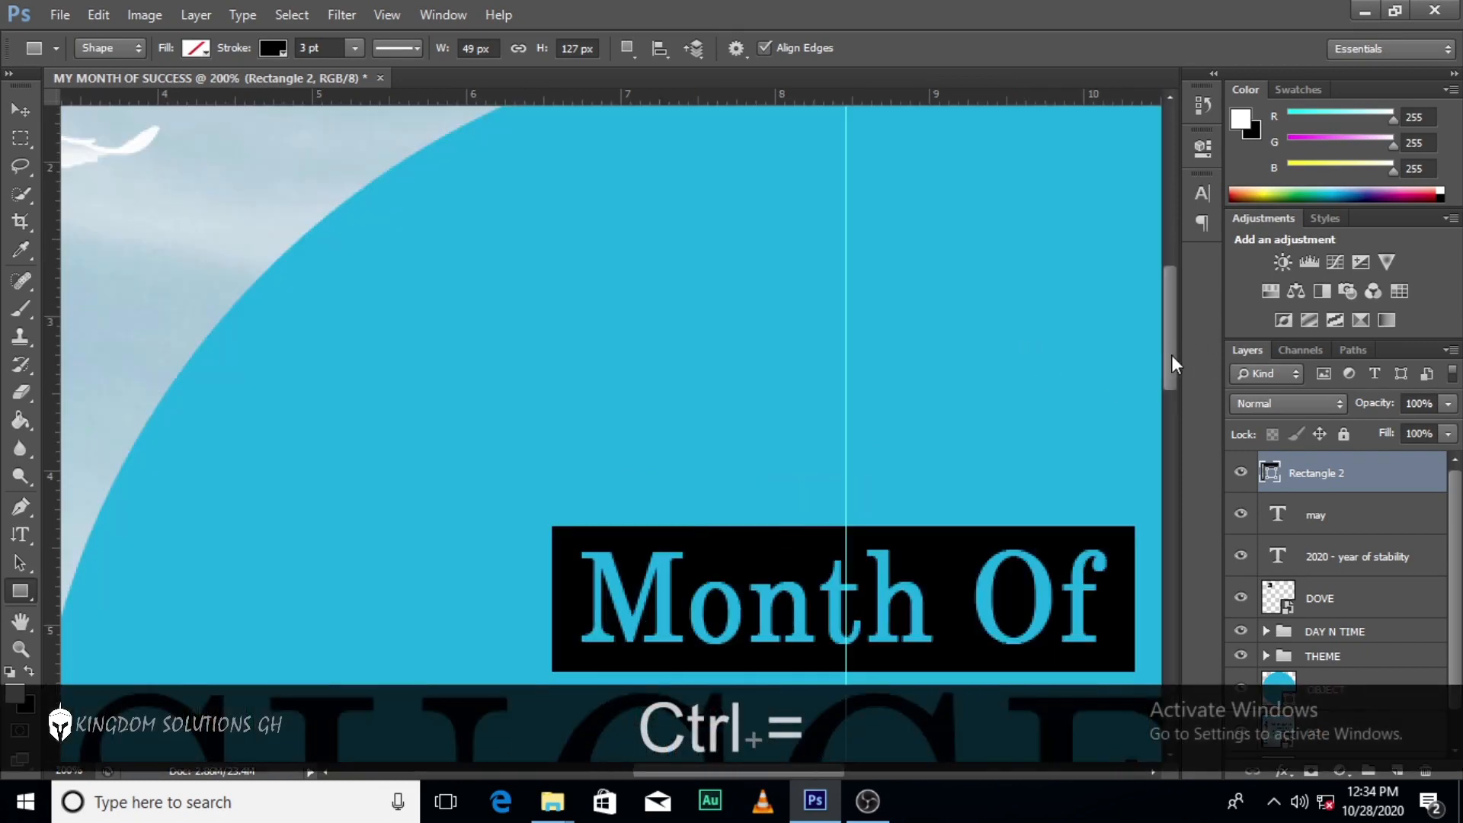
pyautogui.moveTo(1172, 354); pyautogui.dragTo(1169, 317)
pyautogui.moveTo(638, 770); pyautogui.dragTo(823, 770)
pyautogui.scroll(3, 940, 424)
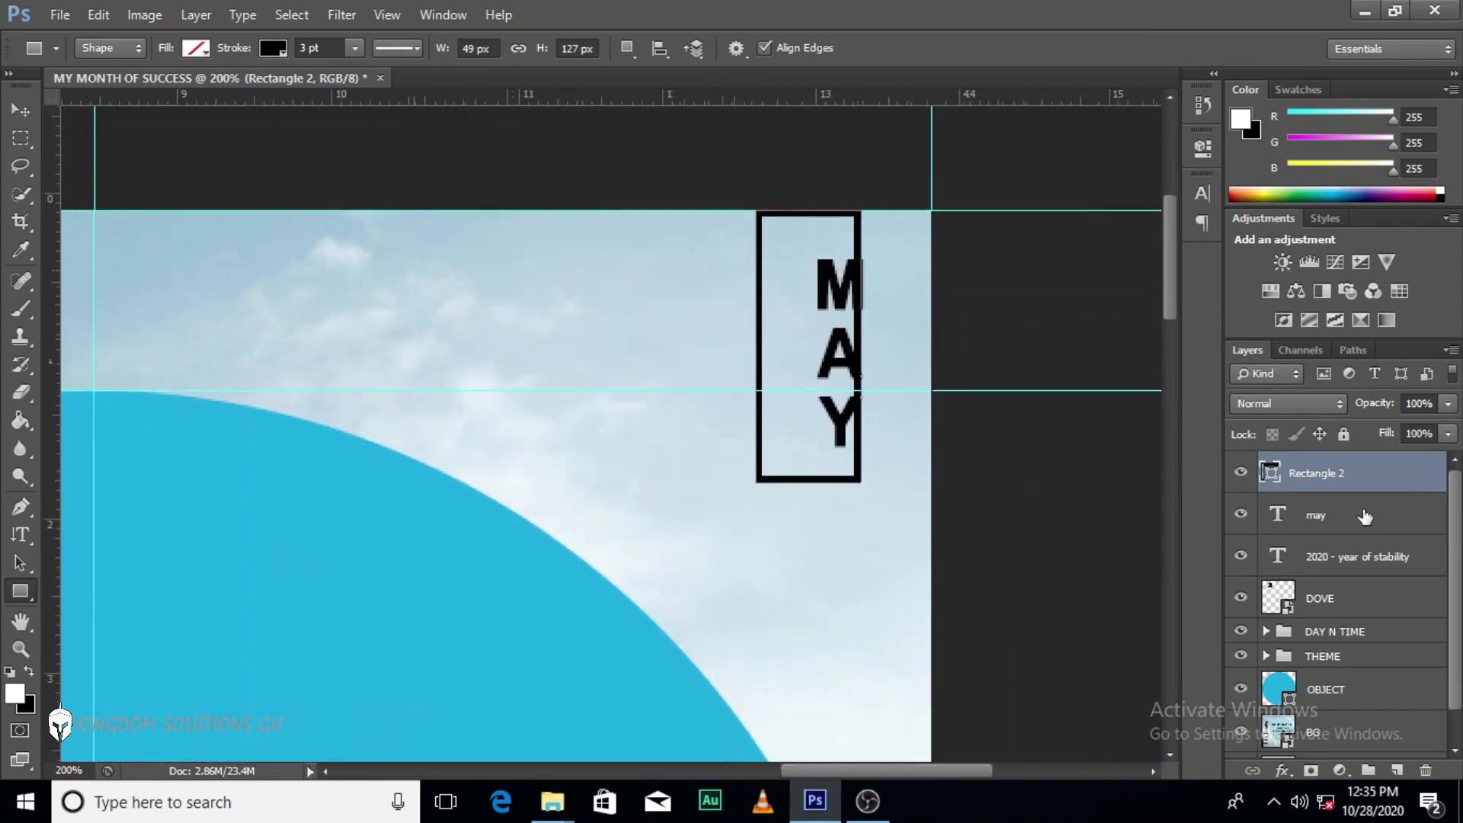
pyautogui.click(1345, 467)
pyautogui.press('v')
pyautogui.moveTo(824, 369); pyautogui.dragTo(860, 381)
# Scale the rectangle outline down to about 80% with Free Transform and nudge it up and left to centre it around the "may" text.
pyautogui.hotkey('ctrl', 't')
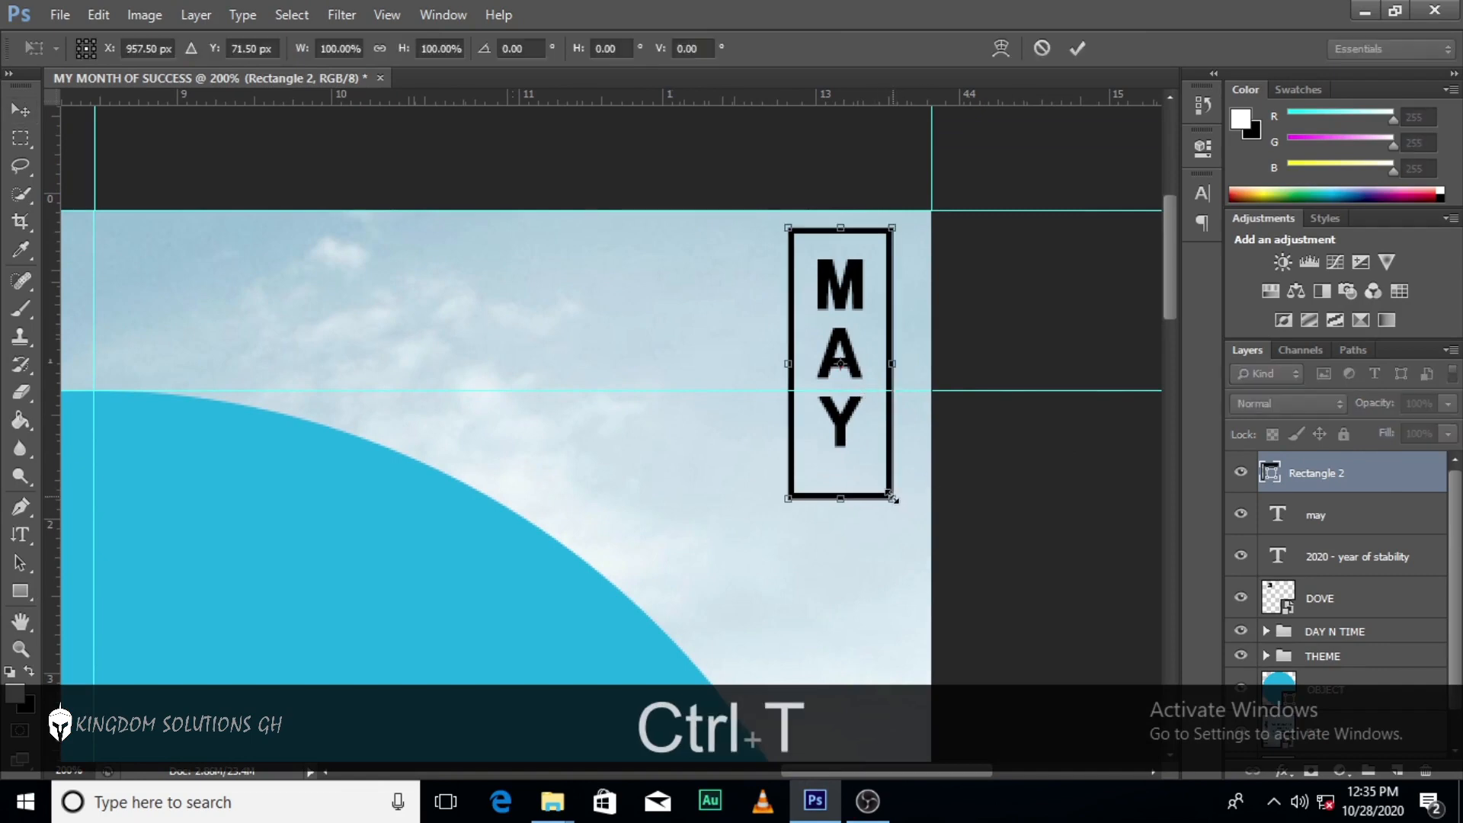
pyautogui.moveTo(892, 498); pyautogui.dragTo(880, 469)
pyautogui.press('Up')
pyautogui.press('Up')
pyautogui.press('Up')
pyautogui.press('Up')
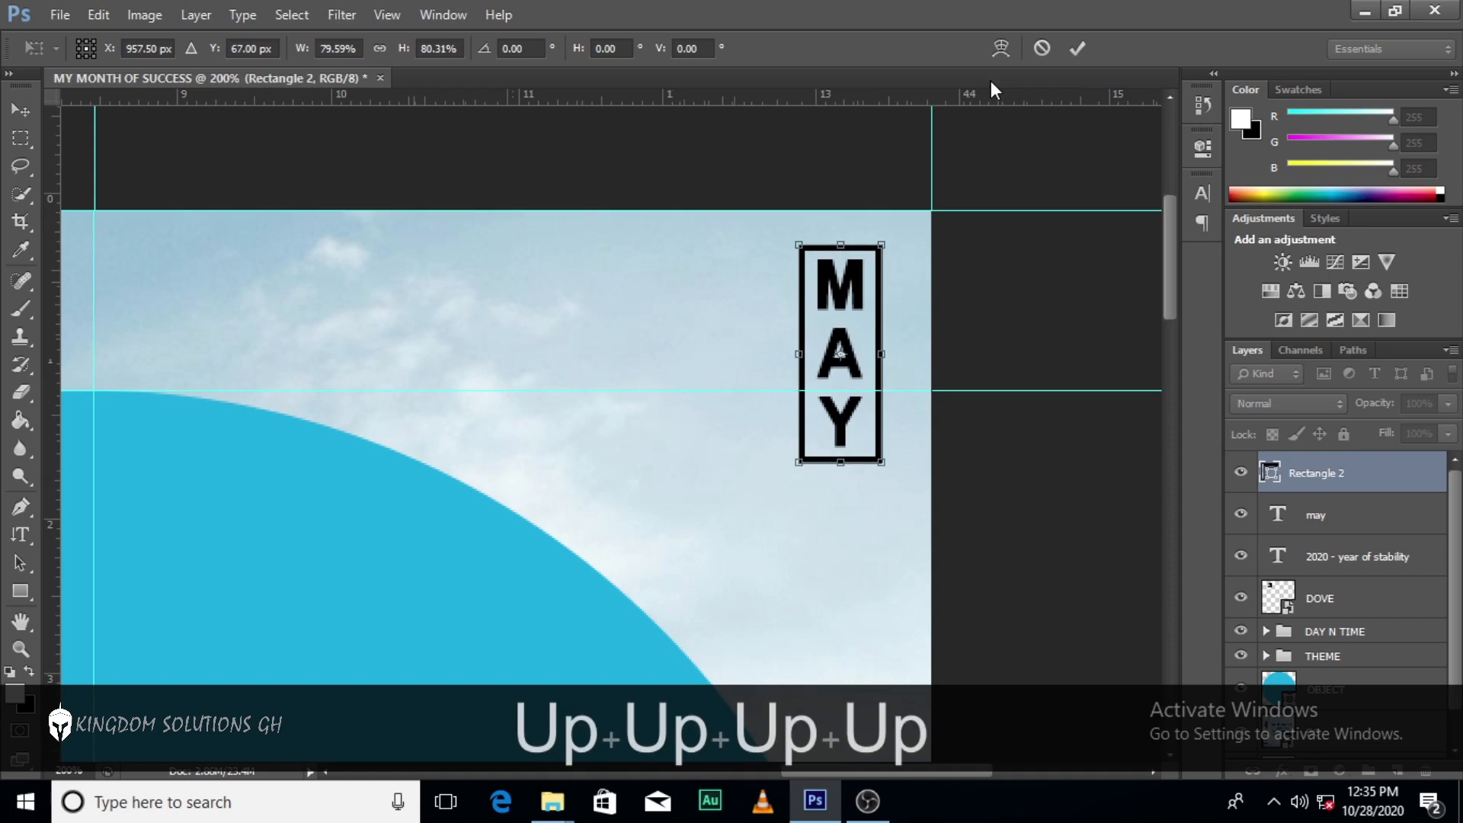
pyautogui.press('Up')
pyautogui.press('Left')
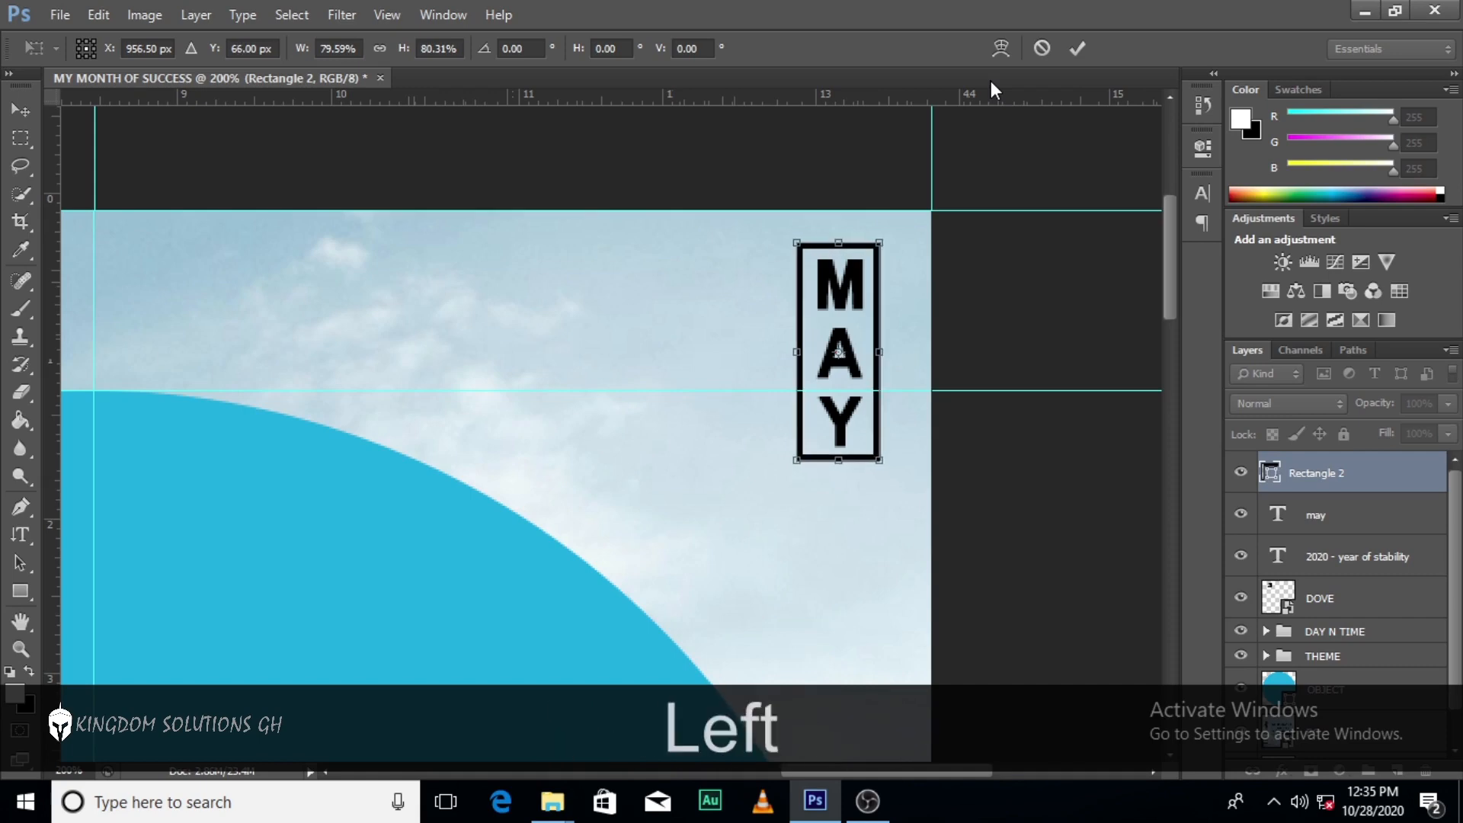
pyautogui.press('Return')
pyautogui.hotkey('ctrl', '0')
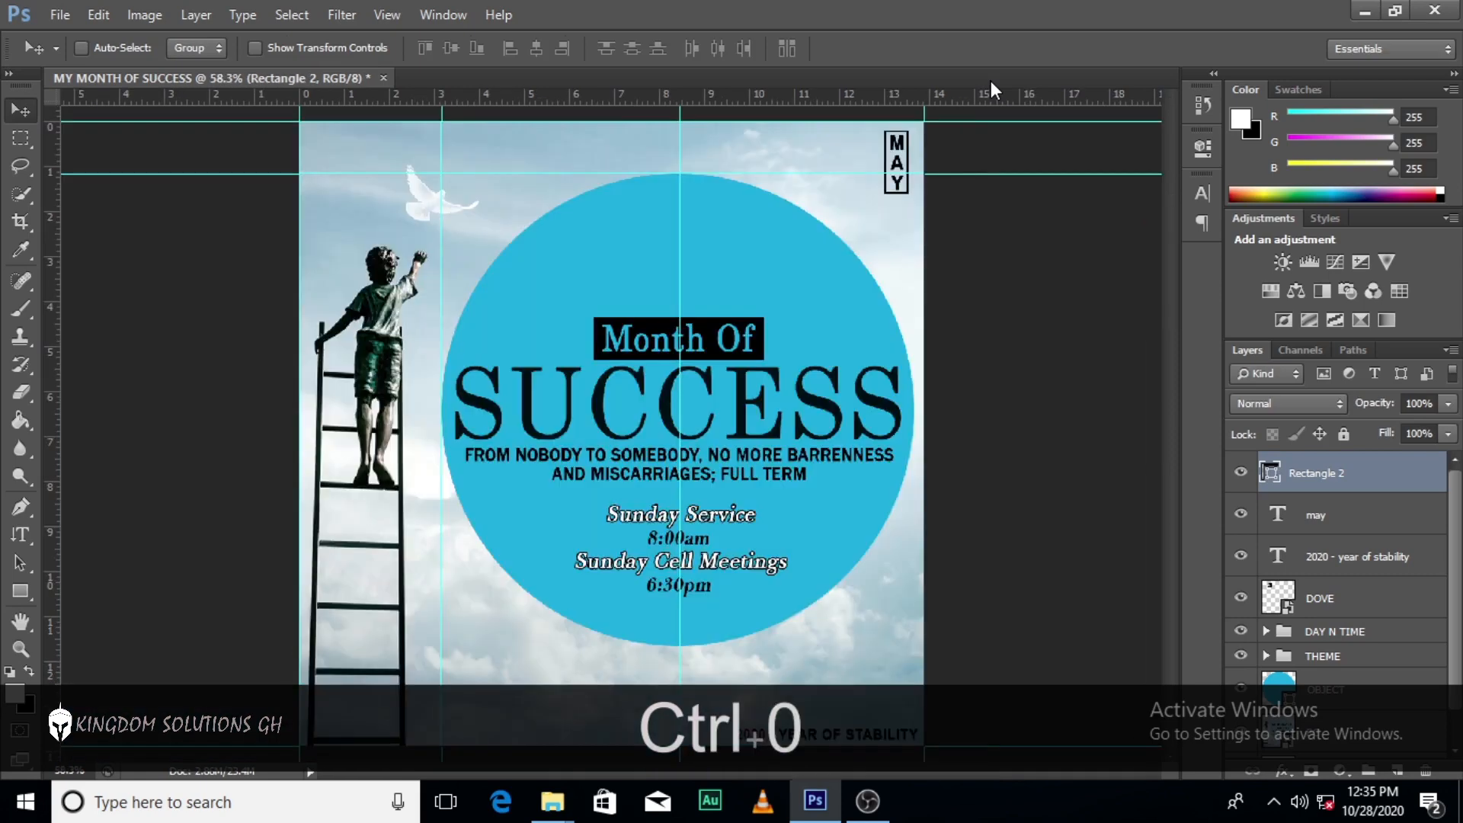
# Group the rectangle outline and the "may" text layers, and name the group MAY.
pyautogui.keyDown('ctrl'); pyautogui.click(1318, 519); pyautogui.keyUp('ctrl')
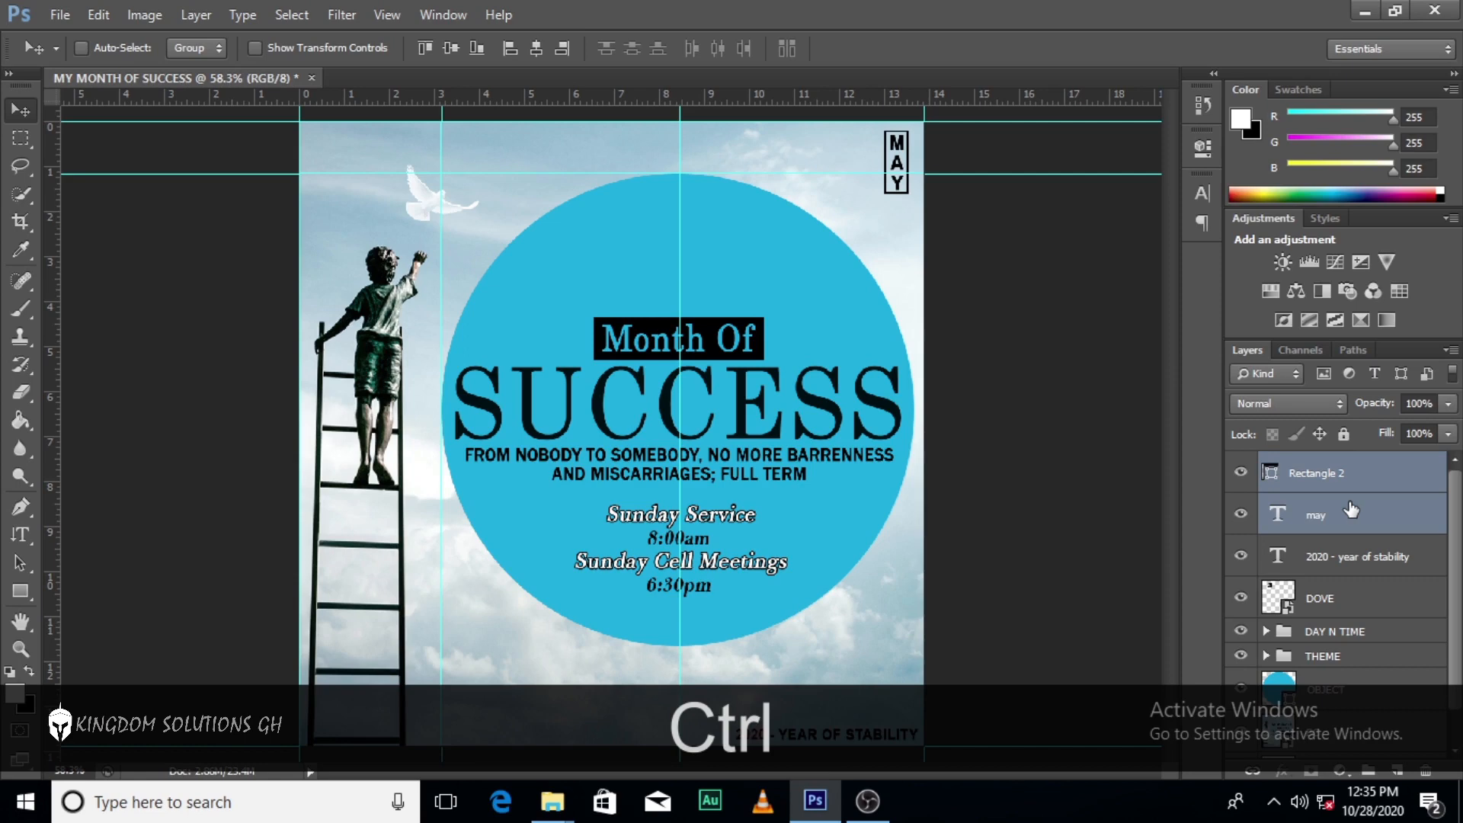
pyautogui.hotkey('ctrl', 'g')
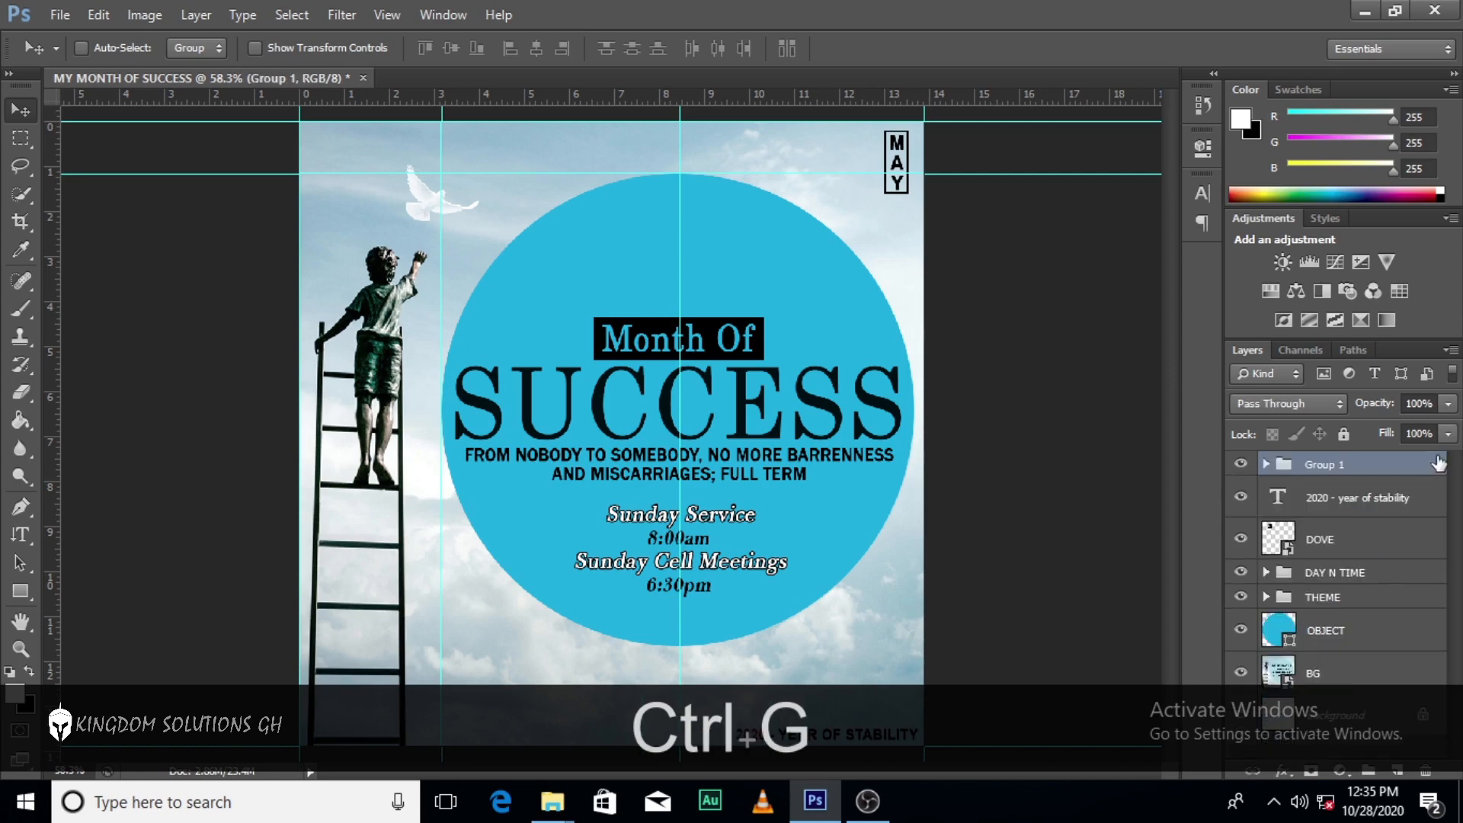
pyautogui.doubleClick(1323, 464)
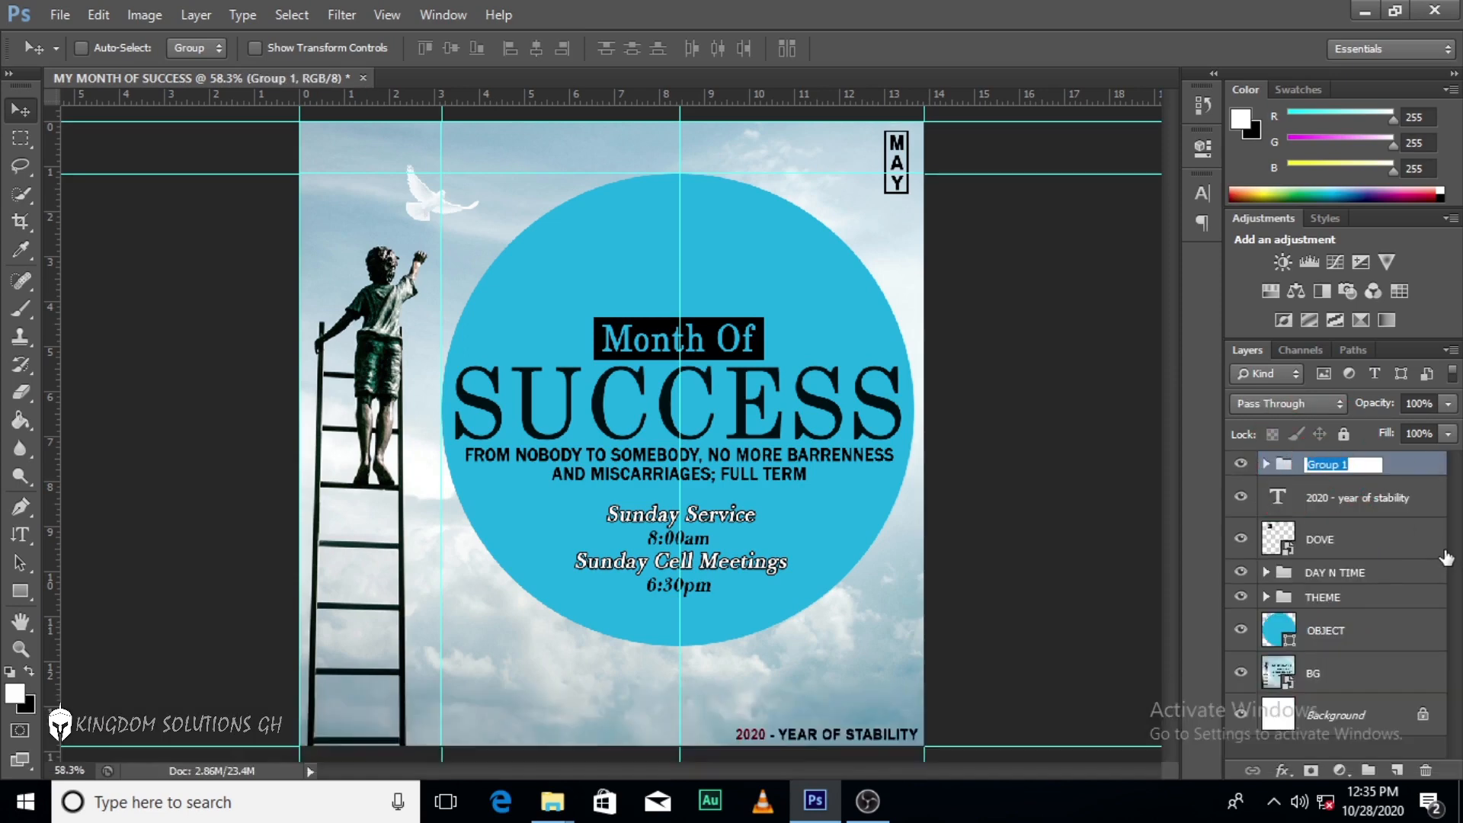
pyautogui.press('capslock')
pyautogui.write('MAY')
pyautogui.press('Return')
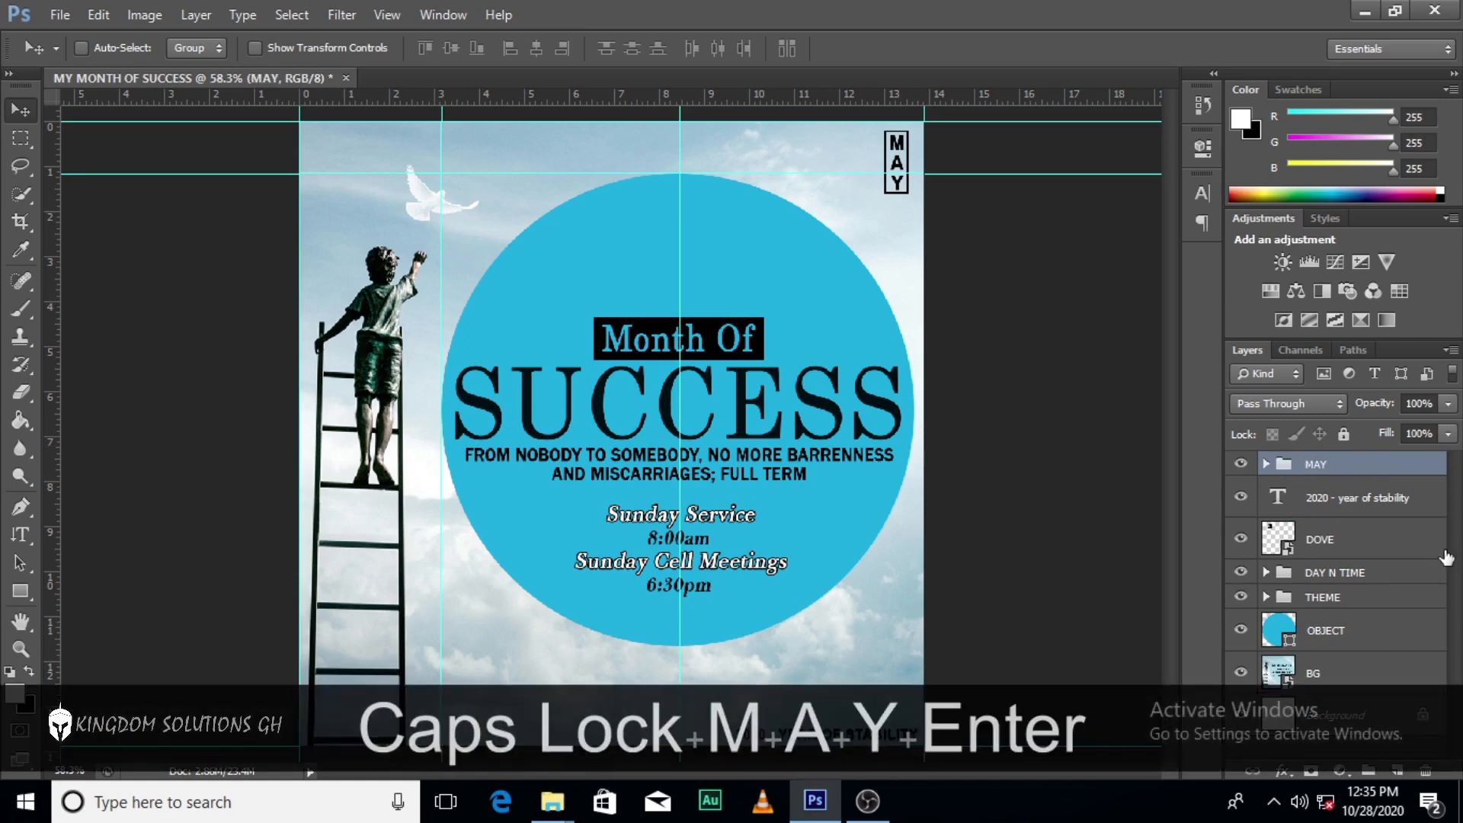
pyautogui.press('capslock')
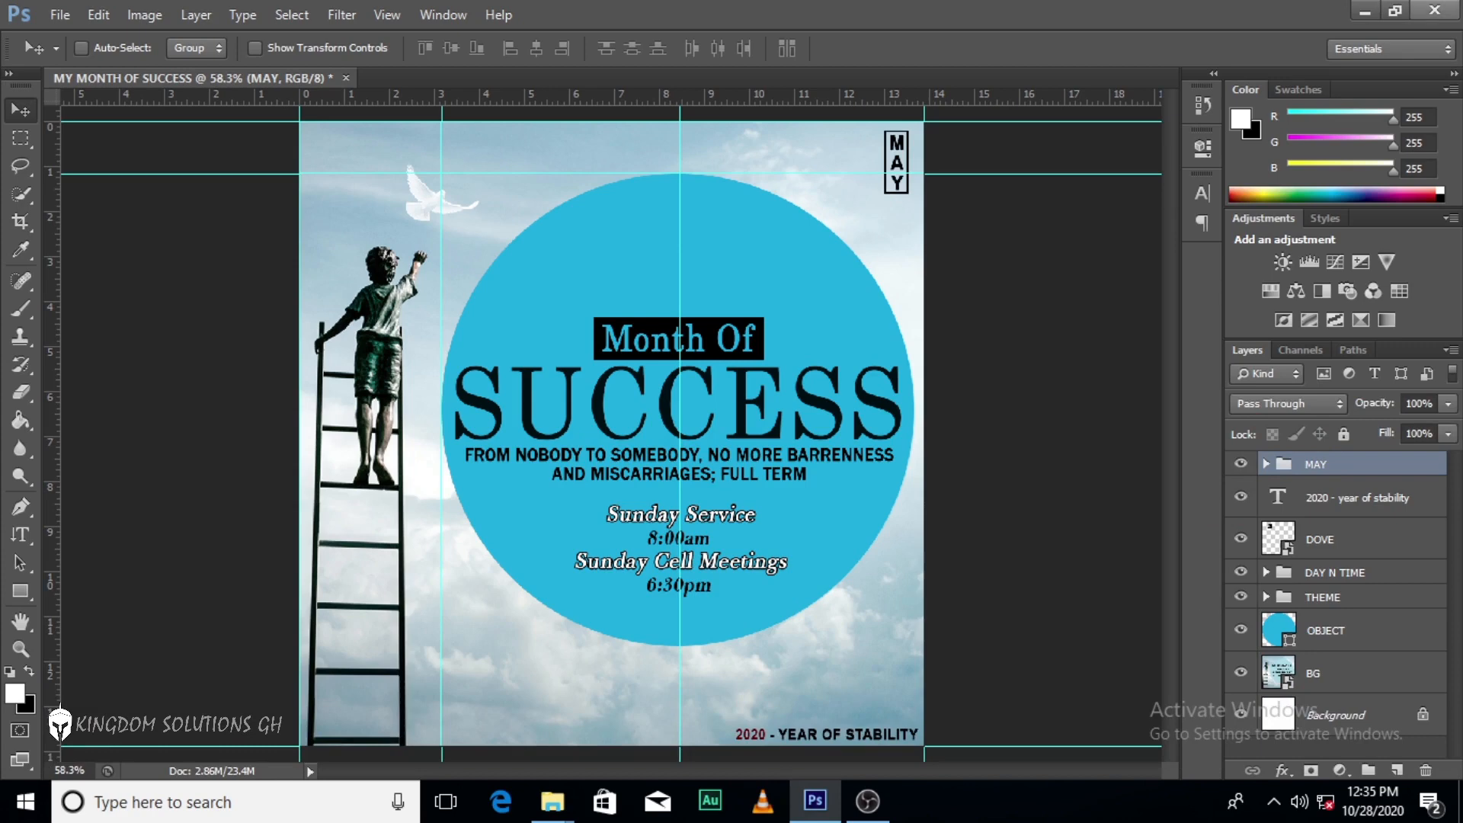
# Nudge the MAY group up and right, closer to the flyer's upper-right corner, and hide the guides.
pyautogui.press('Up')
pyautogui.press('Up')
pyautogui.press('Up')
pyautogui.press('Up')
pyautogui.press('Right')
pyautogui.press('Right')
pyautogui.press('Right')
pyautogui.press('Right')
pyautogui.press('Right')
pyautogui.press('Right')
pyautogui.press('Right')
pyautogui.press('Right')
pyautogui.press('Right')
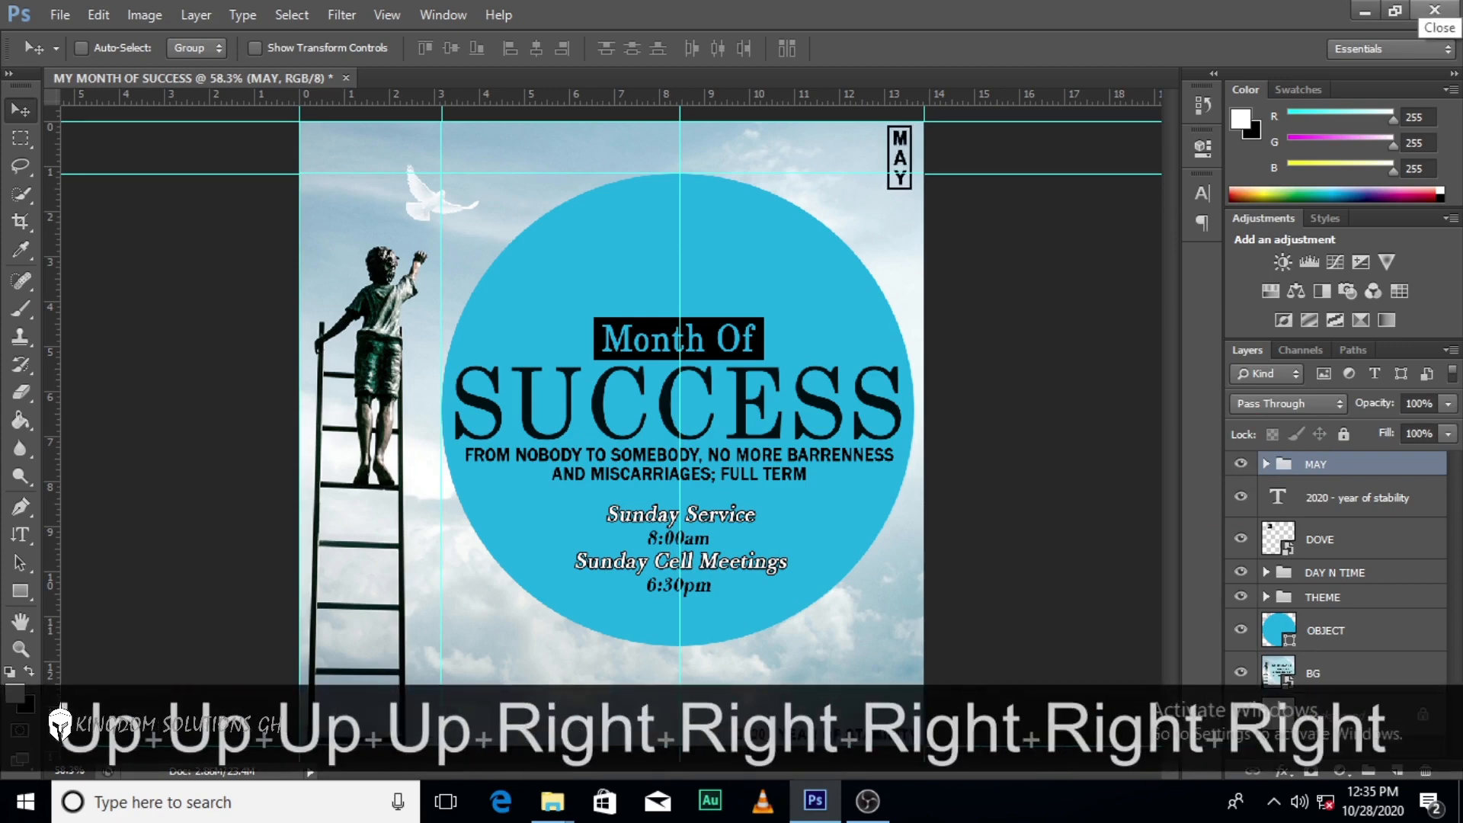
pyautogui.press('Right')
pyautogui.press('Right')
pyautogui.press('Right')
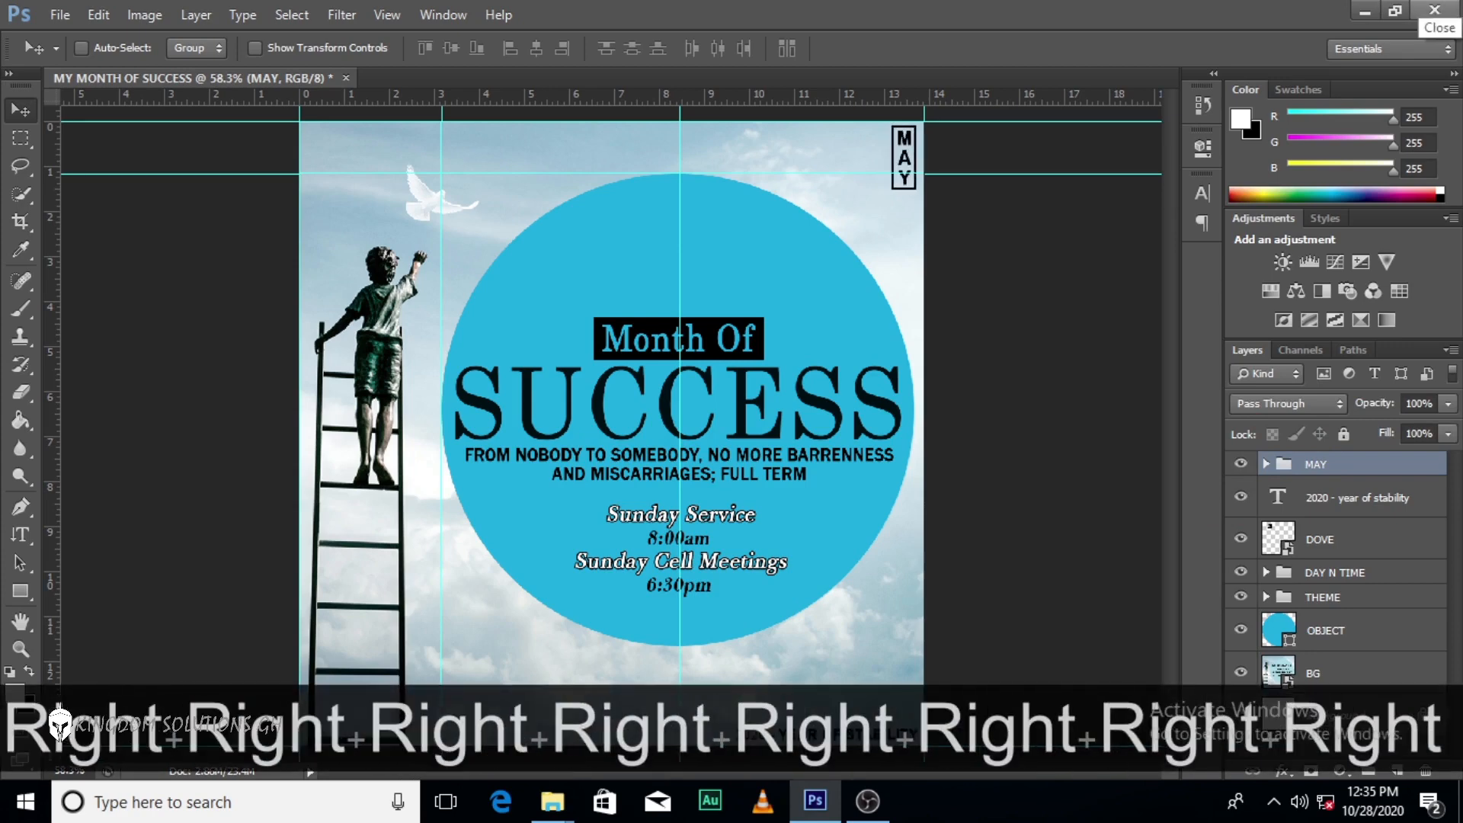
pyautogui.press('Right')
pyautogui.hotkey('ctrl', 'h')
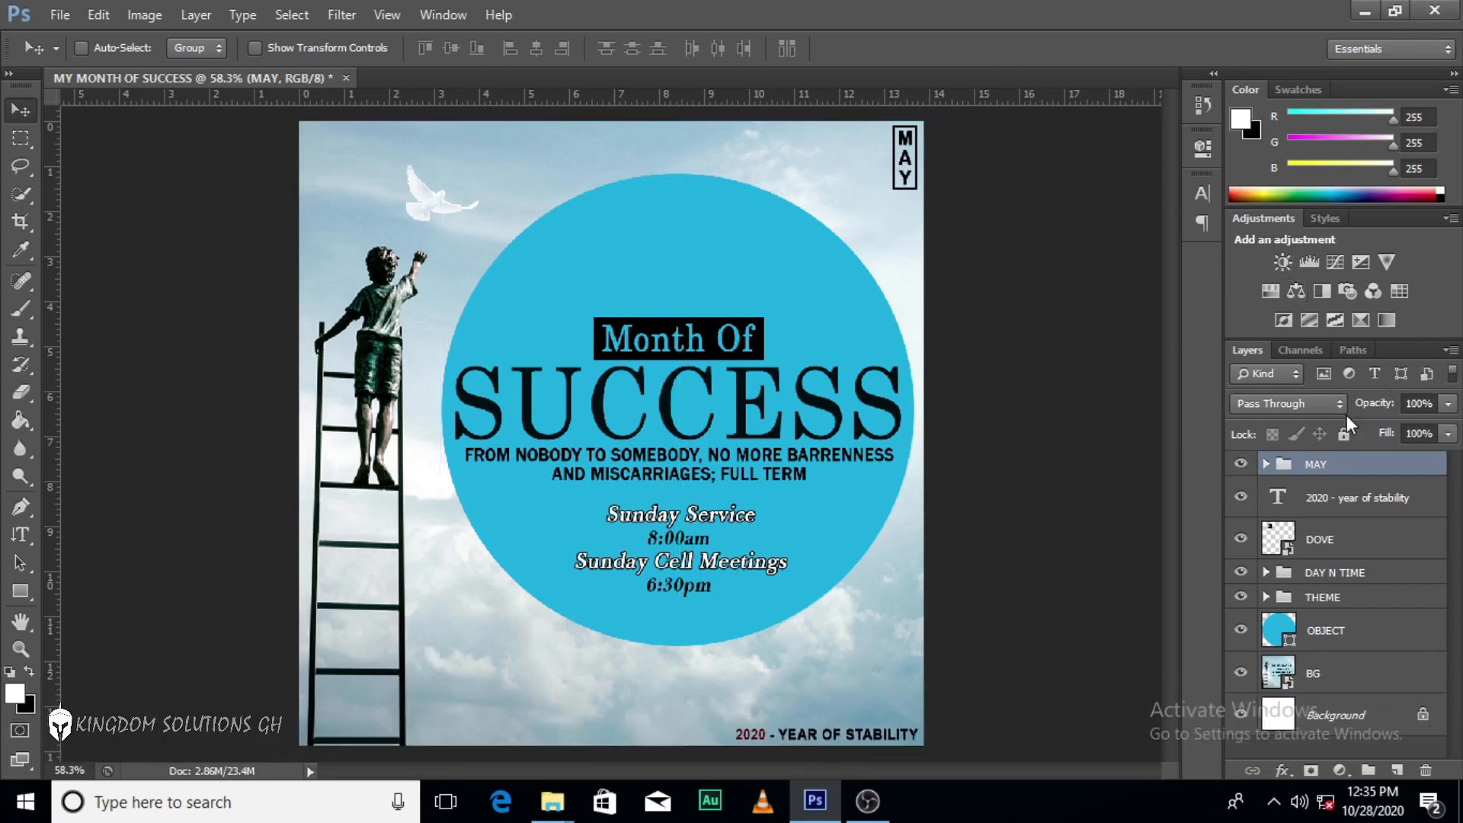
# Create a new empty layer group above the MAY group and name it OBJECTS.
pyautogui.click(1341, 499)
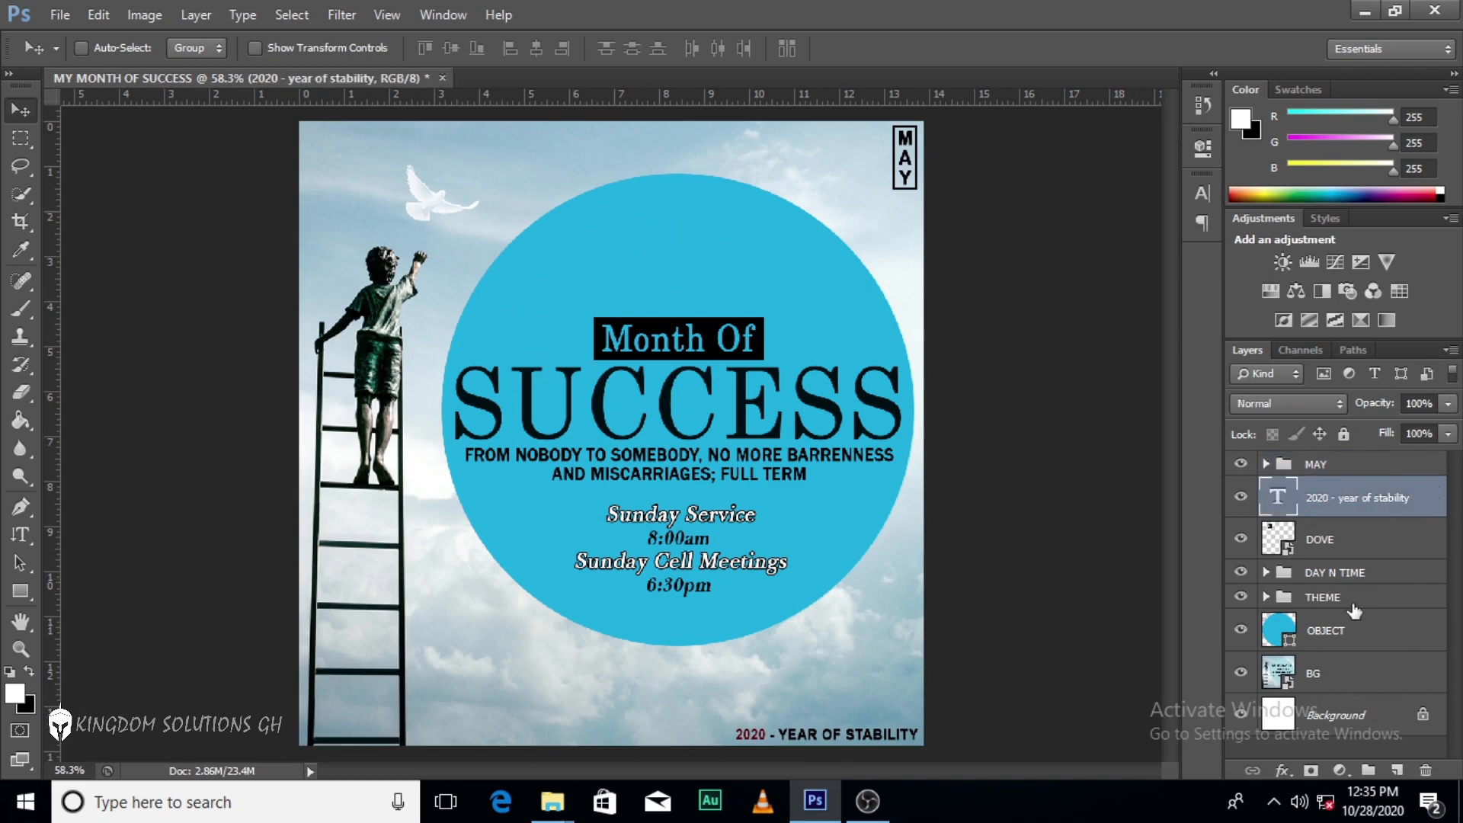
pyautogui.click(1332, 468)
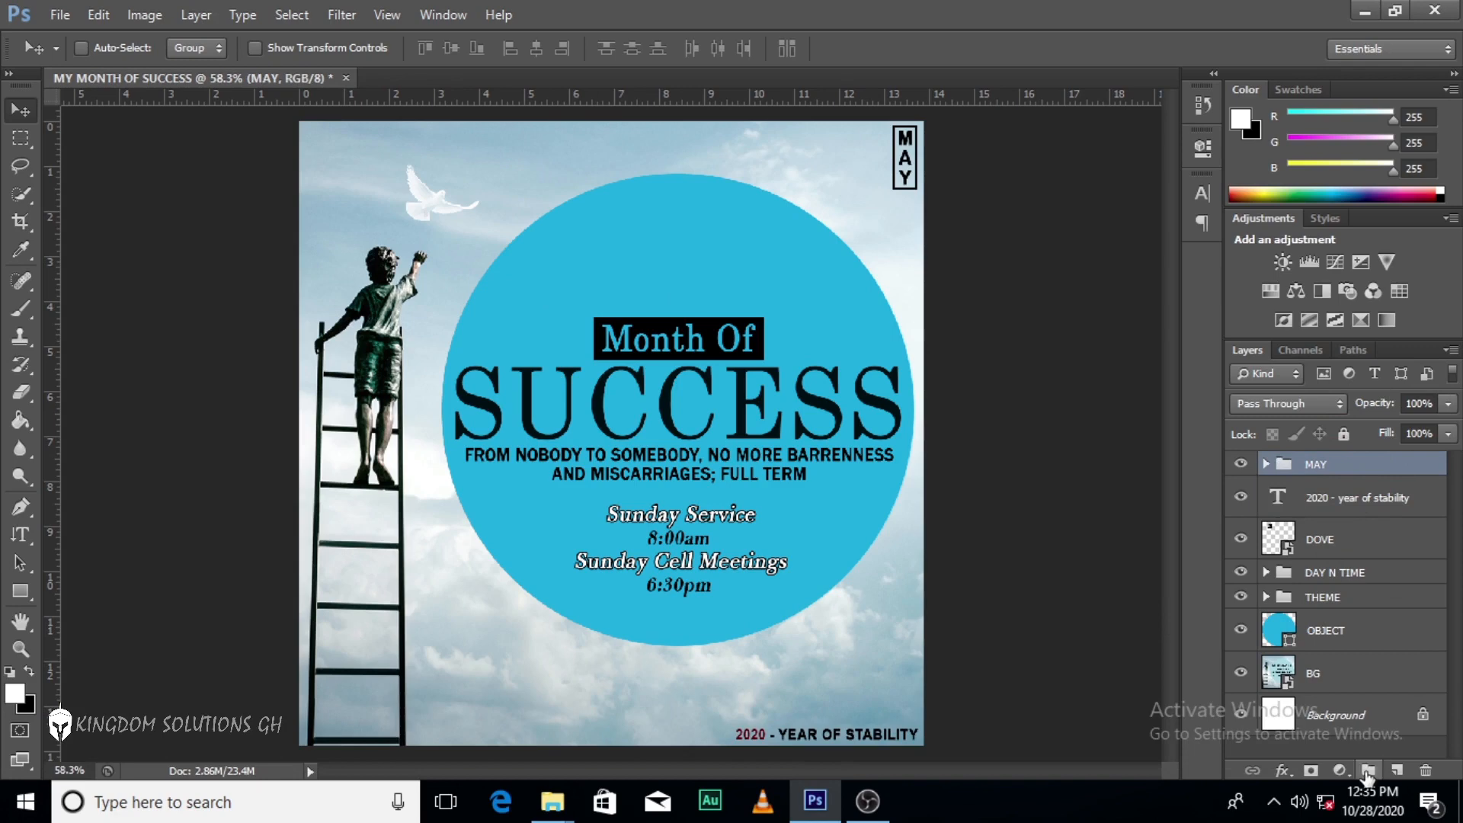
pyautogui.click(1368, 773)
pyautogui.doubleClick(1334, 462)
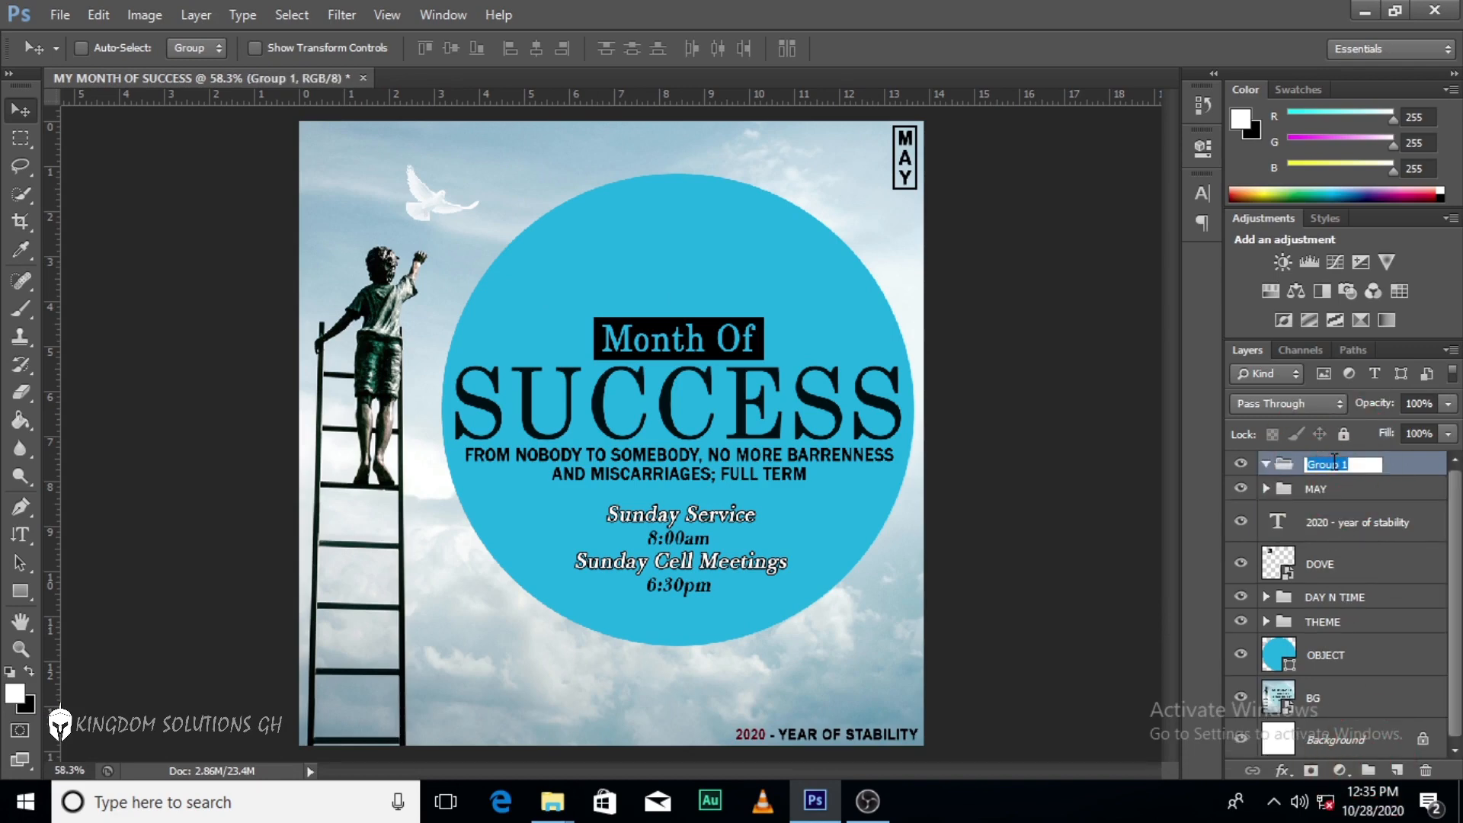
pyautogui.press('capslock')
pyautogui.write('B')
pyautogui.press('BackSpace')
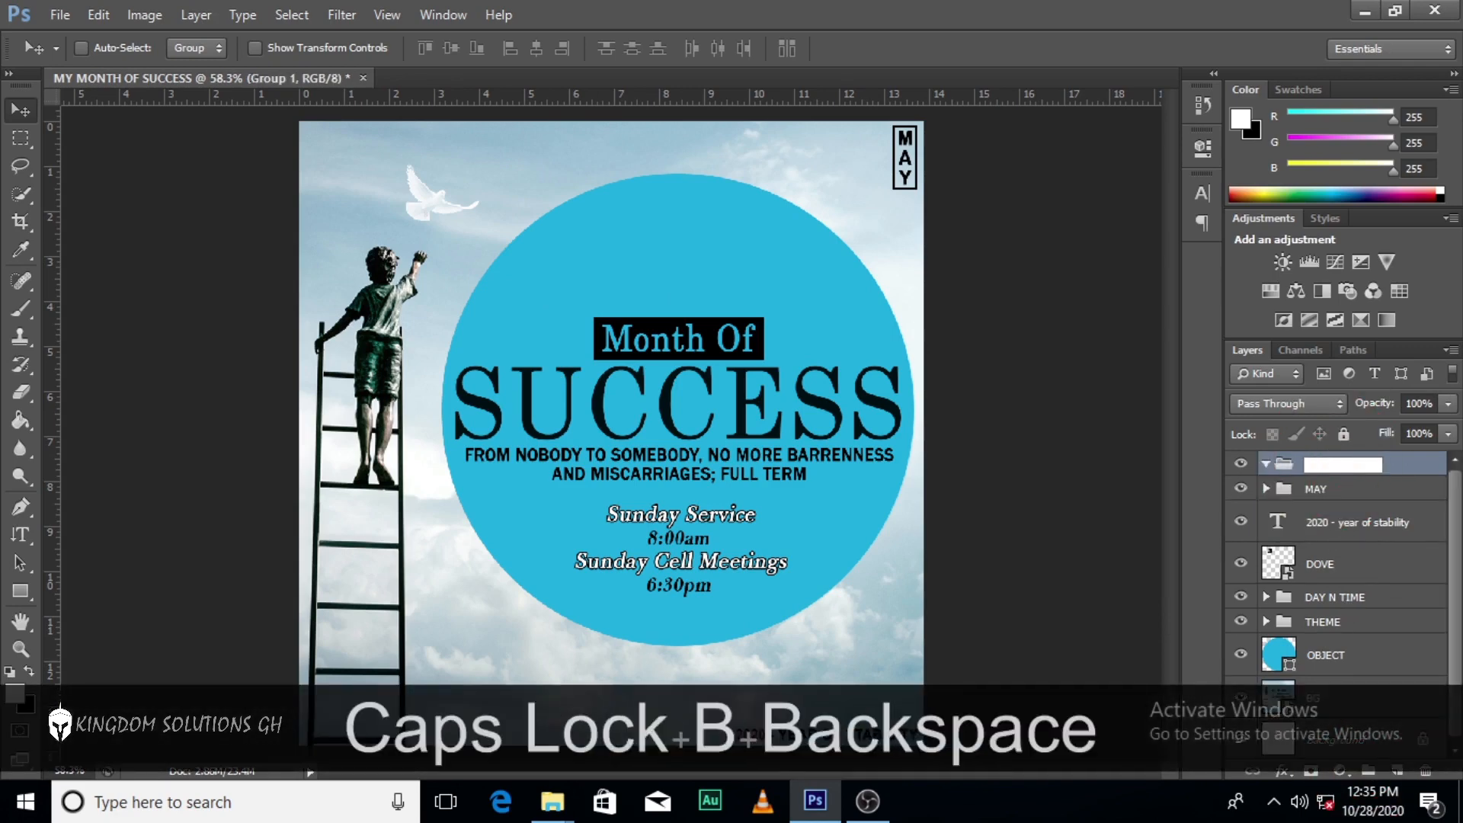
pyautogui.write('OBJECTS')
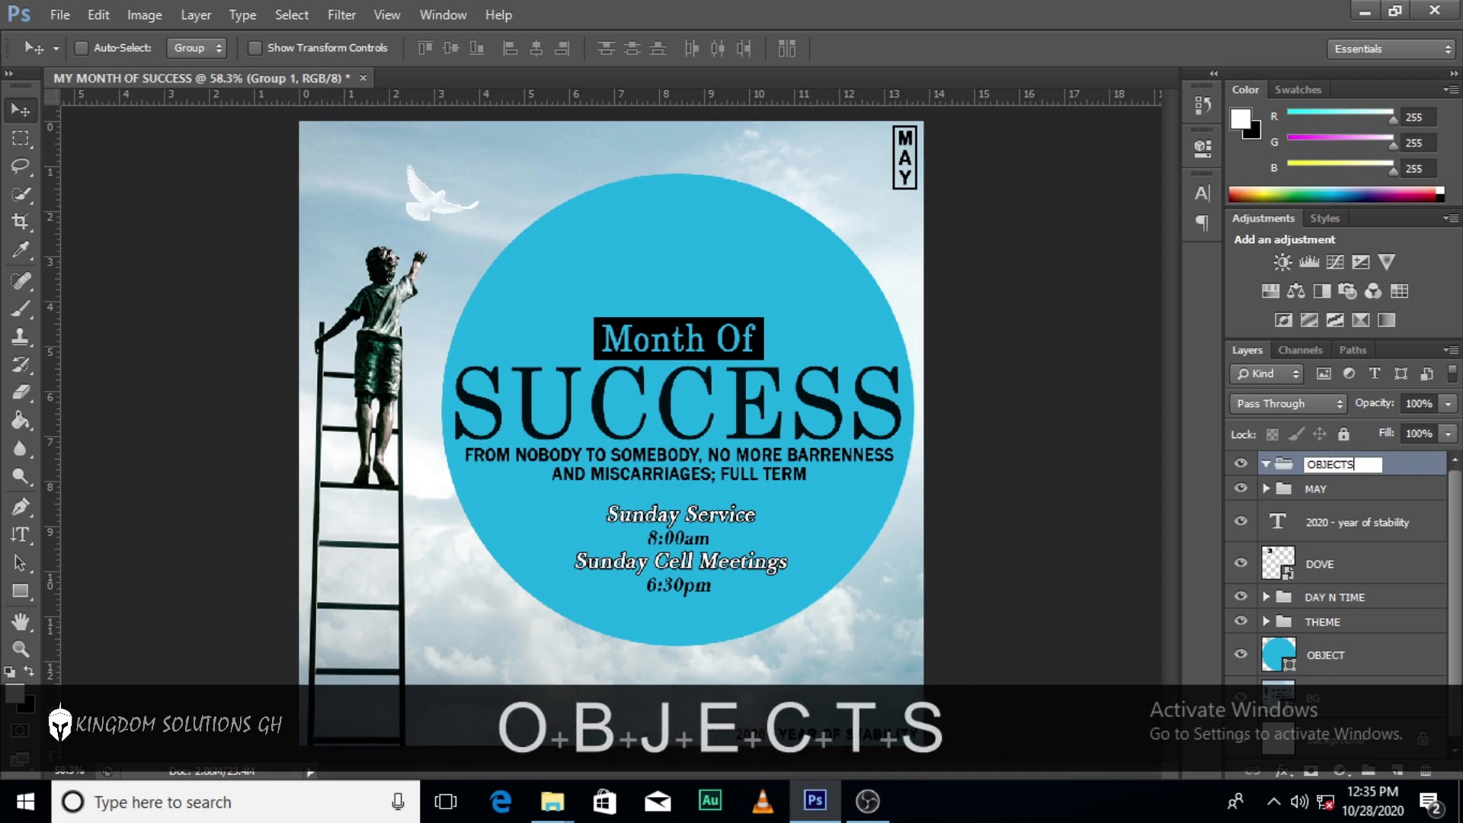
pyautogui.press('Return')
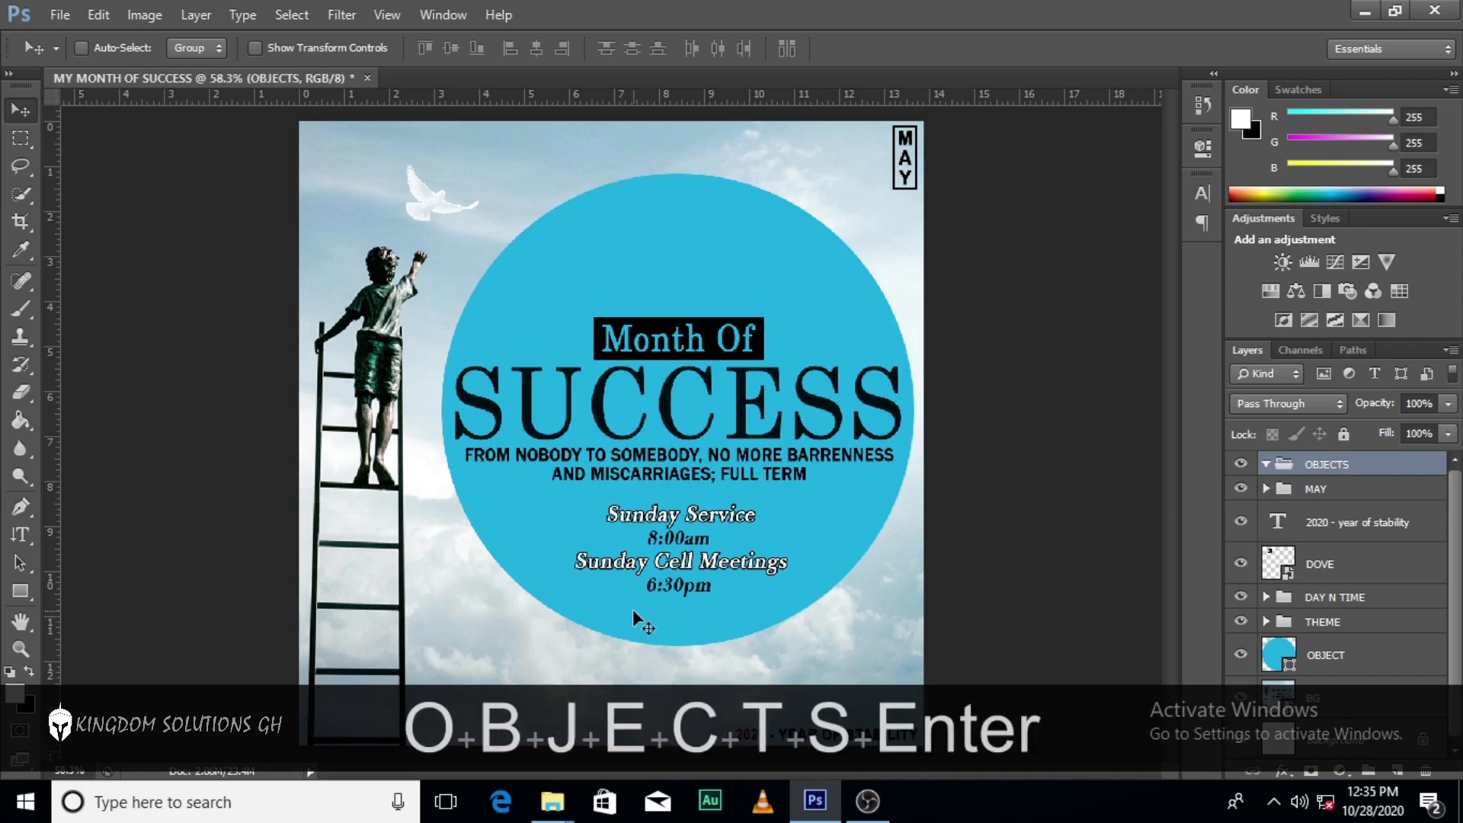
# Draw a three-sided polygon about 90 × 80 px, pointing down, between the dove and the blue circle's upper-left edge.
pyautogui.click(11, 599)
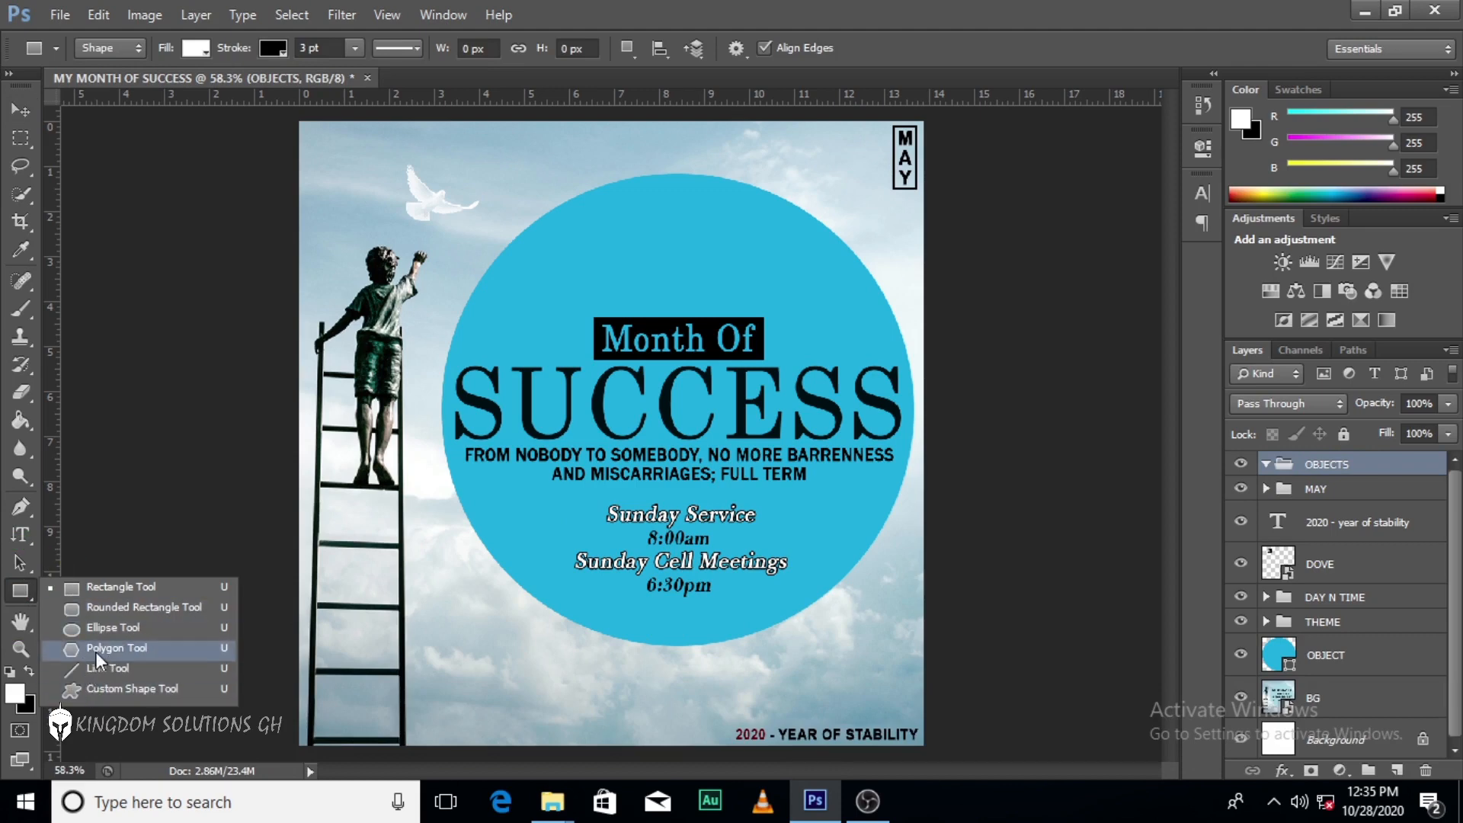
pyautogui.click(99, 649)
pyautogui.click(824, 54)
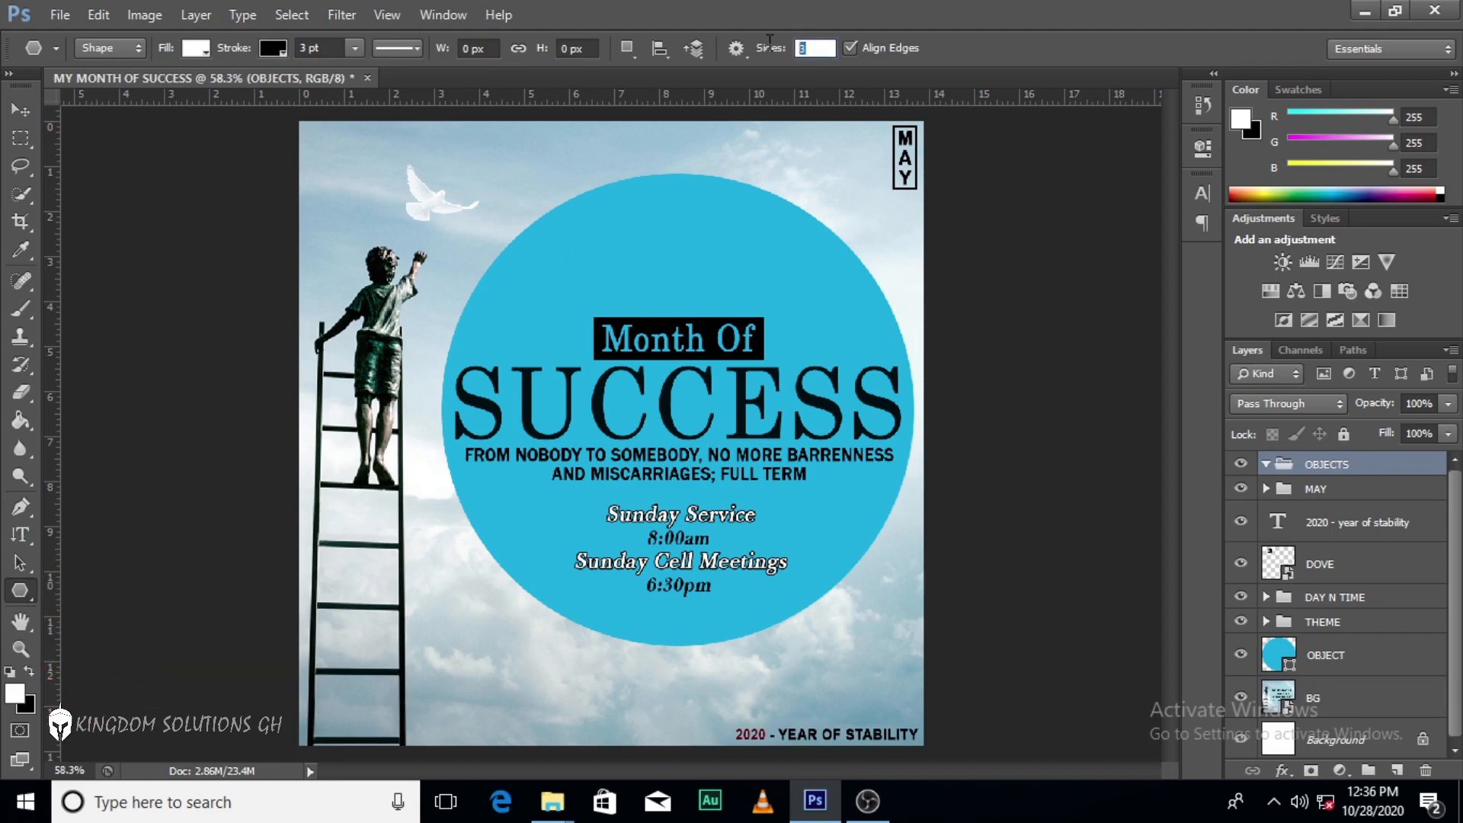
pyautogui.write('3')
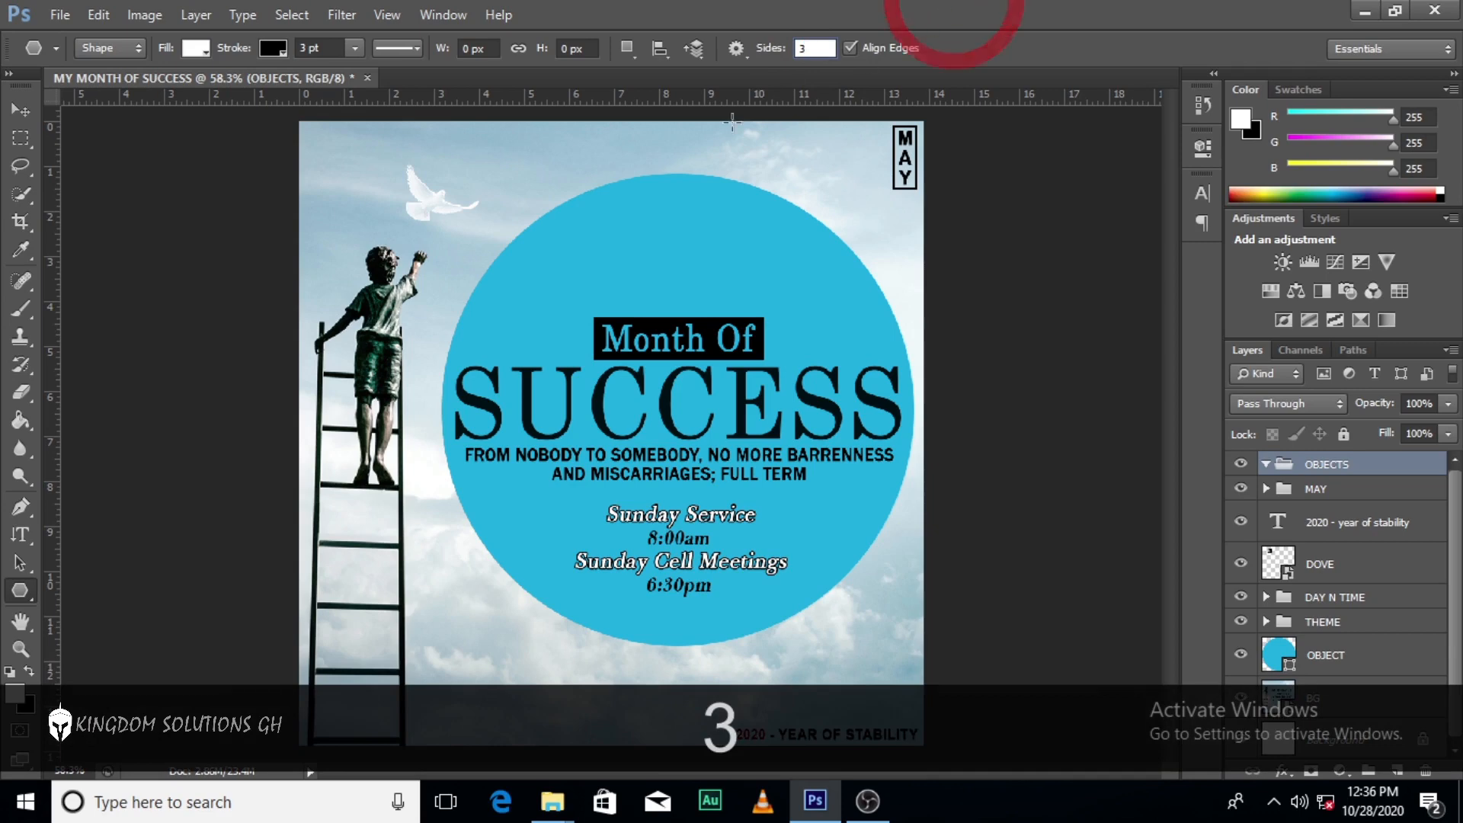
pyautogui.moveTo(469, 251); pyautogui.dragTo(498, 236)
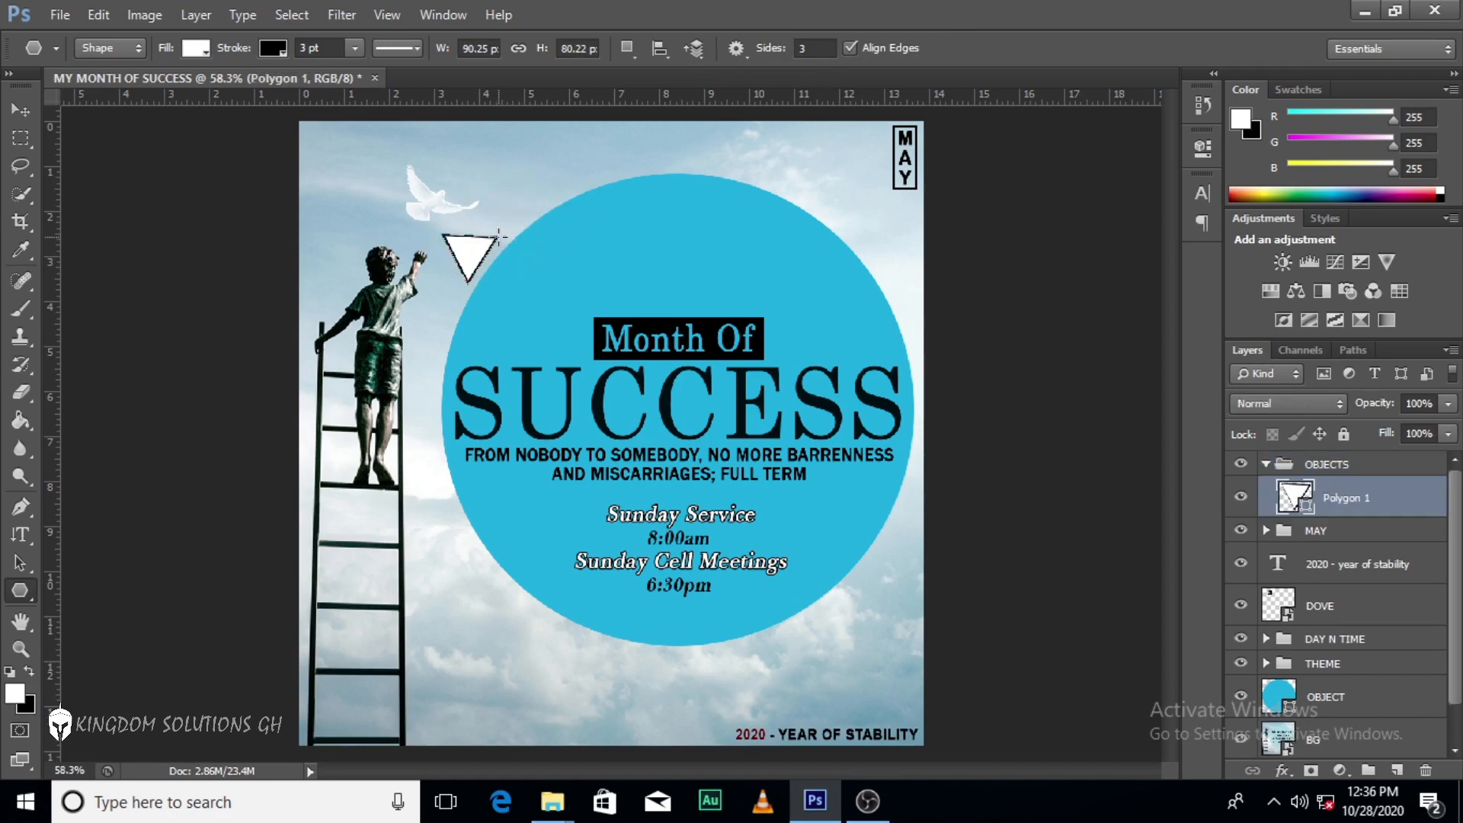
# Remove the white triangle's stroke and lower its layer opacity to 73%.
pyautogui.click(273, 48)
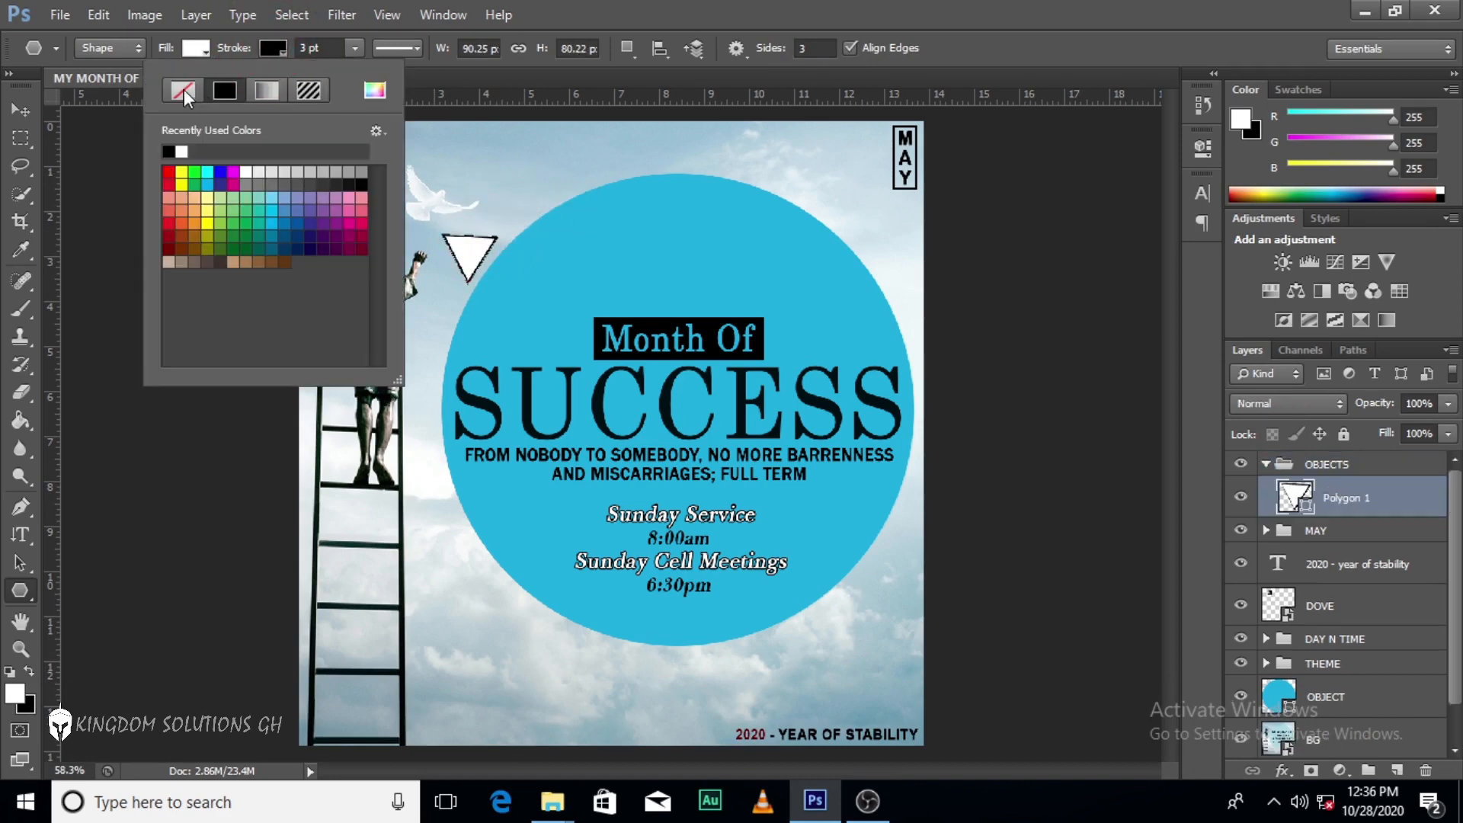
pyautogui.click(183, 90)
pyautogui.click(885, 2)
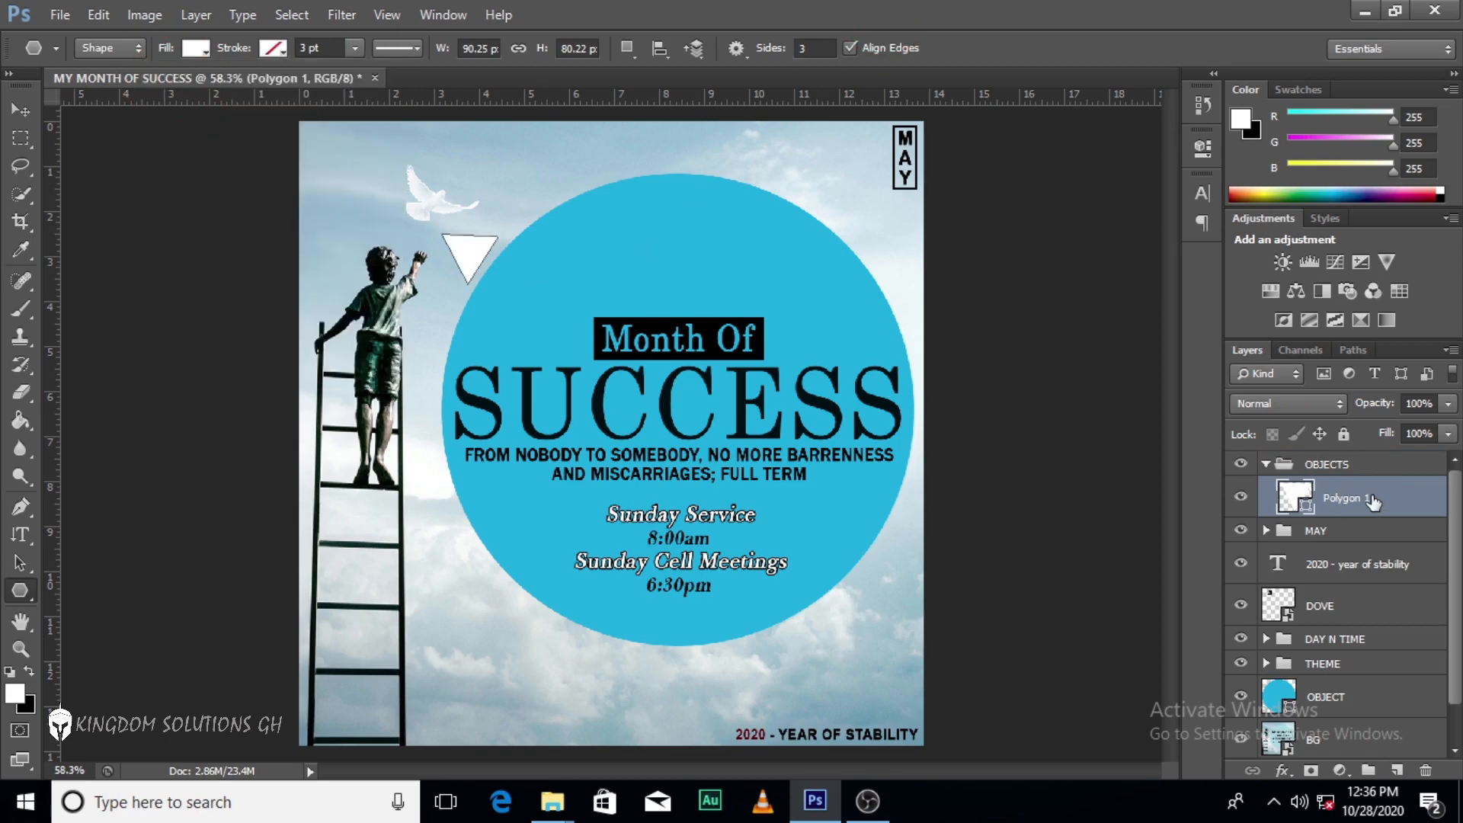
pyautogui.click(1446, 404)
pyautogui.moveTo(1443, 426); pyautogui.dragTo(1420, 427)
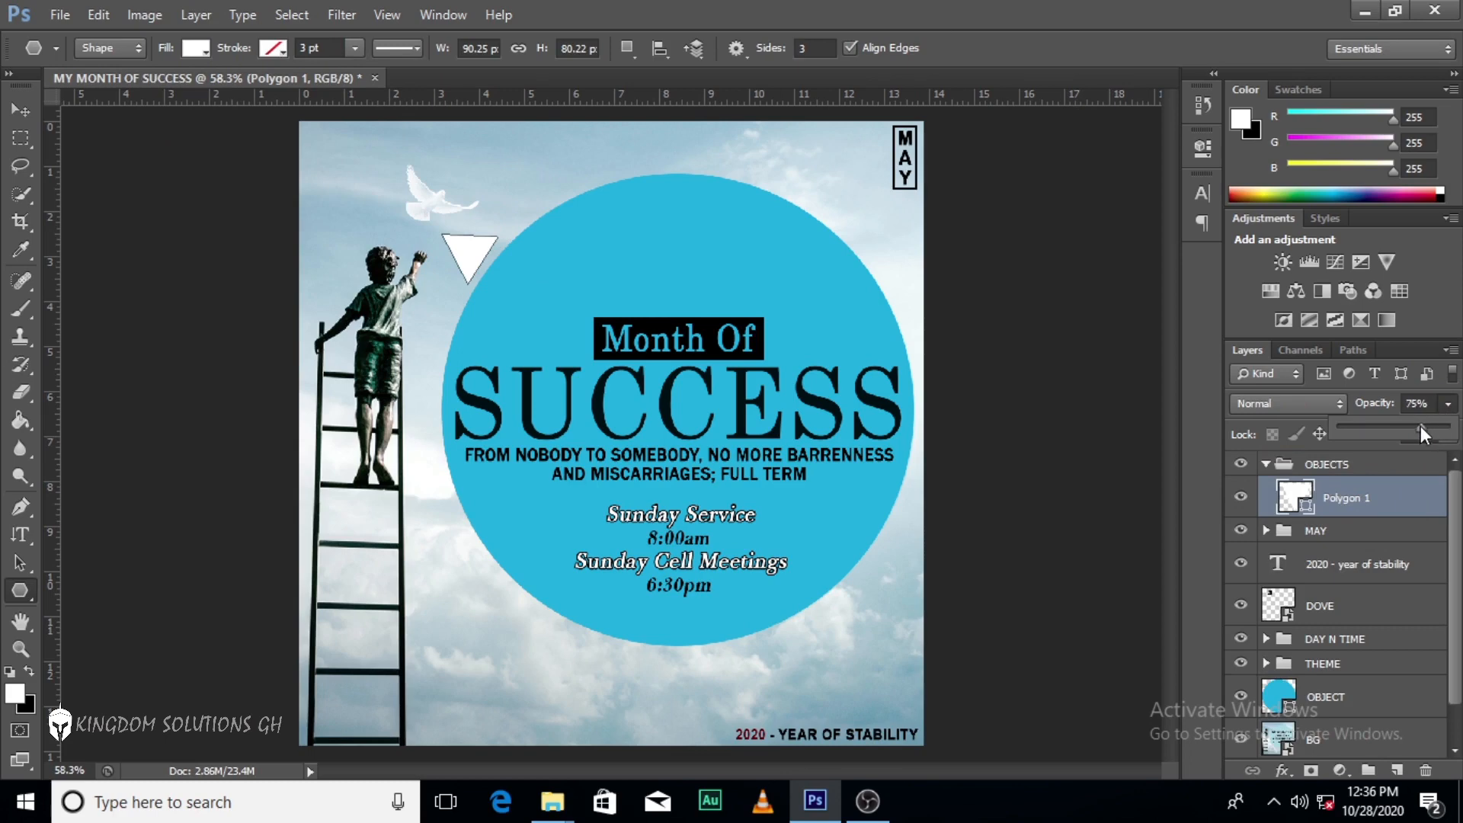
pyautogui.click(1402, 488)
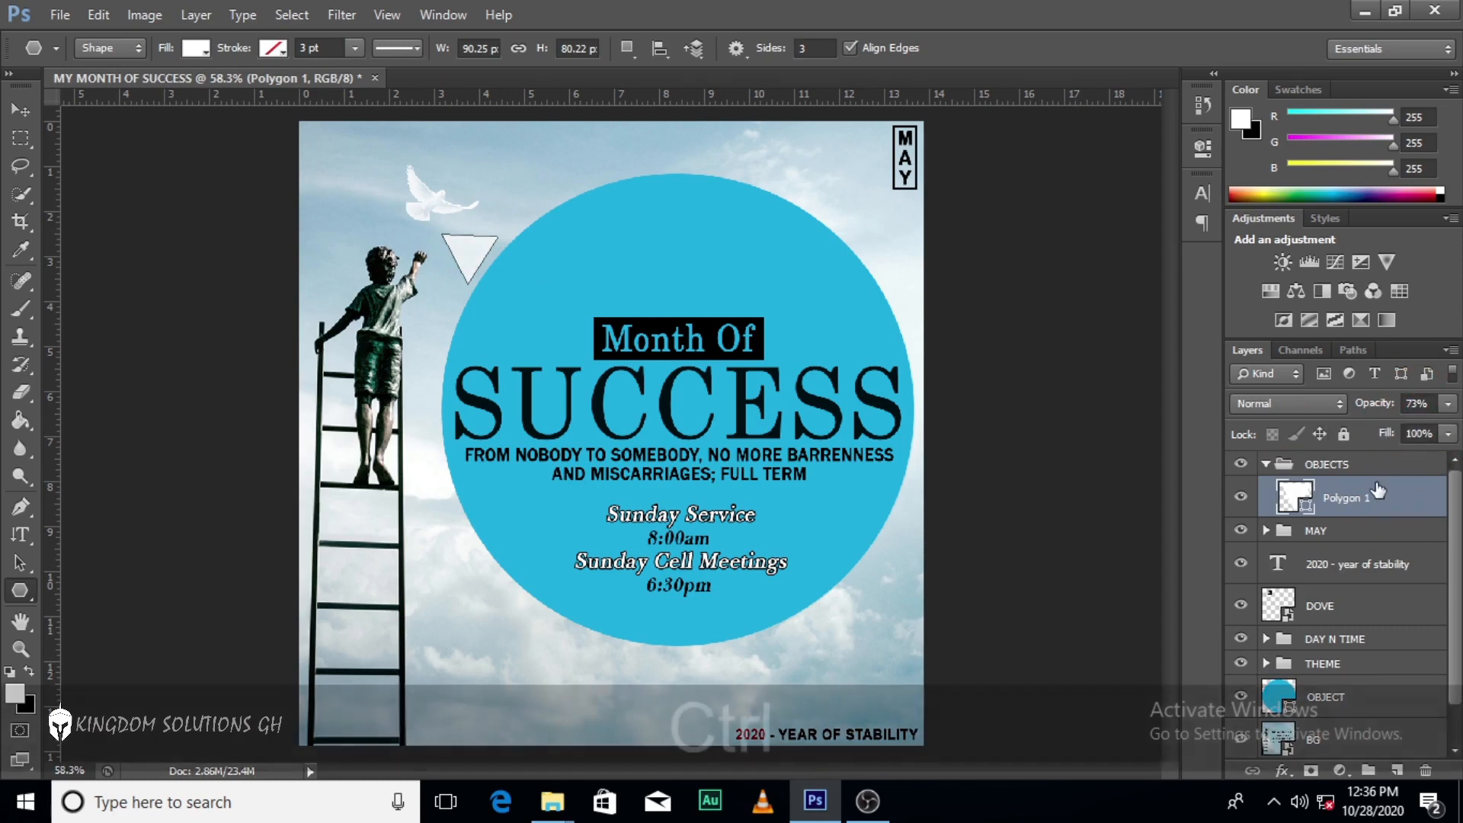
# Duplicate the white triangle, scale the copy to about 74%, and shift it right so it overlaps the circle's edge.
pyautogui.hotkey('ctrl', 'j')
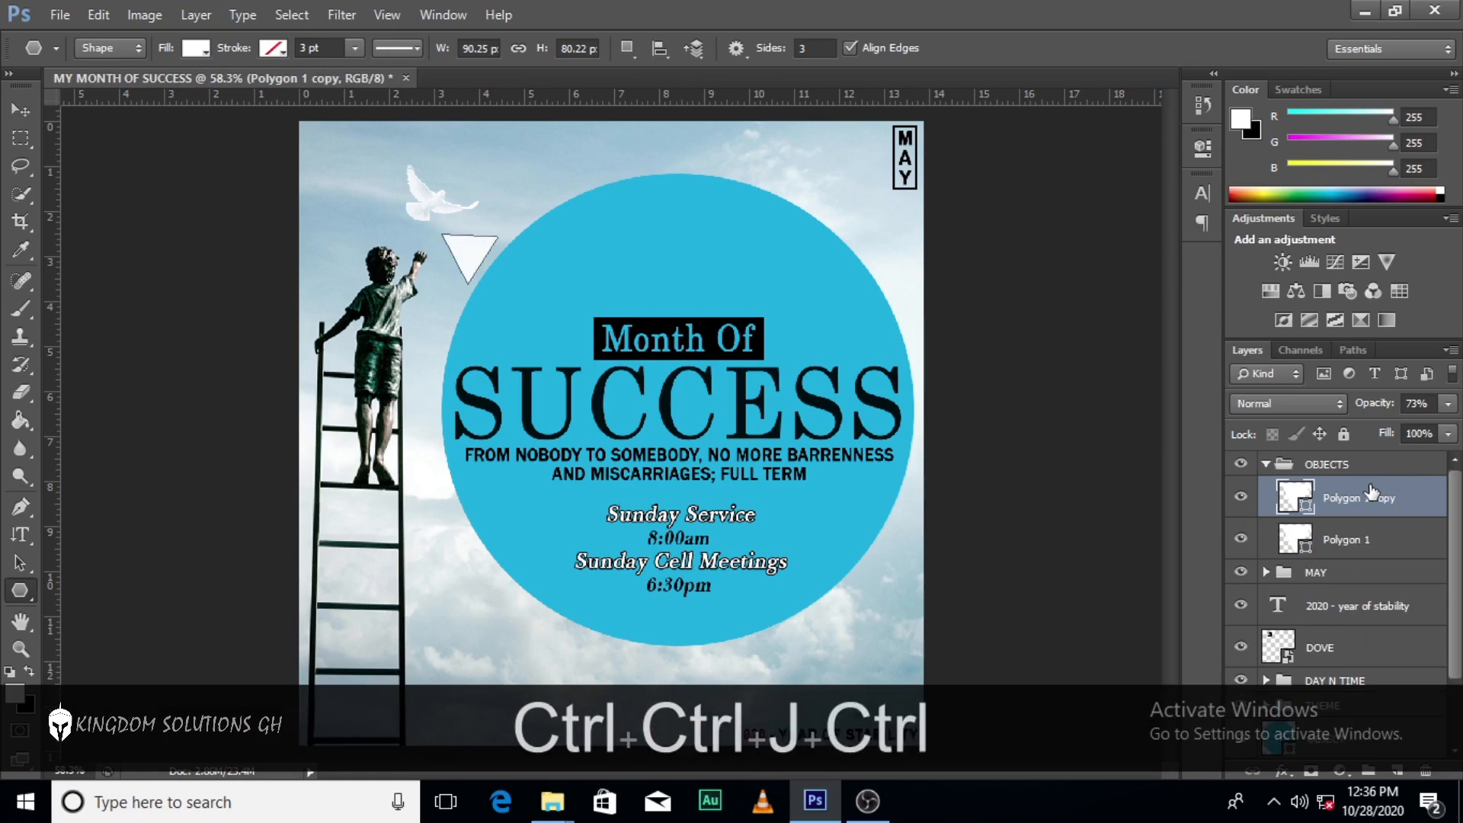
pyautogui.hotkey('ctrl', 't')
pyautogui.hotkey('alt', 'shift')
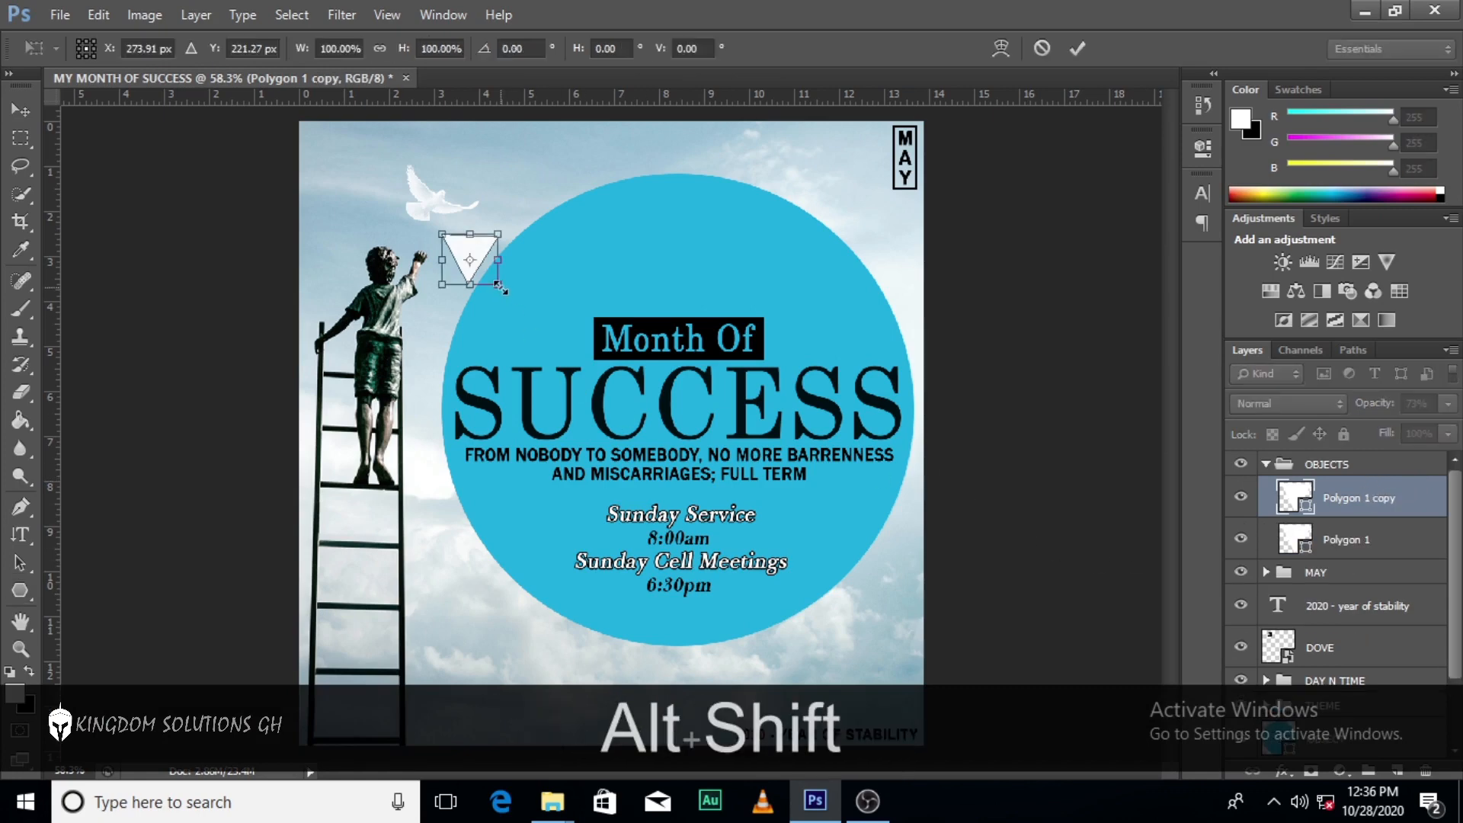
pyautogui.moveTo(500, 286); pyautogui.dragTo(490, 278)
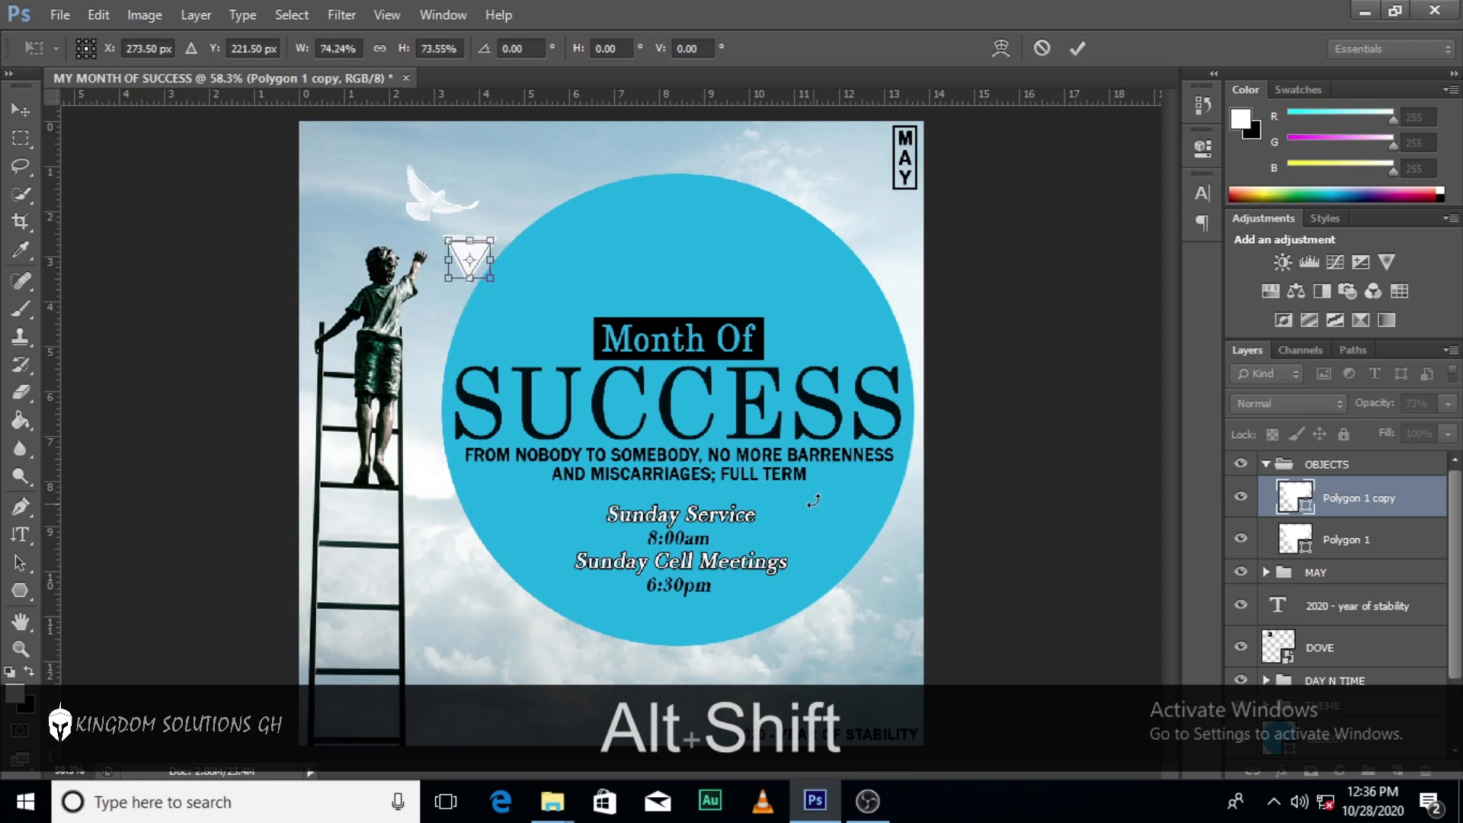
pyautogui.hotkey('alt', 'shift', 'Return')
pyautogui.press('v')
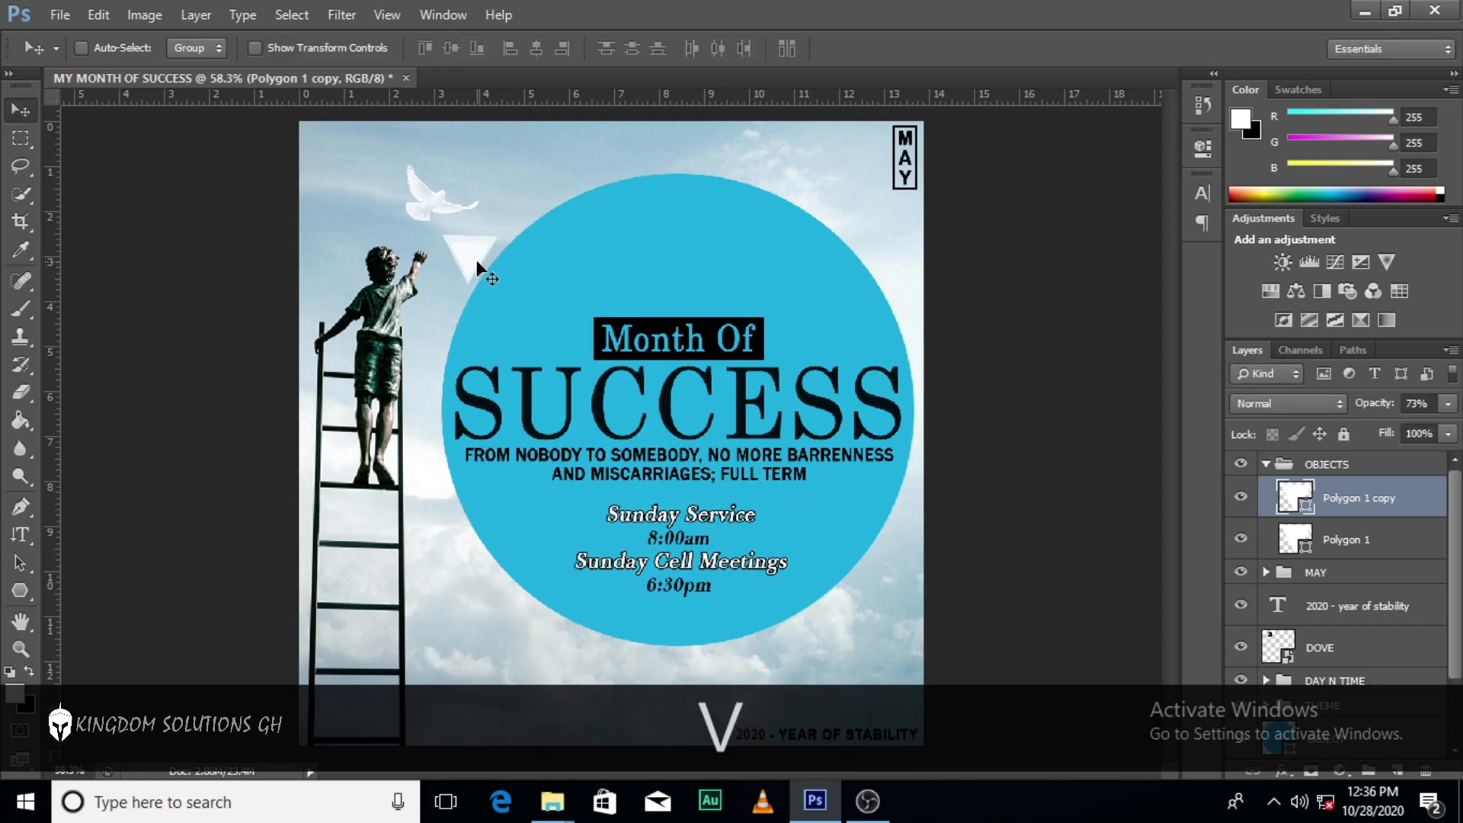
pyautogui.moveTo(472, 267); pyautogui.dragTo(492, 268)
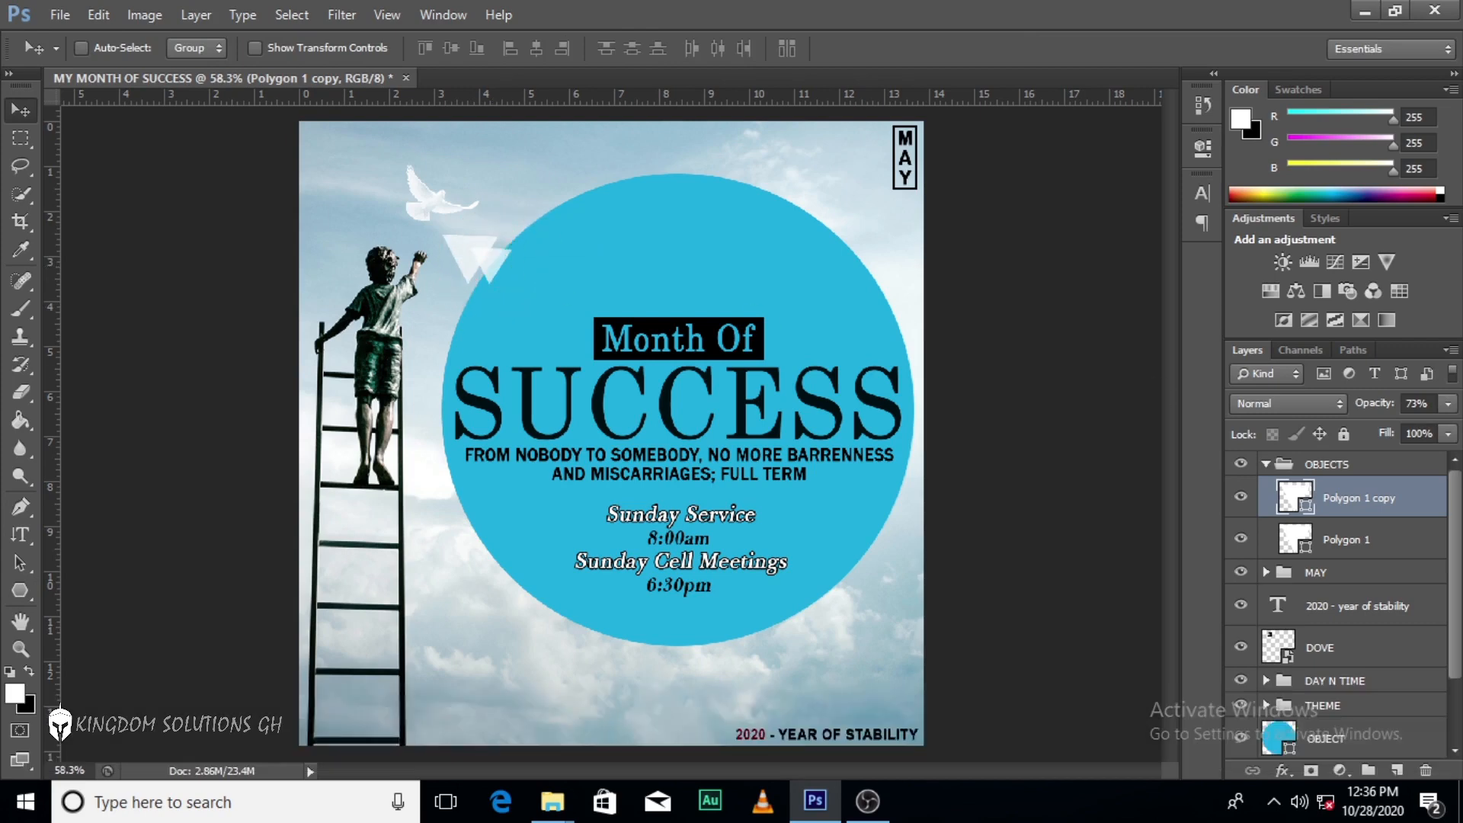
# Recolor the smaller triangle to the circle's blue (#1baedf) and set its layer opacity to 59%.
pyautogui.doubleClick(1304, 493)
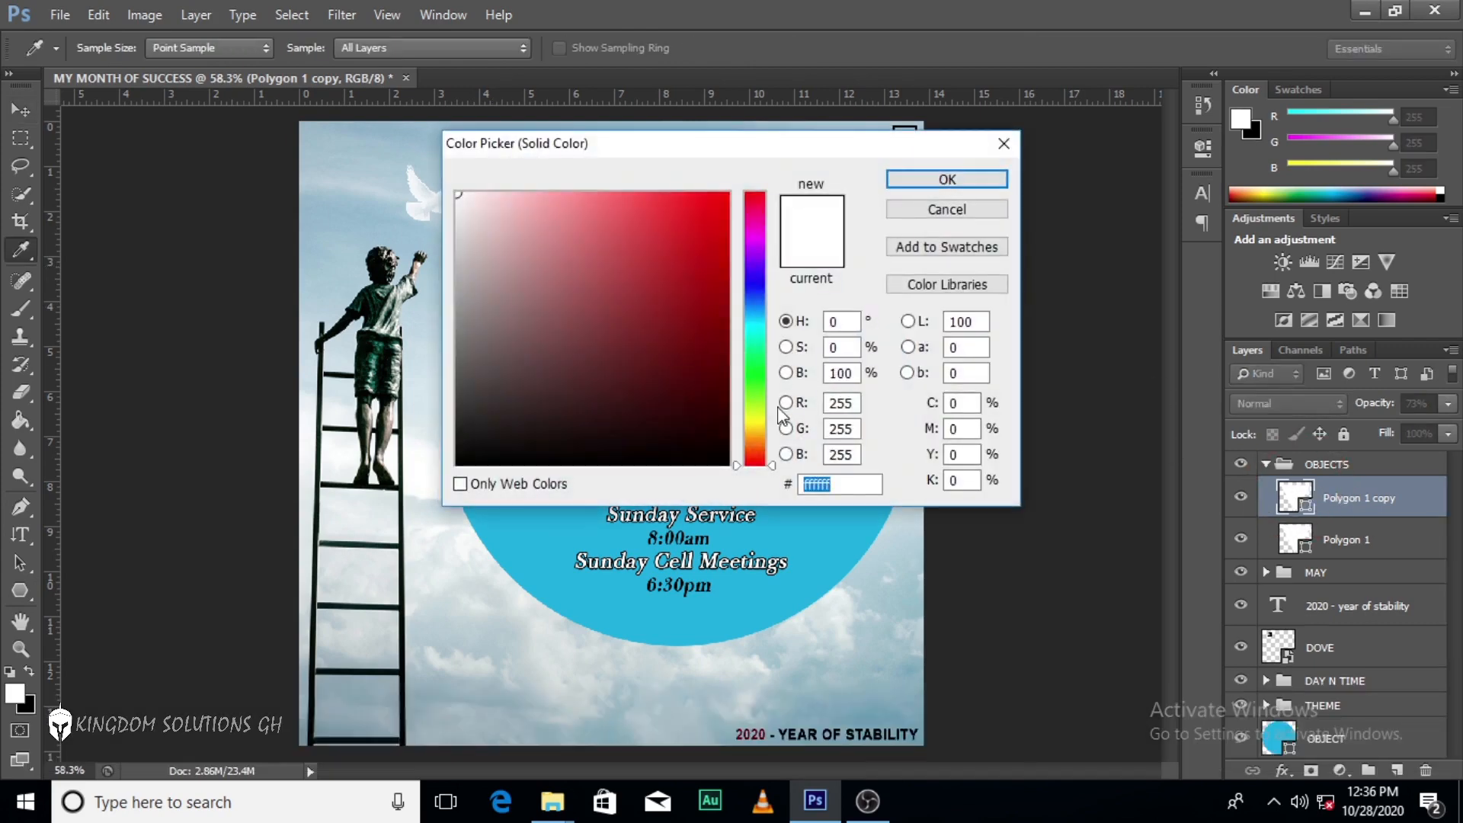
pyautogui.click(806, 541)
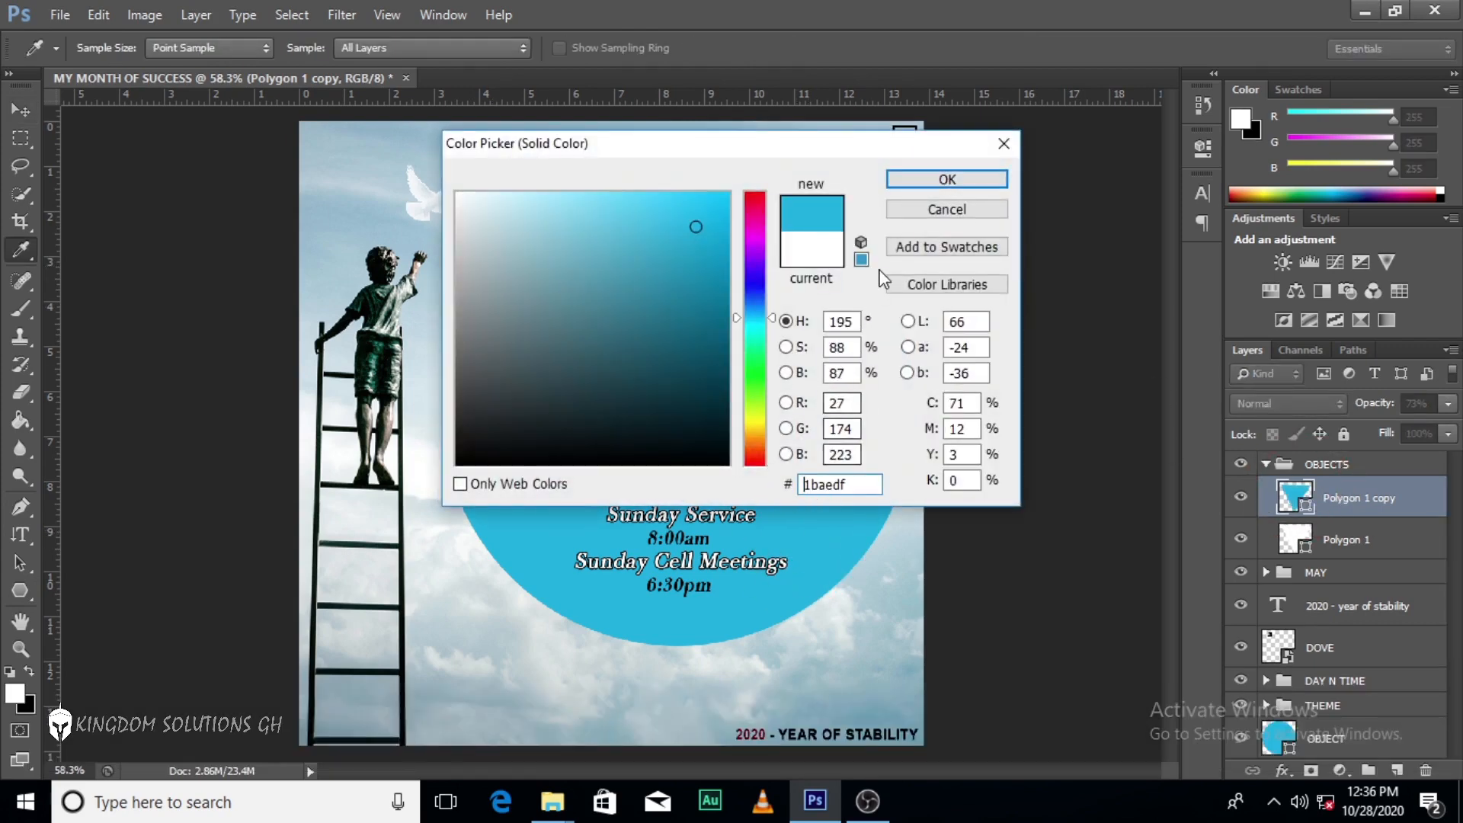
pyautogui.click(951, 186)
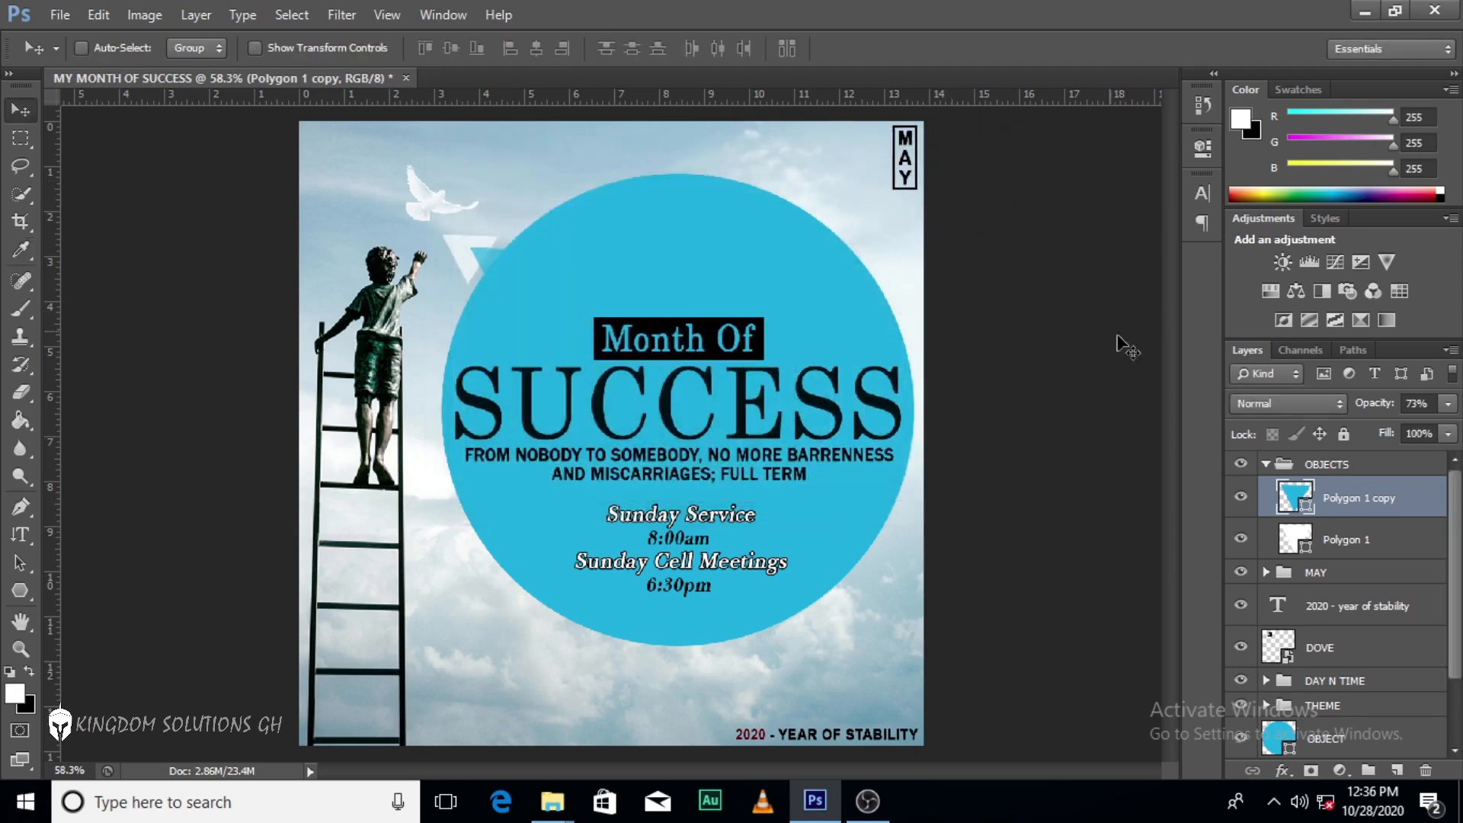
pyautogui.click(1448, 405)
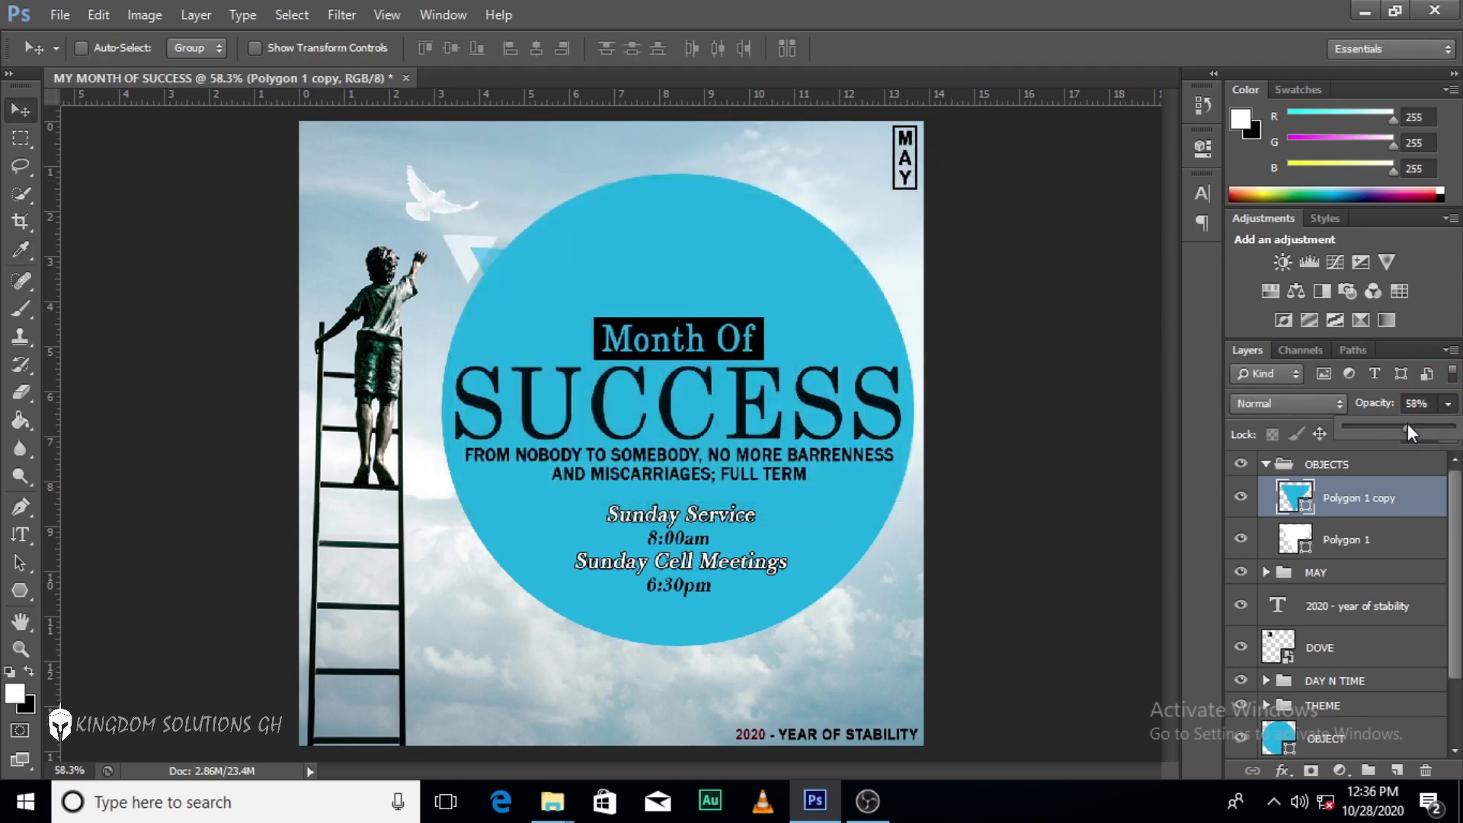
pyautogui.click(1369, 405)
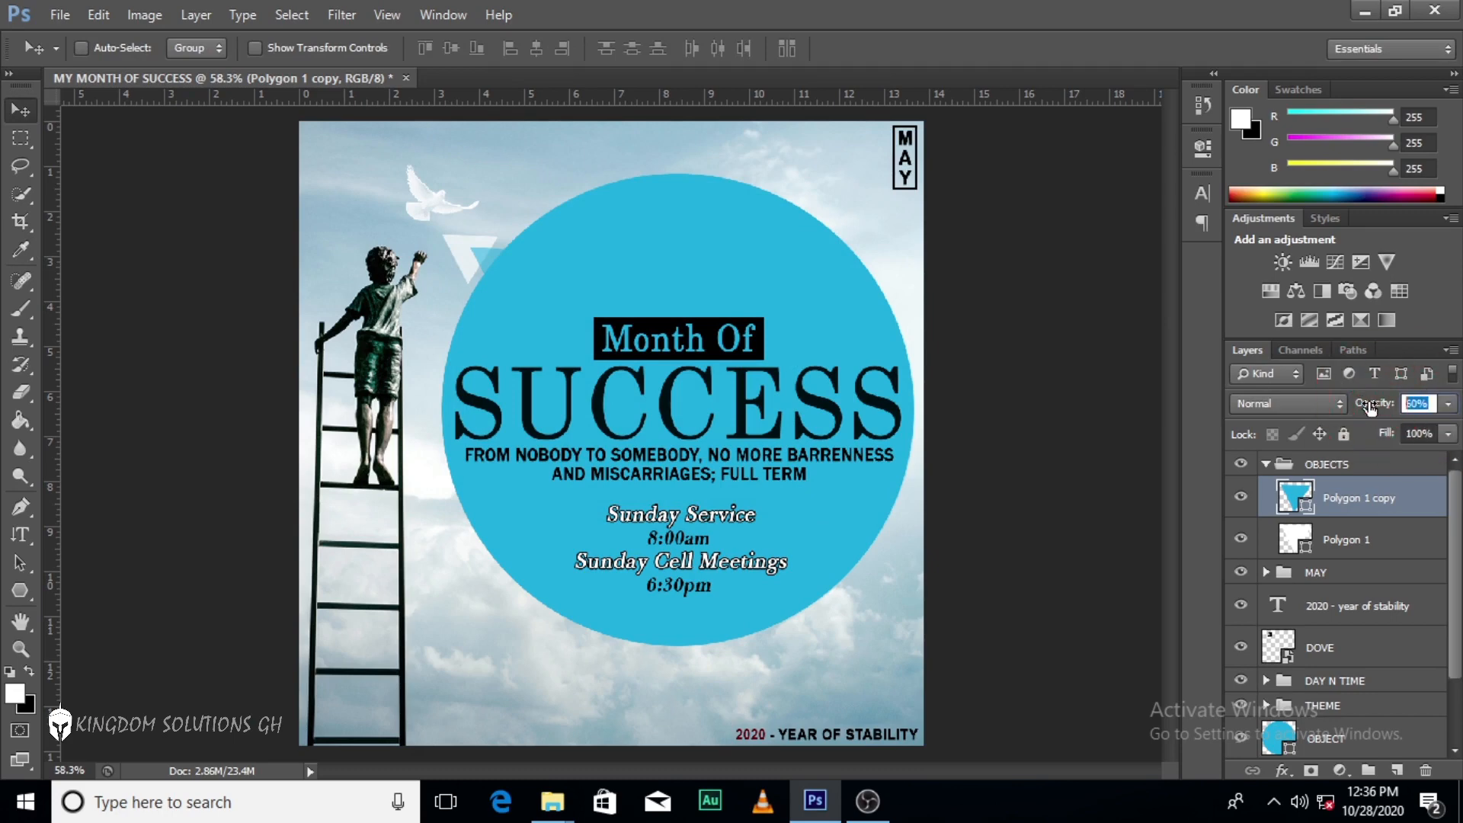
pyautogui.write('59')
pyautogui.press('Return')
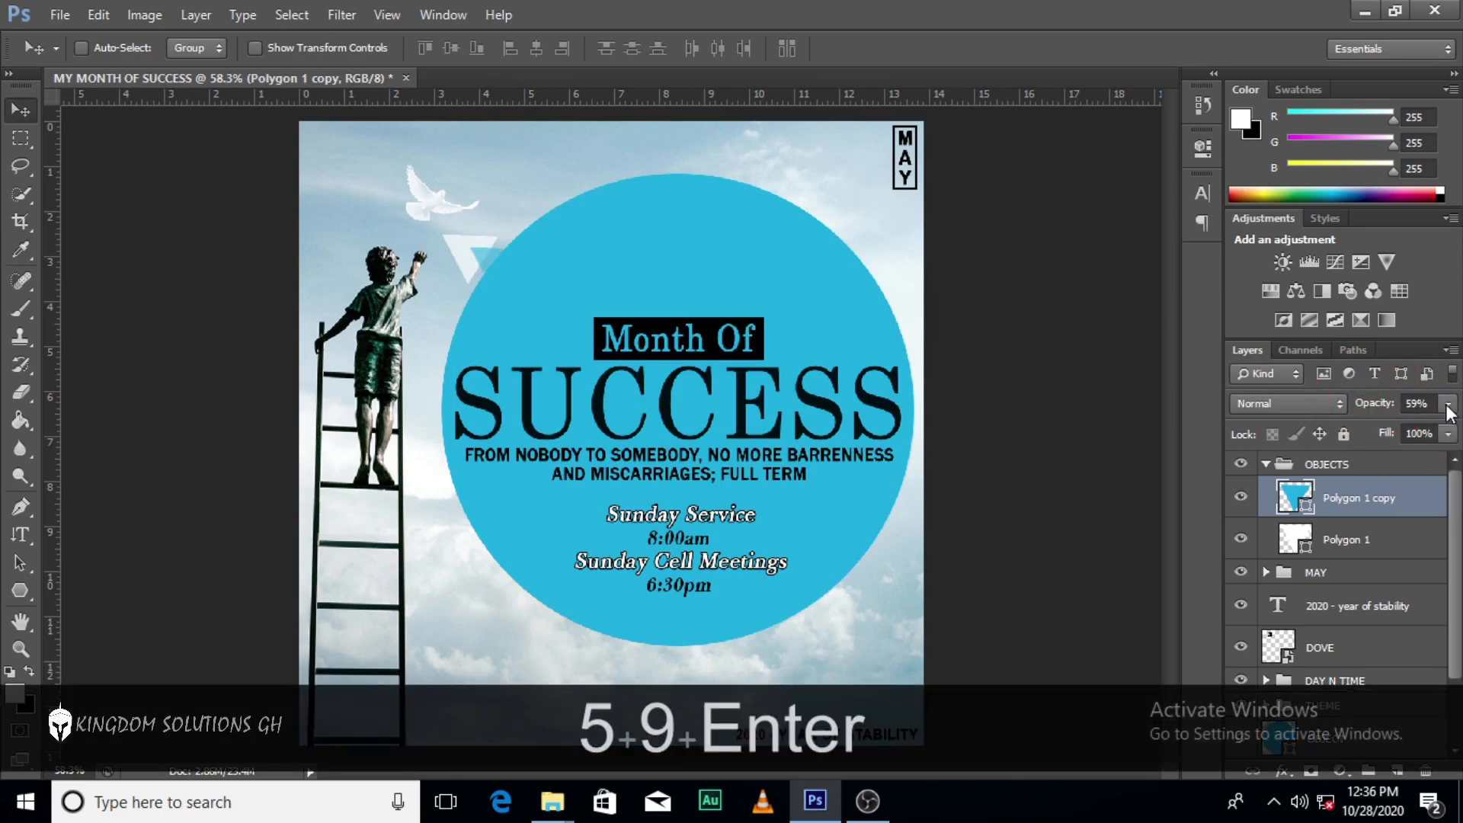
# Move the whole OBJECTS group slightly up and left, closer to the dove and off the circle's edge.
pyautogui.keyDown('ctrl'); pyautogui.click(1343, 541); pyautogui.keyUp('ctrl')
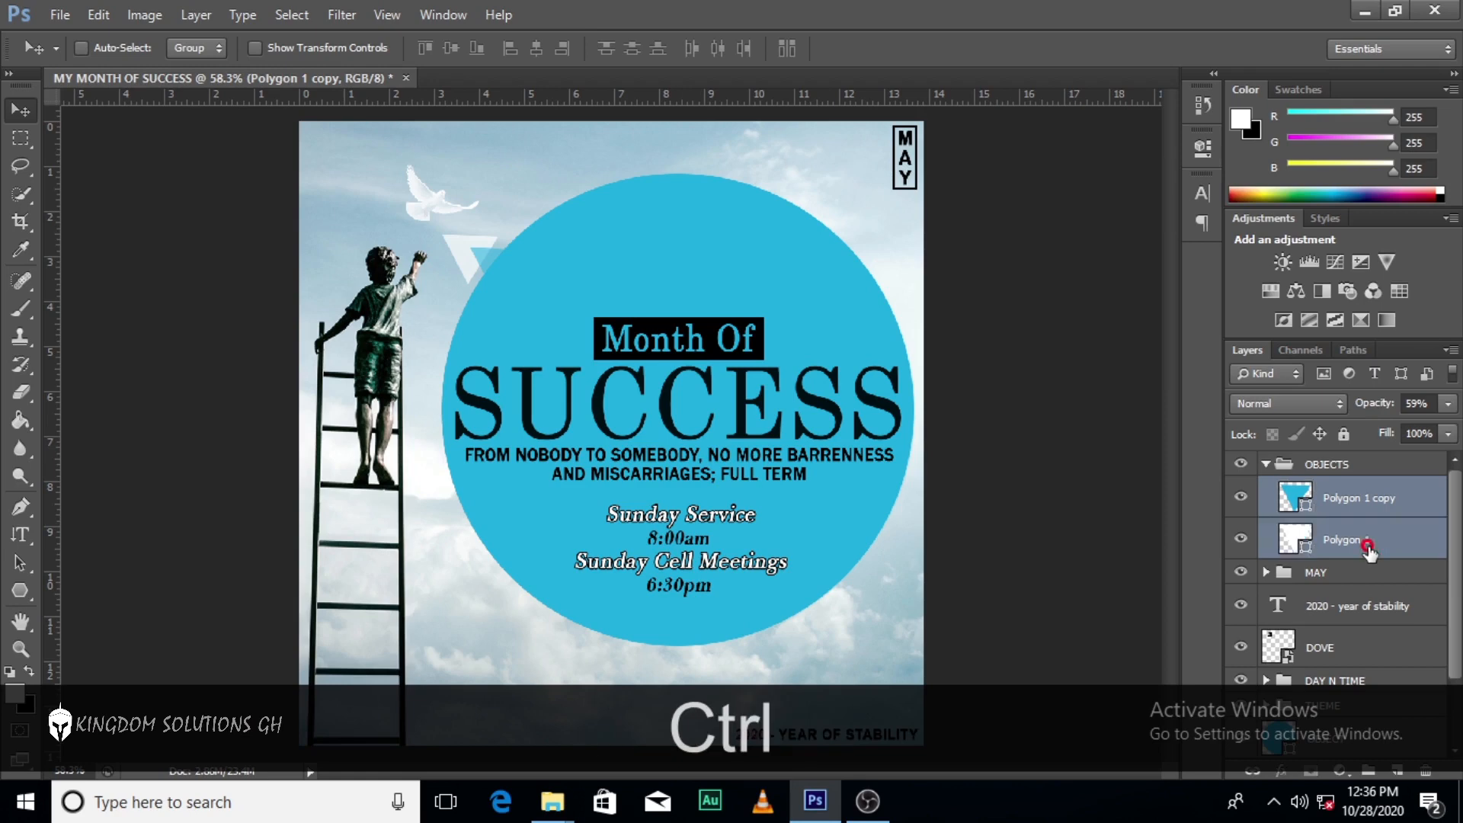
pyautogui.click(1345, 464)
pyautogui.press('v')
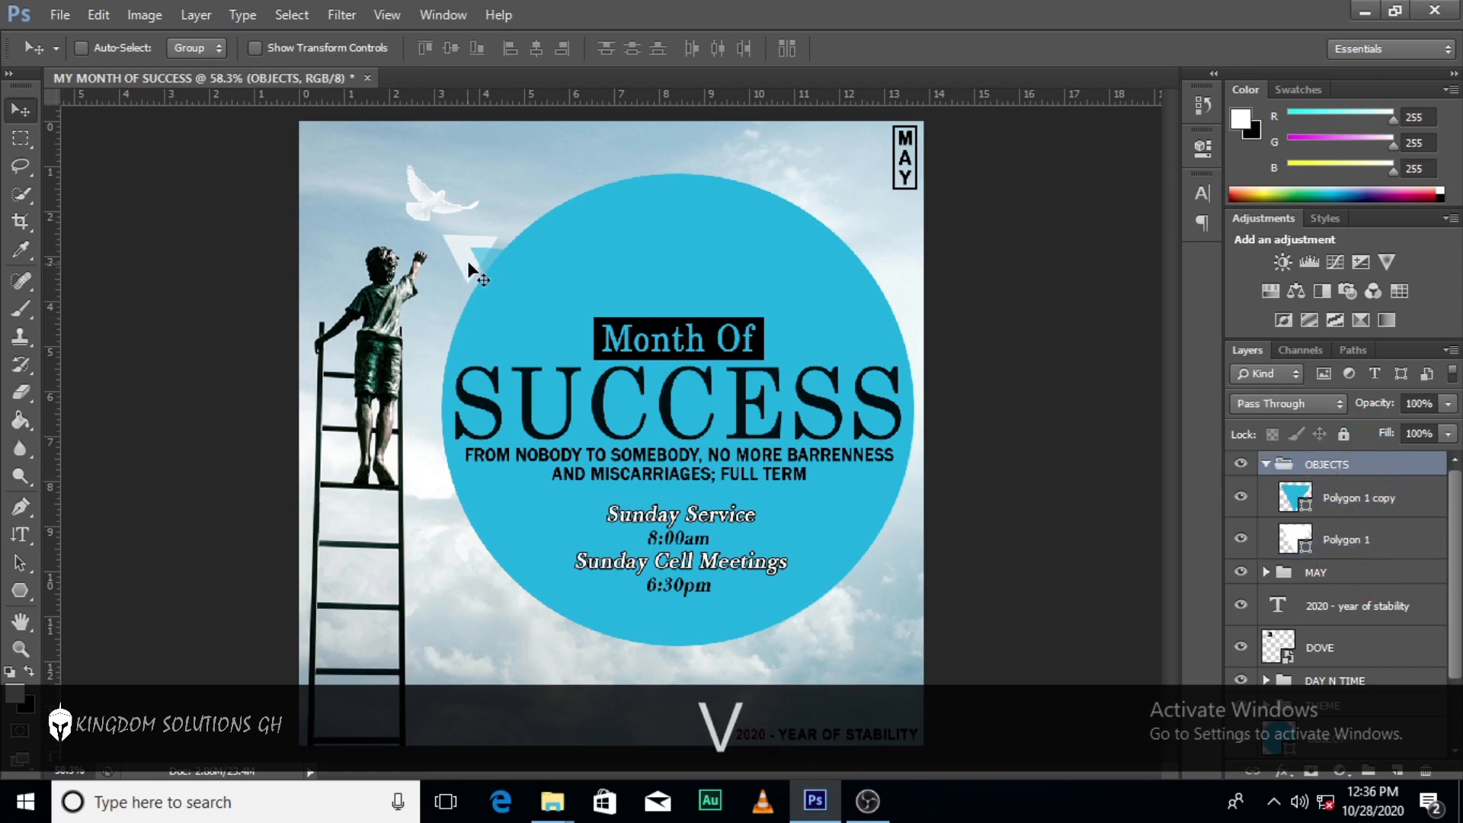
pyautogui.moveTo(467, 268)
pyautogui.mouseDown()
pyautogui.moveTo(455, 252)
pyautogui.moveTo(483, 260)
pyautogui.mouseUp()
# Fine-position the small blue triangle over the white triangle, offset slightly to its lower right.
pyautogui.click(1309, 498)
pyautogui.moveTo(479, 257); pyautogui.dragTo(480, 258)
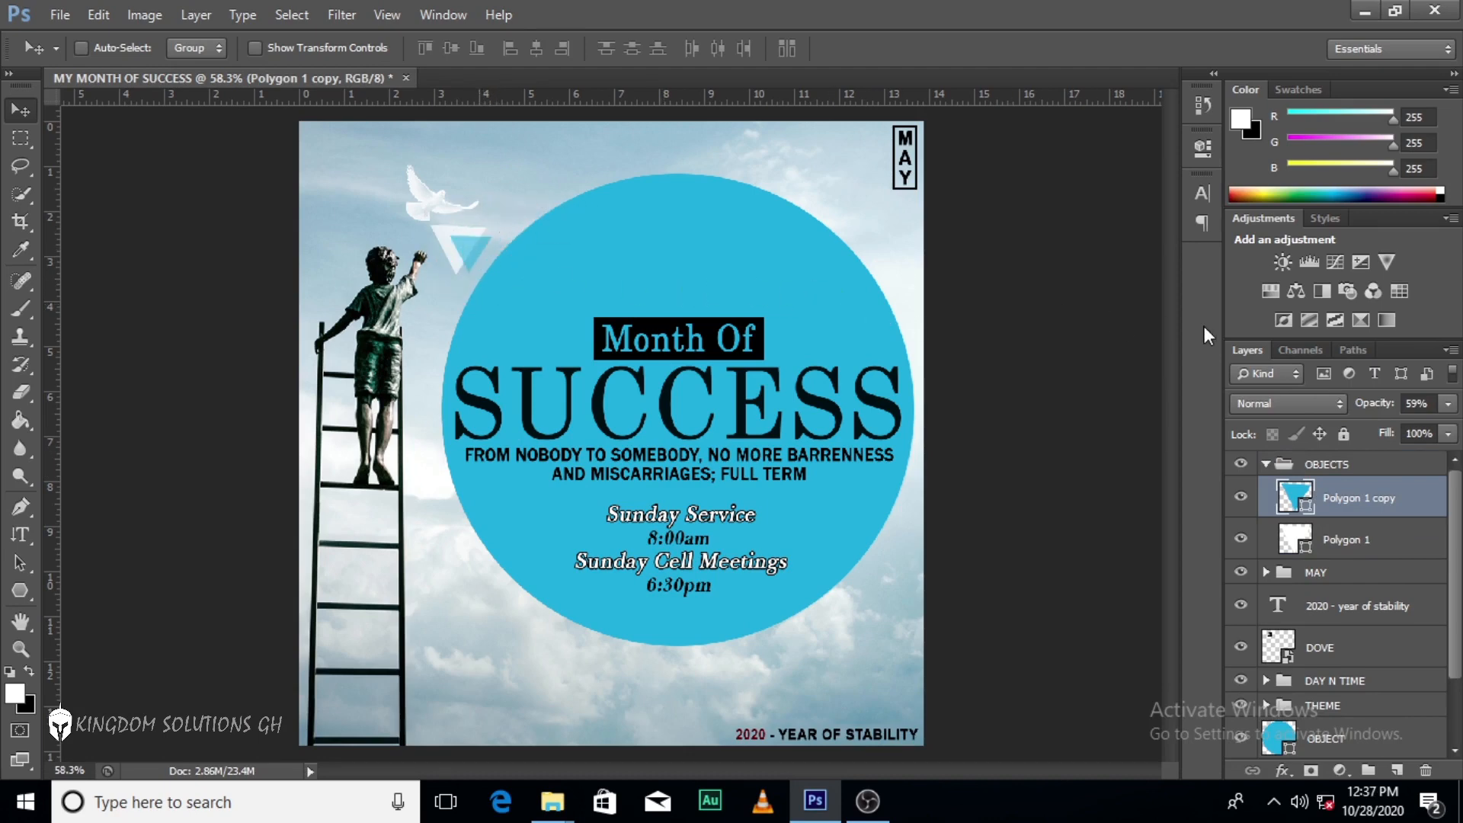
pyautogui.press('Left')
pyautogui.press('Left')
pyautogui.press('Left')
pyautogui.press('Left')
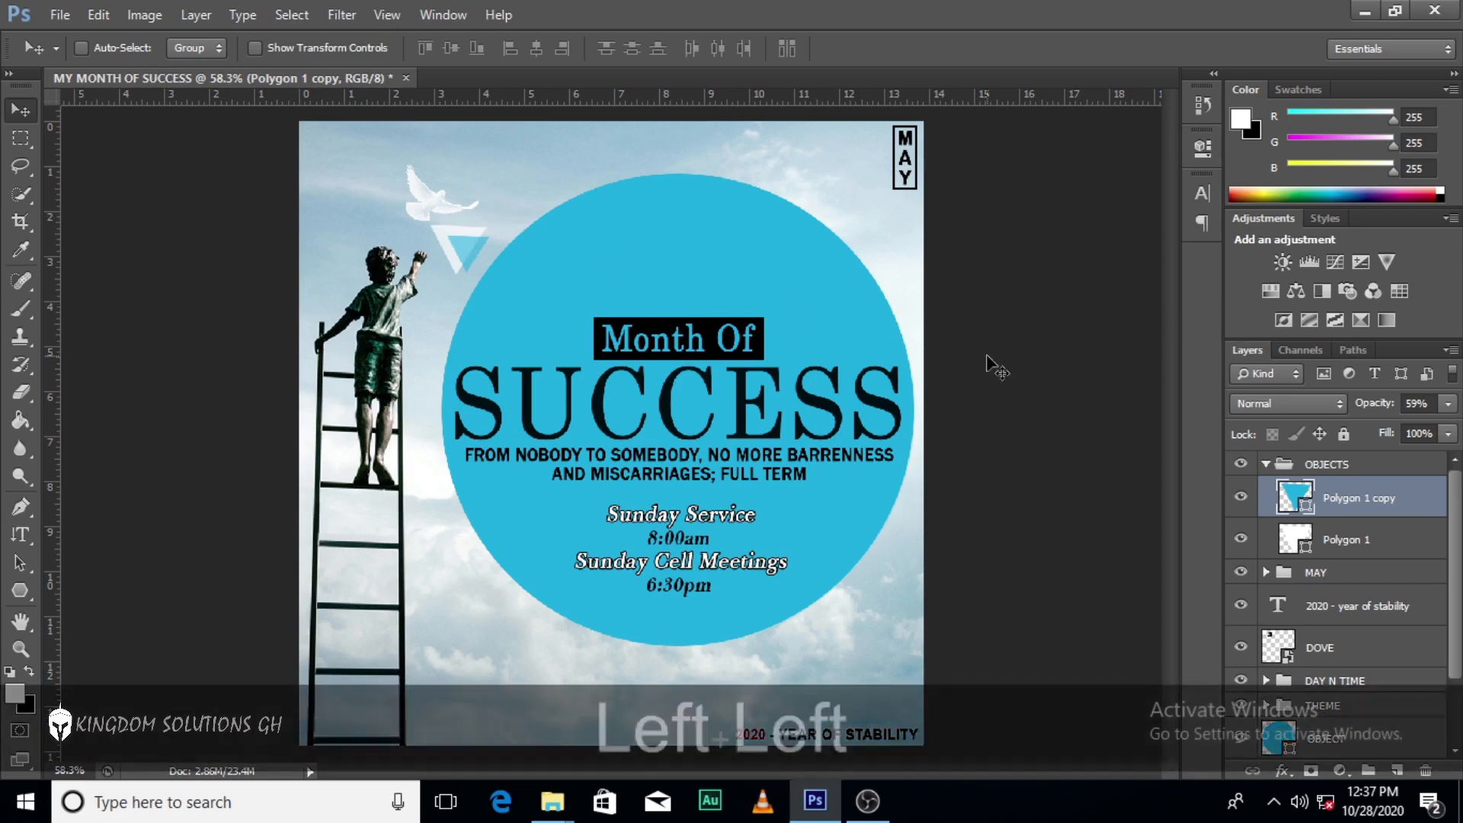
pyautogui.press('Down')
pyautogui.press('Down')
pyautogui.press('Down')
pyautogui.press('Down')
pyautogui.press('Right')
pyautogui.press('Right')
pyautogui.press('Right')
pyautogui.press('Right')
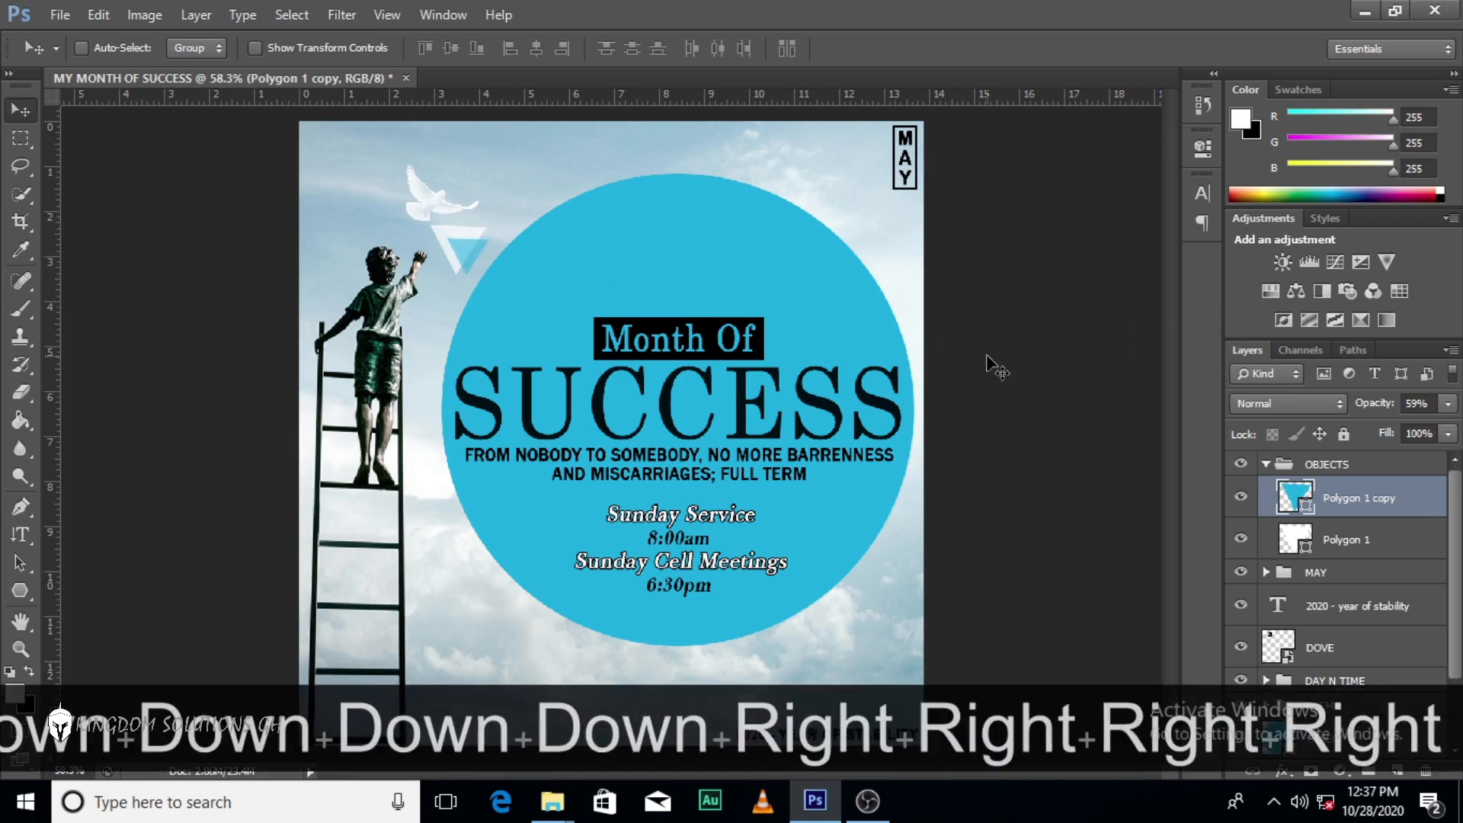
# Duplicate both triangles, place the copies beside the circle's lower-left edge, and rotate them about -59° to point up.
pyautogui.keyDown('ctrl'); pyautogui.click(1350, 537); pyautogui.keyUp('ctrl')
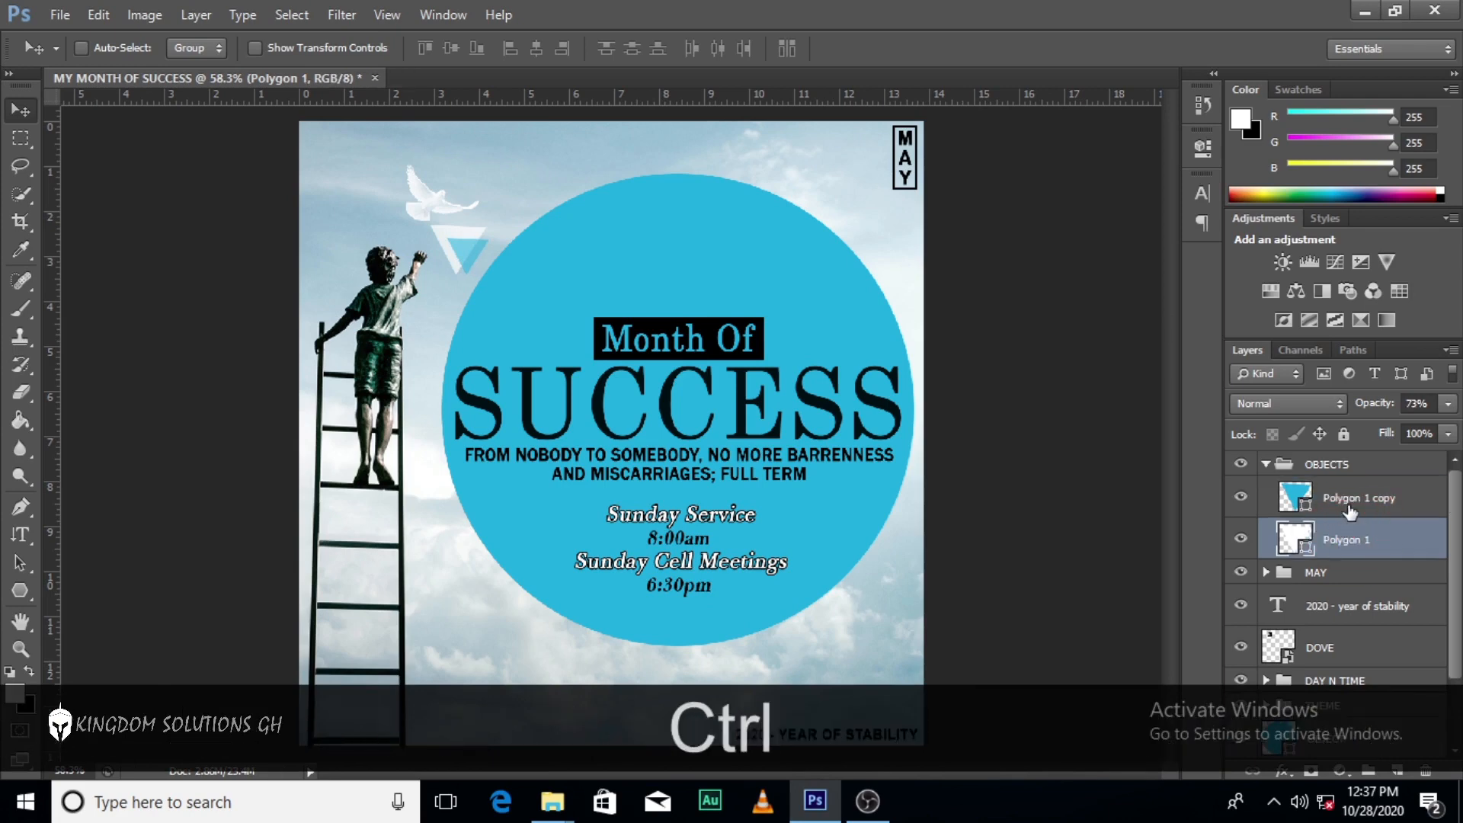
pyautogui.hotkey('ctrl', 'j')
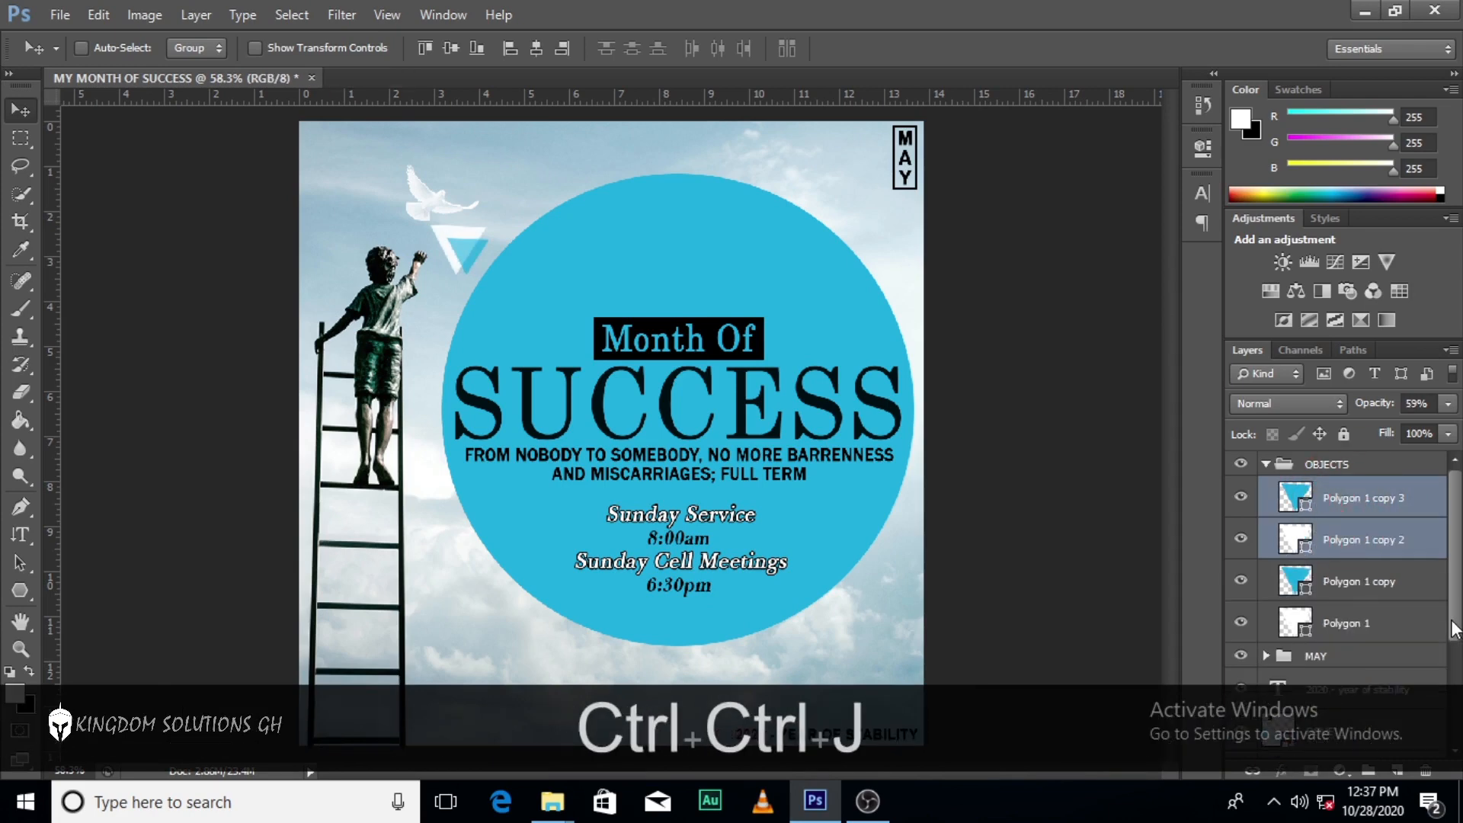
pyautogui.moveTo(466, 249); pyautogui.dragTo(534, 480)
pyautogui.hotkey('ctrl', 't')
pyautogui.moveTo(546, 551); pyautogui.dragTo(545, 536)
pyautogui.moveTo(478, 592); pyautogui.dragTo(486, 587)
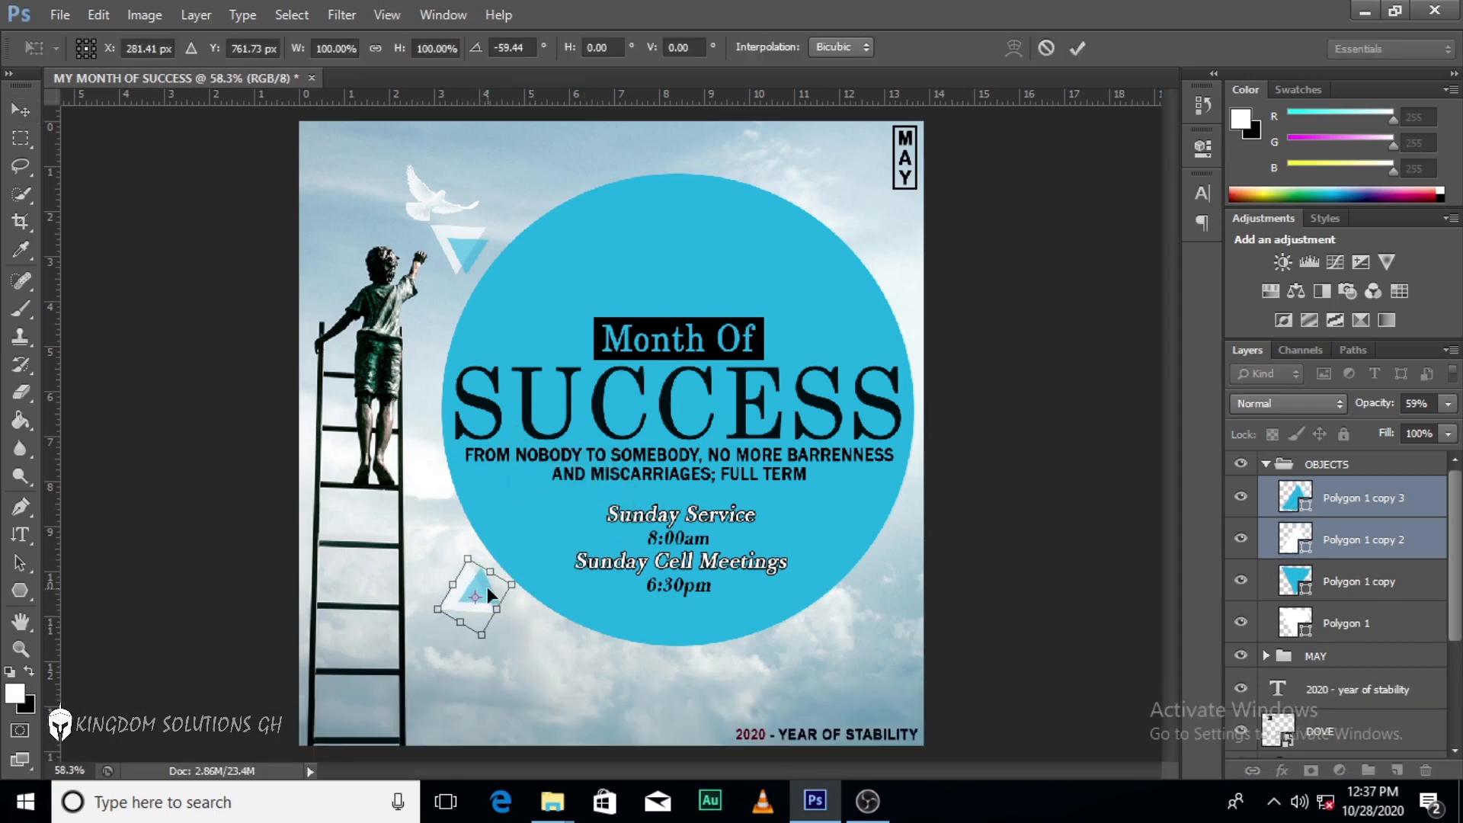
pyautogui.press('Return')
# Try recoloring the original white triangle yellow (#FFFF00), and undo back to the duplicated lower-left pair.
pyautogui.press('BackSpace')
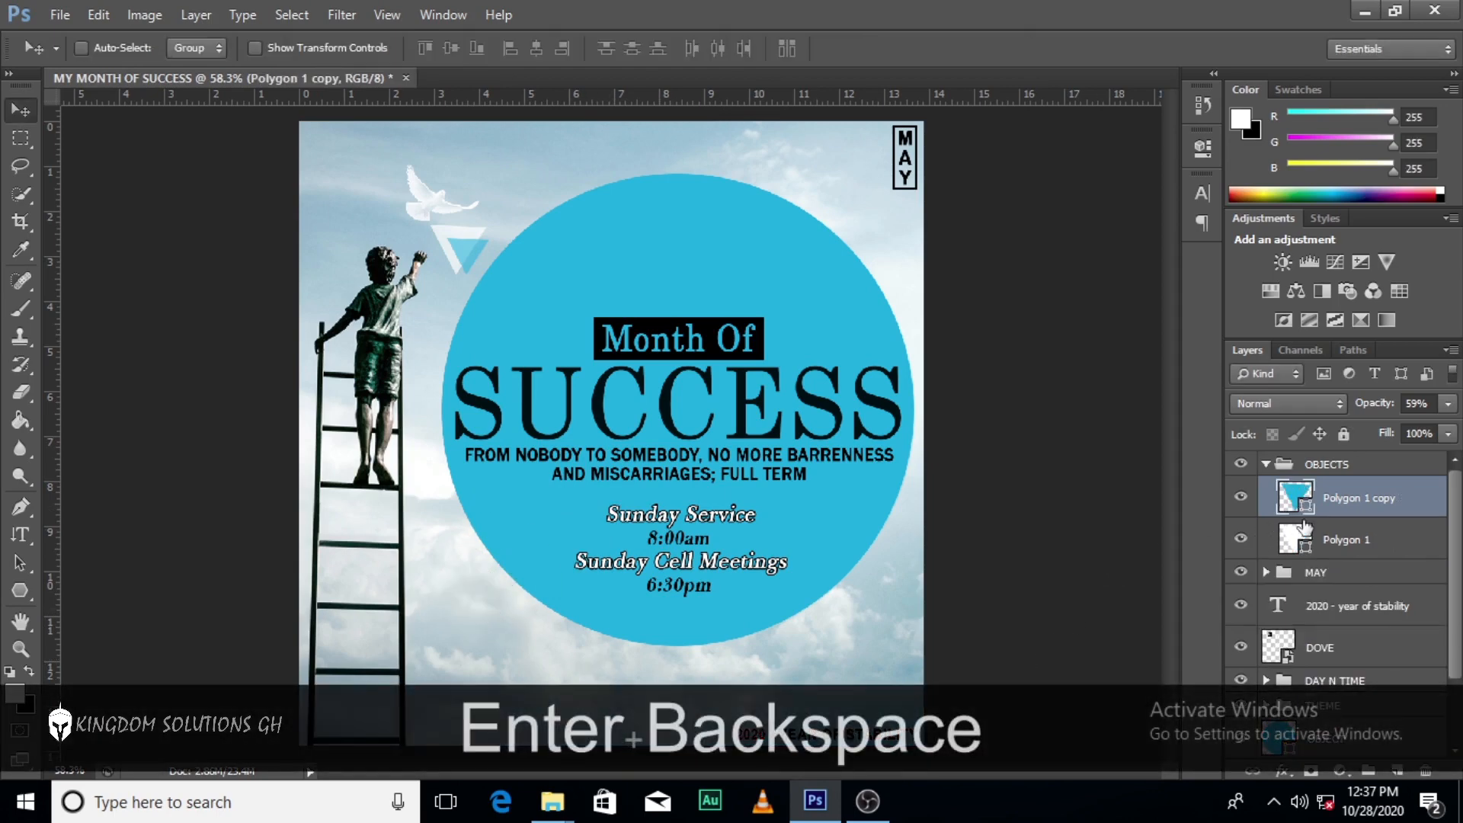
pyautogui.click(1304, 528)
pyautogui.doubleClick(1299, 535)
pyautogui.doubleClick(850, 486)
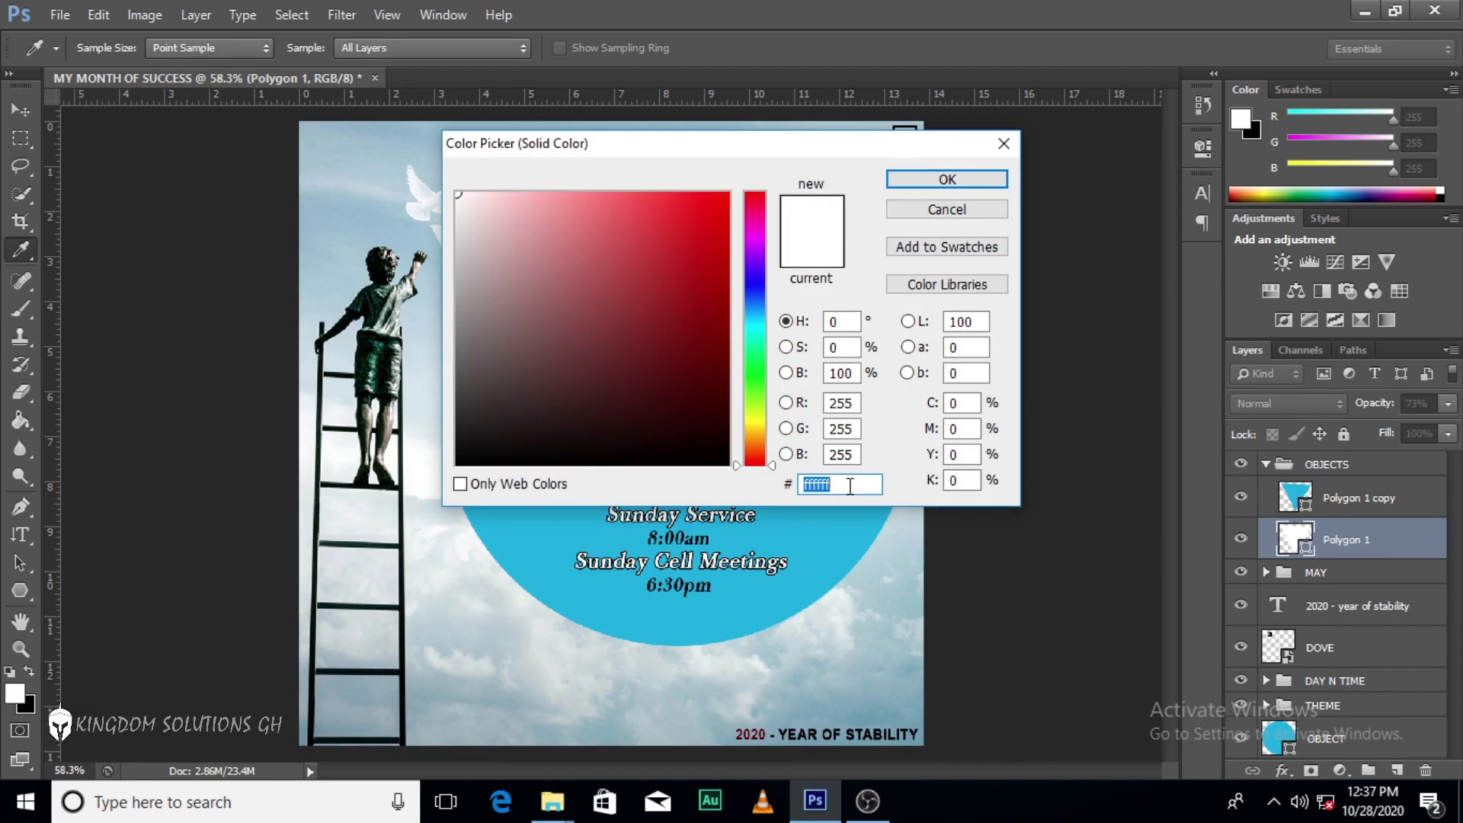
pyautogui.write('FF')
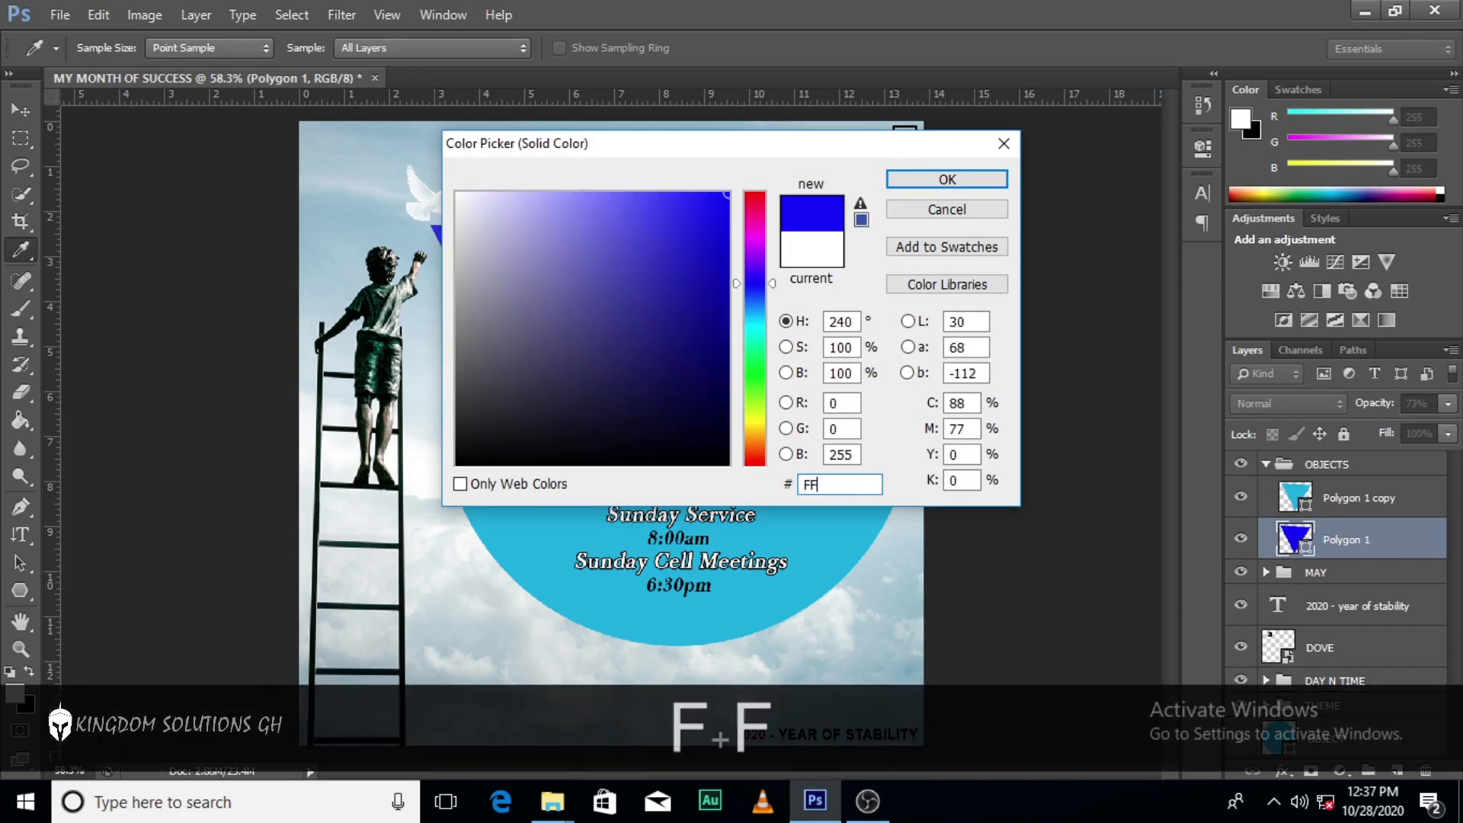
pyautogui.write('FF00')
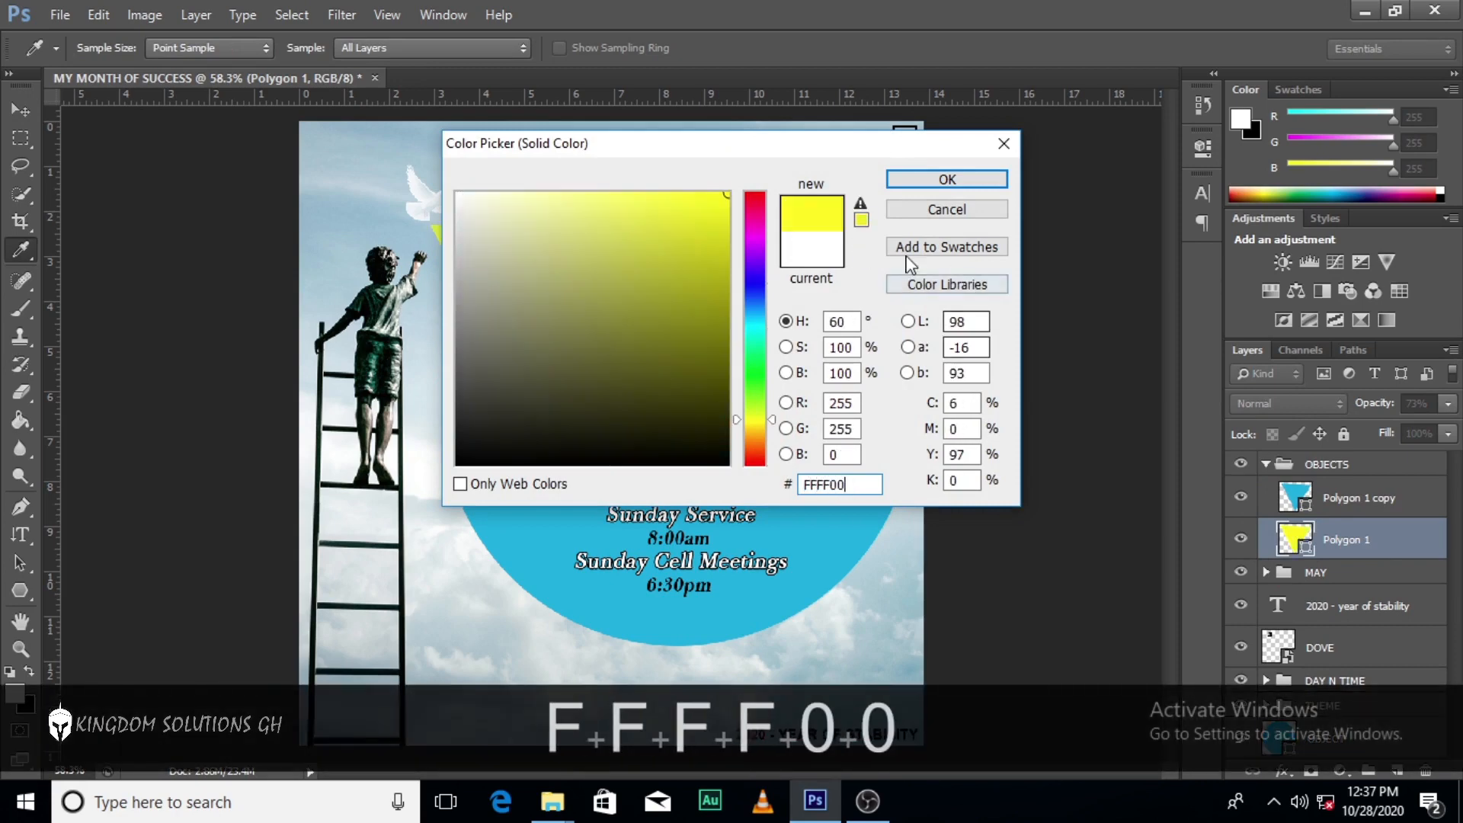
pyautogui.click(940, 181)
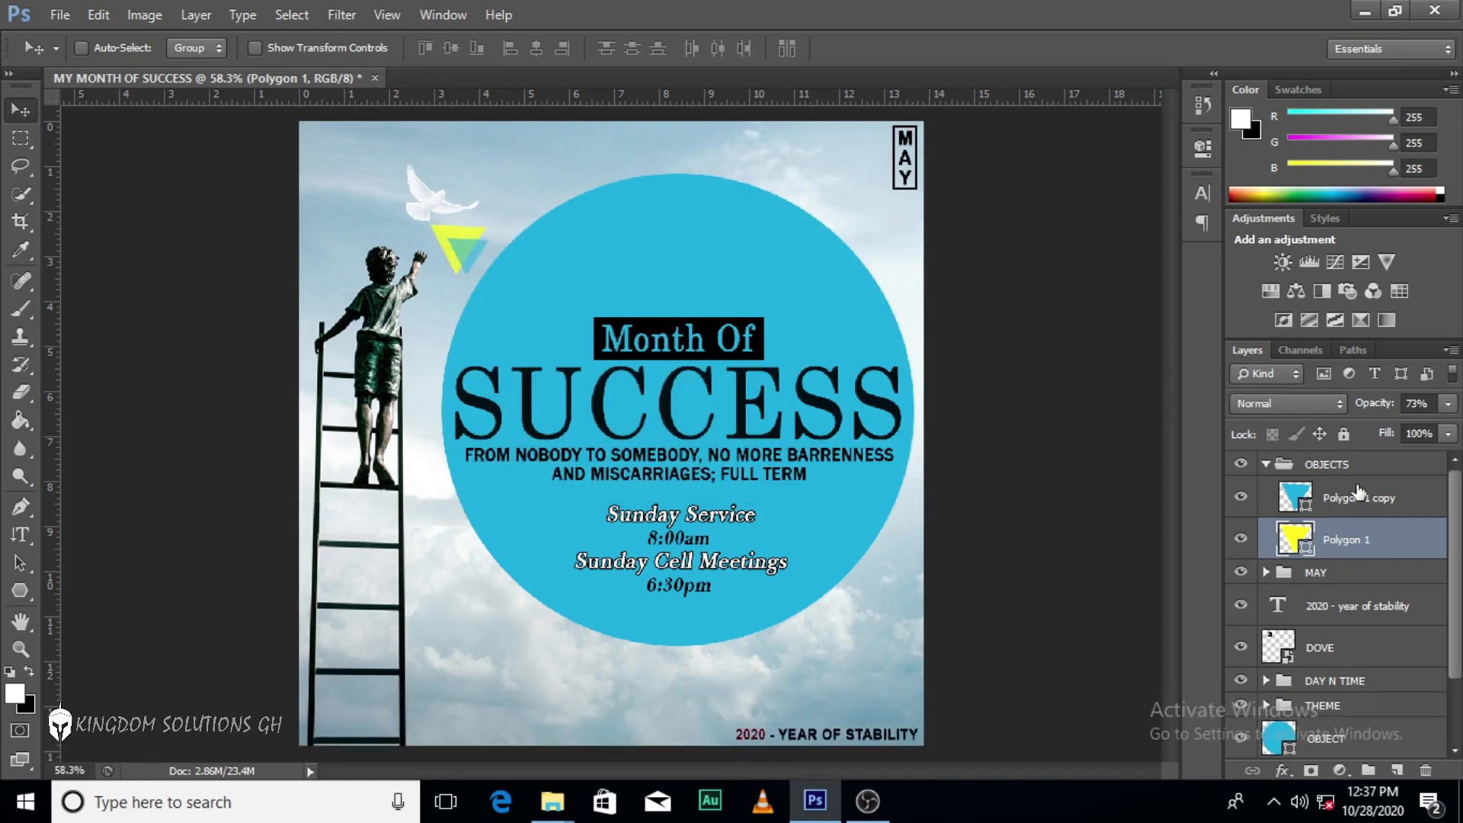
pyautogui.hotkey('ctrl', 'z')
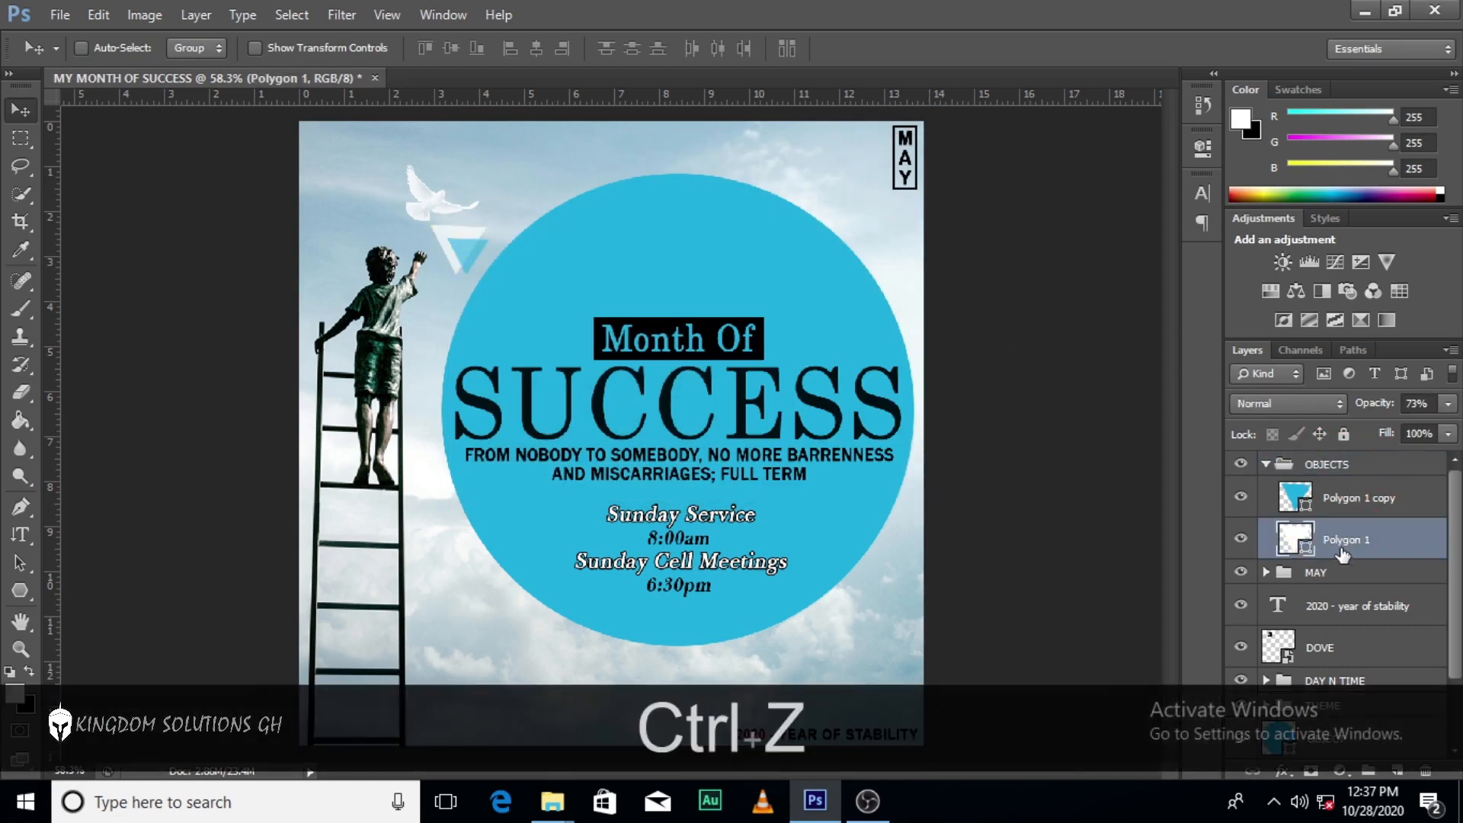
pyautogui.hotkey('ctrl', 'alt', 'z')
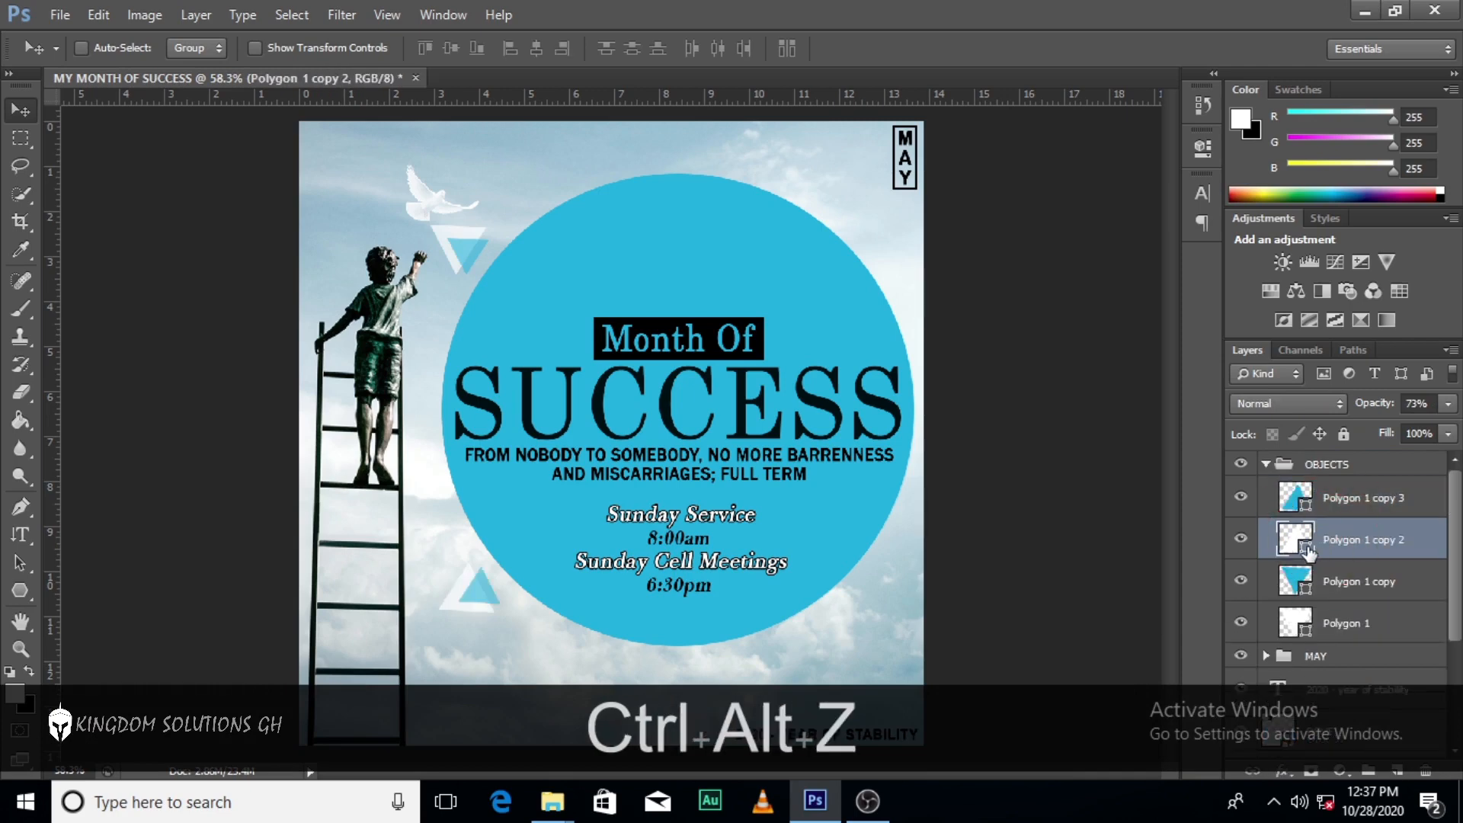
# Recolor the white triangle of the lower-left pair to yellow (#FFFF00).
pyautogui.doubleClick(1303, 548)
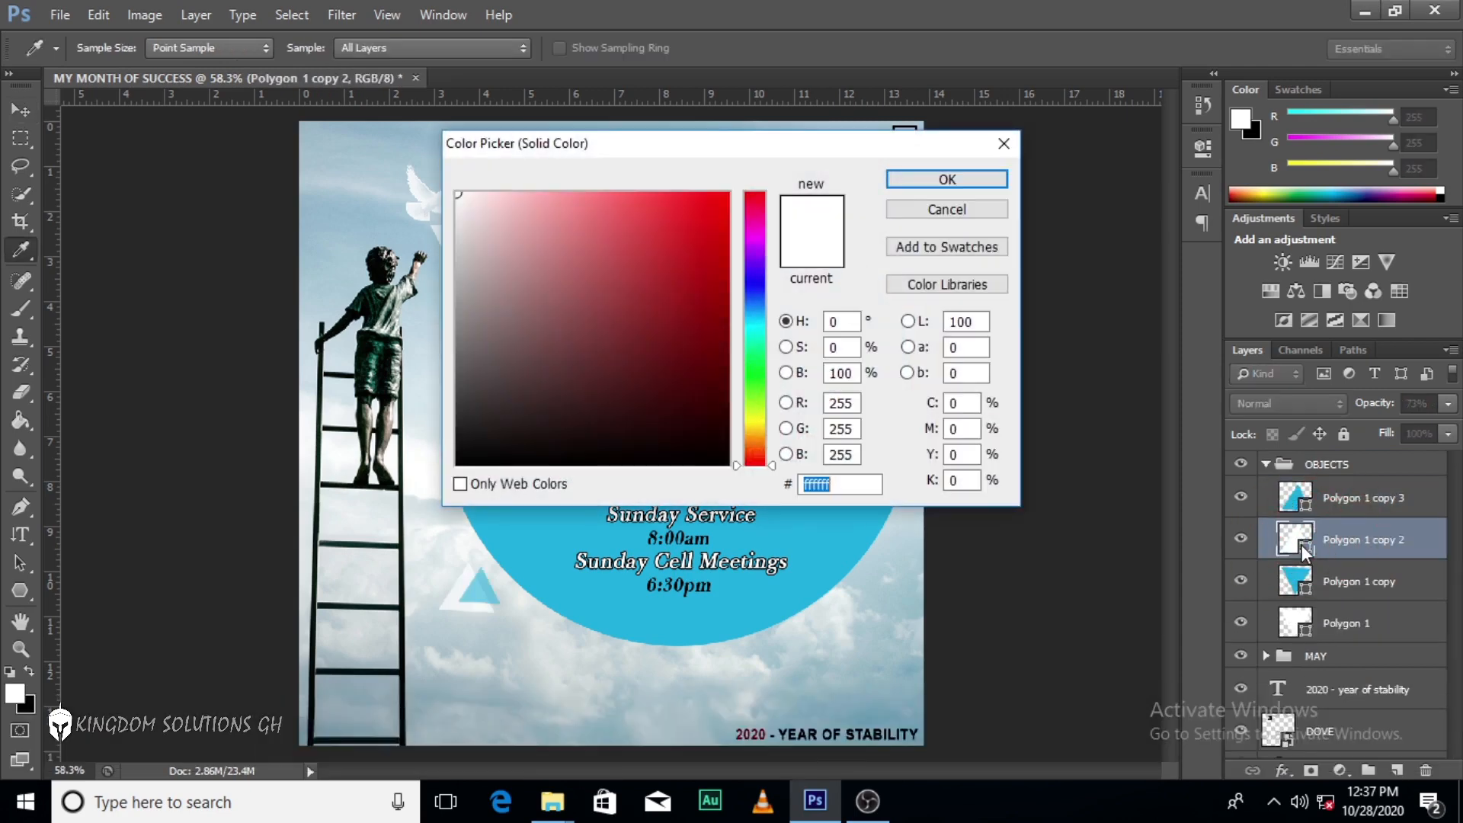
pyautogui.click(688, 371)
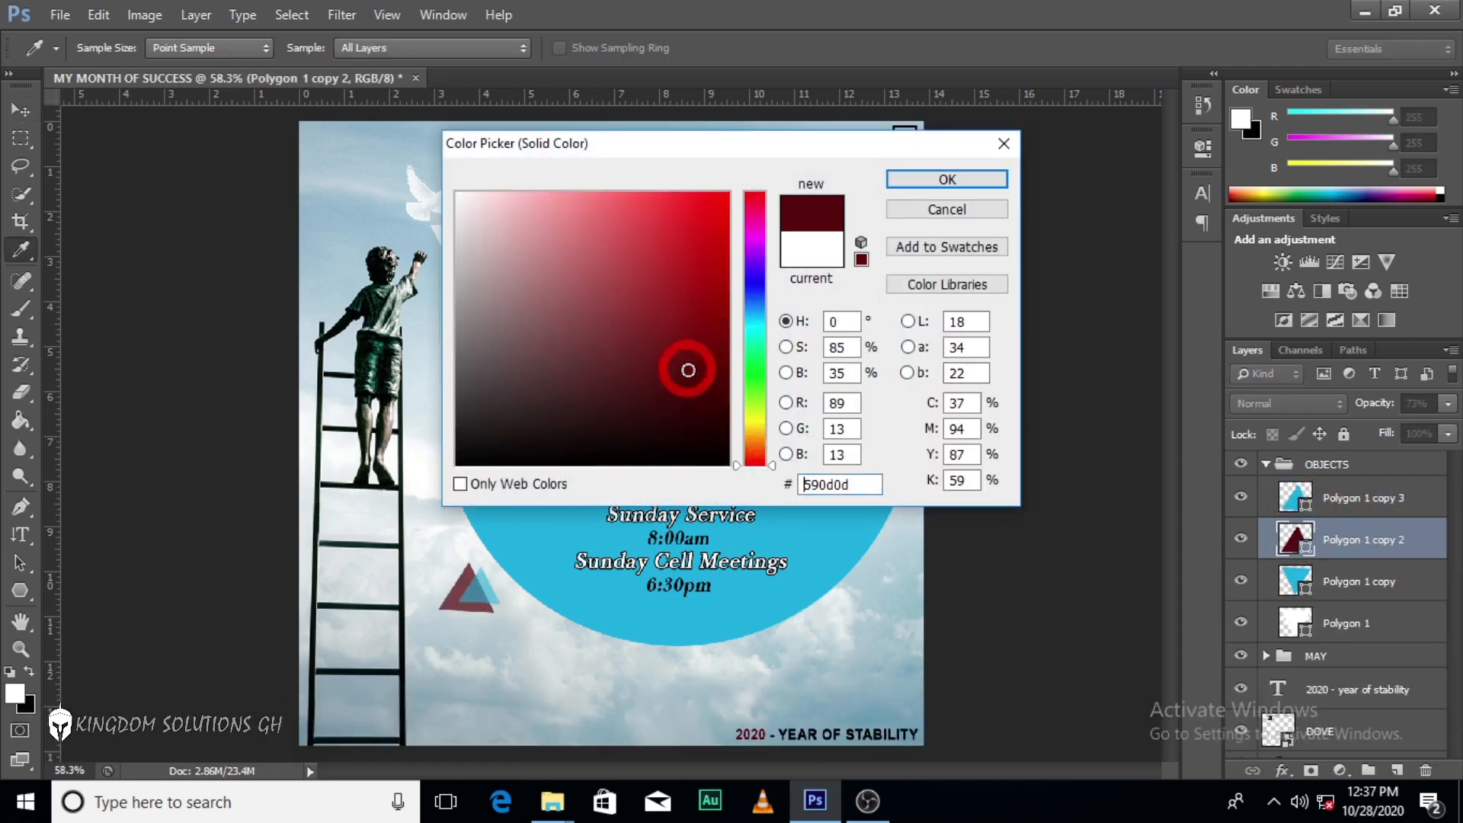
pyautogui.doubleClick(869, 484)
pyautogui.write('FFFF')
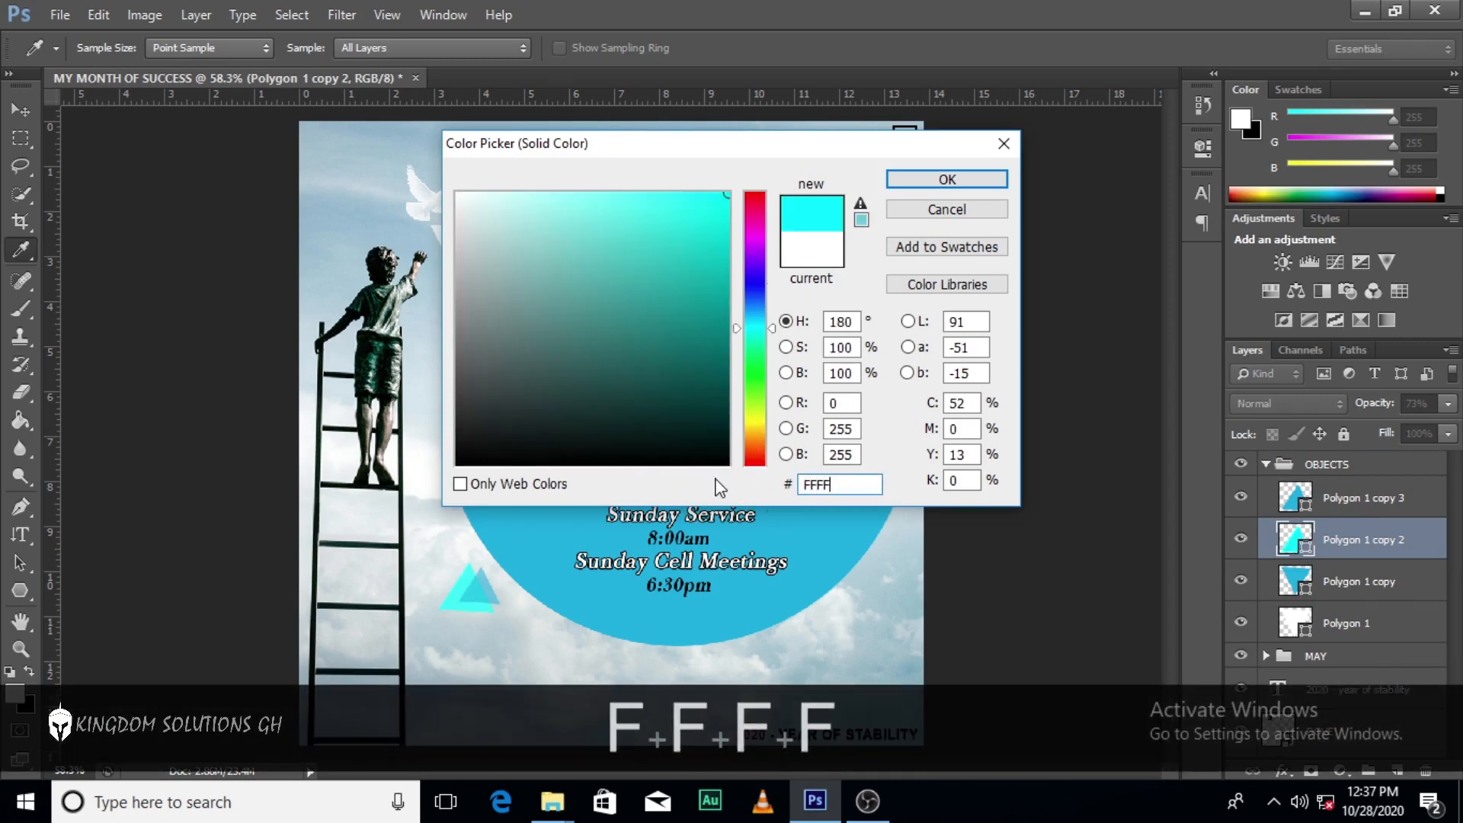
pyautogui.write('00')
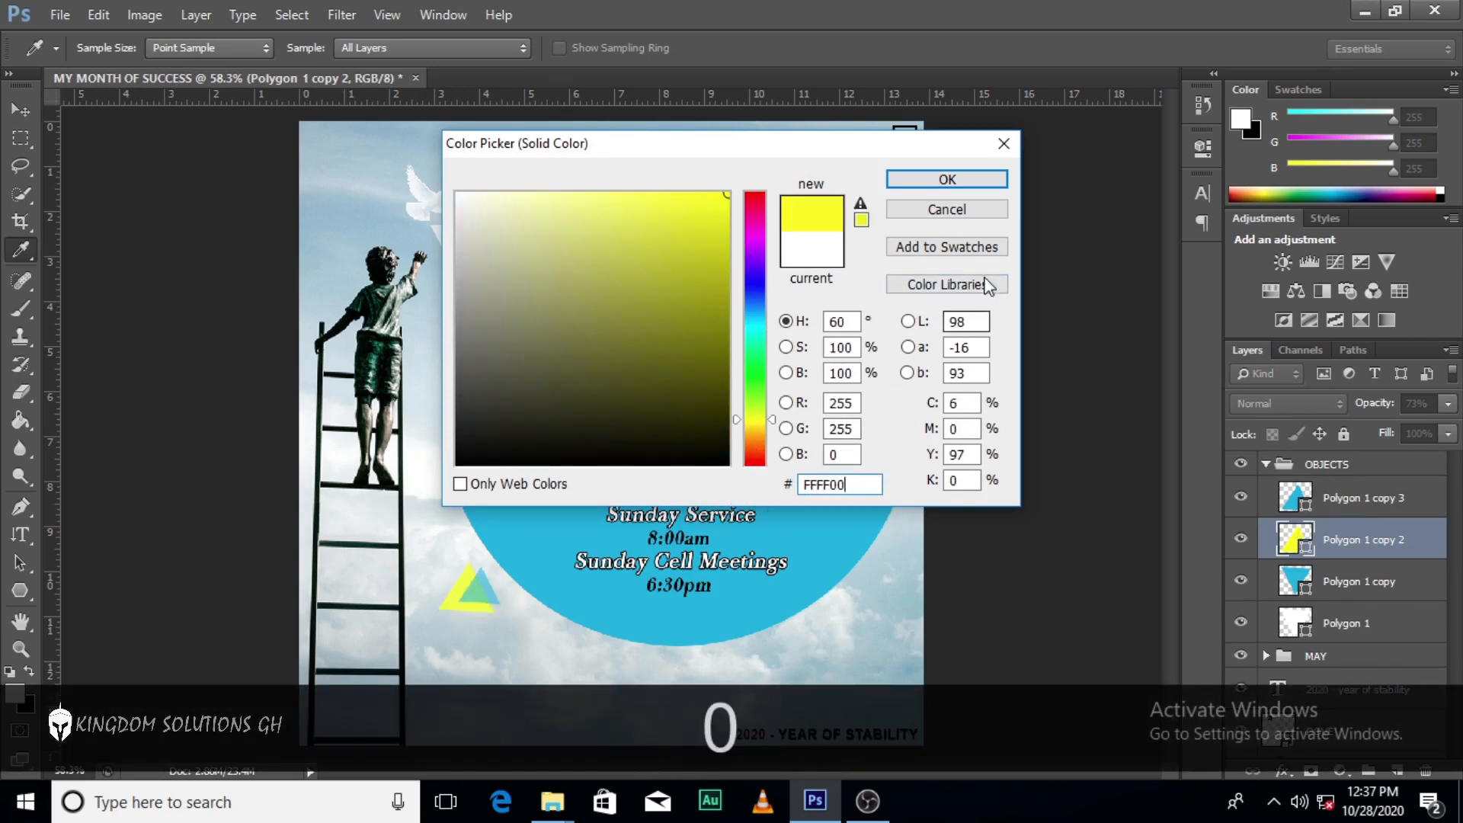
pyautogui.click(946, 180)
# Duplicate the lower-left pair's blue triangle and place the copy on the circle's lower-right edge.
pyautogui.click(1339, 494)
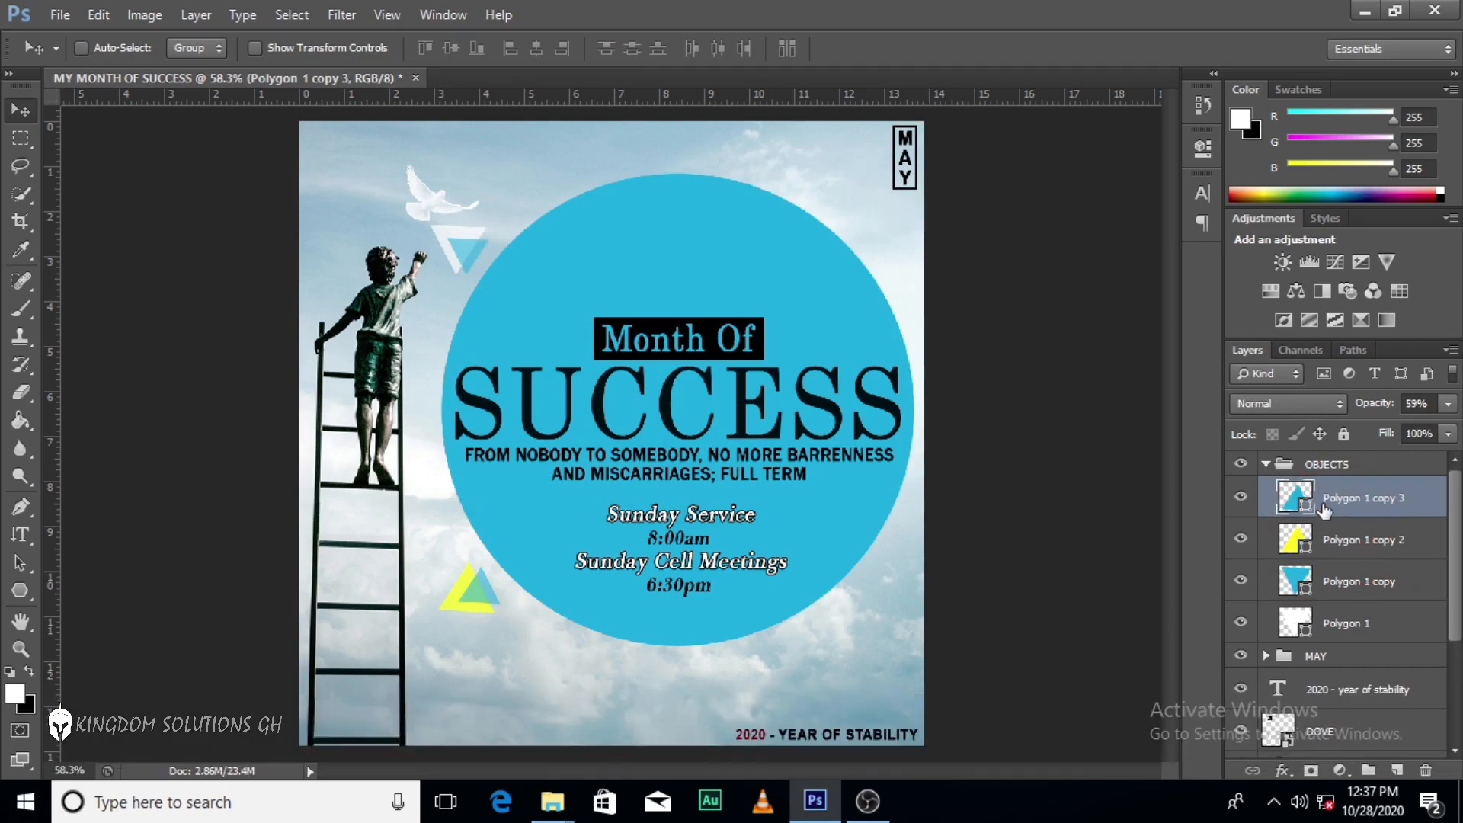
pyautogui.hotkey('ctrl', 'j')
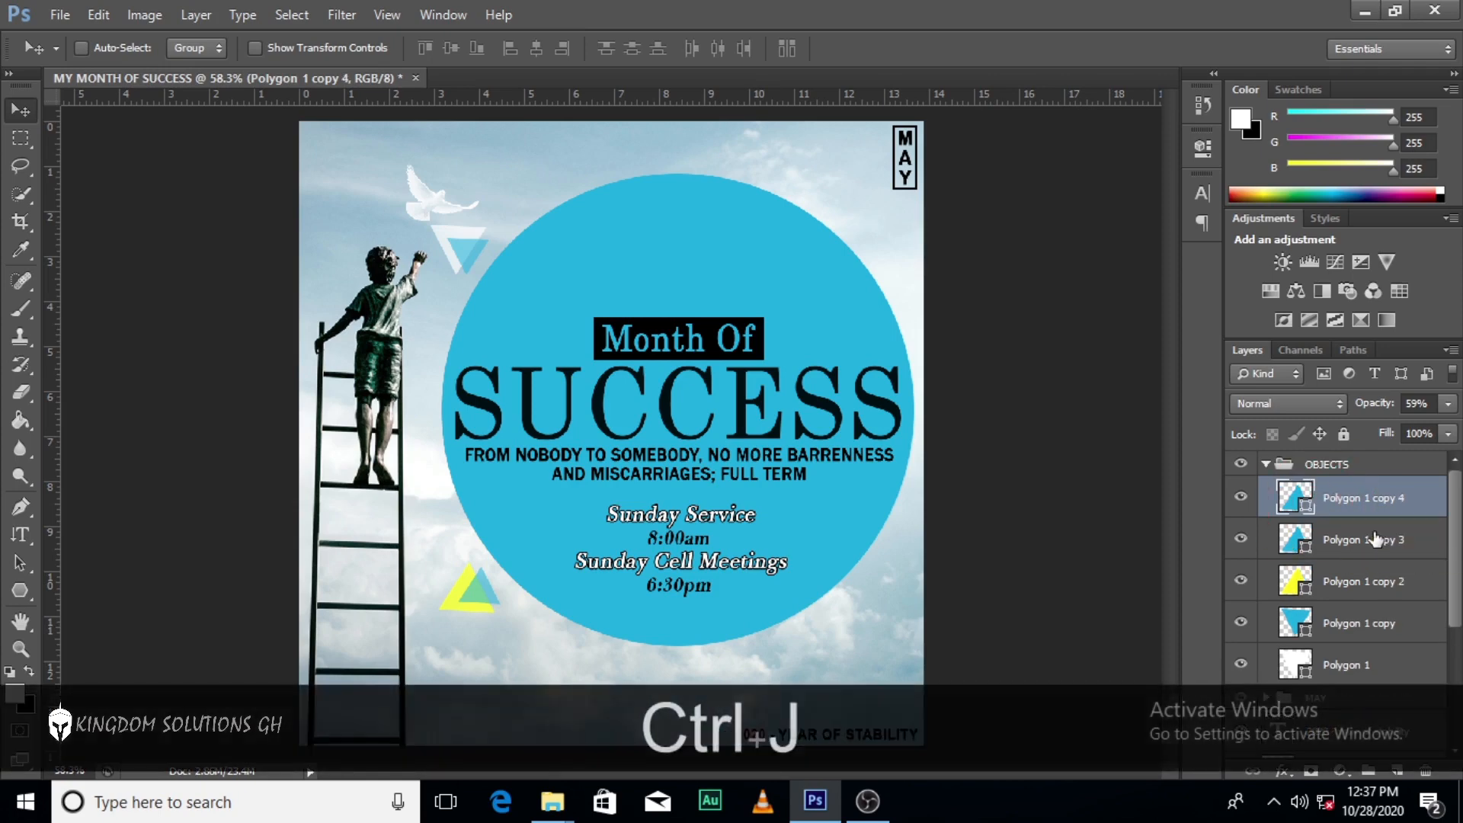
pyautogui.moveTo(478, 593); pyautogui.dragTo(856, 569)
# Recolor the triangle on the circle's lower-right edge to black (#000000).
pyautogui.doubleClick(1291, 496)
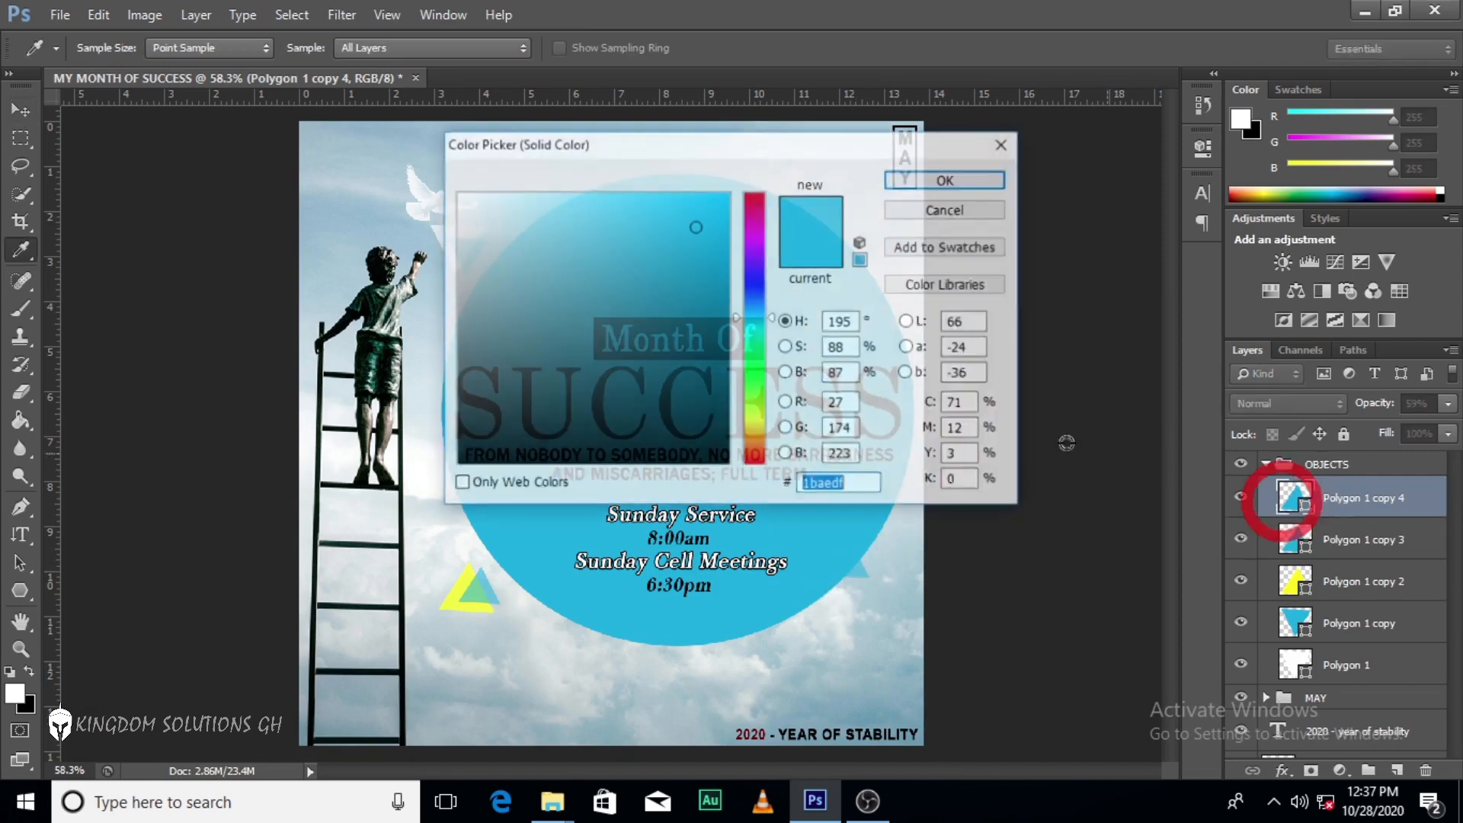
pyautogui.click(411, 480)
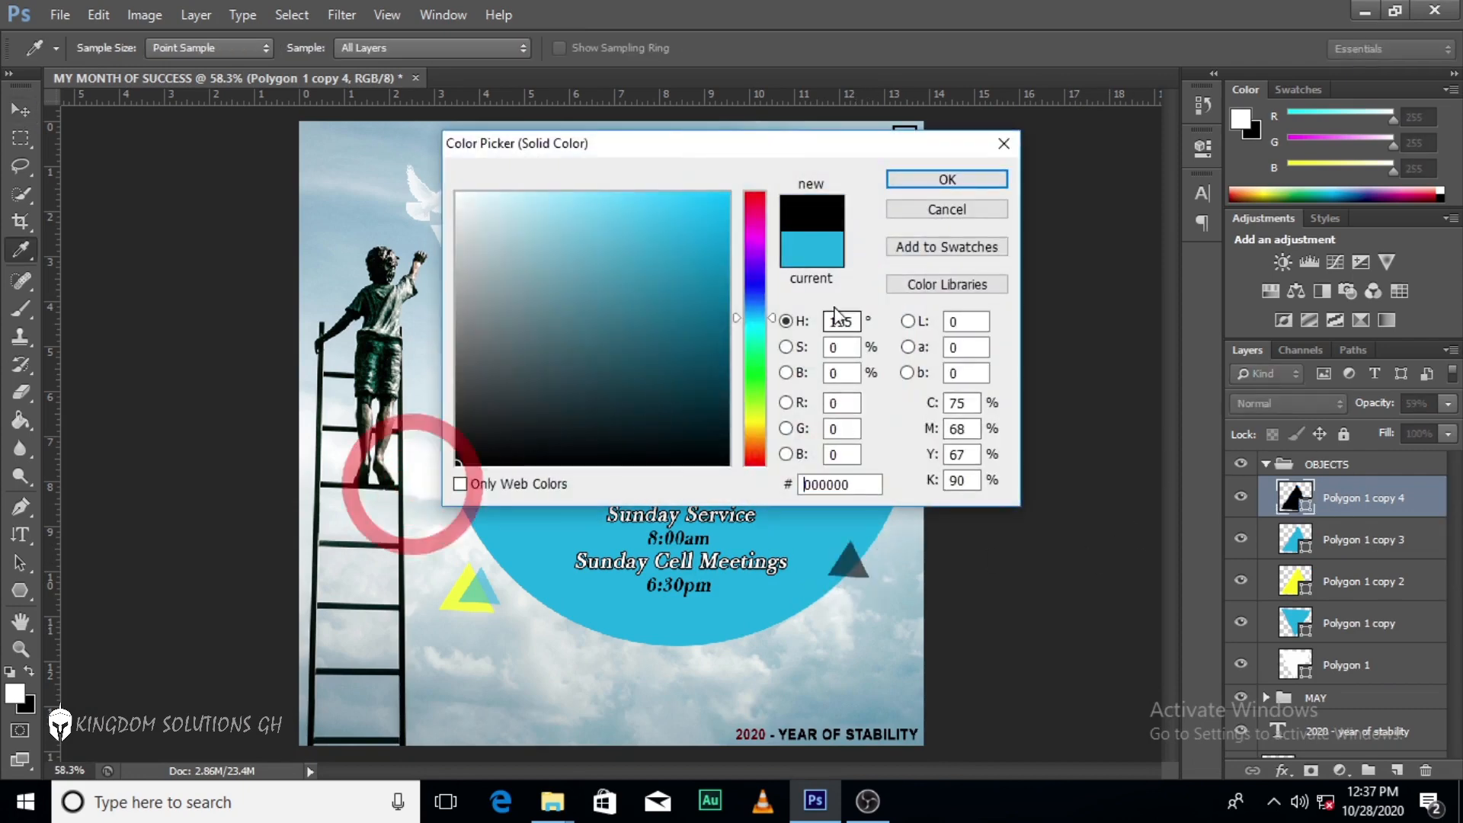
pyautogui.click(942, 182)
pyautogui.click(1386, 517)
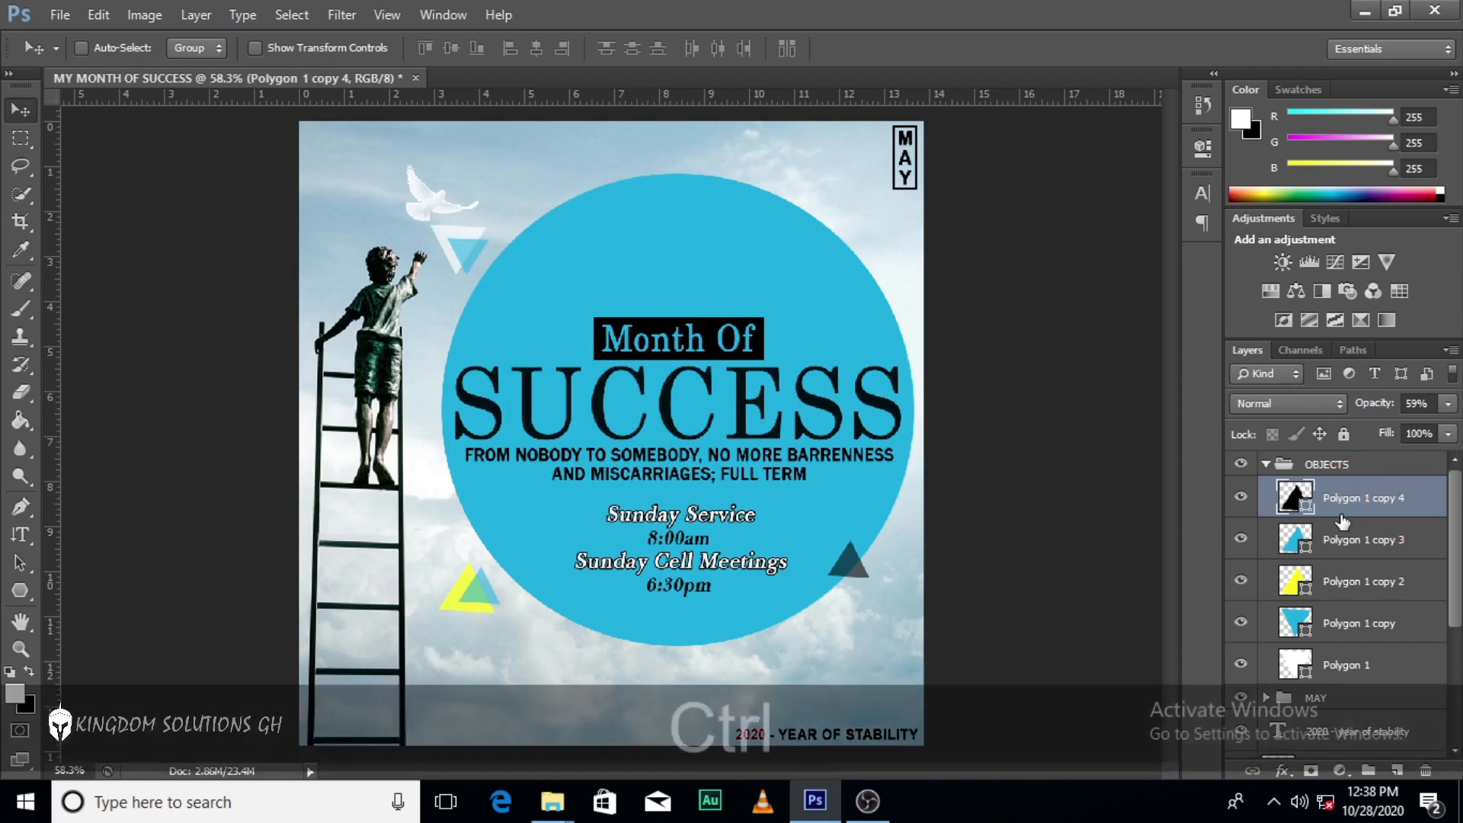
# Duplicate the black triangle, move the copy beneath the circle layer, and rotate it beside the original on the circle's lower-right edge.
pyautogui.hotkey('ctrl', 'j')
pyautogui.moveTo(1370, 516); pyautogui.dragTo(1345, 677)
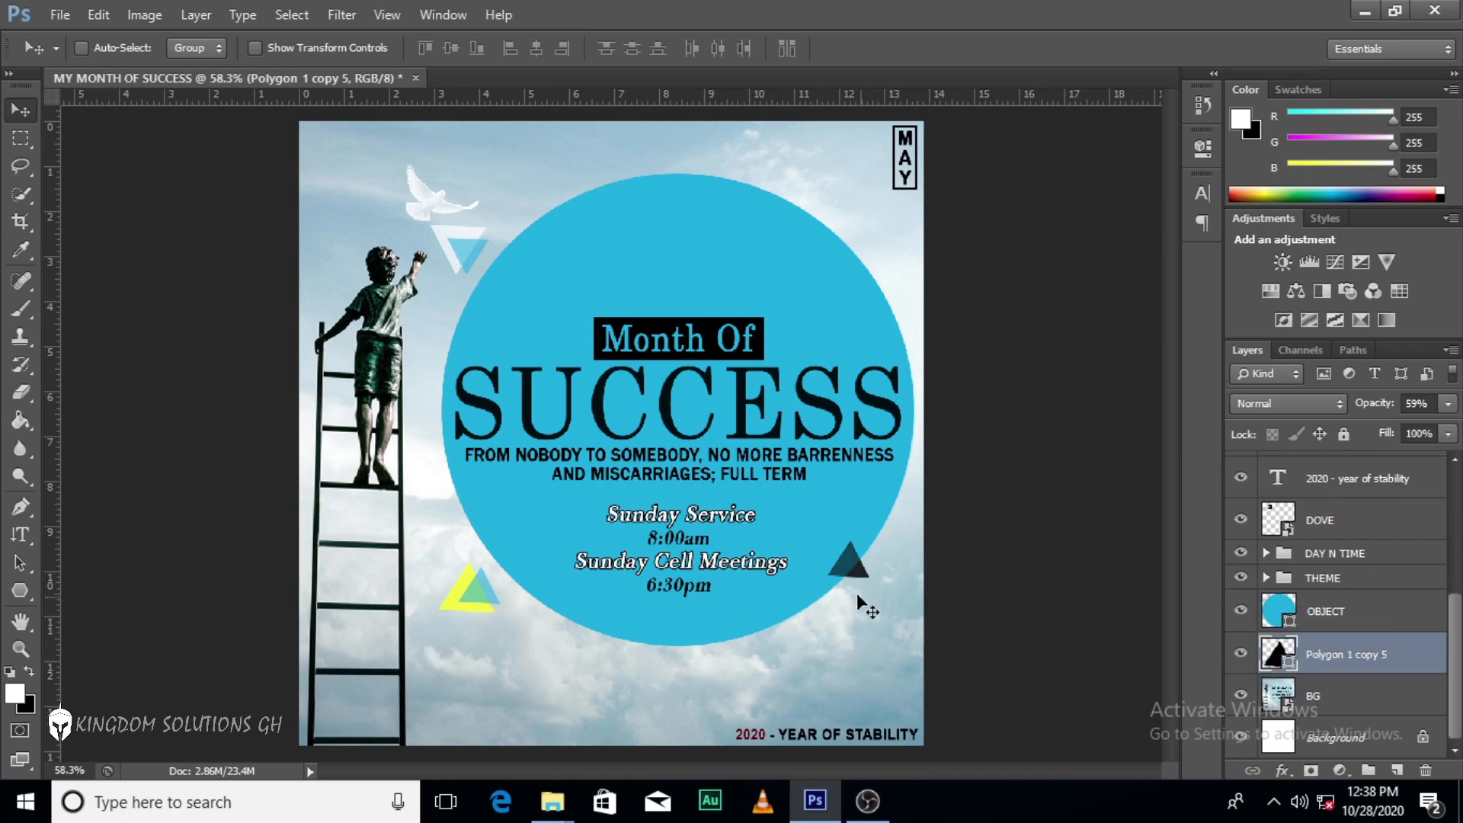
pyautogui.moveTo(857, 575); pyautogui.dragTo(883, 569)
pyautogui.hotkey('ctrl', 't')
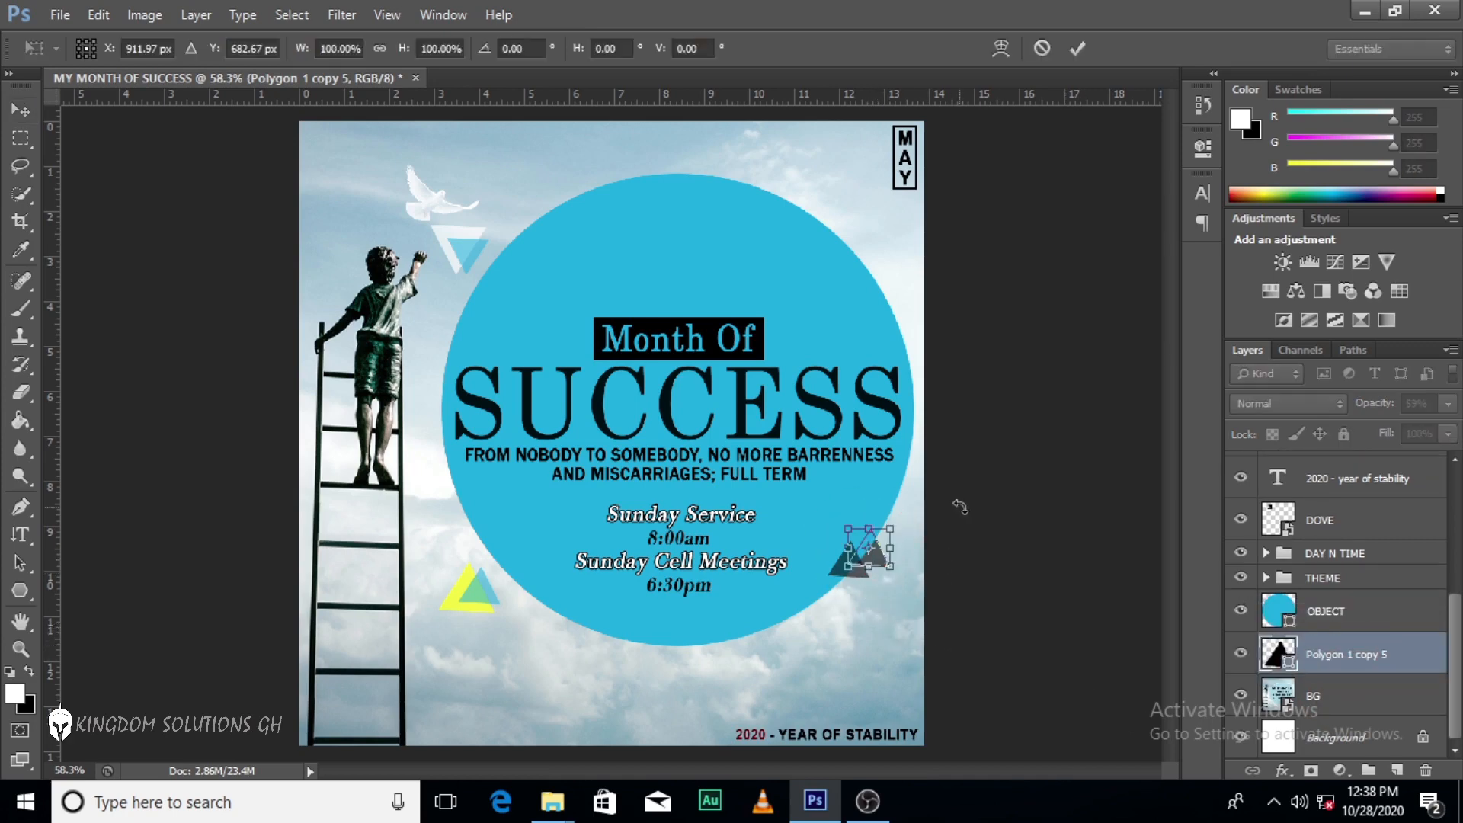
pyautogui.moveTo(960, 506); pyautogui.dragTo(927, 418)
pyautogui.moveTo(874, 555); pyautogui.dragTo(891, 552)
pyautogui.press('Return')
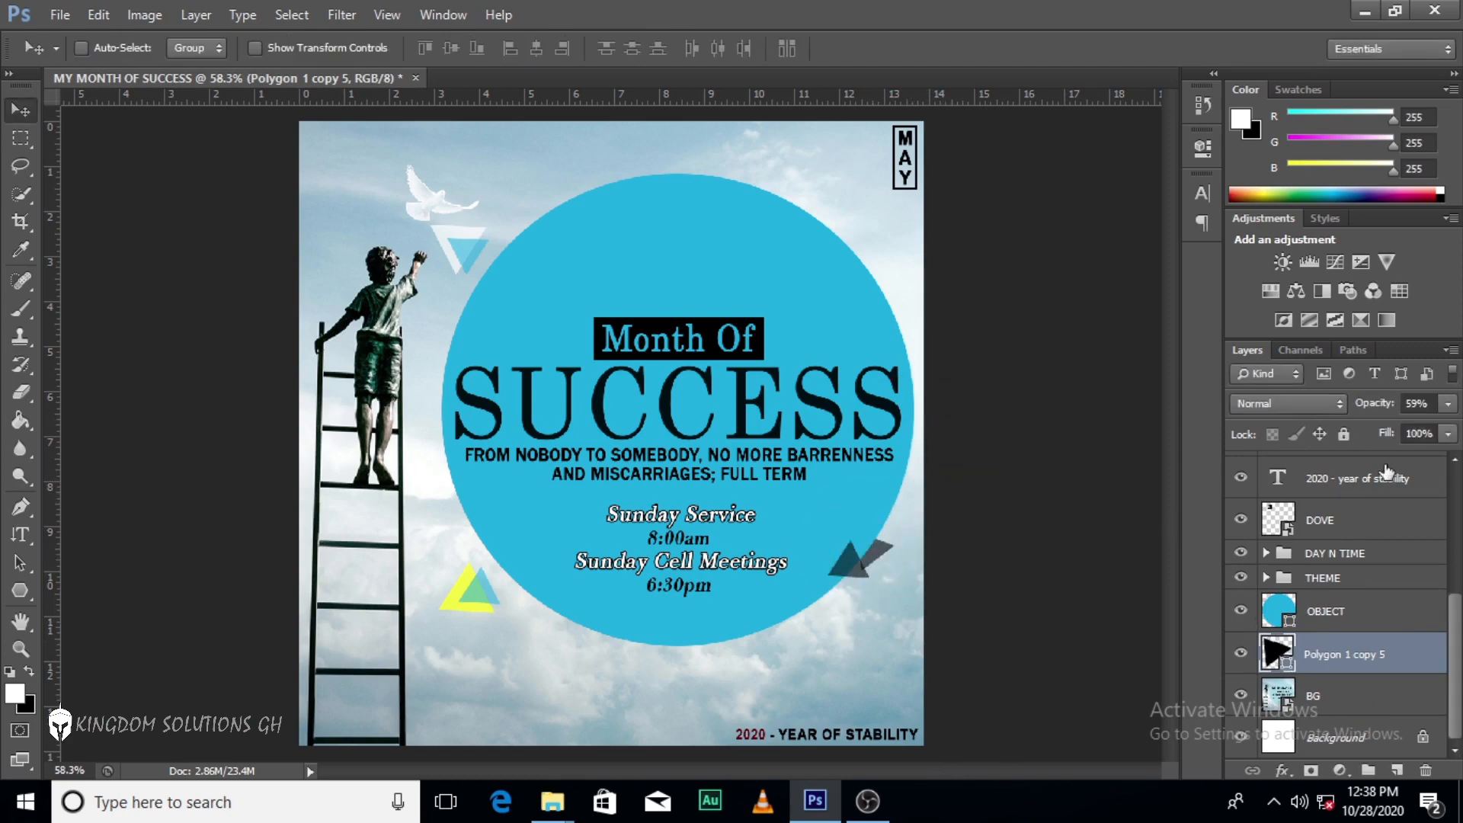
# Set the rotated black triangle's opacity to 100% and collapse the OBJECTS group.
pyautogui.click(1447, 404)
pyautogui.moveTo(1425, 427); pyautogui.dragTo(1437, 424)
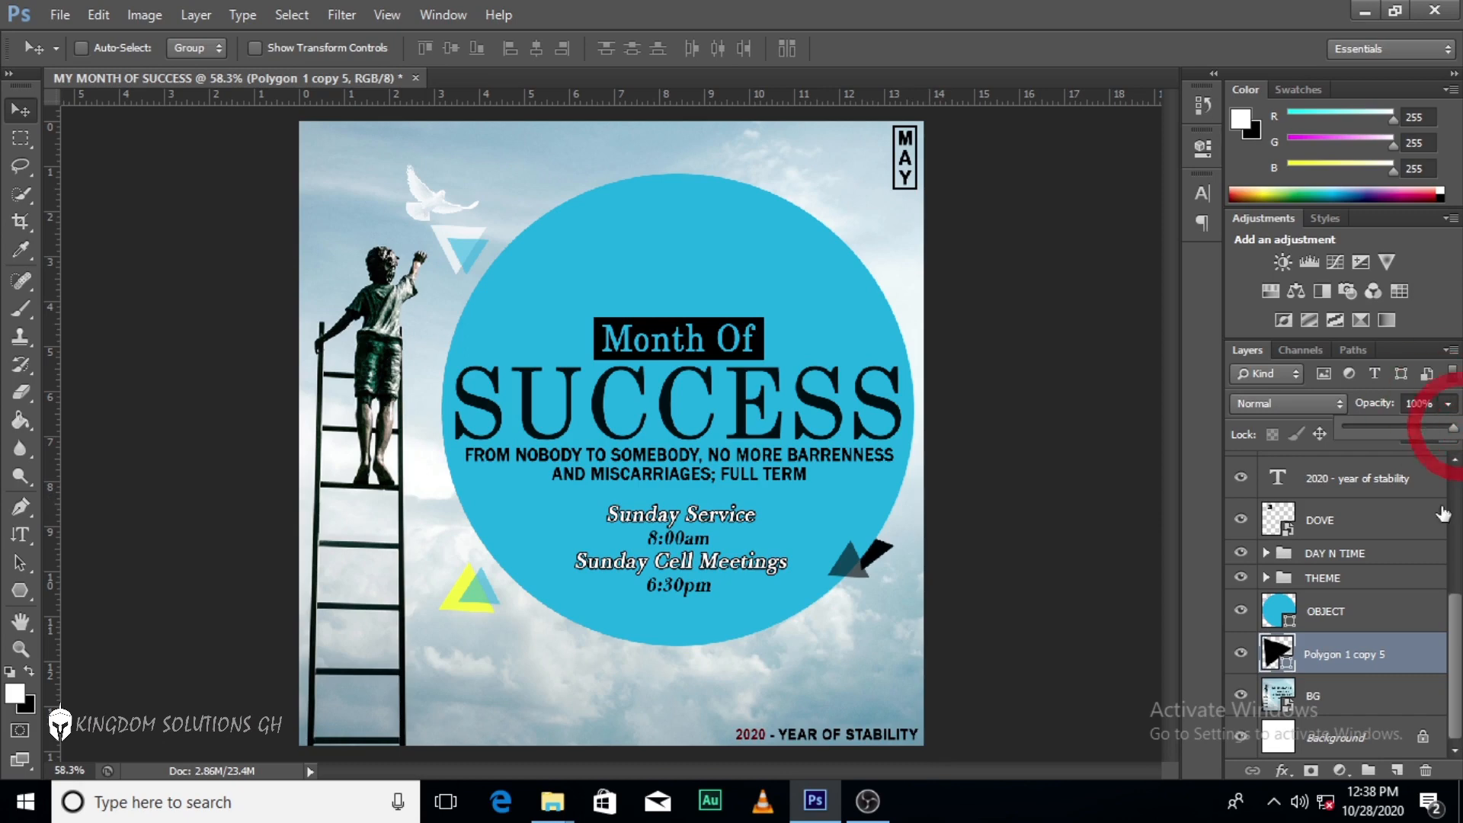
pyautogui.click(1340, 653)
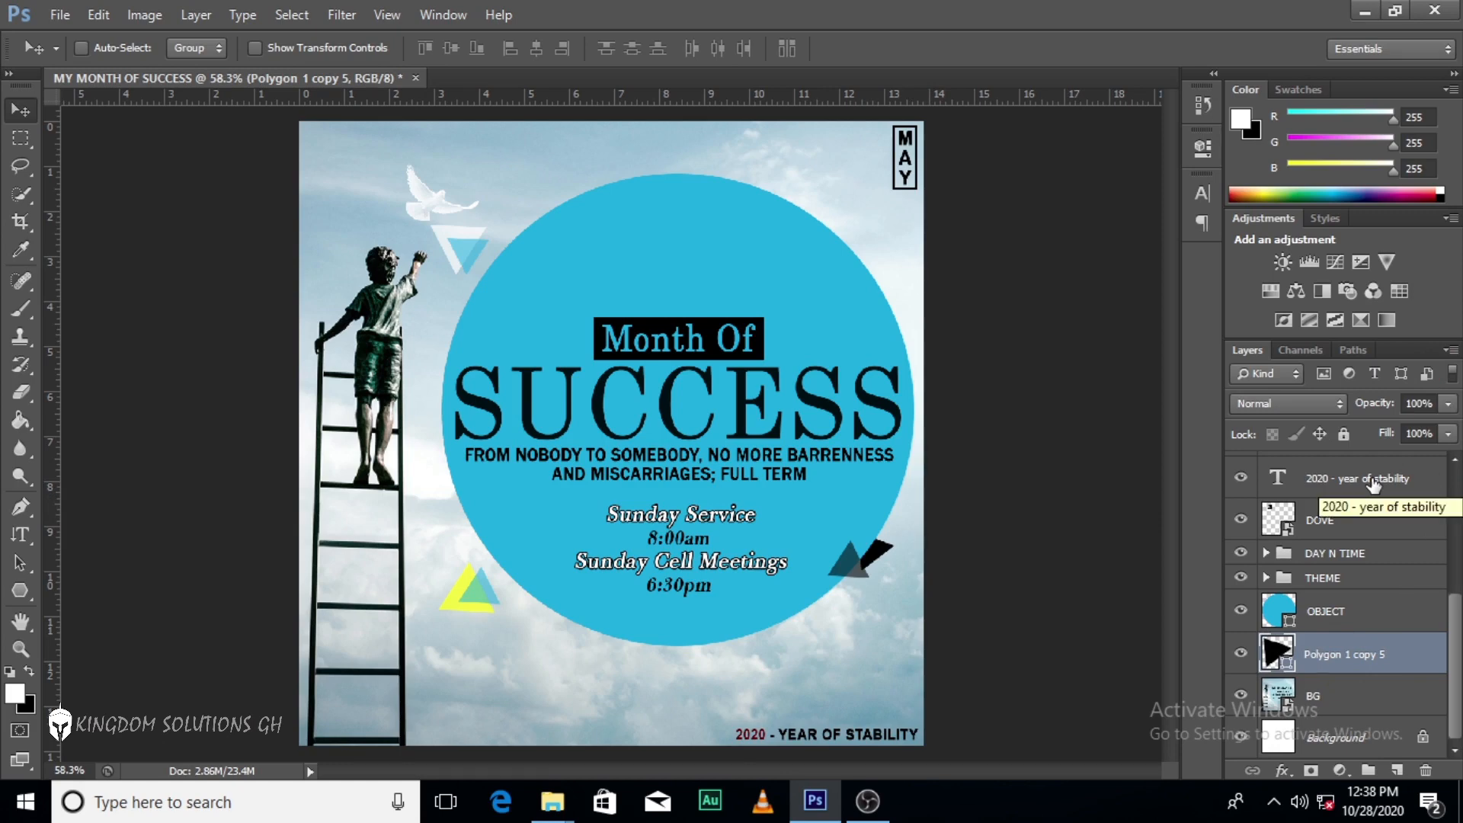
pyautogui.moveTo(1454, 633); pyautogui.dragTo(1456, 482)
pyautogui.click(1266, 464)
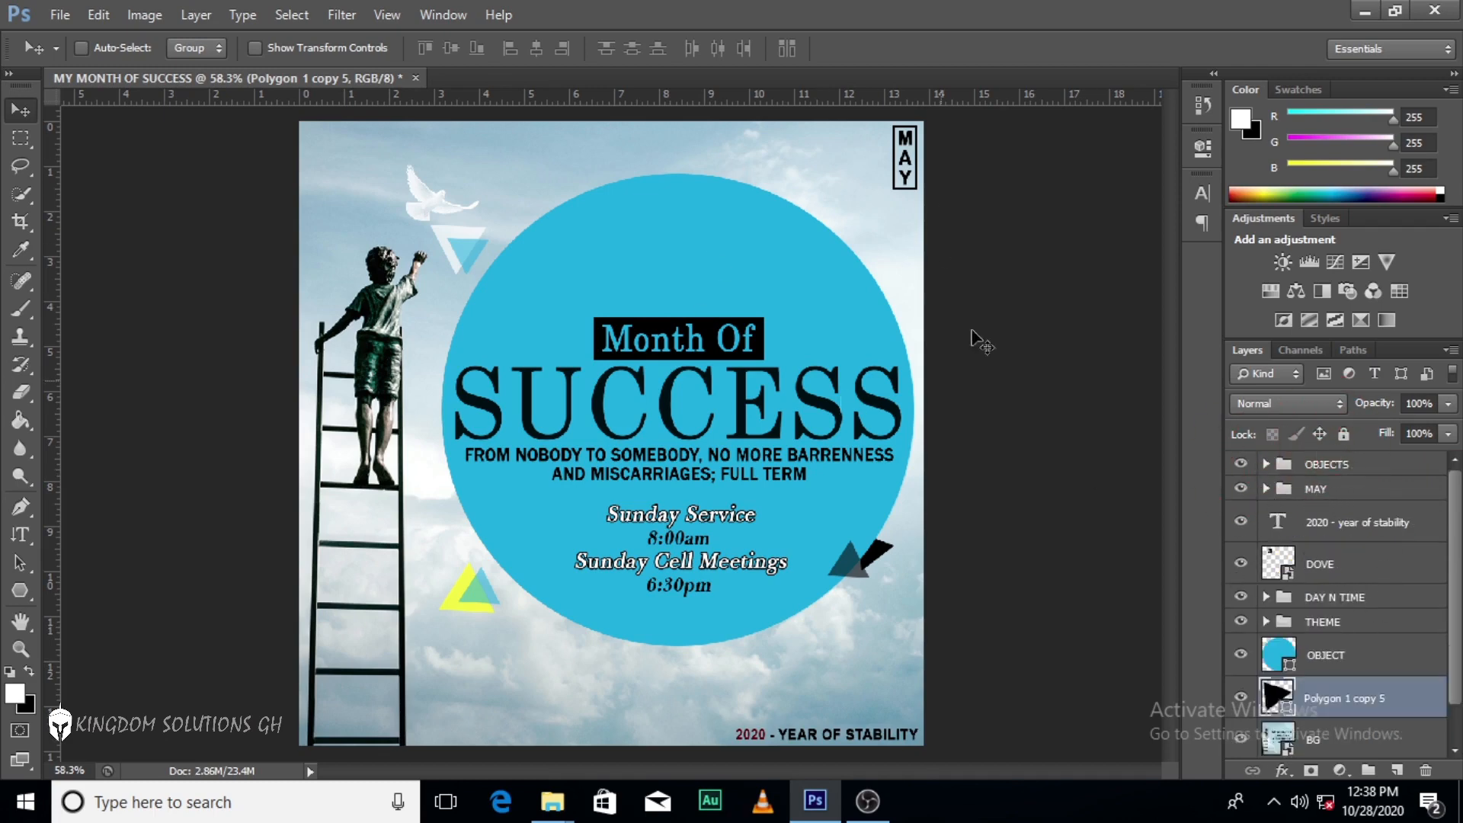
# Place the CLOUD 1 image from the MONTH OF SUCCESSS folder into the flyer and enlarge it.
pyautogui.moveTo(552, 802)
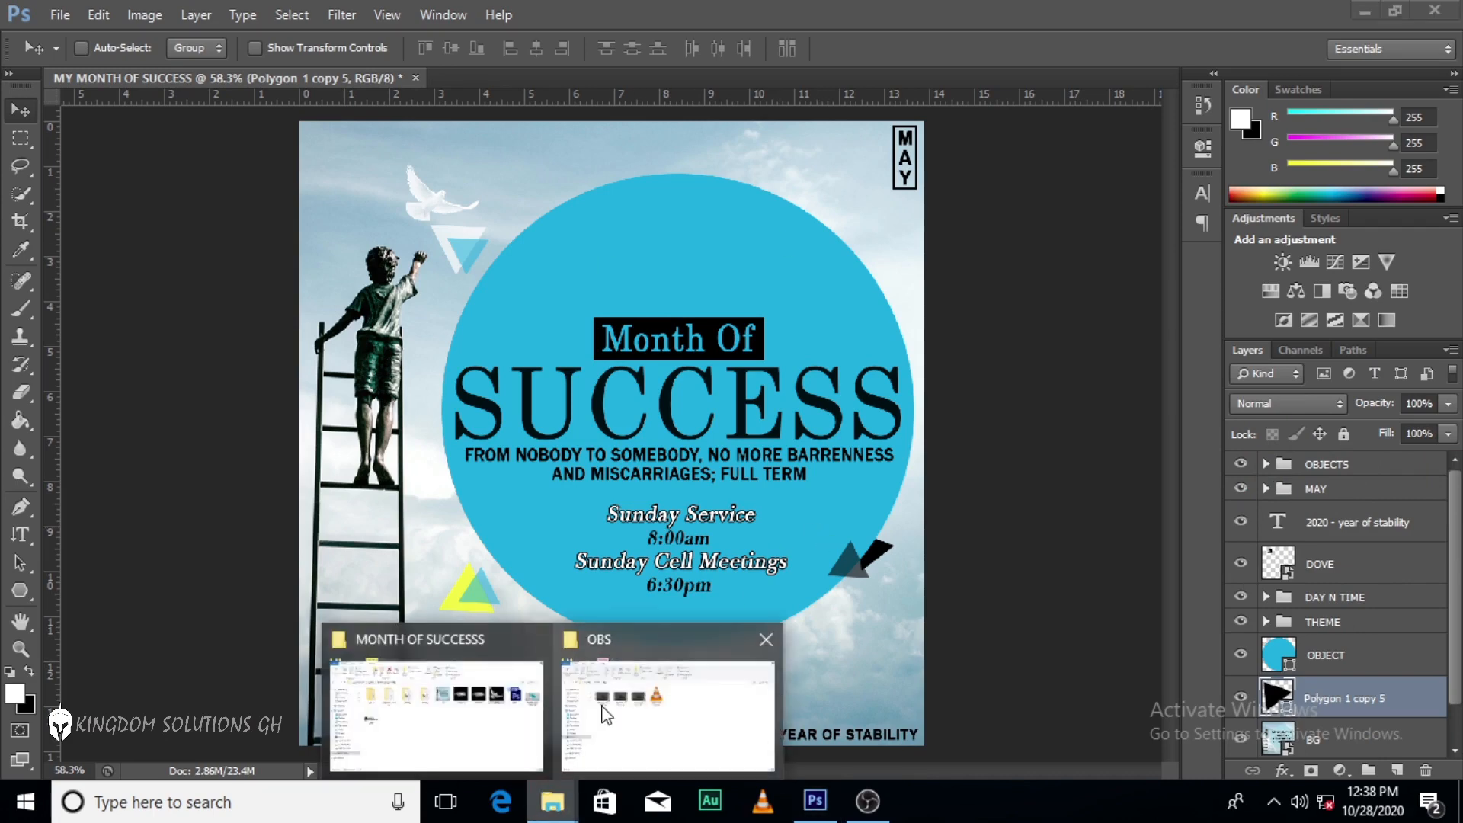
pyautogui.click(515, 681)
pyautogui.moveTo(902, 260); pyautogui.dragTo(506, 548)
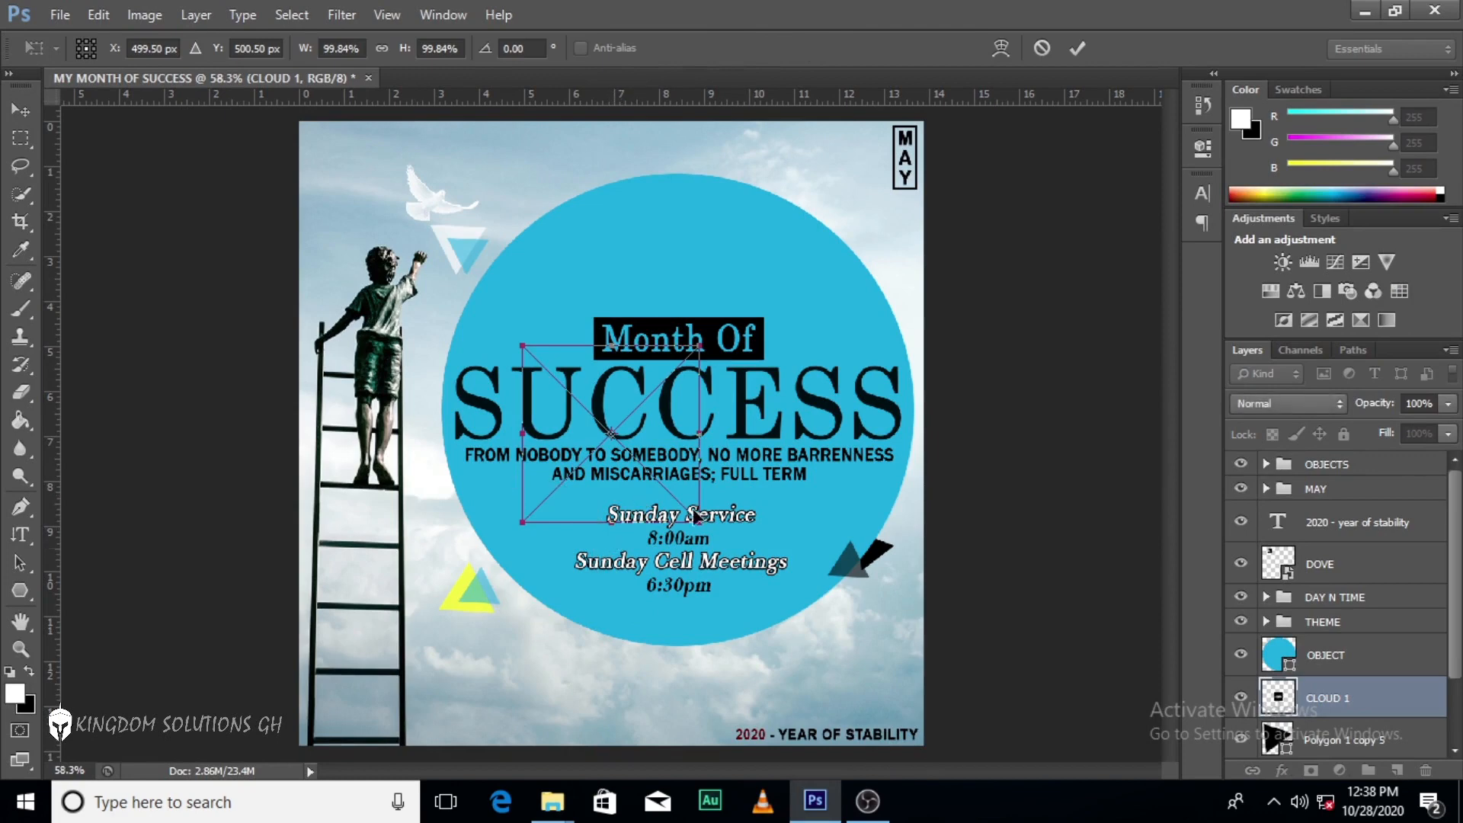
pyautogui.moveTo(701, 526); pyautogui.dragTo(748, 570)
pyautogui.press('Return')
# Move CLOUD 1 to the top of the layer stack, blend it with Screen, and position it on the circle's lower-left edge.
pyautogui.moveTo(1369, 689); pyautogui.dragTo(1330, 466)
pyautogui.moveTo(602, 495); pyautogui.dragTo(468, 537)
pyautogui.click(1265, 404)
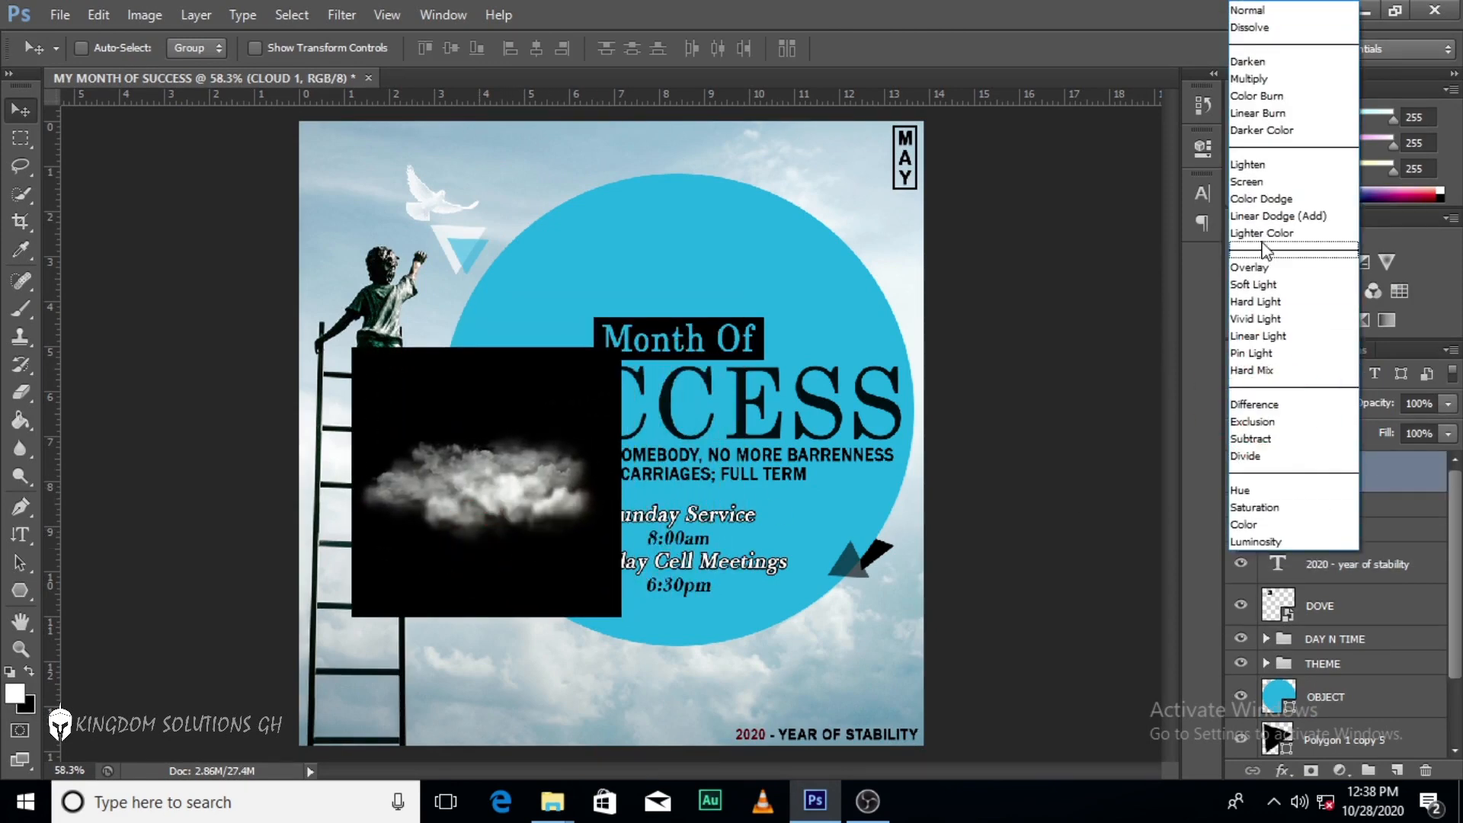
pyautogui.click(1250, 181)
pyautogui.moveTo(493, 492); pyautogui.dragTo(530, 547)
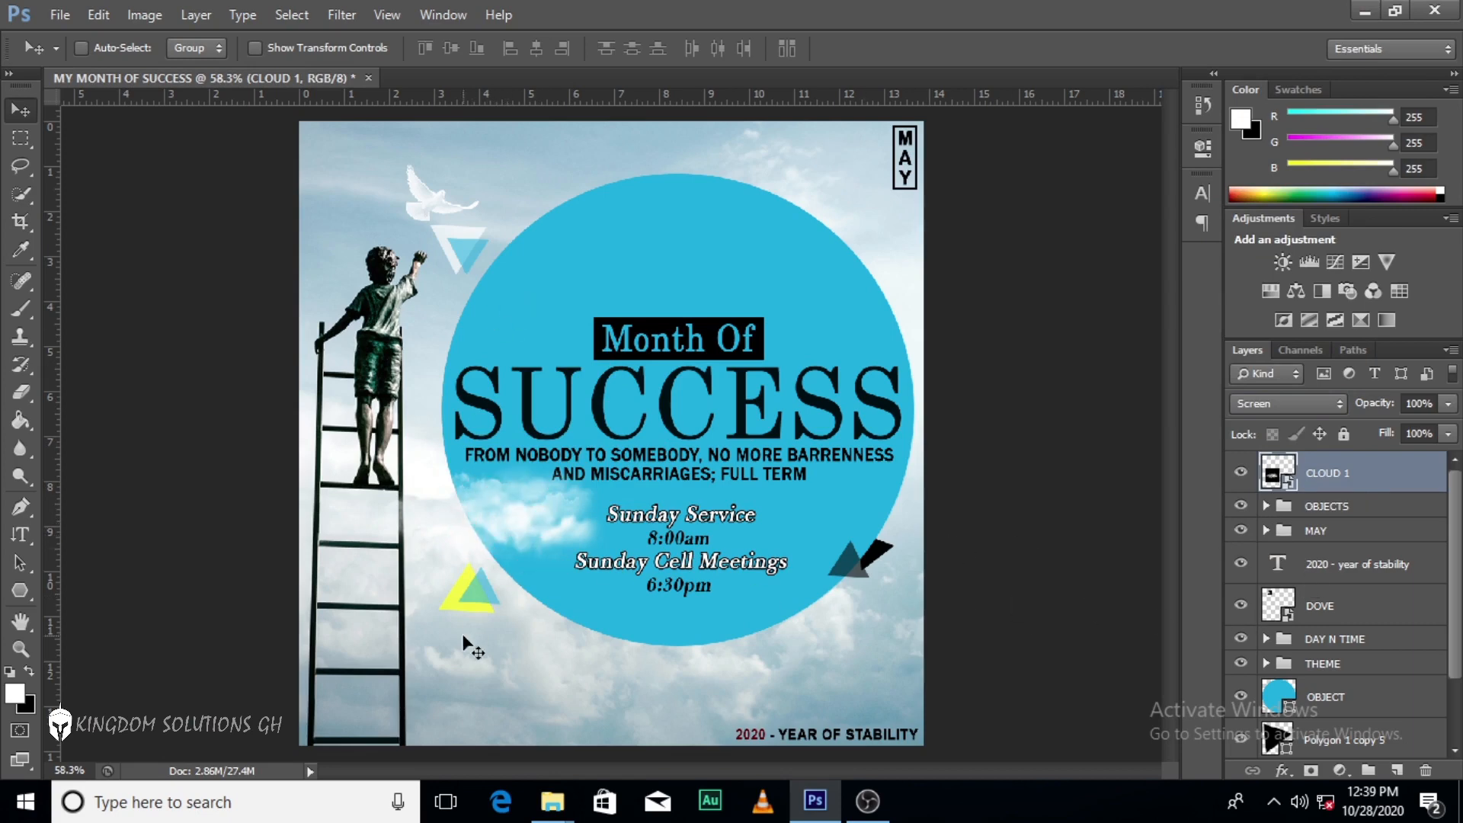
pyautogui.moveTo(553, 800)
pyautogui.click(492, 693)
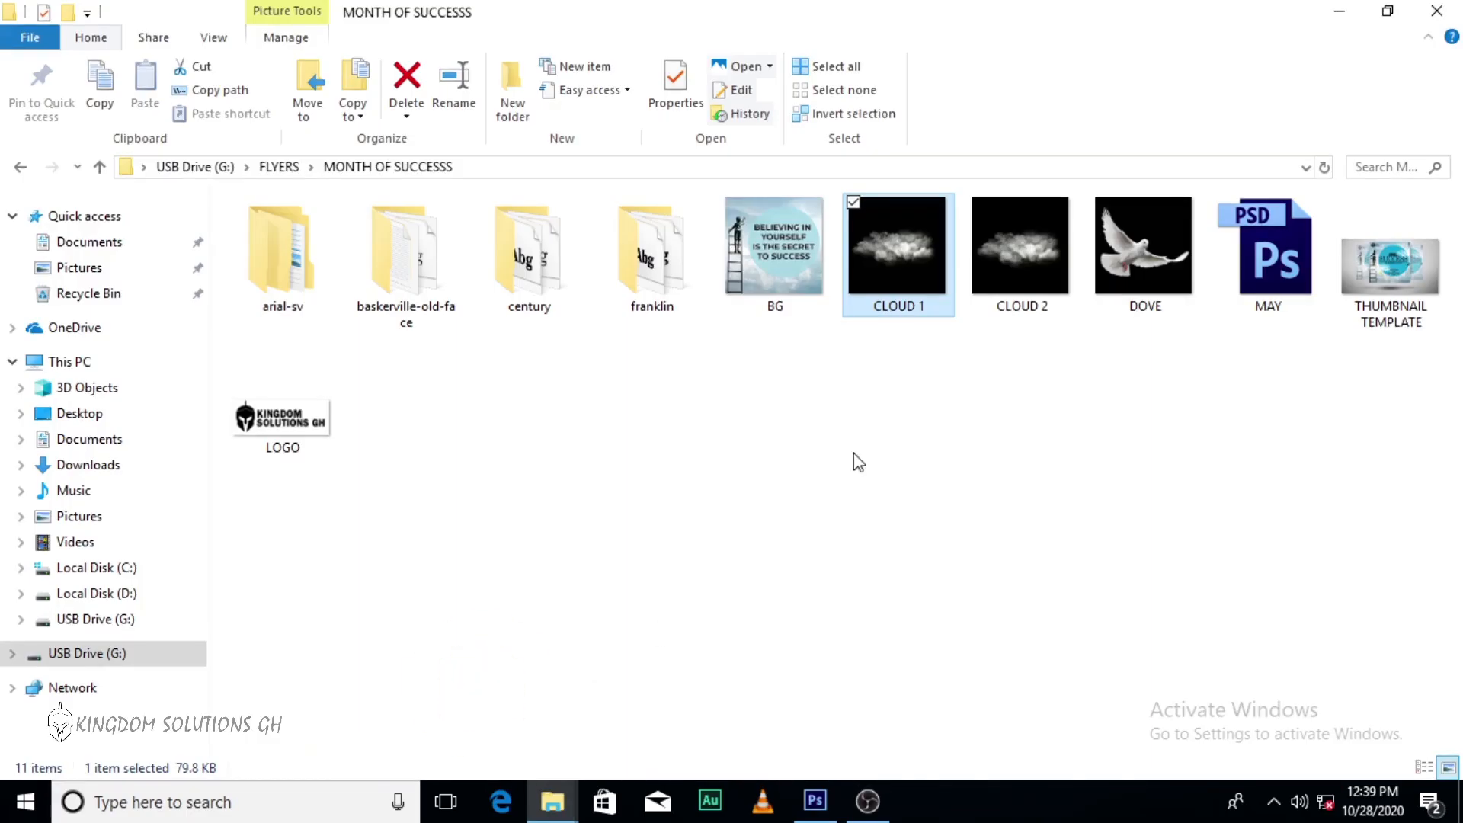
pyautogui.click(1052, 263)
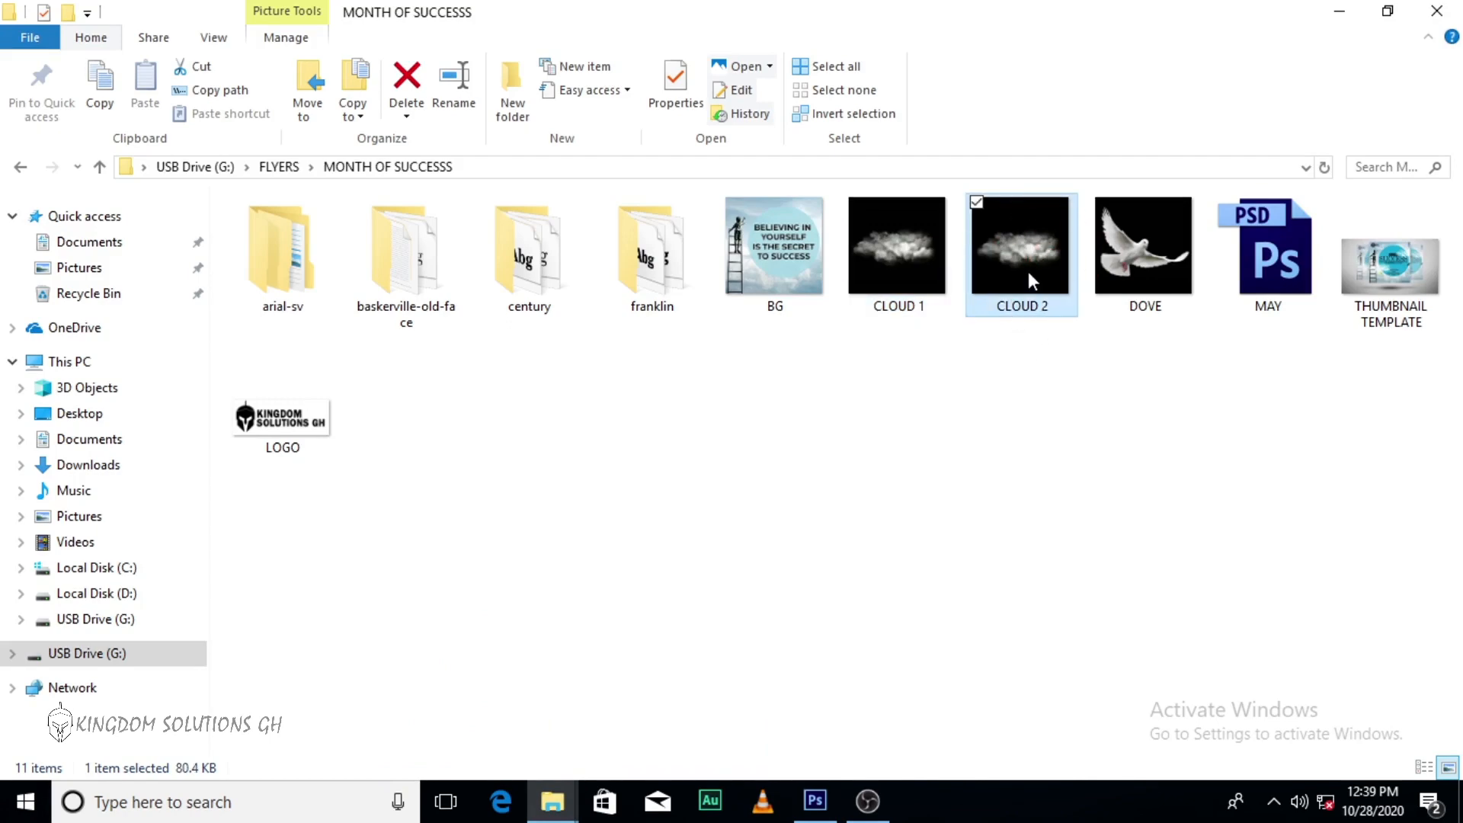
pyautogui.click(816, 809)
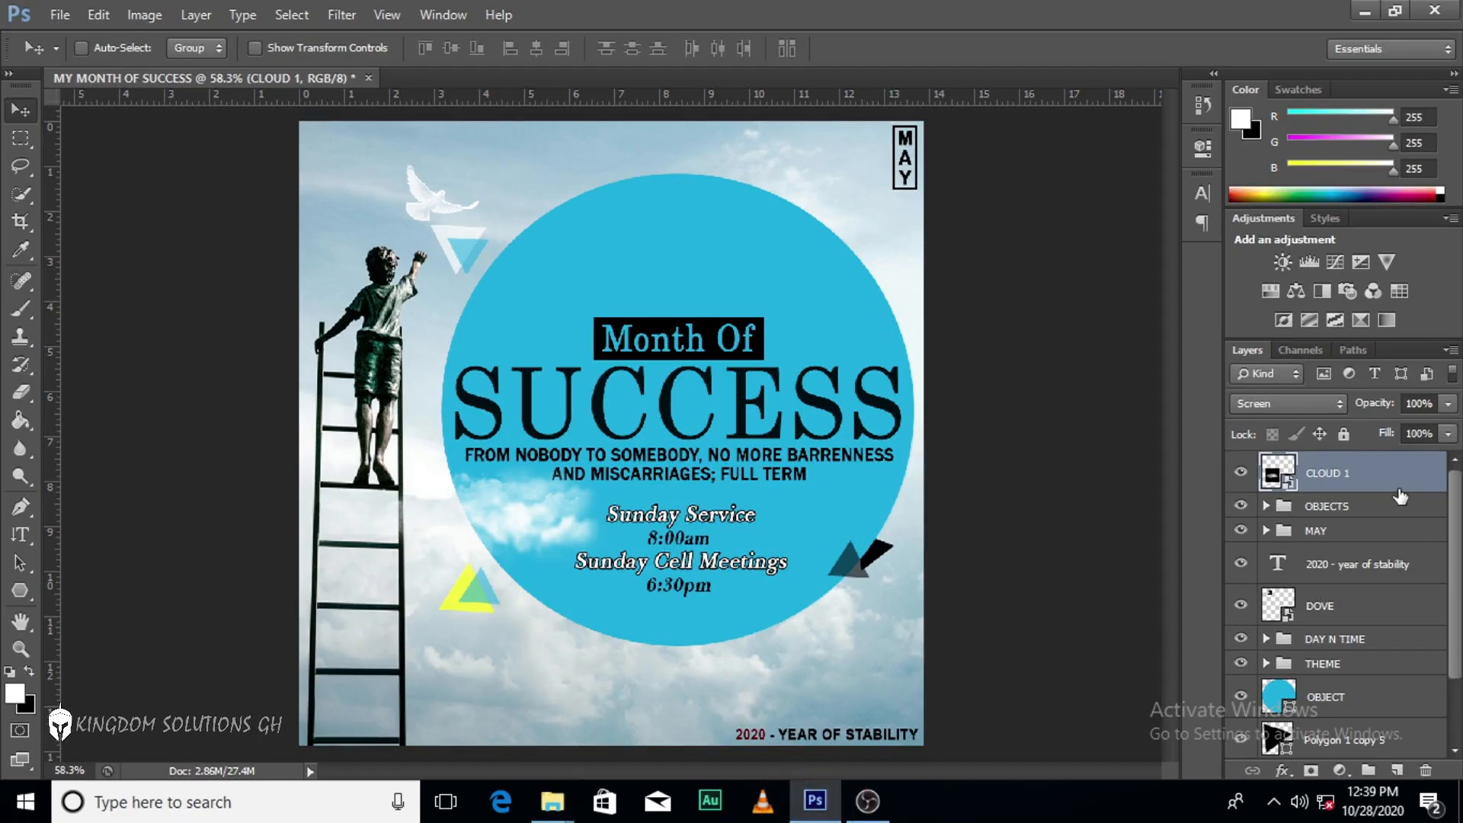
# Duplicate CLOUD 1 and place the copy on the circle's upper-right edge.
pyautogui.hotkey('ctrl', 'j')
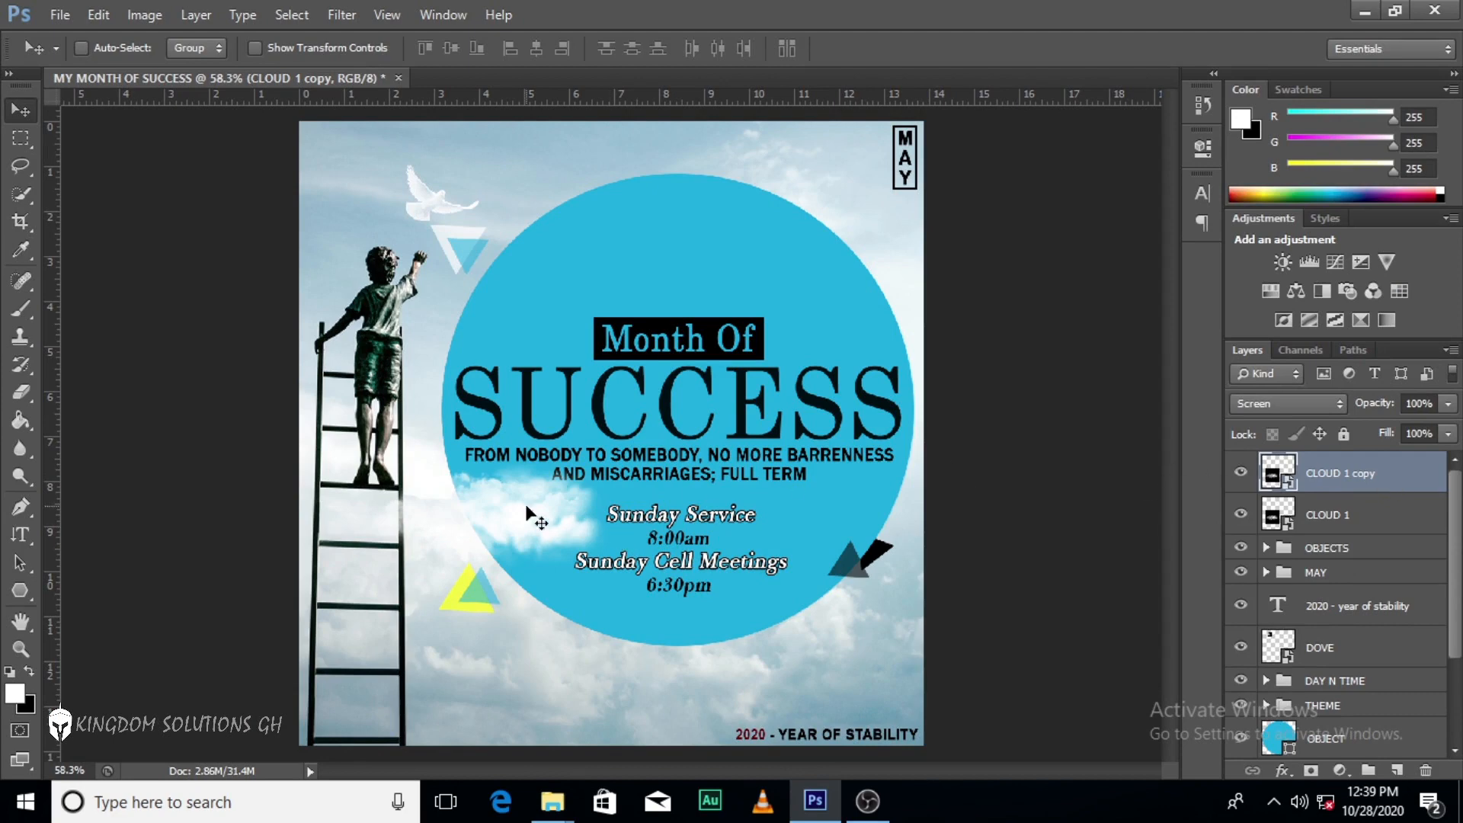
pyautogui.moveTo(526, 507); pyautogui.dragTo(929, 259)
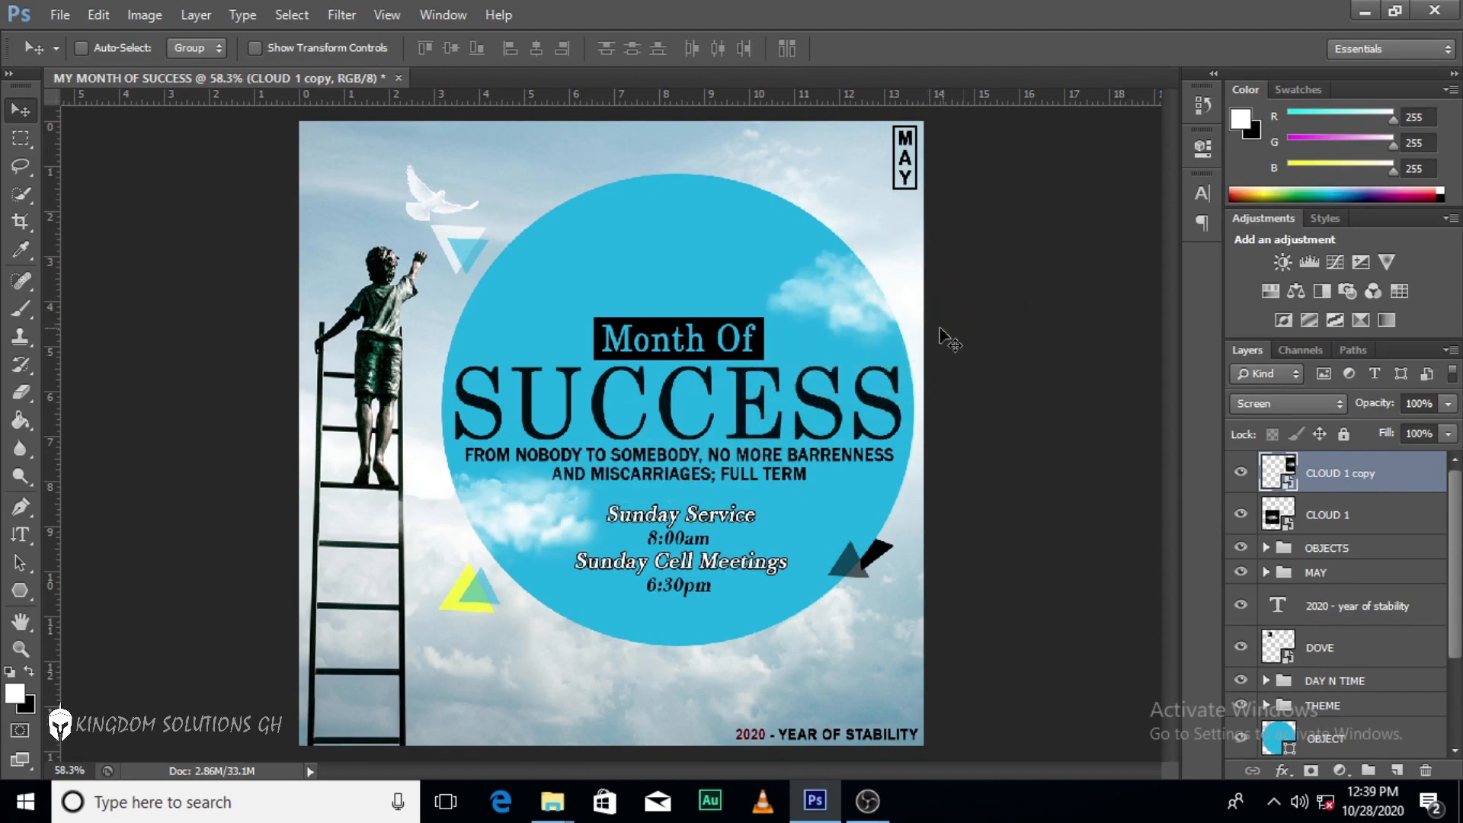